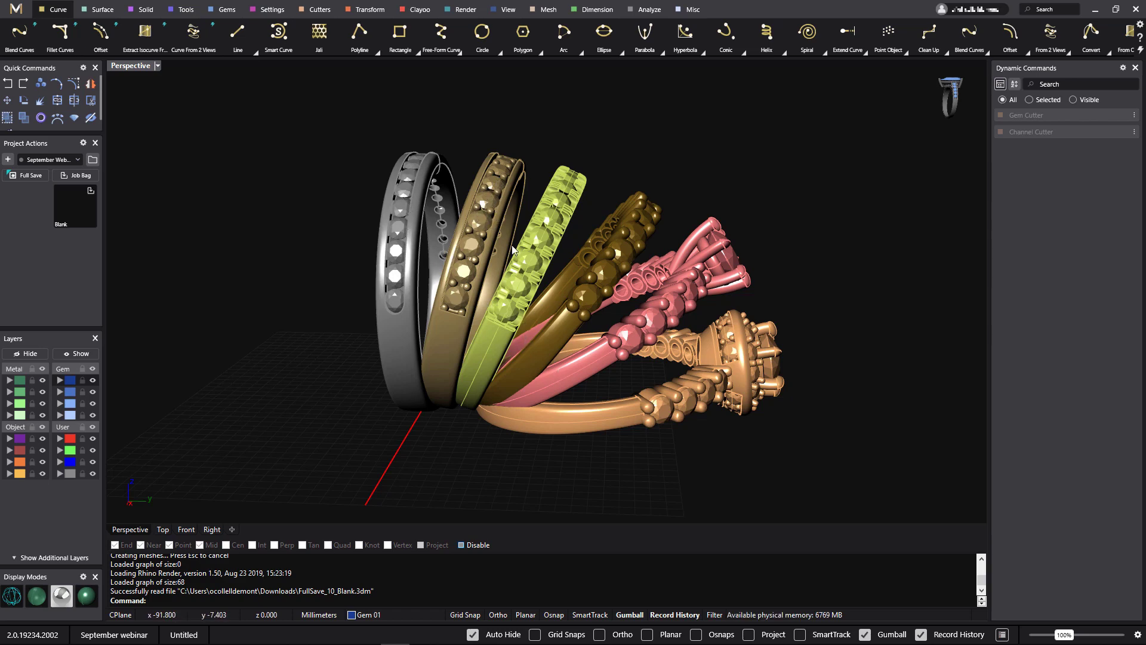
- Examine the six fanned-out gem-set ring designs from several angles
right_click_drag(561, 253, 577, 229)
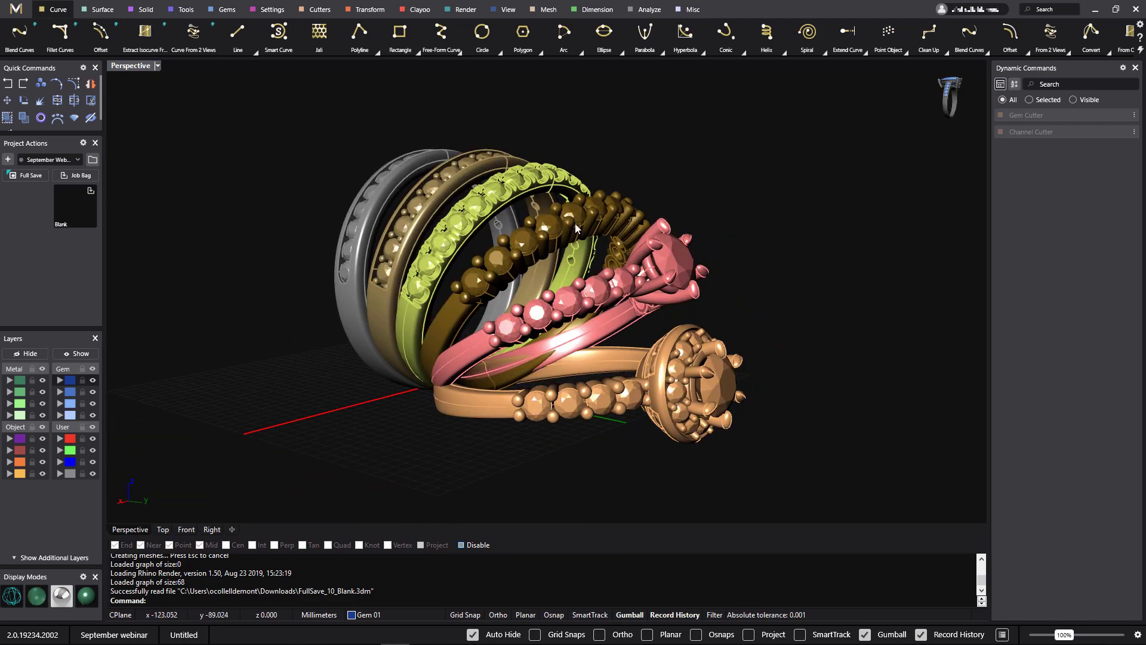
right_click_drag(559, 299, 552, 225)
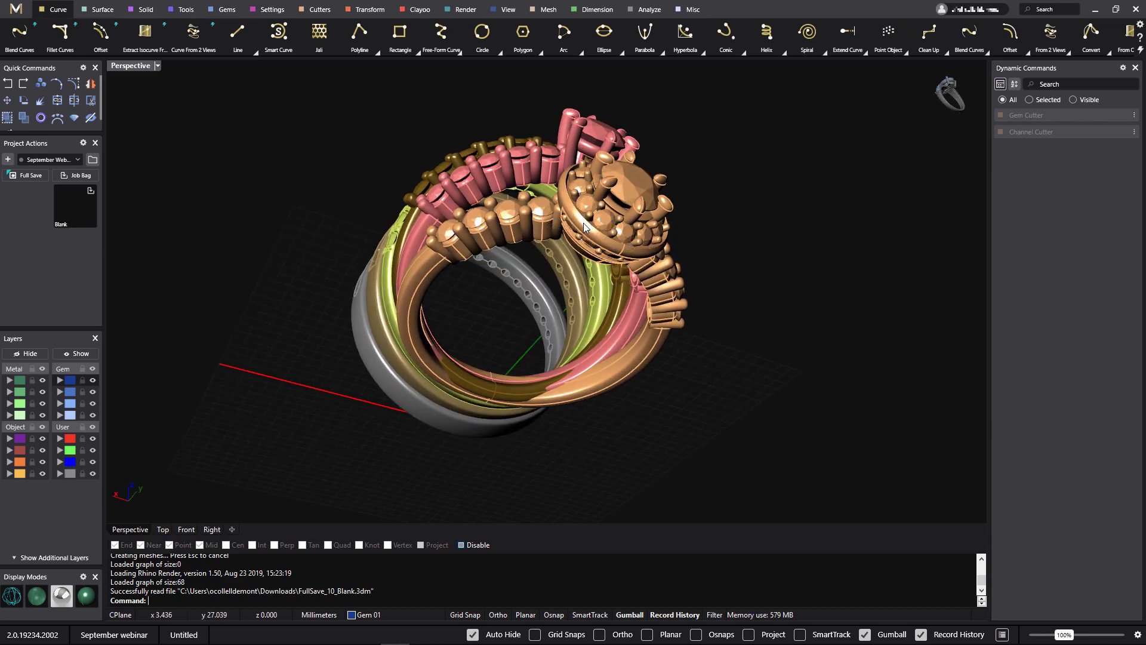
right_click_drag(564, 257, 670, 347)
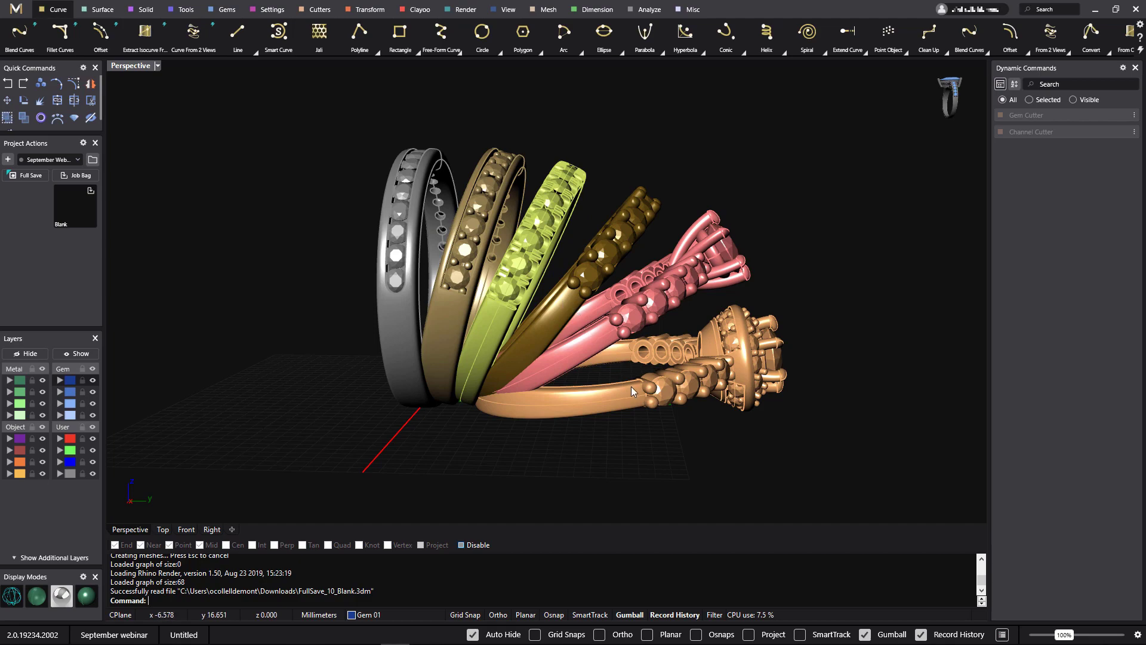
right_click_drag(633, 391, 651, 407)
right_click_drag(638, 334, 663, 328)
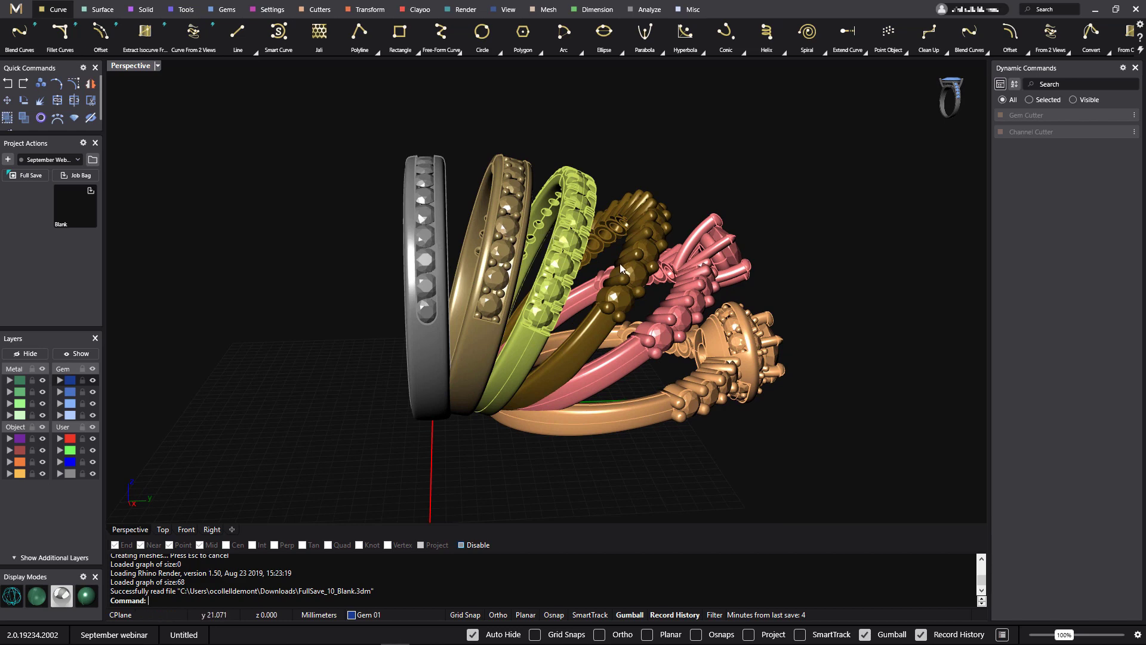
right_click_drag(487, 324, 554, 373)
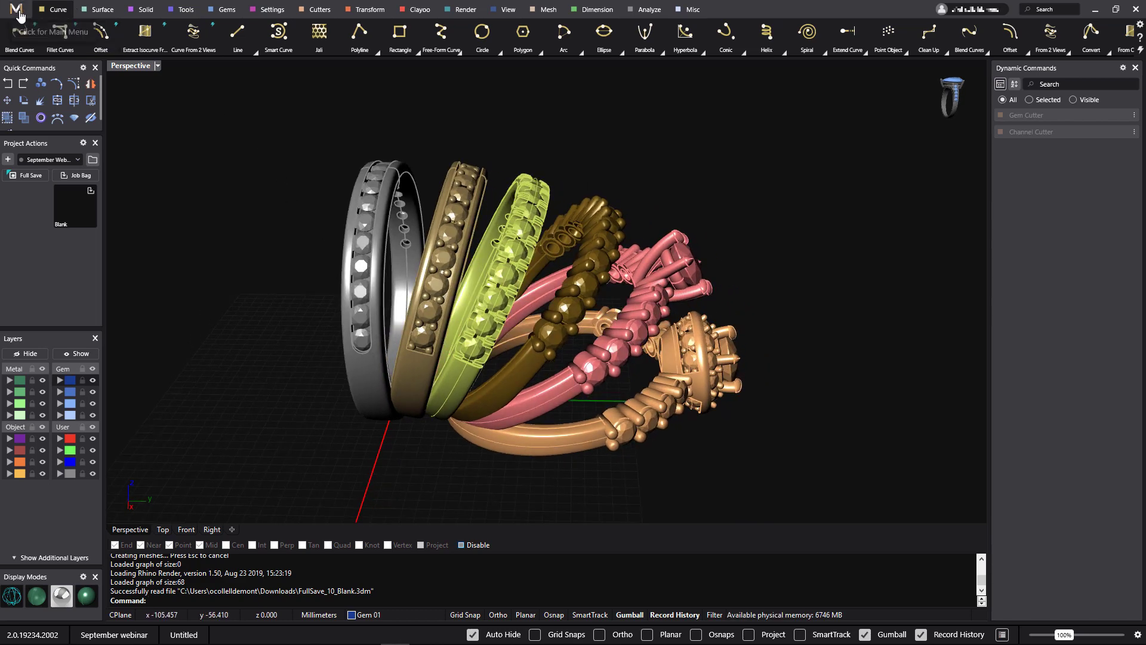
- Start a new blank model without saving the current file and maximize the Perspective viewport
left_click(16, 10)
left_click(70, 49)
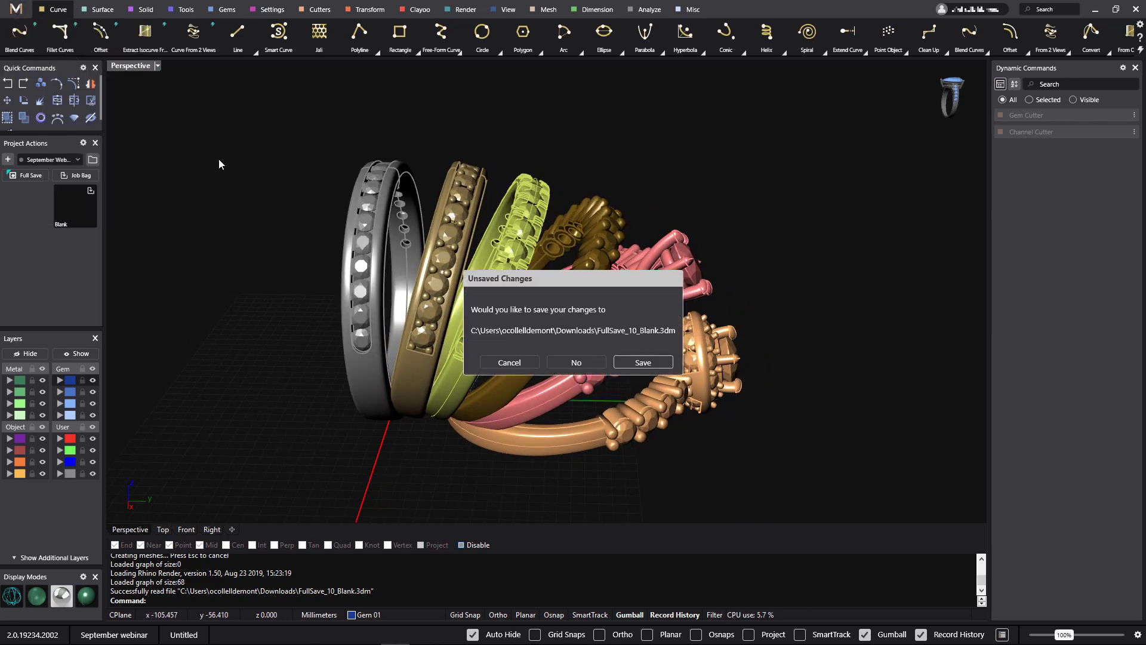
left_click(582, 364)
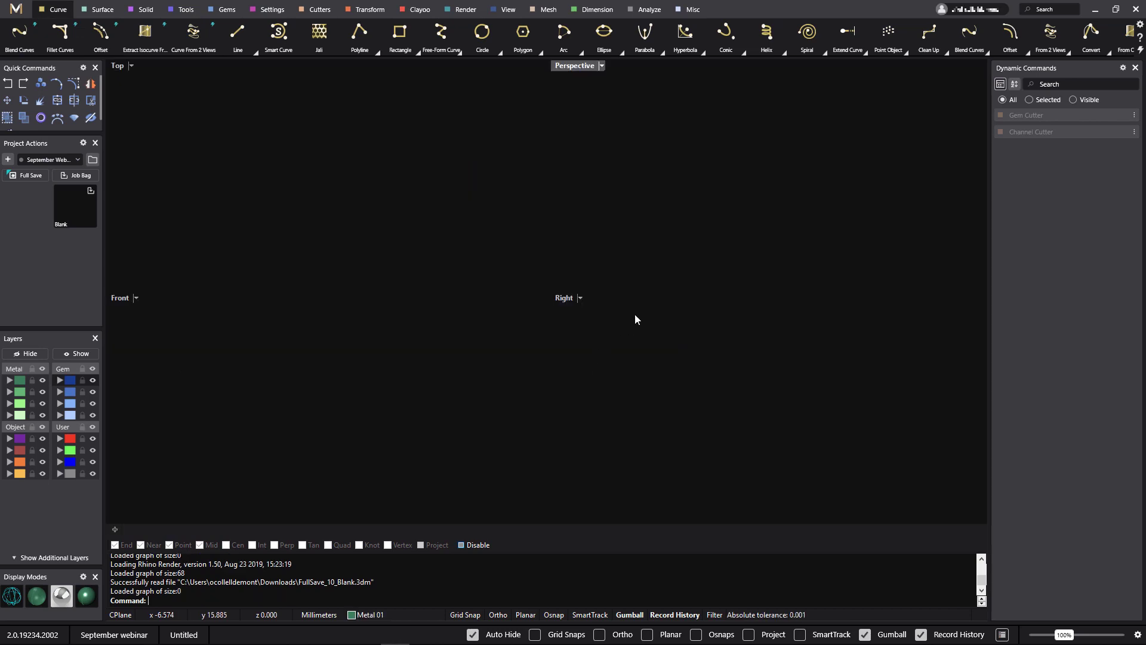
double_click(579, 68)
- Create a US size 7 ring rail and an outside ring rail with top 2, side 1.8 and bottom 1.7 mm thickness
right_click_drag(639, 264, 640, 366)
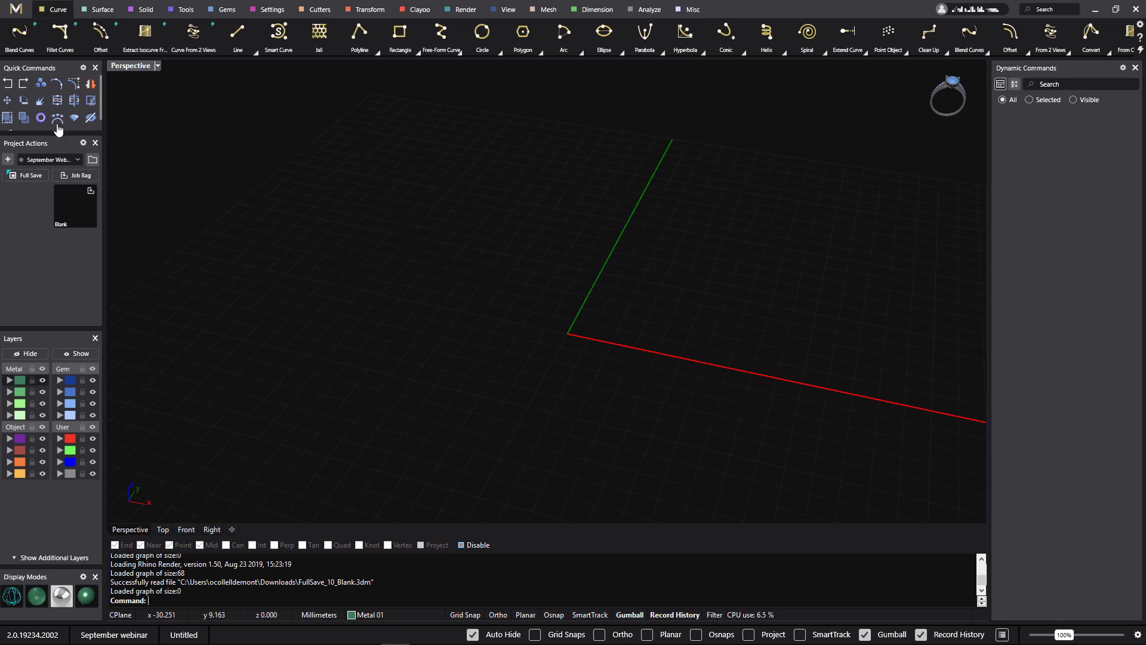
left_click(40, 117)
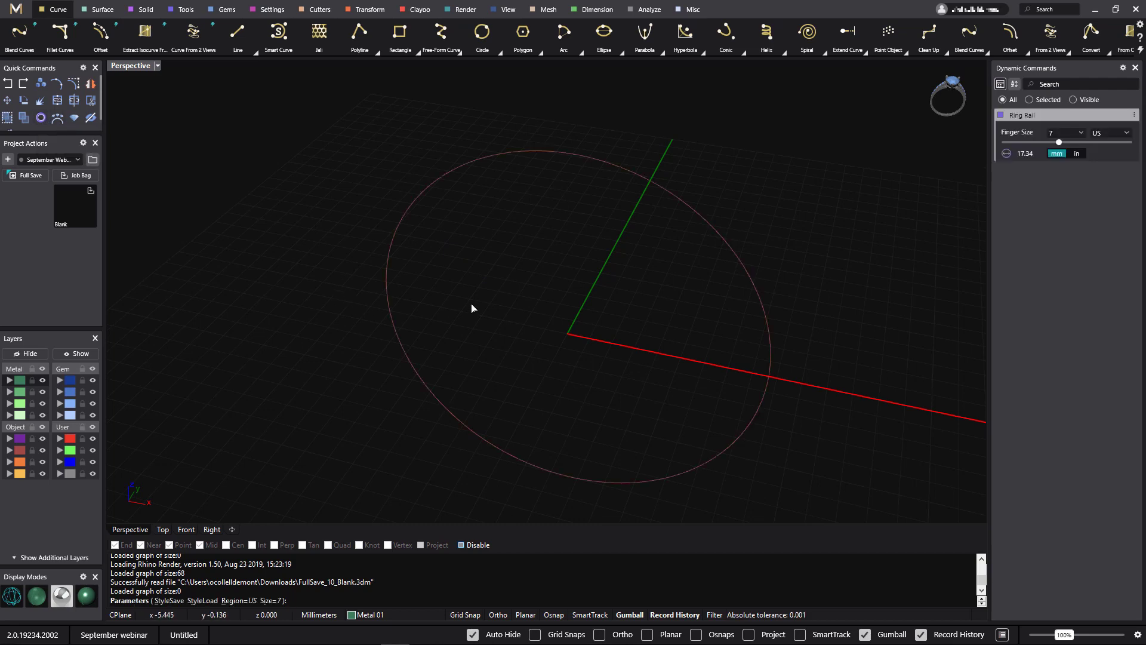
key("Return")
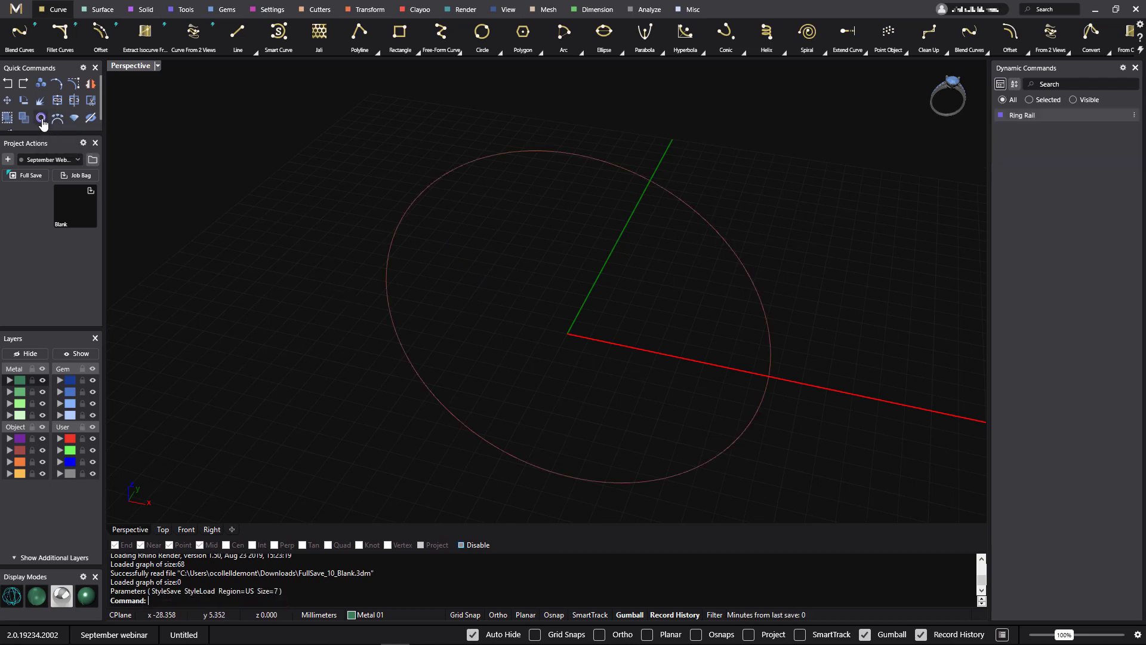
left_click(85, 151)
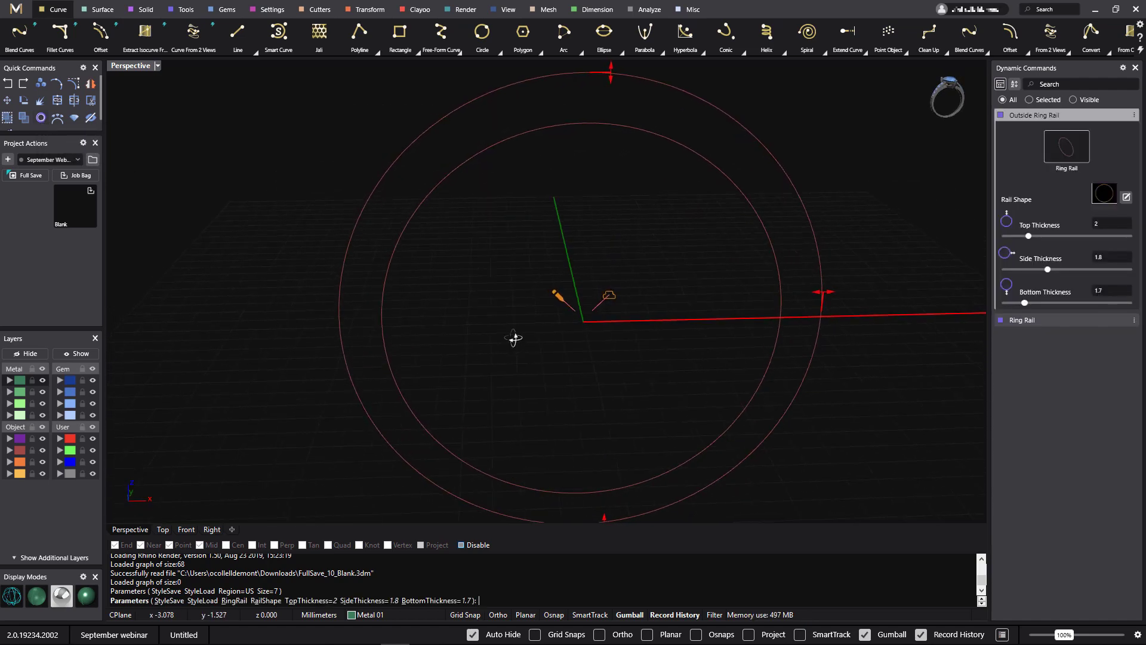
key("Return")
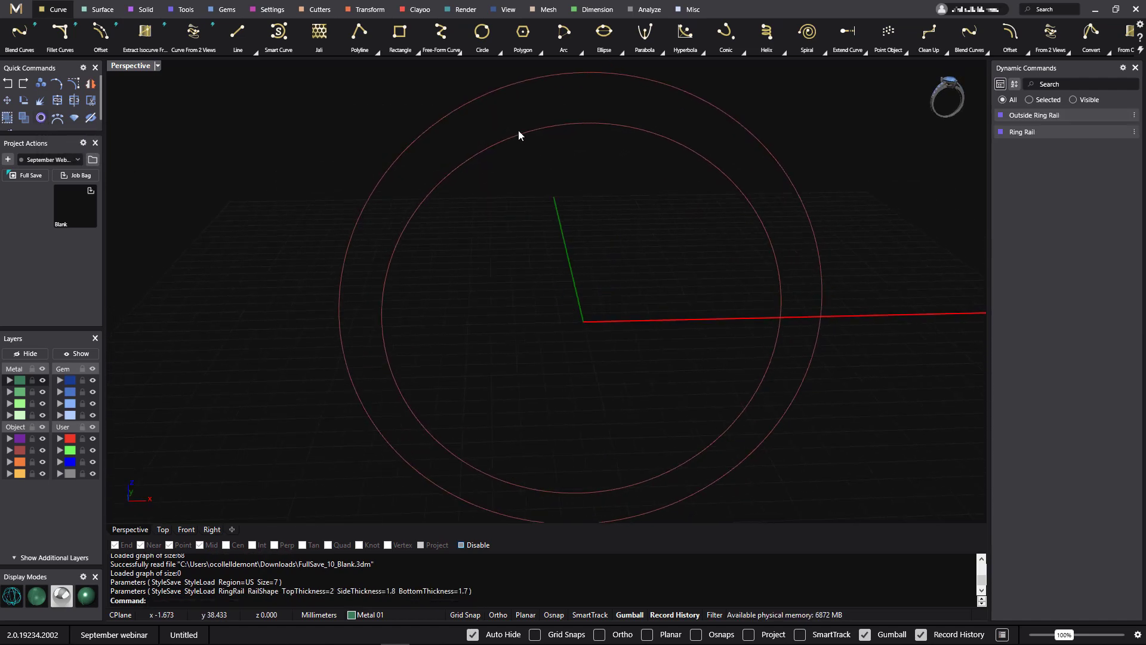
right_click_drag(568, 340, 652, 336)
right_click_drag(793, 353, 734, 355)
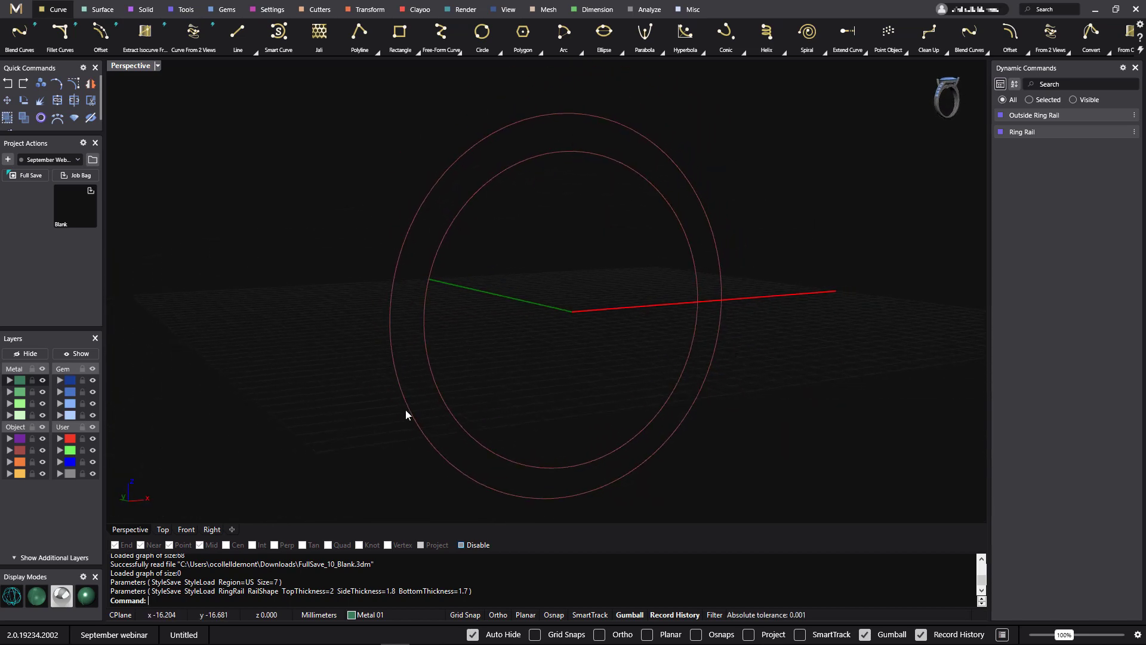
right_click_drag(620, 352, 533, 372)
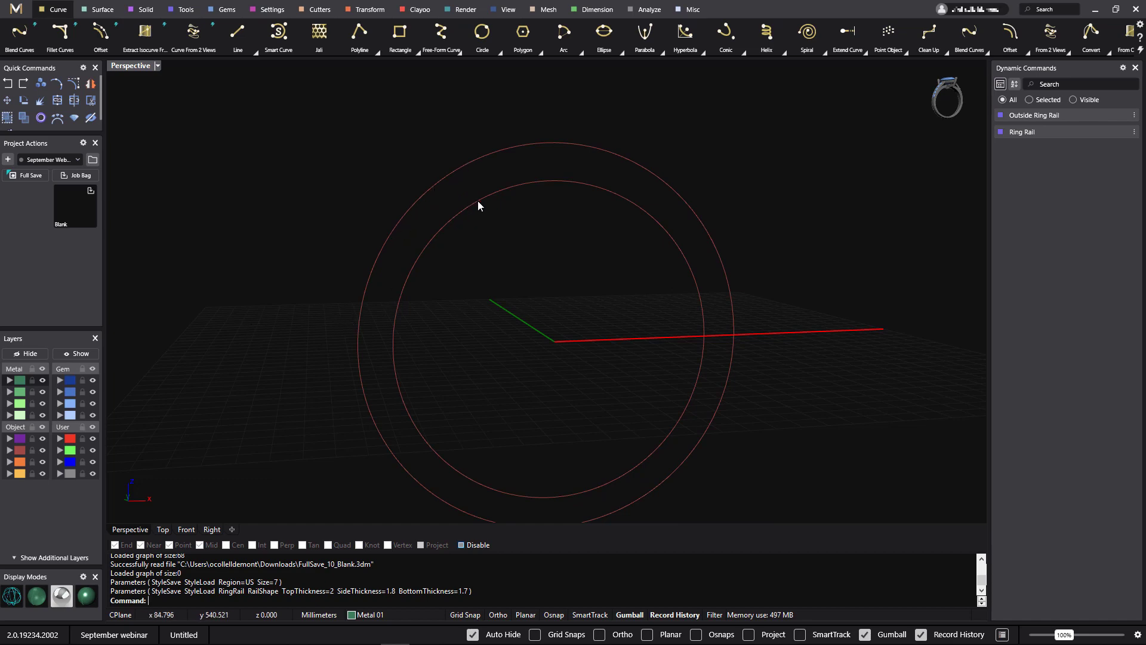
right_click_drag(578, 315, 642, 338)
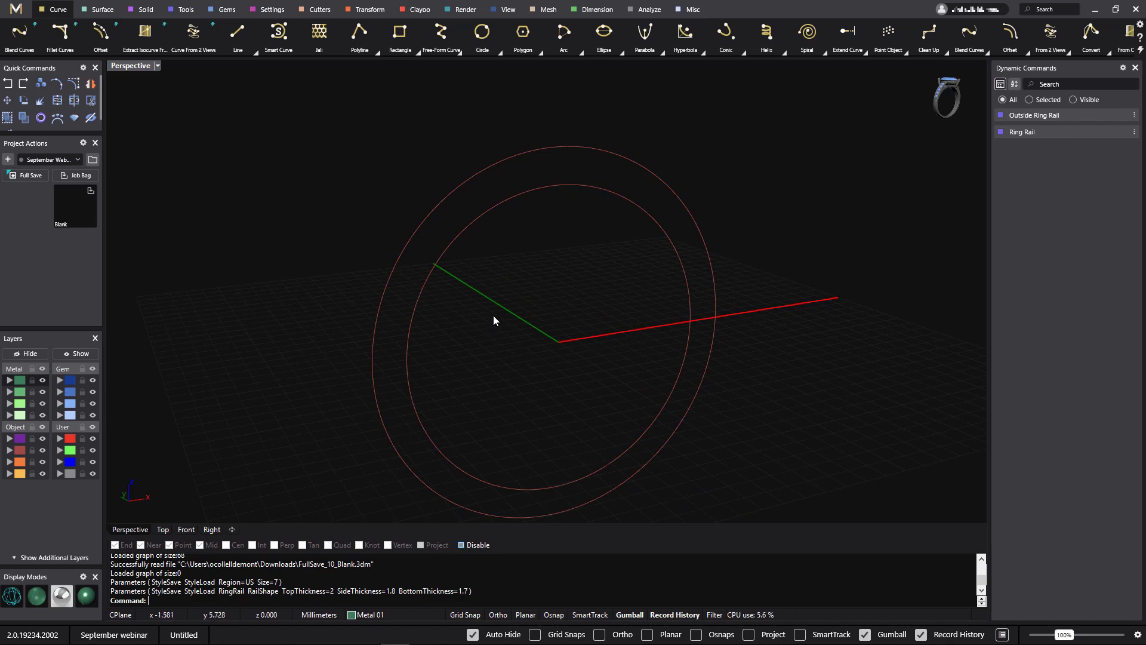
right_click_drag(523, 345, 583, 348)
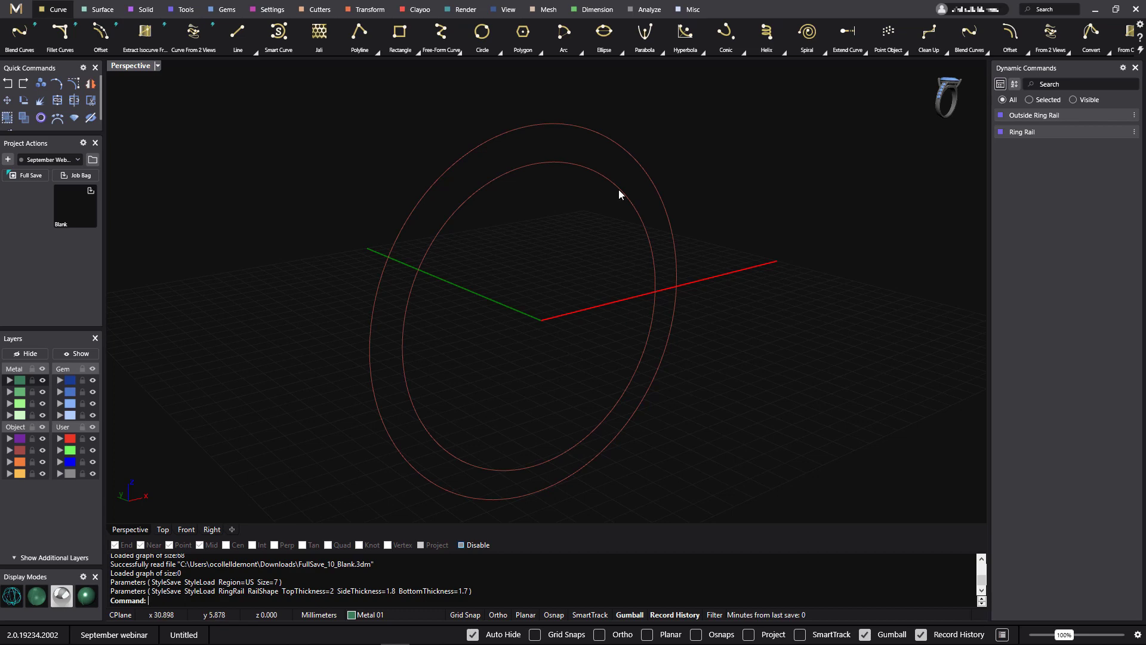
right_click_drag(486, 231, 525, 289)
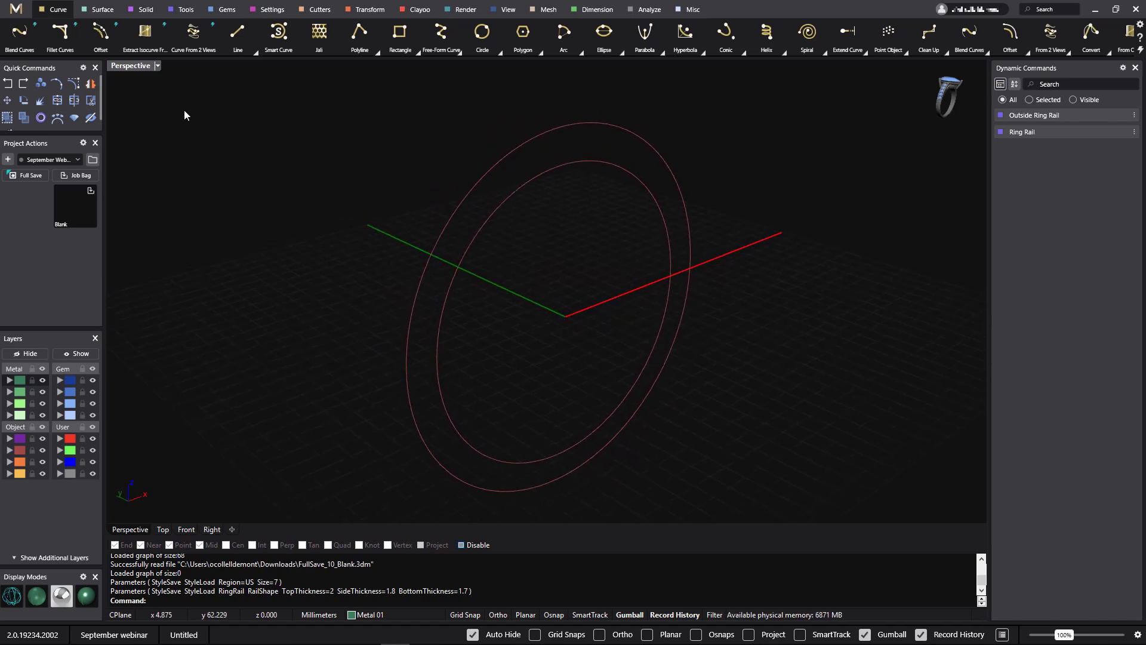
- Add a profile to the inner ring rail with Profile Placer and set its profile position to 0
left_click(183, 11)
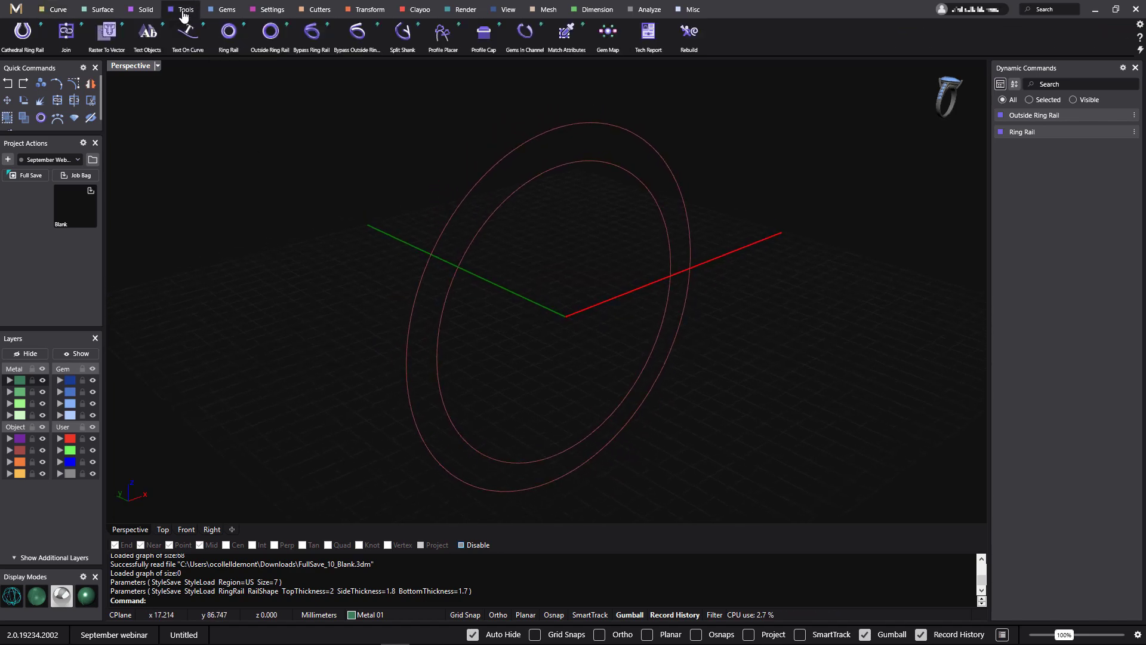
left_click(445, 44)
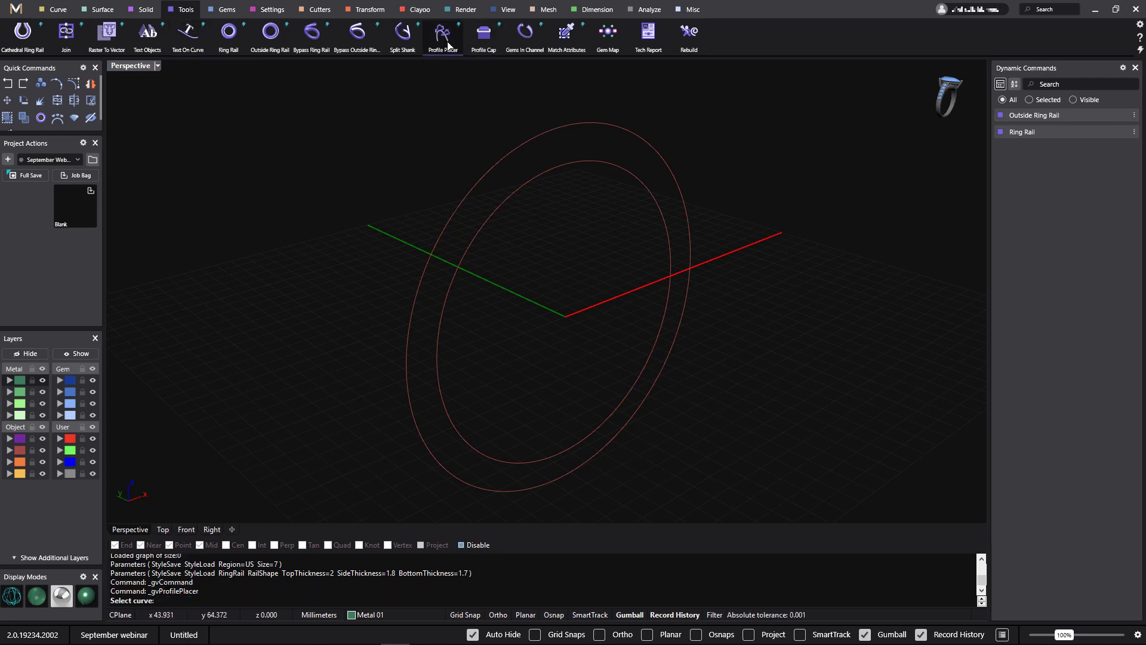
left_click(558, 170)
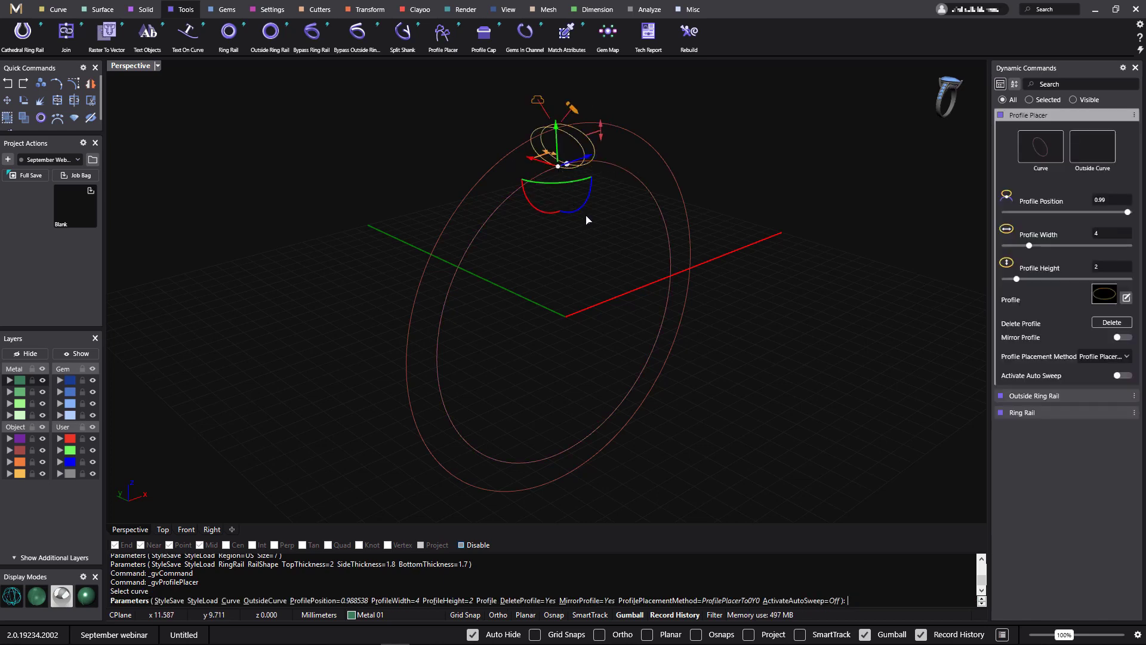
left_click(1110, 328)
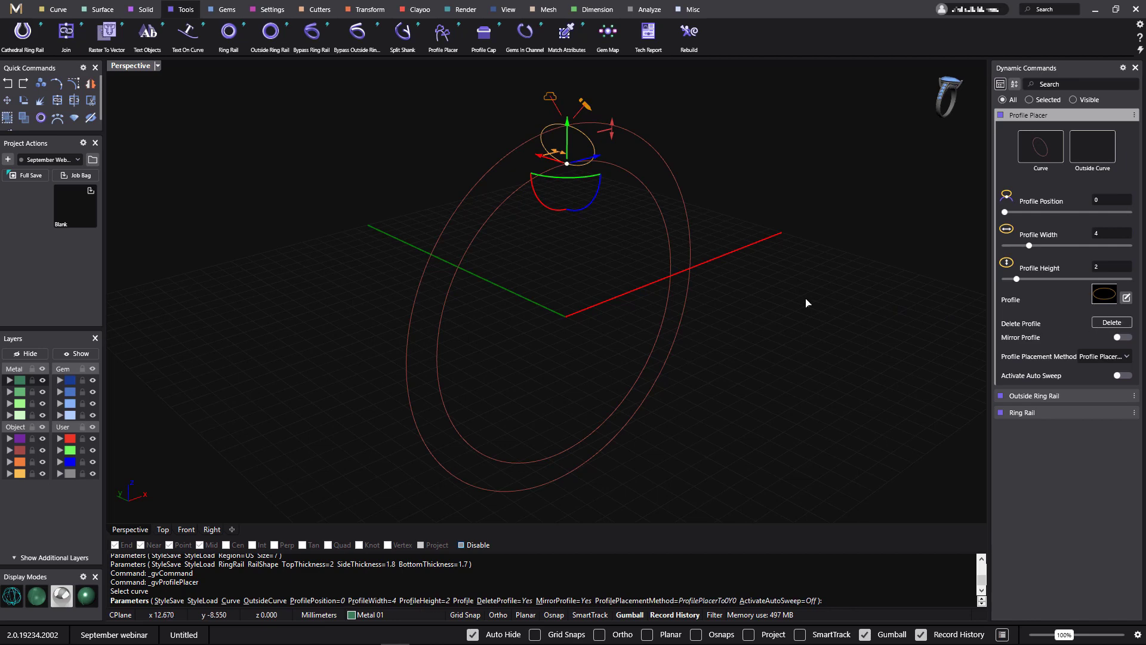
- Assign the outer ring rail as the profile's outside curve
right_click_drag(737, 303, 961, 257)
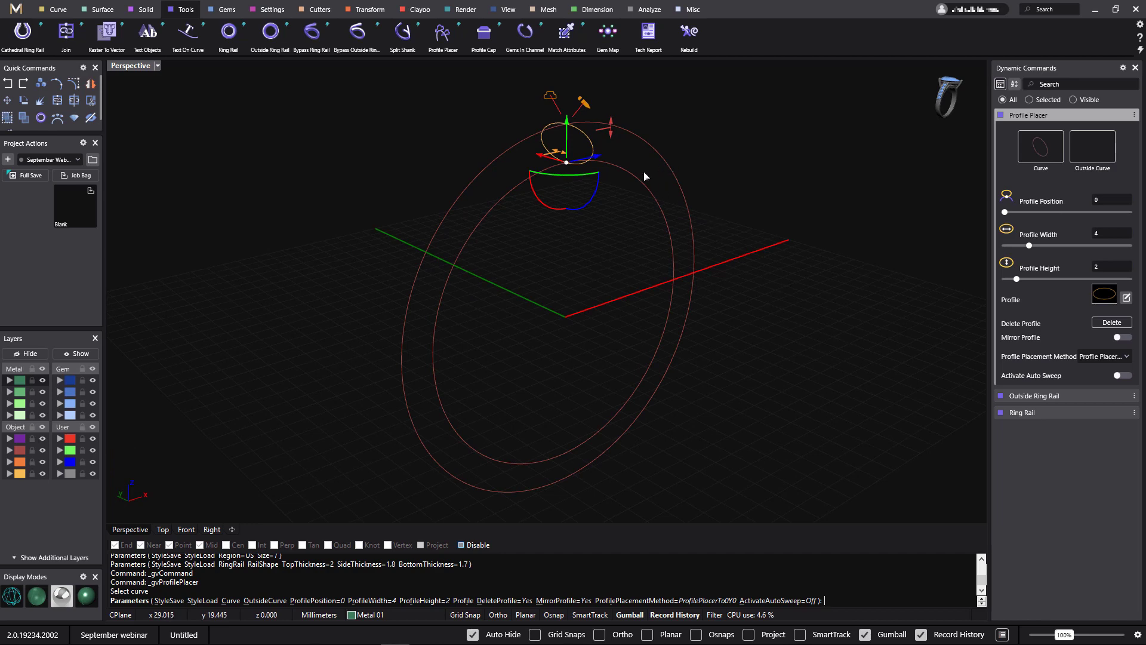
mouse_move(758, 220)
right_mouse_down()
mouse_move(714, 225)
mouse_move(780, 217)
mouse_move(678, 225)
mouse_move(767, 226)
mouse_move(748, 202)
right_mouse_up()
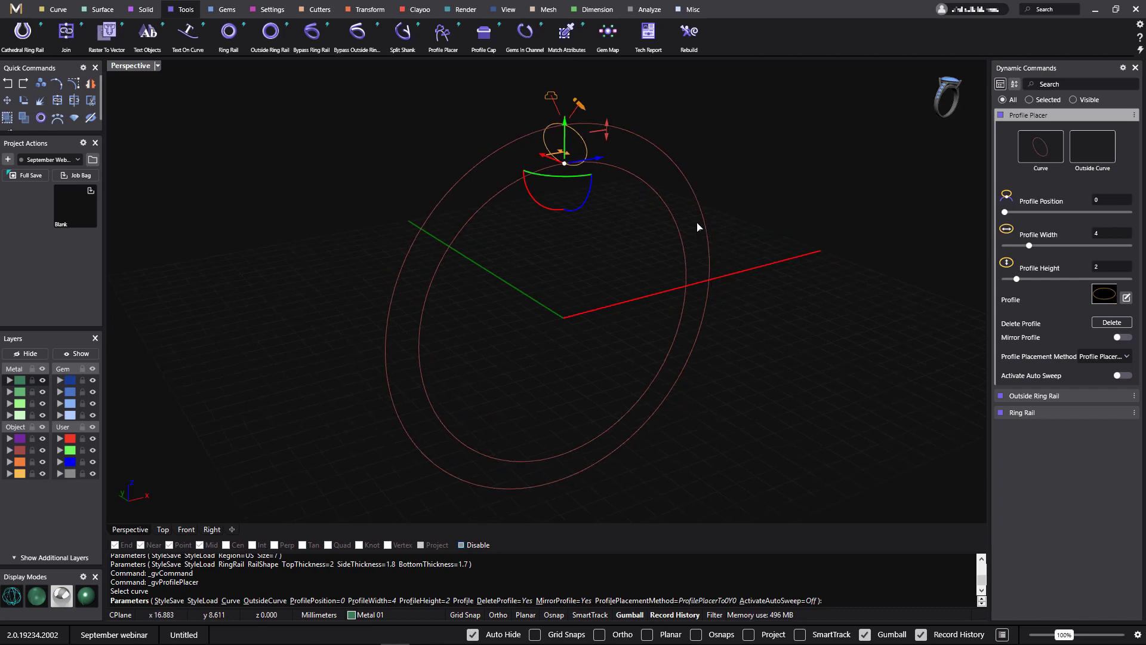
key("Return")
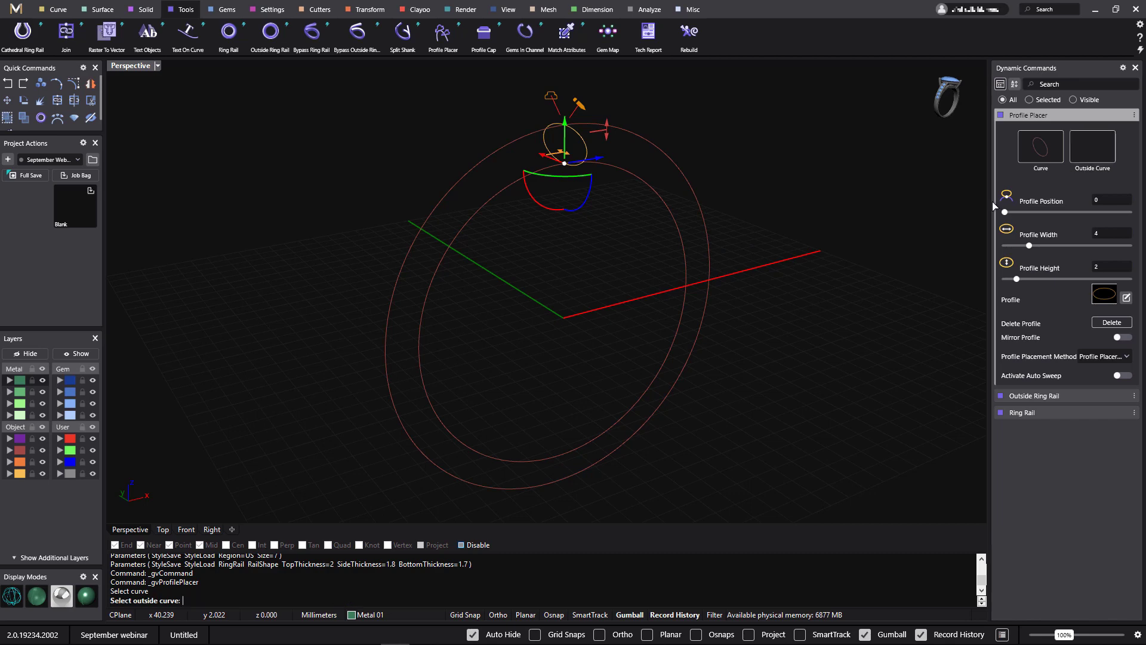
key("Return")
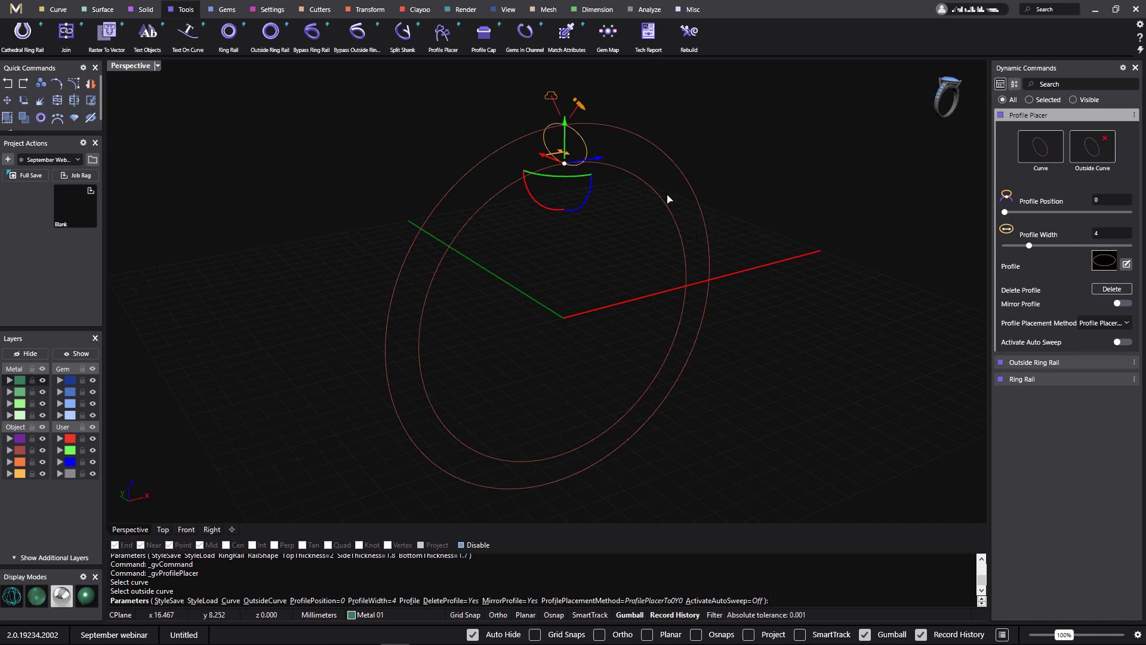
- Replace the placed profile's shape with shank profile 02 from the library
right_click_drag(722, 346, 637, 160)
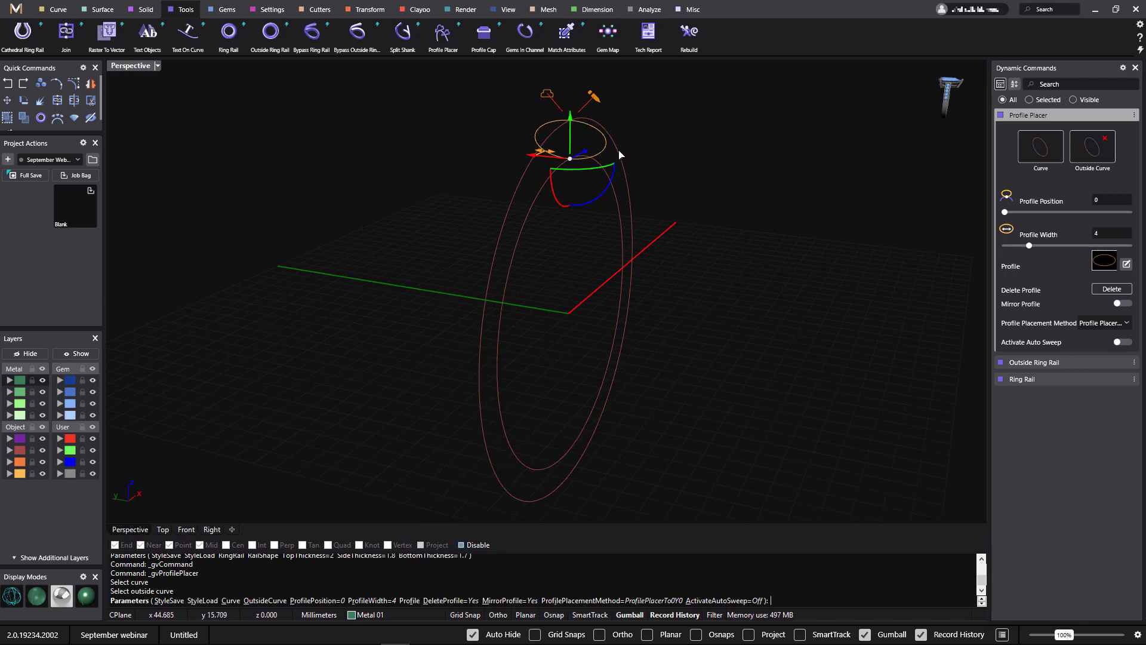
right_click_drag(867, 311, 761, 390)
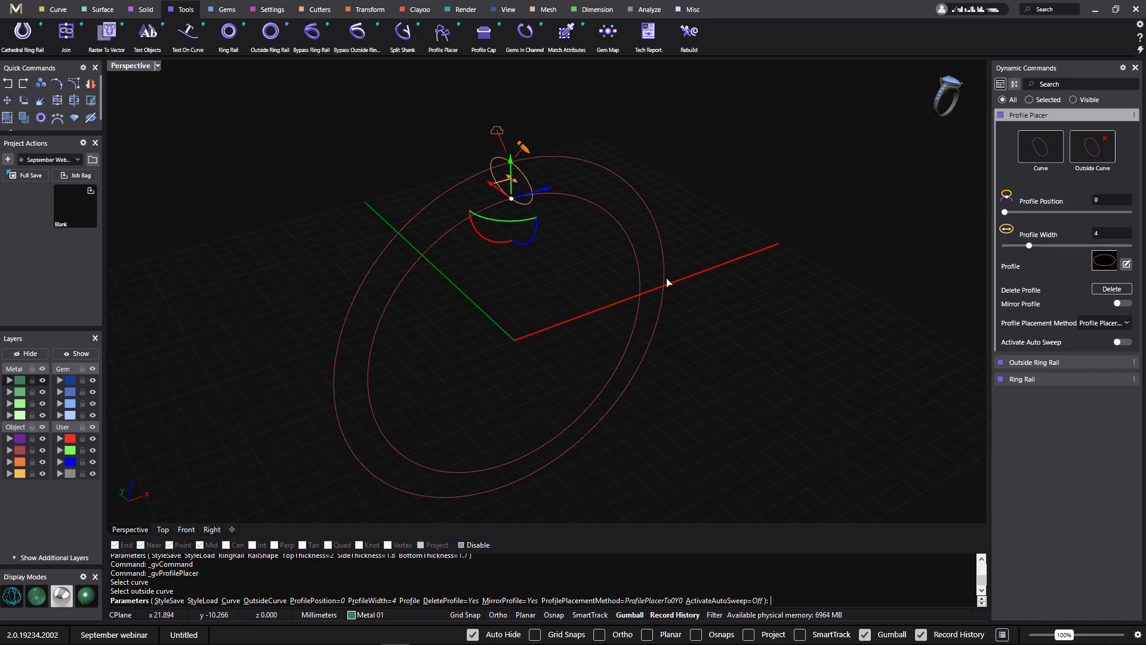
right_click_drag(668, 281, 591, 330)
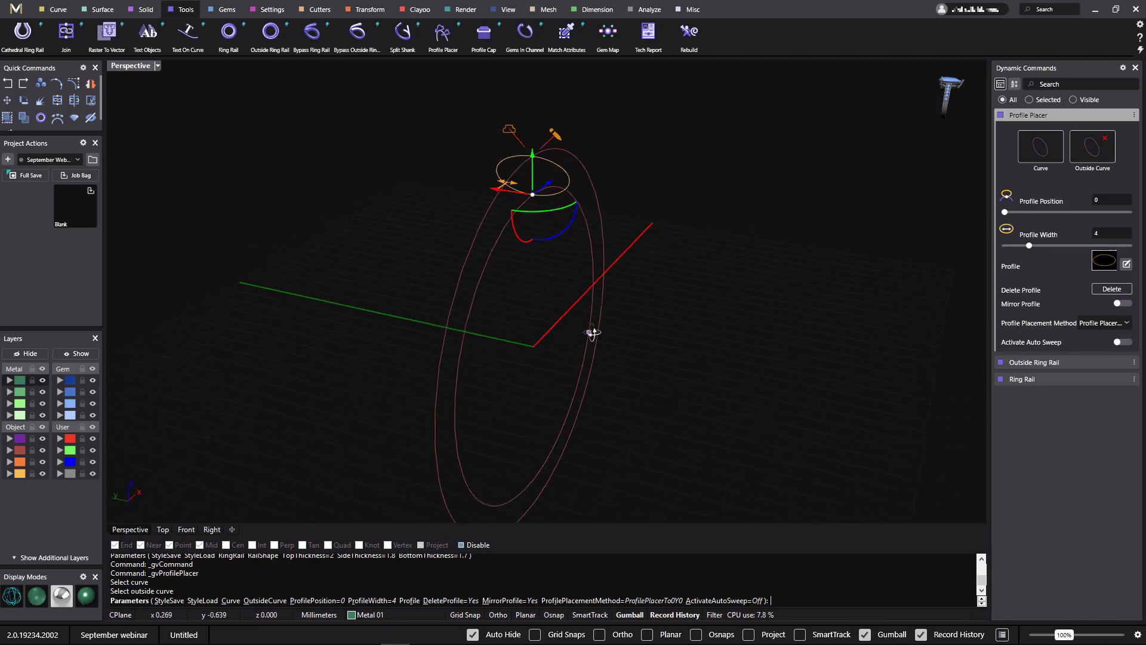
left_click(1105, 262)
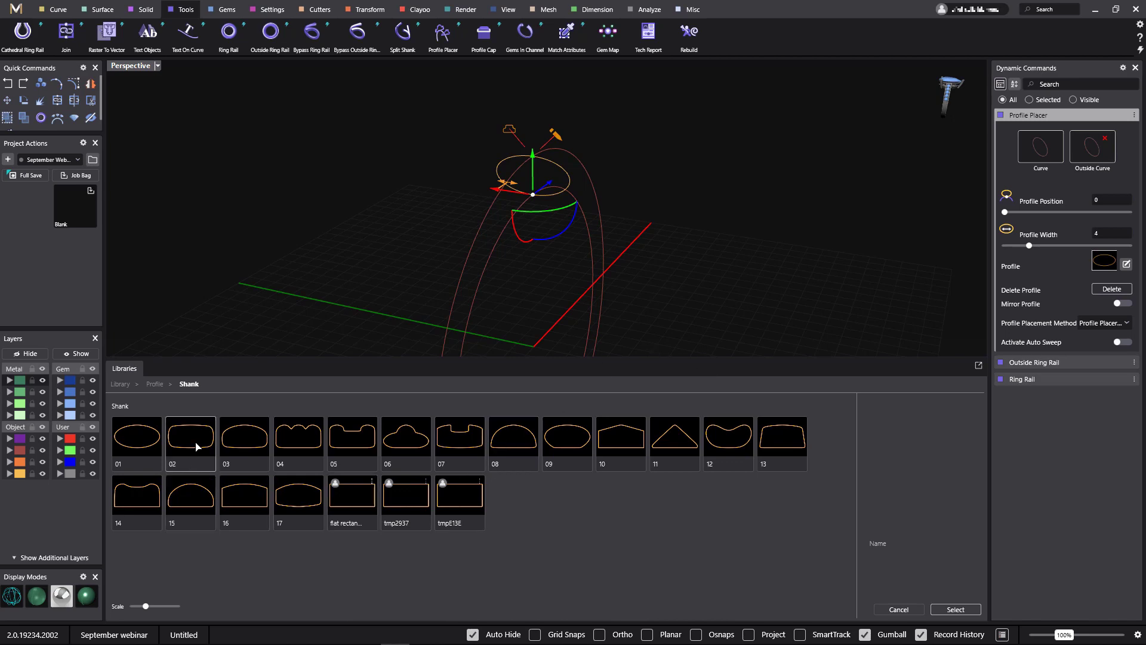
left_click(197, 447)
left_click(954, 610)
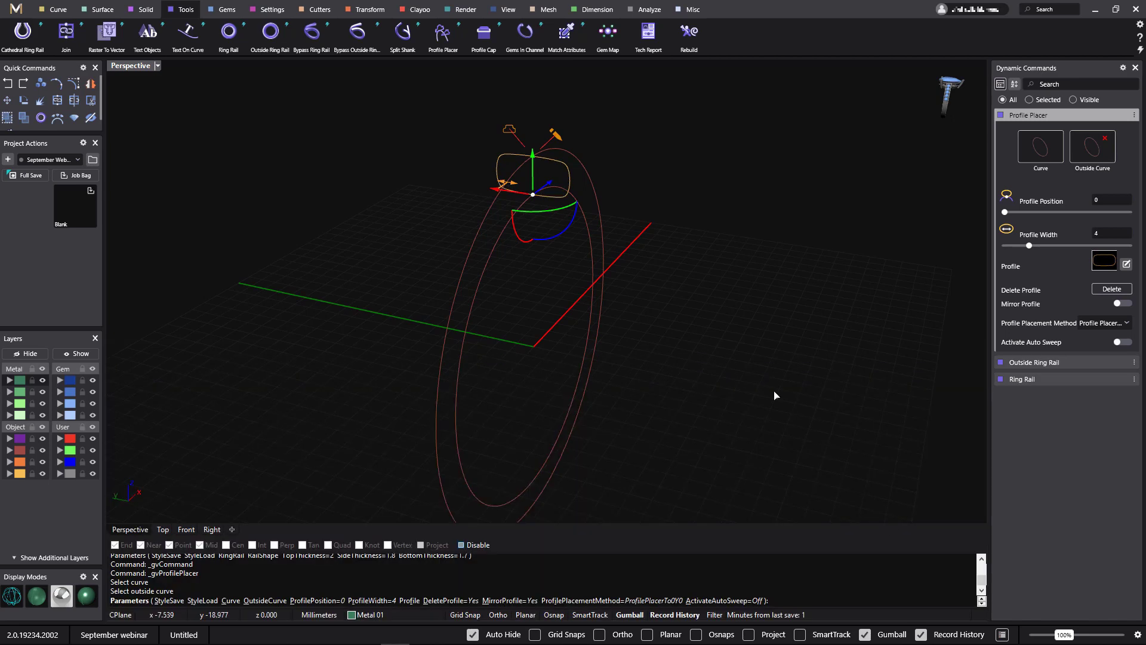
- Set the width of the profile at the ring's top to 2.7 mm
right_click_drag(773, 394, 758, 366)
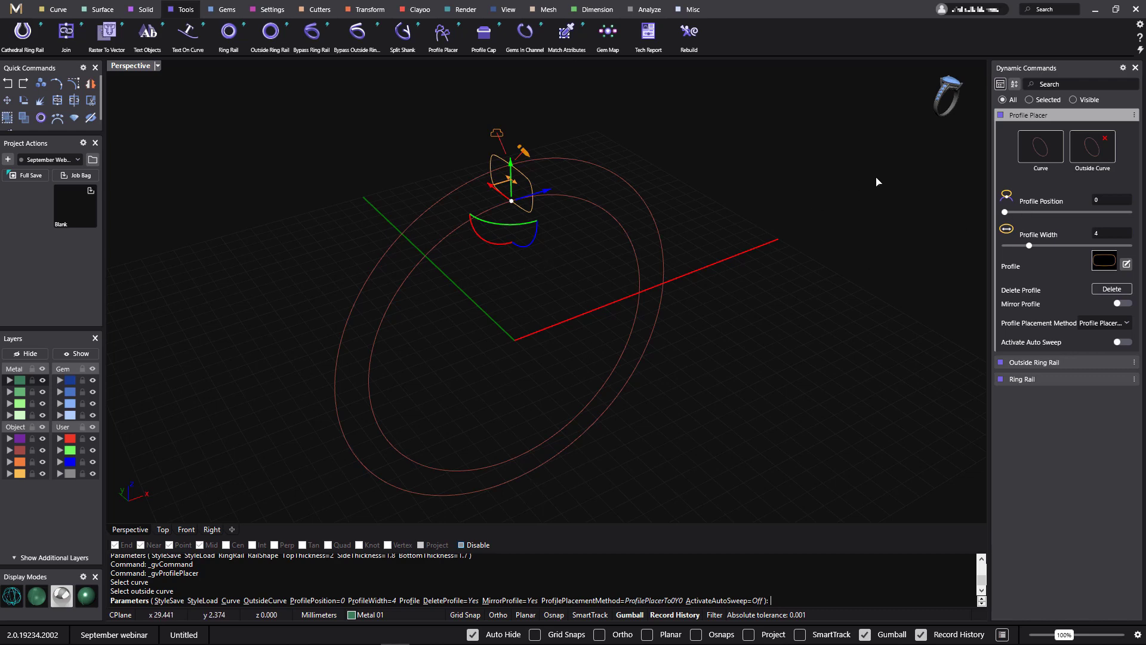
right_click_drag(632, 294, 608, 185)
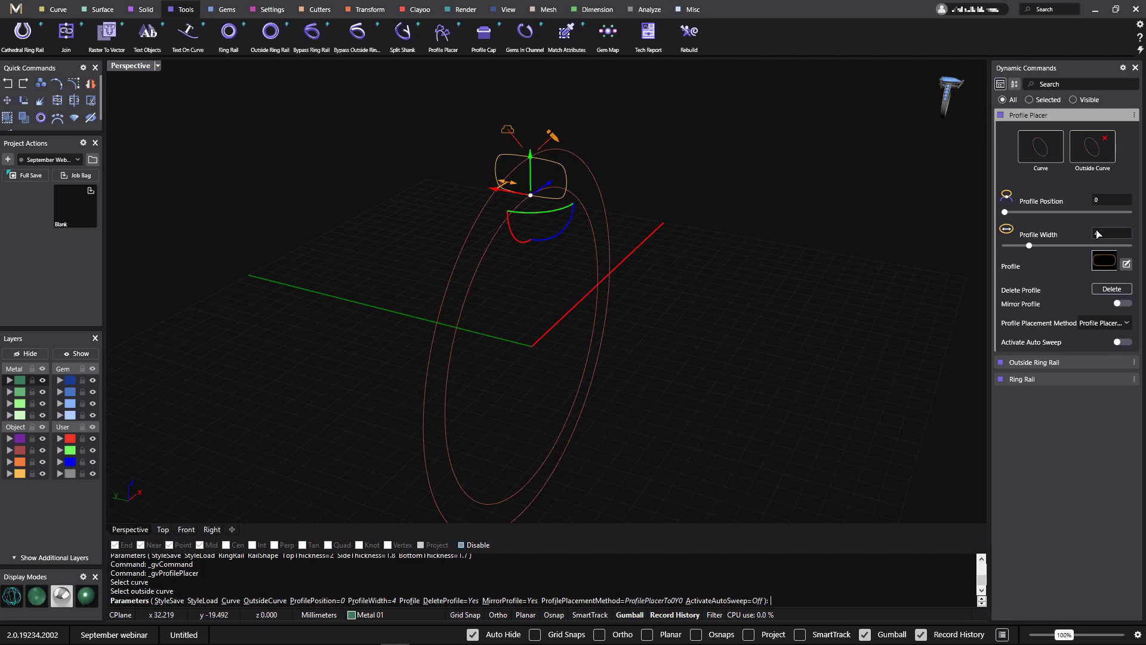
left_click(1116, 238)
type("2.7")
key("Return")
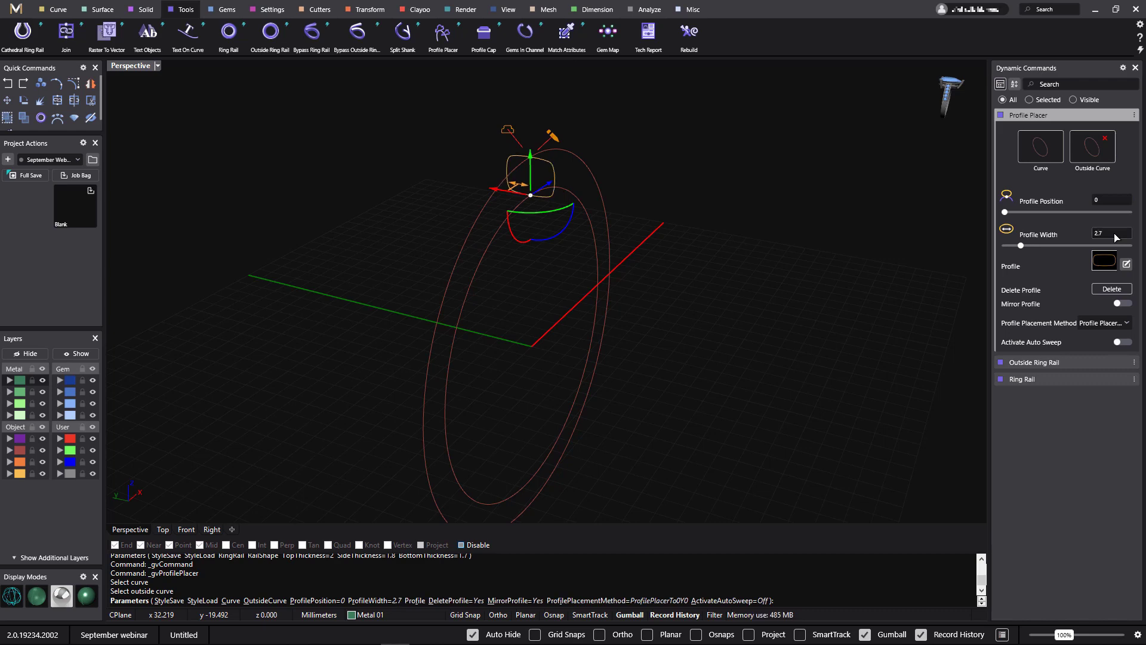
- Set the width of the profile at the ring's top to 2.9 mm
right_click_drag(430, 299, 491, 310)
right_click_drag(673, 350, 771, 349)
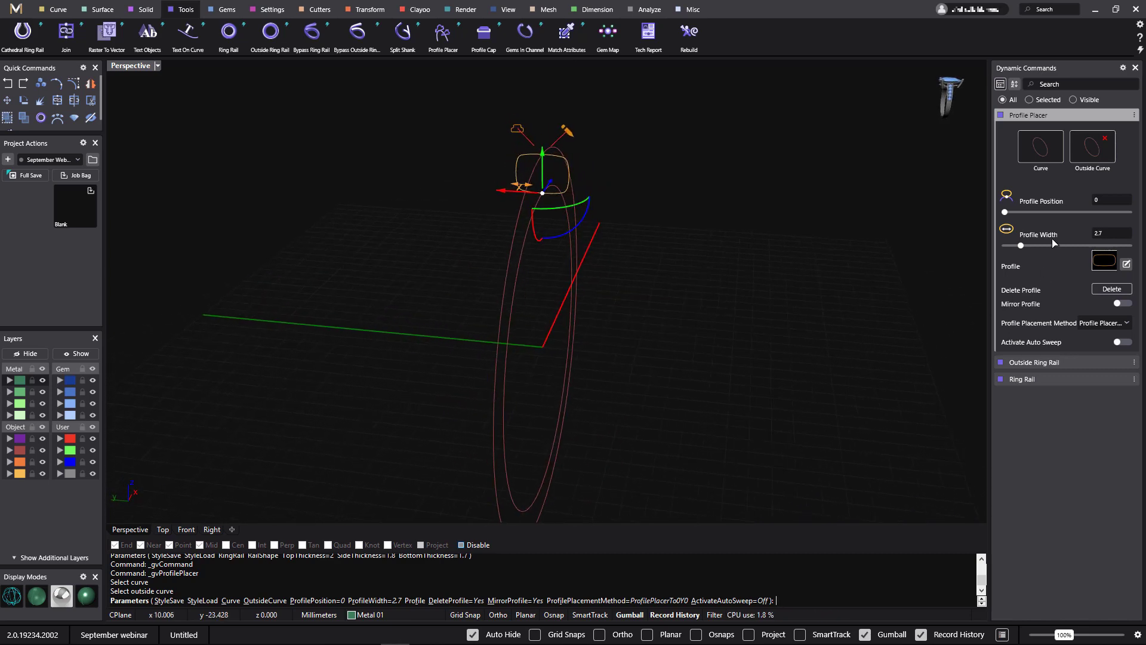
left_click(1113, 237)
type("2.9")
key("Return")
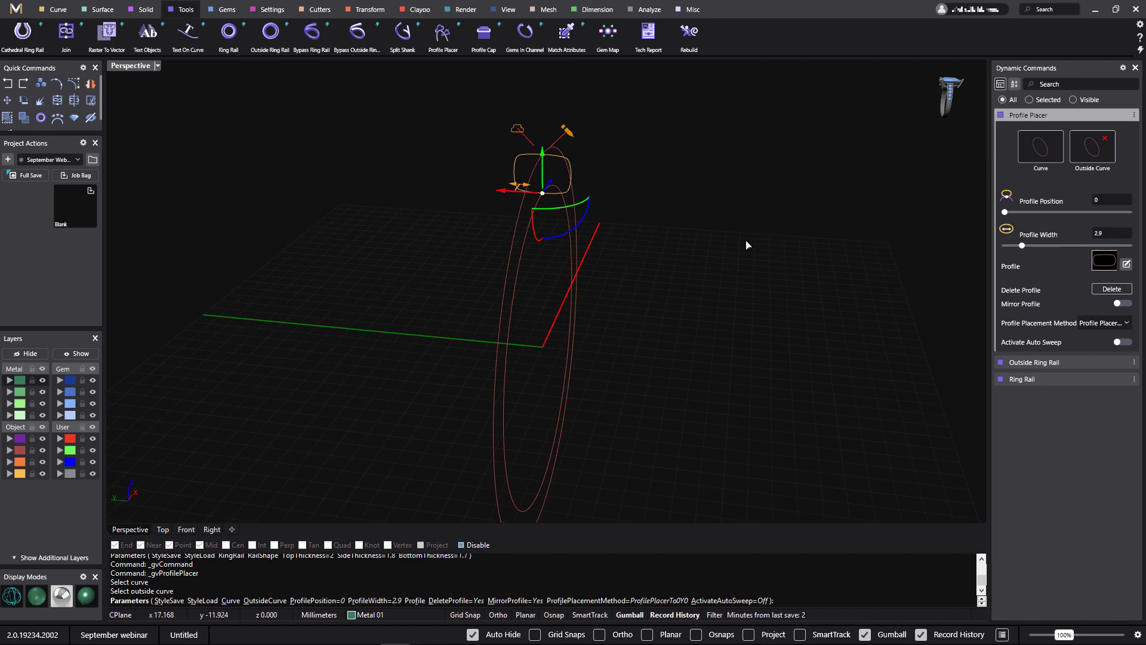
- Try auto sweep on the placed profile and turn it off again
right_click_drag(746, 245, 678, 276)
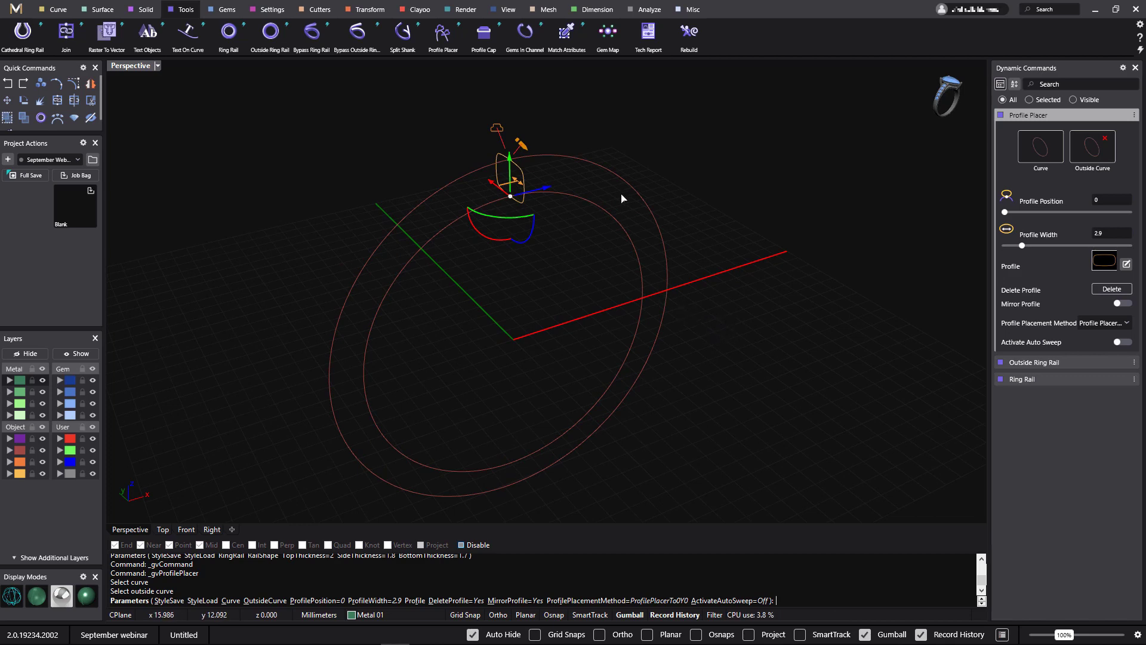
left_click(1122, 342)
right_click_drag(827, 348, 785, 350)
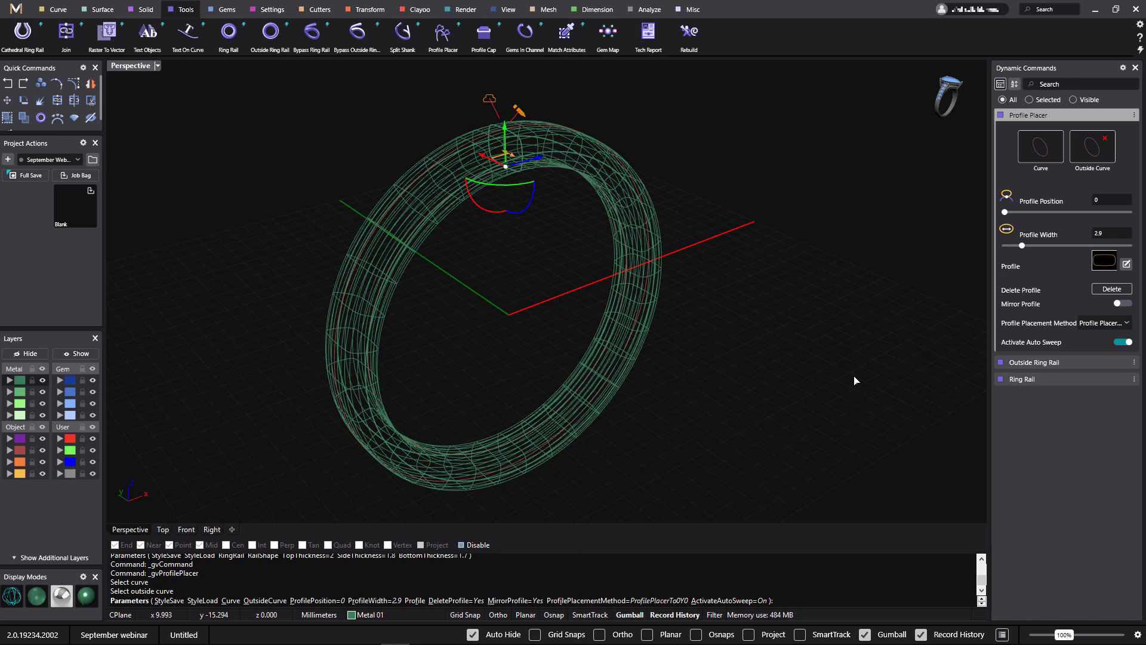
left_click(1128, 343)
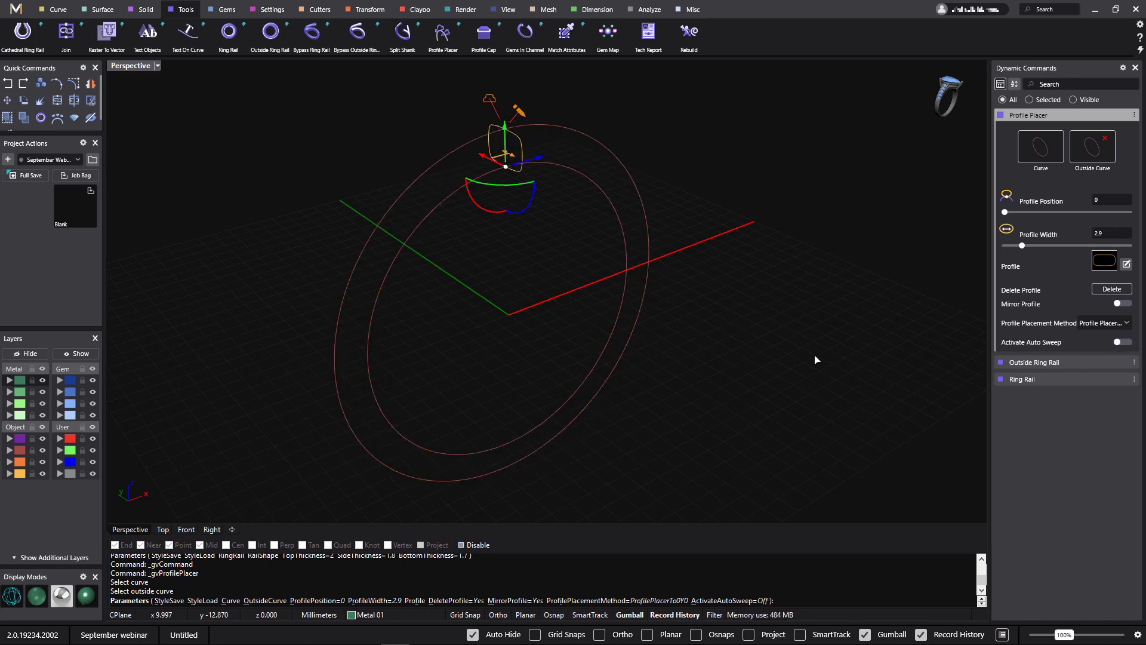
- Accept the profile placement and sweep the profile along the inner and outer ring rails with Sweep 2
key("Return")
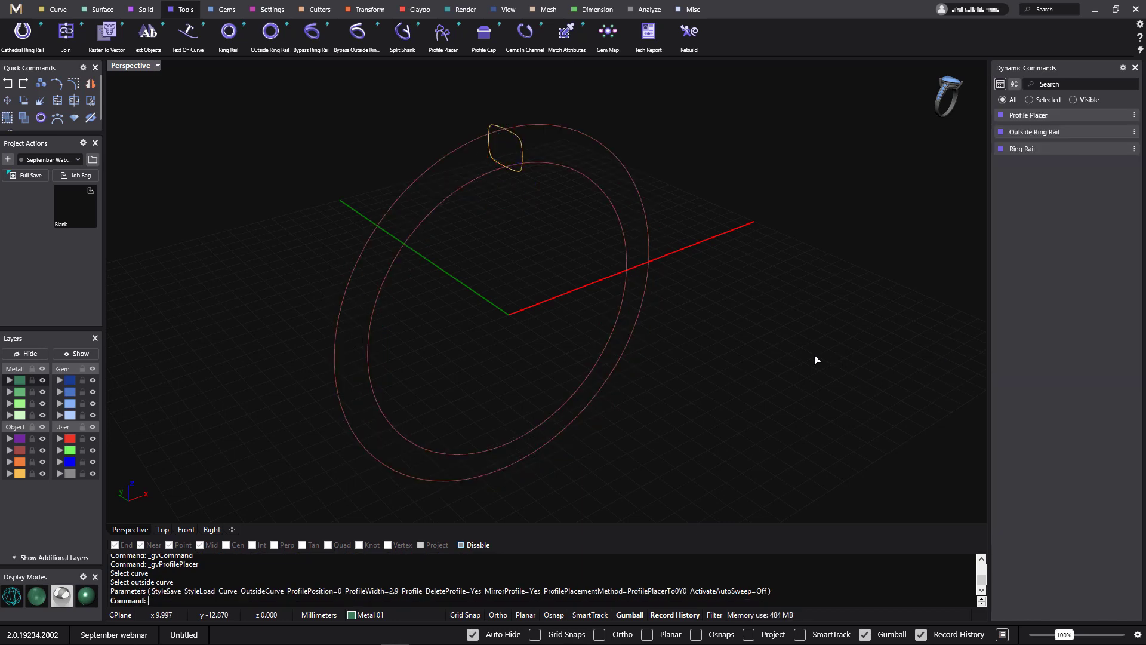
left_click(99, 11)
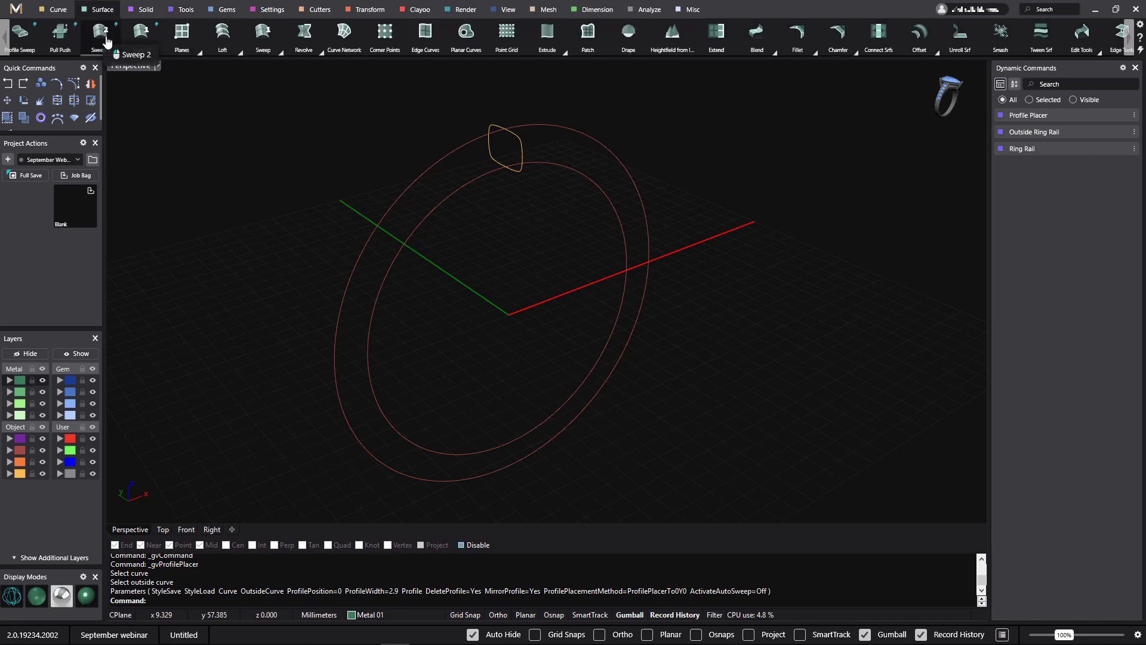
left_click(106, 40)
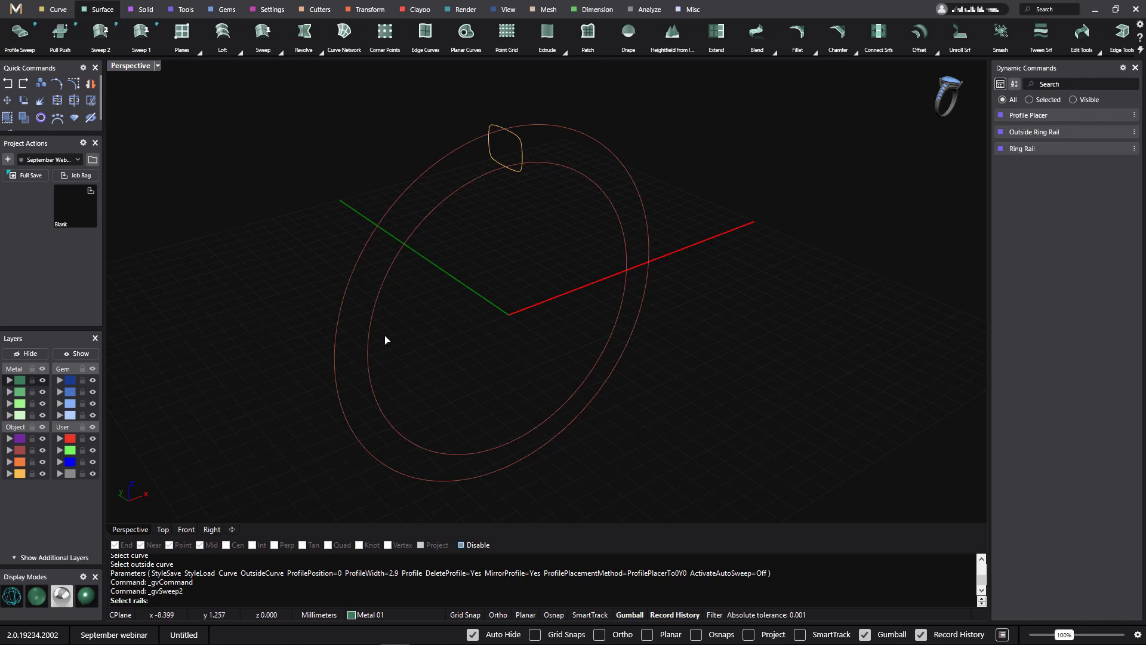
left_click(427, 225)
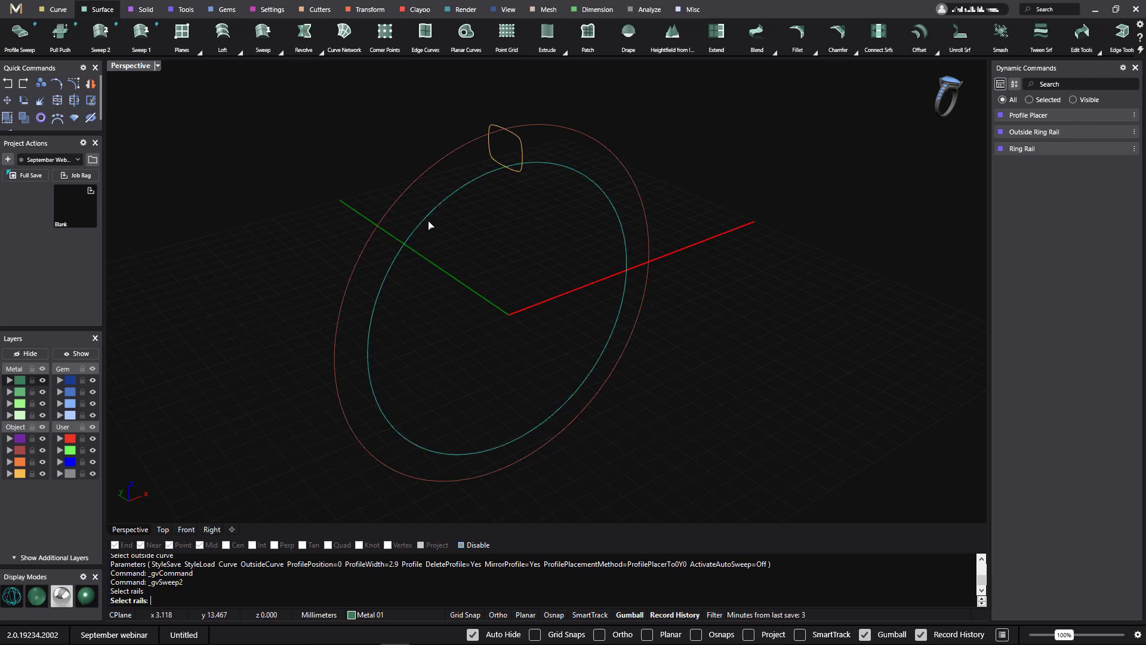
left_click(426, 184)
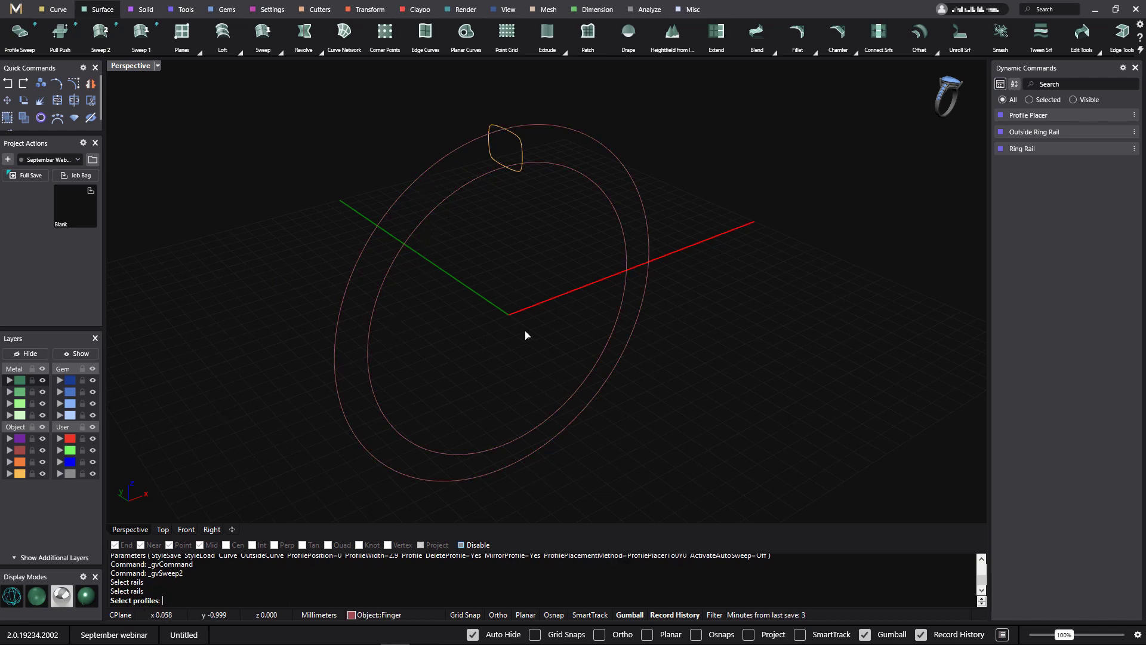
left_click(522, 157)
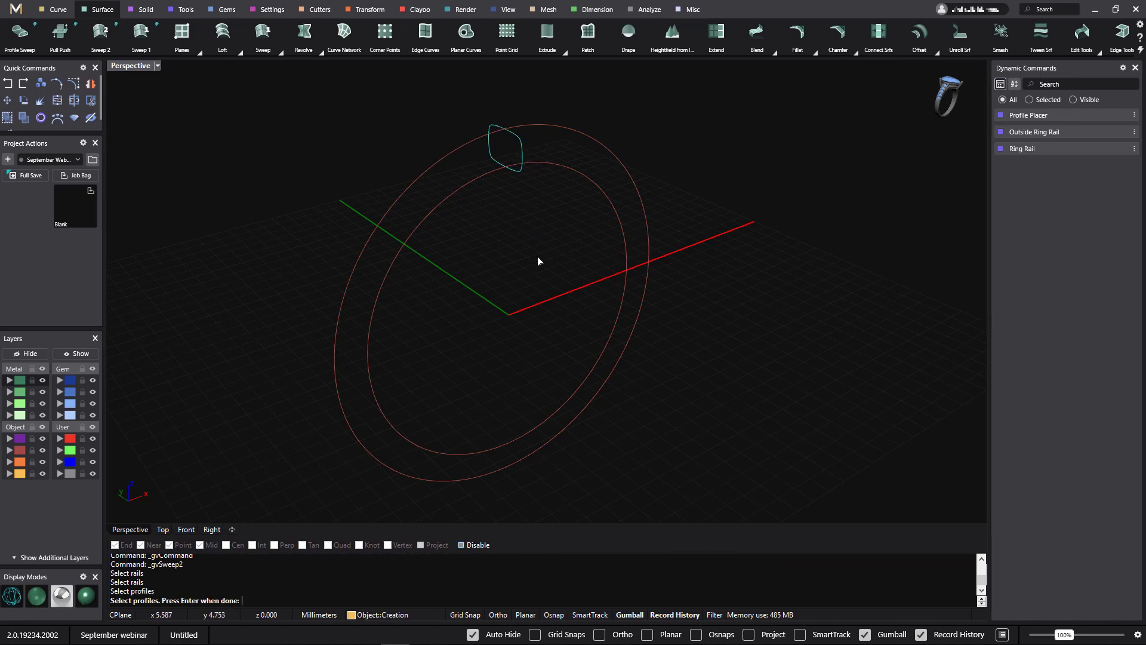
key("Return")
right_click_drag(511, 305, 627, 286)
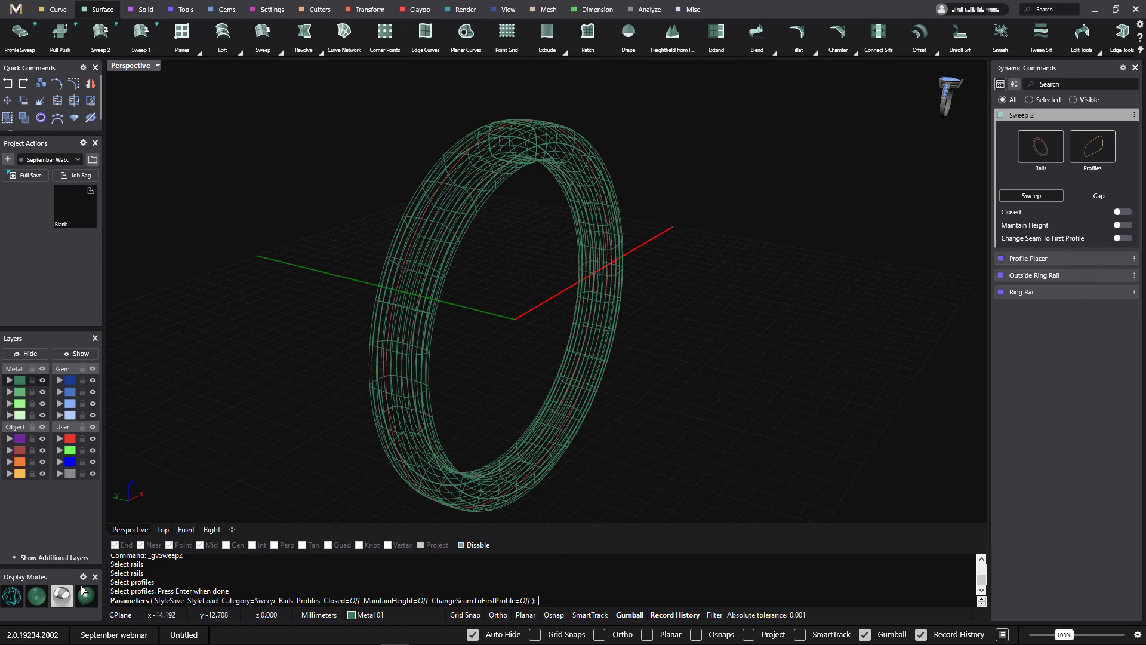
key("Return")
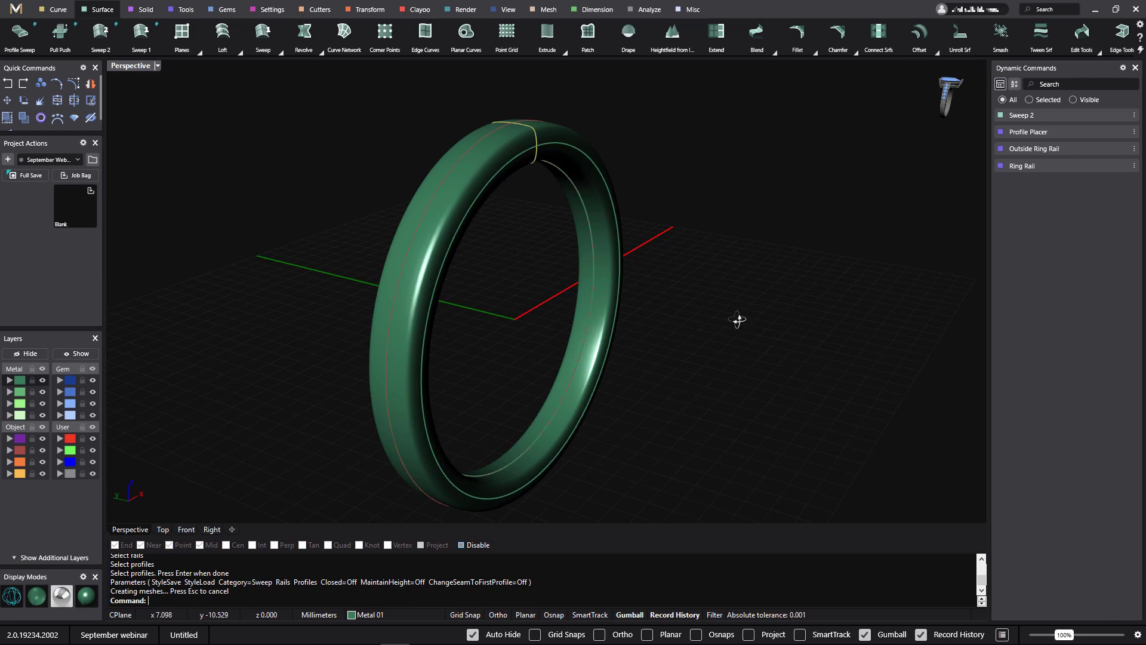
- Edit the inner ring rail and raise its finger size to US 10 1/4
right_click_drag(738, 320, 770, 325)
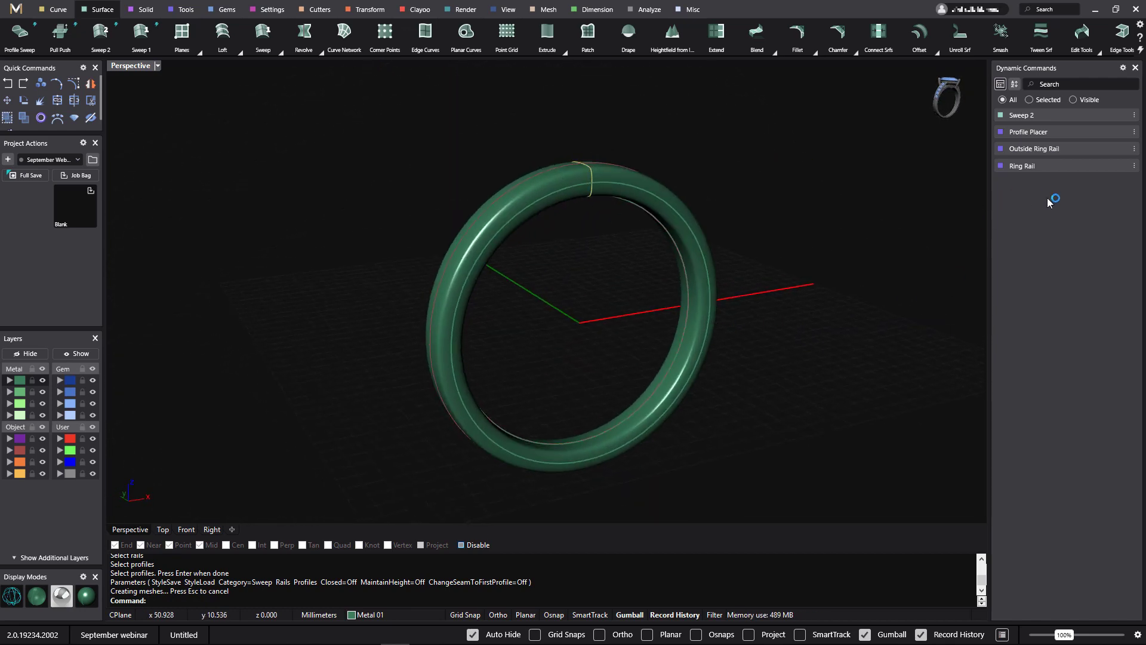
left_click(1111, 167)
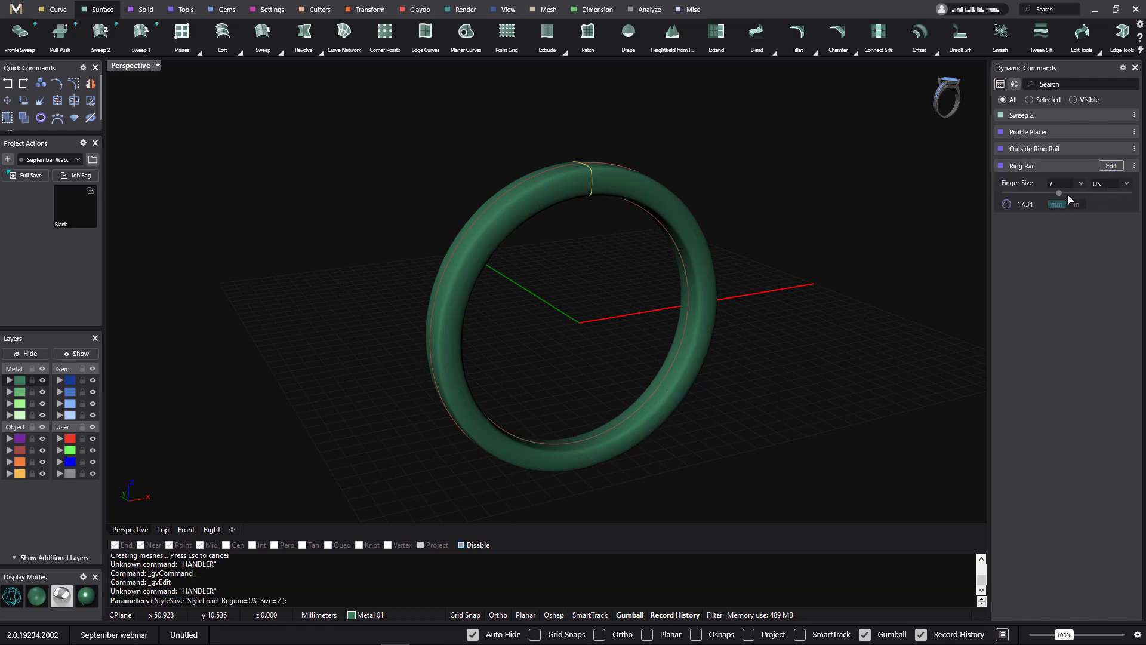
left_click_drag(1059, 194, 1058, 197)
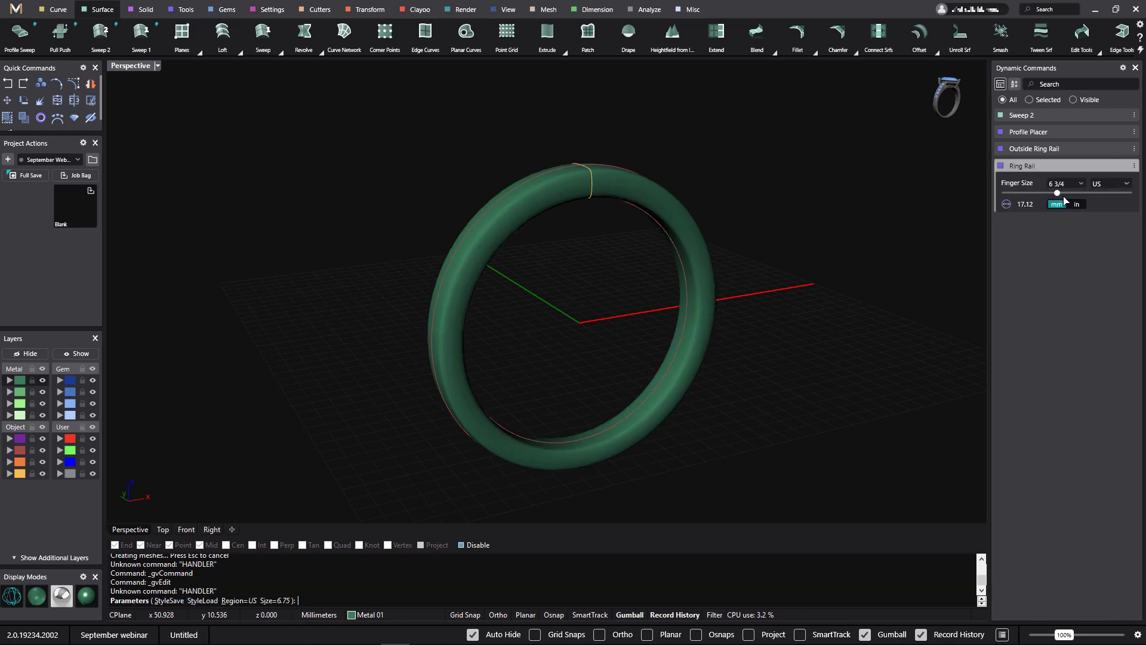
left_click_drag(1065, 198, 1091, 198)
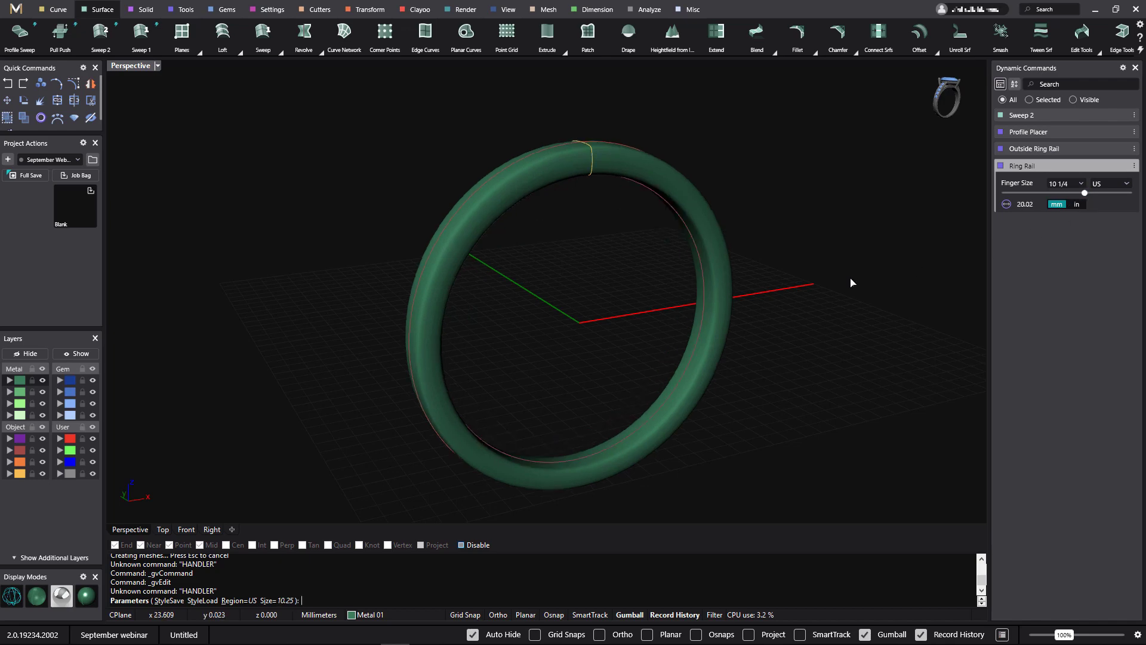
- Set the inner ring rail's finger size back to US 7 and accept the edit
left_click(1066, 185)
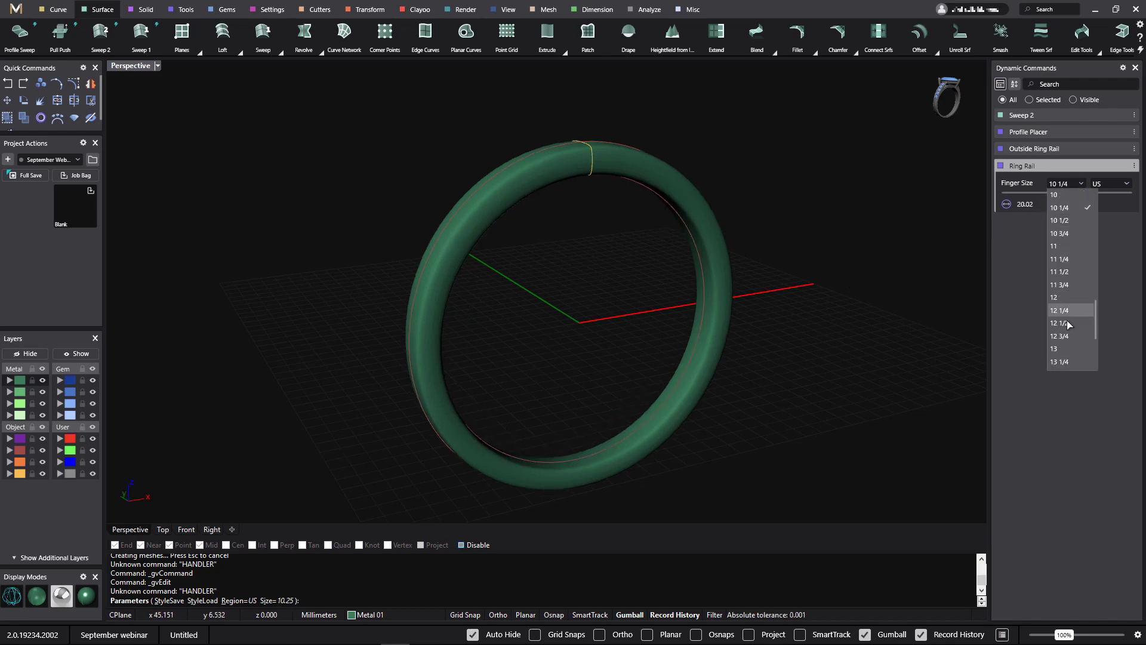
scroll(1067, 233, "up", 3)
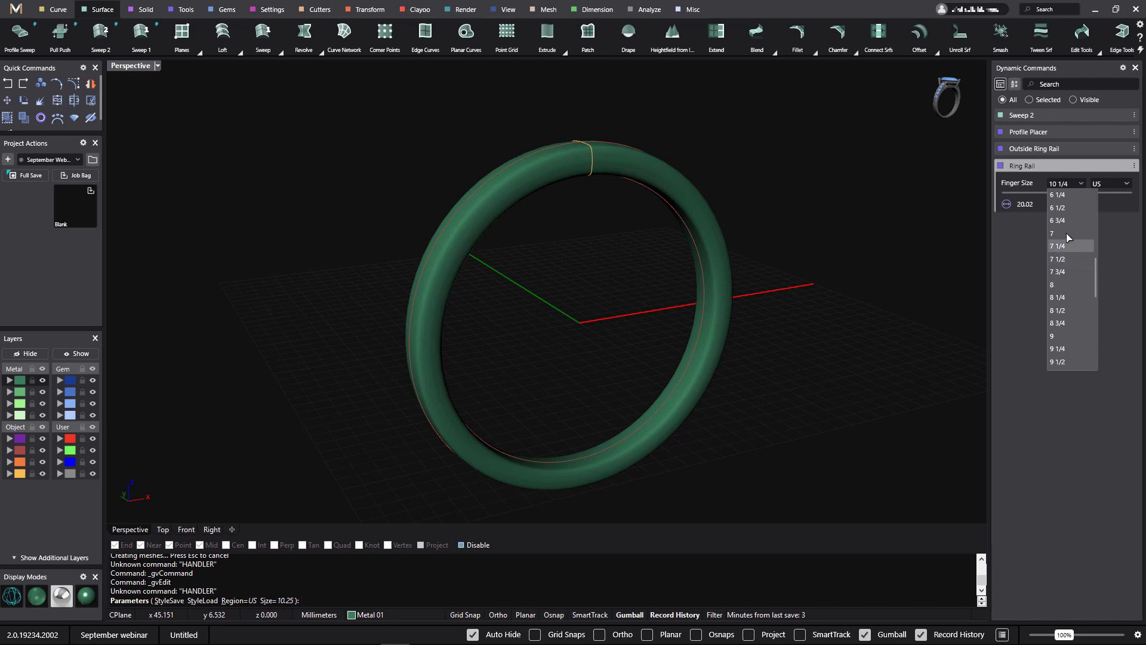
left_click(1066, 233)
right_click(906, 287)
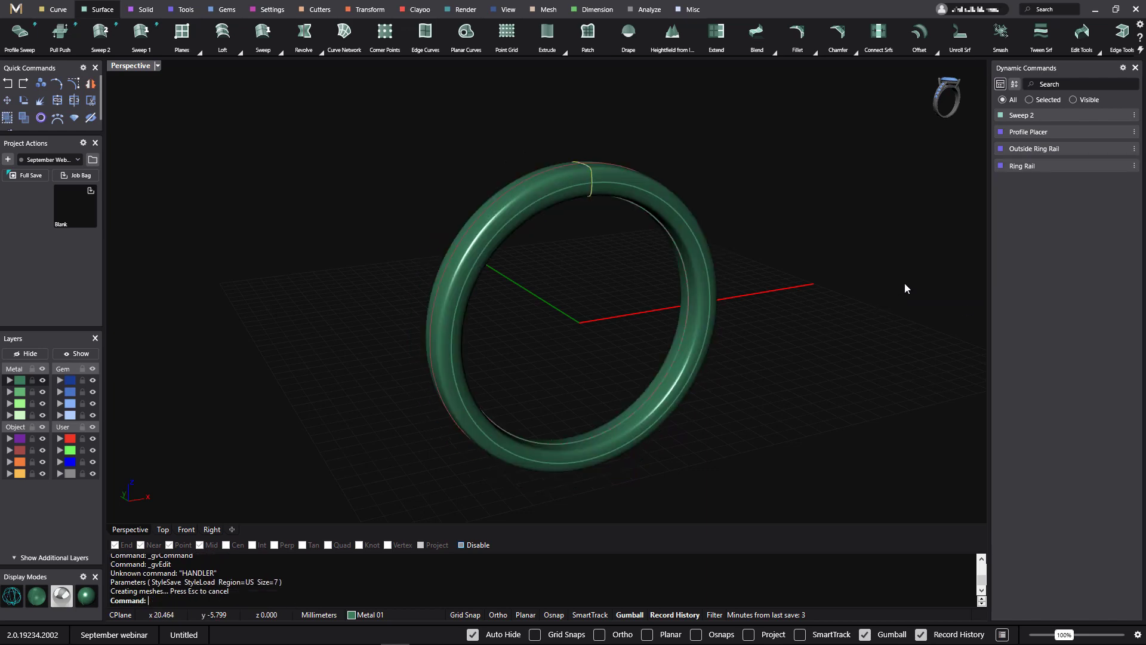
- Try a side thickness of 2.1 mm on the outside ring rail and return it to 1.8 mm
left_click(1096, 151)
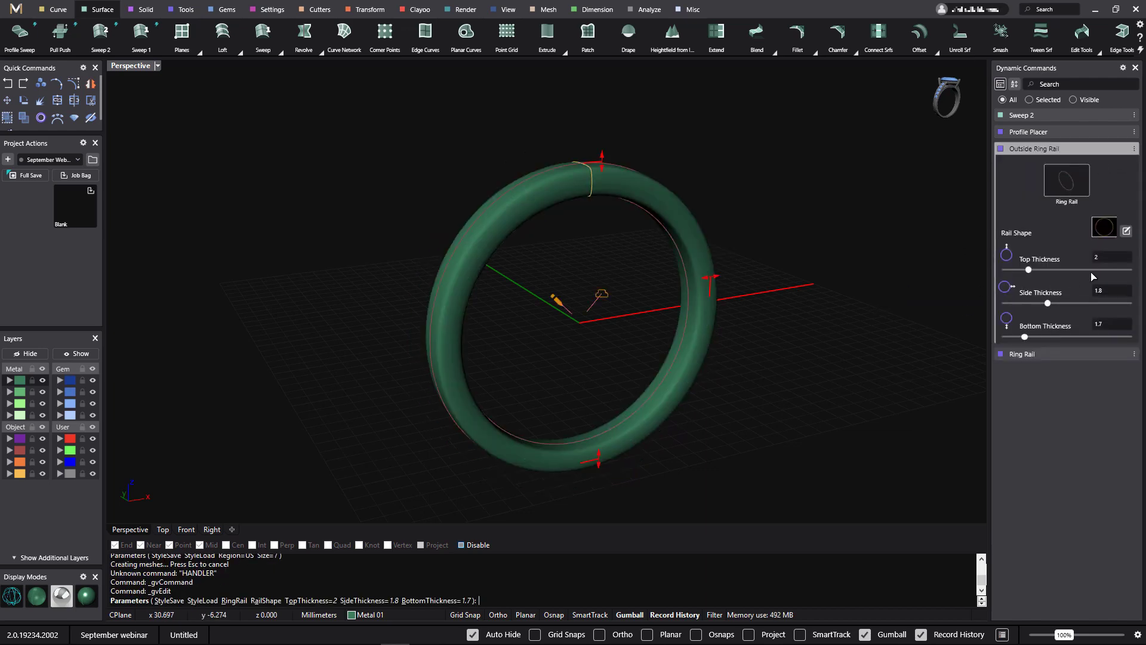
right_click_drag(812, 316, 777, 293)
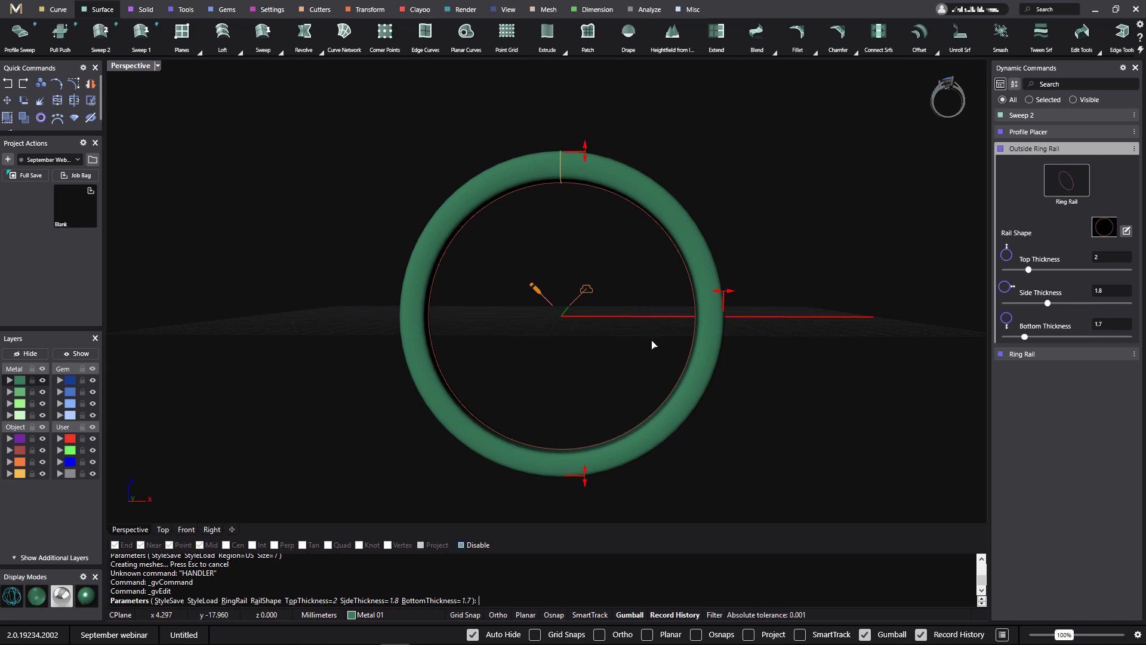
left_click_drag(724, 302, 732, 314)
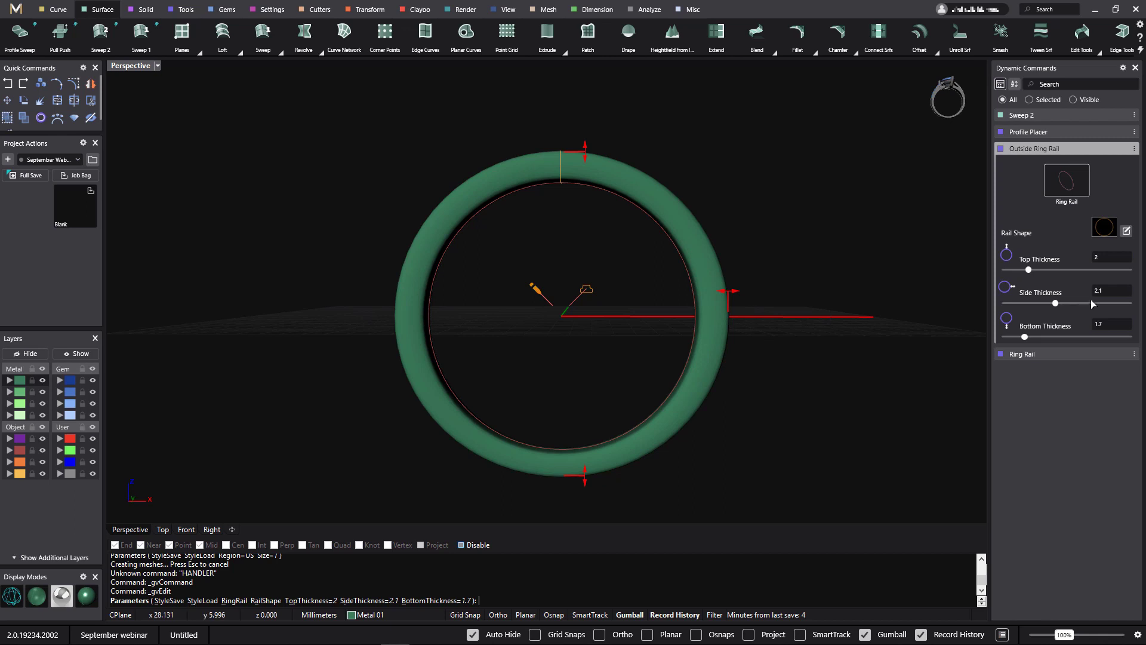
left_click(1113, 292)
key("Return")
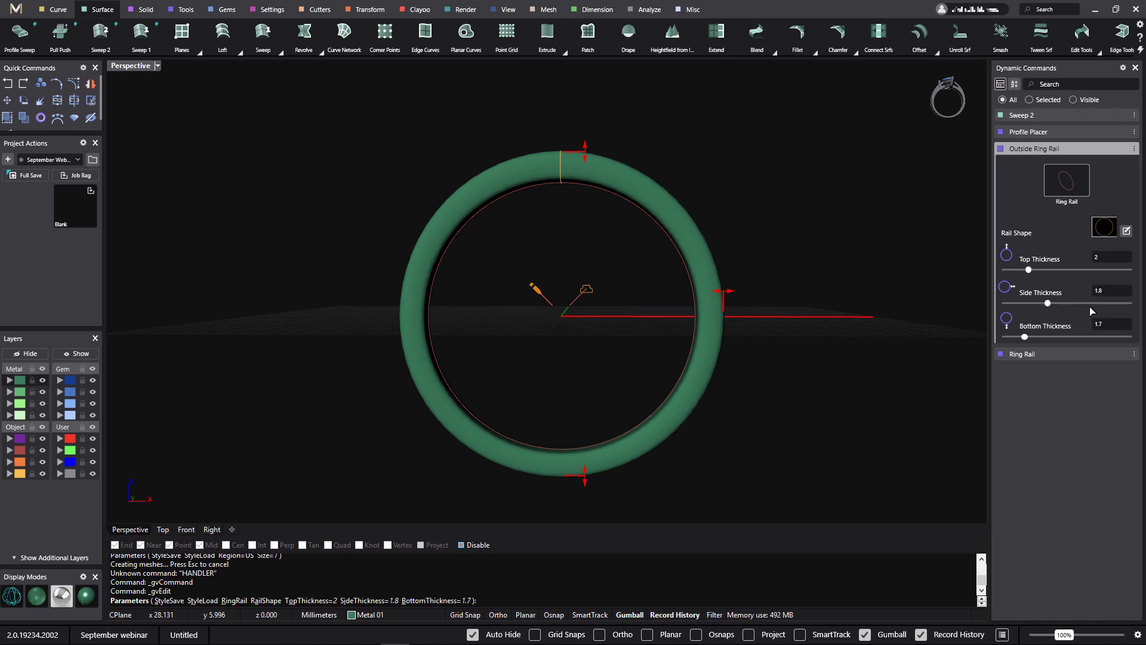
- Set the outside ring rail's bottom thickness to 1.5 mm and accept the edit
left_click(1112, 325)
type("1.5")
key("Return")
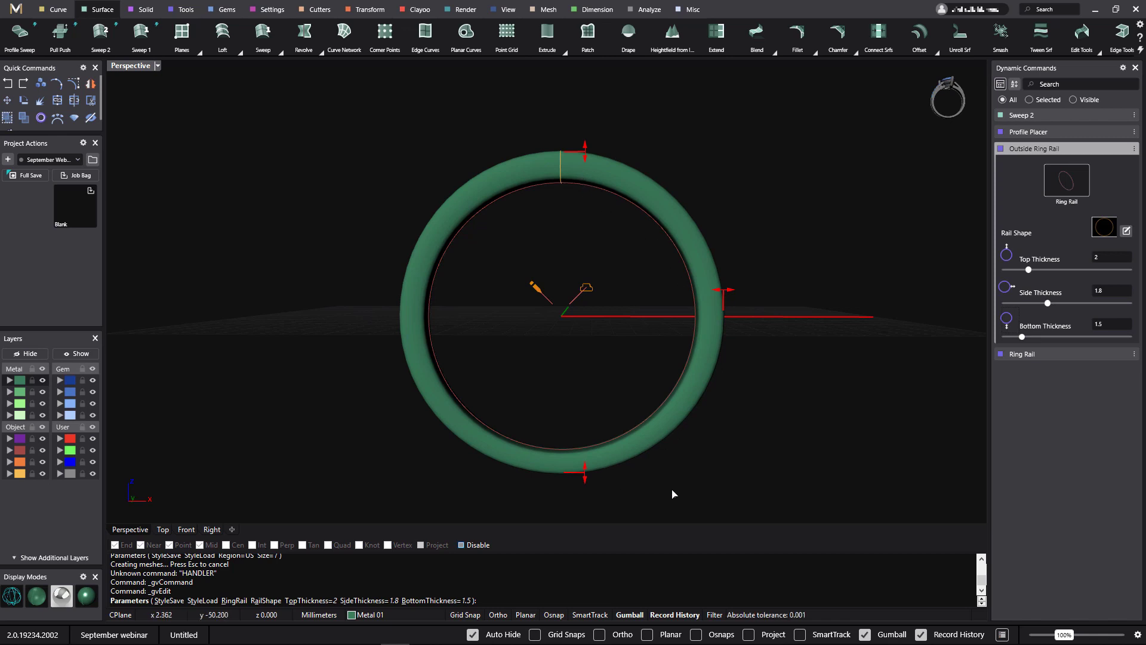
right_click_drag(718, 463, 767, 409)
right_click(813, 436)
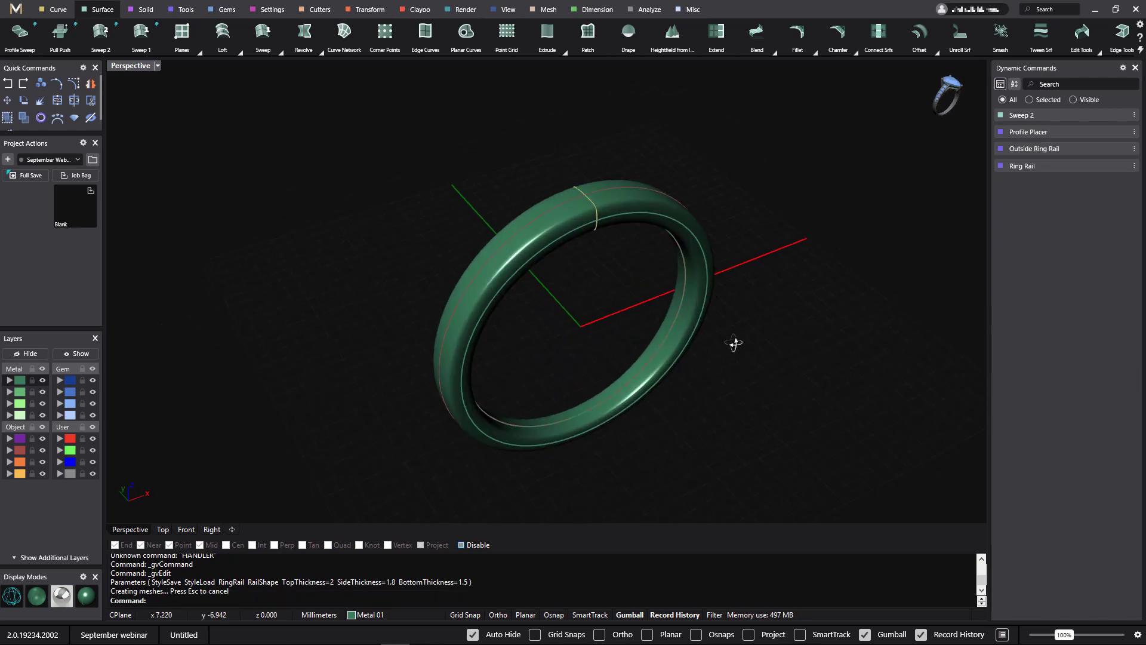
right_click_drag(734, 342, 804, 299)
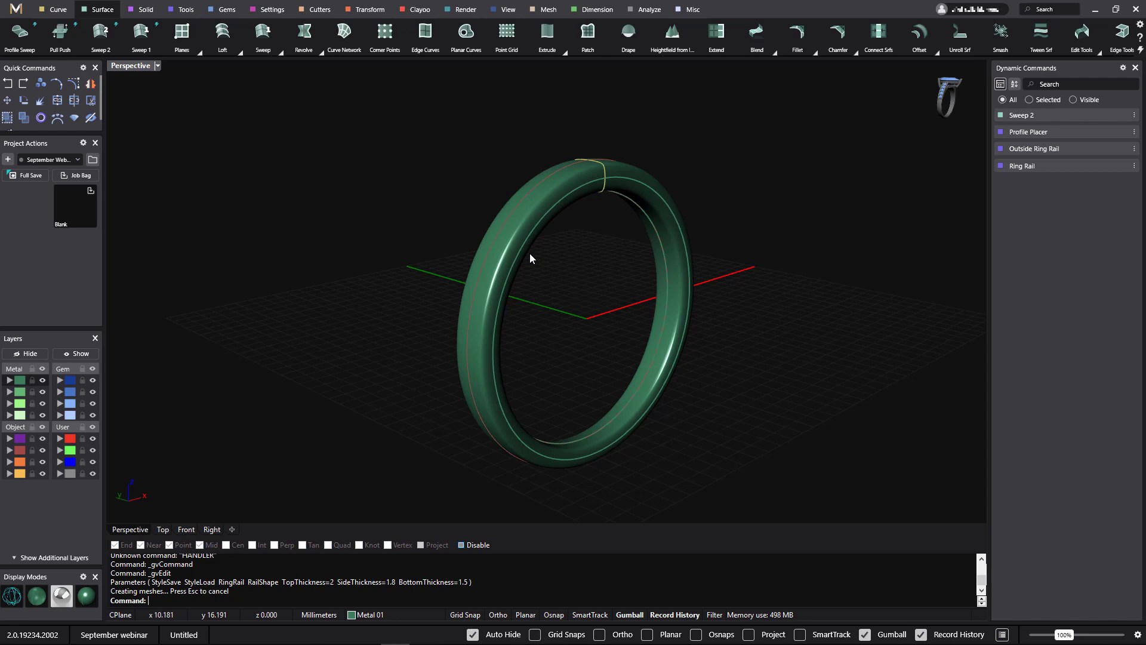
- Place round diamonds of 1.50 mm along the outside ring rail with Gems On Curve
left_click(550, 177)
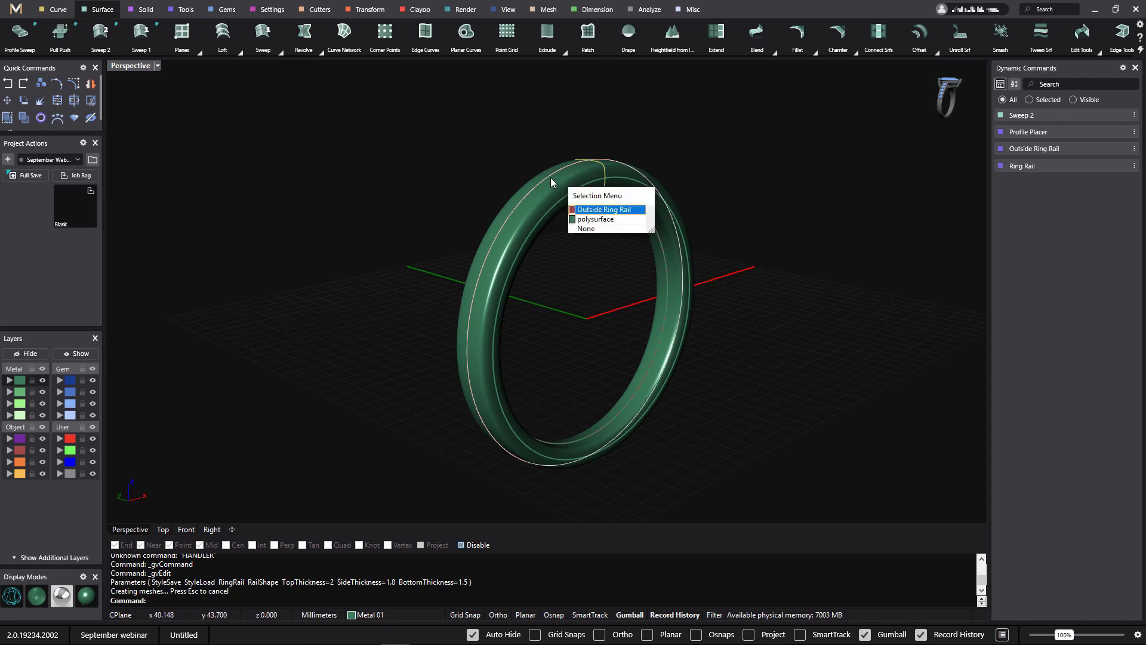
left_click(591, 208)
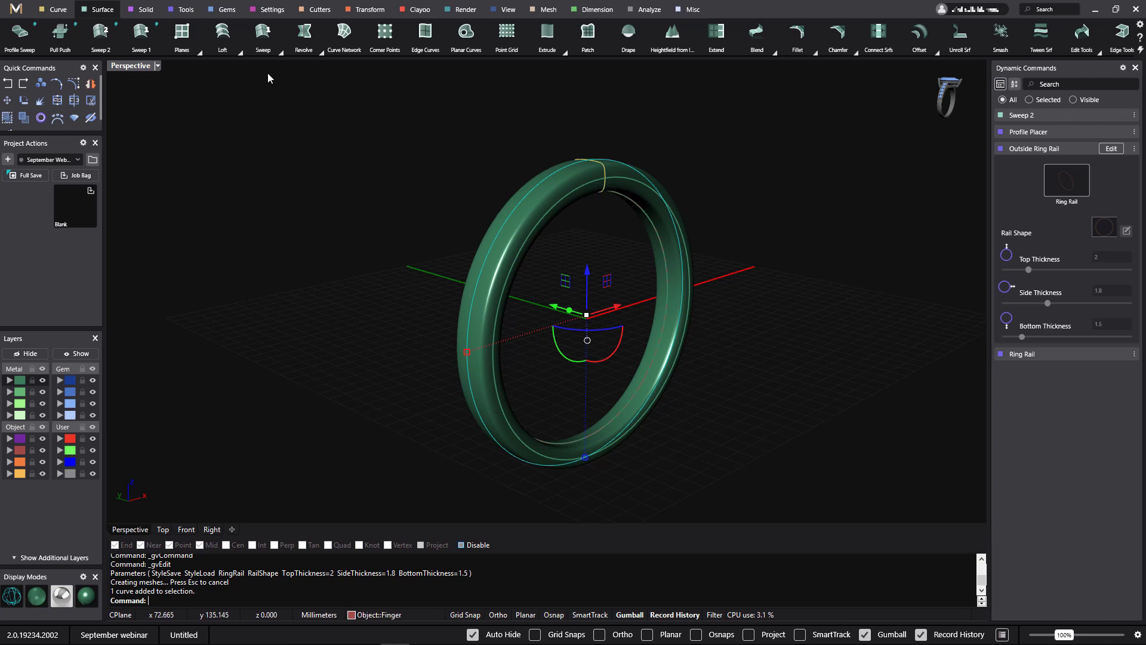
left_click(227, 10)
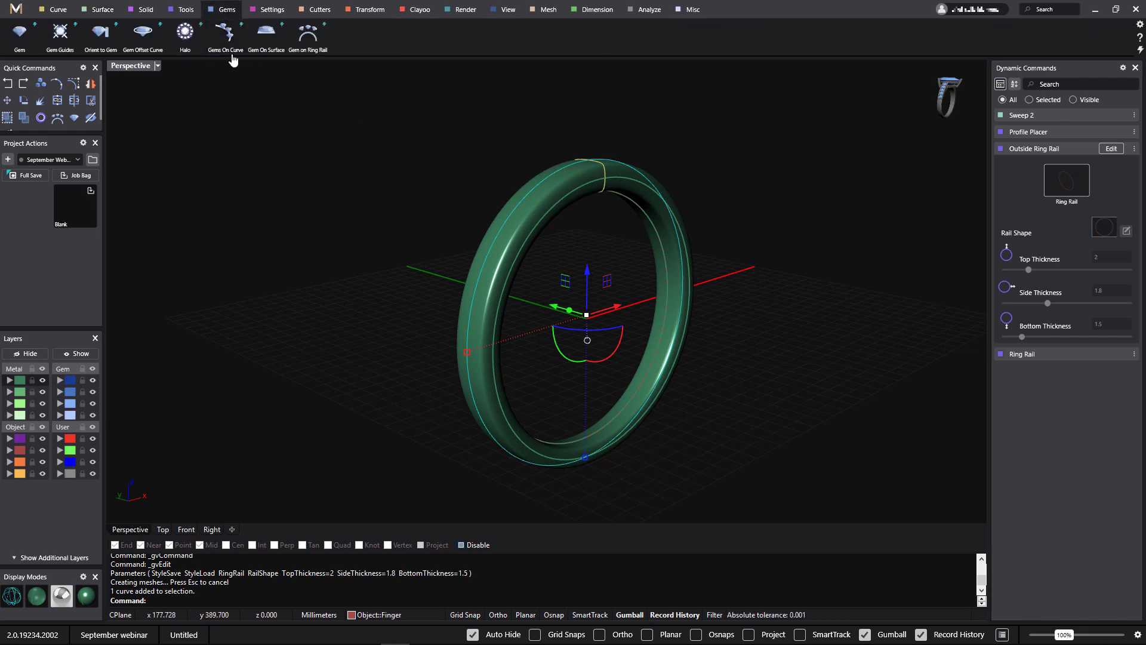
left_click(227, 46)
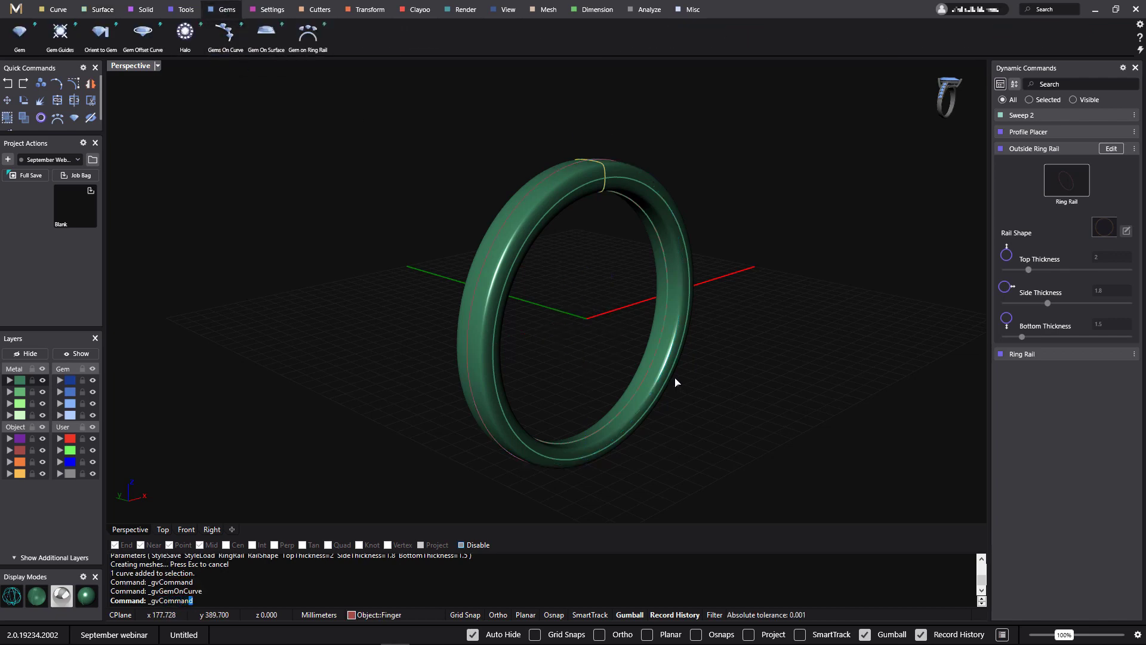
right_click_drag(603, 381, 690, 351)
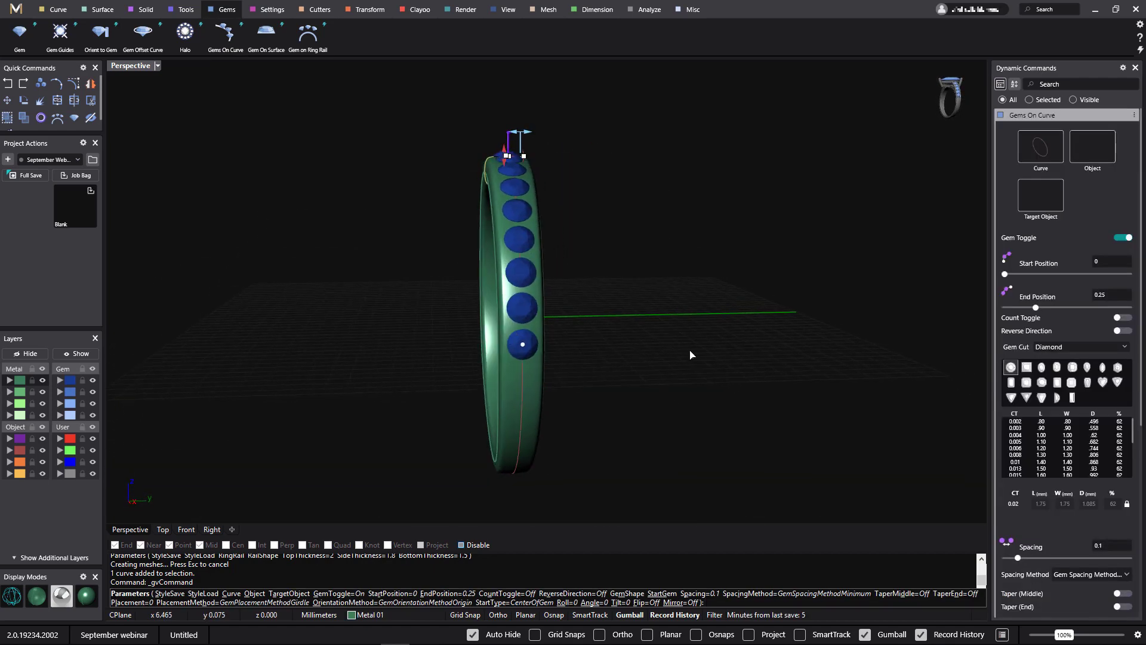
left_click(1046, 469)
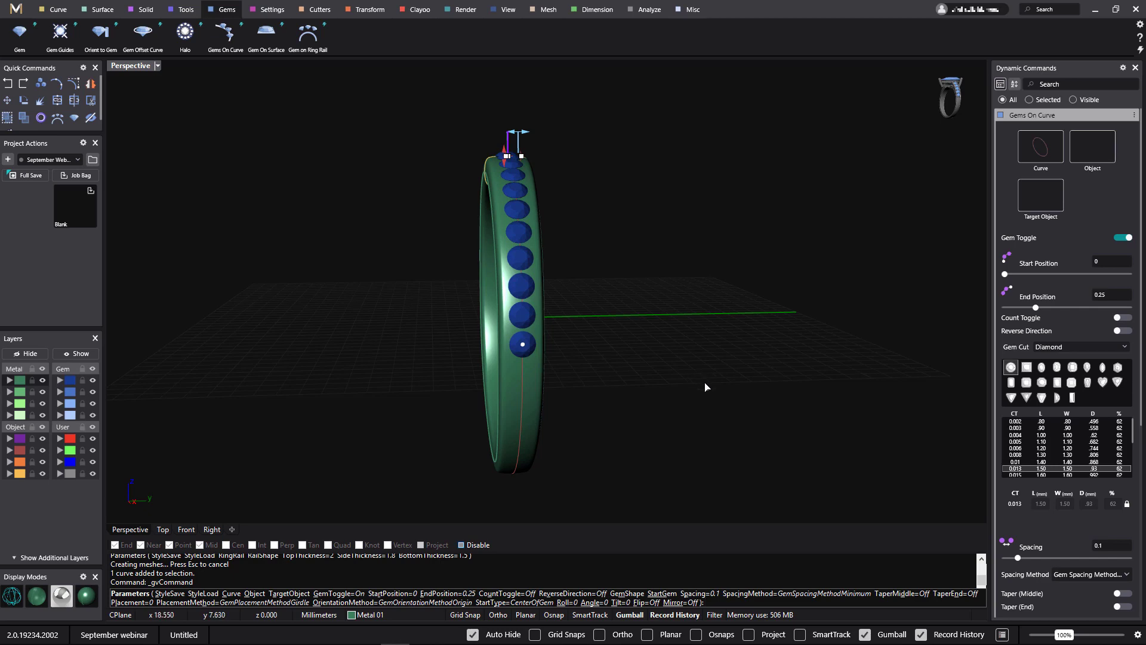
- In the wireframe Front view, sink the gems into the shank with a placement of -0.35 mm
right_click_drag(705, 387, 870, 378)
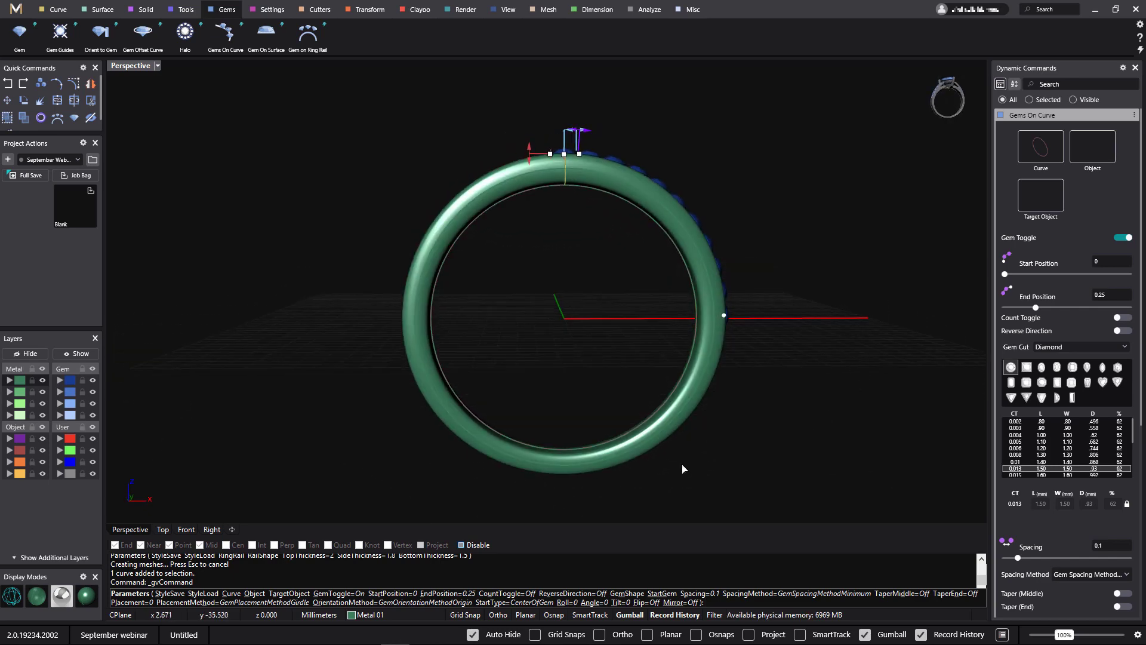
right_click_drag(520, 382, 573, 353)
left_click(12, 596)
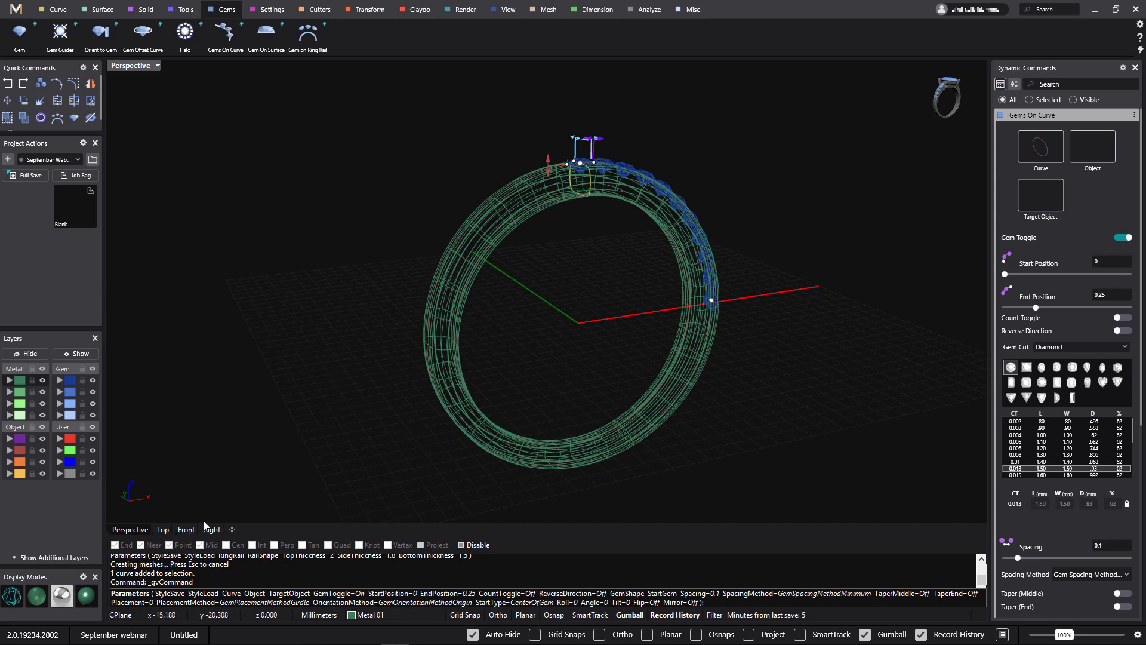
left_click(187, 529)
scroll(615, 275, "up", 5)
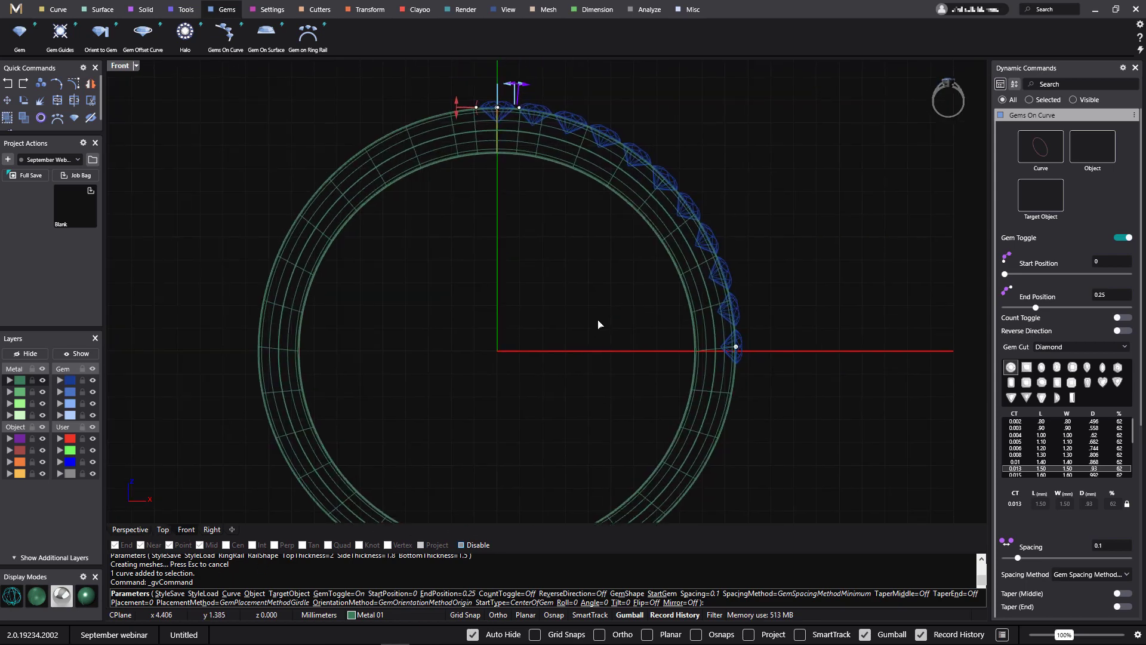
scroll(471, 106, "up", 5)
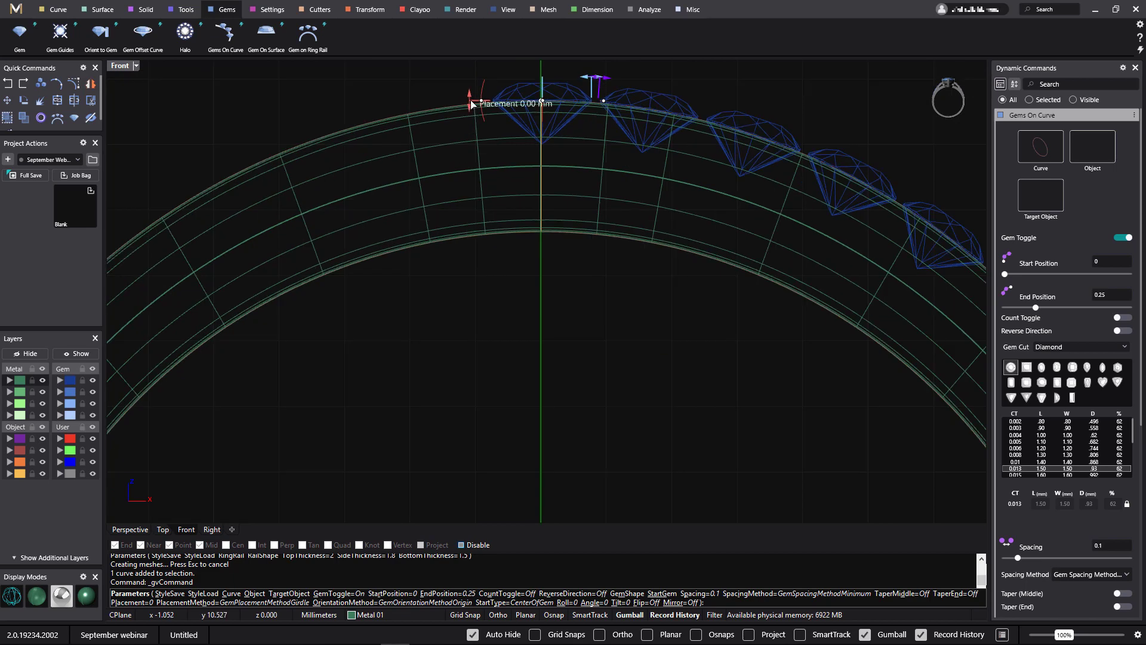
left_click_drag(472, 105, 467, 129)
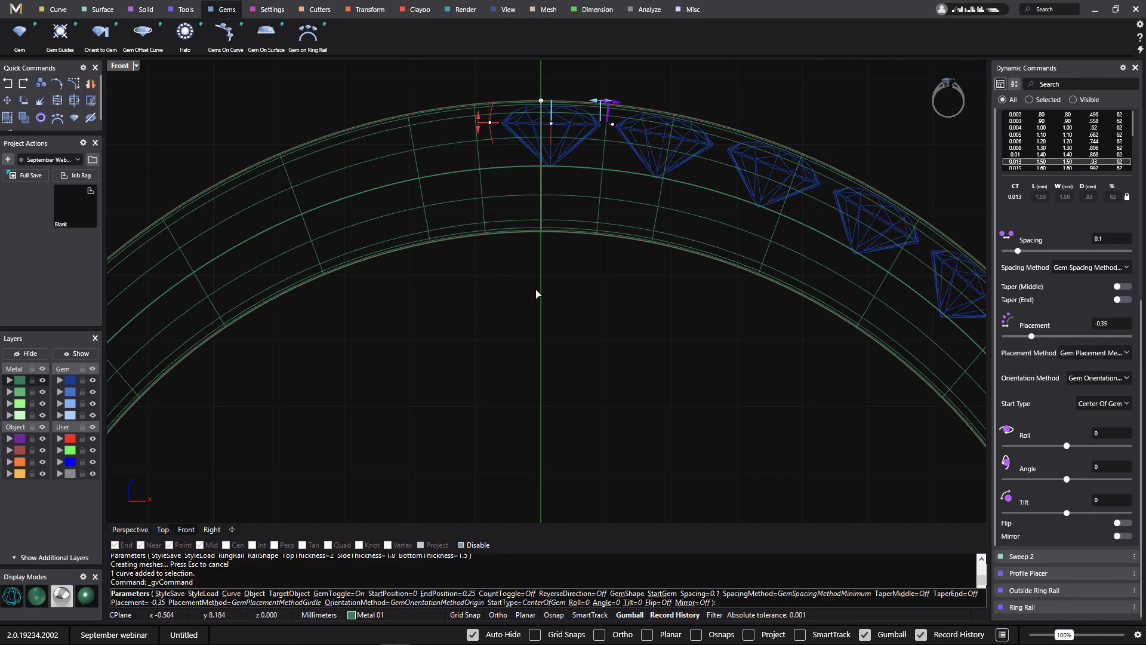
- Move the gems' start position along the rail to about 0.76, extending the row over the ring's upper half
scroll(600, 310, "down", 1)
scroll(570, 295, "down", 5)
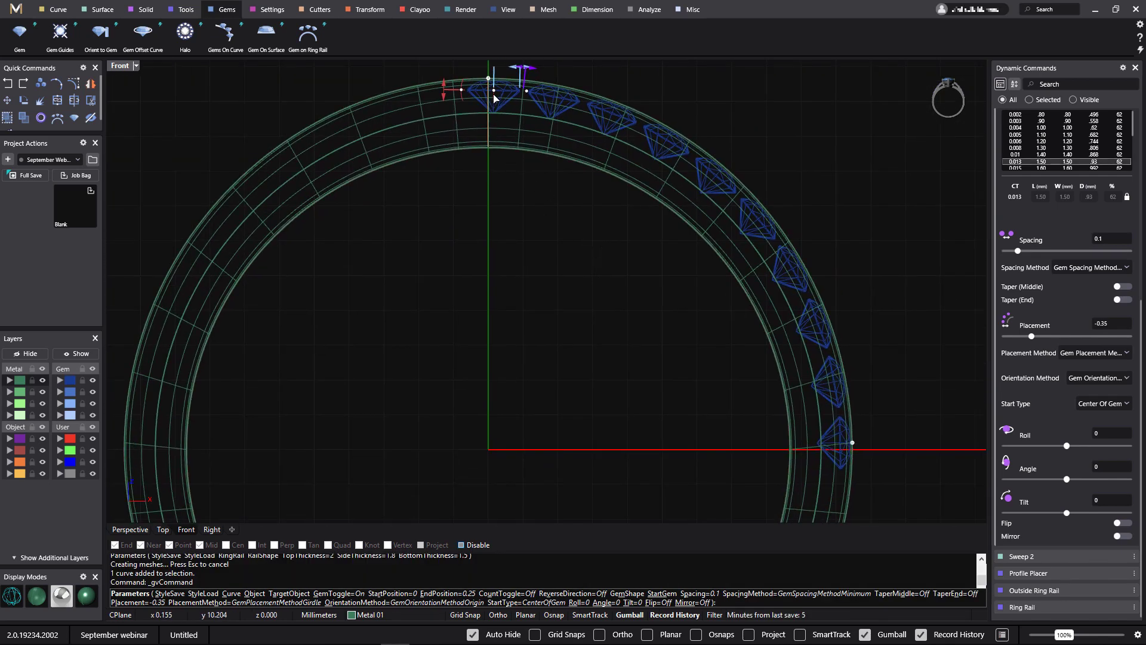
left_click_drag(494, 91, 227, 433)
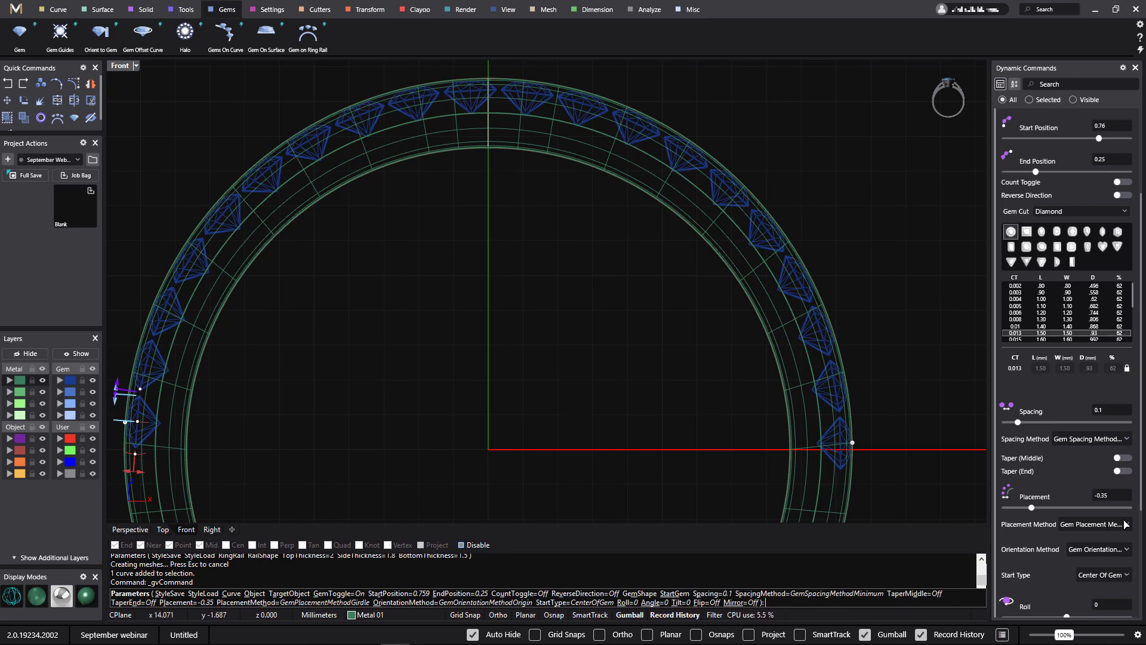
- Set the gems' spacing method to Gem Spacing Method Fixed with a spacing of 0
left_click(1096, 442)
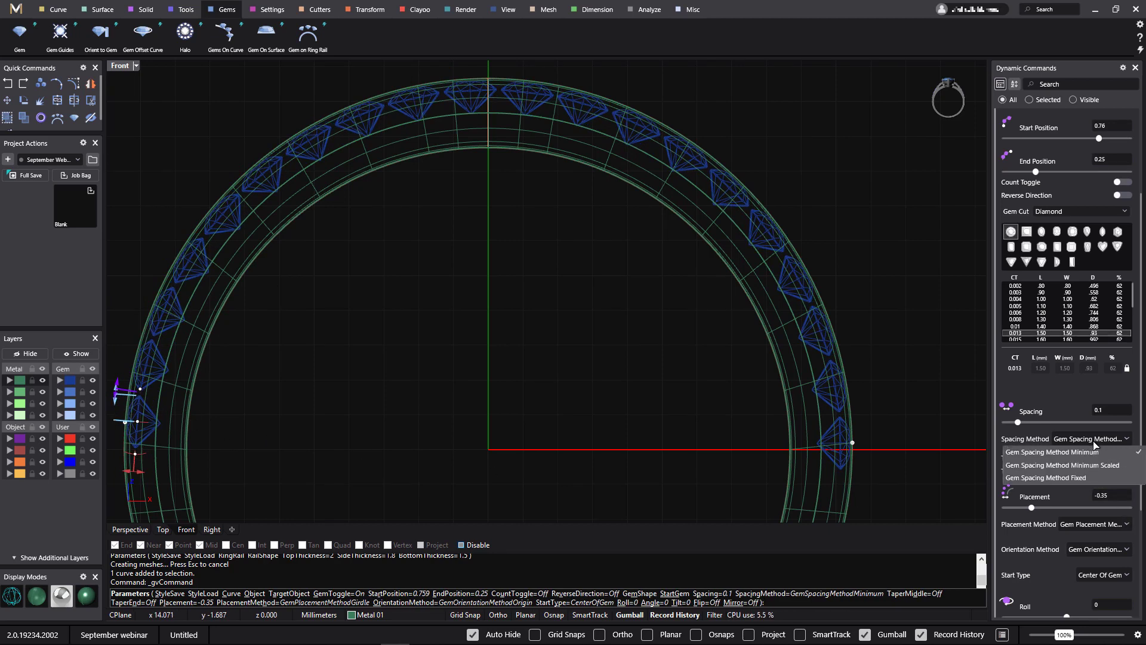
left_click(1090, 478)
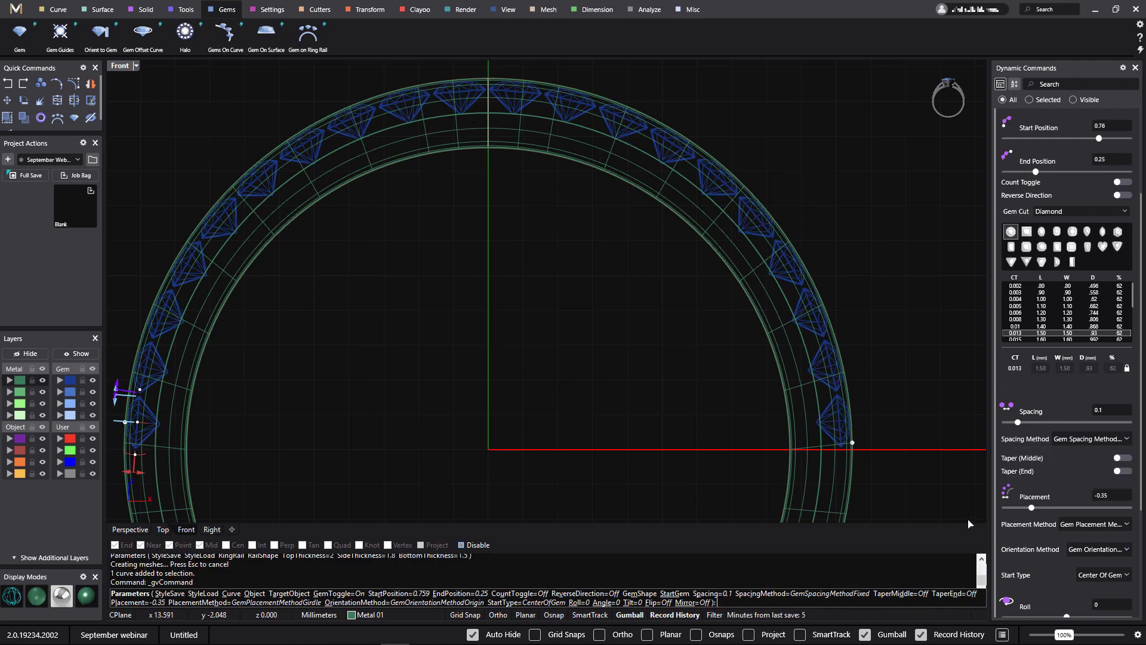
left_click(1108, 417)
key("Return")
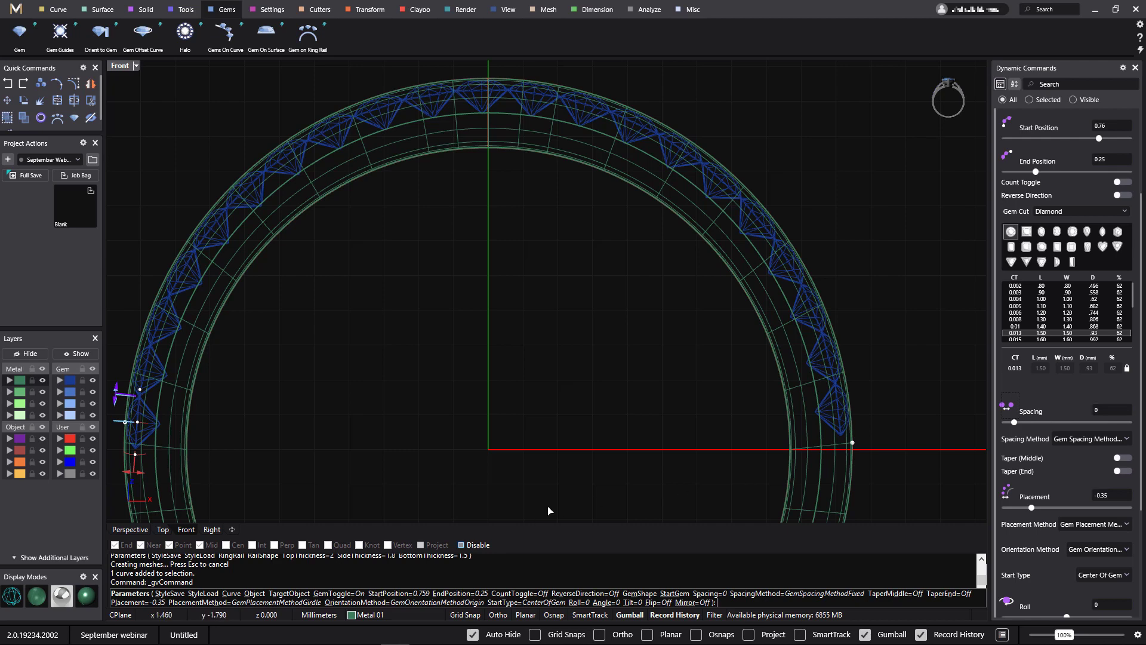
- Fine-tune the gem row's start position to 0.762 to center it on the ring, and accept the gem placement
right_click_drag(583, 405, 635, 389)
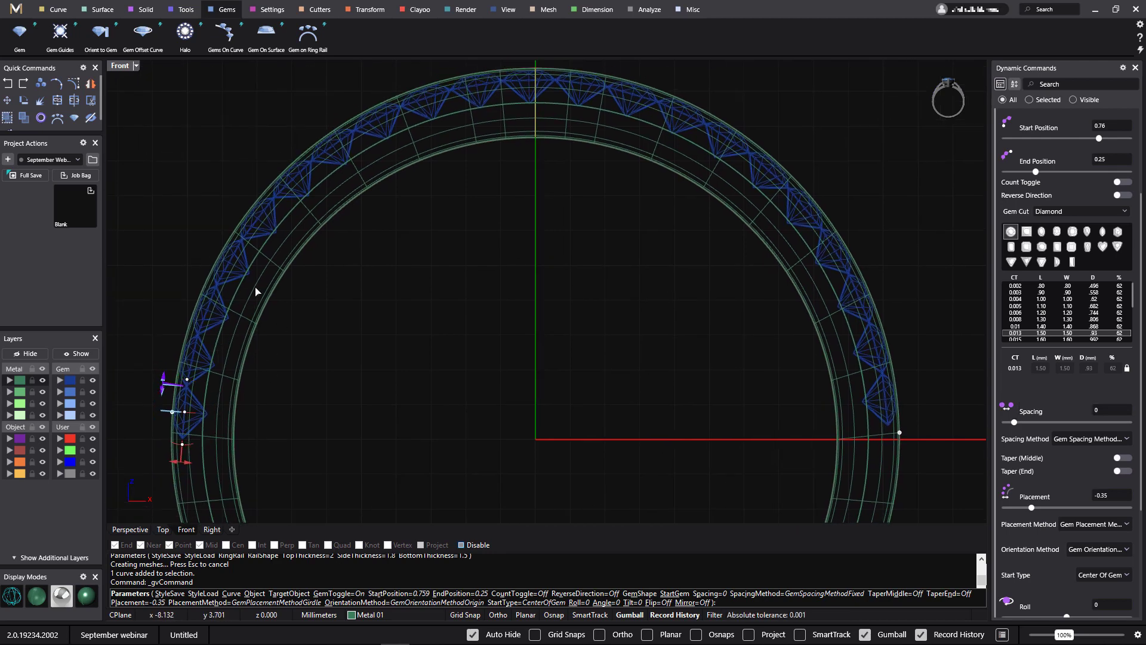
scroll(245, 289, "up", 5)
scroll(235, 280, "down", 6)
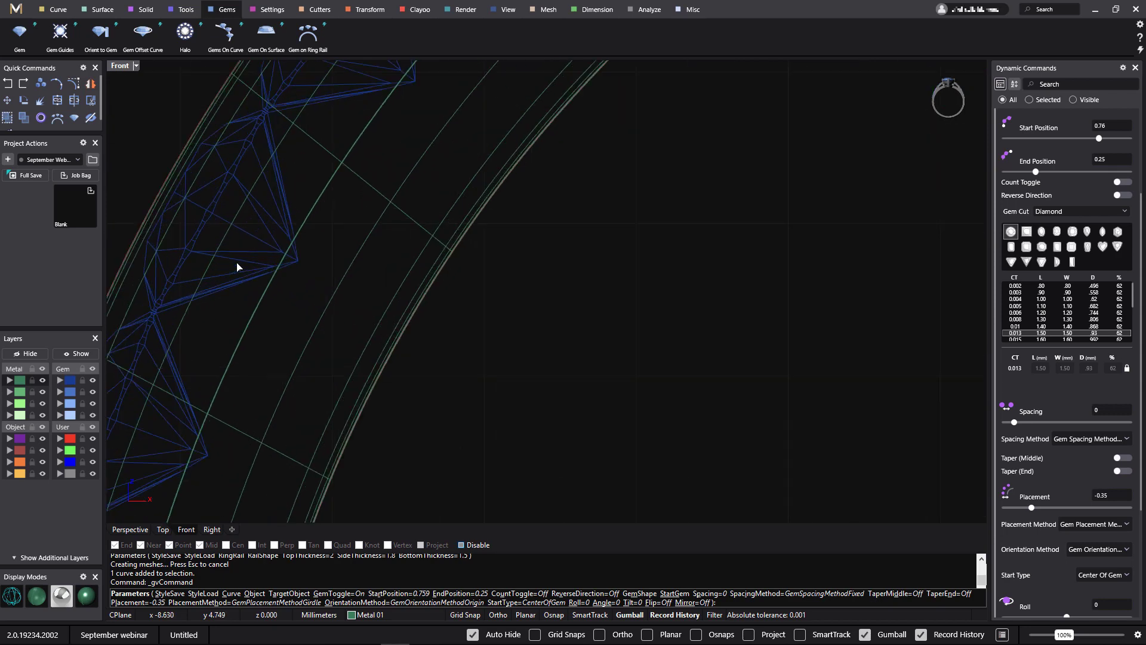
scroll(276, 255, "down", 2)
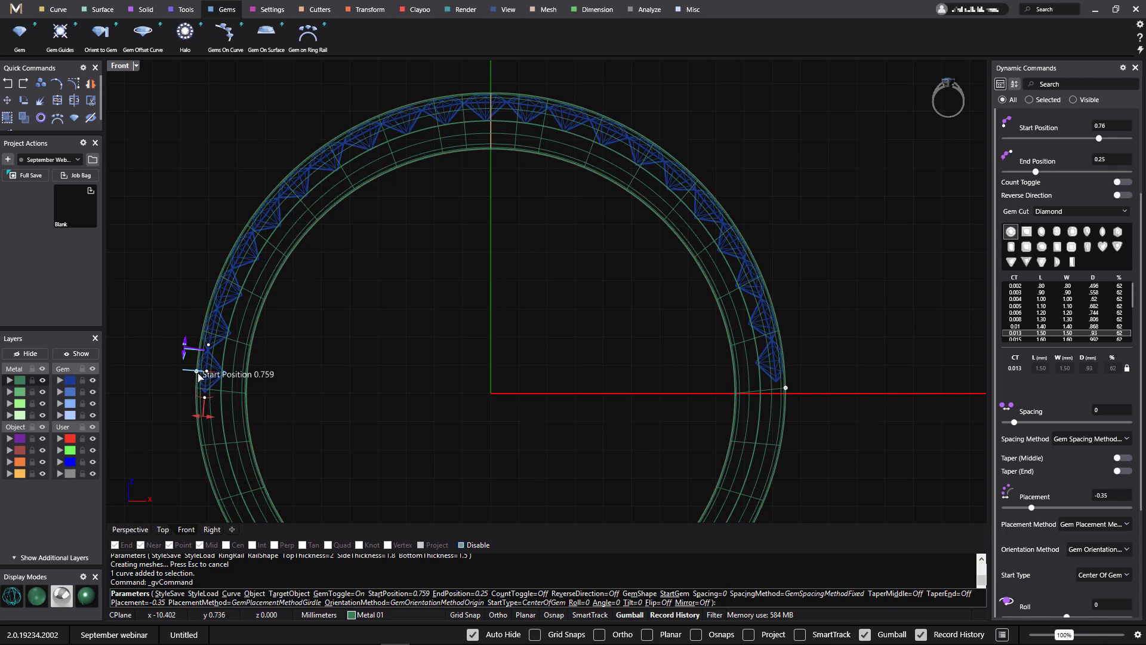
scroll(543, 257, "up", 6)
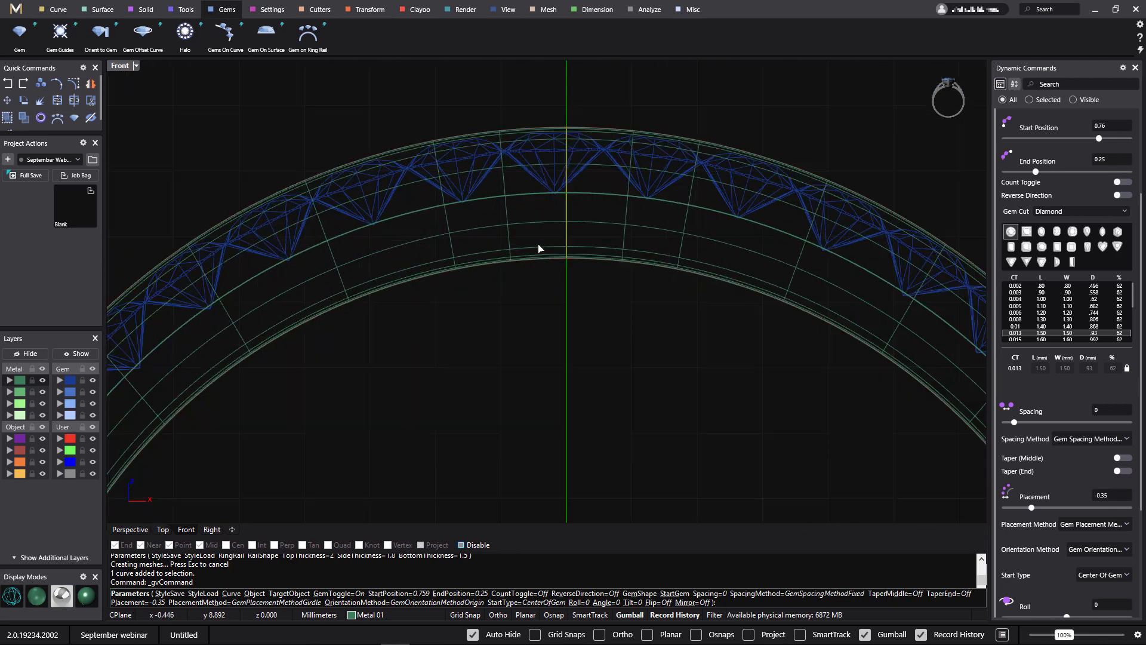
scroll(541, 248, "up", 2)
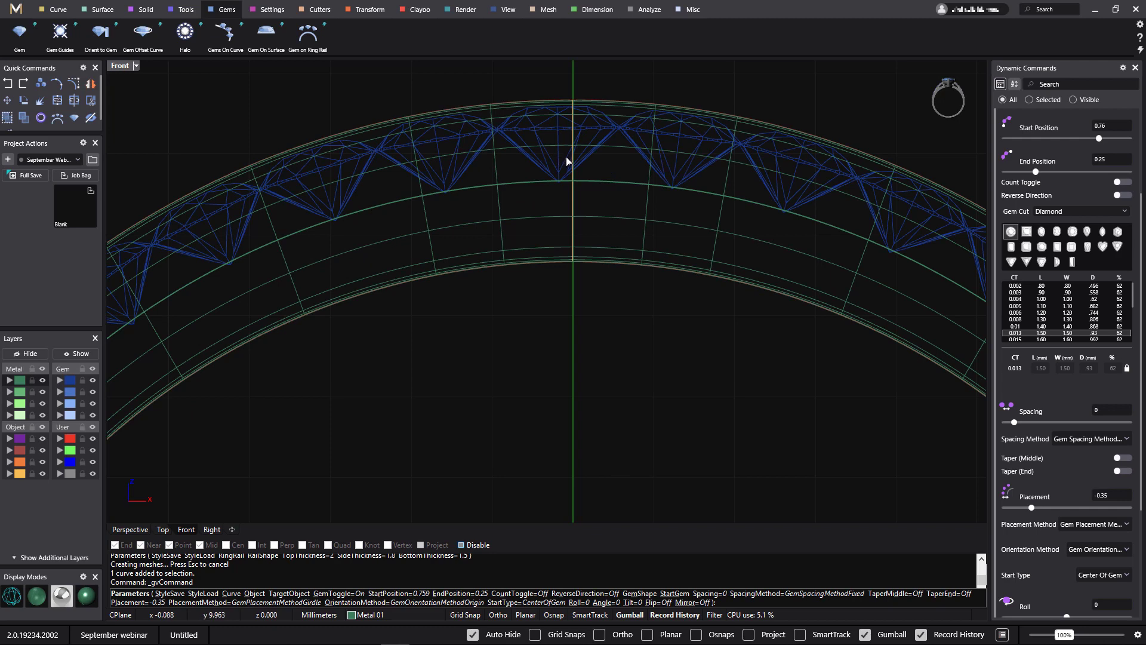
scroll(568, 171, "down", 5)
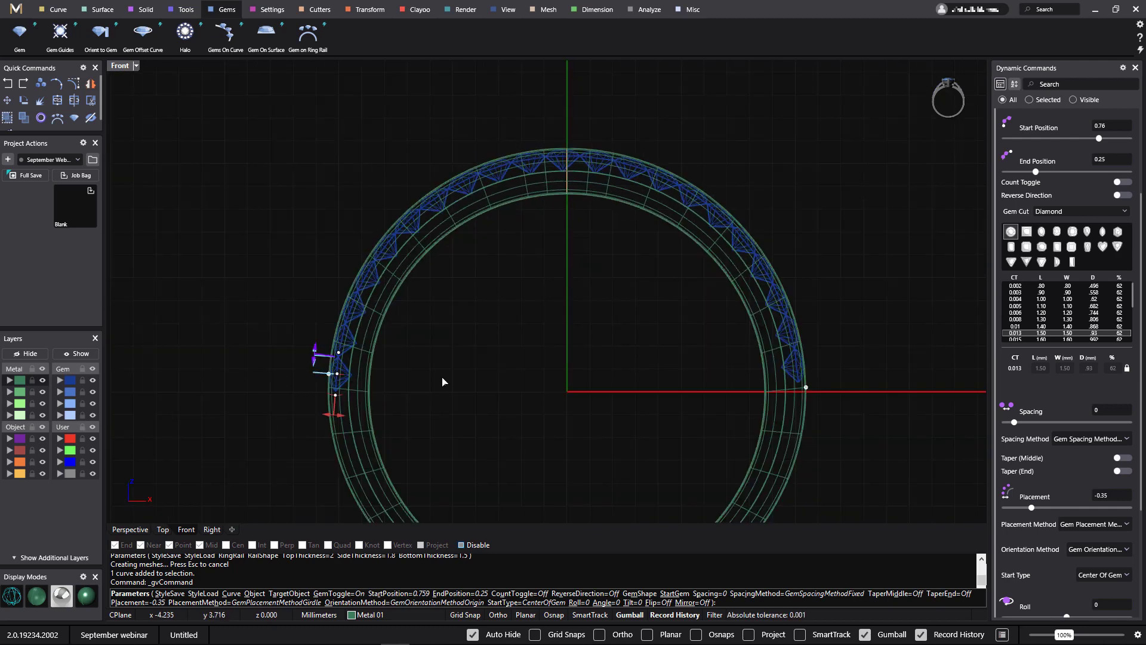
scroll(333, 396, "up", 5)
scroll(334, 377, "down", 5)
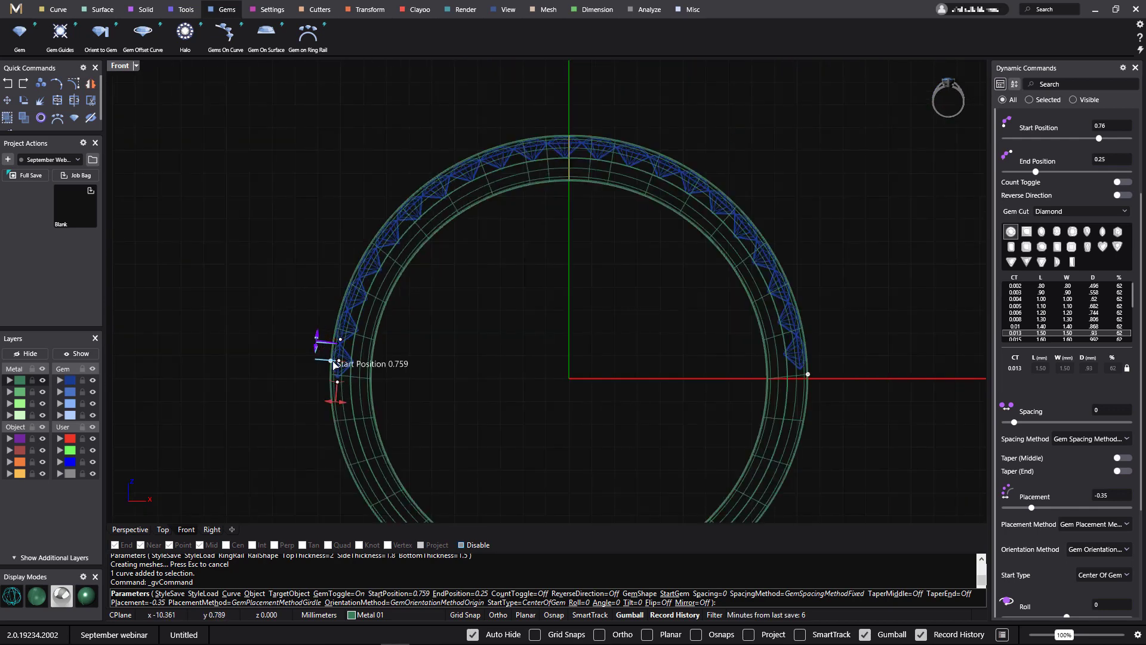
left_click_drag(335, 365, 338, 360)
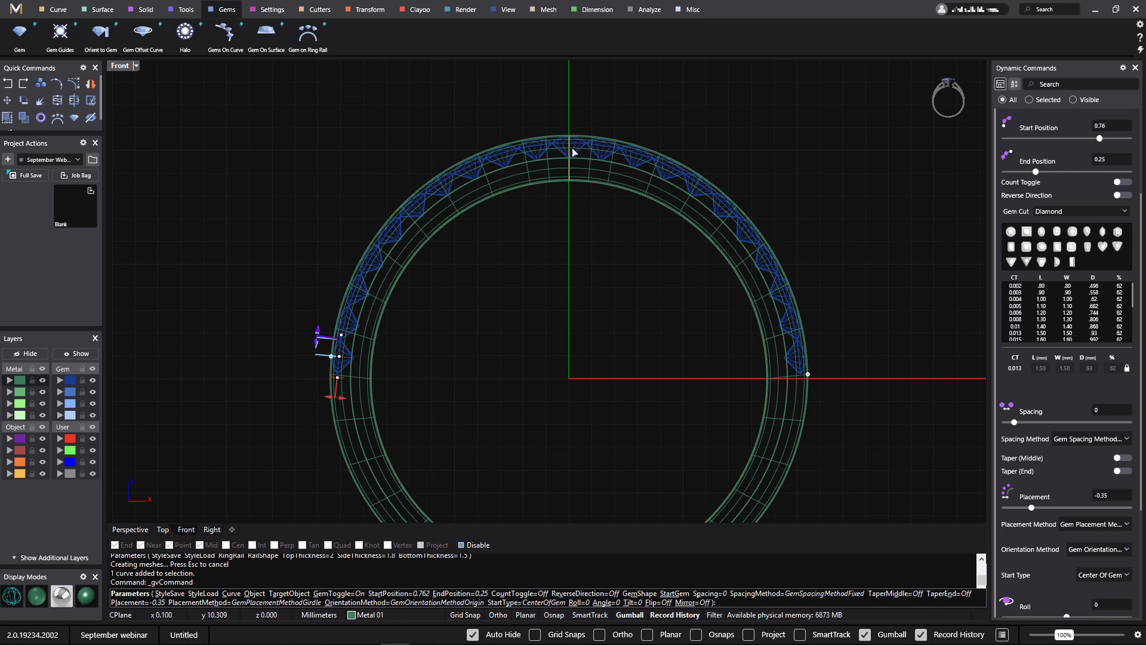
mouse_move(357, 372)
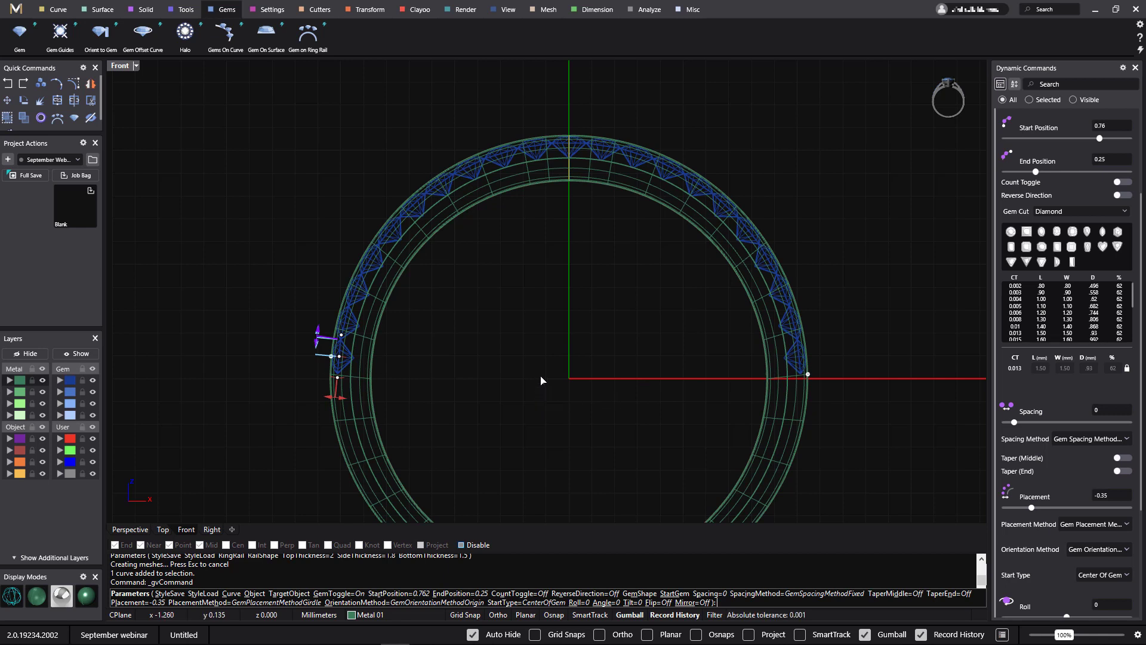
key("Return")
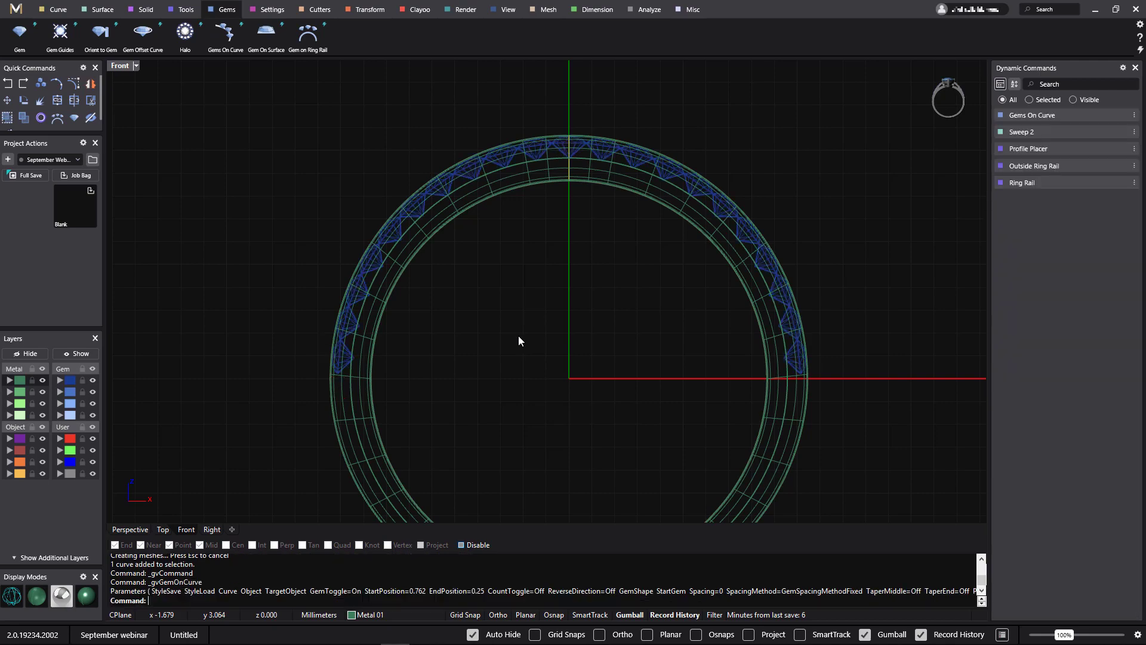
- Select all gems on the ring in the Perspective view and create a Channel Cutter from them
left_click(130, 526)
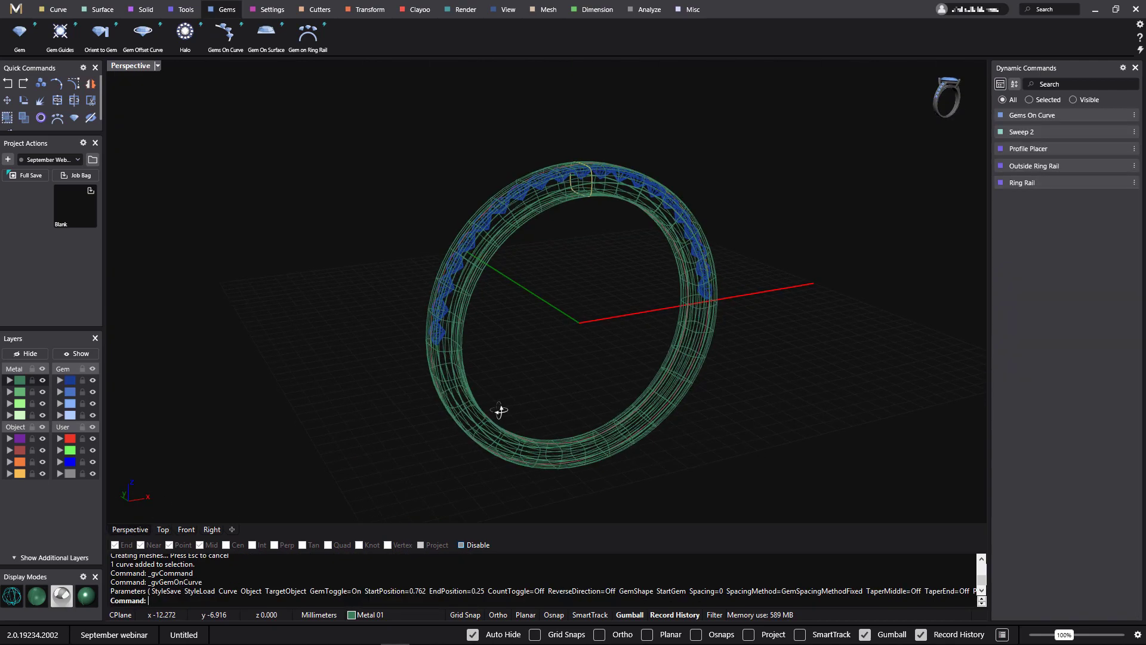
mouse_move(499, 410)
right_mouse_down()
mouse_move(583, 378)
mouse_move(388, 382)
mouse_move(455, 435)
mouse_move(522, 409)
mouse_move(502, 394)
mouse_move(543, 408)
mouse_move(512, 389)
mouse_move(435, 396)
mouse_move(548, 402)
mouse_move(529, 409)
mouse_move(416, 373)
mouse_move(511, 401)
right_mouse_up()
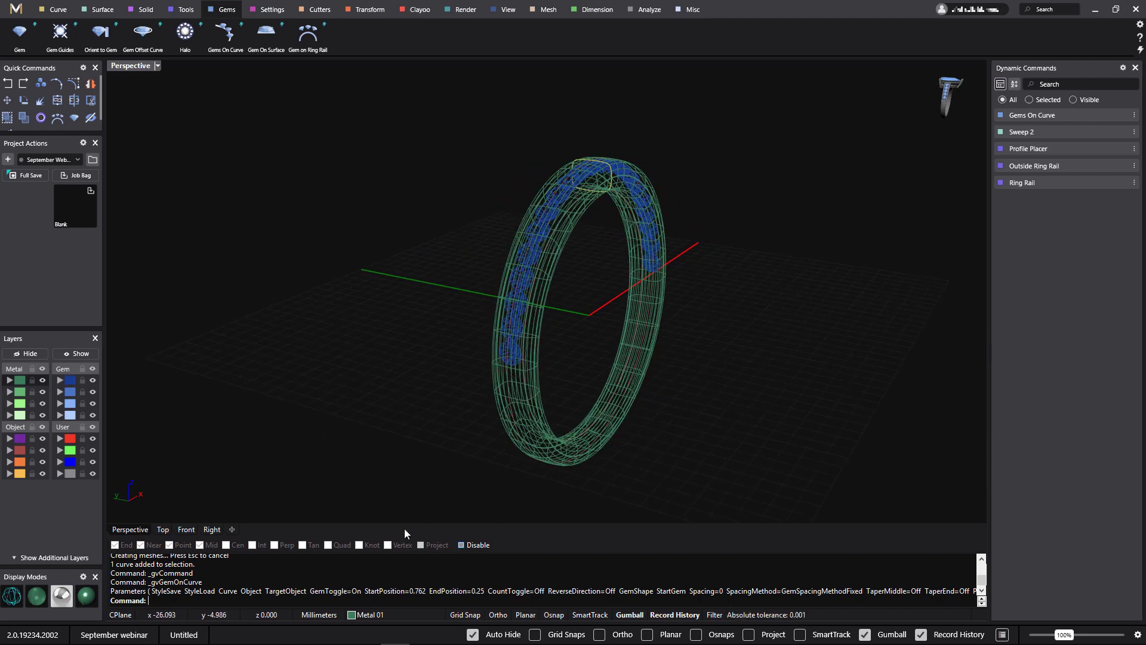
left_click(71, 391)
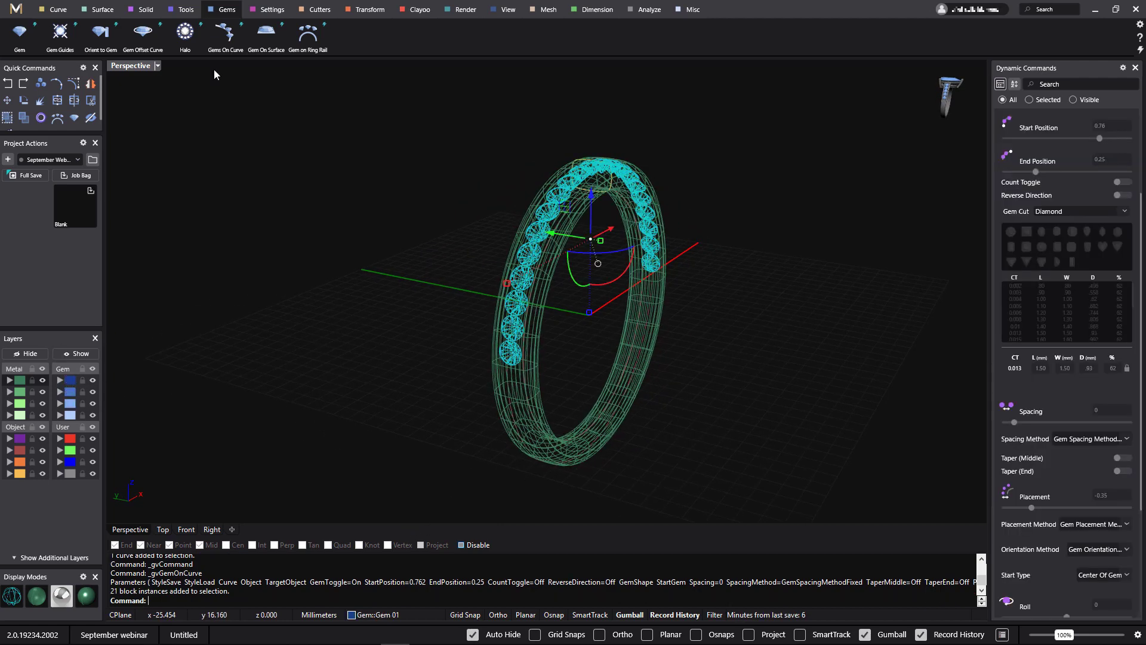
left_click(307, 14)
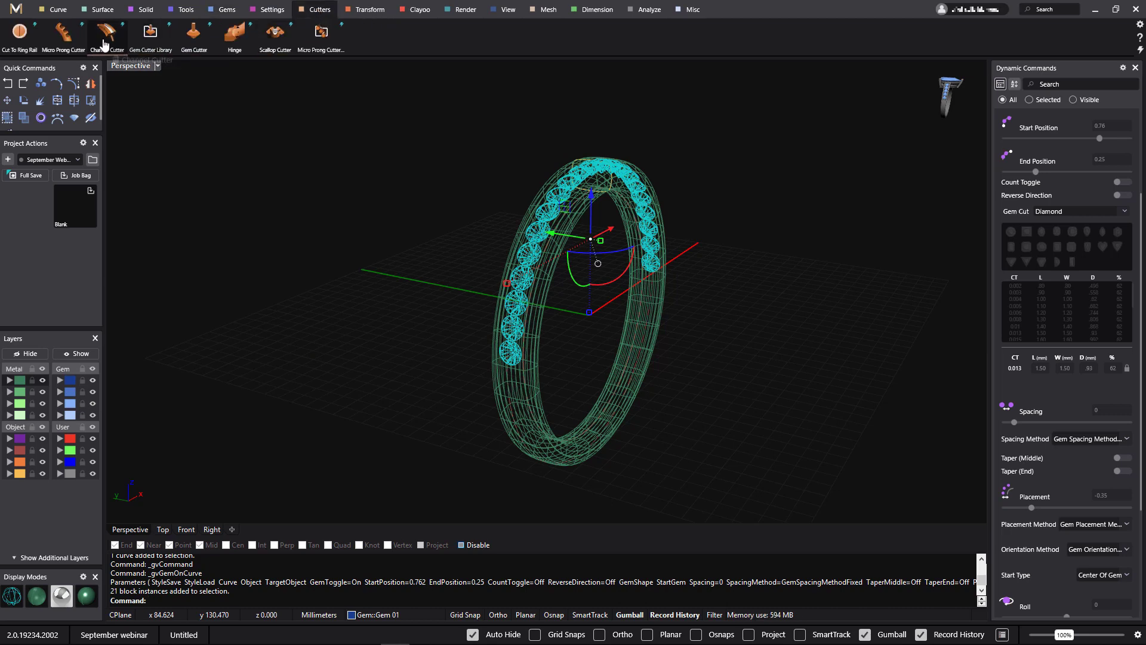
left_click(104, 45)
- Narrow the channel cutter's start width to 0.8
right_click_drag(657, 345, 596, 328)
scroll(570, 327, "up", 6)
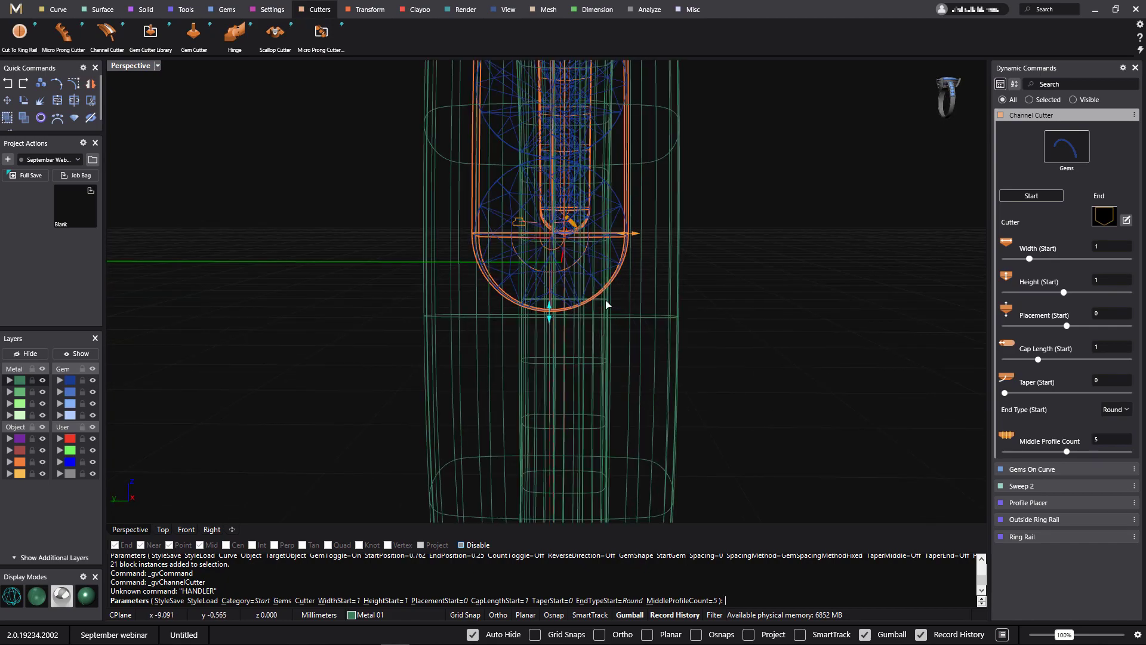
right_click_drag(678, 271, 619, 373)
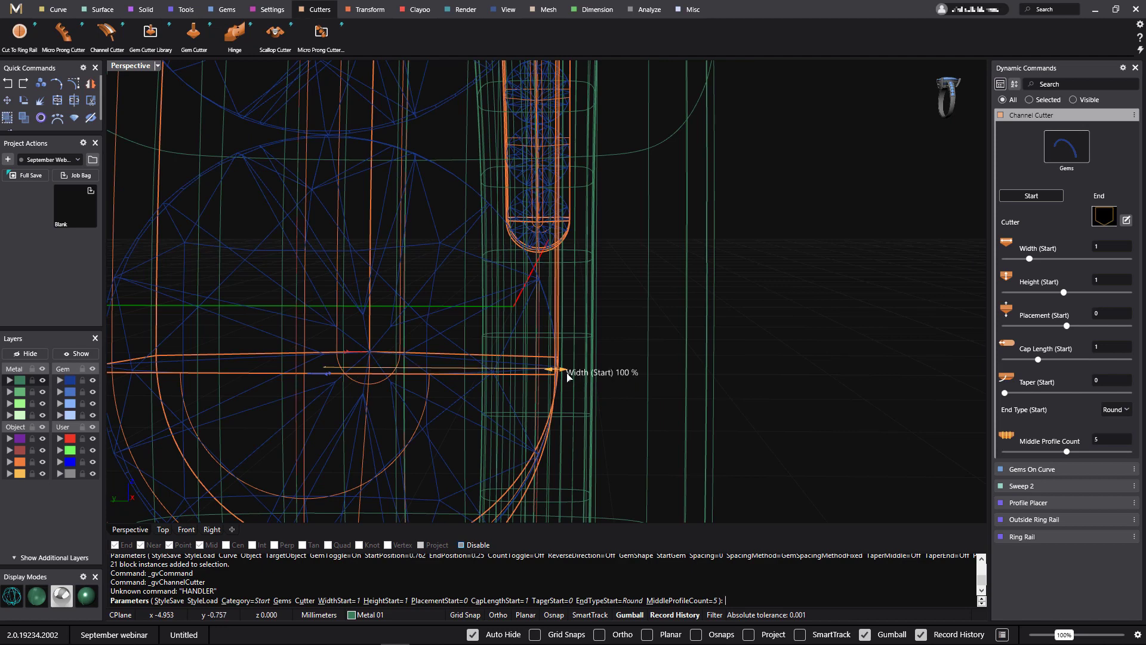
left_click_drag(541, 371, 508, 370)
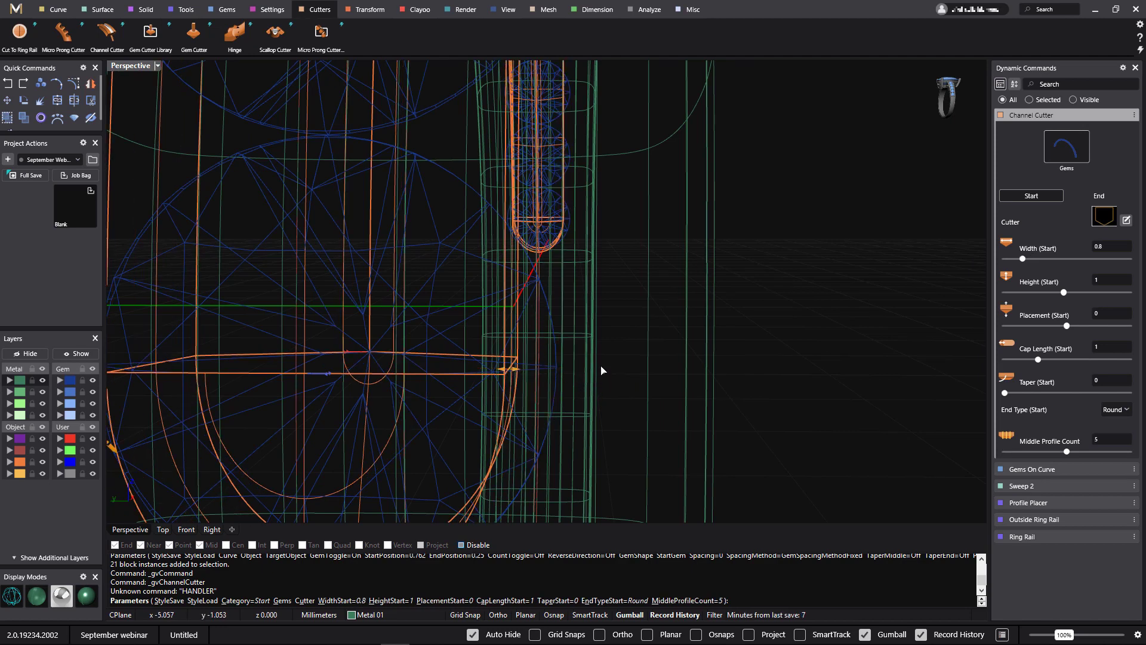
- Change the channel cutter's start end type to Flat and check the shape of its ends
scroll(602, 370, "down", 3)
right_click_drag(724, 414, 763, 377)
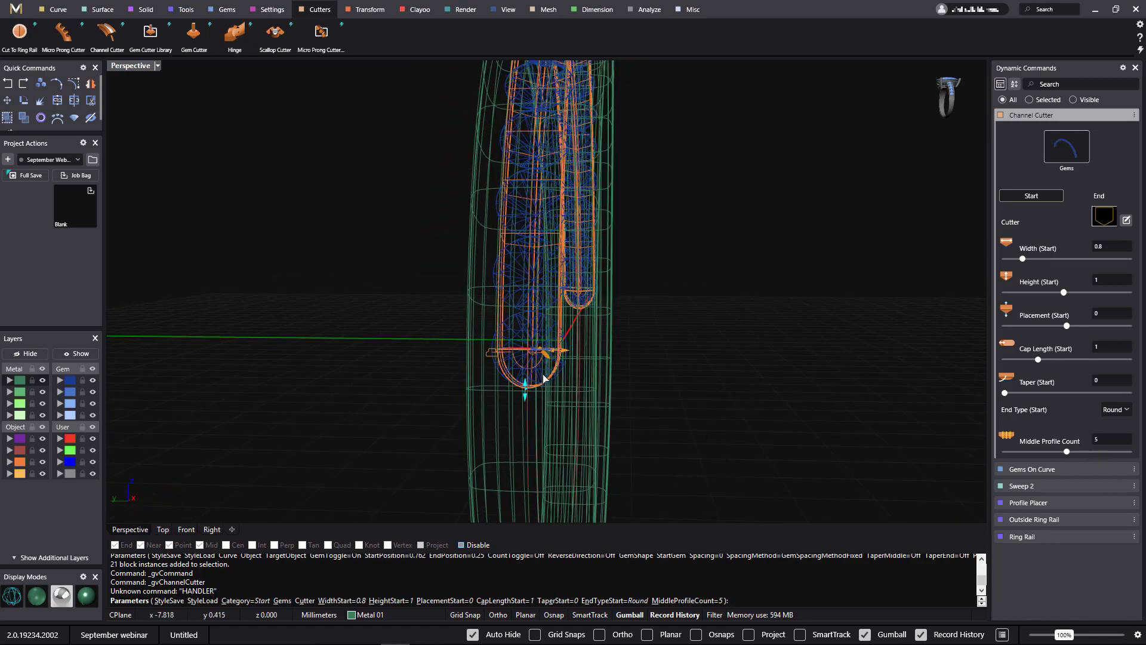
left_click(1121, 411)
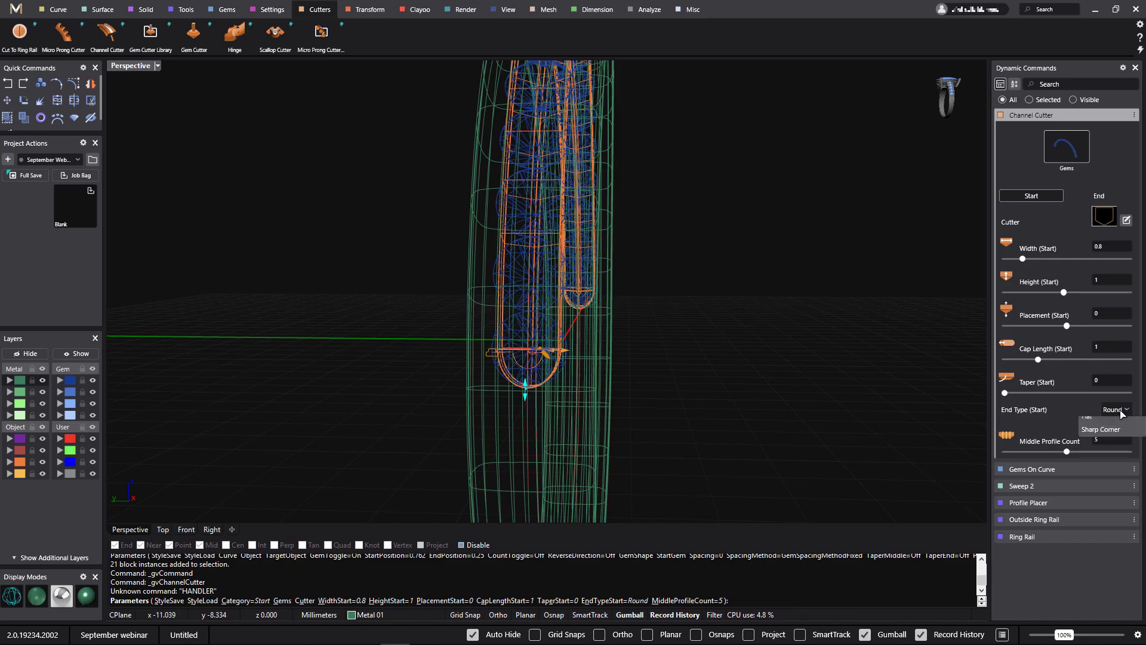
left_click(1110, 448)
right_click_drag(844, 373, 827, 396)
scroll(392, 388, "up", 2)
scroll(392, 391, "down", 6)
scroll(411, 394, "up", 5)
right_click_drag(728, 376, 690, 396)
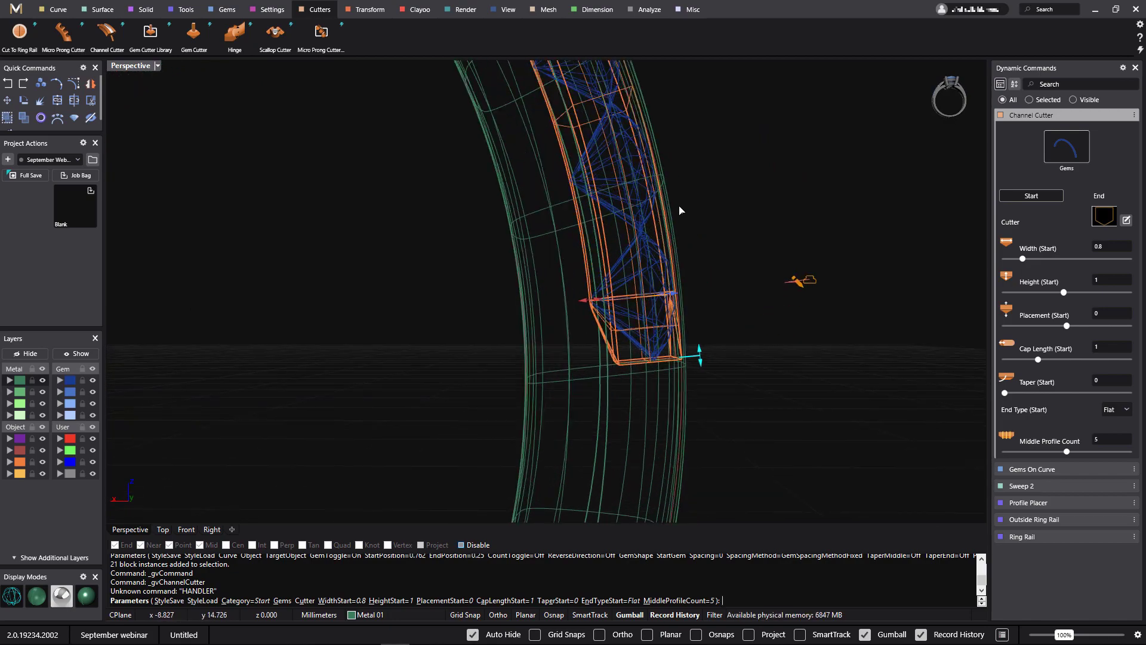
- Raise the channel cutter's start height to 1.4 so it extends past the shank's outer surface, and accept the cutter
right_click_drag(709, 257, 681, 306)
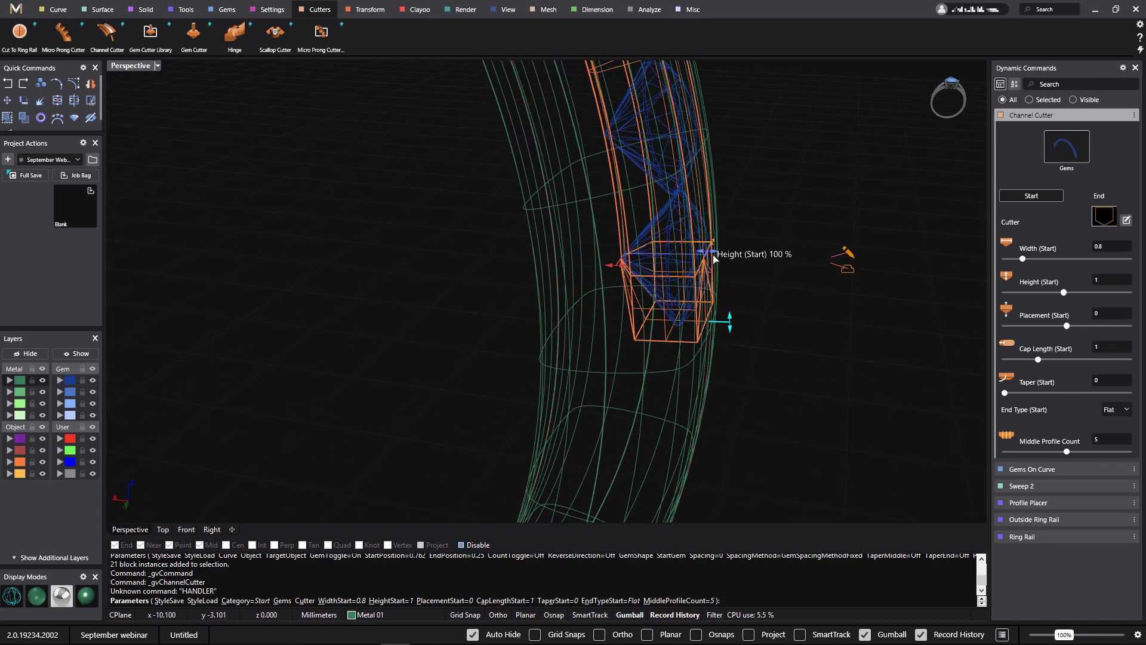
left_click_drag(715, 255, 734, 270)
right_click_drag(734, 270, 545, 343)
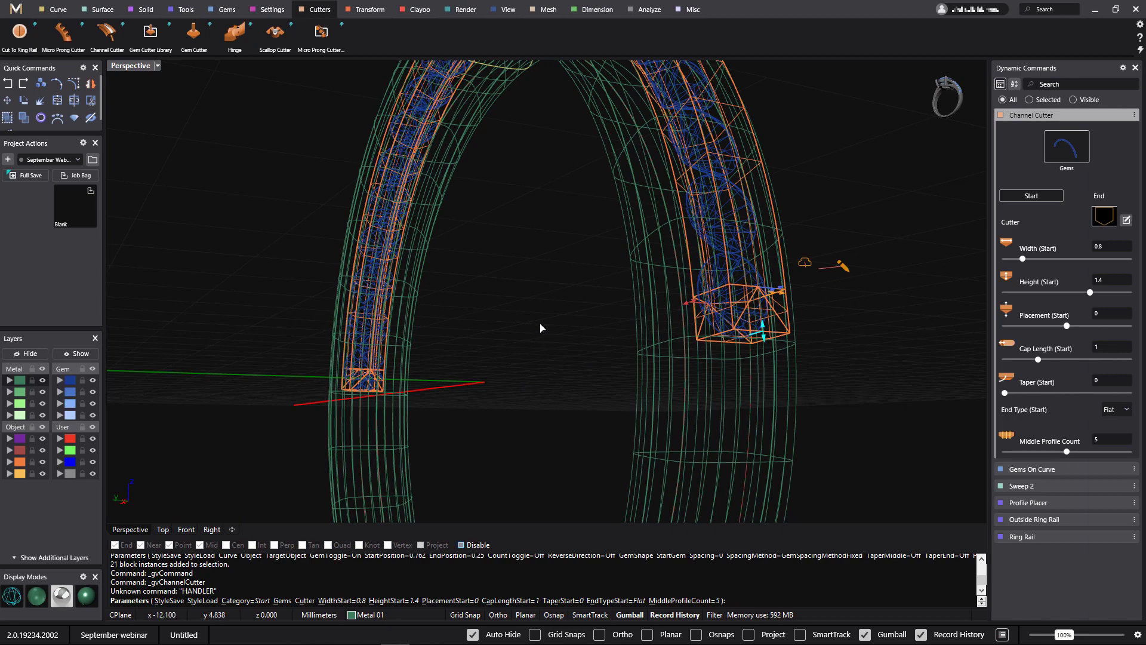
right_click(540, 328)
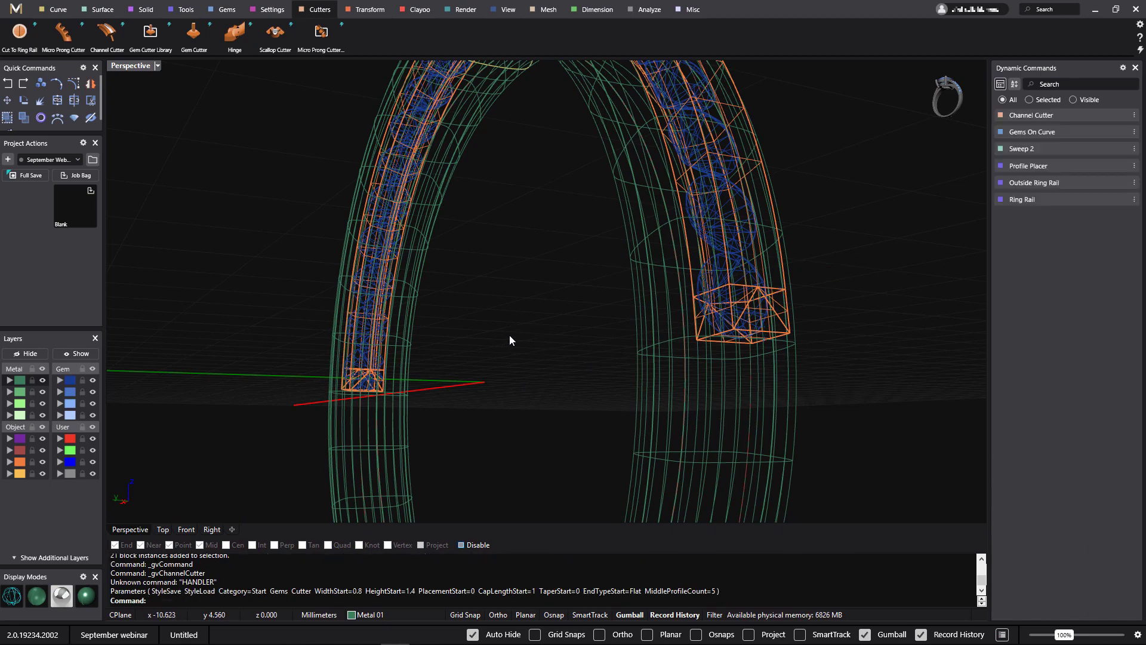
scroll(510, 341, "up", 5)
right_click_drag(607, 368, 611, 428)
scroll(591, 388, "down", 6)
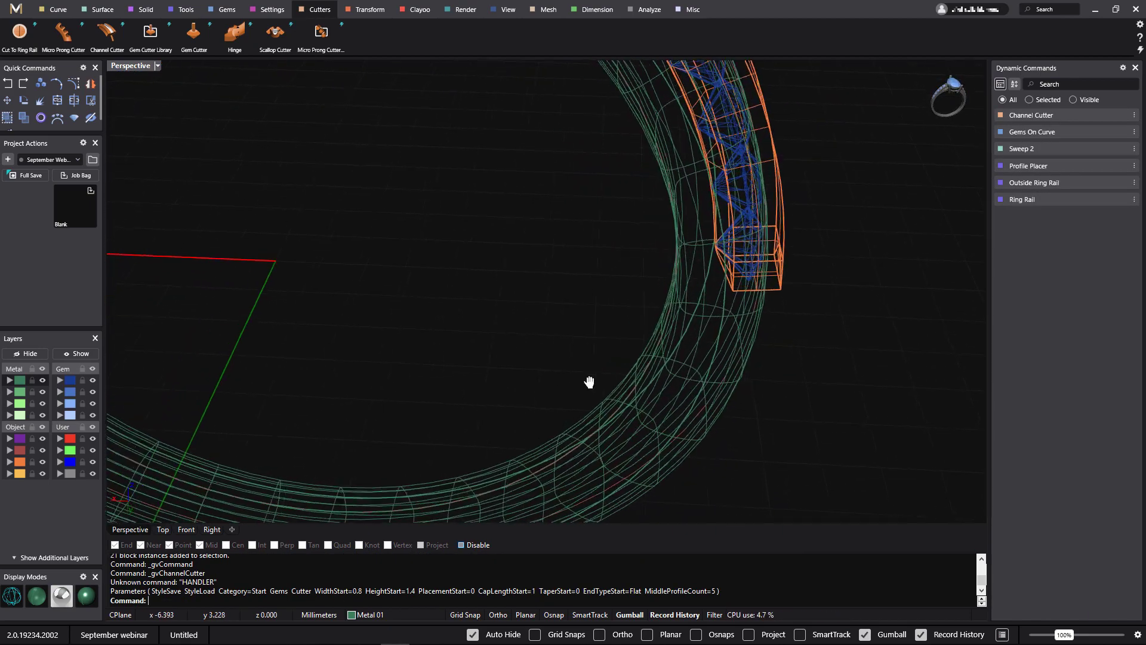
mouse_move(580, 376)
right_mouse_down("shift")
mouse_move(469, 368)
mouse_move(615, 336)
mouse_move(579, 357)
right_mouse_up("shift")
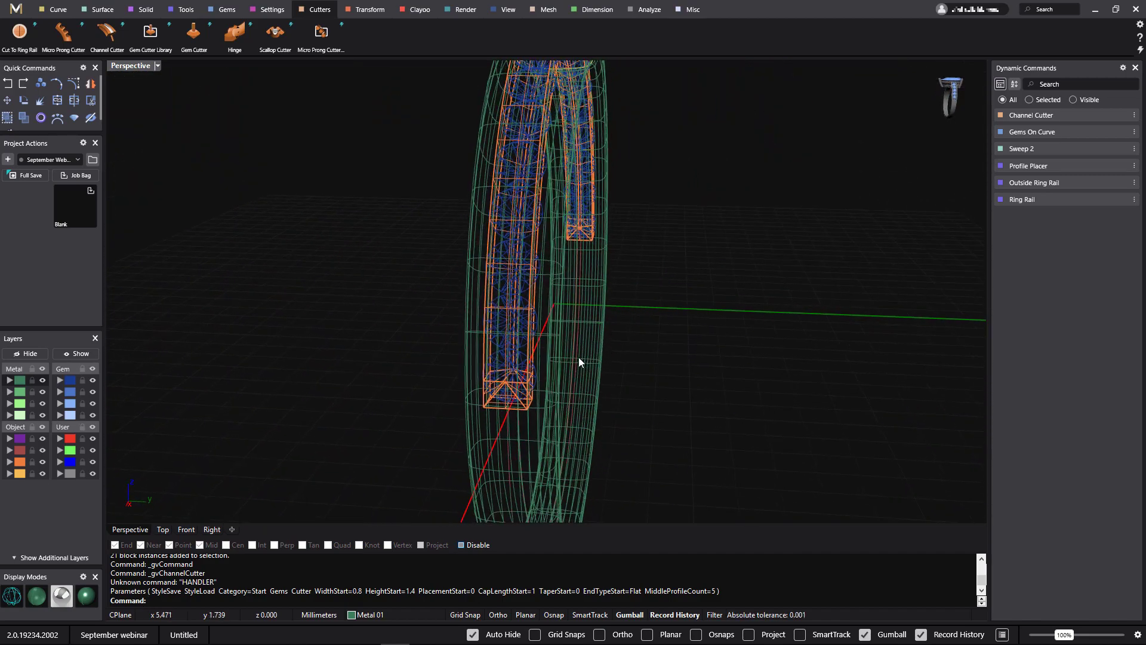
- Create Gem Cutters from all the gems on the ring and shorten their bottom length to -2.41
right_click_drag(691, 369, 653, 366)
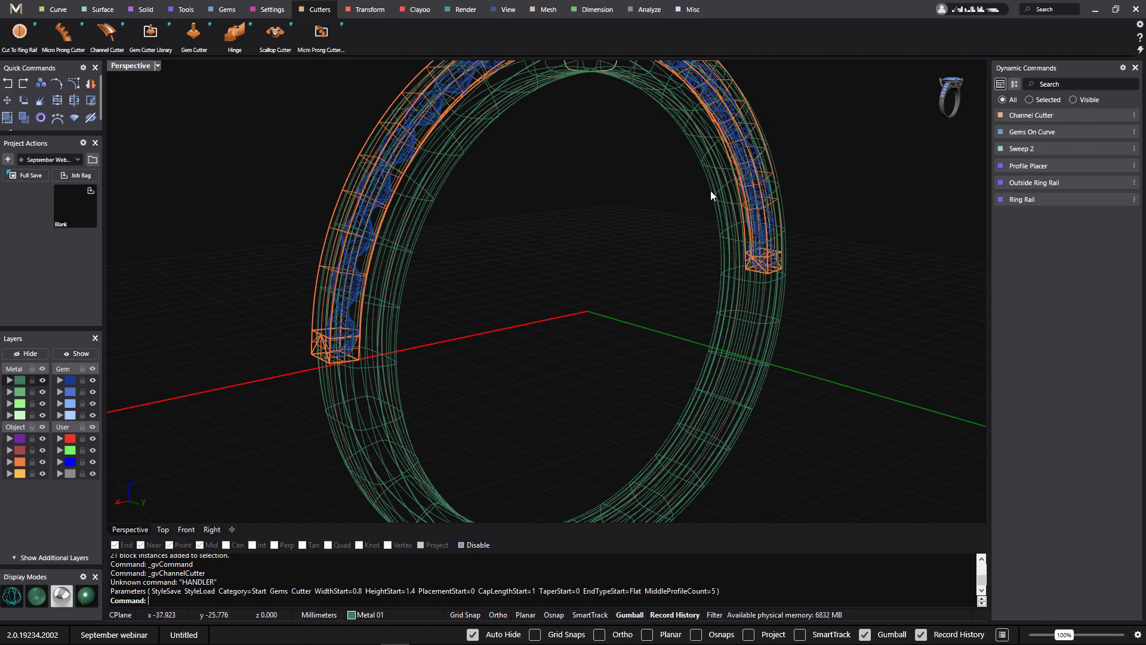
right_click_drag(711, 192, 588, 302)
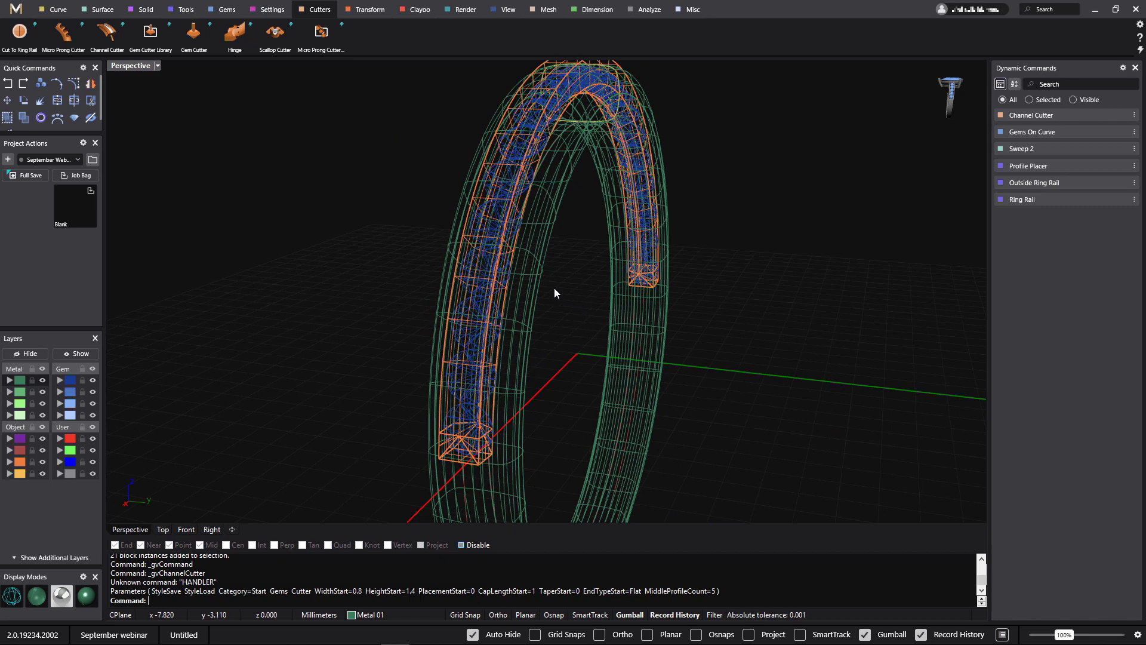
left_click(74, 386)
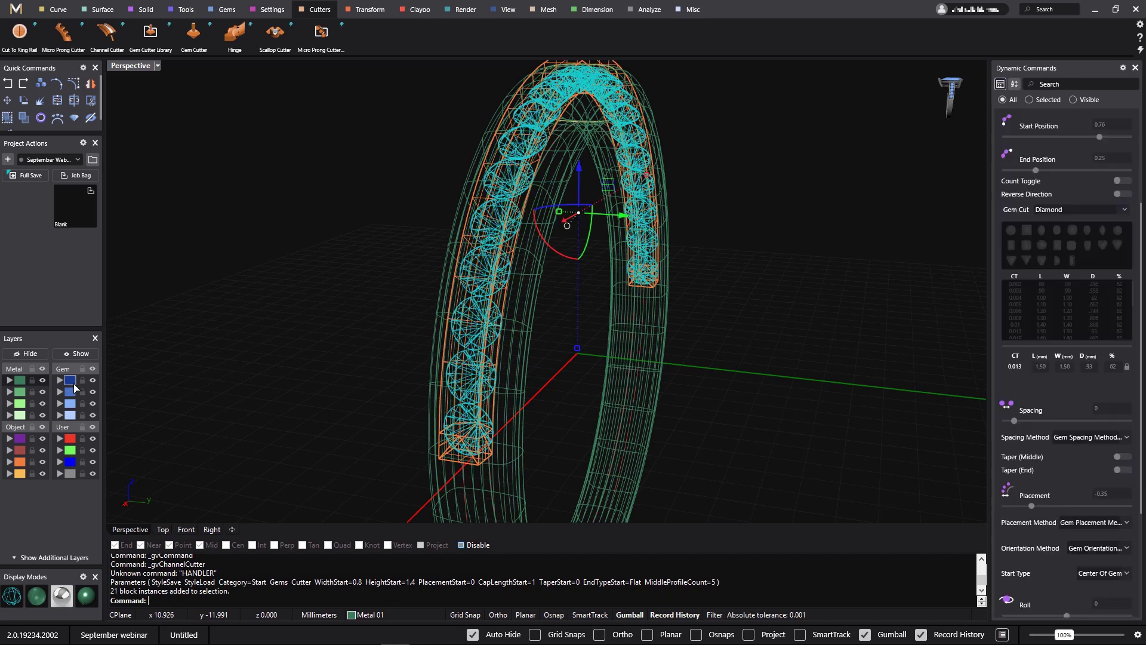
left_click(193, 38)
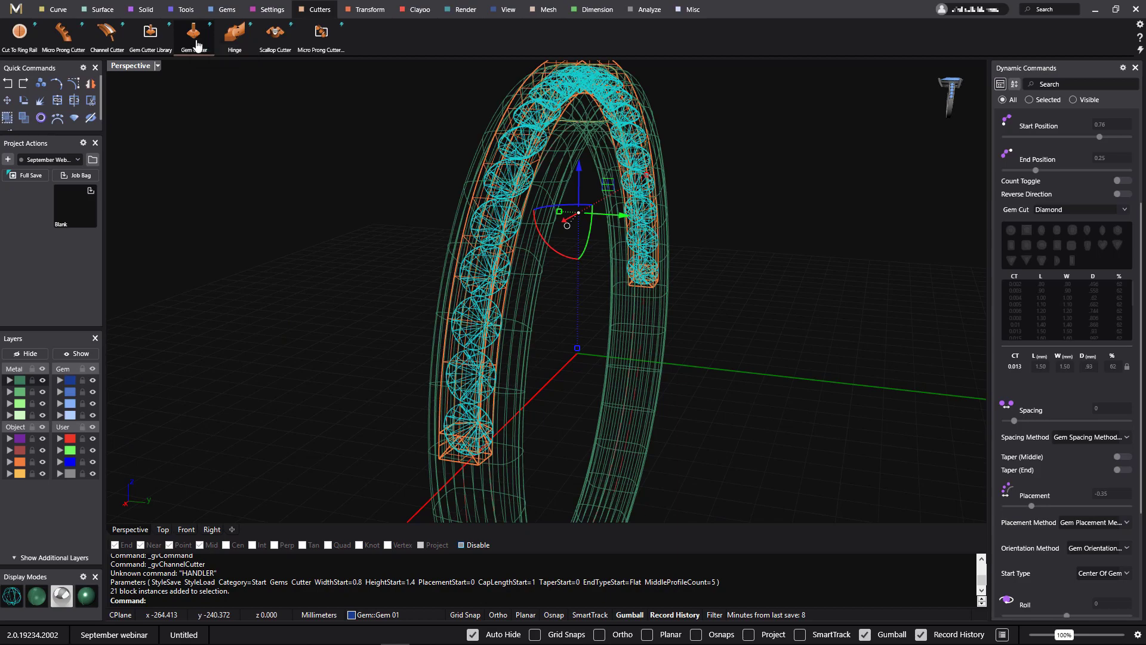
right_click_drag(686, 357, 668, 328)
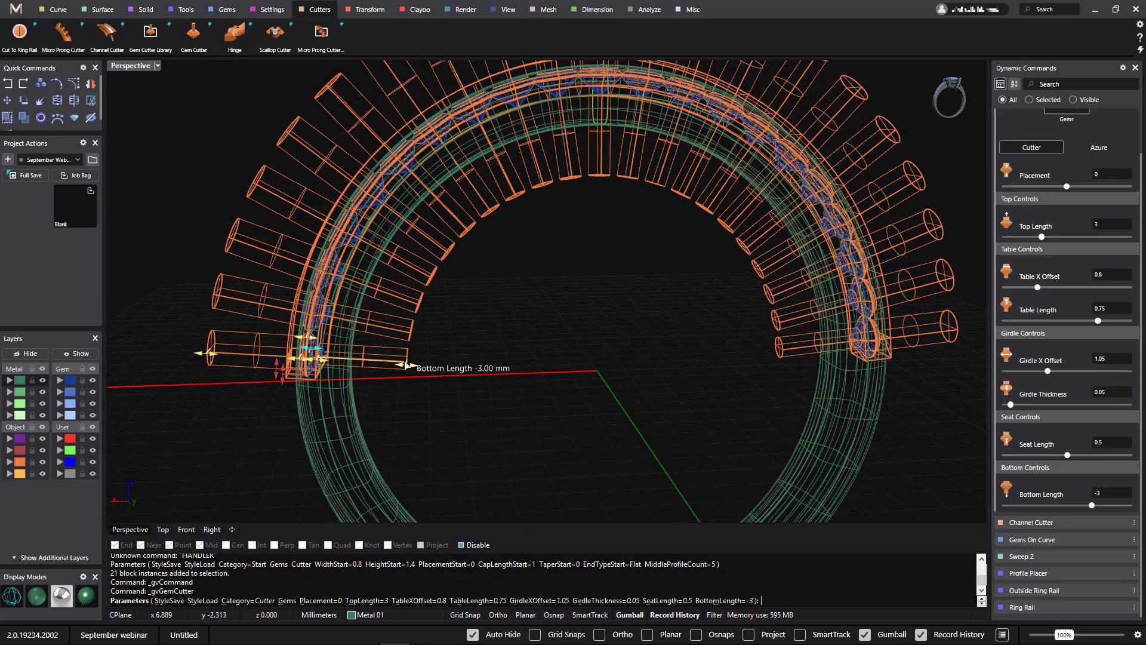
left_click_drag(405, 364, 392, 366)
right_click_drag(553, 394, 737, 304)
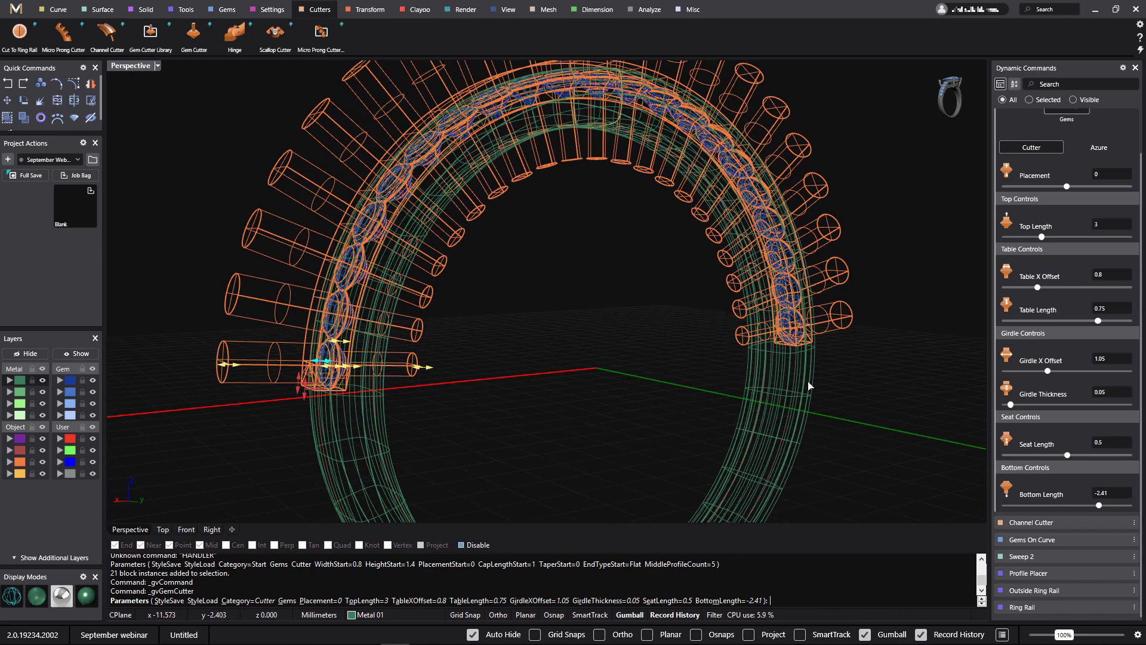
- Switch the gem cutters to the Azure category and enable the bottom profile override
left_click(1099, 147)
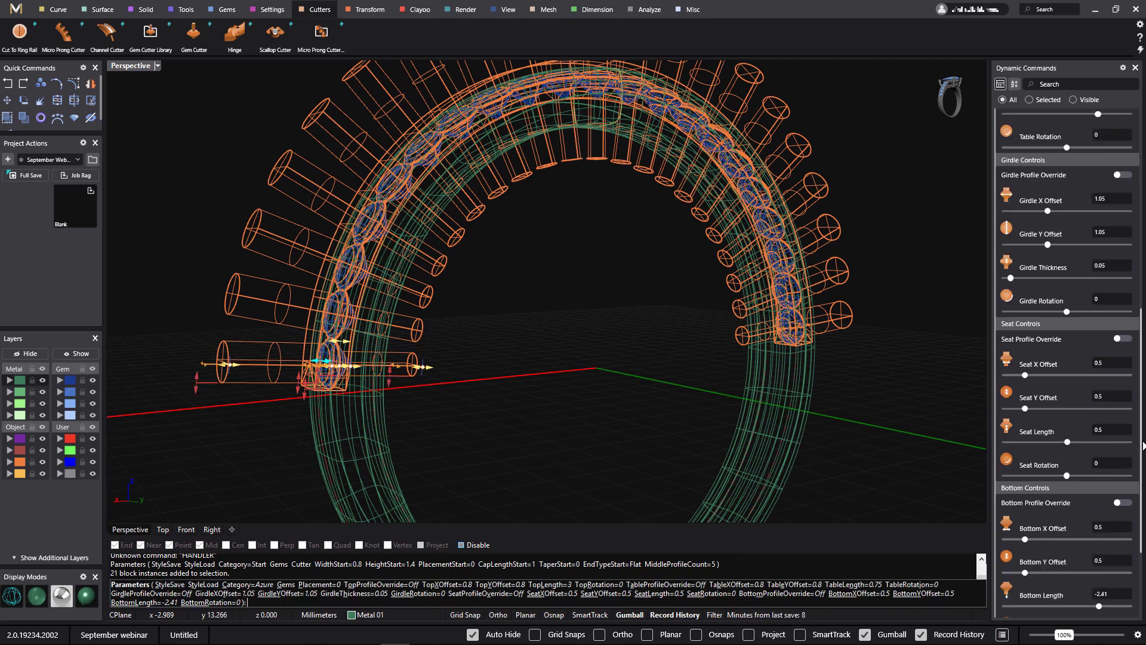
left_click(1121, 503)
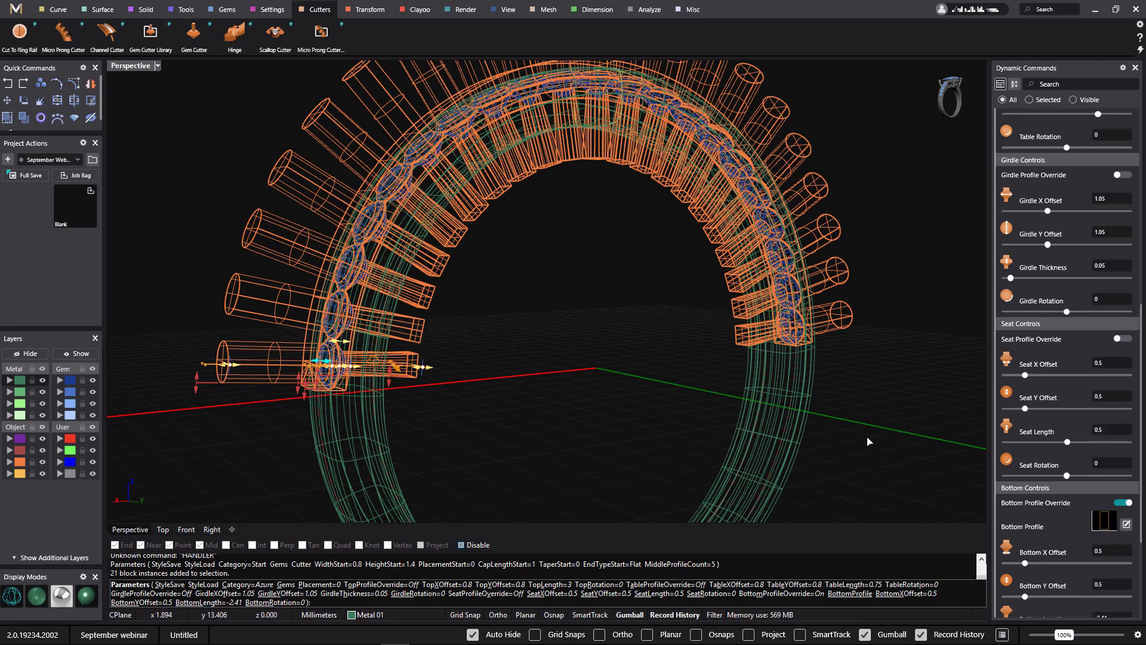
right_click_drag(868, 442, 776, 406)
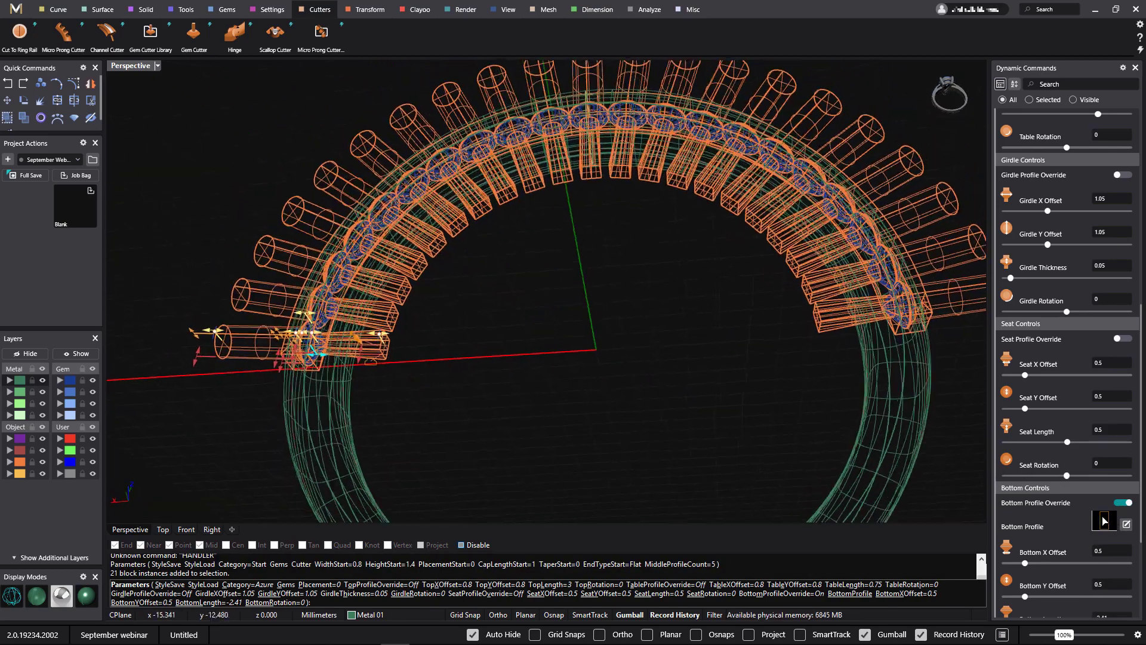
right_click_drag(663, 396, 701, 460)
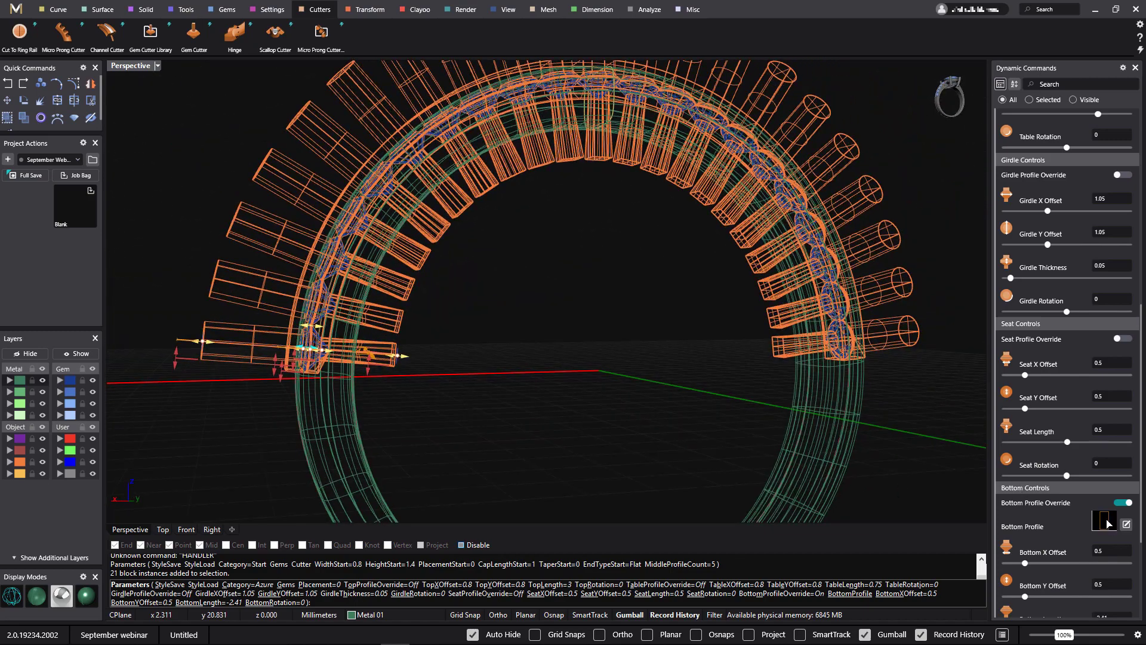
- Shorten the azure cutters' bottom length to -1.54 and accept the gem cutters
scroll(404, 384, "up", 4)
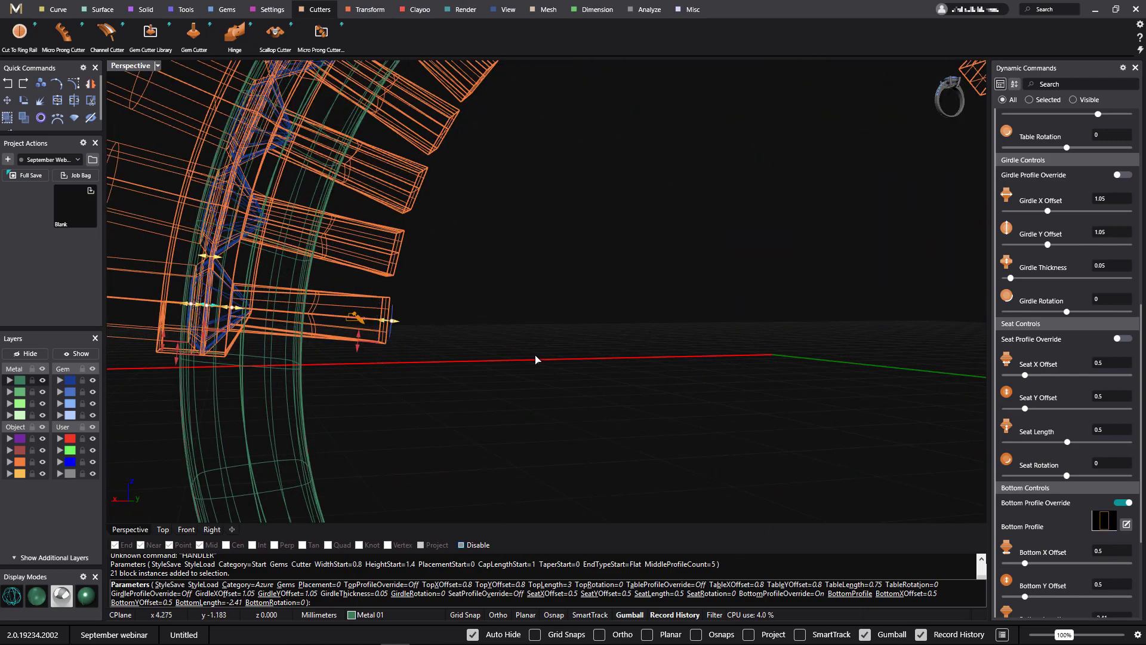
right_click_drag(536, 359, 399, 361)
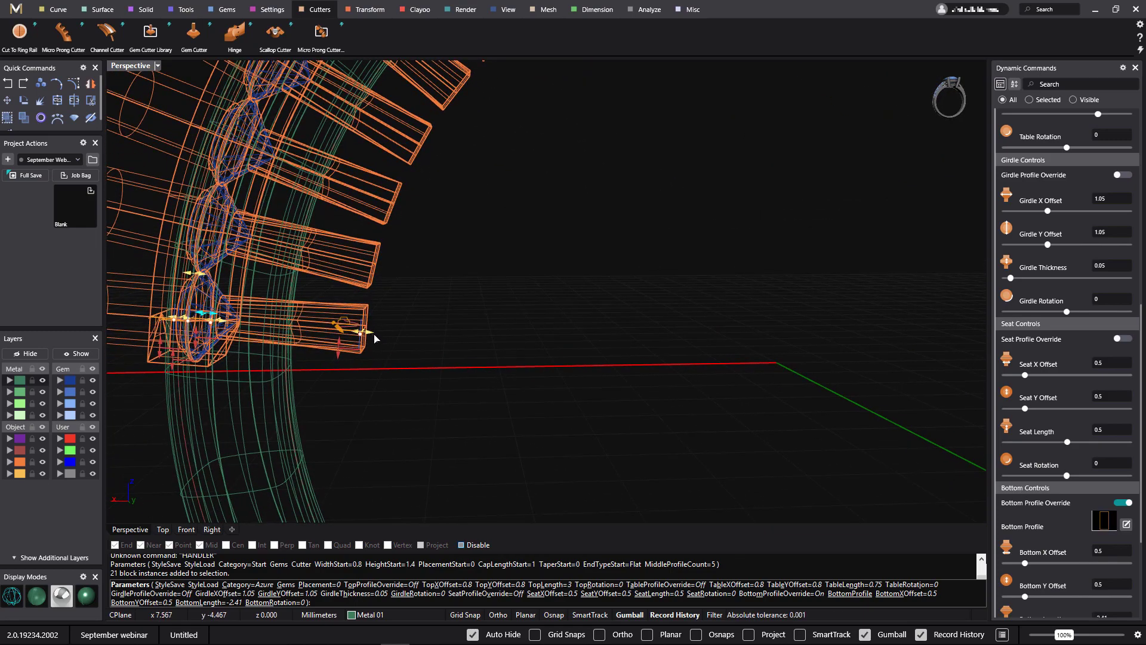
left_click_drag(367, 335, 309, 329)
scroll(422, 332, "down", 2)
right_click_drag(622, 358, 676, 361)
mouse_move(648, 321)
right_mouse_down()
mouse_move(690, 328)
mouse_move(664, 339)
mouse_move(690, 340)
mouse_move(679, 365)
mouse_move(686, 350)
mouse_move(609, 325)
mouse_move(714, 346)
mouse_move(746, 383)
mouse_move(687, 378)
mouse_move(747, 366)
mouse_move(635, 305)
right_mouse_up()
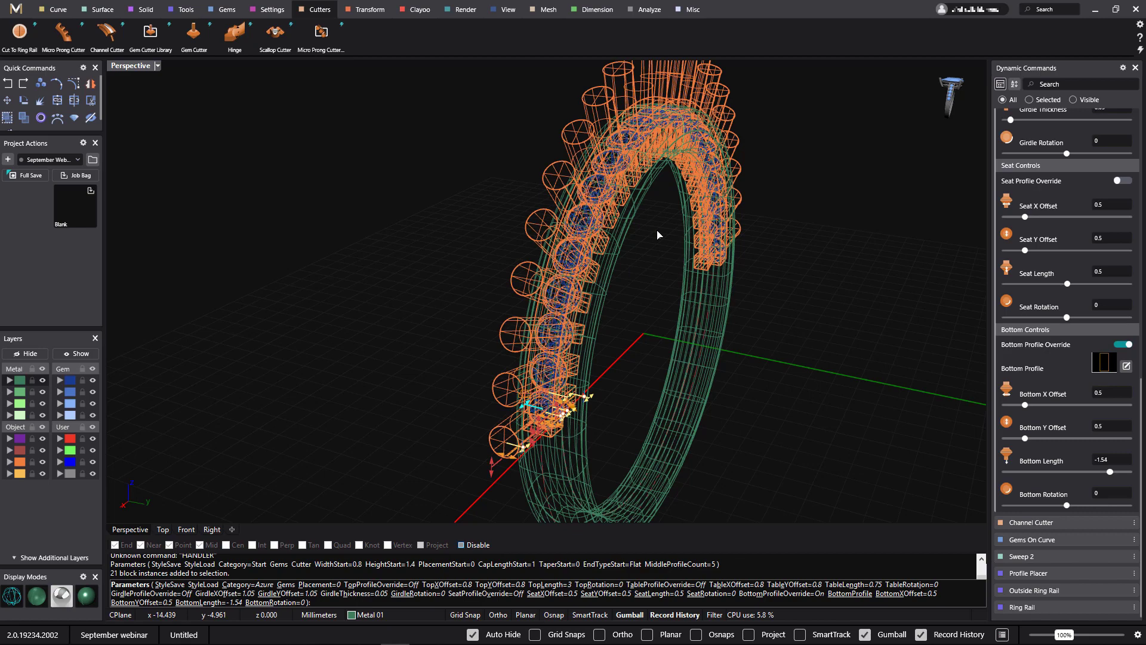
right_click(307, 384)
- Shade the Perspective view in the Plastic display mode and check how the cutters pass through the shank
mouse_move(482, 330)
right_mouse_down()
mouse_move(427, 311)
mouse_move(426, 333)
mouse_move(493, 332)
right_mouse_up()
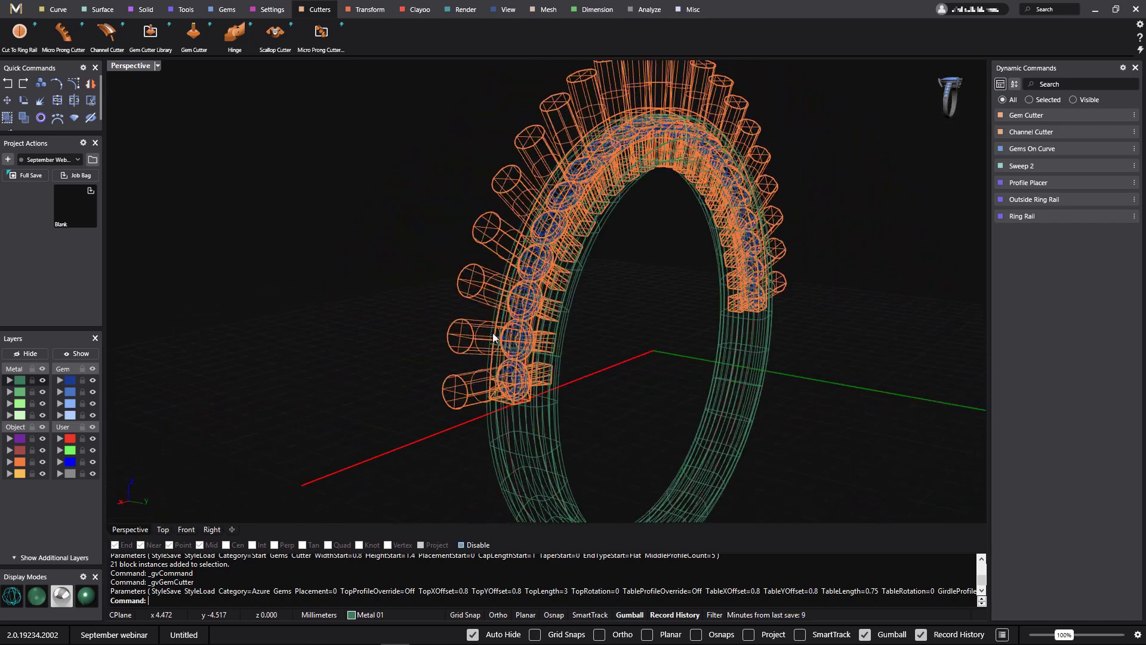
left_click(87, 596)
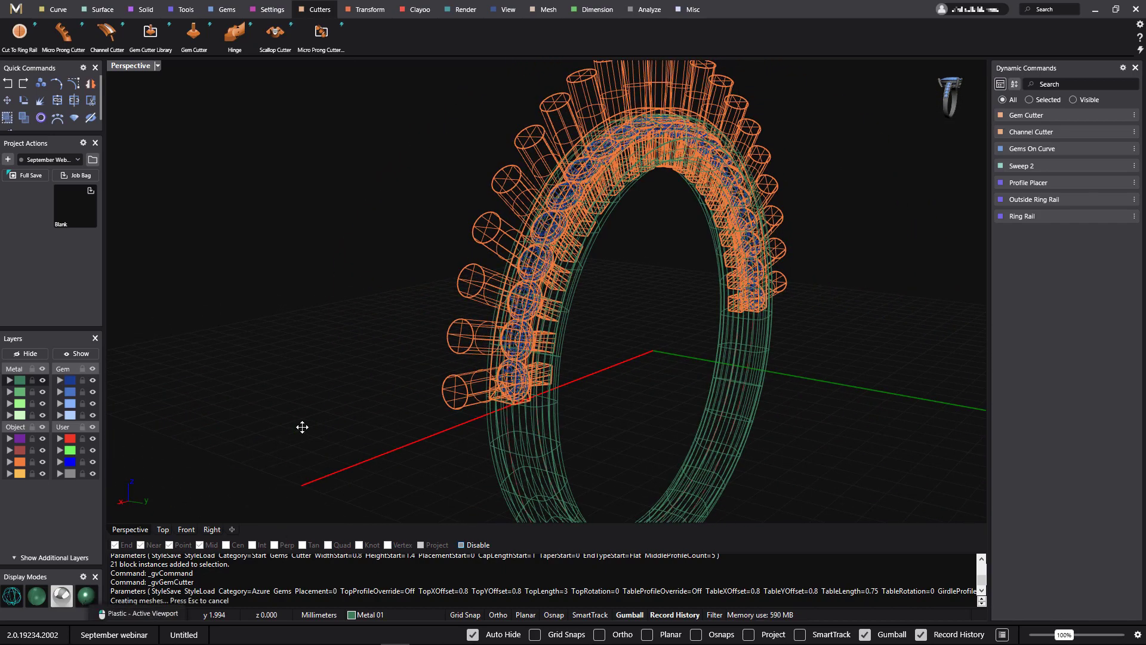
mouse_move(361, 379)
right_mouse_down()
mouse_move(285, 345)
mouse_move(289, 400)
mouse_move(315, 391)
right_mouse_up()
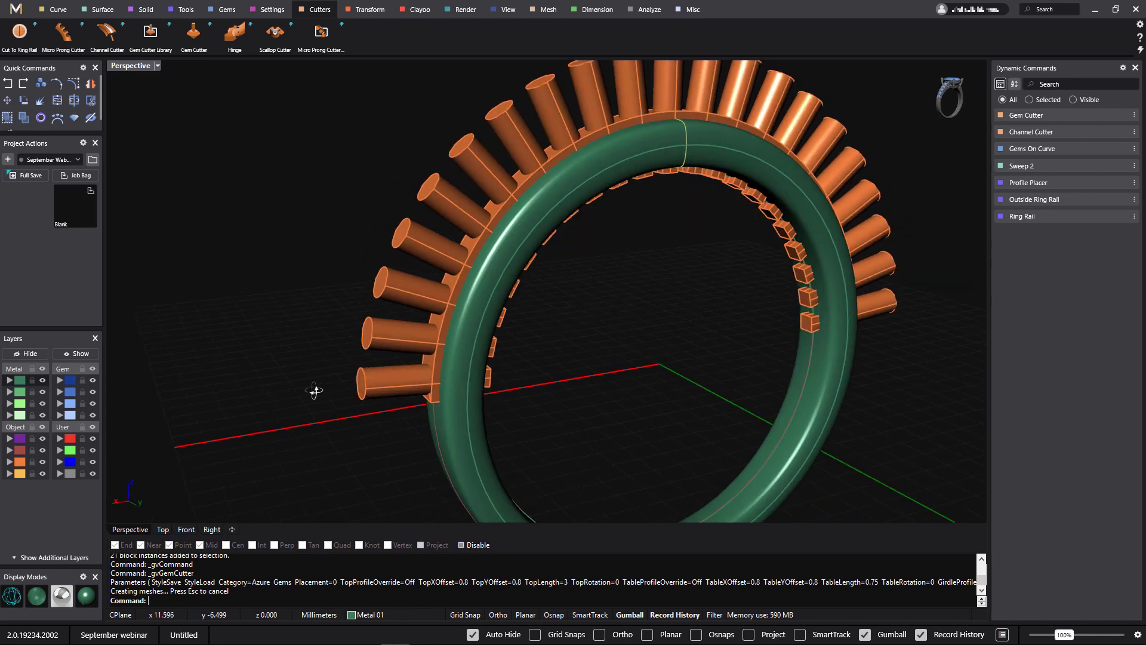
right_click_drag(409, 406, 566, 385)
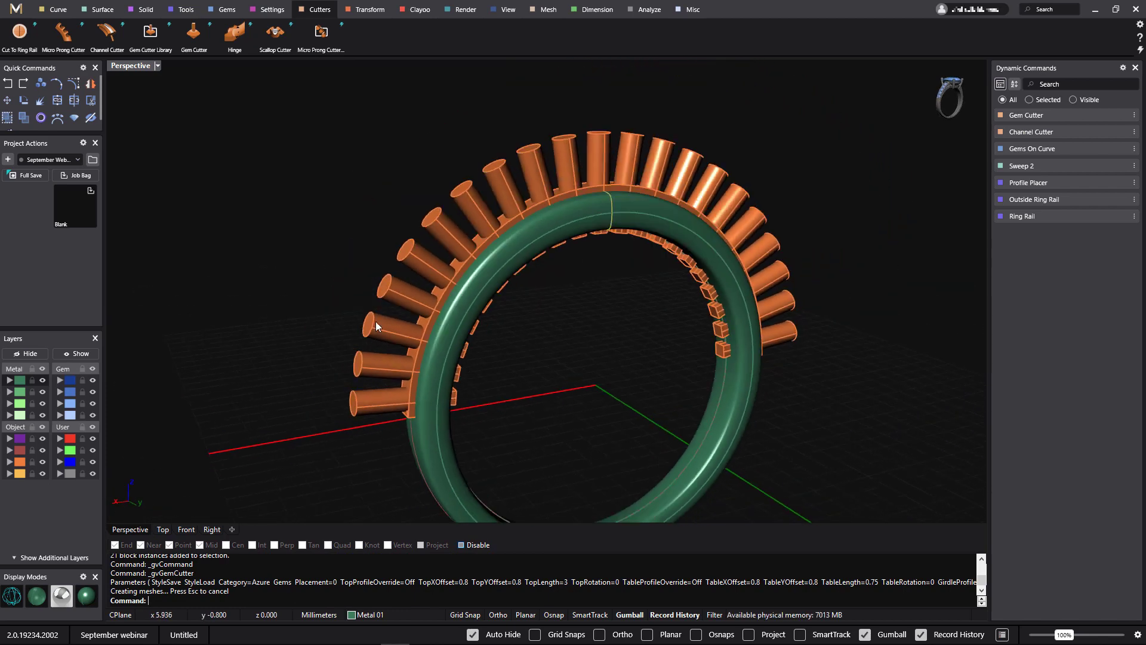
- Start a Boolean with the shank as the first surface and all objects on the orange cutting layer as the second surfaces
left_click(146, 10)
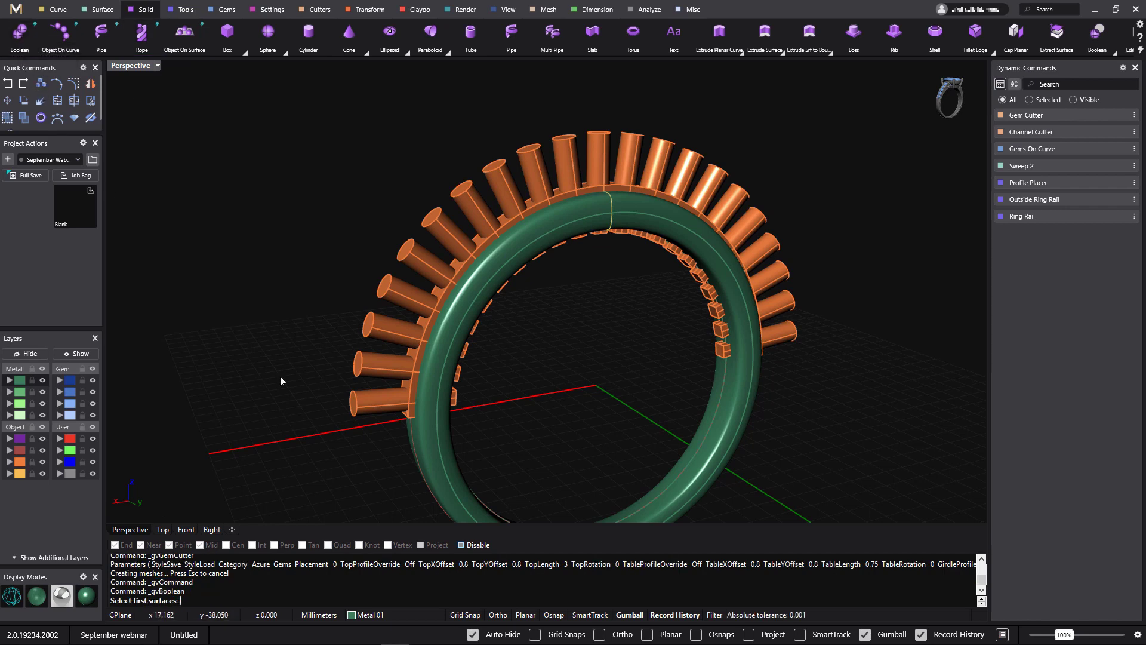
left_click(427, 436)
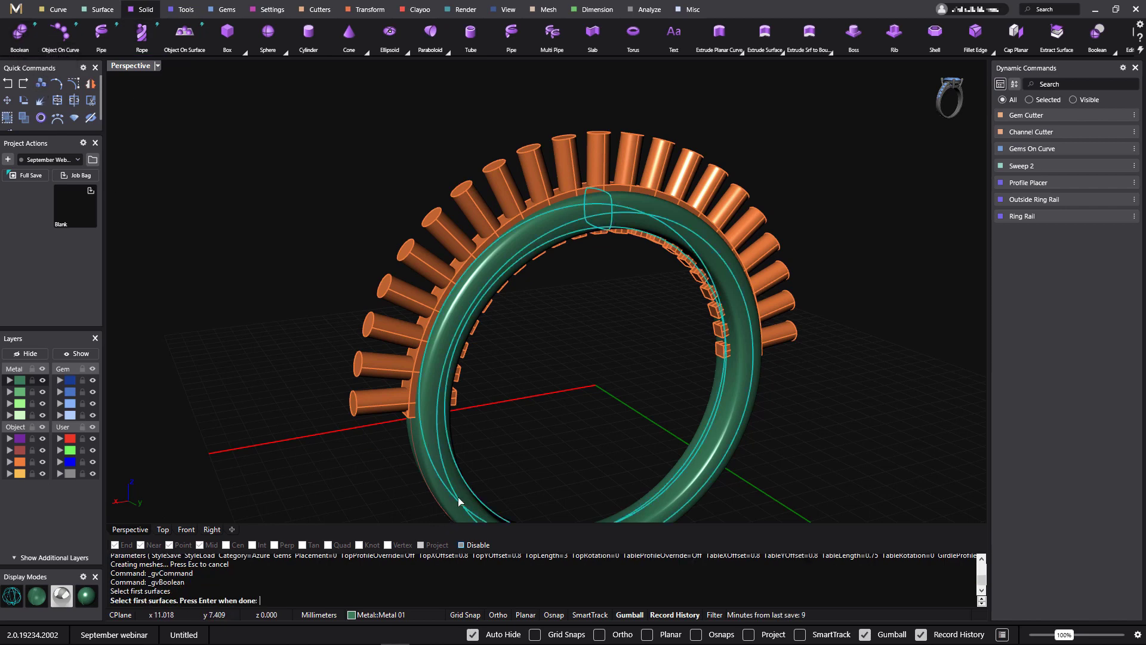
key("Return")
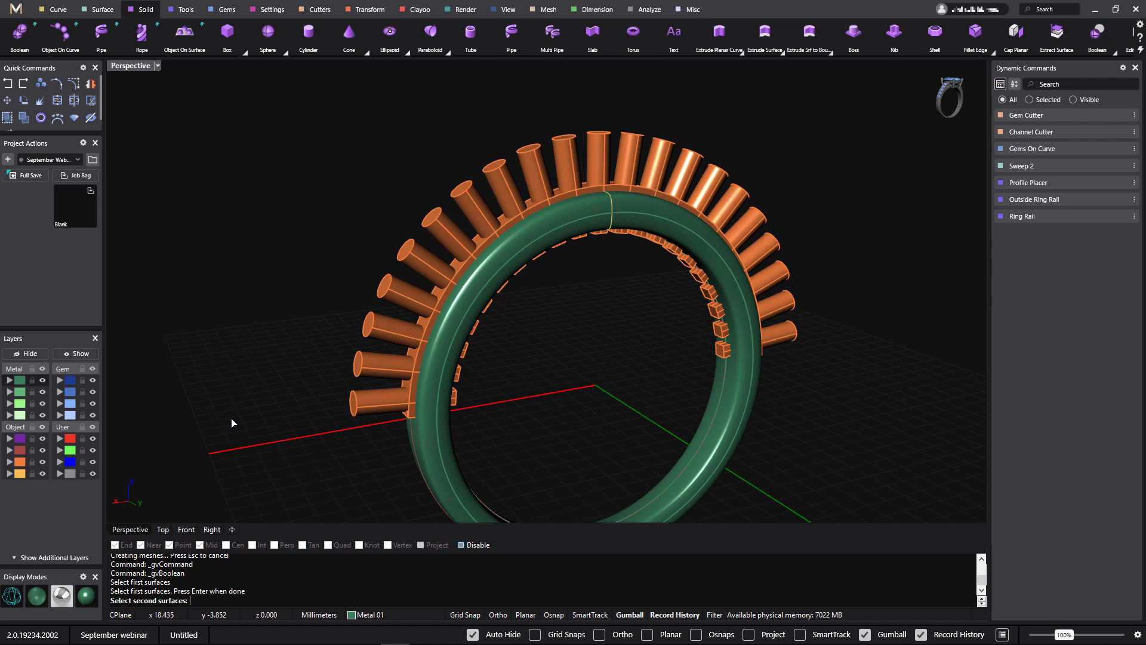
left_click(19, 463)
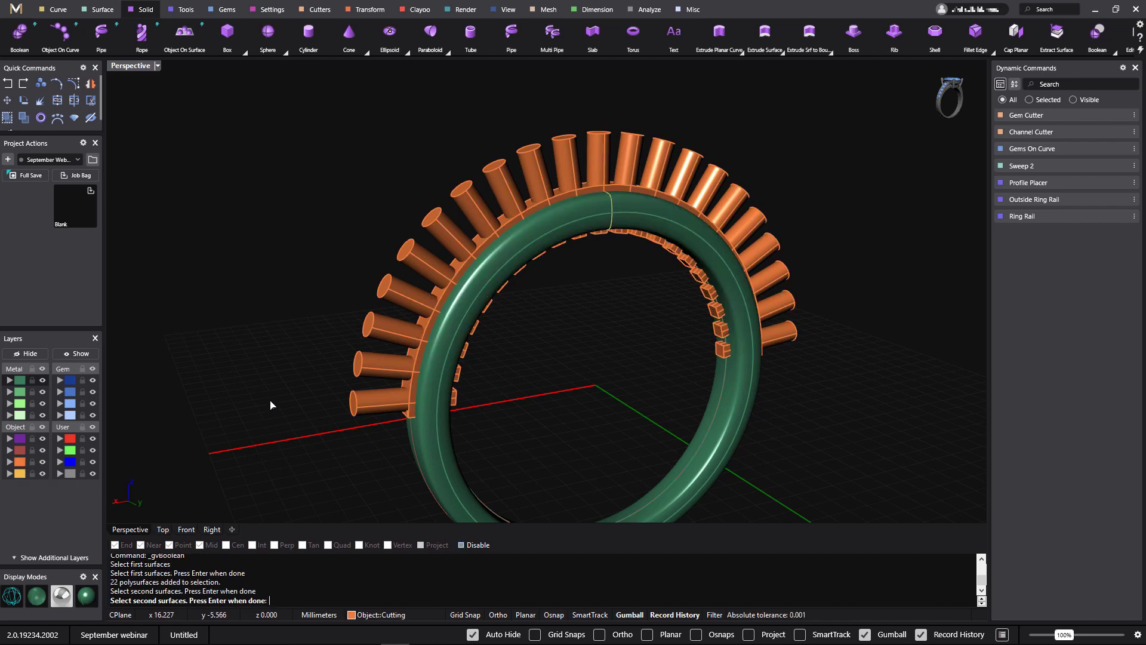
key("Return")
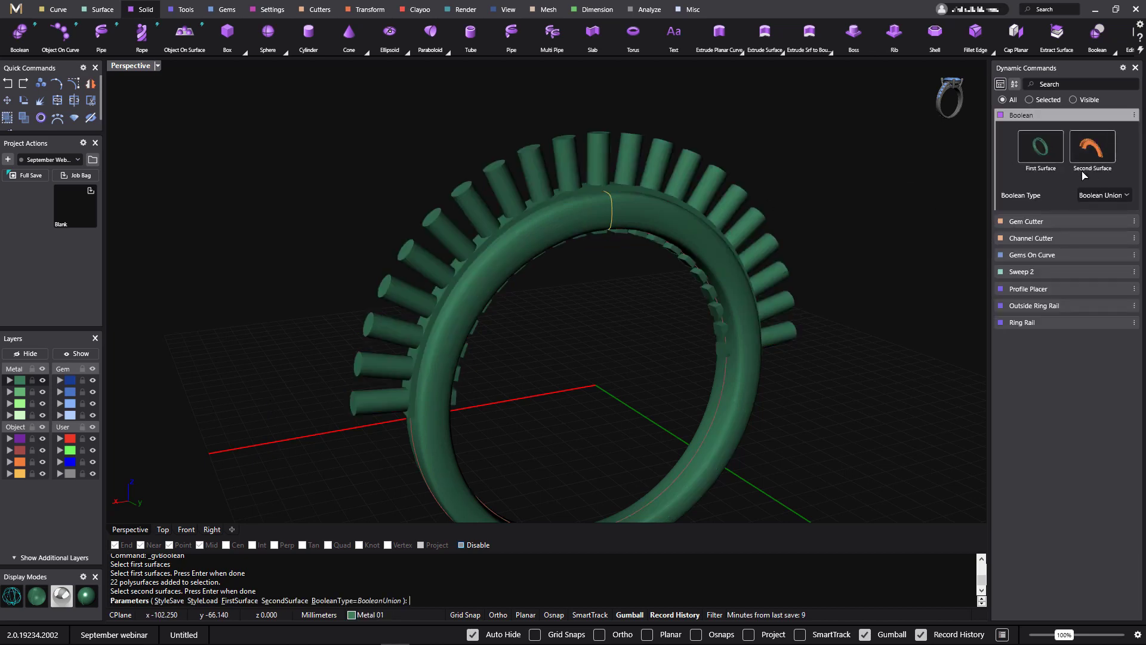
- Set the Boolean type to Boolean Difference to cut the channel and gem seats from the shank, and accept it
left_click(1129, 197)
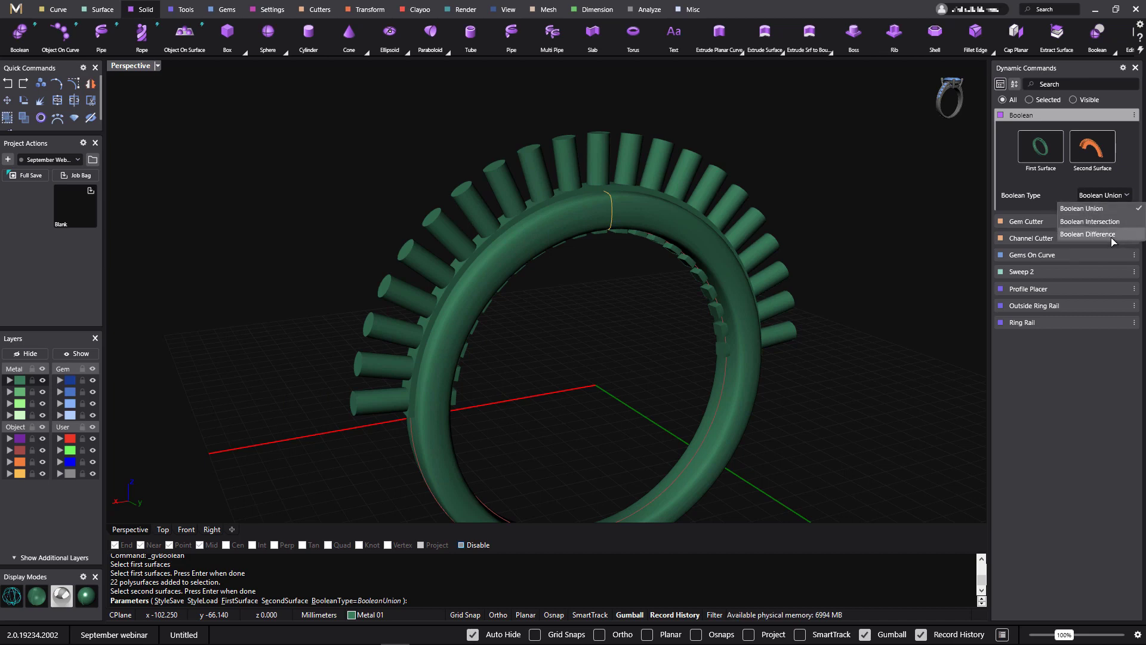
left_click(1111, 237)
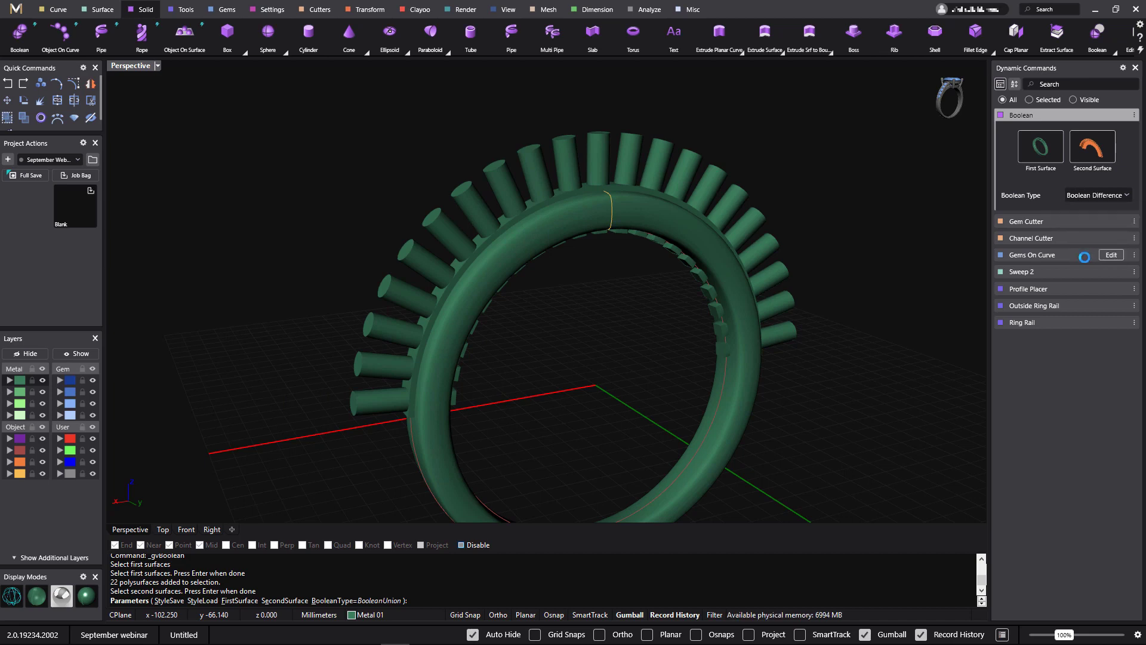
key("Return")
- Examine the channel-set stones, the azure openings inside the shank and the ring's command history from several angles
right_click_drag(915, 322, 732, 307)
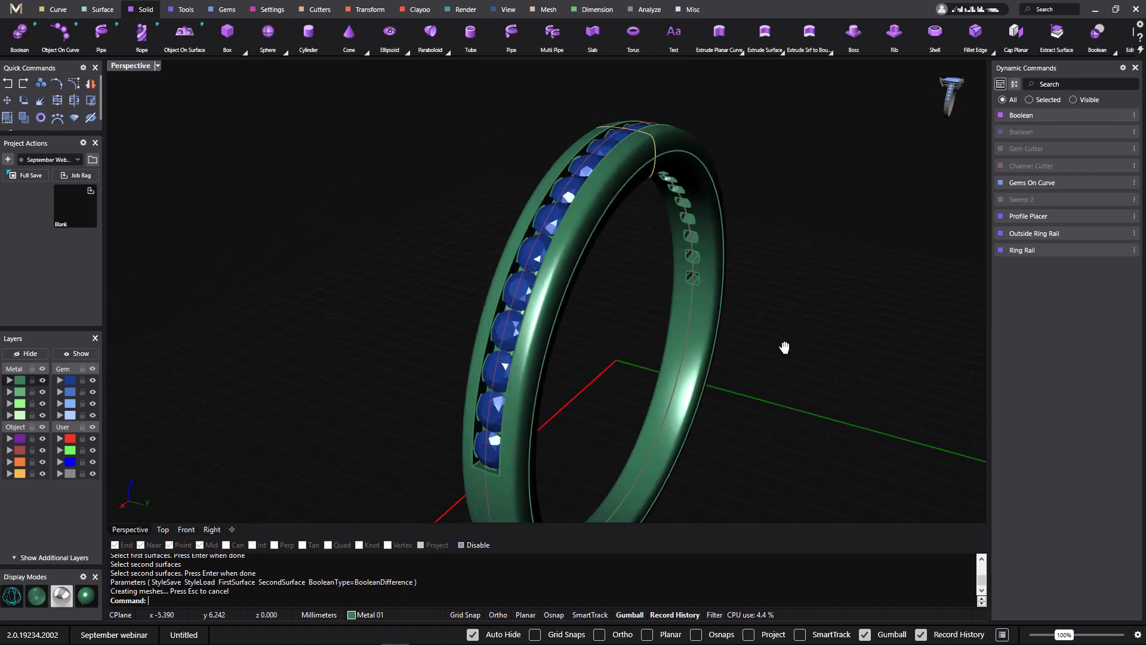
right_click_drag(783, 345, 756, 339)
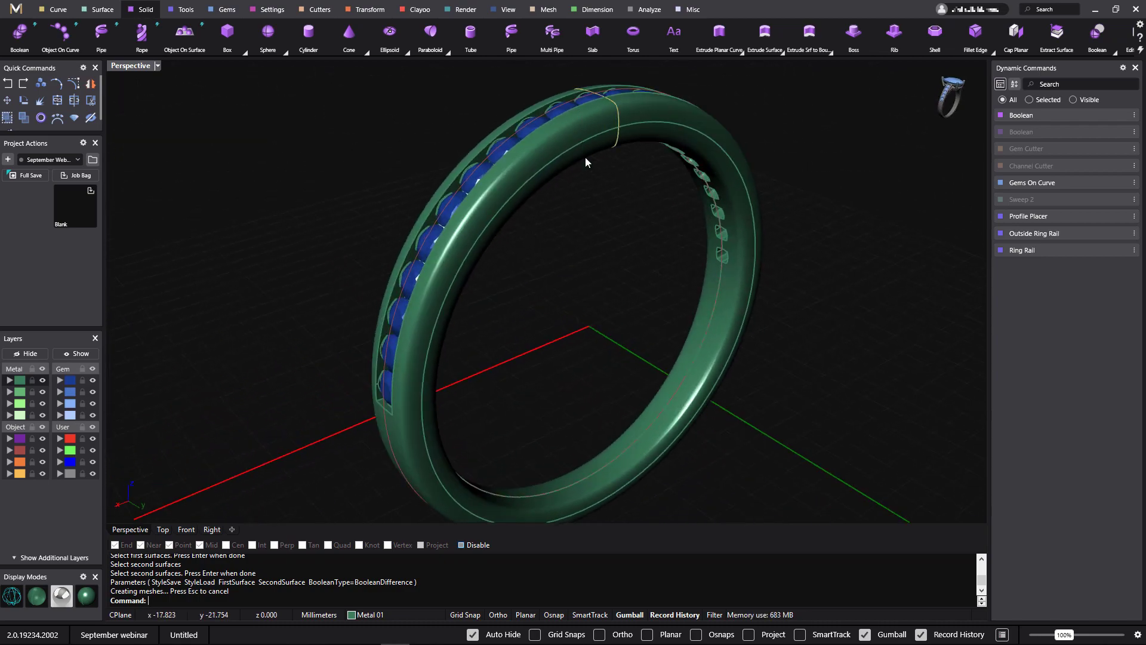
right_click_drag(618, 335, 714, 346)
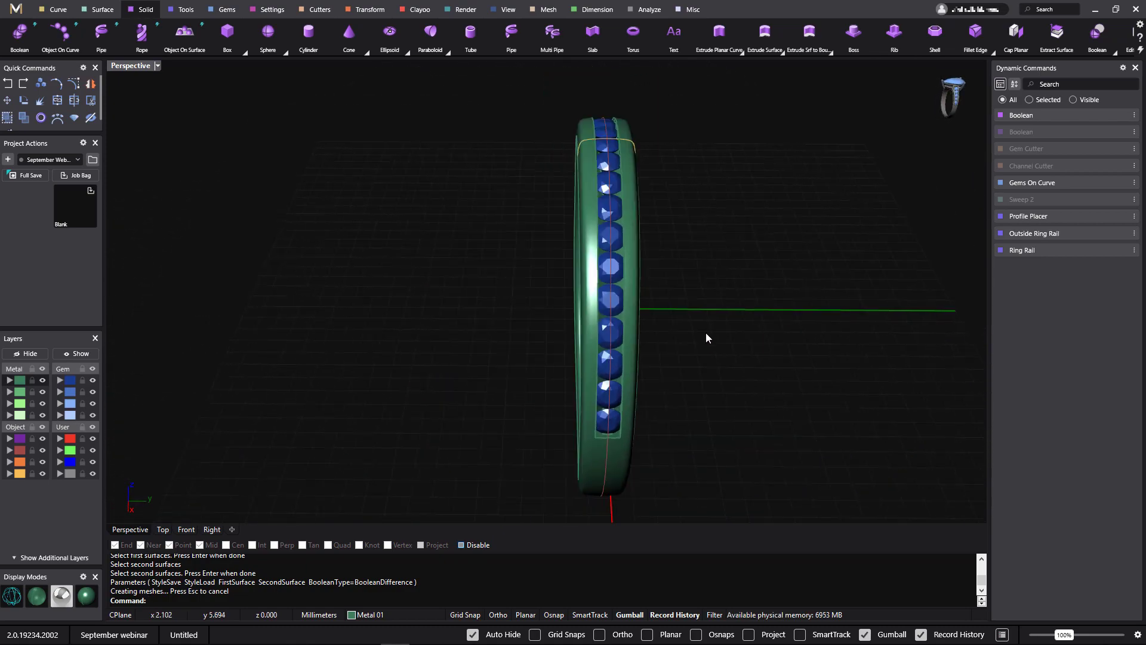
mouse_move(799, 335)
right_mouse_down()
mouse_move(760, 320)
mouse_move(788, 326)
right_mouse_up()
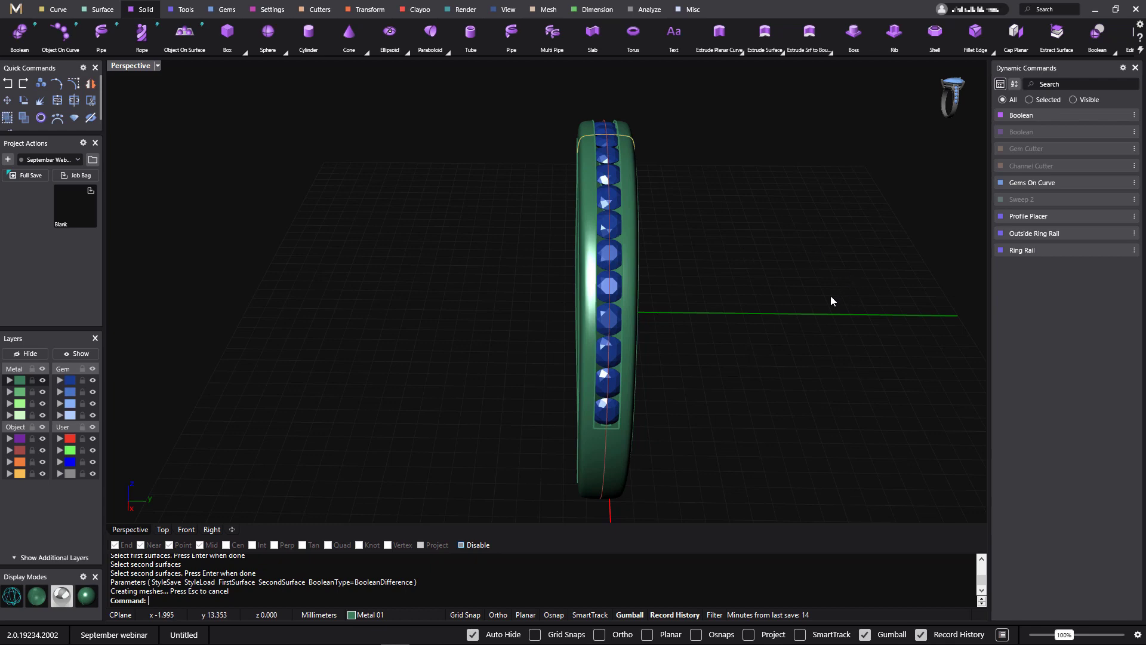
right_click_drag(772, 263, 744, 256)
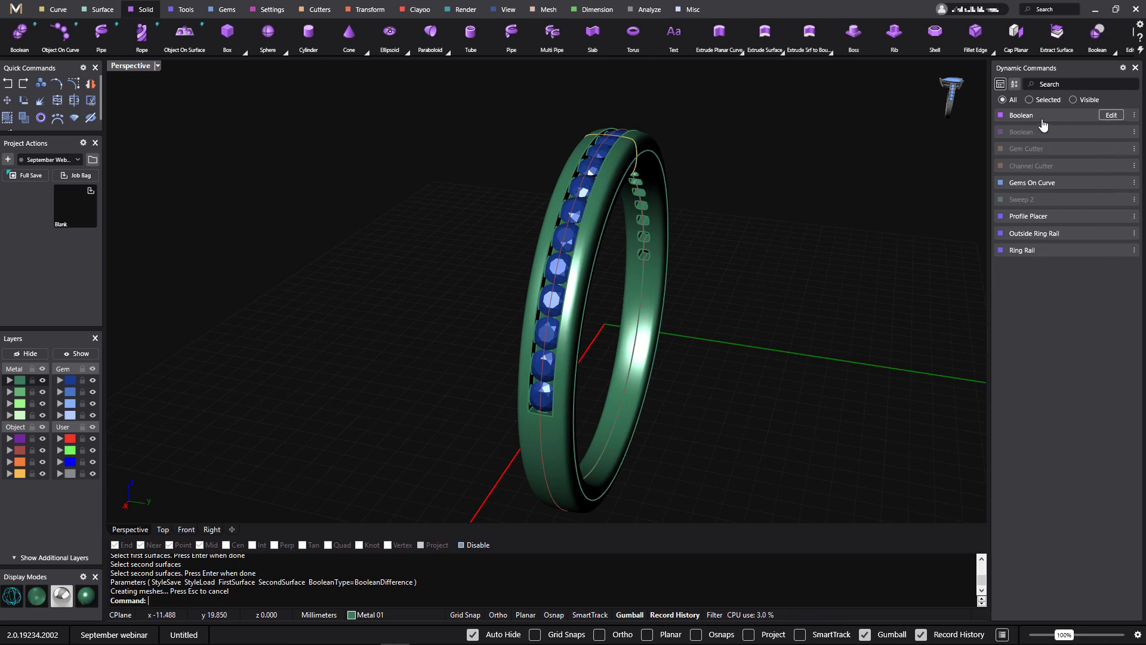
mouse_move(1051, 138)
mouse_move(1086, 173)
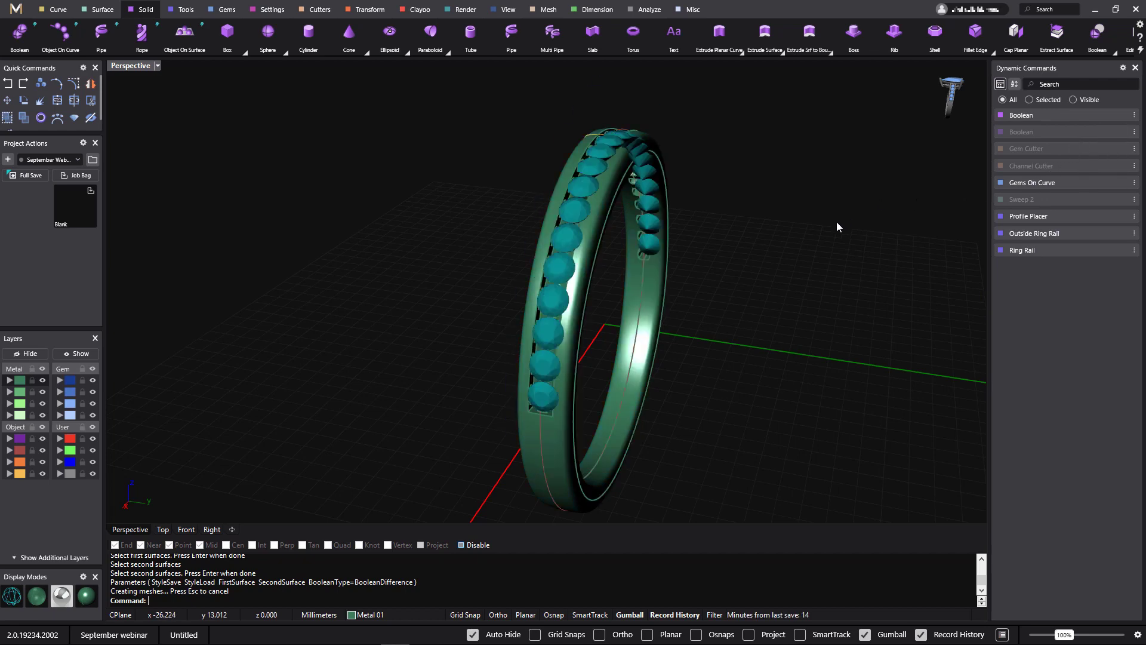
right_click_drag(786, 271, 640, 209)
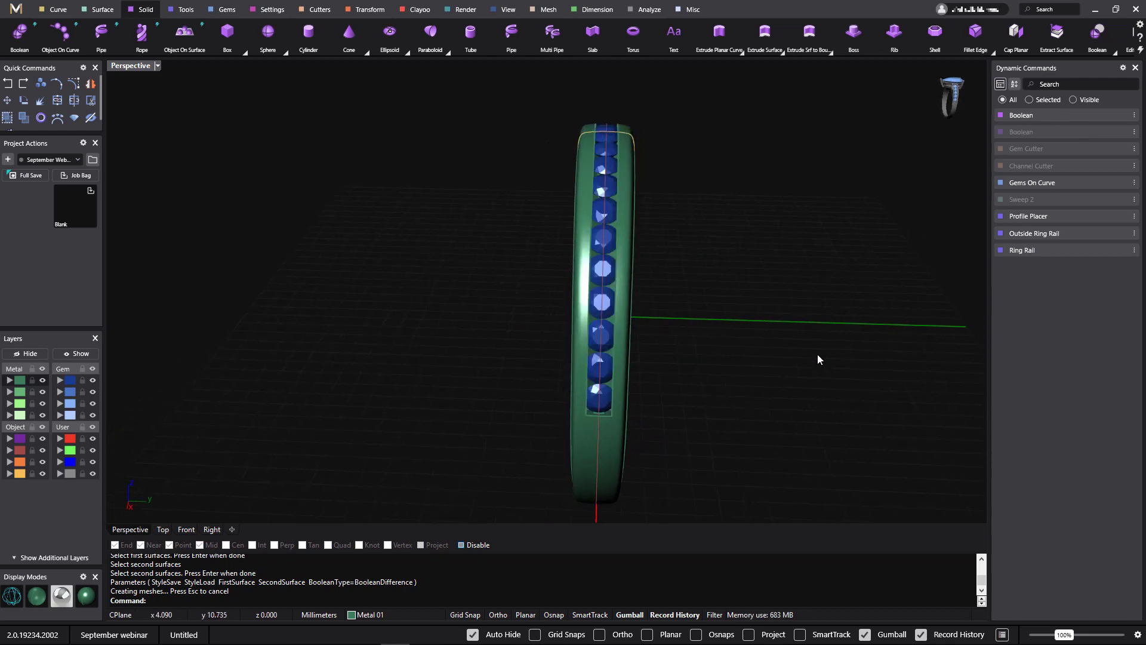
right_click_drag(818, 357, 779, 357)
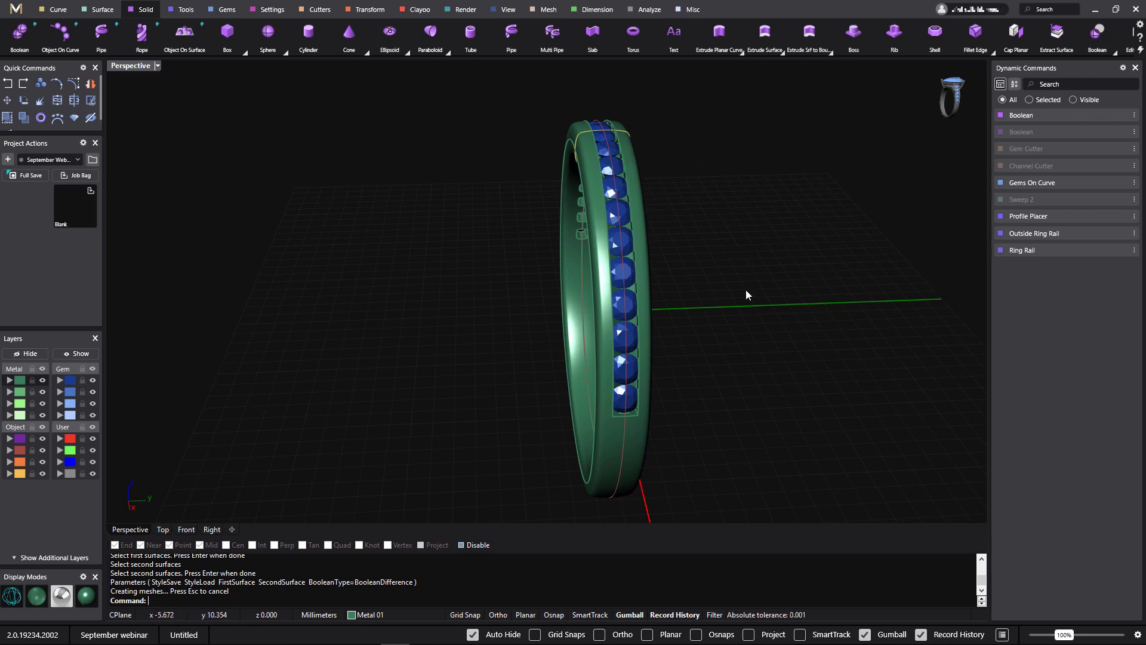
right_click_drag(798, 410, 703, 313)
- Save the entire ring selection to the project's job bag, and make a full save of the September webinar project
left_click_drag(465, 82, 728, 500)
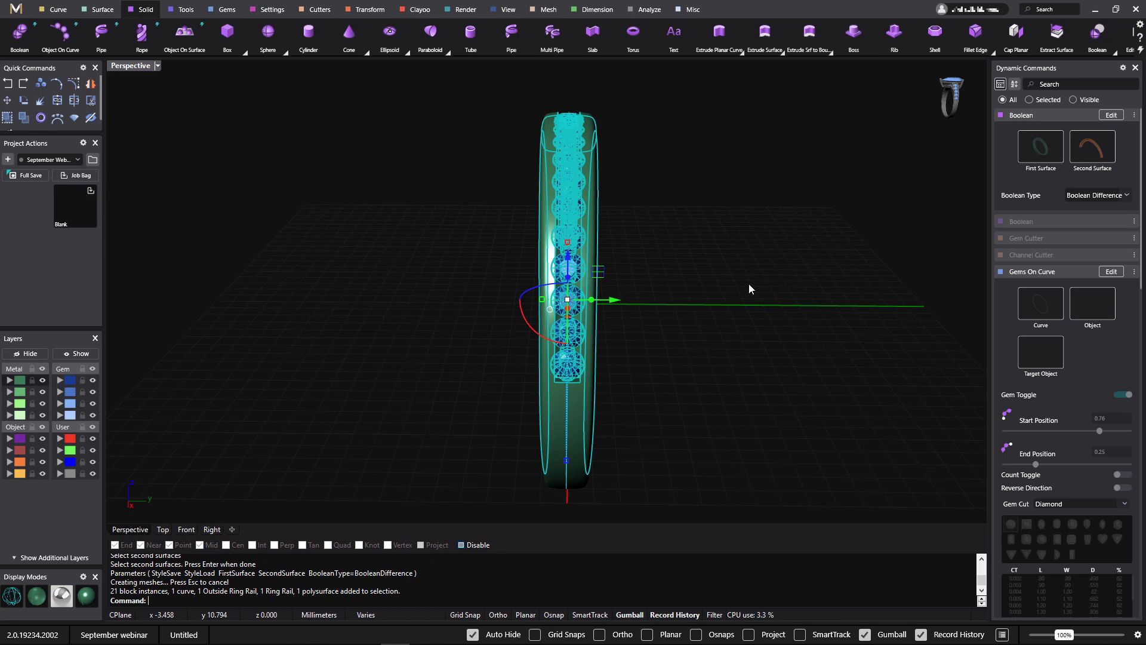
left_click(772, 302)
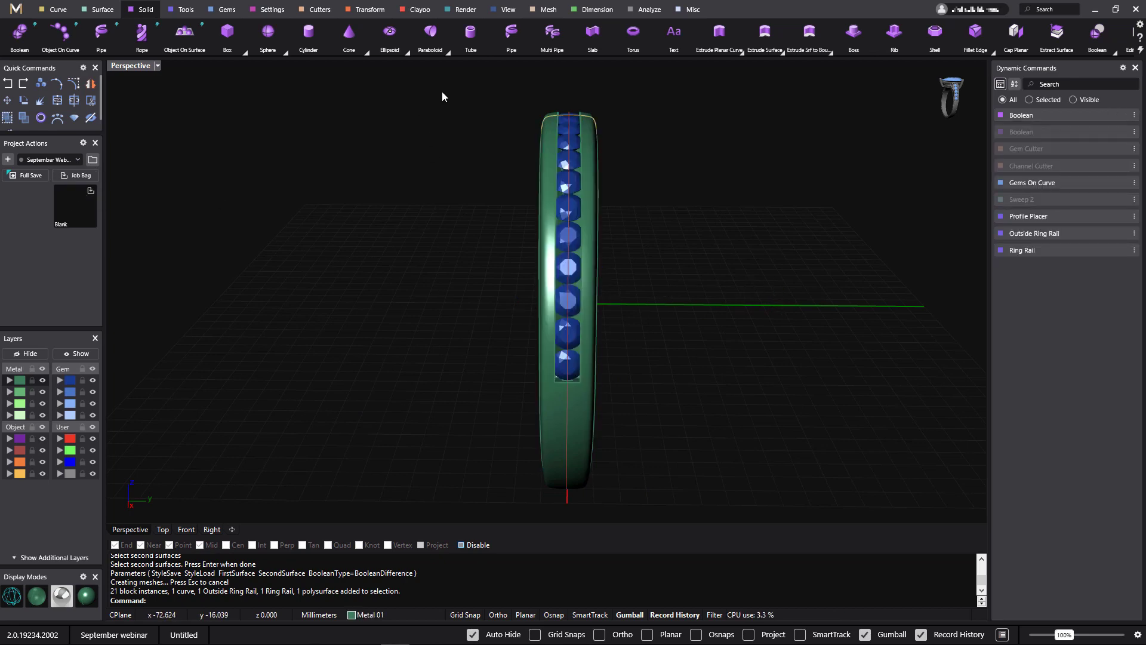
left_click_drag(448, 90, 696, 502)
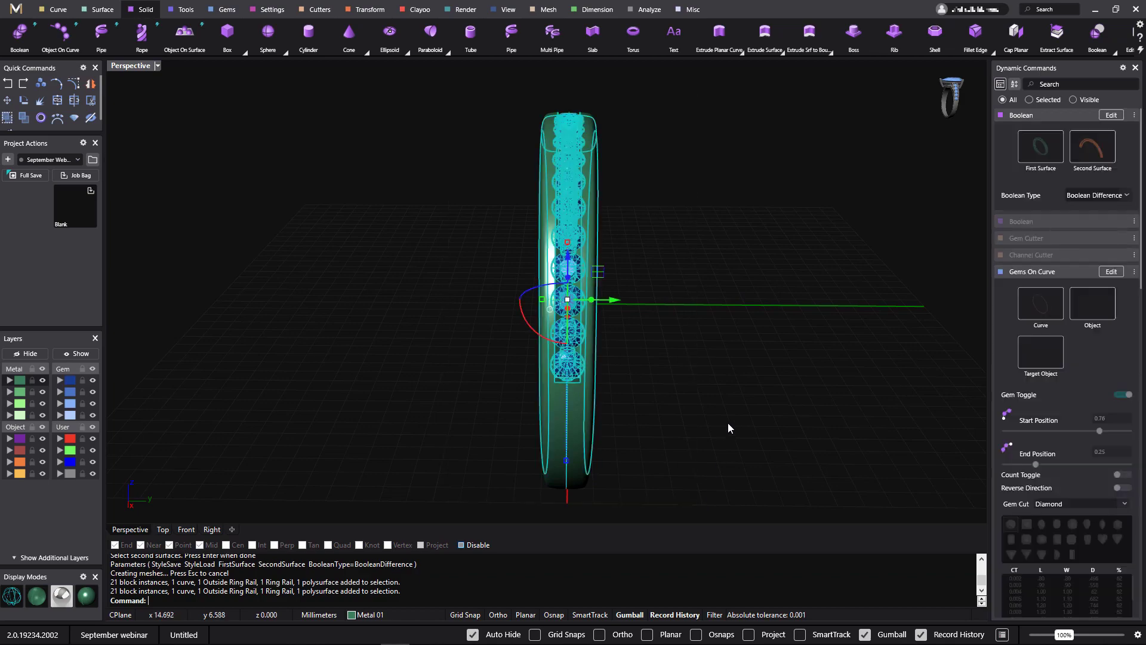
right_click_drag(728, 422, 601, 462)
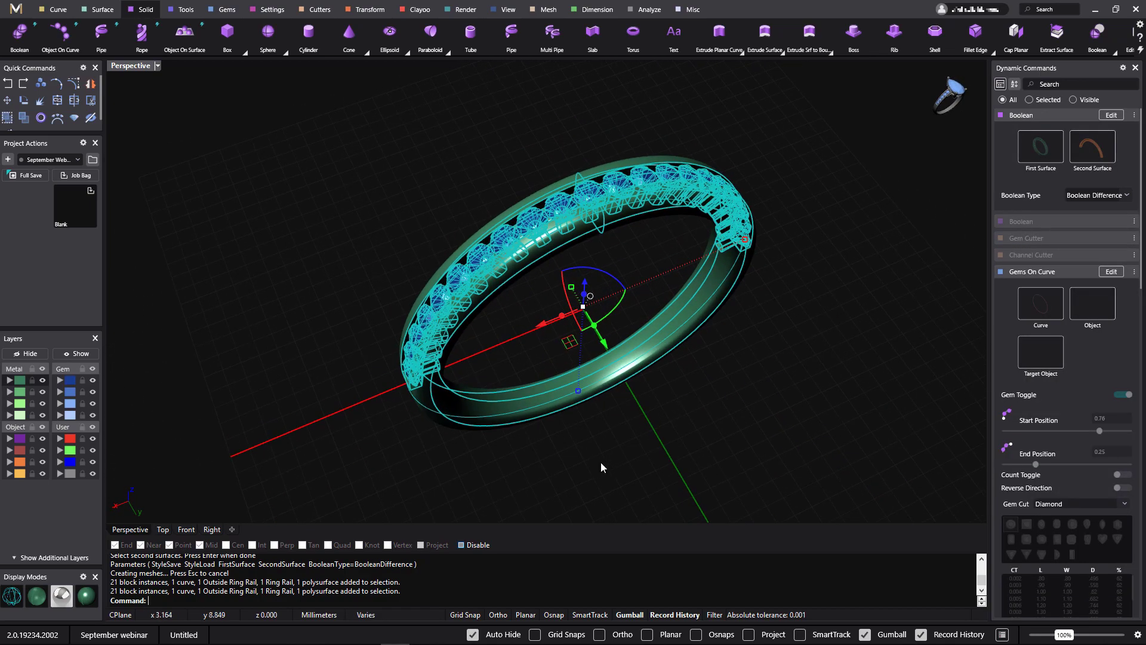
left_click(76, 178)
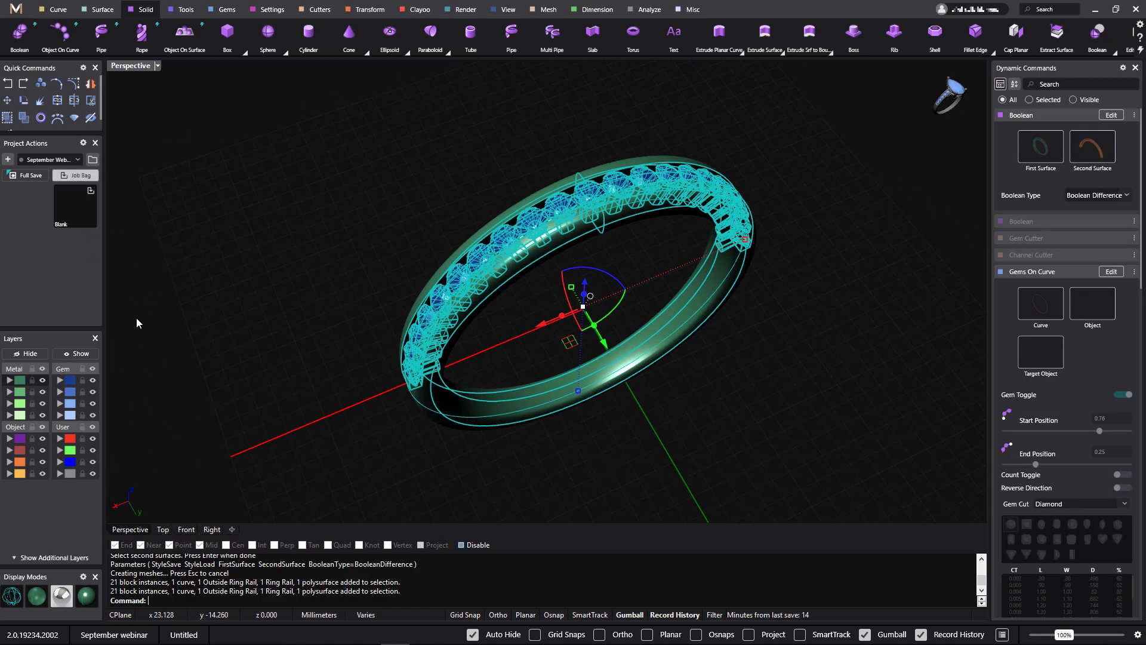
key("ctrl+m")
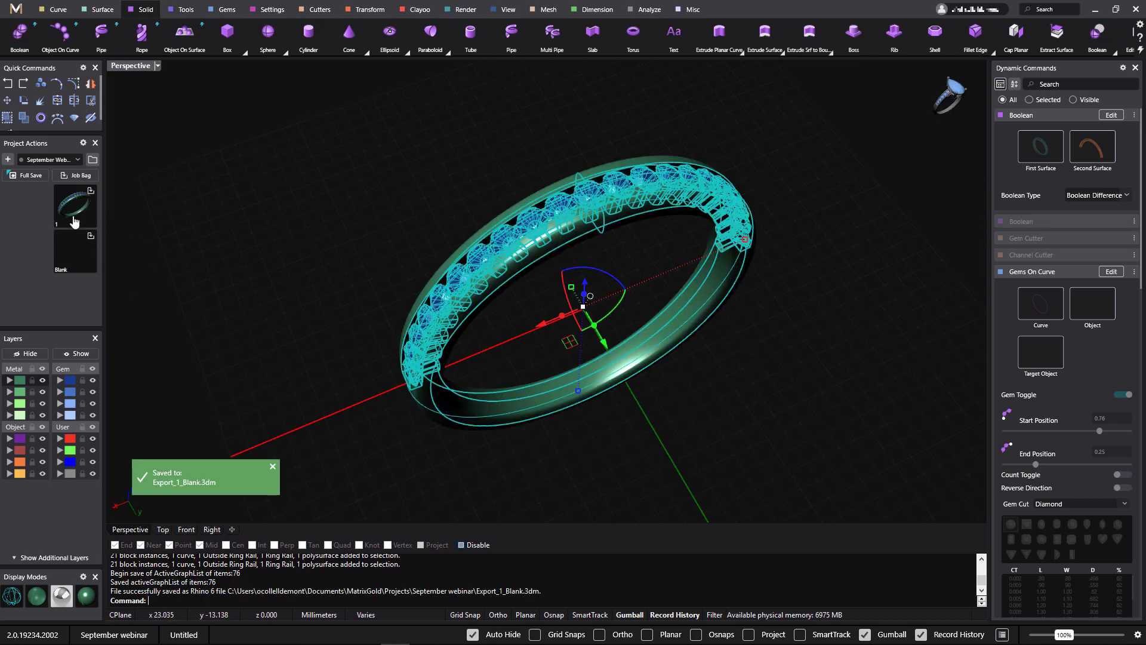
left_click(320, 255)
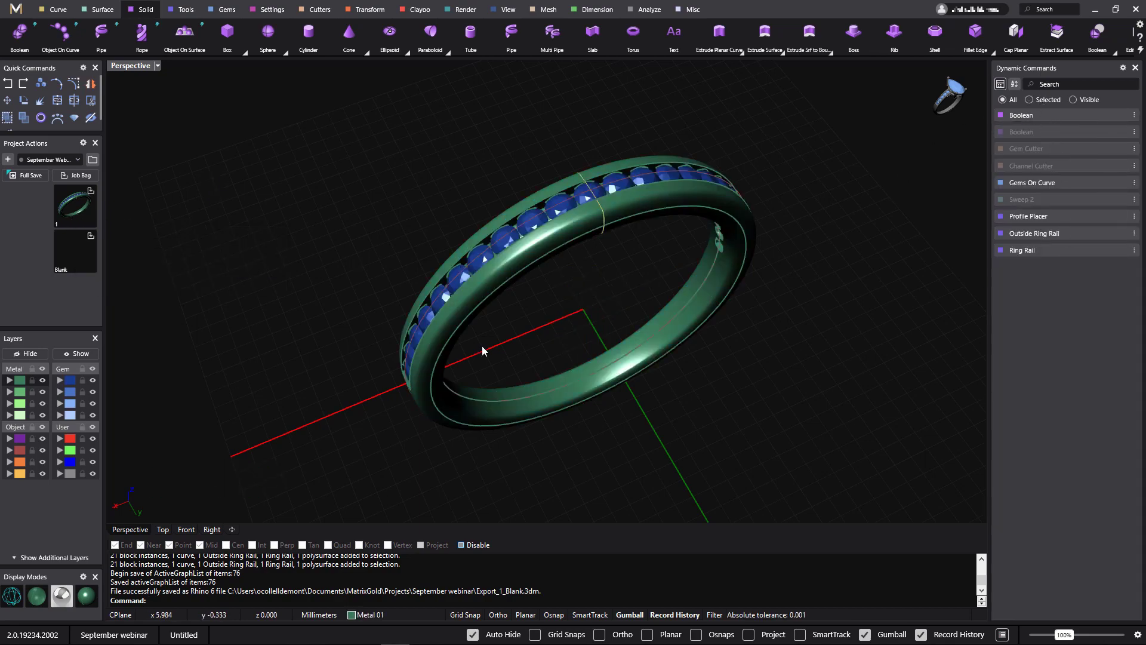
left_click(31, 184)
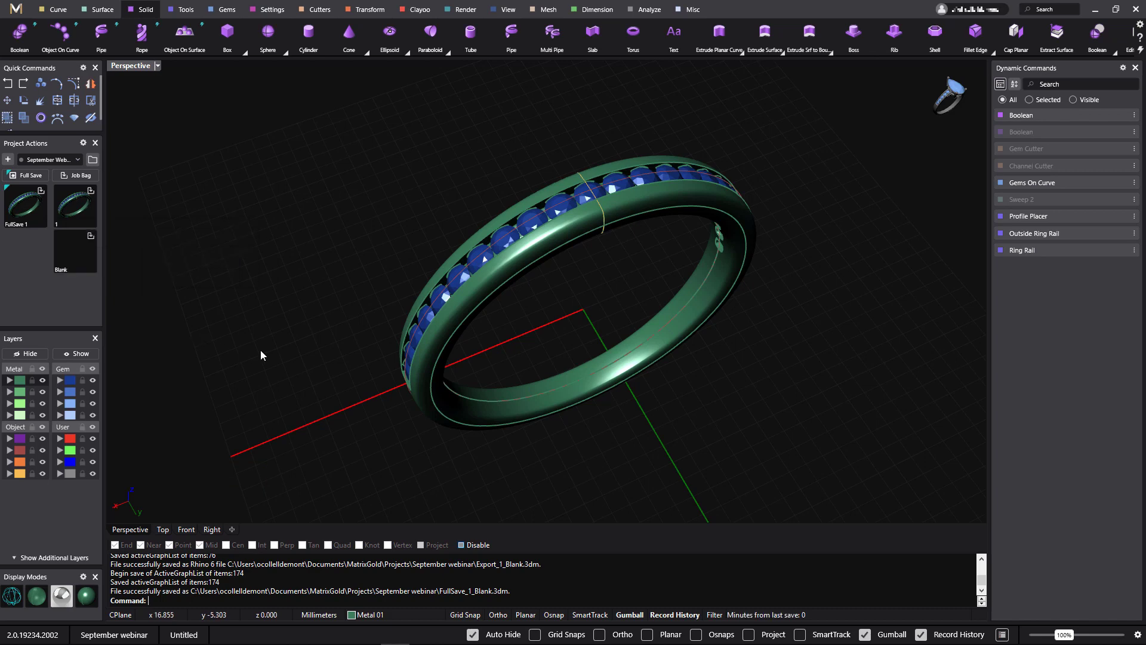
- Edit the Channel Cutter in wireframe display, widen its start width to 1 (100 %), and accept the change
right_click_drag(261, 350, 665, 371)
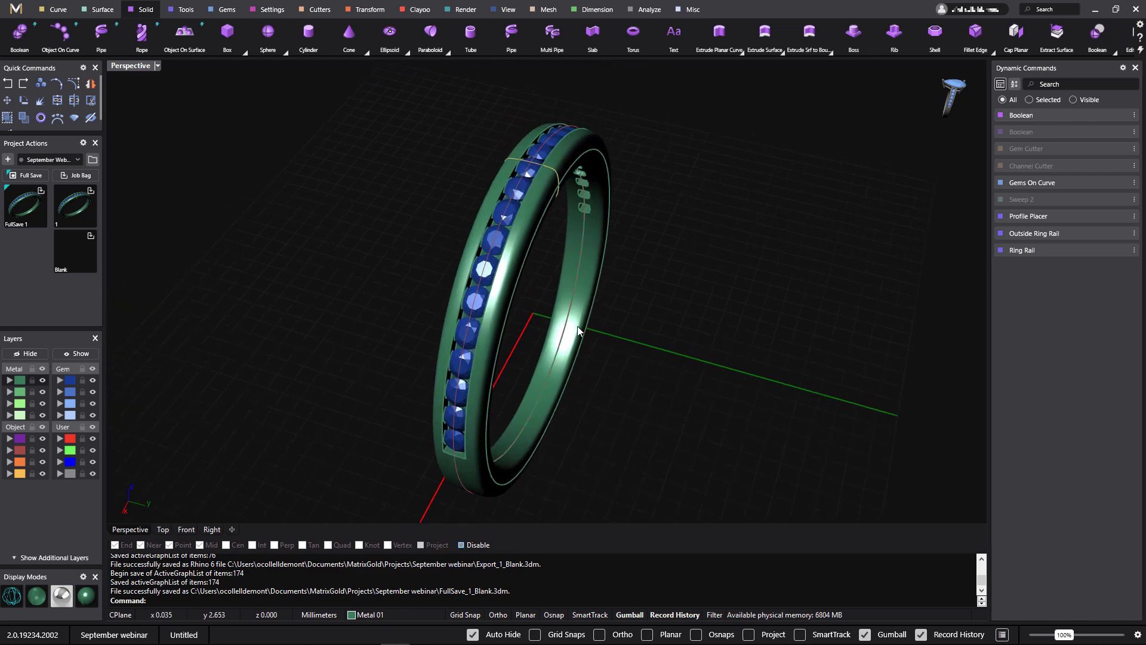
scroll(507, 227, "up", 5)
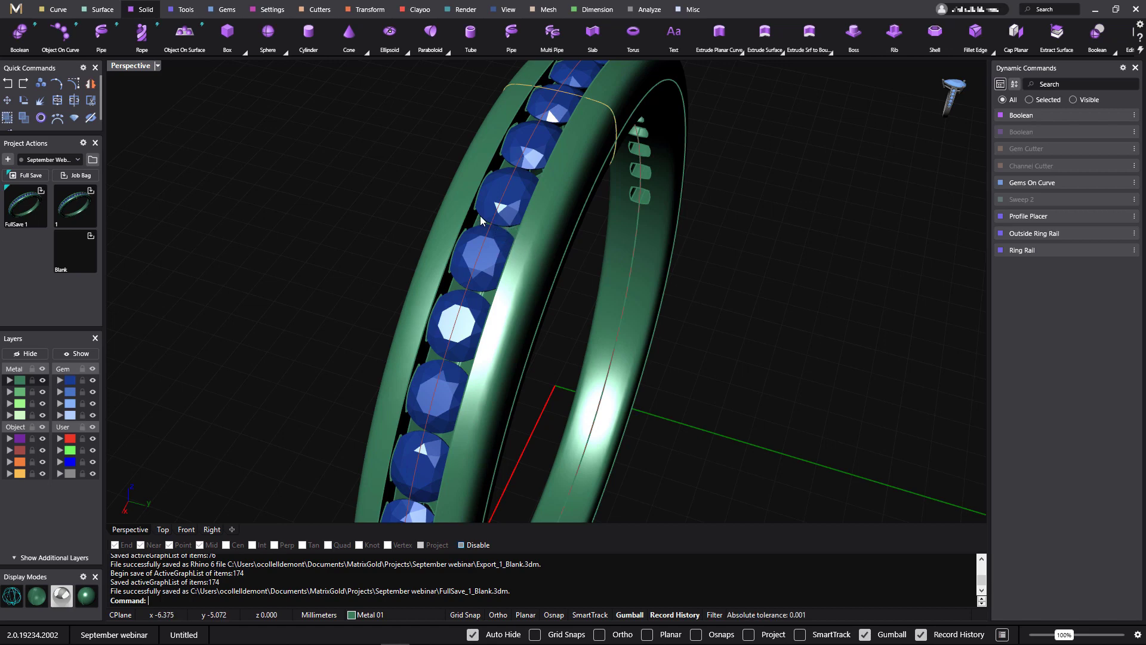
right_click_drag(637, 246, 628, 210)
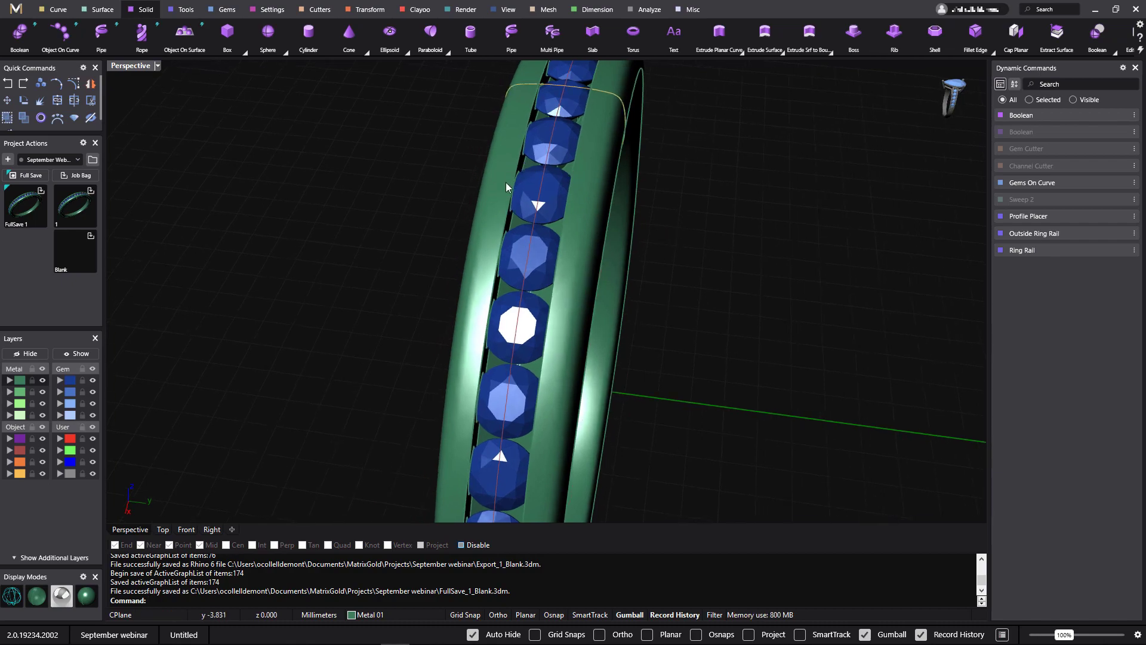
mouse_move(716, 276)
right_mouse_down()
mouse_move(707, 310)
mouse_move(734, 334)
mouse_move(727, 292)
right_mouse_up()
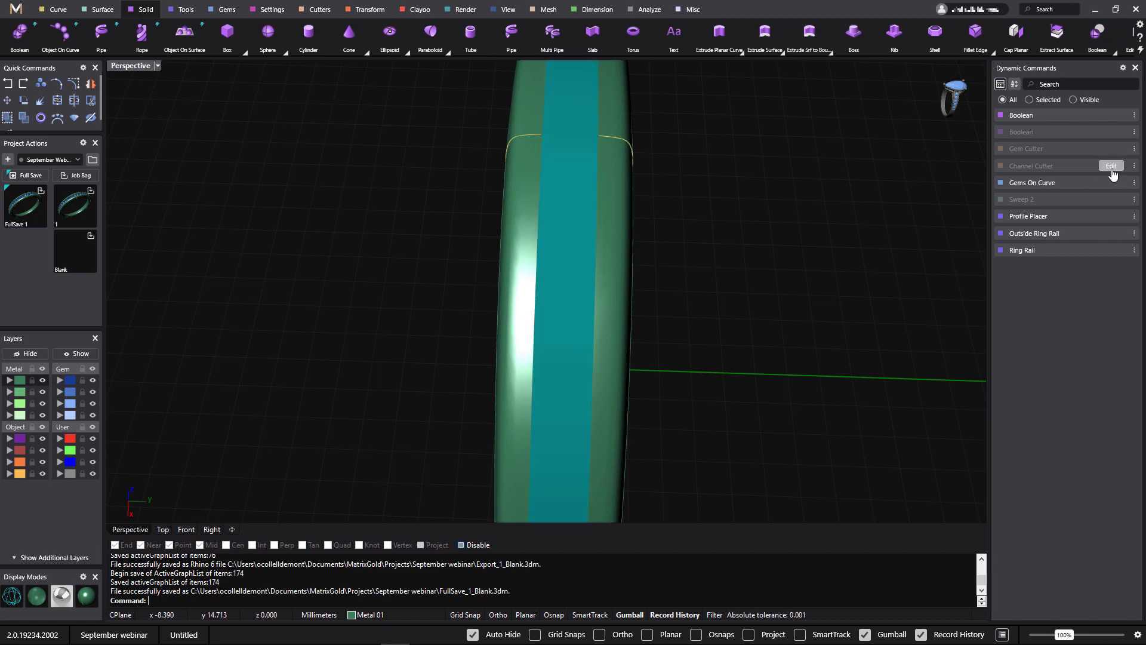
left_click(1112, 167)
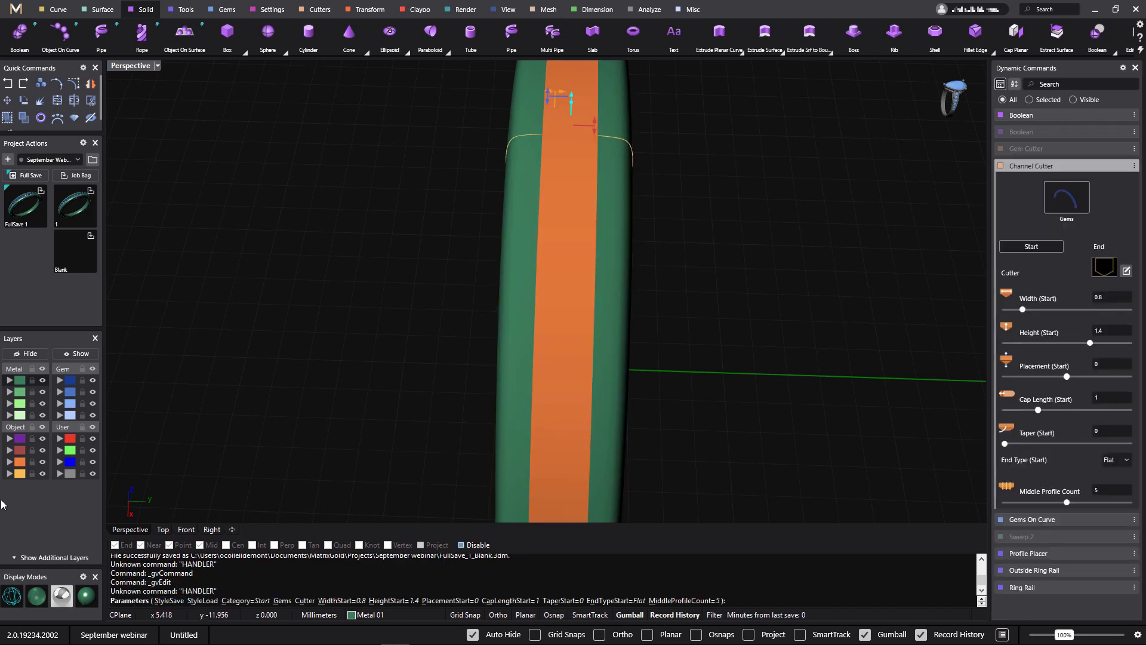
left_click(18, 598)
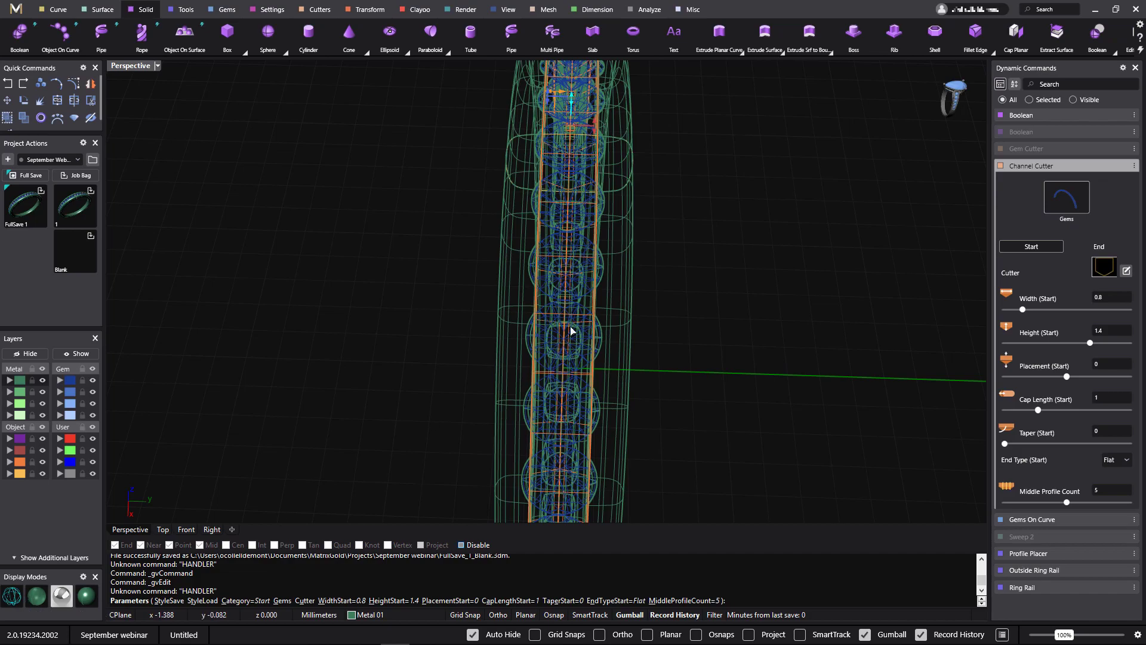
mouse_move(830, 272)
right_mouse_down()
mouse_move(674, 262)
mouse_move(504, 171)
mouse_move(601, 300)
mouse_move(672, 334)
mouse_move(644, 182)
right_mouse_up()
scroll(594, 311, "up", 8)
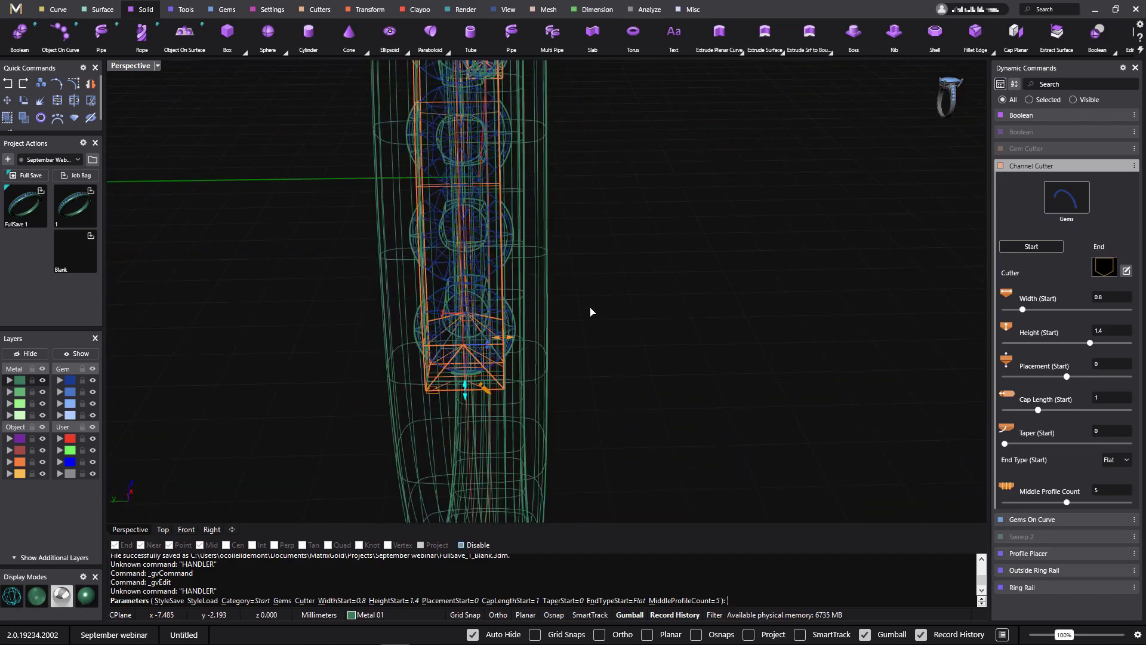
right_click_drag(594, 310, 746, 289, "shift")
scroll(652, 331, "up", 5)
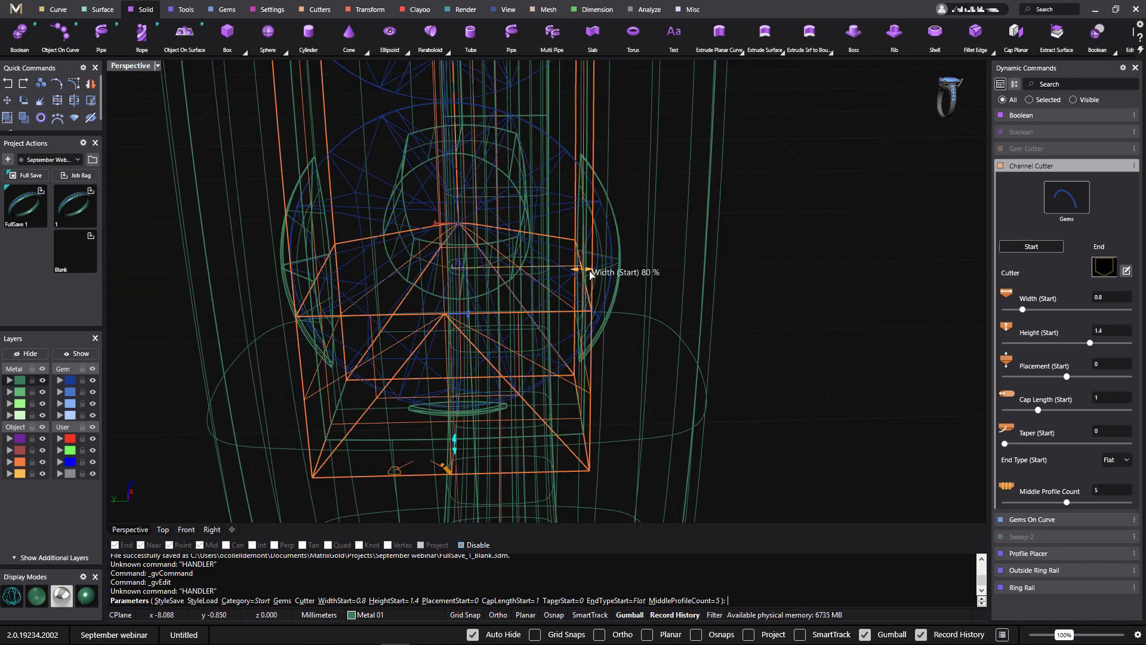
left_click_drag(591, 274, 619, 280)
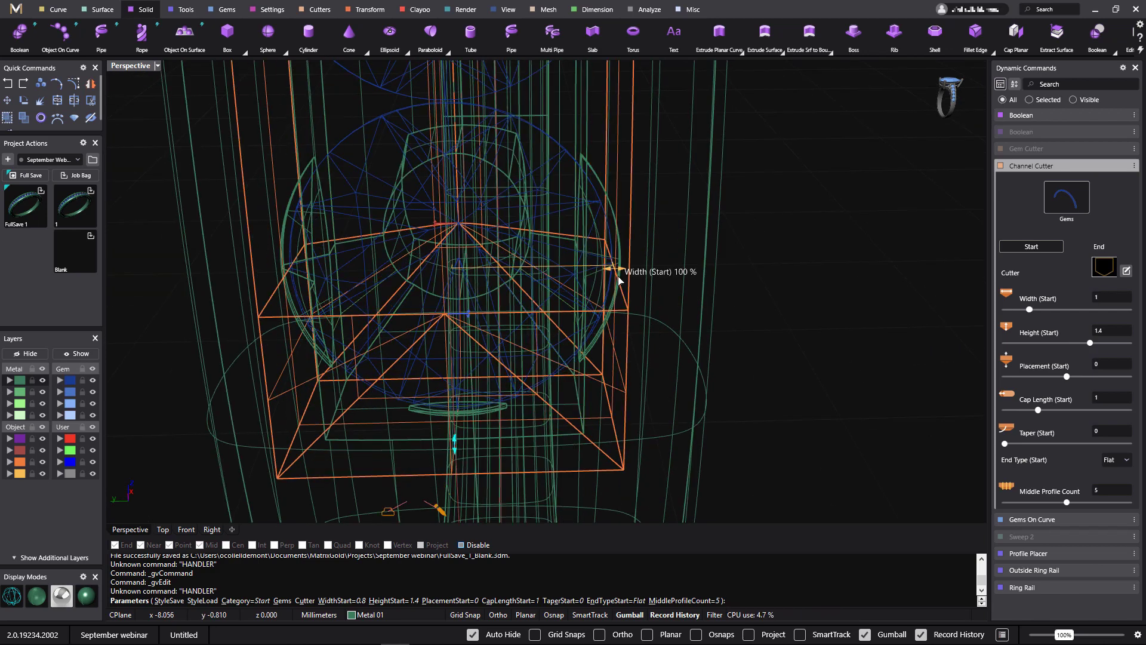
right_click(777, 320)
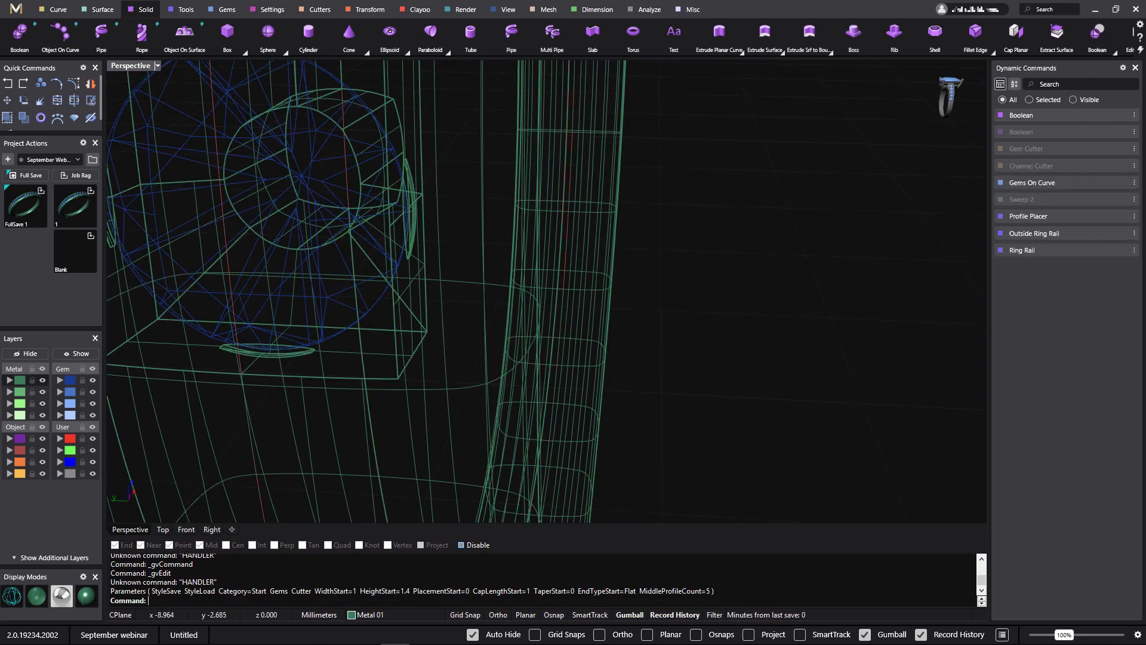
- Return the Perspective view to shaded display and examine how the stones sit in the widened channel
left_click(84, 597)
scroll(387, 396, "down", 5)
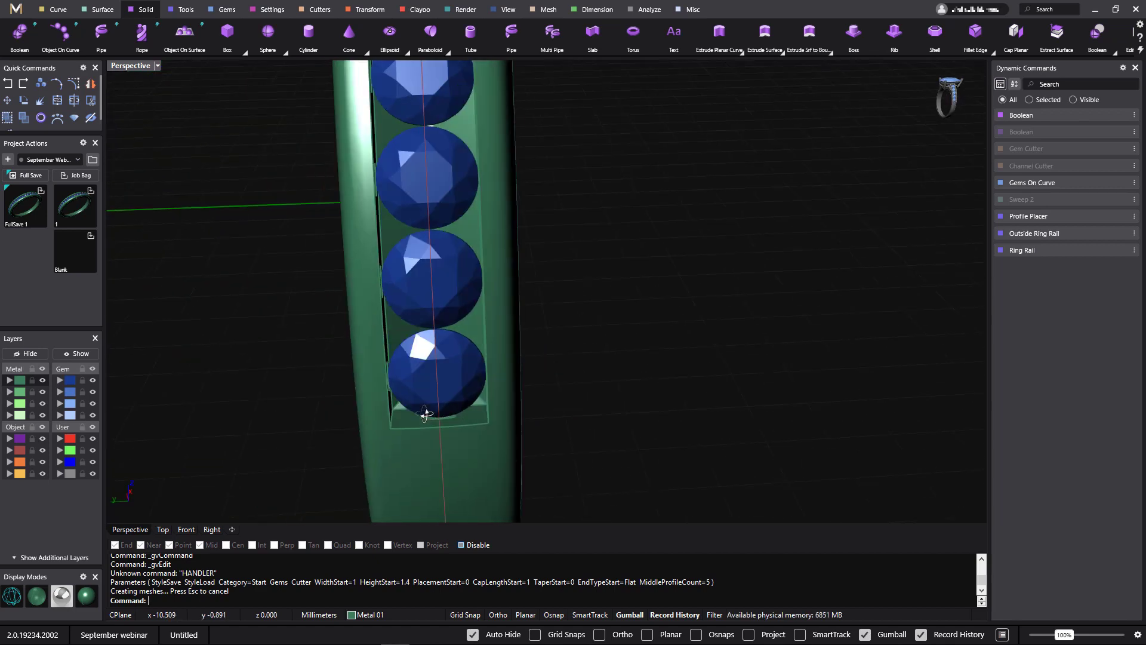
right_click_drag(424, 414, 424, 429)
scroll(425, 429, "down", 3)
right_click_drag(535, 448, 509, 566)
right_click_drag(573, 365, 573, 407)
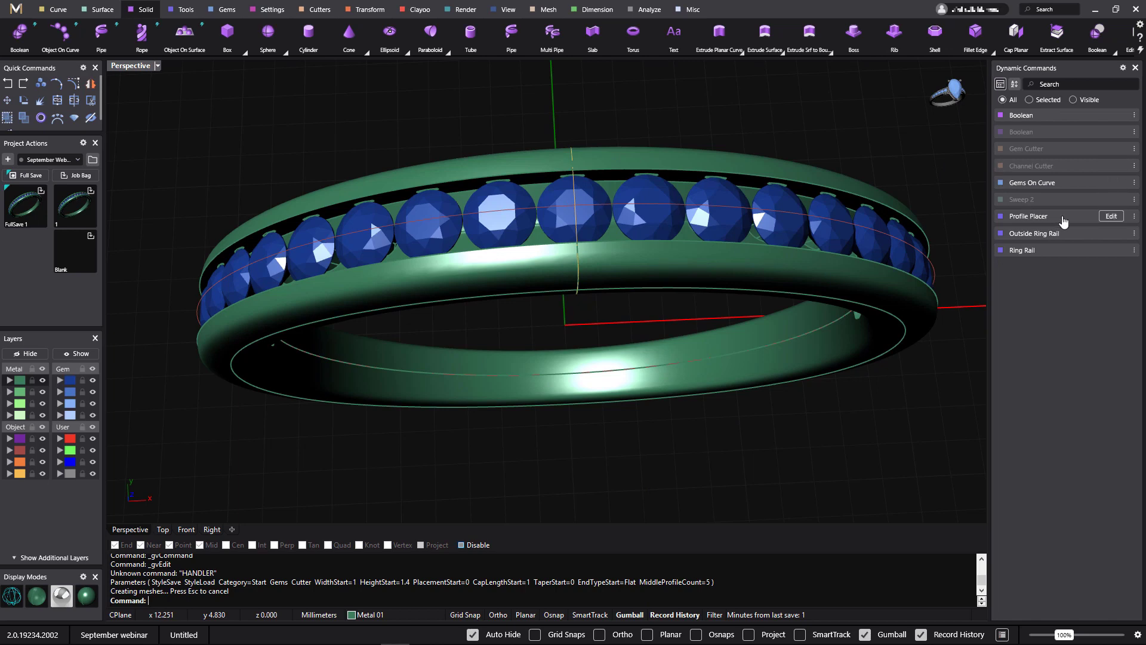
- Open Gems On Curve for editing, display the model in wireframe, and set the gem spacing to 0.2
left_click(1104, 182)
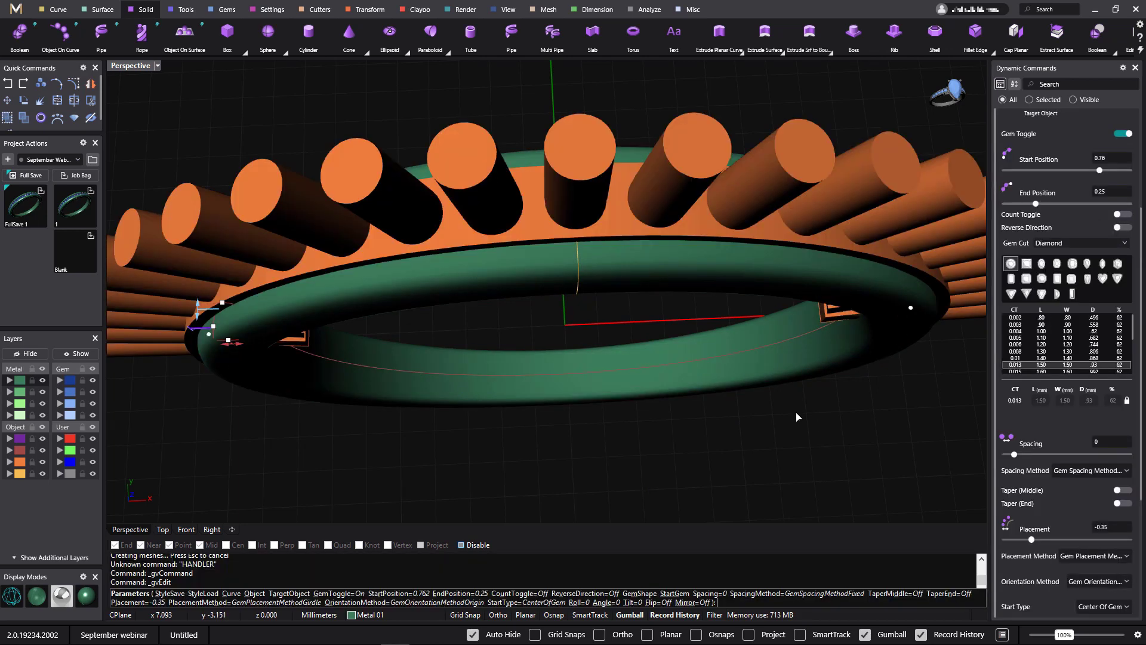
right_click_drag(906, 414, 760, 366)
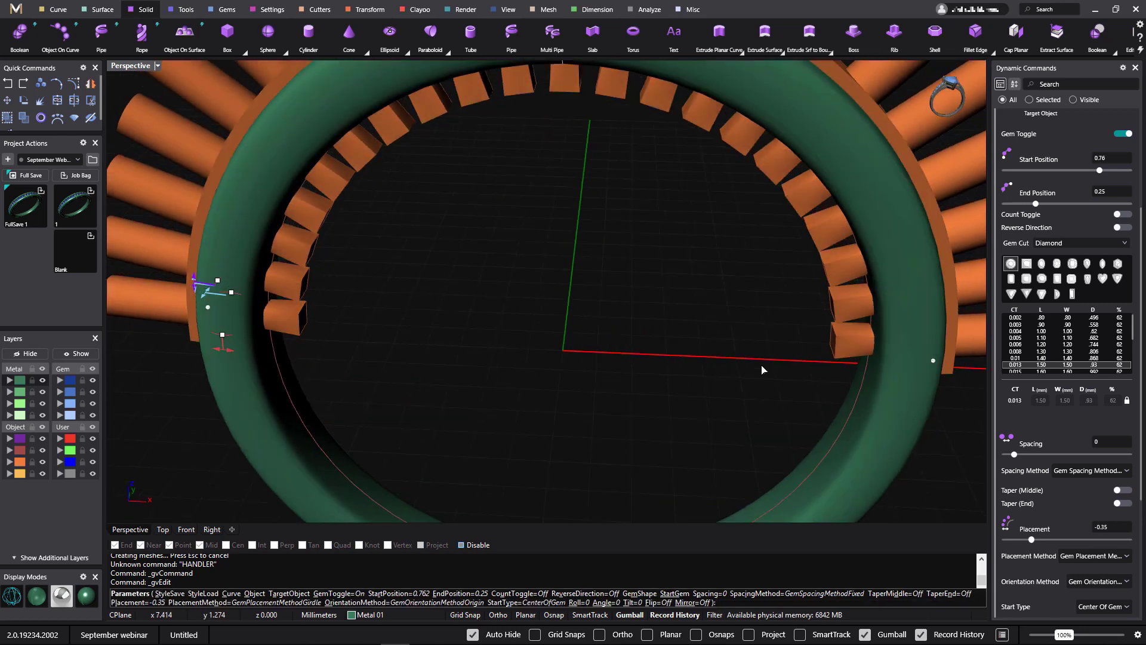
left_click(7, 599)
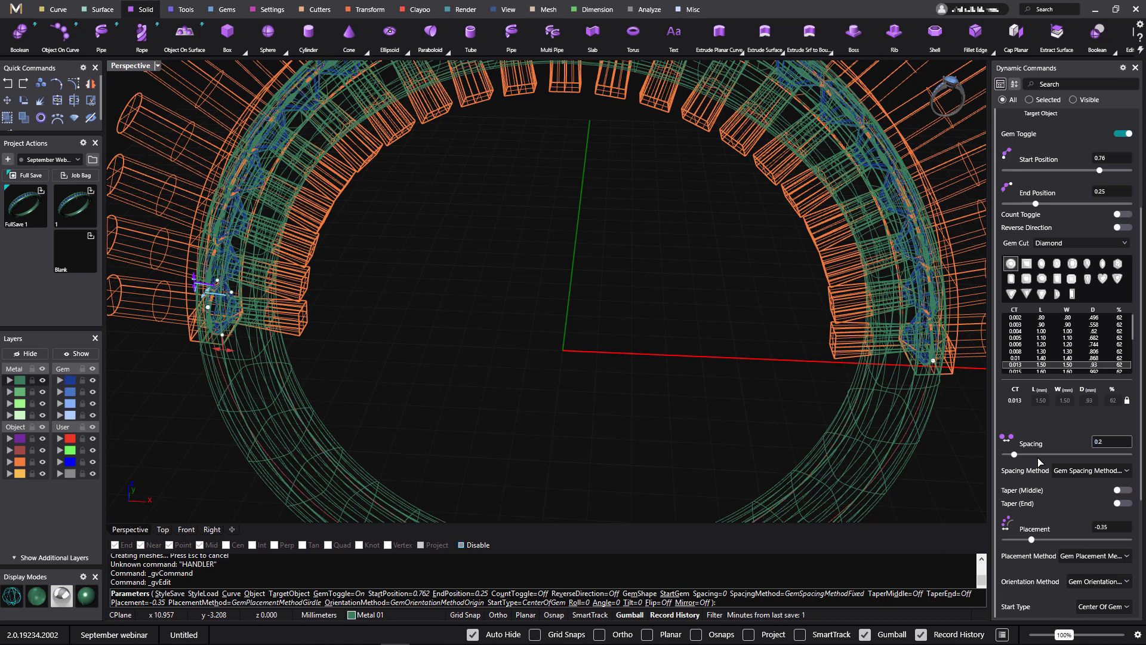
key("Return")
right_click_drag(542, 361, 426, 307)
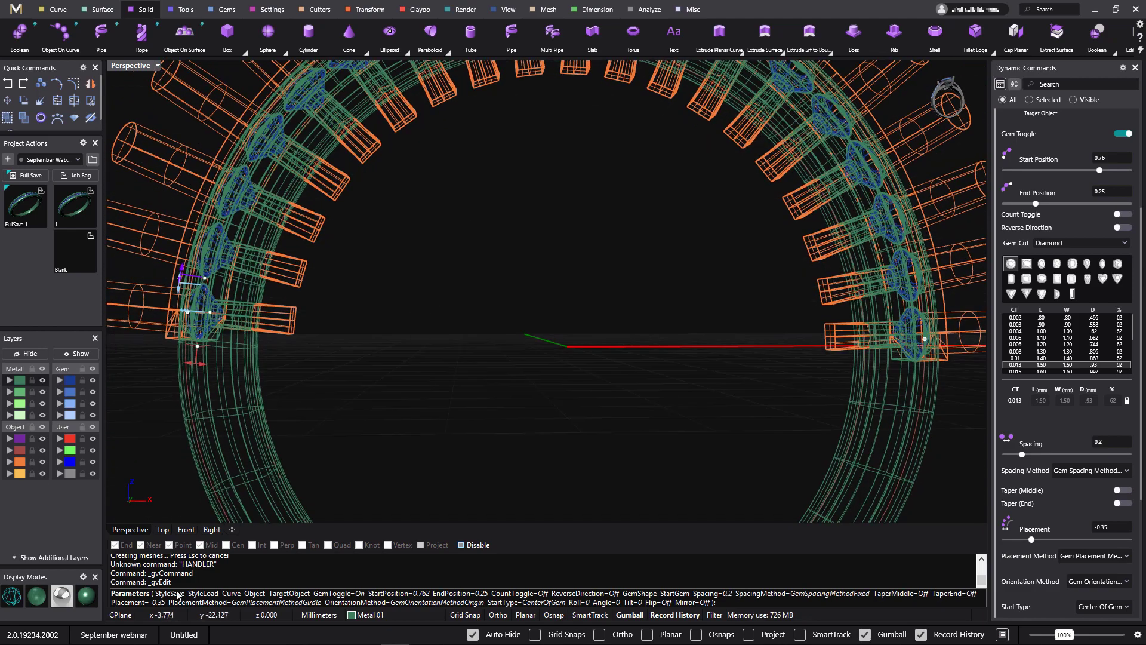
- Adjust the gems' start position to 0.757 in the Front view to center the row, and accept the edit
left_click(187, 530)
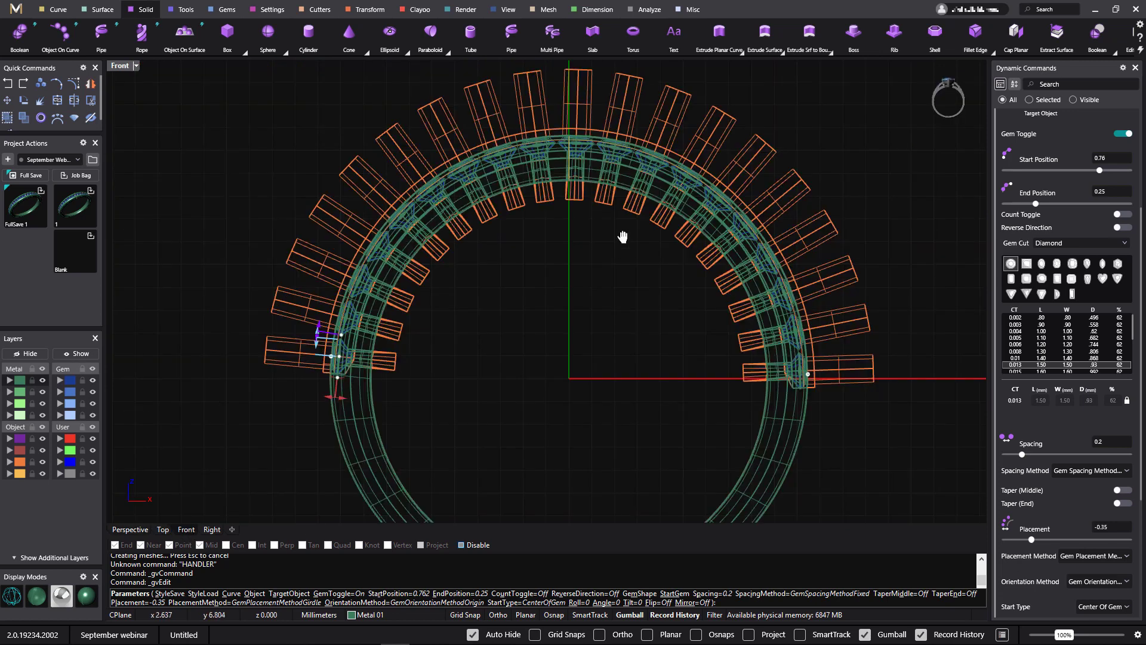
right_click_drag(621, 237, 545, 258)
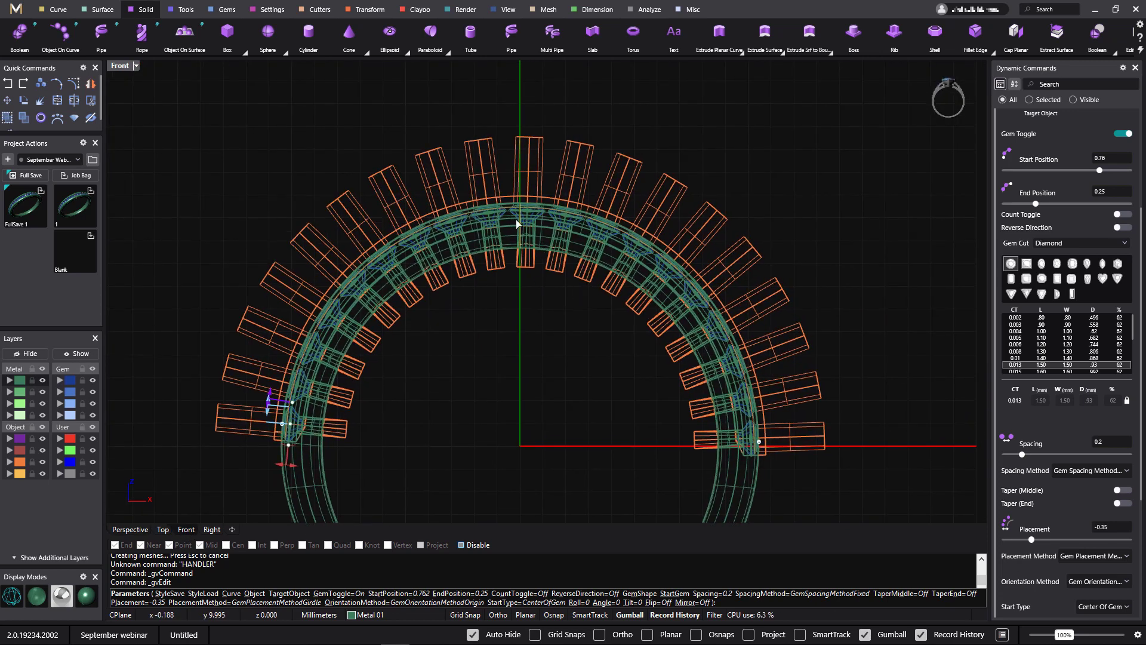
scroll(527, 209, "up", 5)
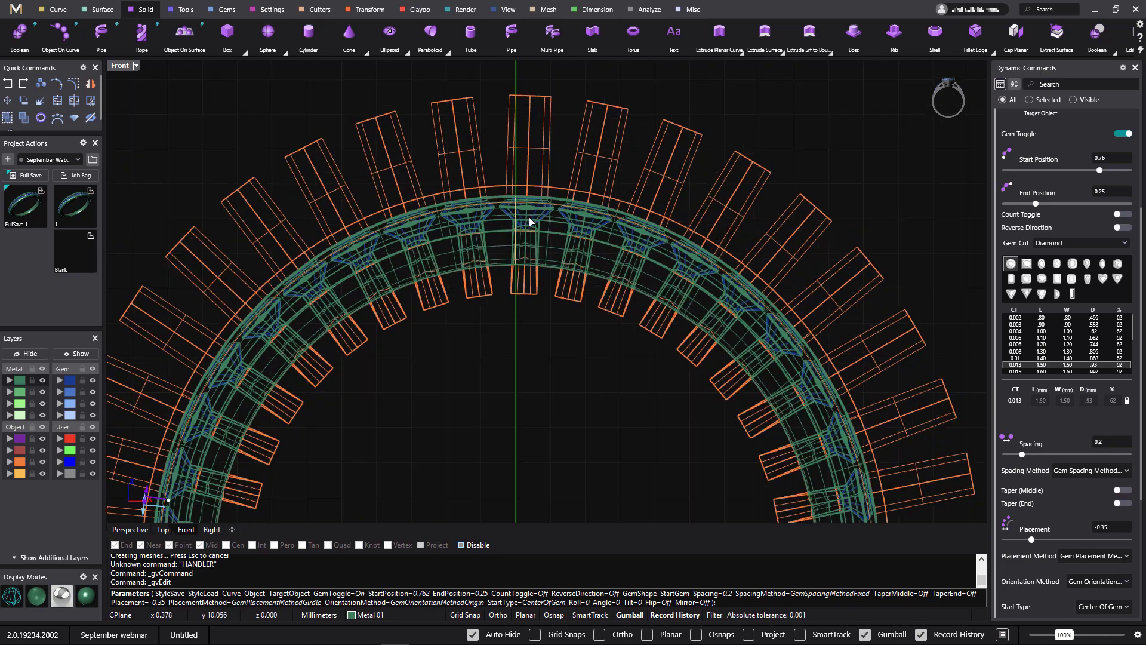
scroll(531, 222, "down", 7)
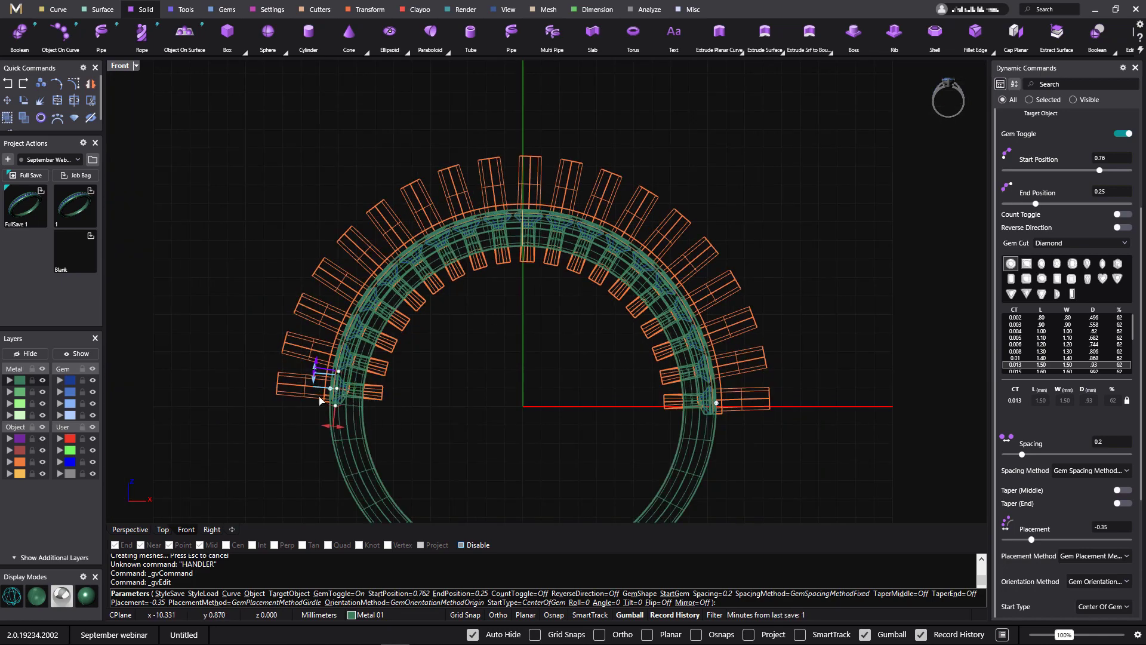
scroll(330, 395, "up", 2)
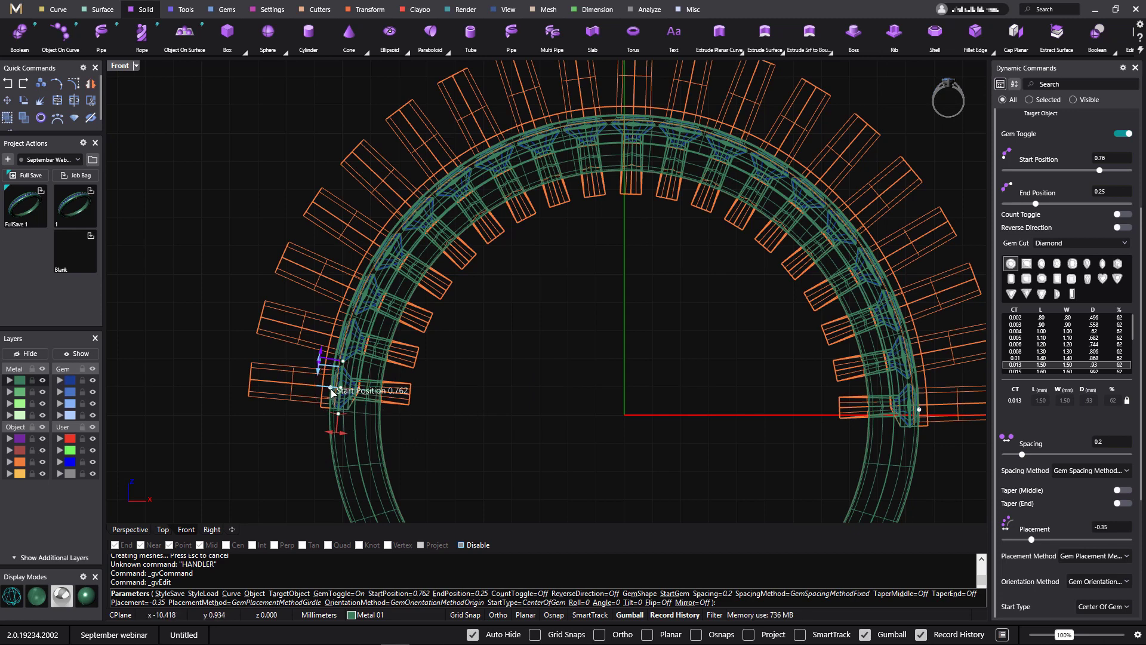
left_click_drag(330, 391, 329, 401)
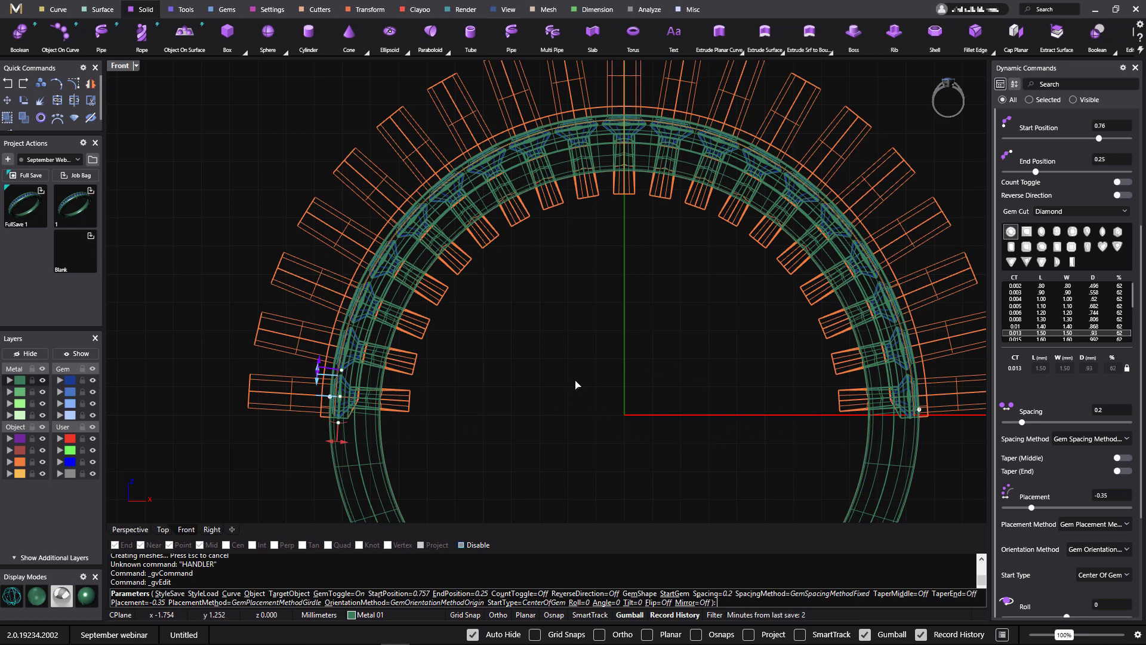
key("Return")
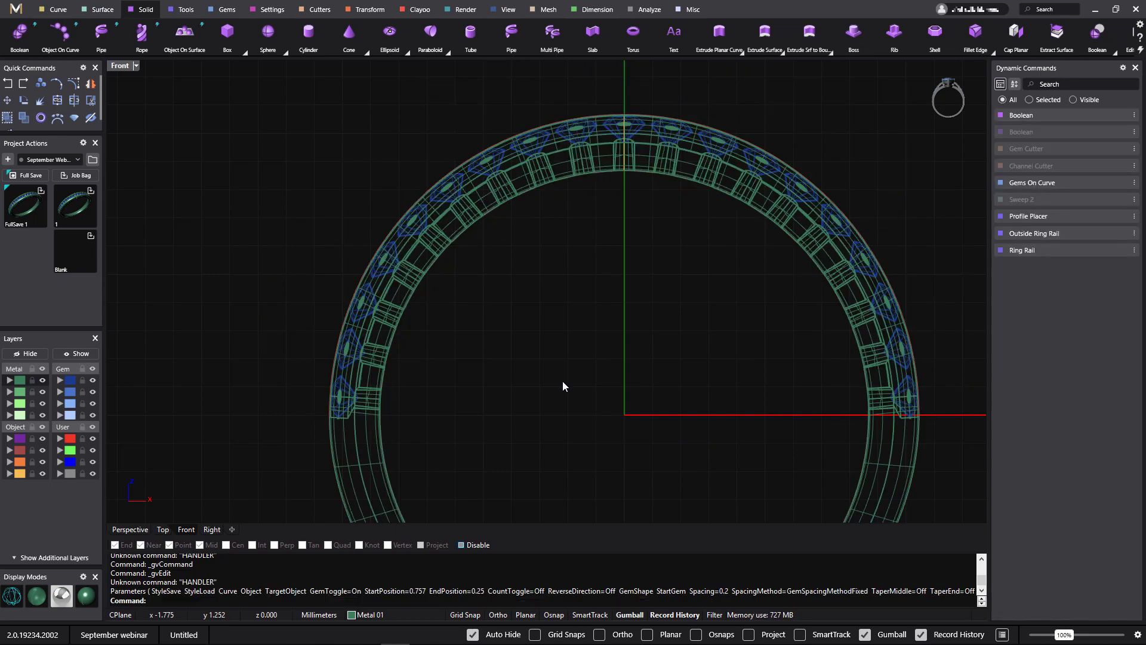
- Shade the Perspective view and examine the respaced stones, the updated channel and the azure openings from several angles
left_click(130, 530)
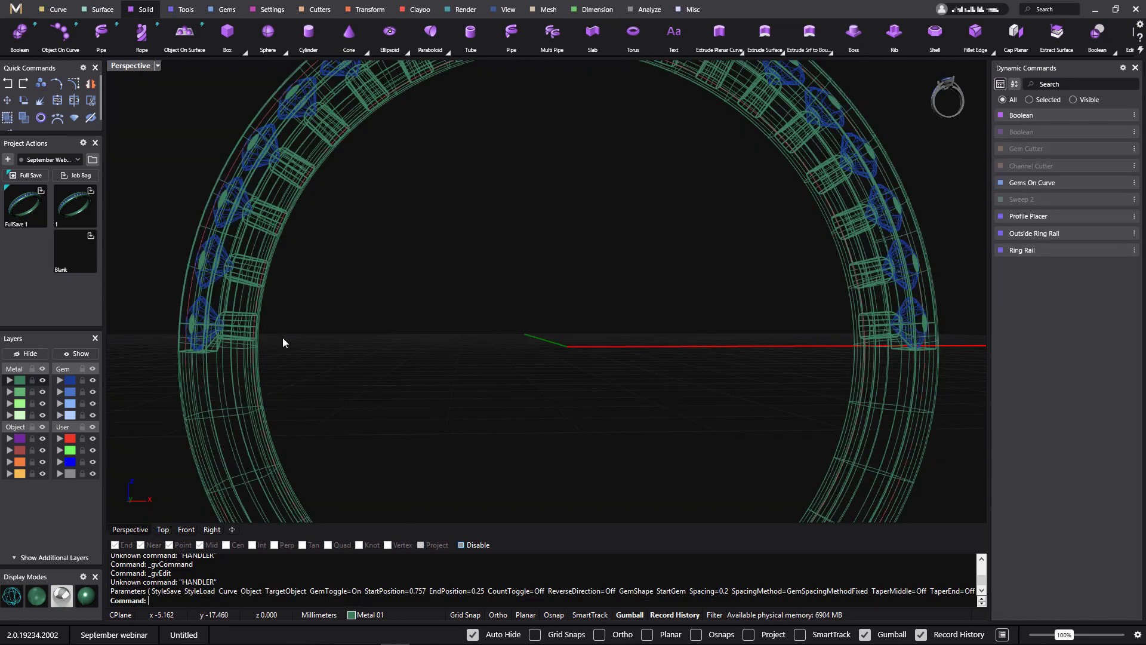
right_click_drag(281, 338, 430, 311)
left_click(86, 602)
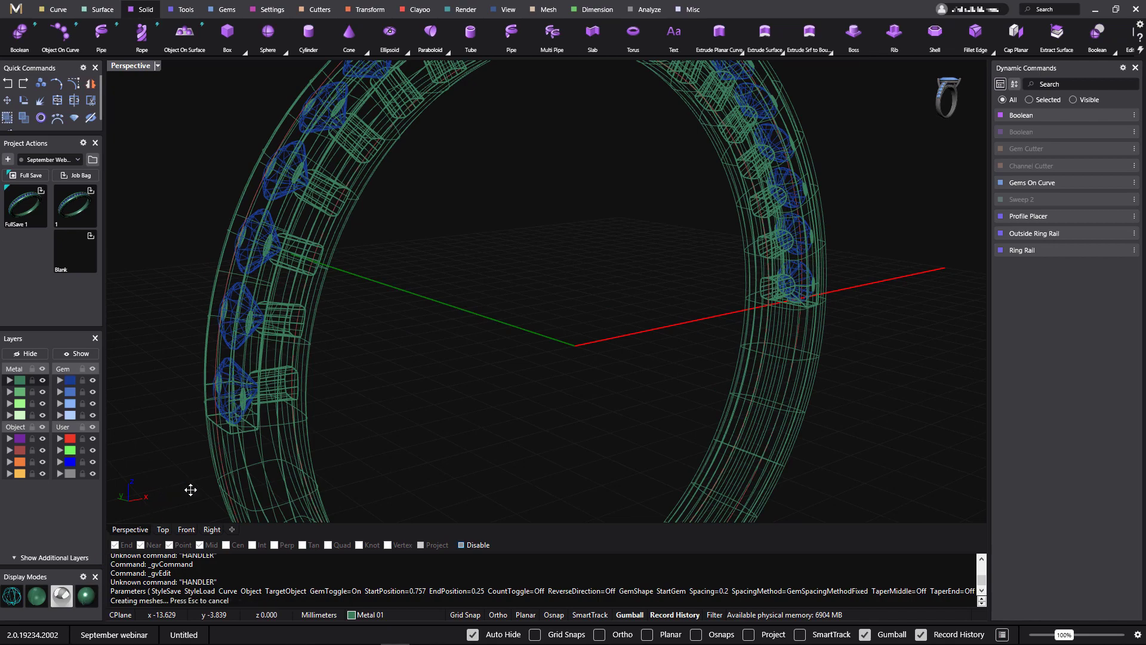
mouse_move(350, 356)
right_mouse_down()
mouse_move(440, 364)
mouse_move(458, 386)
mouse_move(453, 440)
mouse_move(402, 479)
mouse_move(352, 479)
mouse_move(325, 460)
mouse_move(339, 441)
right_mouse_up()
scroll(471, 402, "down", 3)
right_click_drag(536, 418, 553, 396)
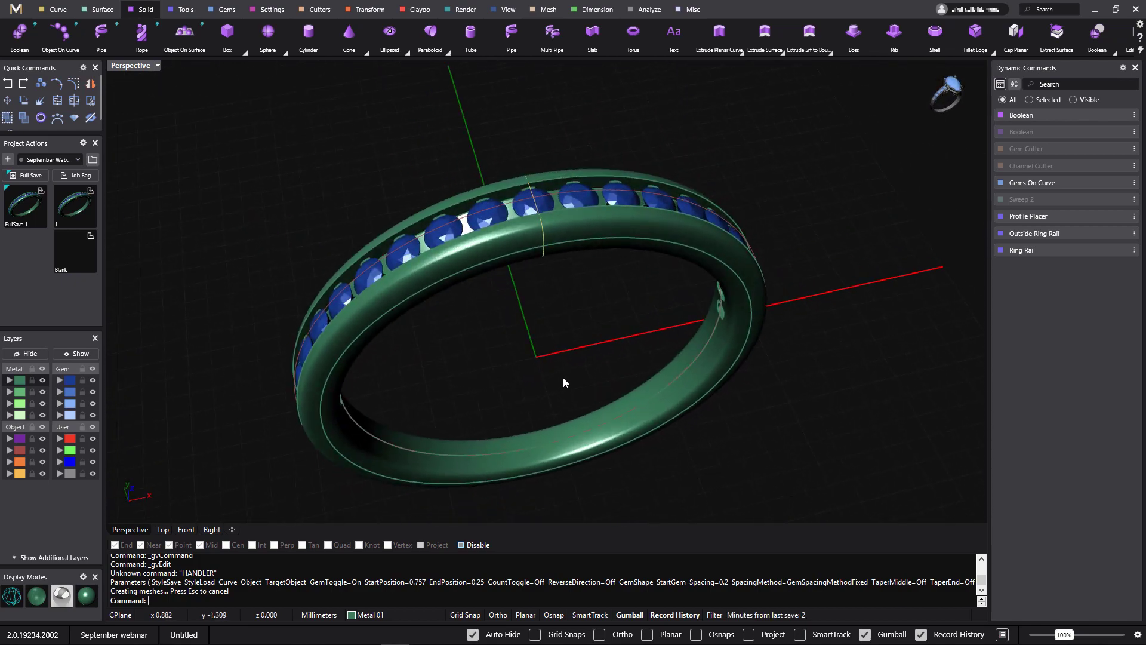
right_click_drag(467, 363, 552, 267)
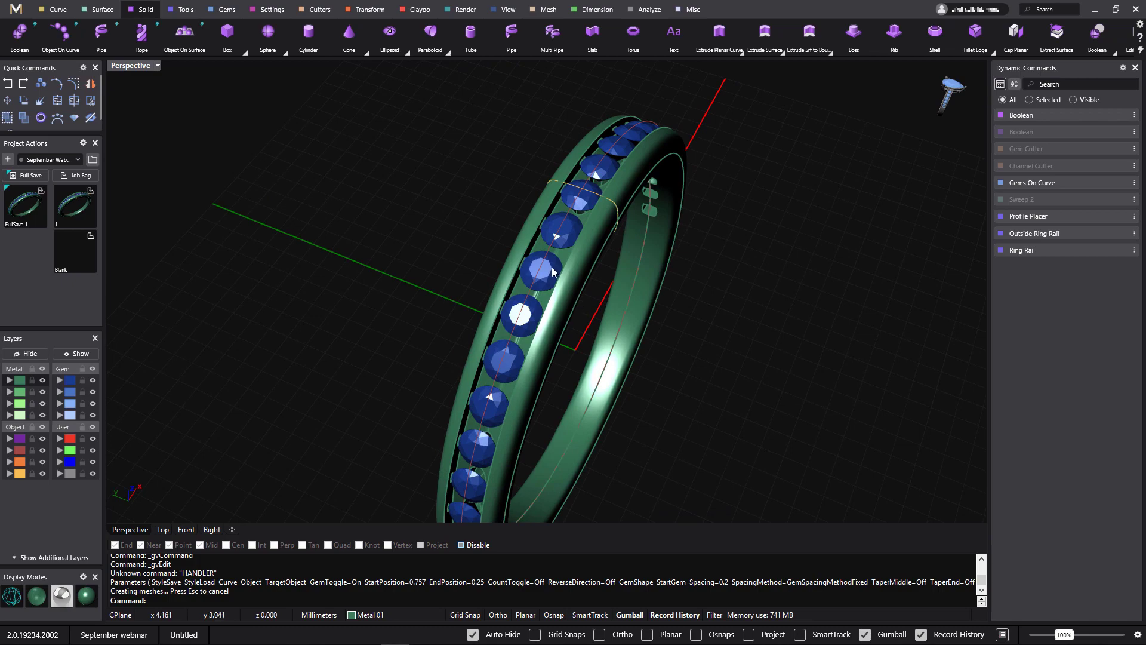
- Select the row of gems, add prongs to them with Prong Placer using the default settings, and accept the command
right_click(69, 381)
right_click_drag(381, 277, 376, 310)
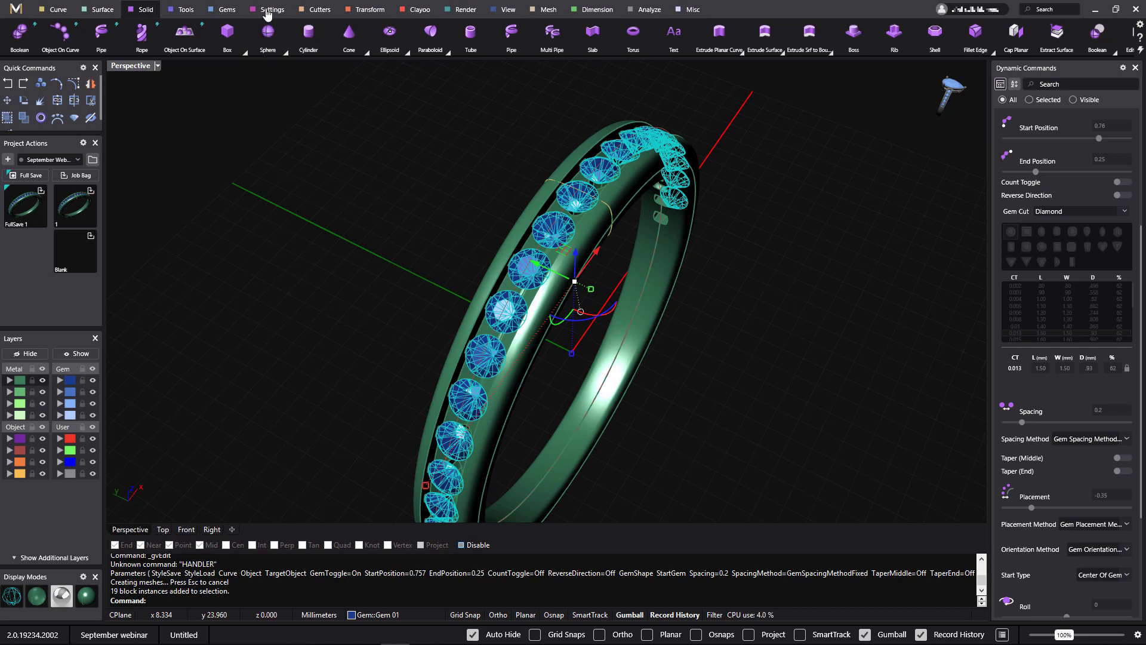
left_click(269, 9)
left_click(182, 36)
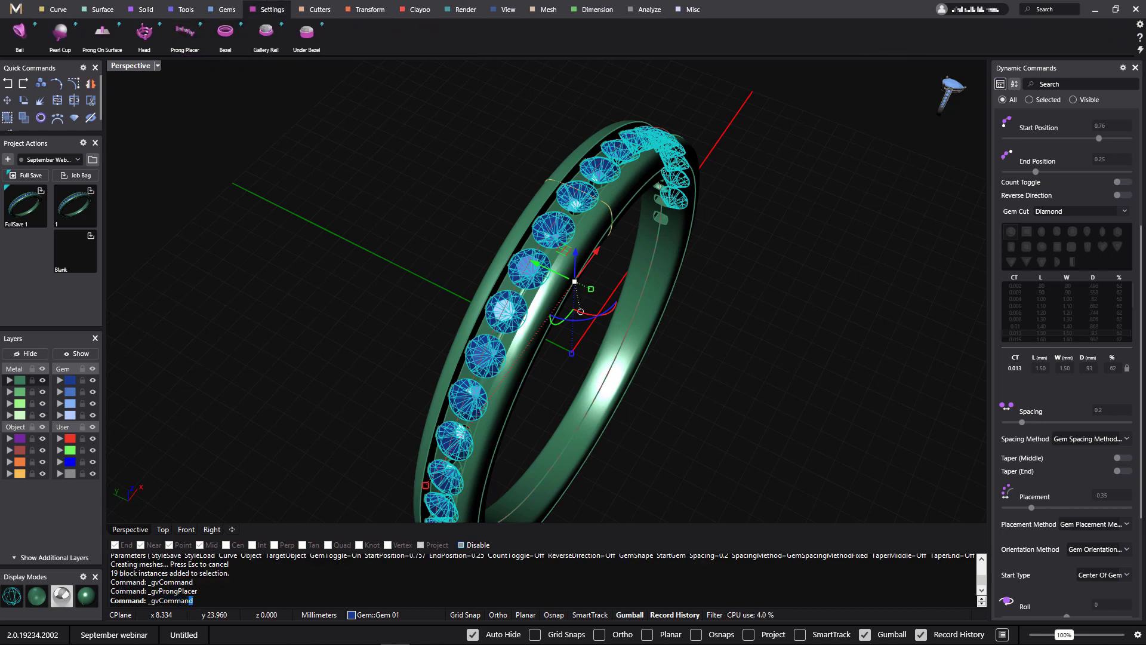
right_click_drag(500, 361, 158, 352)
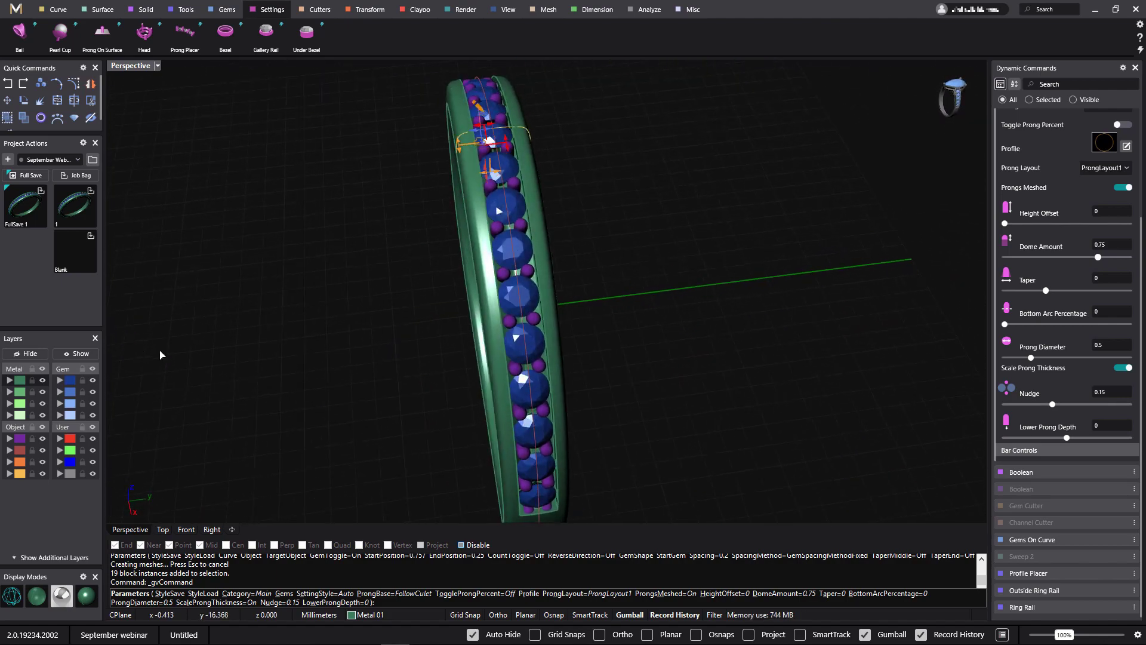
scroll(534, 223, "up", 5)
scroll(534, 219, "up", 5)
right_click(668, 280)
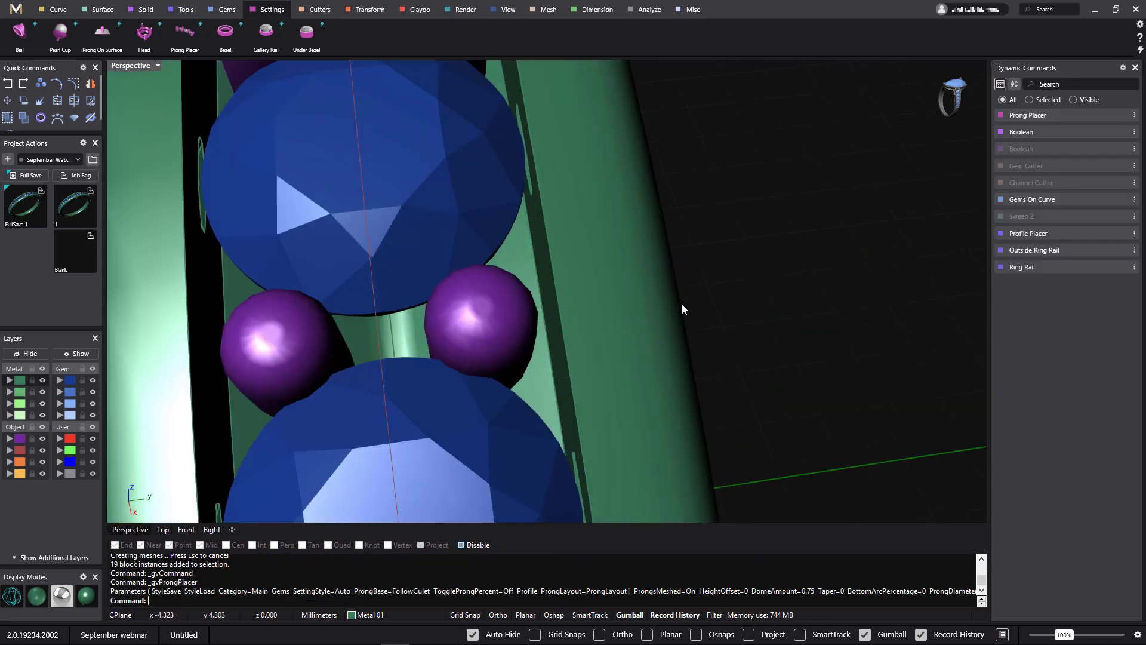
- Open Prong Placer for editing and set the prong diameter to 0.6
left_click(1104, 117)
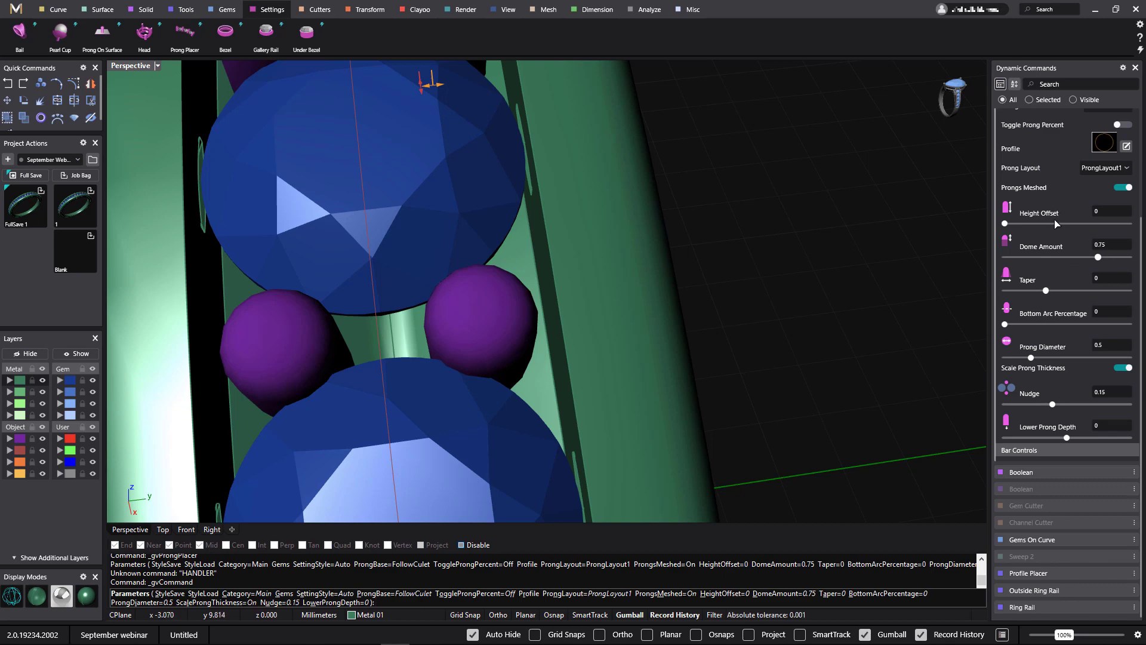
scroll(1071, 236, "up", 3)
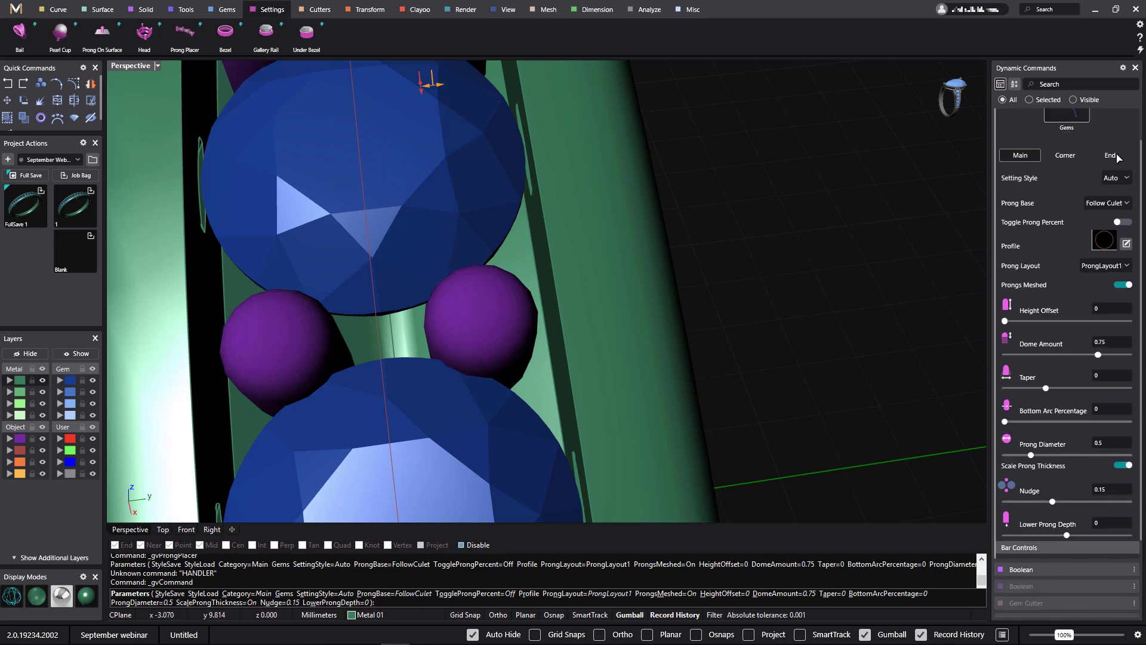
scroll(1061, 319, "down", 1)
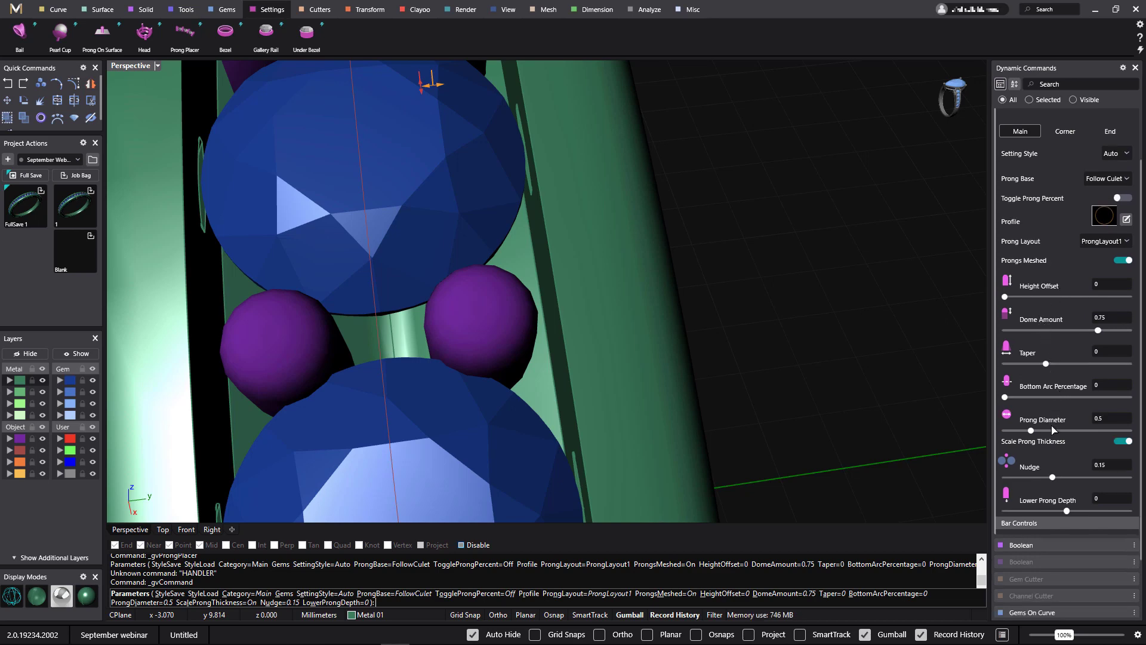
left_click(1117, 420)
type("0.")
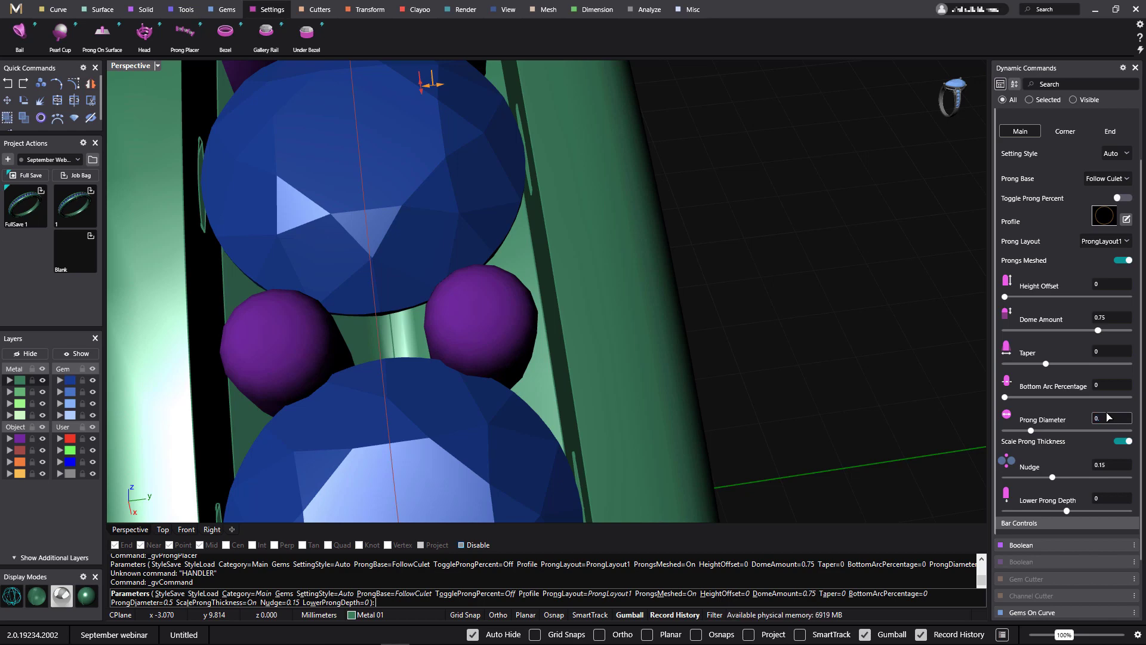
key("Return")
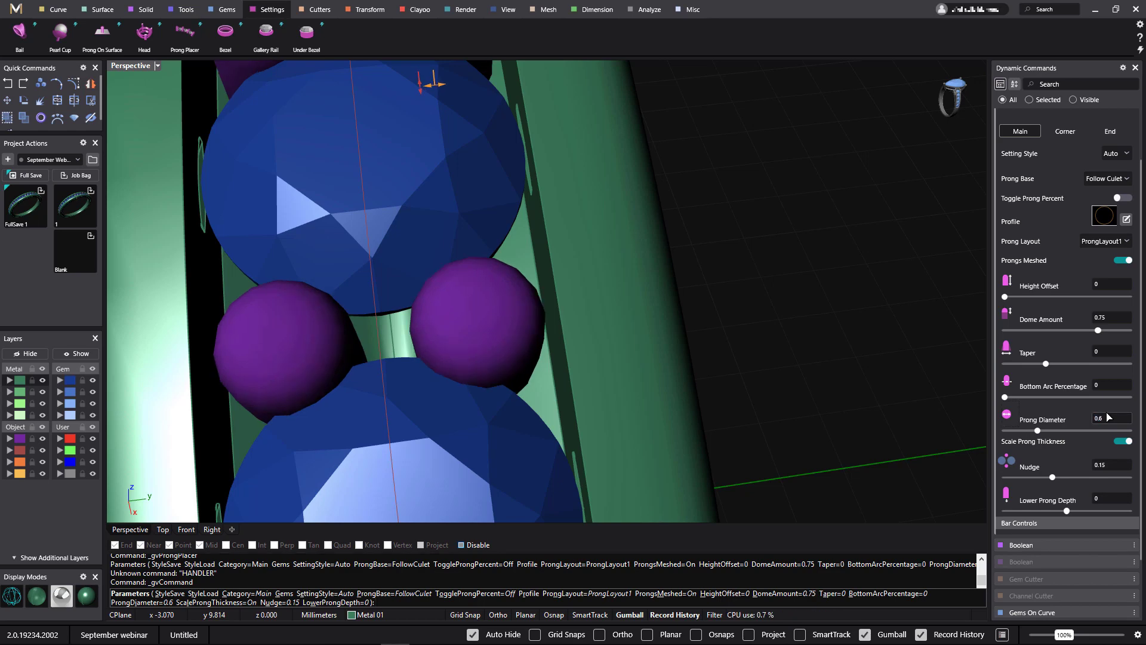
scroll(768, 443, "down", 5)
- Set the nudge of the main prongs to 0.08 so they sit closer to the channel walls
right_click_drag(770, 387, 674, 379)
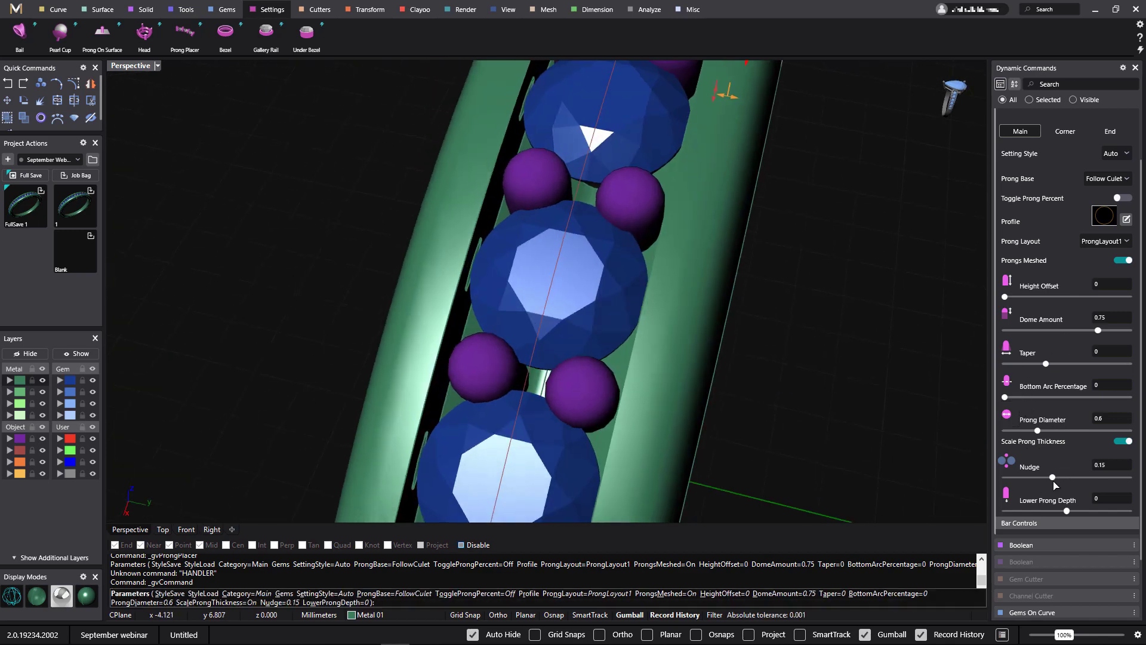
right_click_drag(862, 465, 826, 438)
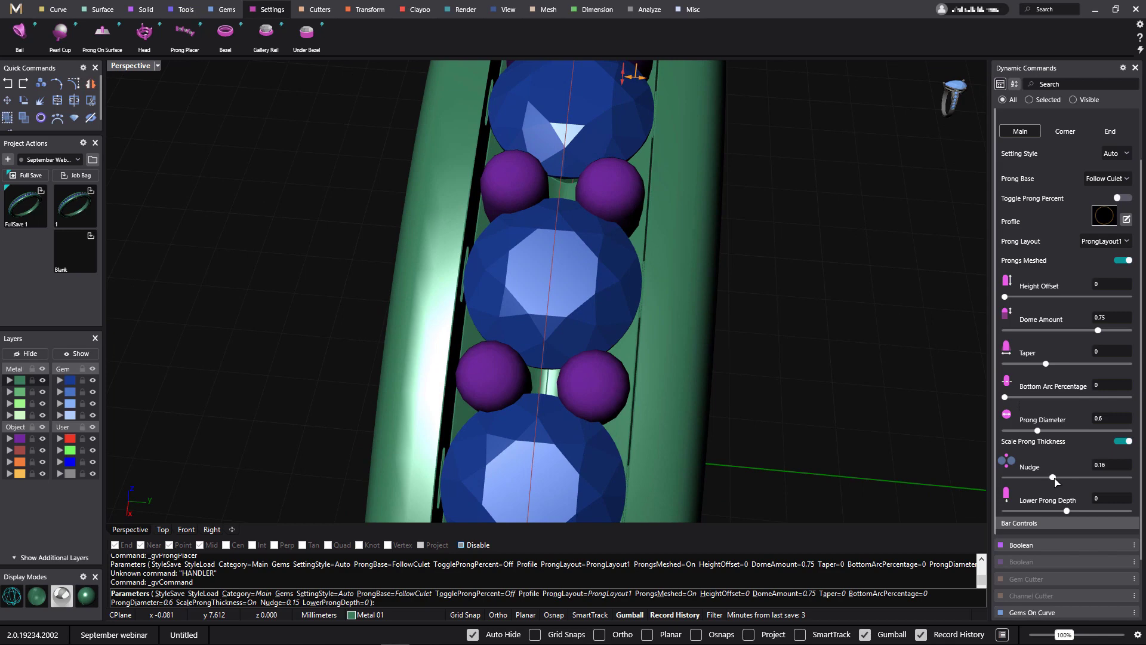
mouse_move(1055, 481)
left_mouse_down()
mouse_move(1039, 479)
mouse_move(1051, 481)
left_mouse_up()
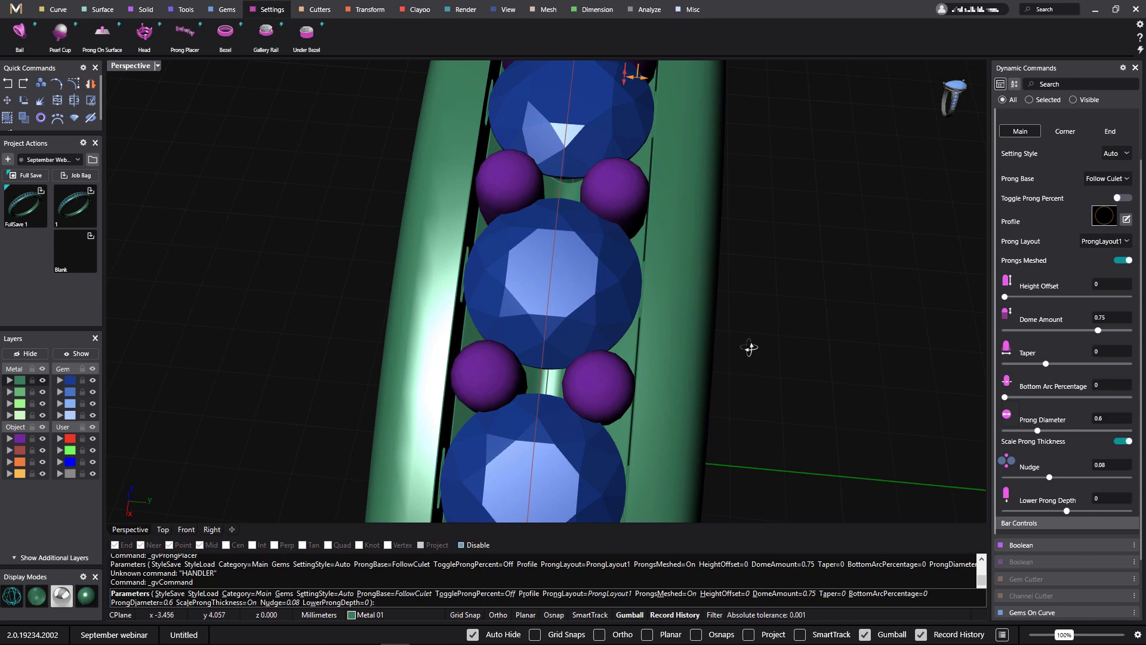
right_click_drag(750, 346, 723, 421)
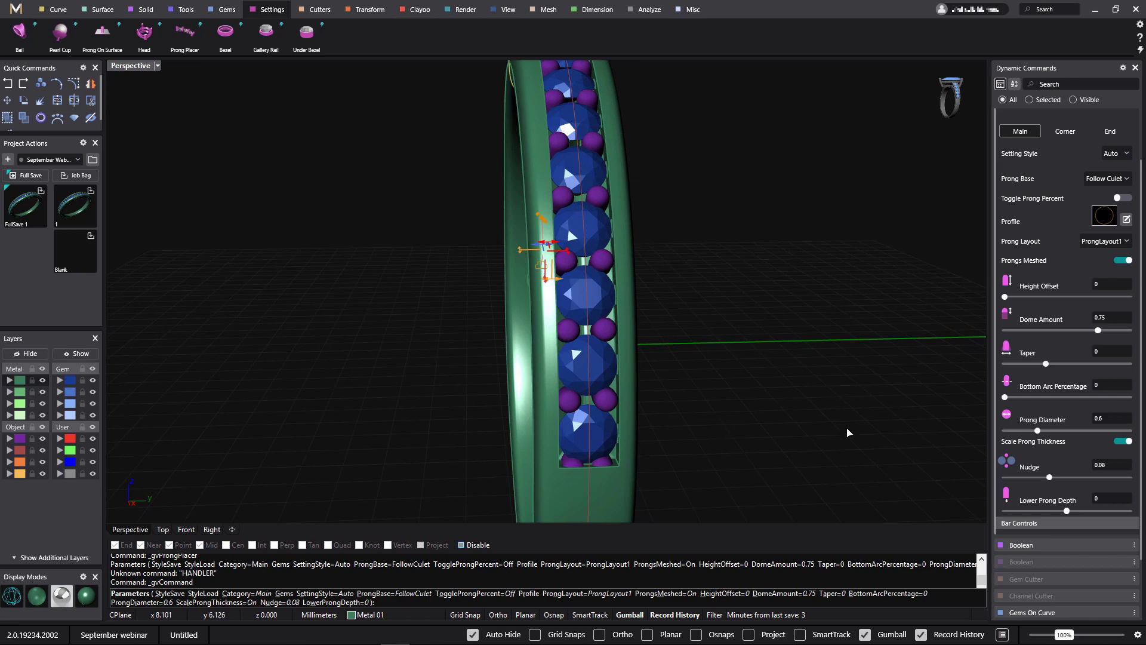
- Set the nudge of the end prongs to 0.04 and accept the Prong Placer edit
left_click(1112, 134)
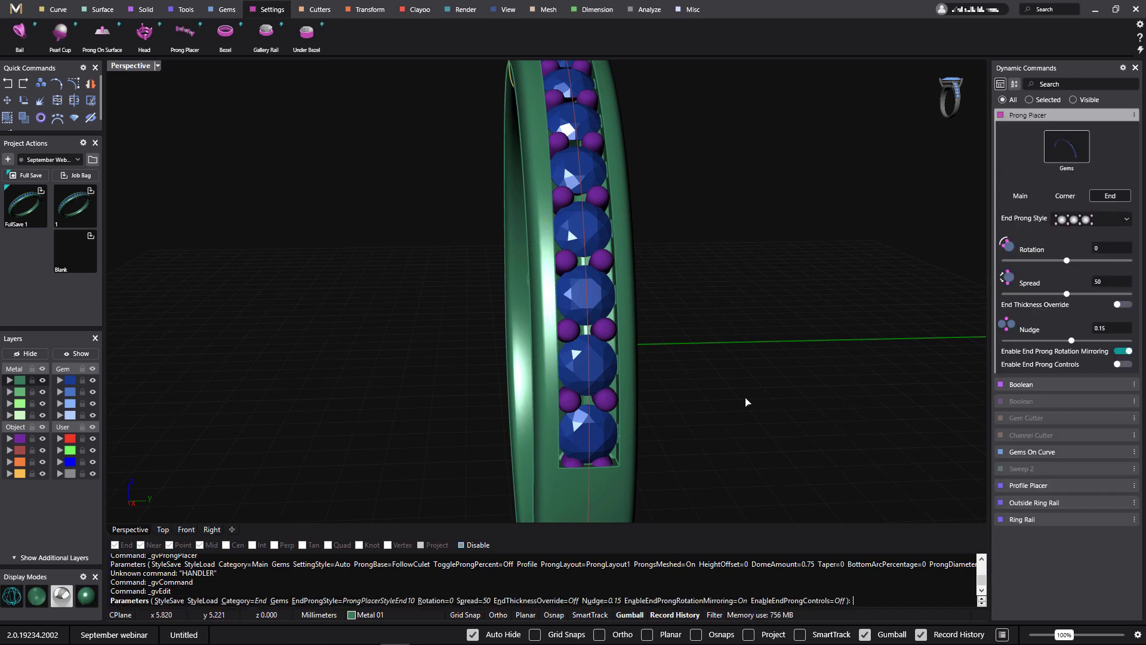
right_click_drag(747, 402, 699, 382)
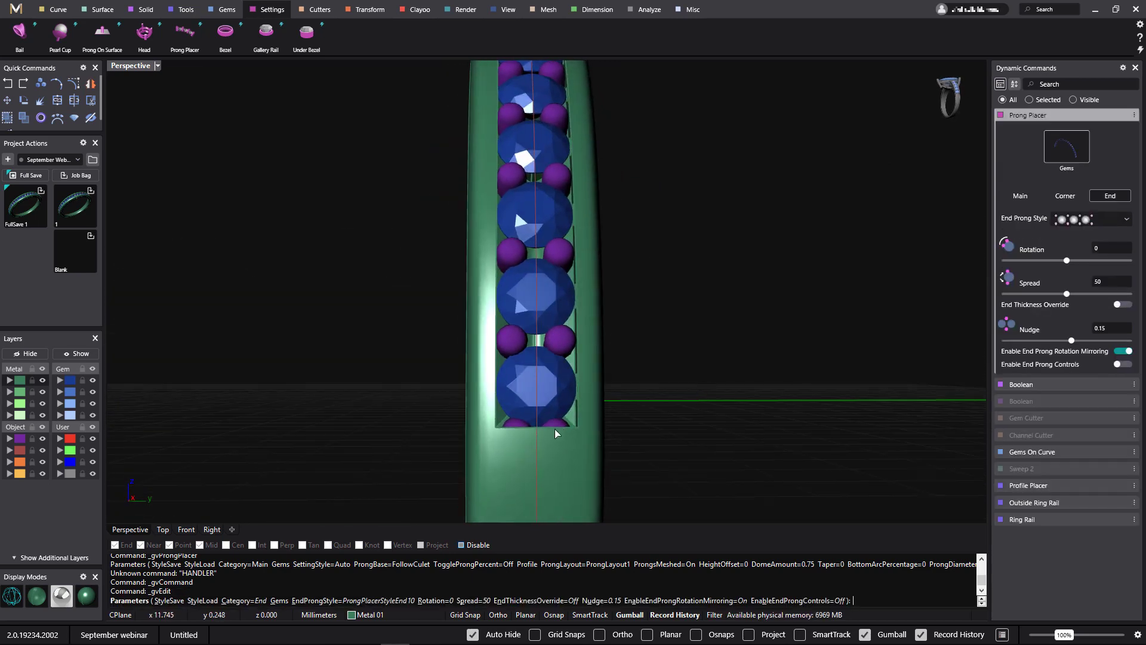
scroll(555, 421, "up", 5)
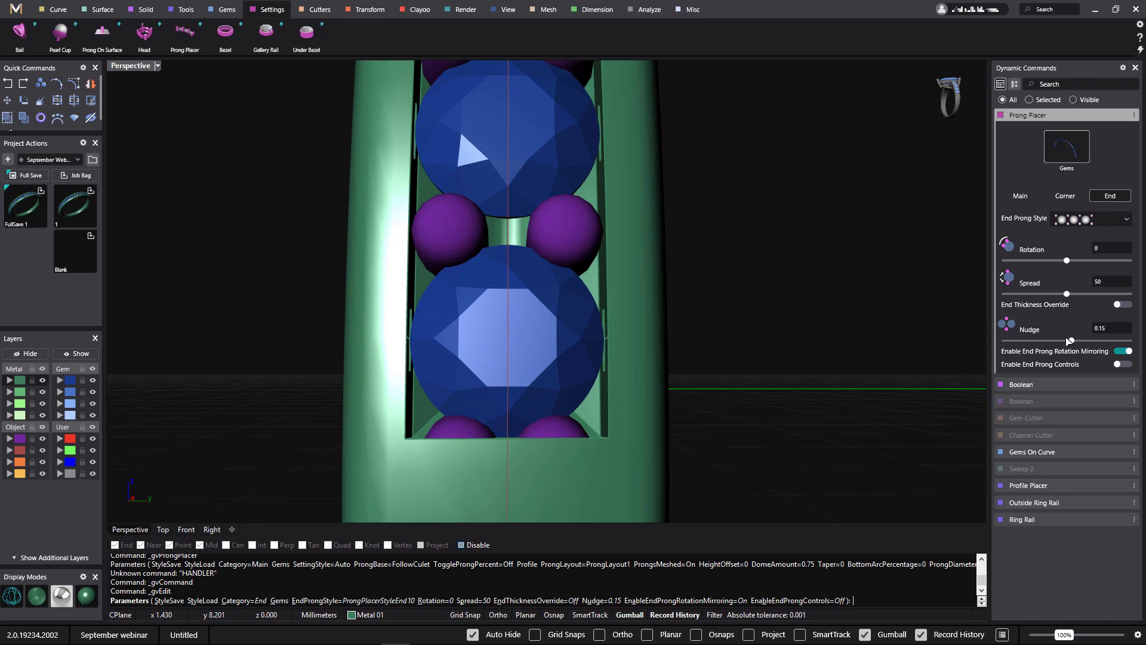
mouse_move(1075, 340)
left_mouse_down()
mouse_move(1046, 340)
mouse_move(1070, 339)
left_mouse_up()
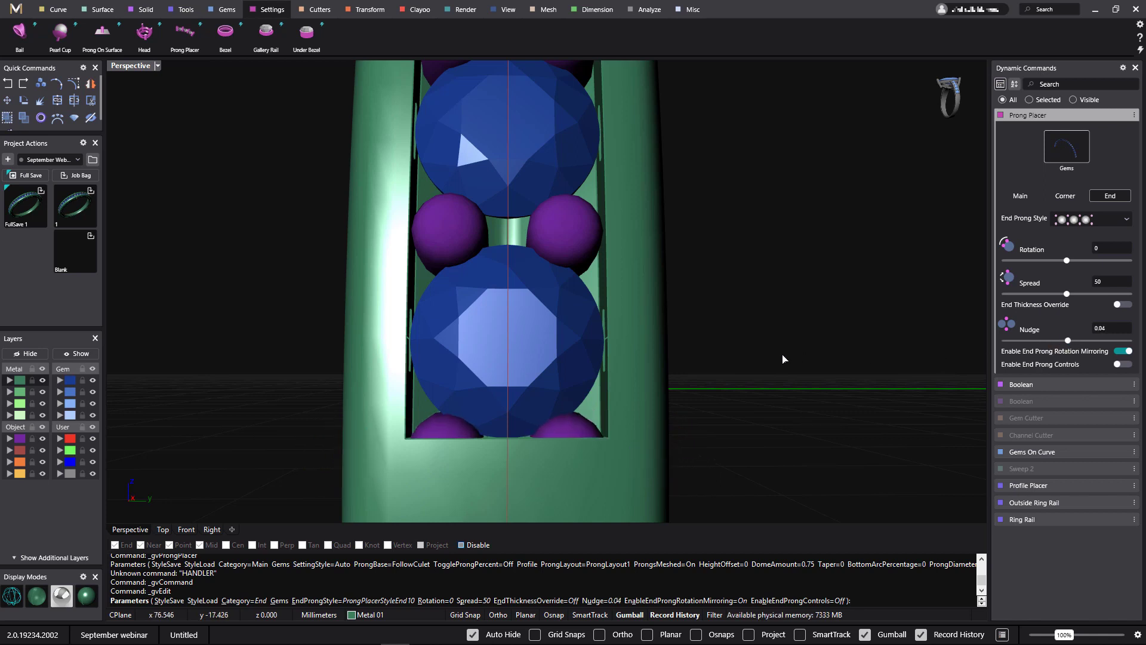
right_click_drag(773, 365, 607, 434)
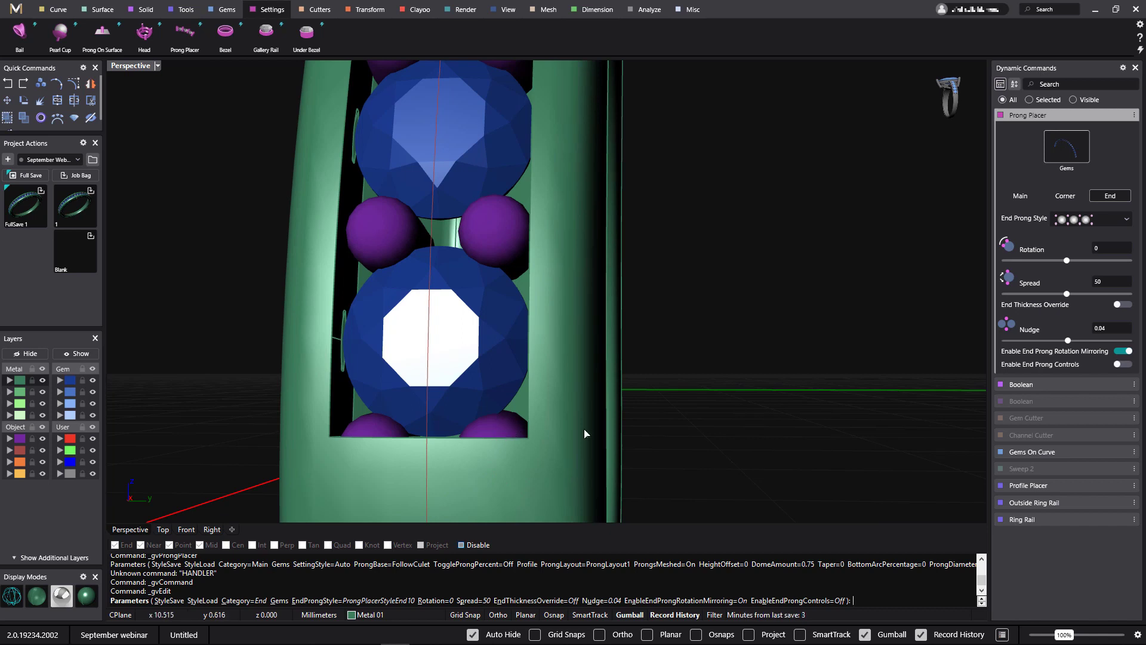
key("Return")
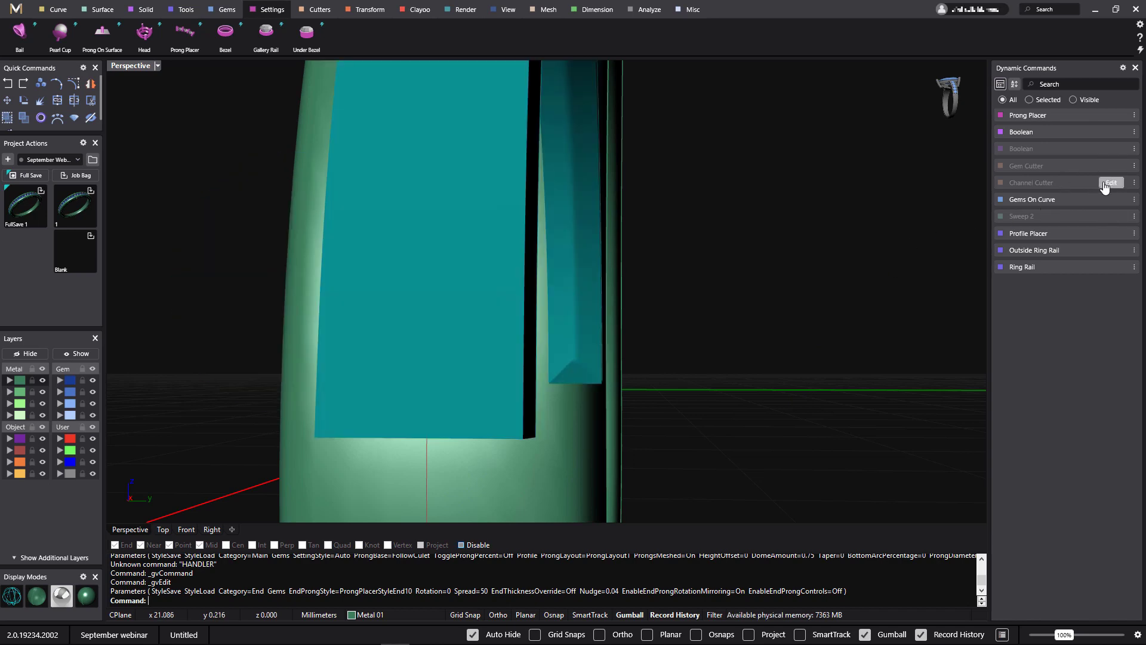
- Open Channel Cutter for editing and display the model in wireframe at the start end of the channel
left_click(1106, 183)
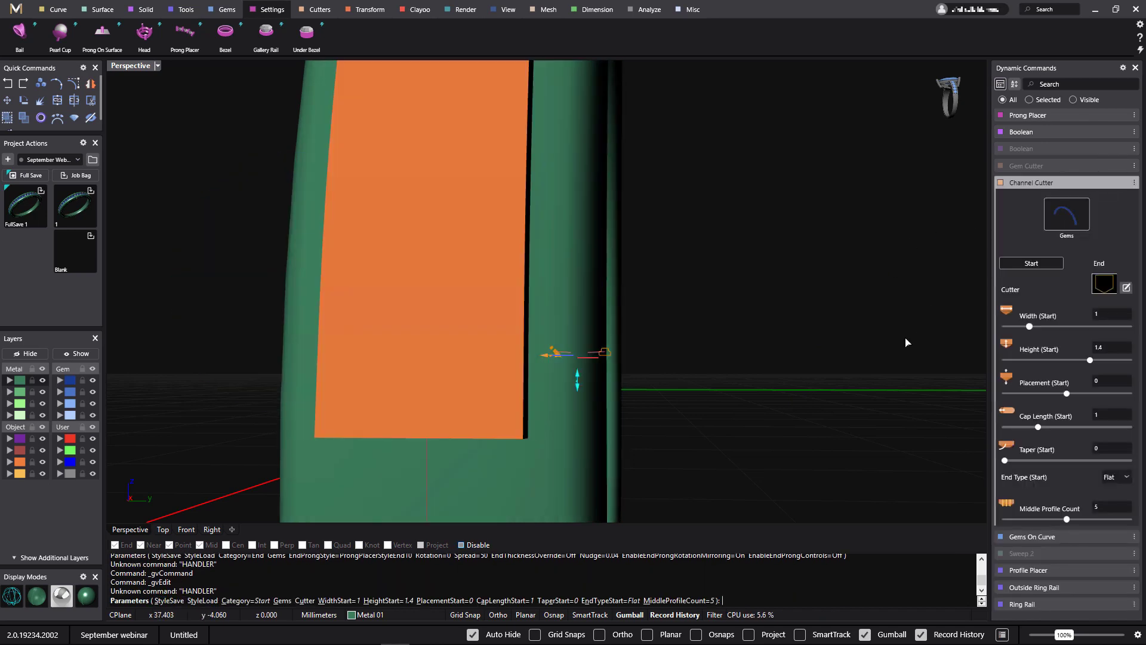
right_click_drag(904, 341, 741, 338)
scroll(741, 337, "down", 5)
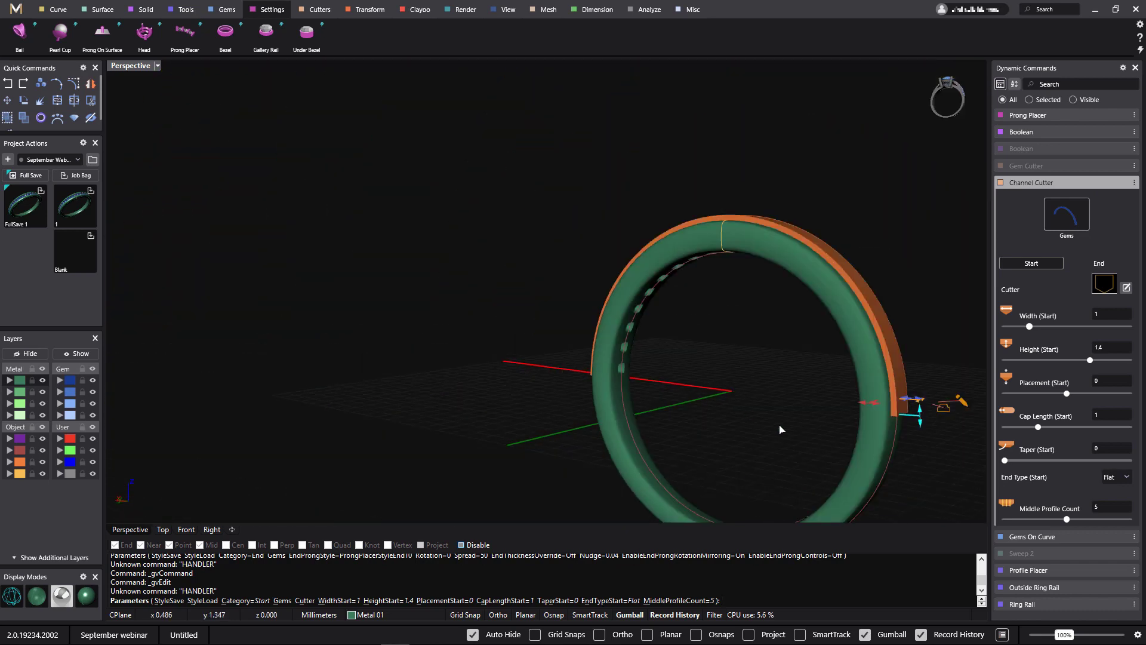
right_click_drag(757, 432, 529, 386, "shift")
right_click_drag(529, 386, 719, 381)
scroll(543, 364, "up", 7)
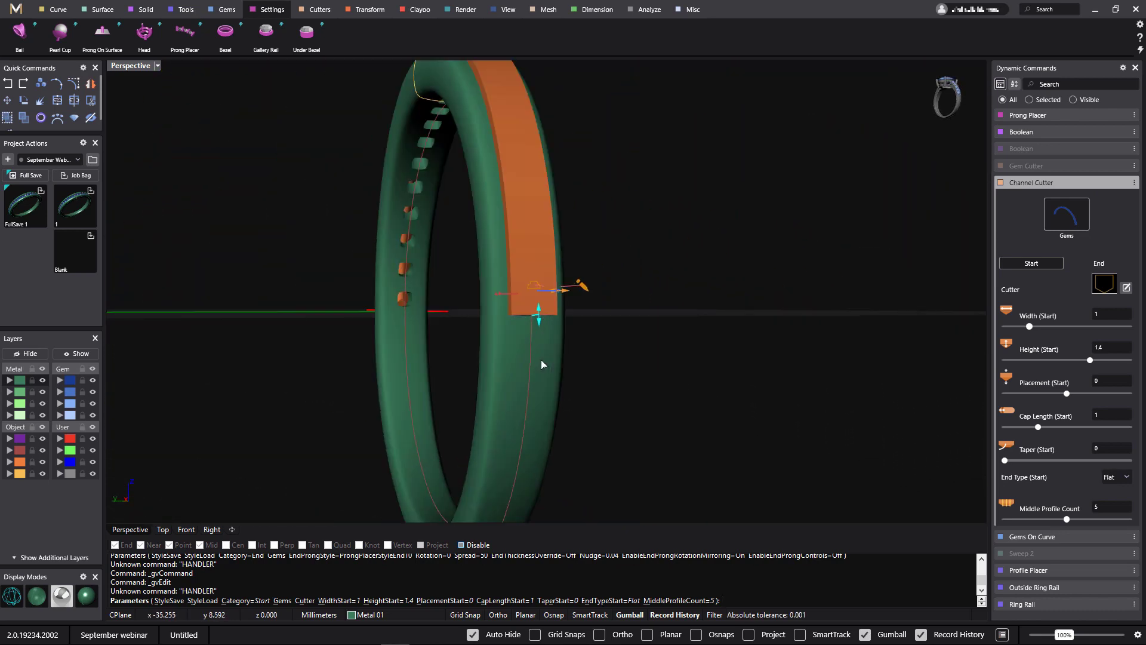
right_click_drag(650, 355, 535, 358)
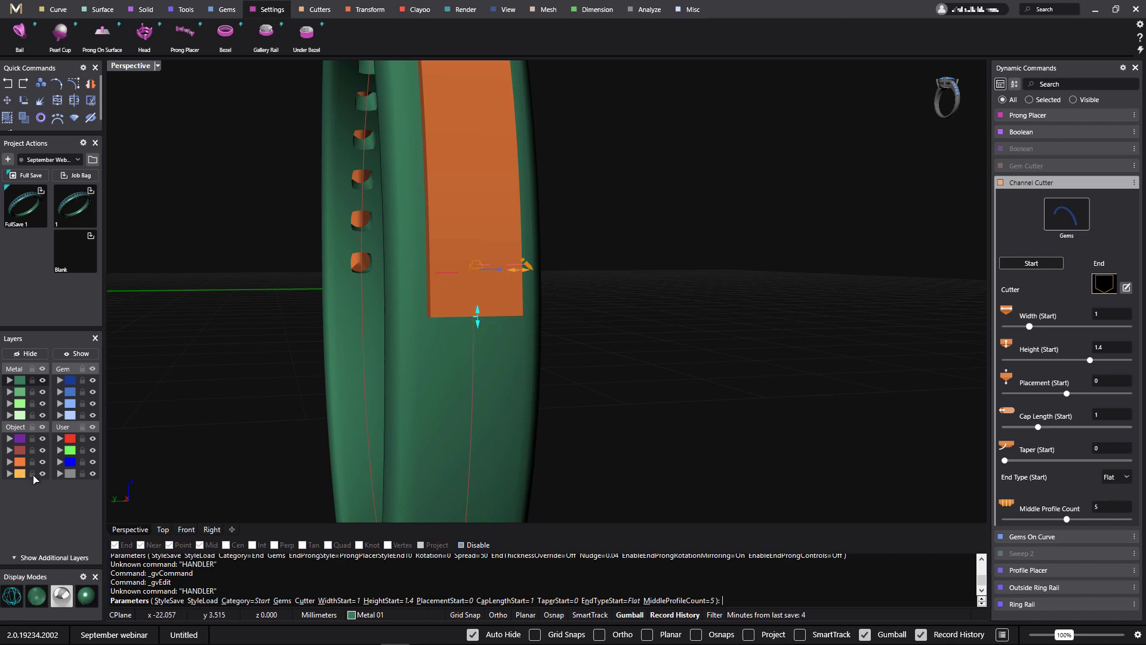
left_click(12, 596)
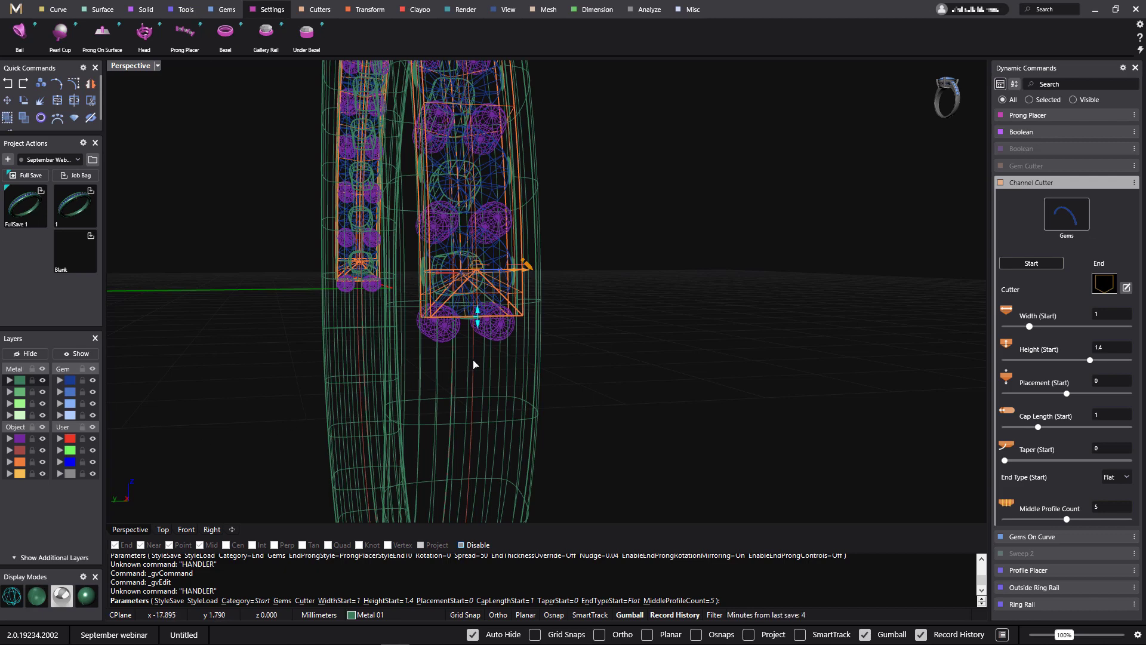
- Lengthen the channel cutter's start cap to 1.5 mm so it takes in the end prongs, and accept the edit
right_click_drag(474, 360, 448, 366)
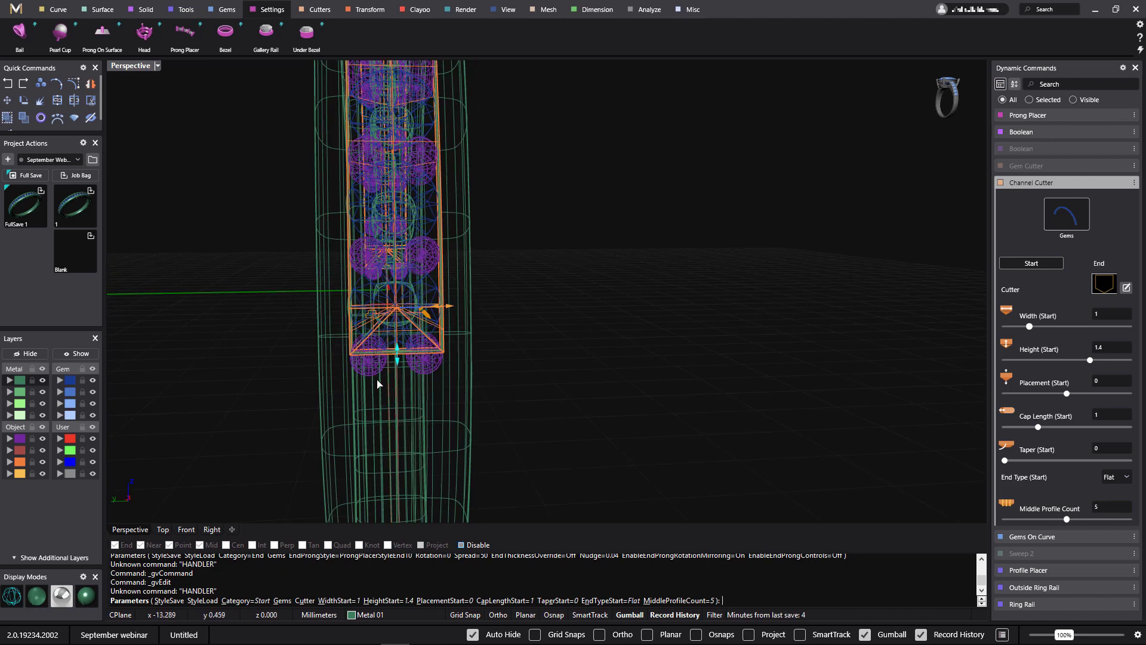
scroll(379, 382, "up", 2)
left_click_drag(408, 350, 415, 377)
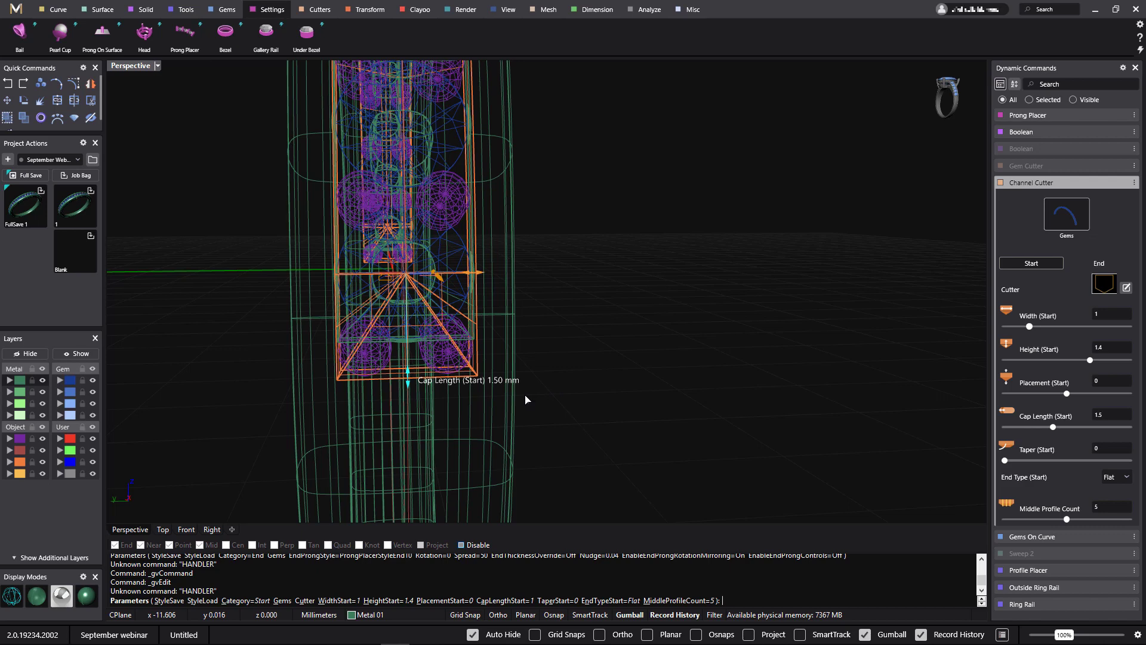
key("Return")
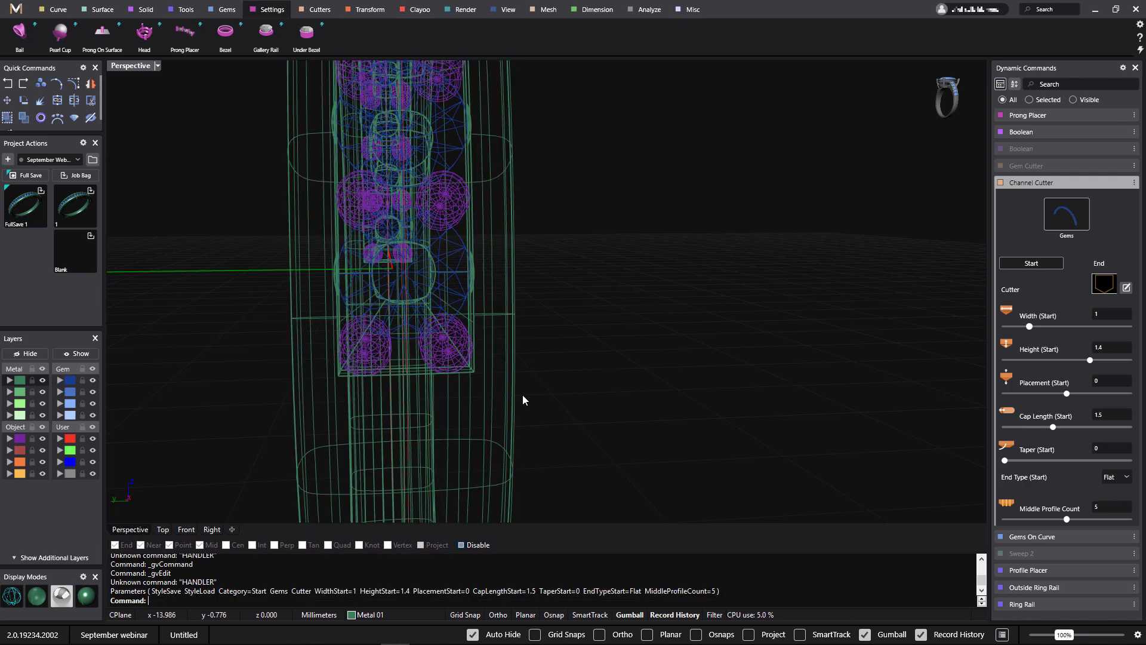
- Return the Perspective view to shaded display and examine the prongs and the lengthened channel from several angles
left_click(92, 598)
scroll(425, 382, "down", 7)
mouse_move(425, 385)
right_mouse_down()
mouse_move(655, 411)
mouse_move(649, 463)
right_mouse_up()
right_click_drag(650, 475, 471, 421)
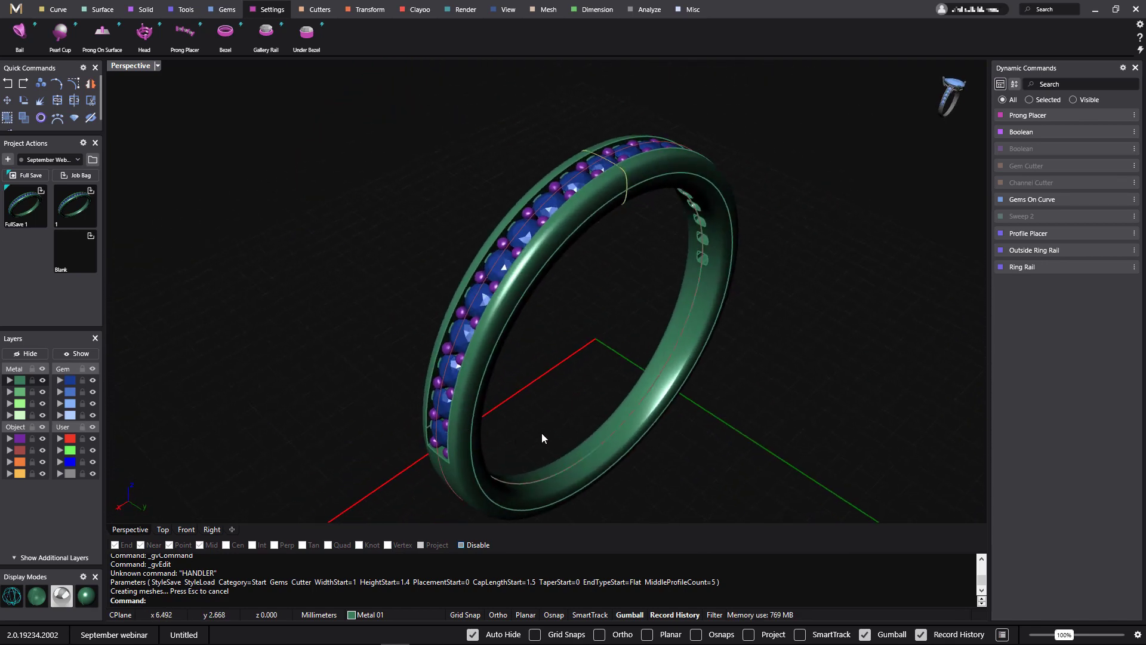
right_click_drag(513, 352, 590, 380)
mouse_move(690, 352)
right_mouse_down()
mouse_move(673, 338)
mouse_move(683, 339)
right_mouse_up()
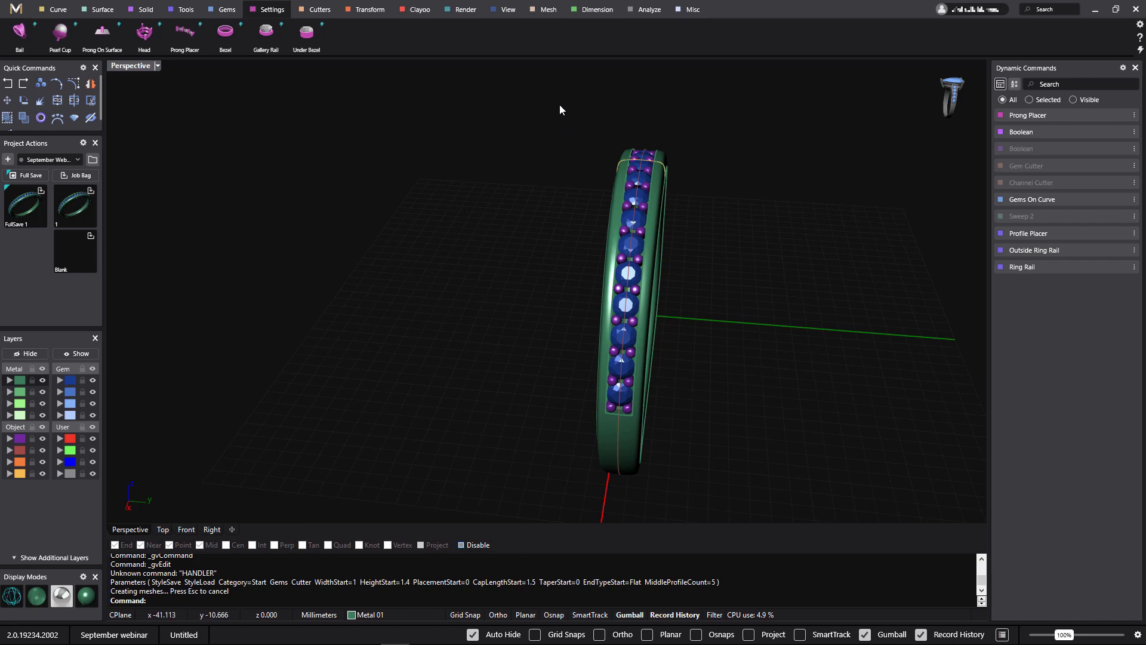
- Select the whole ring with its gems and prongs, and export it as a new version in the project
left_click_drag(504, 102, 757, 484)
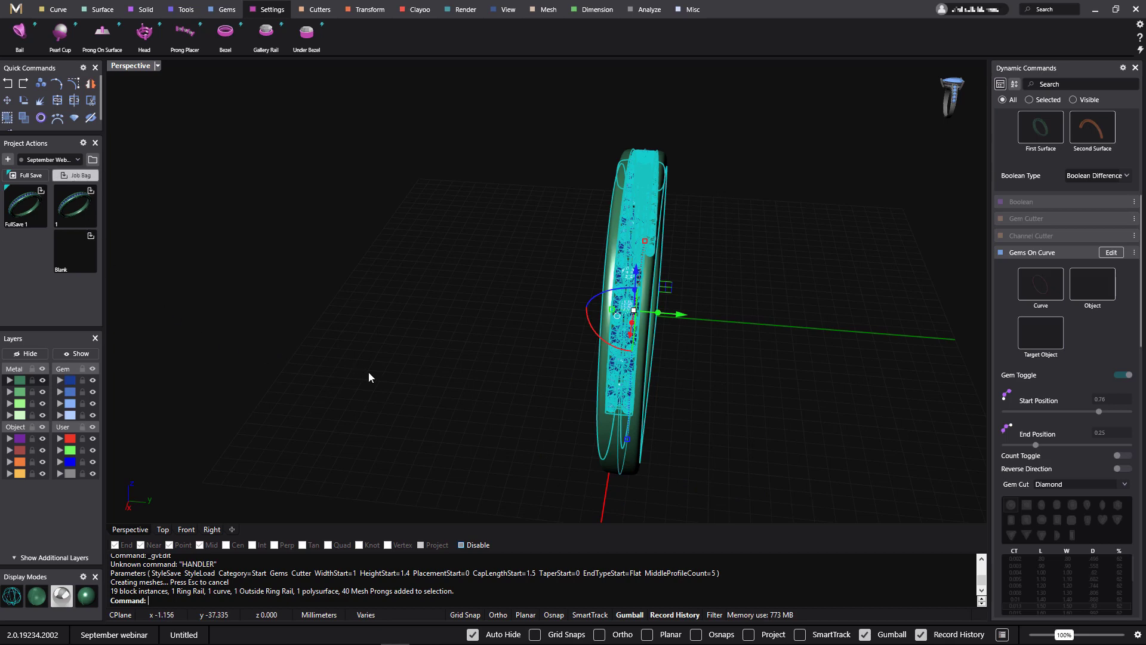
key("ctrl+m")
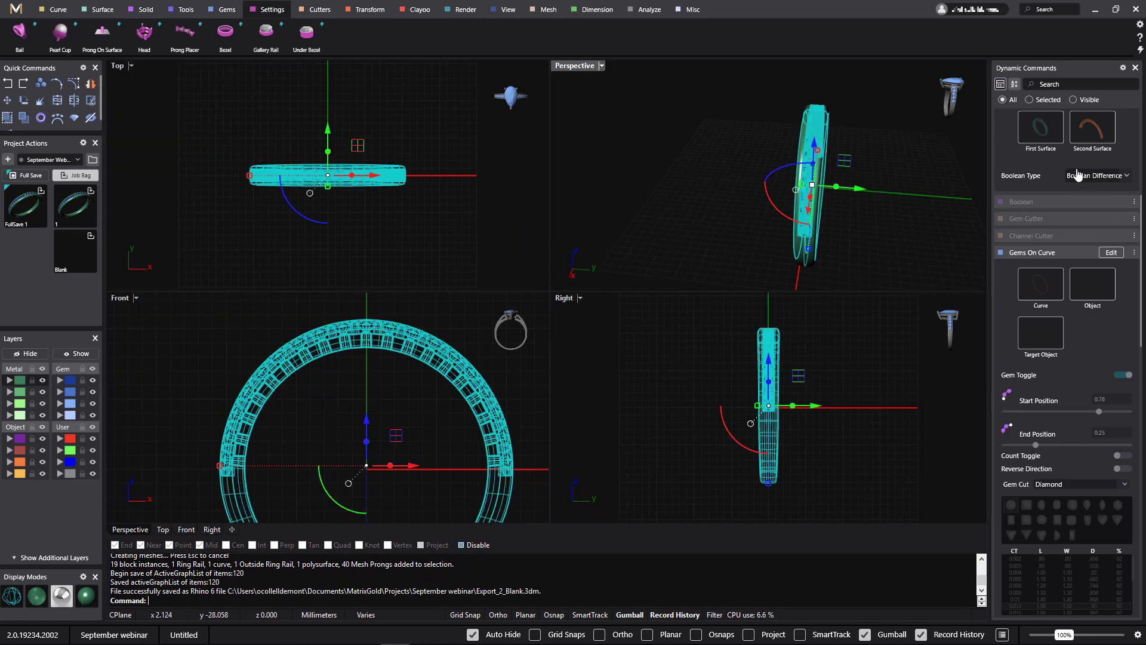
left_click(329, 300)
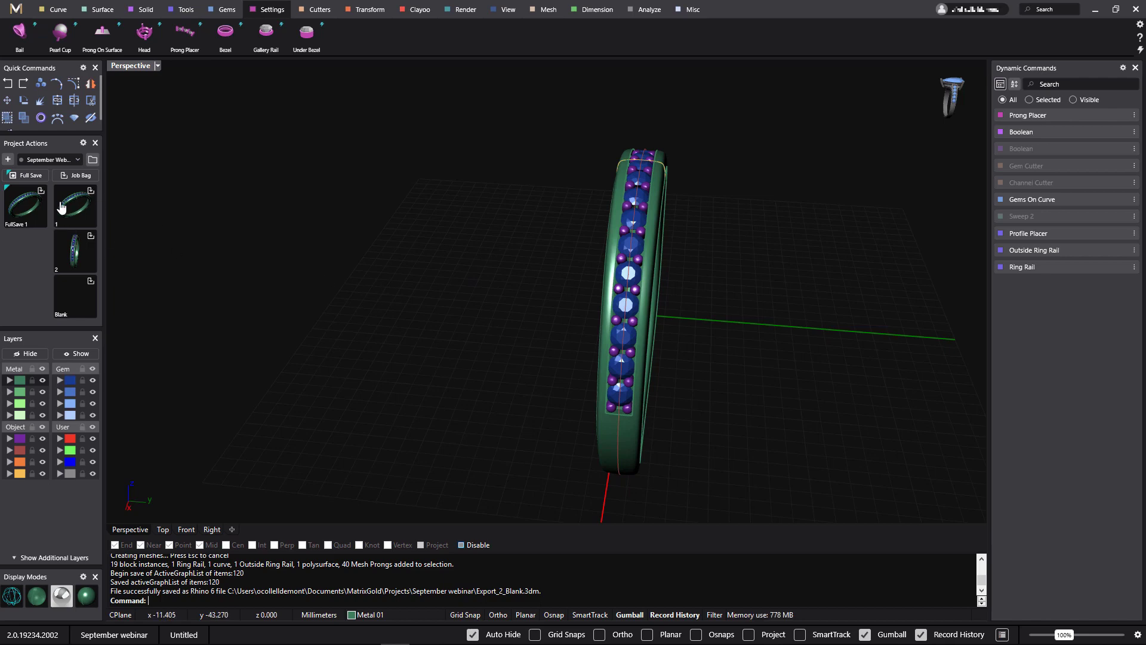
- Make a full save of the ring in the September webinar project and examine the ring from different angles
left_click(27, 175)
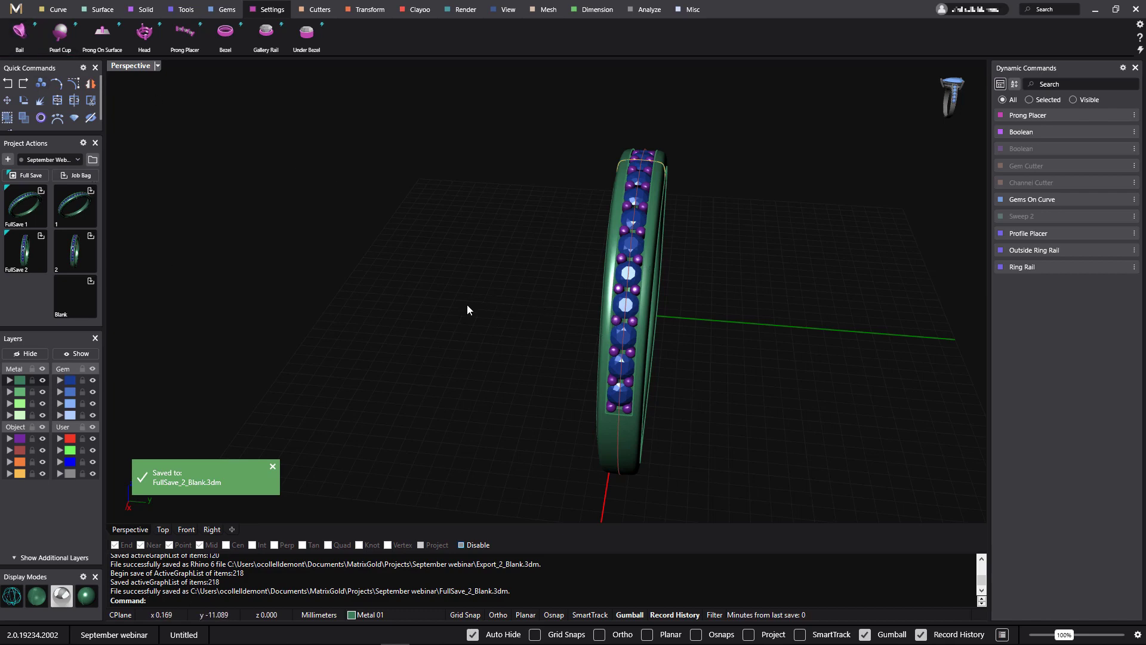
right_click_drag(453, 352, 402, 350)
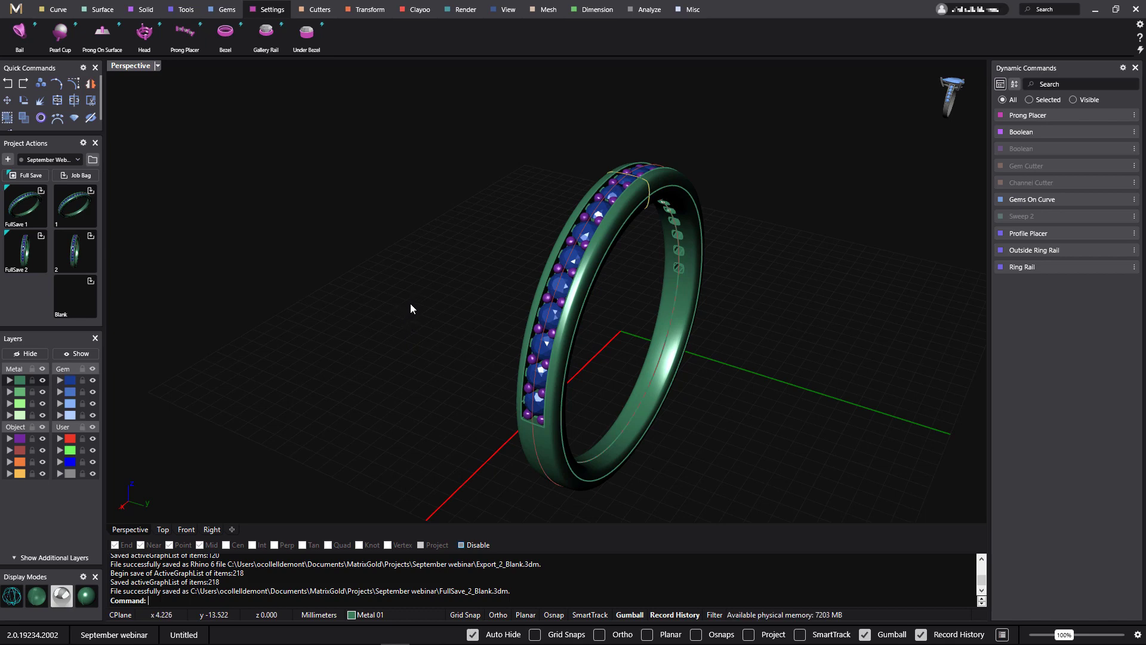
right_click_drag(458, 349, 495, 352)
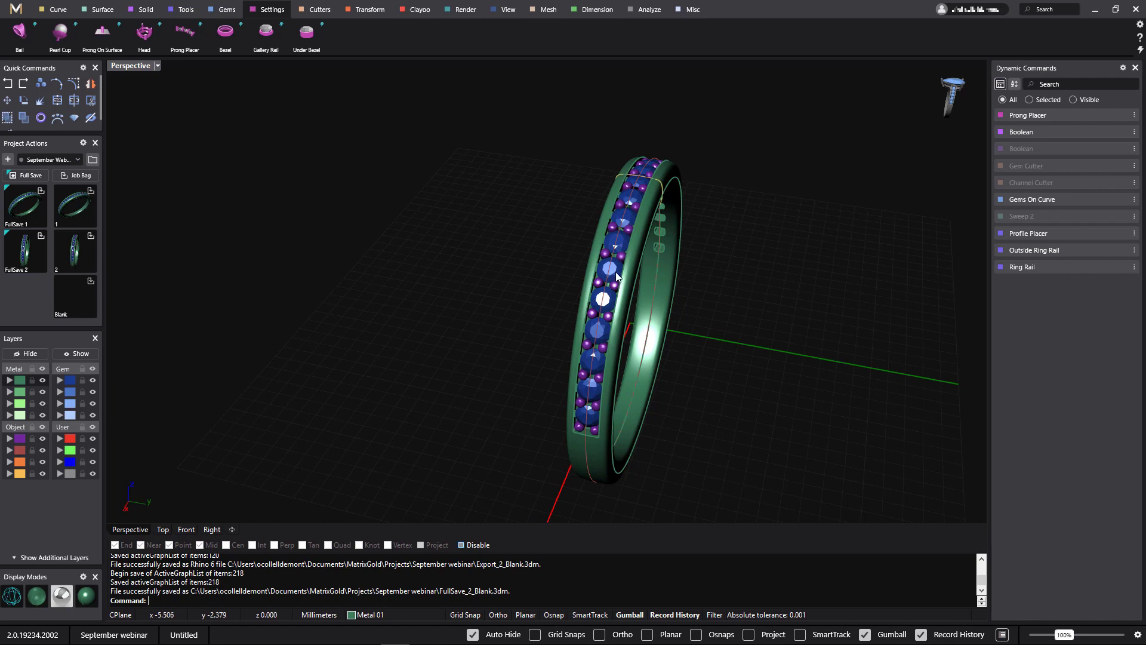
- Delete the Prong Placer operation from the ring's command history to remove all the purple prongs
right_click_drag(627, 291, 573, 285)
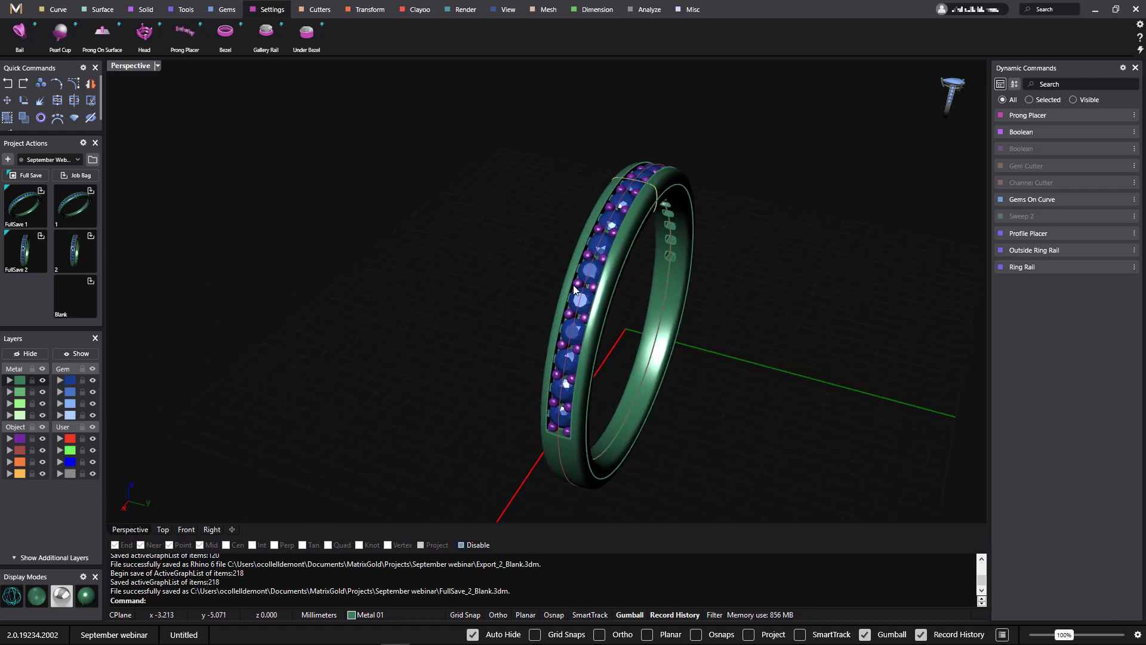
scroll(573, 285, "up", 5)
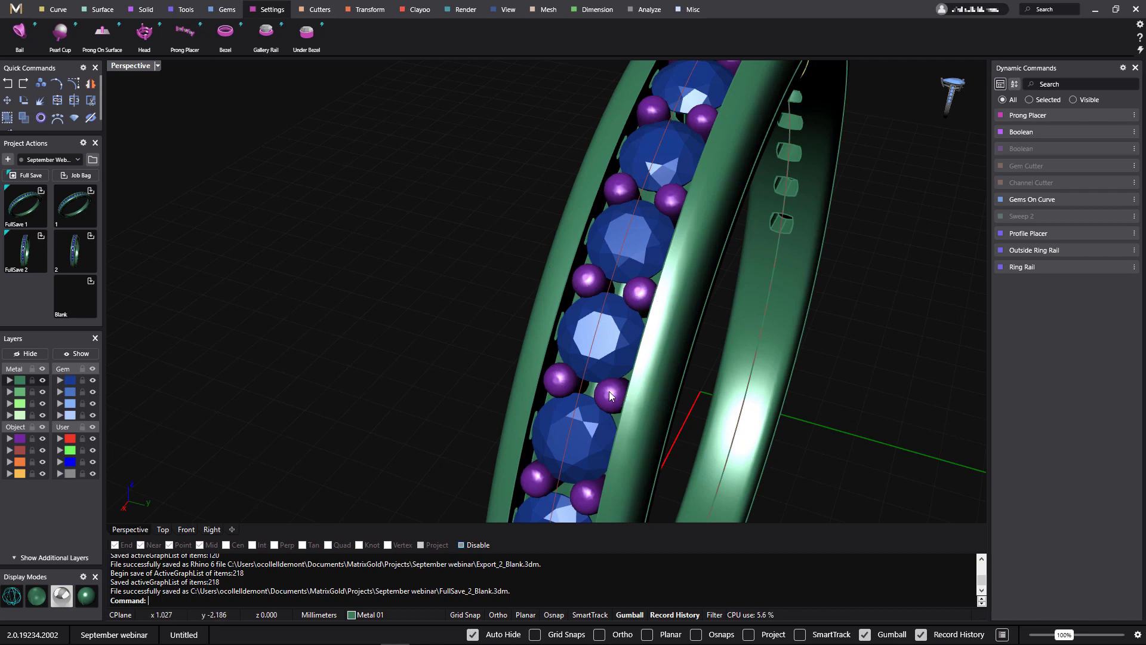
right_click_drag(647, 397, 714, 353)
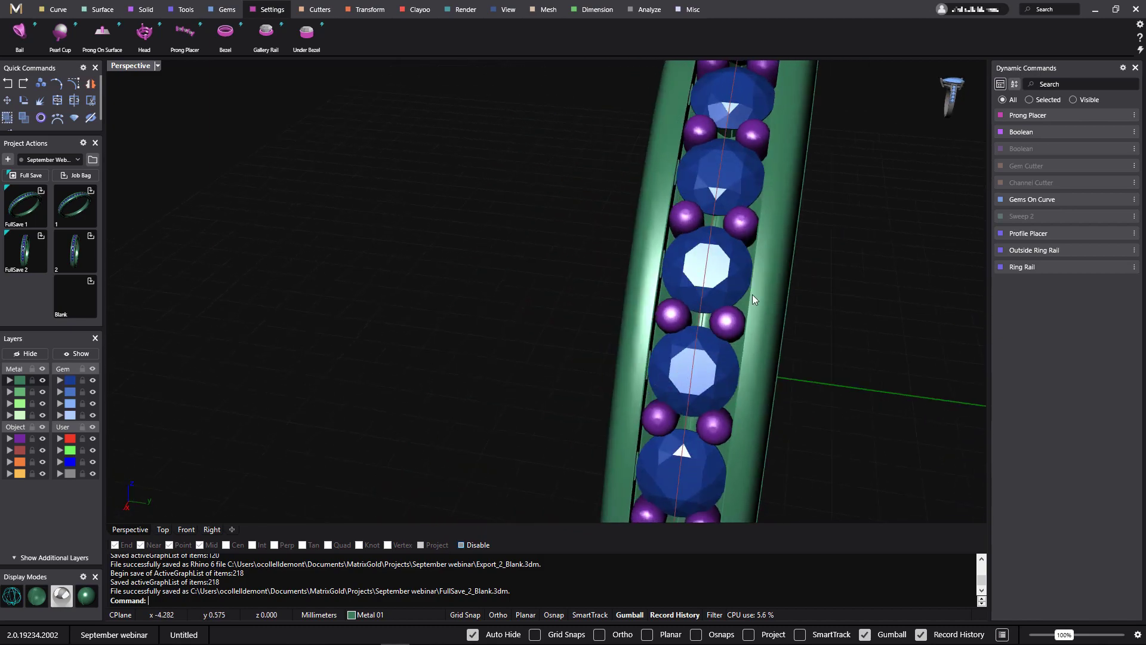
right_click_drag(750, 313, 617, 348)
scroll(618, 348, "down", 3)
right_click_drag(675, 377, 609, 379)
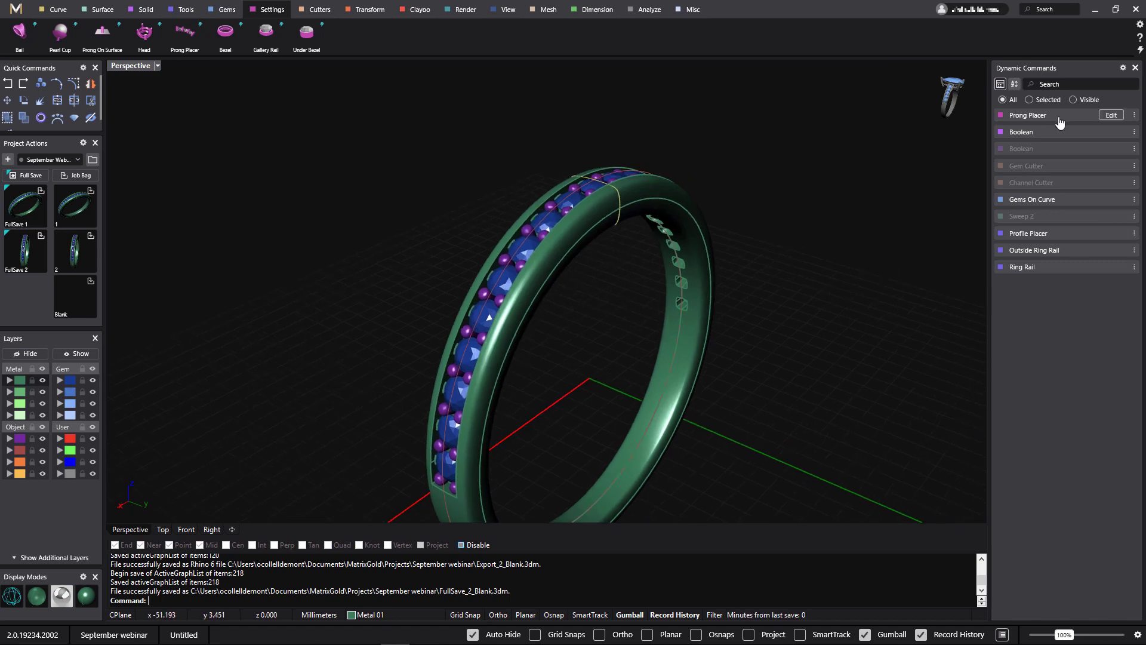
mouse_move(1039, 136)
mouse_move(1121, 121)
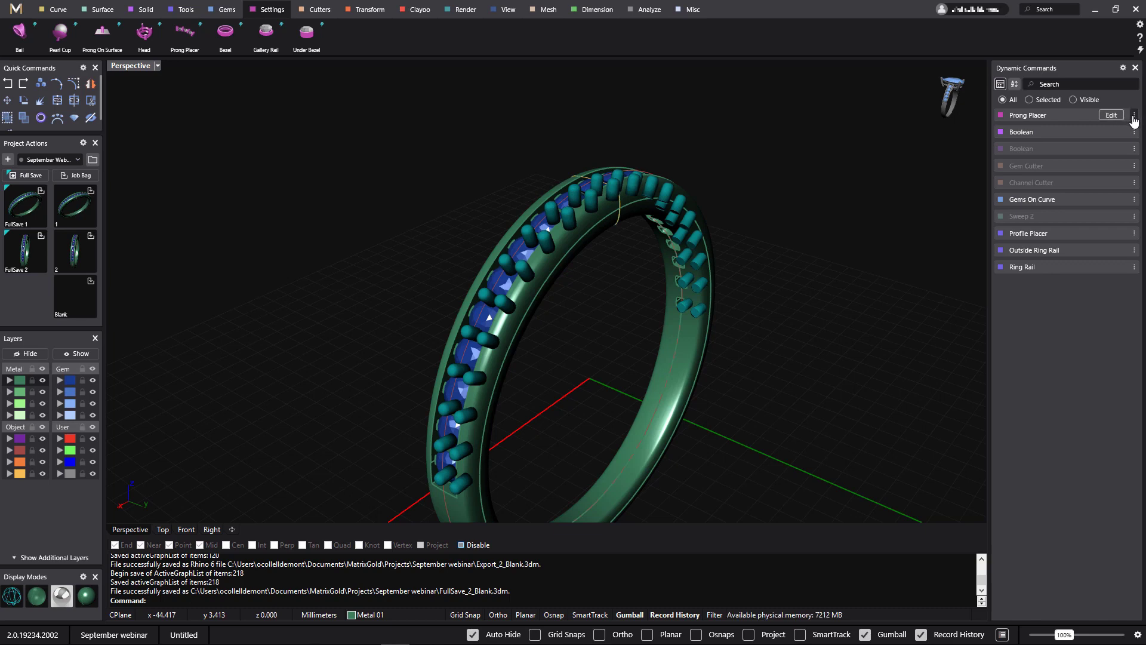
left_click(1135, 115)
left_click(1109, 181)
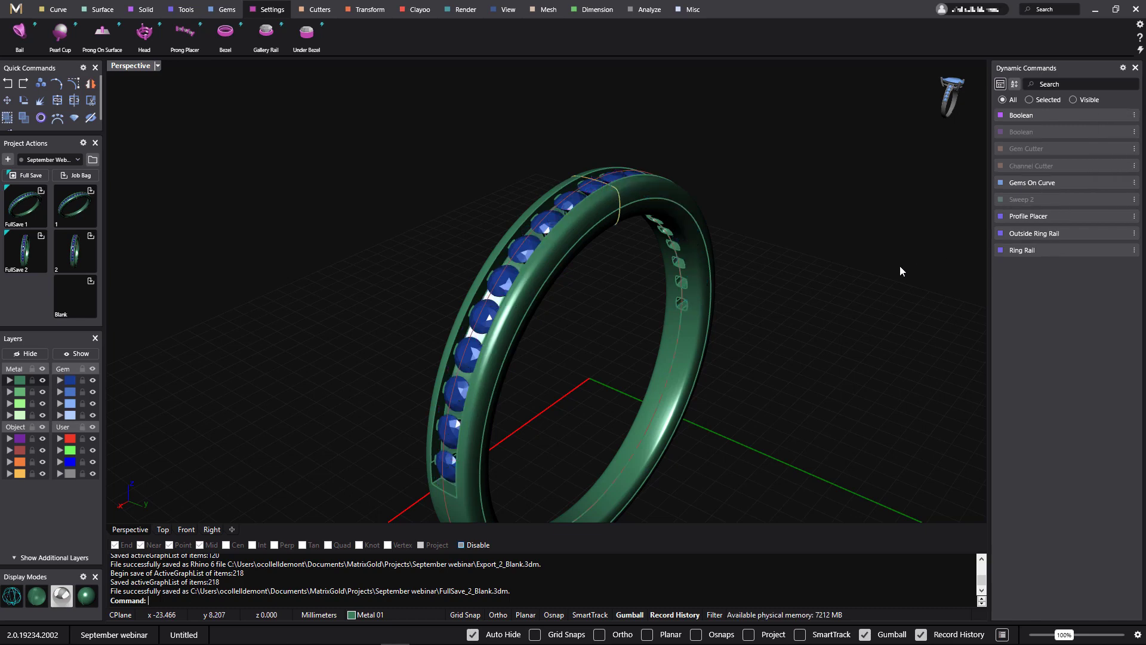
- Reopen the channel cutter for editing in wireframe display and narrow its start width to 0.4
right_click_drag(900, 266, 811, 322)
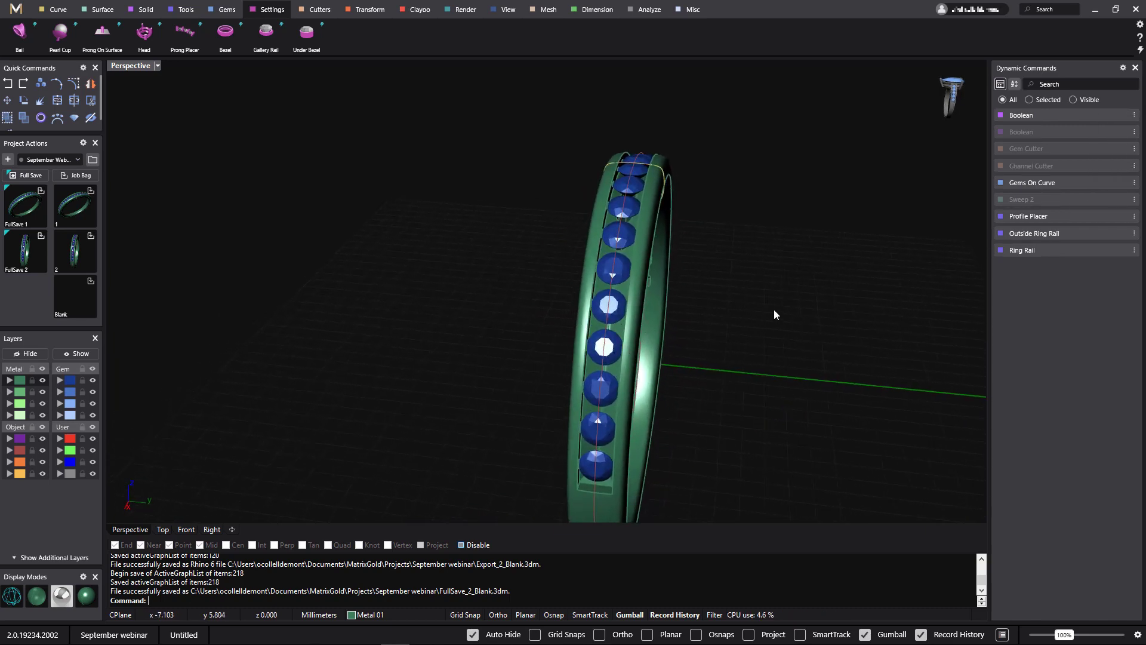
right_click_drag(732, 278, 745, 310)
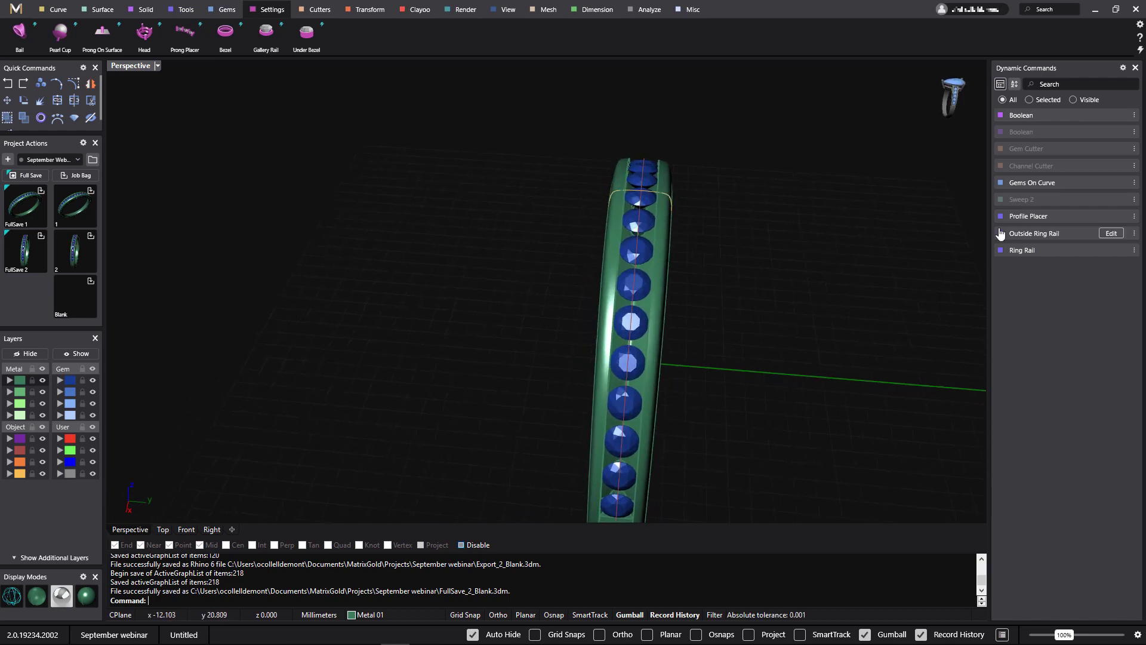
left_click(1111, 166)
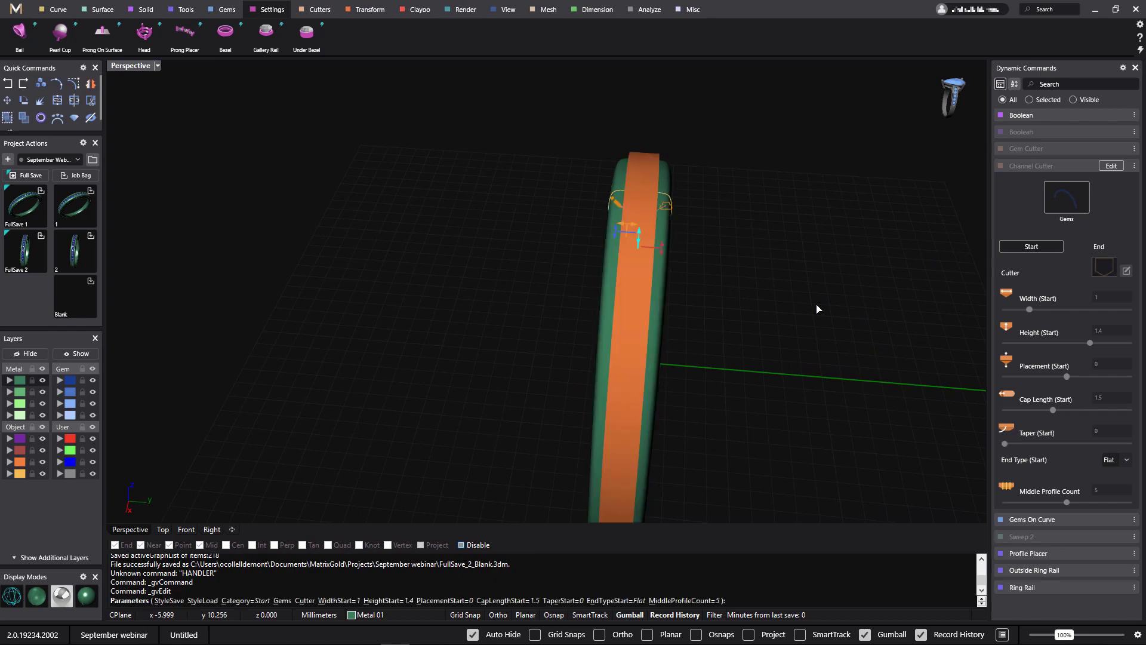
left_click(12, 596)
right_click_drag(722, 225, 476, 346)
scroll(510, 299, "up", 3)
scroll(525, 293, "up", 2)
scroll(469, 351, "up", 2)
left_click_drag(470, 357, 436, 359)
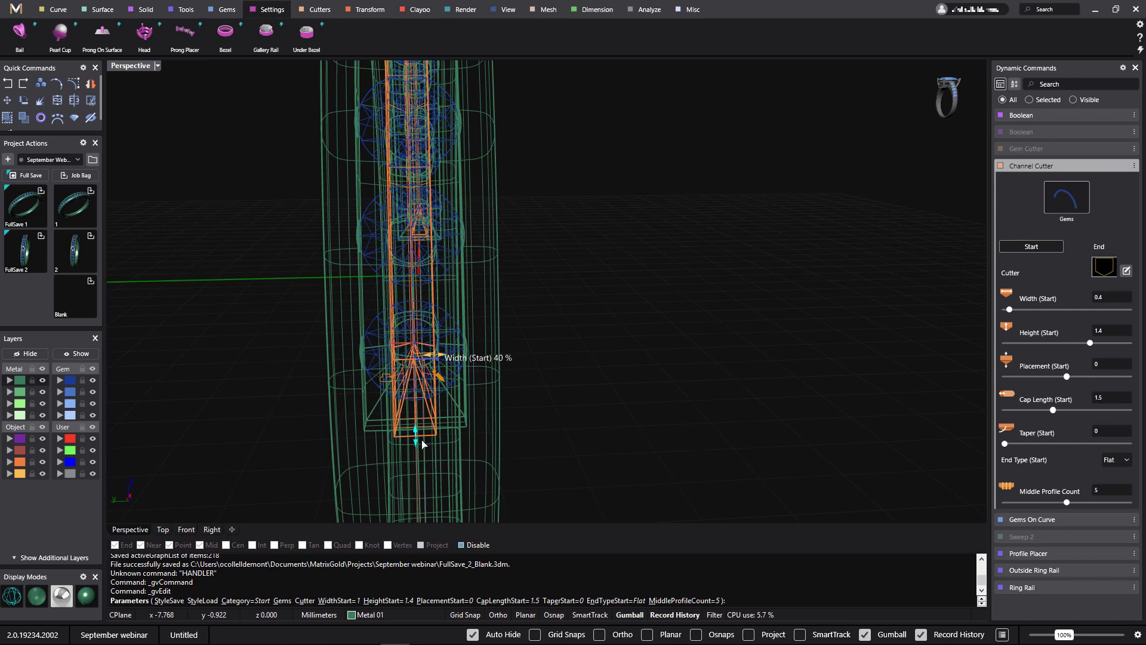
- Shorten the channel cutter's start cap length to 1.2 mm, accept the edit and return the Perspective view to shaded display
scroll(421, 452, "up", 1)
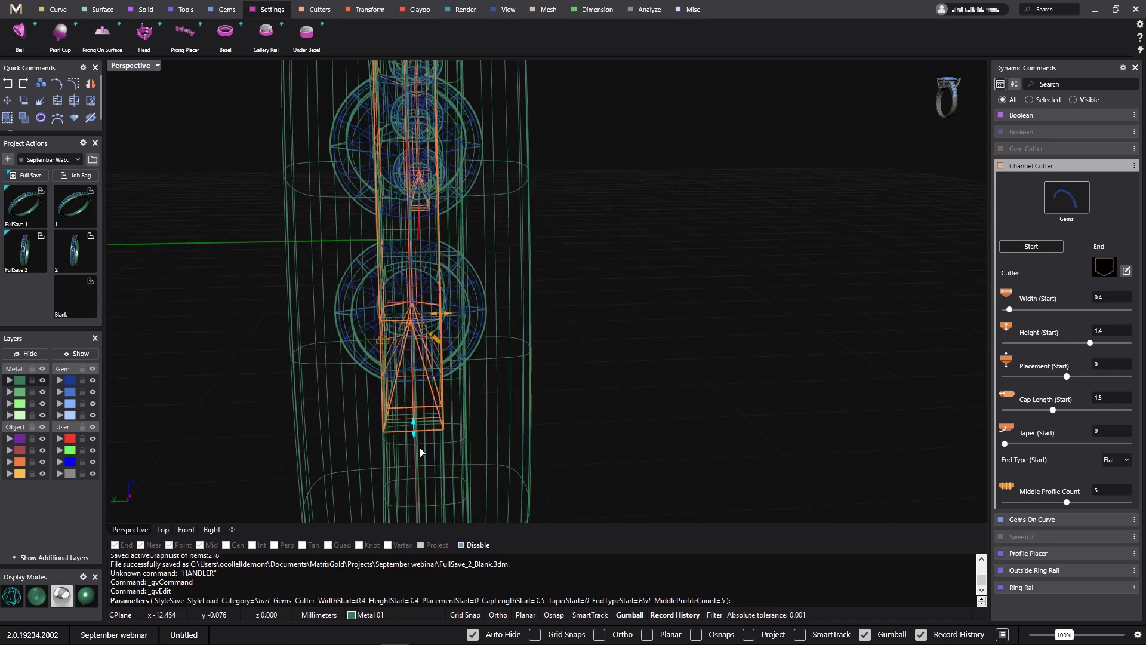
left_click_drag(413, 431, 414, 412)
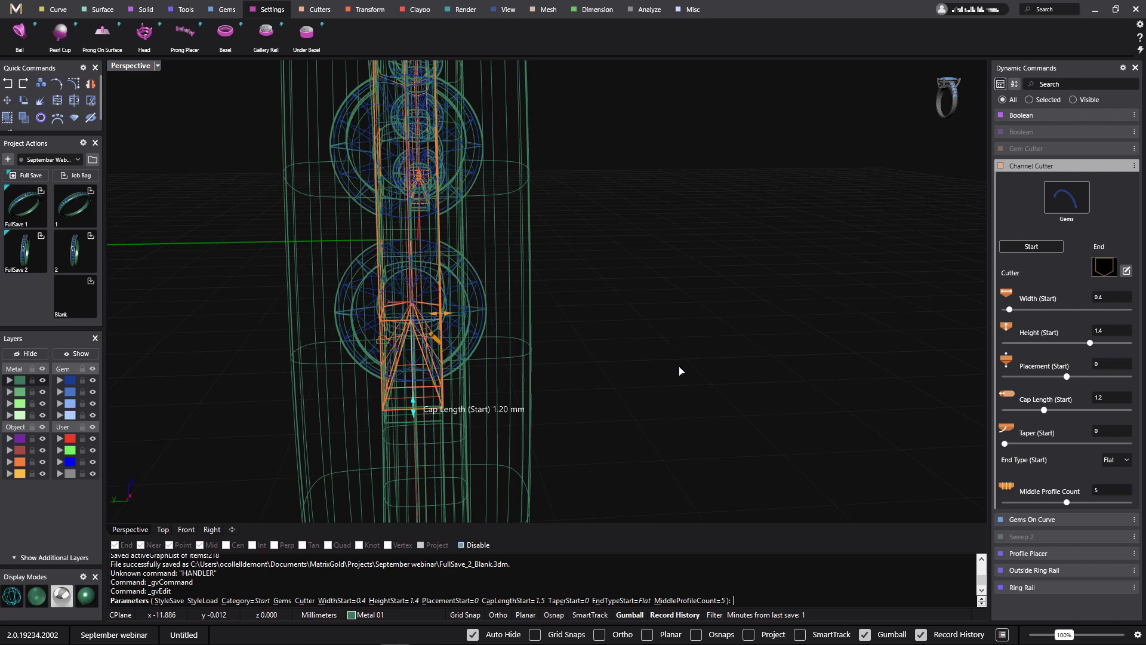
key("Return")
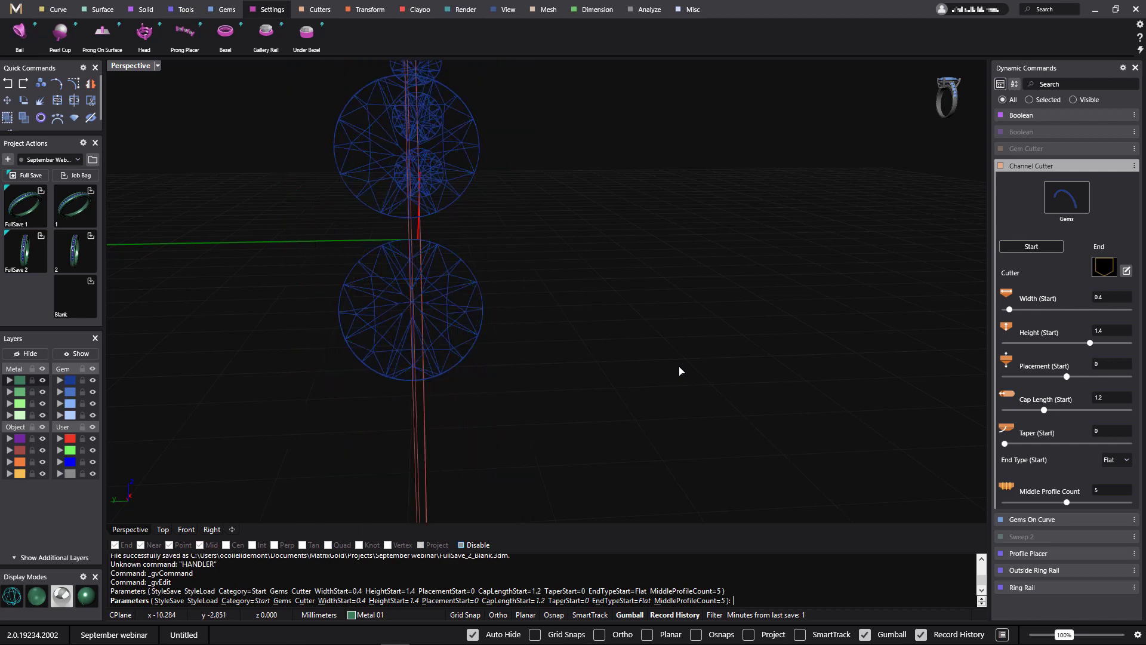
left_click(89, 595)
right_click_drag(364, 414, 598, 307)
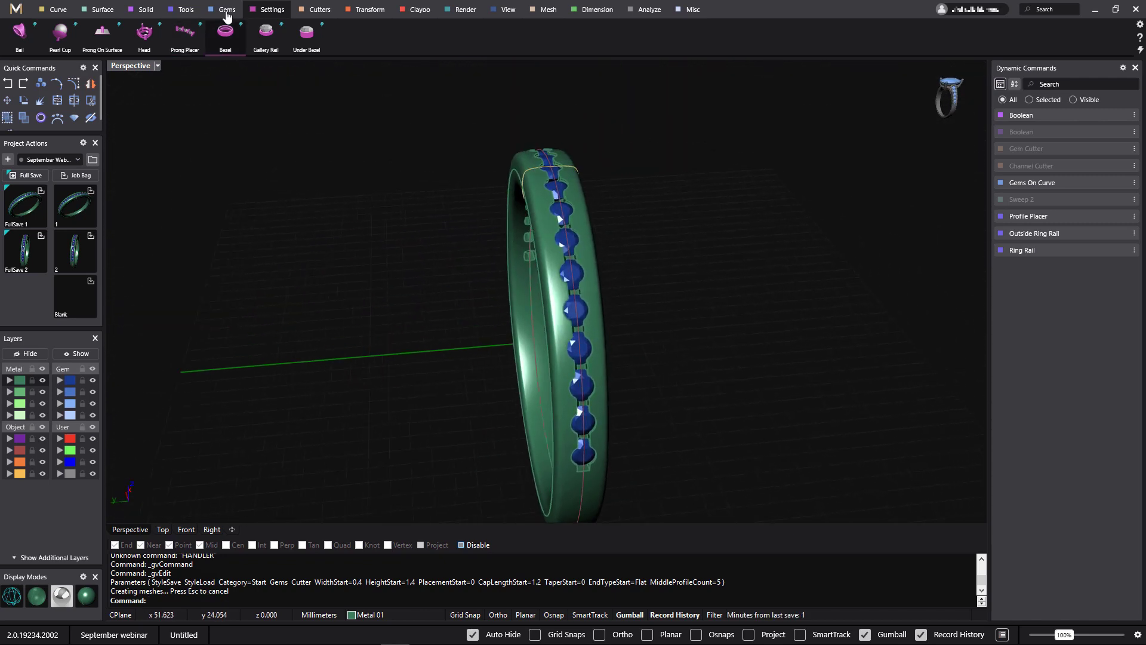
- Start a Micro Prong Cutter on all the diamonds, selecting them by the Gem 01 layer
left_click(320, 12)
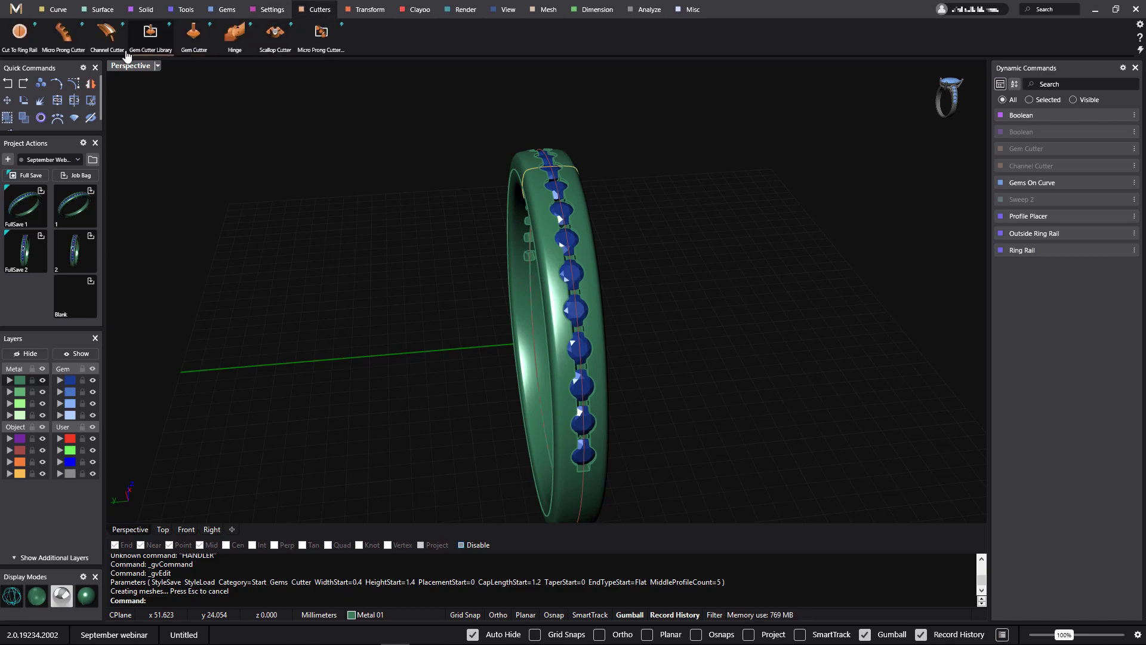
left_click(63, 37)
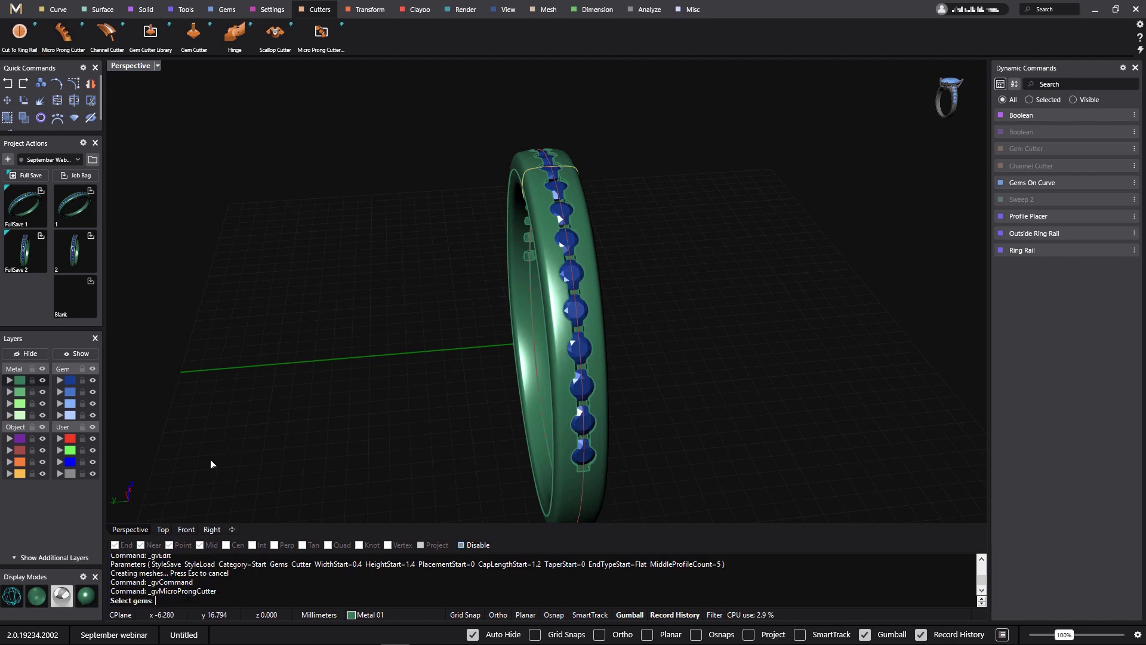
left_click(71, 391)
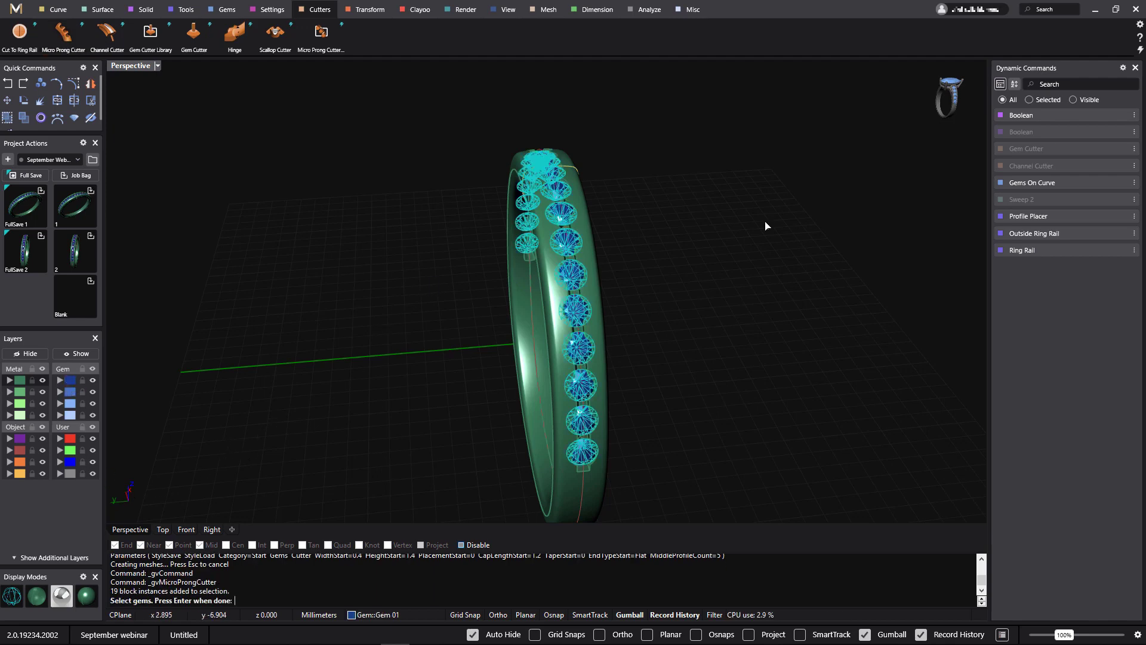
key("Return")
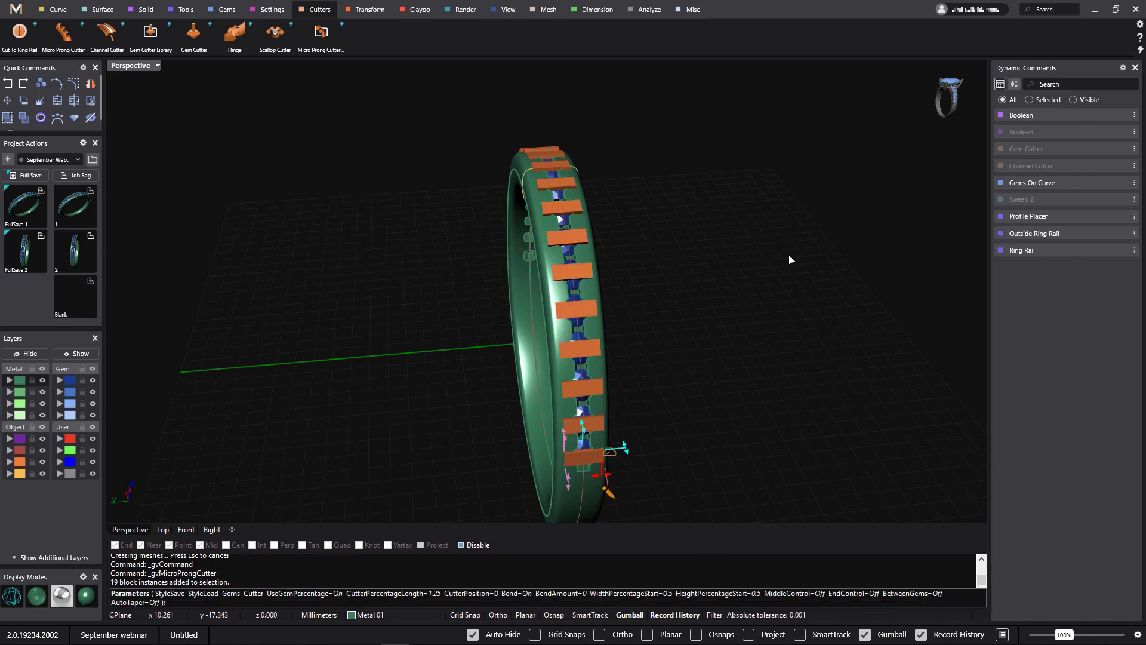
- Set the micro prong cutters' percentage length to 1.75 and their start width percentage to 0.7
right_click_drag(788, 255, 754, 200)
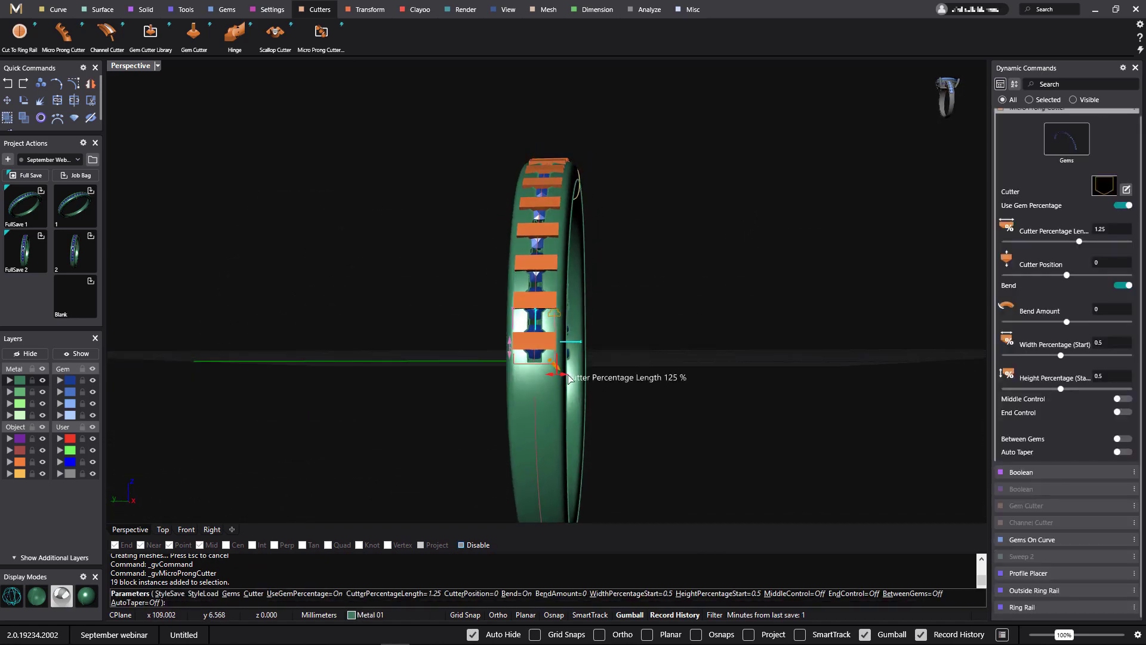
scroll(561, 358, "up", 5)
mouse_move(535, 303)
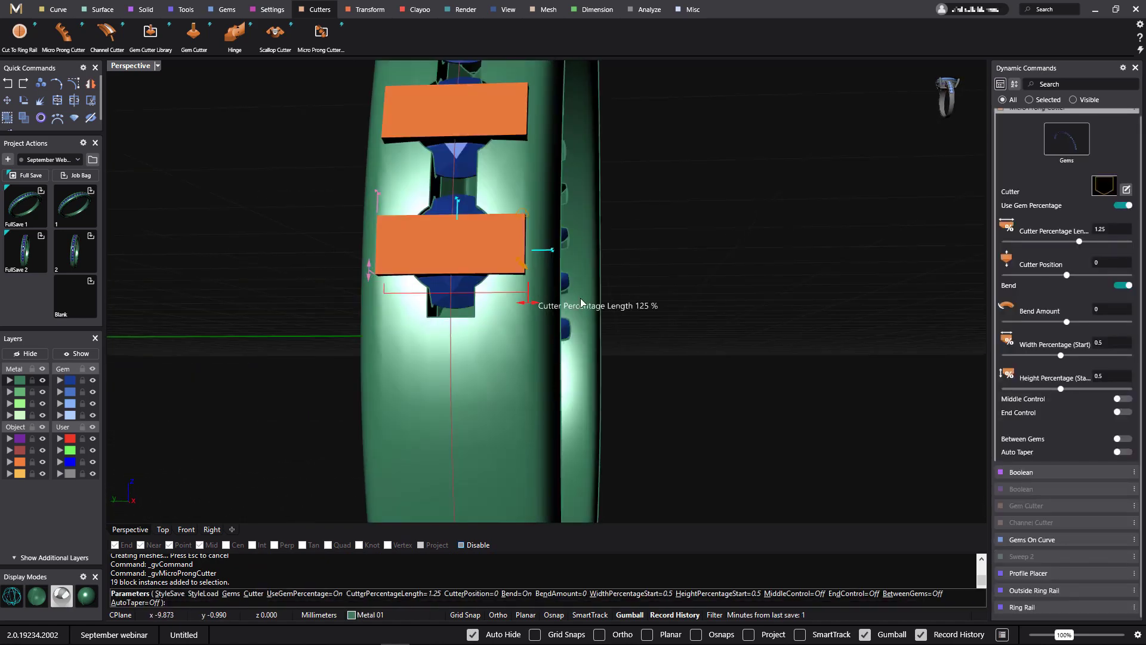
left_click_drag(580, 303, 610, 299)
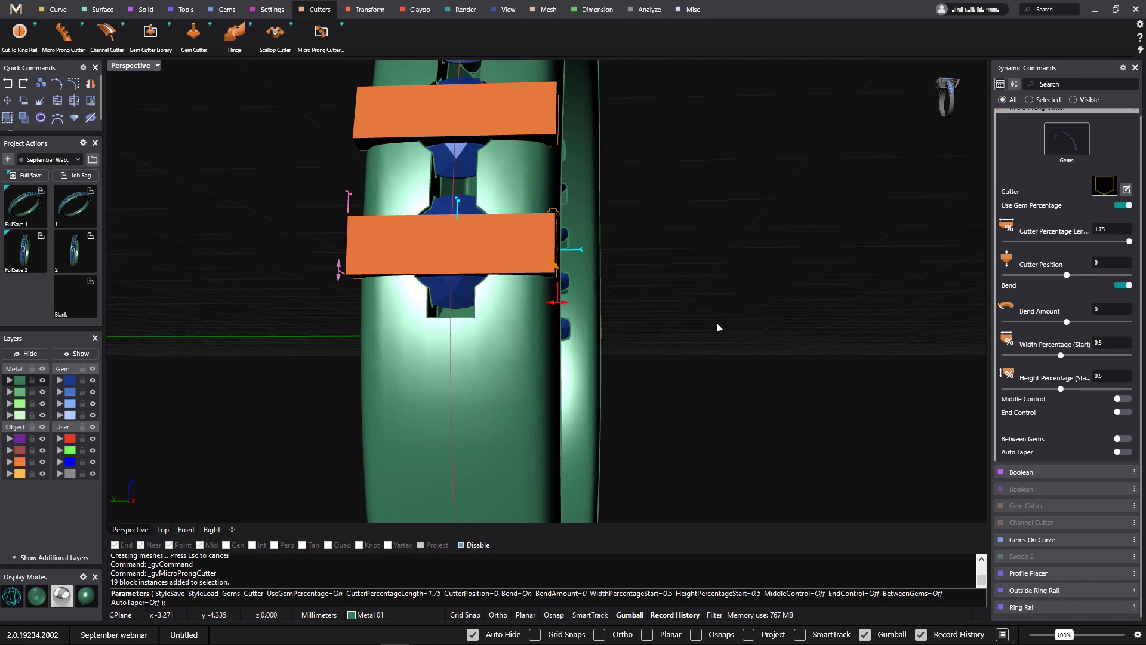
right_click_drag(719, 326, 519, 299)
left_click_drag(363, 316, 366, 320)
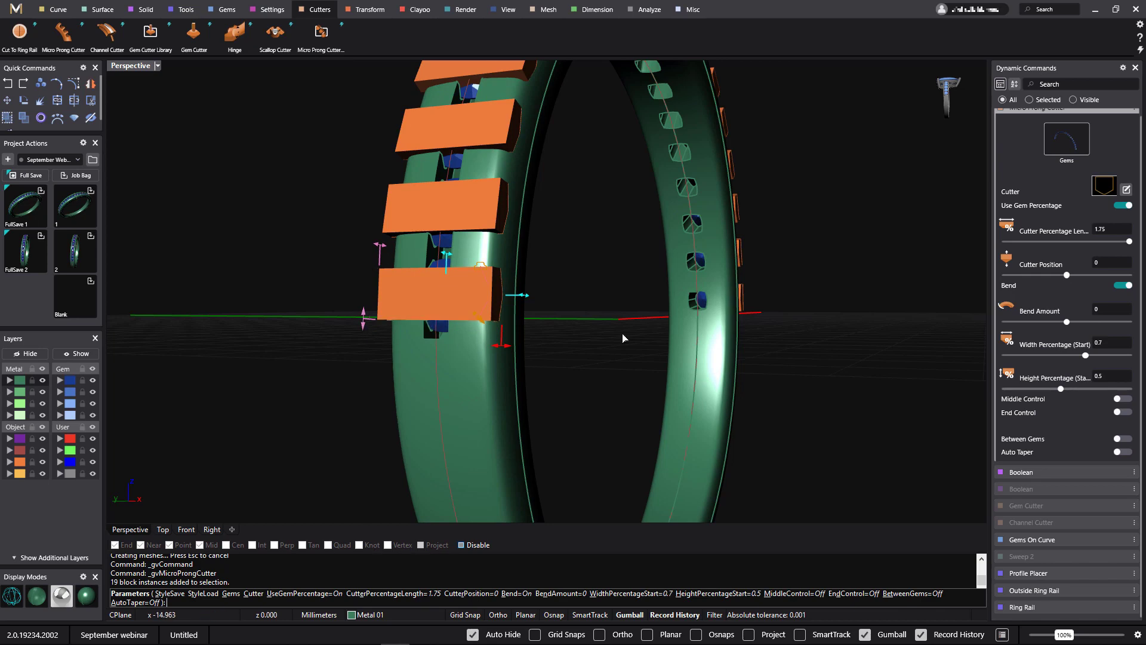
- Sink the cutters to position -0.21 with a start height percentage of 0.87, and swap their profile for Channel 03
right_click_drag(621, 335, 278, 249)
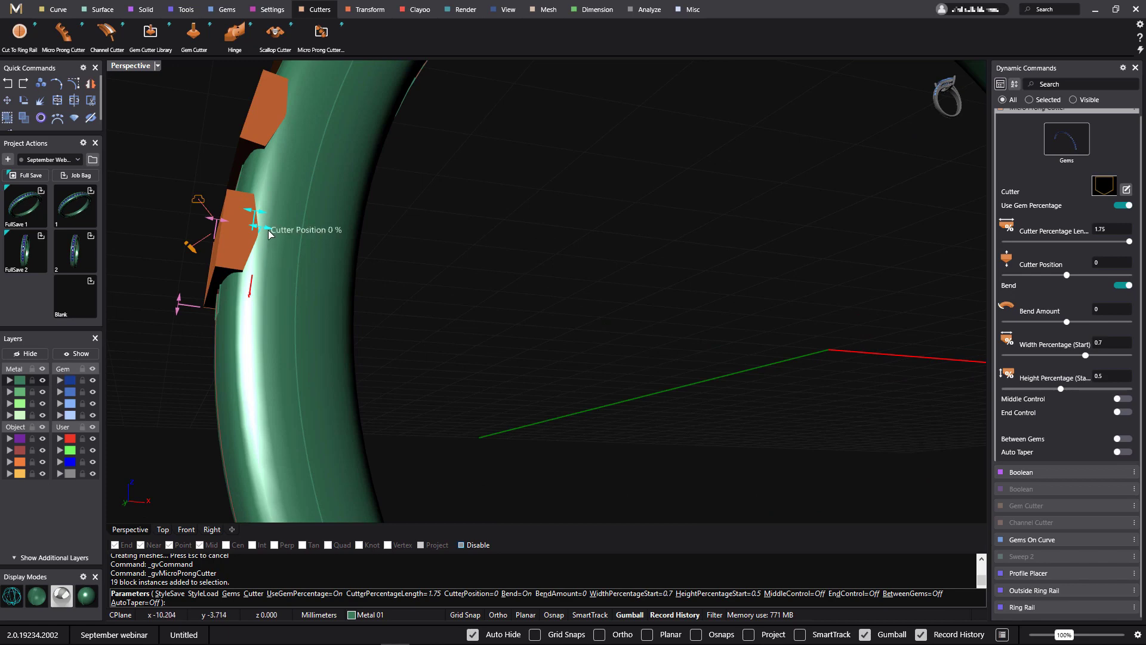
left_click_drag(269, 234, 202, 217)
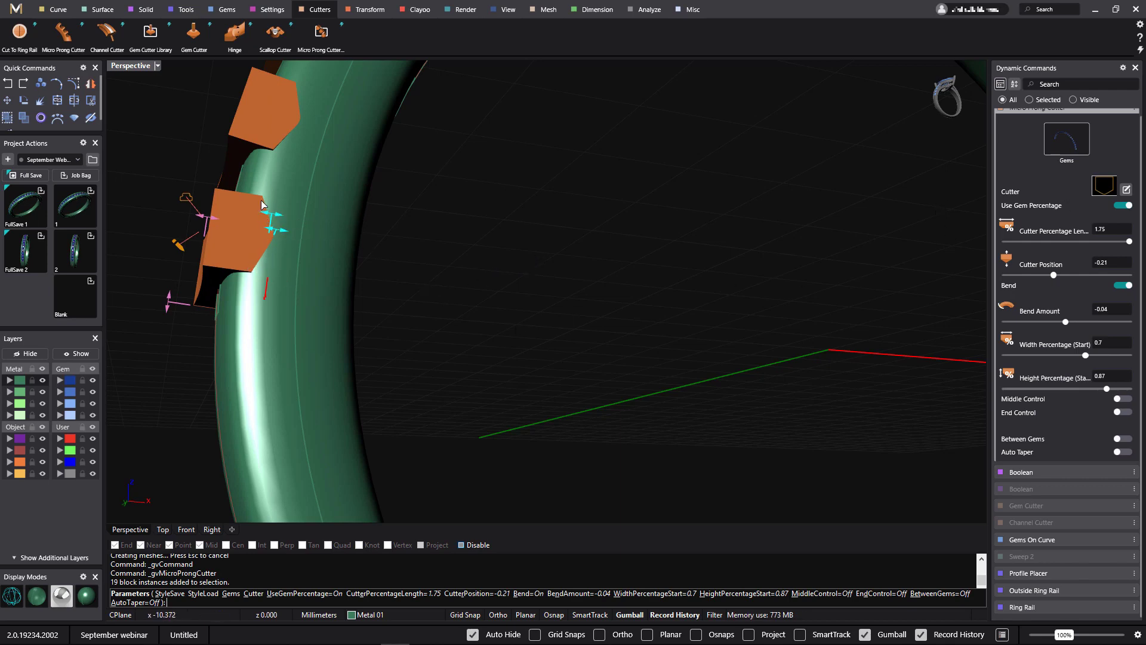
left_click(1101, 190)
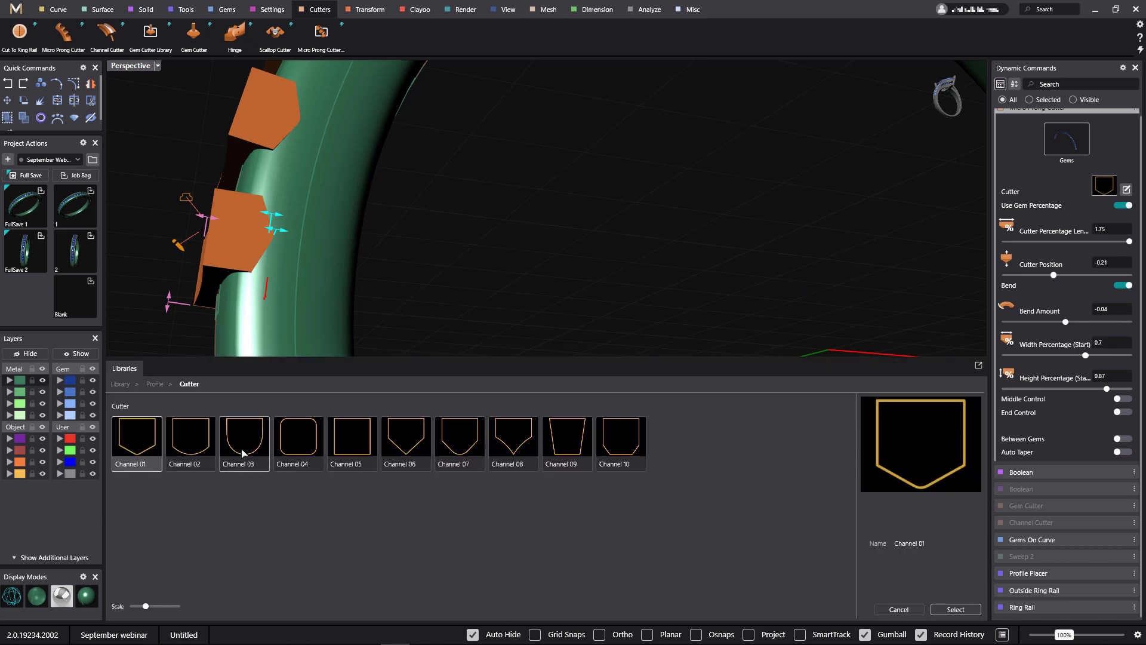
double_click(243, 453)
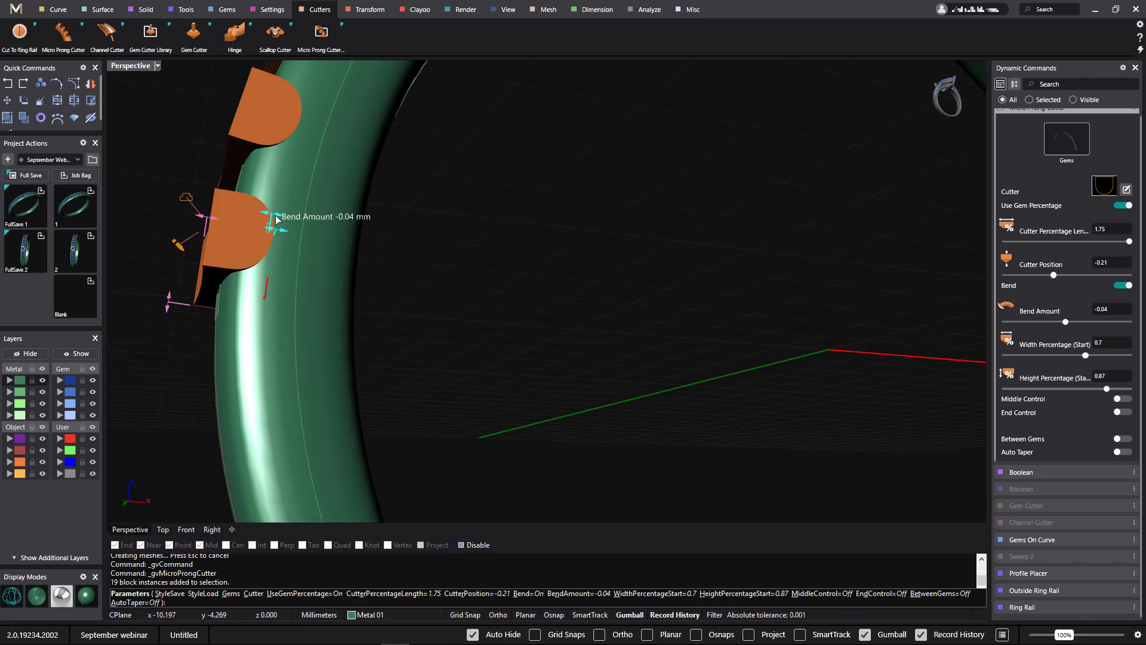
- Set the micro prong cutters' bend amount to 0
left_click_drag(276, 220, 268, 218)
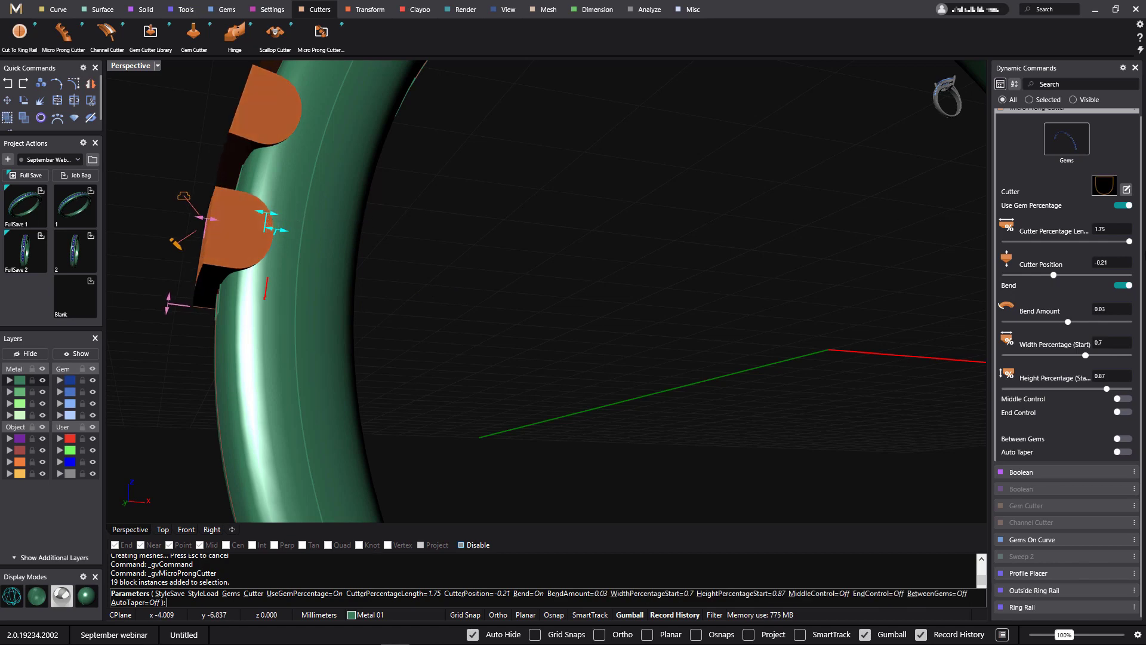
left_click(1118, 312)
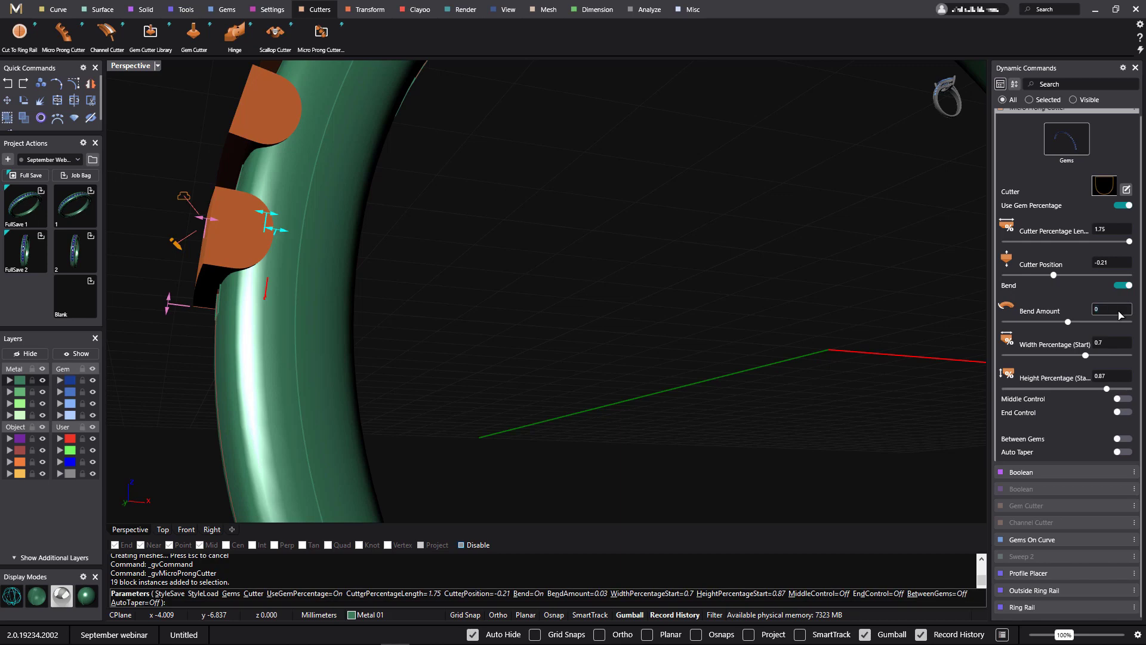
type("0")
key("Return")
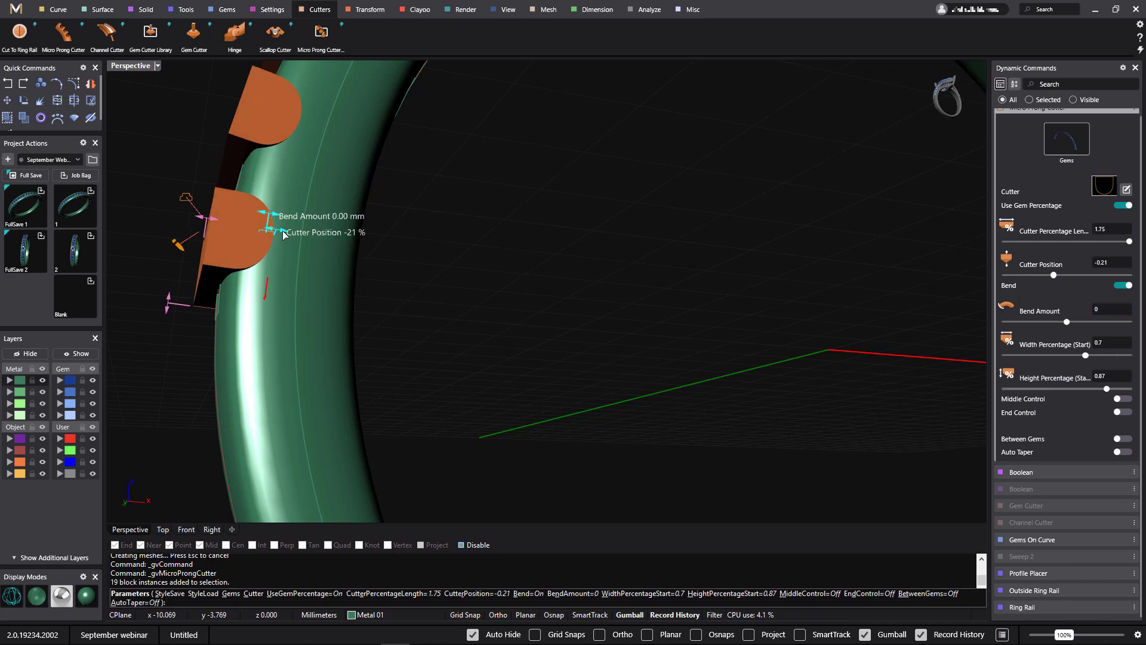
- Deepen the micro prong cutters to position -0.36 and raise their start height percentage to 1
left_click_drag(283, 232, 272, 253)
left_click_drag(215, 221, 208, 227)
scroll(615, 265, "down", 5)
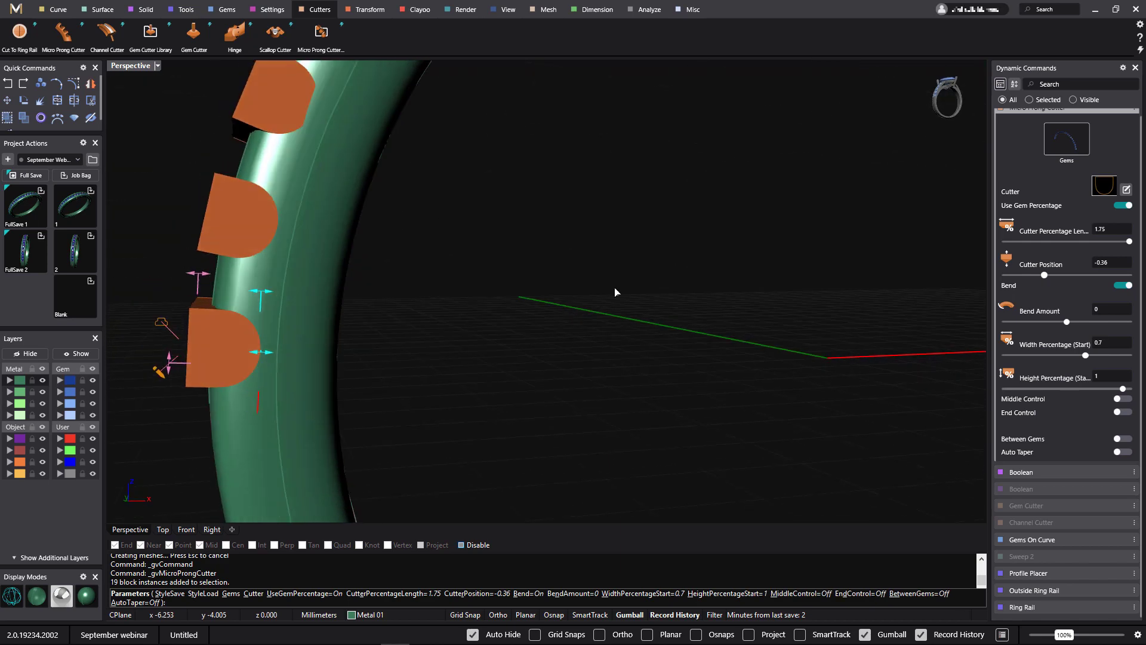
right_click_drag(618, 292, 693, 376)
right_click_drag(728, 219, 741, 173)
right_click_drag(755, 295, 877, 326)
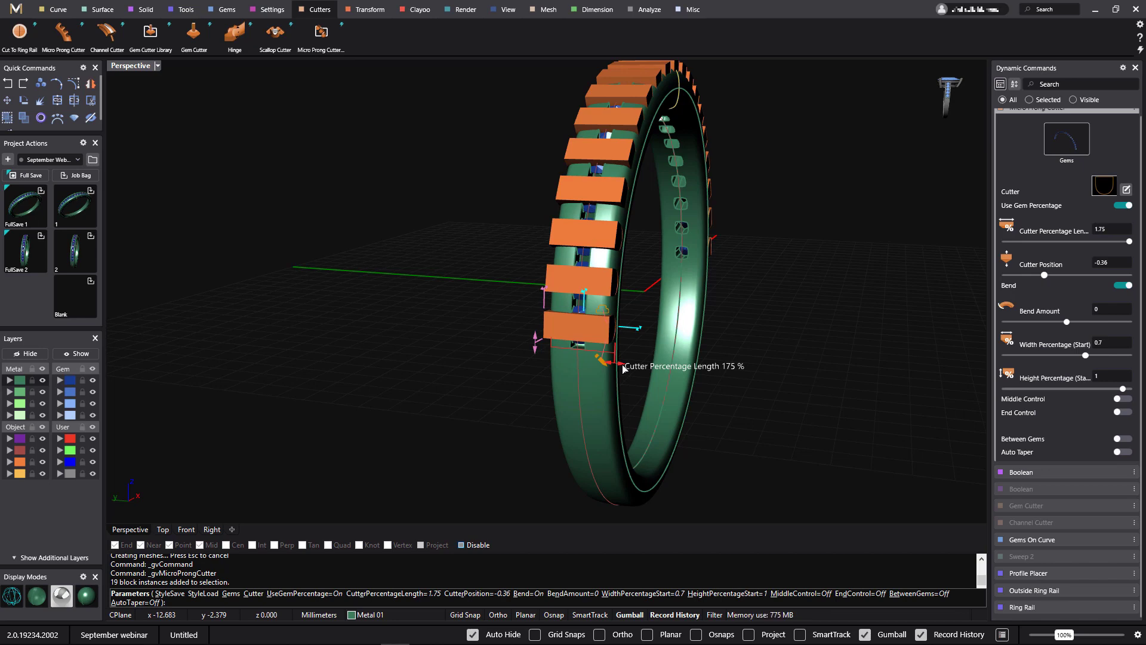
- Set the cutter percentage length to 2 so the cutters span the band's full width, and accept the Micro Prong Cutter
left_click(1118, 231)
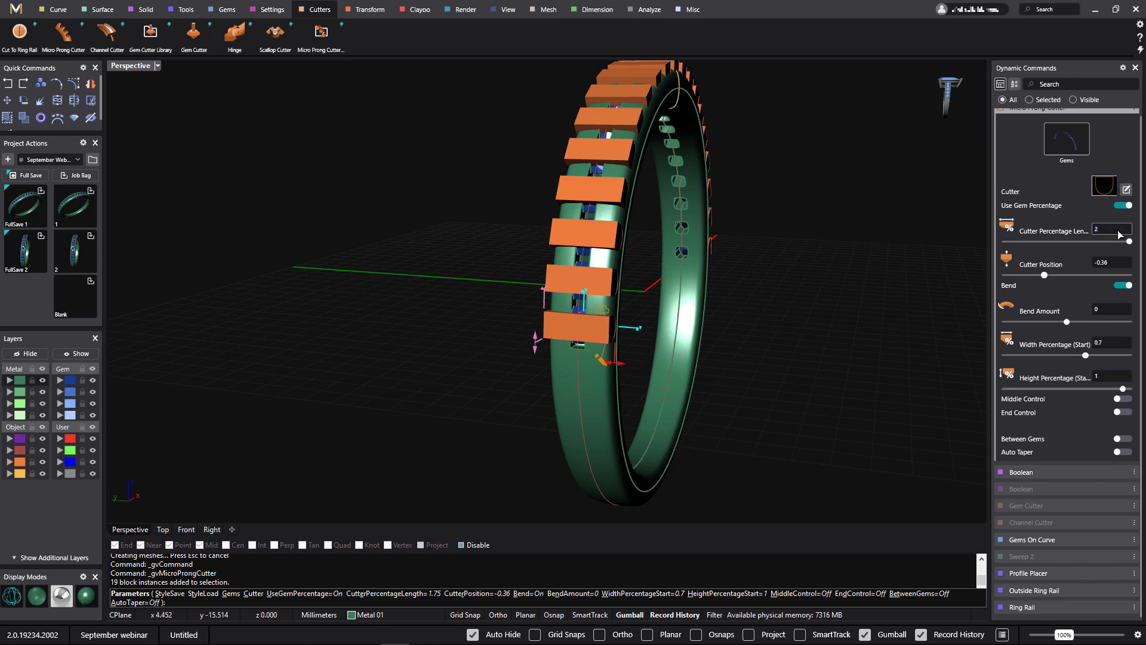
type("2")
key("Return")
right_click_drag(785, 182, 831, 179)
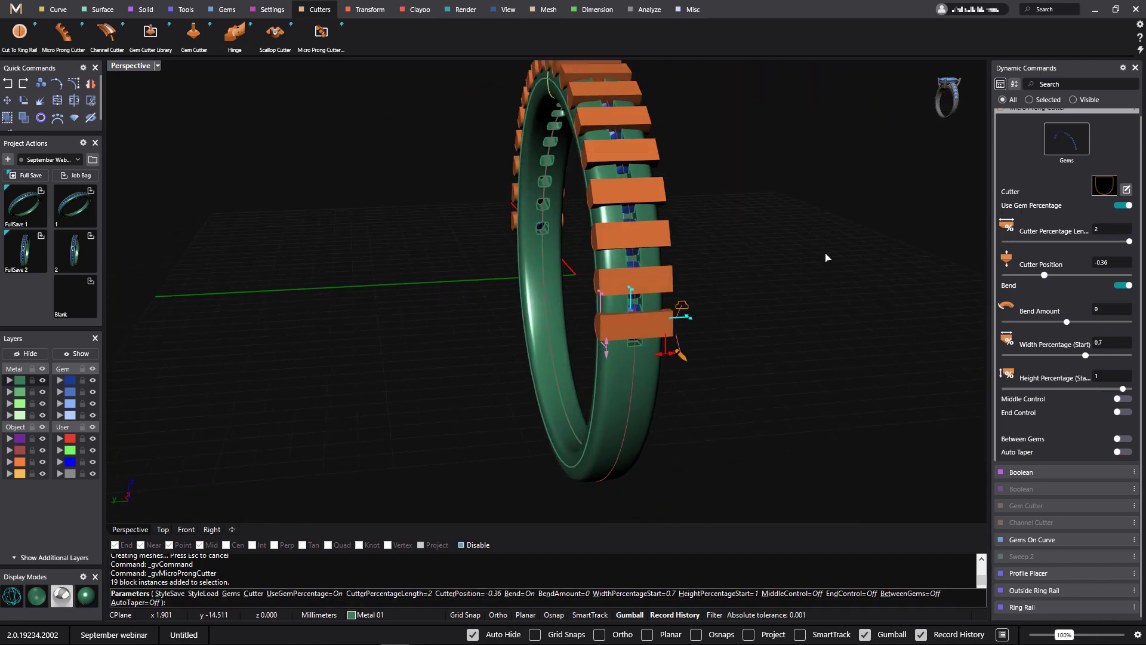
right_click(826, 258)
right_click_drag(825, 256, 767, 328)
right_click_drag(840, 349, 731, 394)
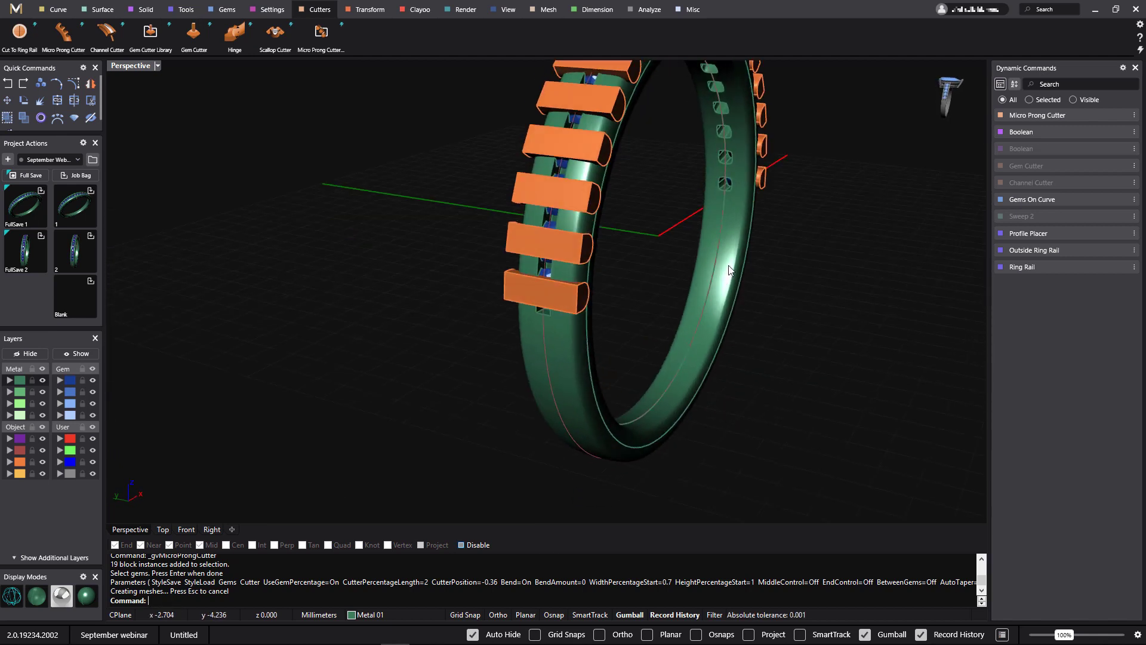
- Subtract the full-width micro prong cutters from the ring band with a Boolean Difference
left_click(140, 9)
left_click(19, 33)
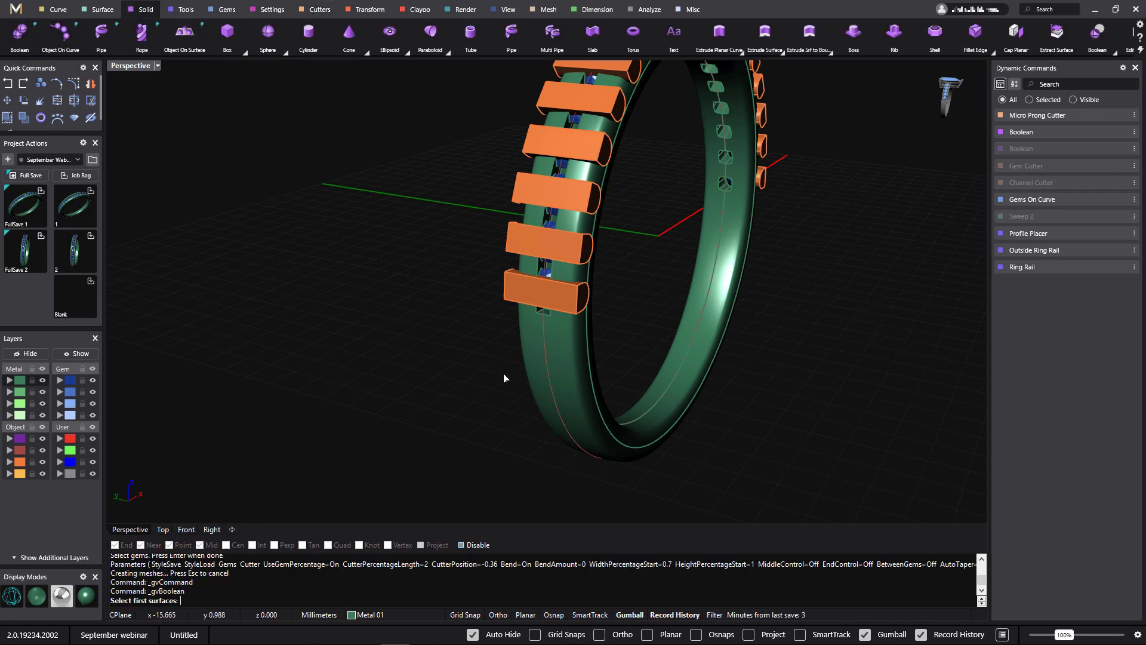
left_click(566, 386)
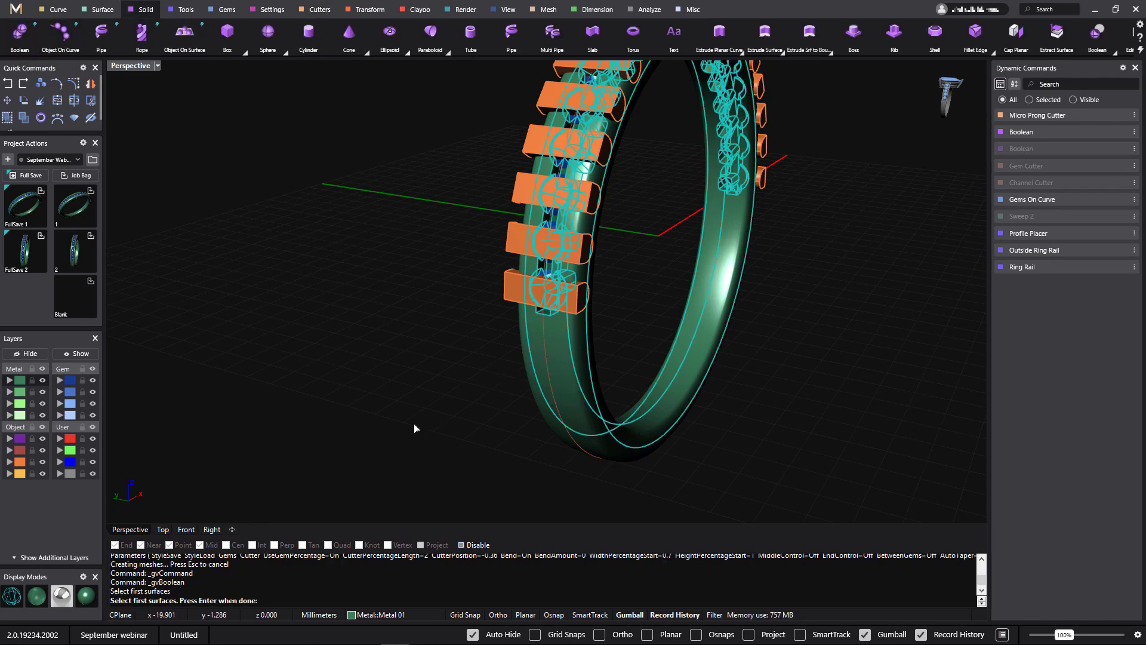
key("Return")
left_click(511, 290)
key("Return")
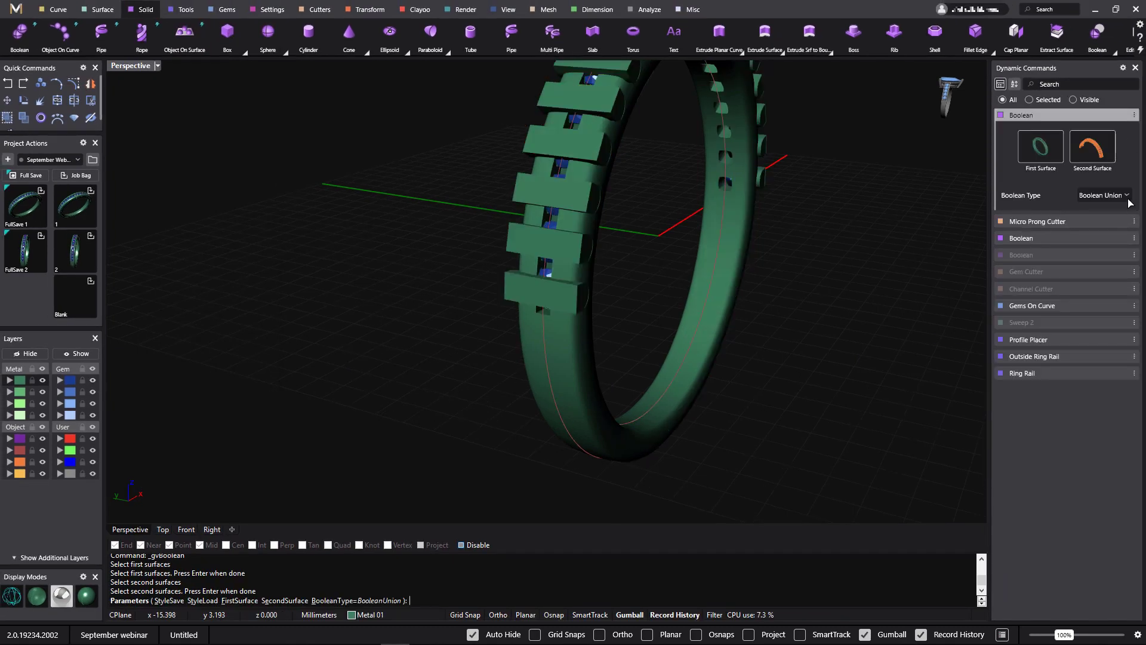
left_click(1128, 195)
left_click(1103, 234)
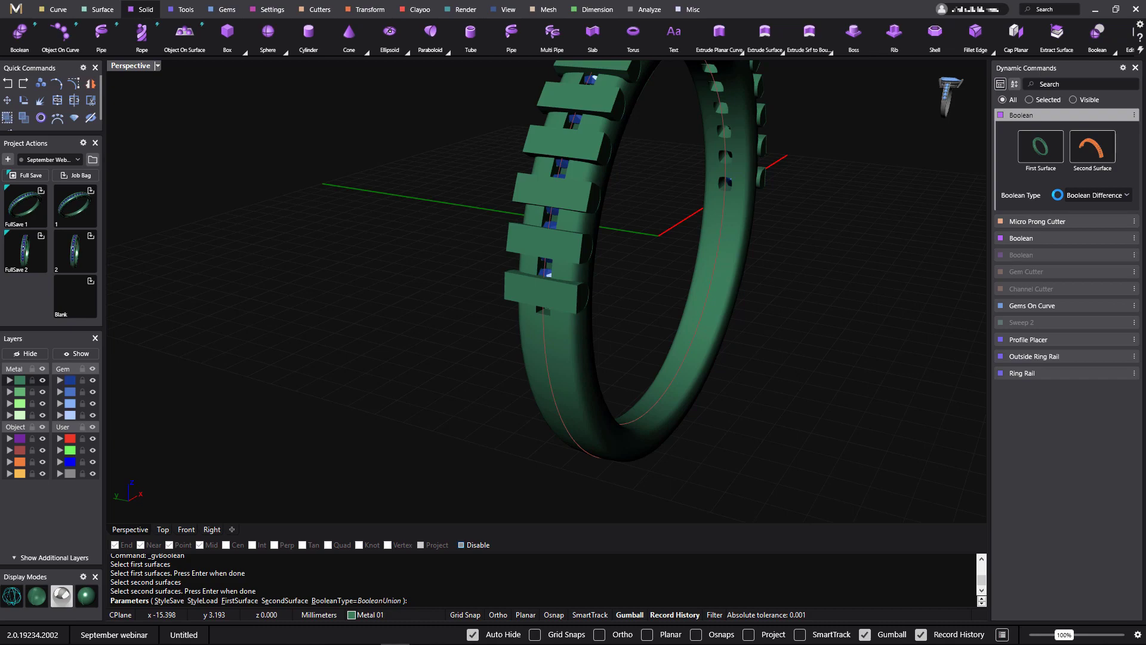
right_click_drag(898, 238, 672, 366)
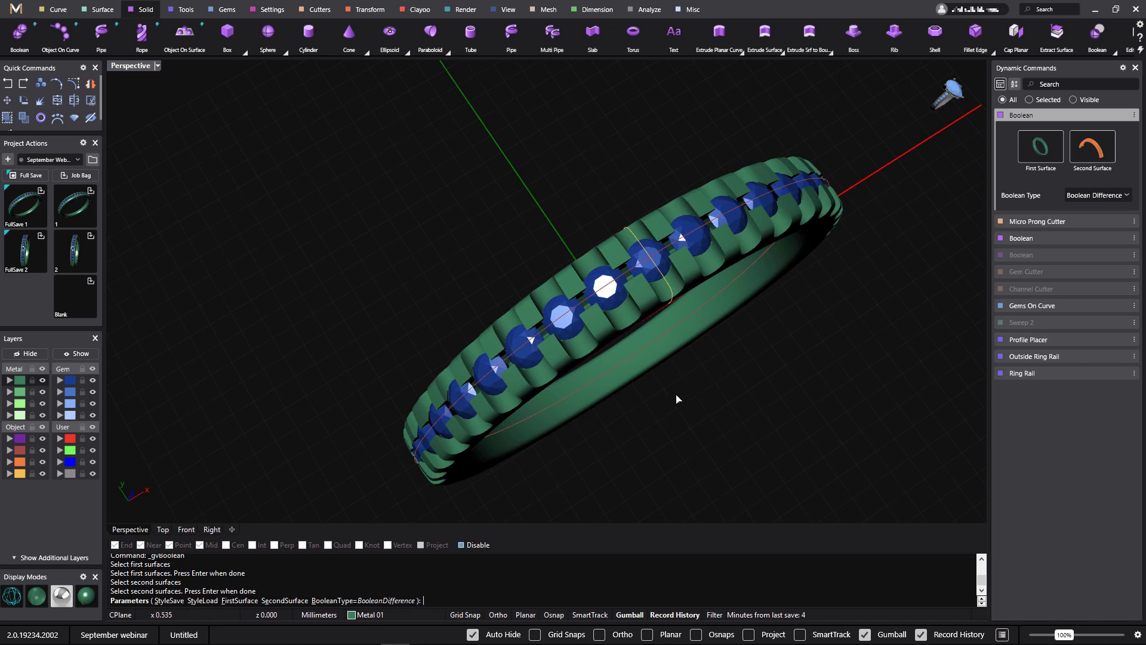
left_click(71, 381)
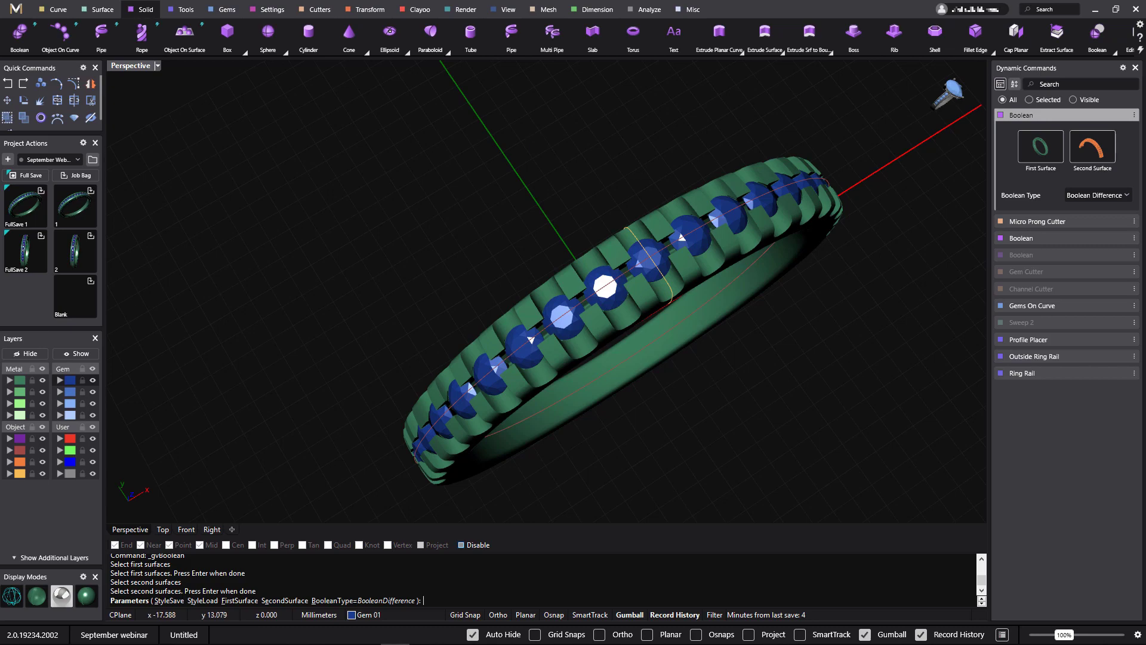
key("Return")
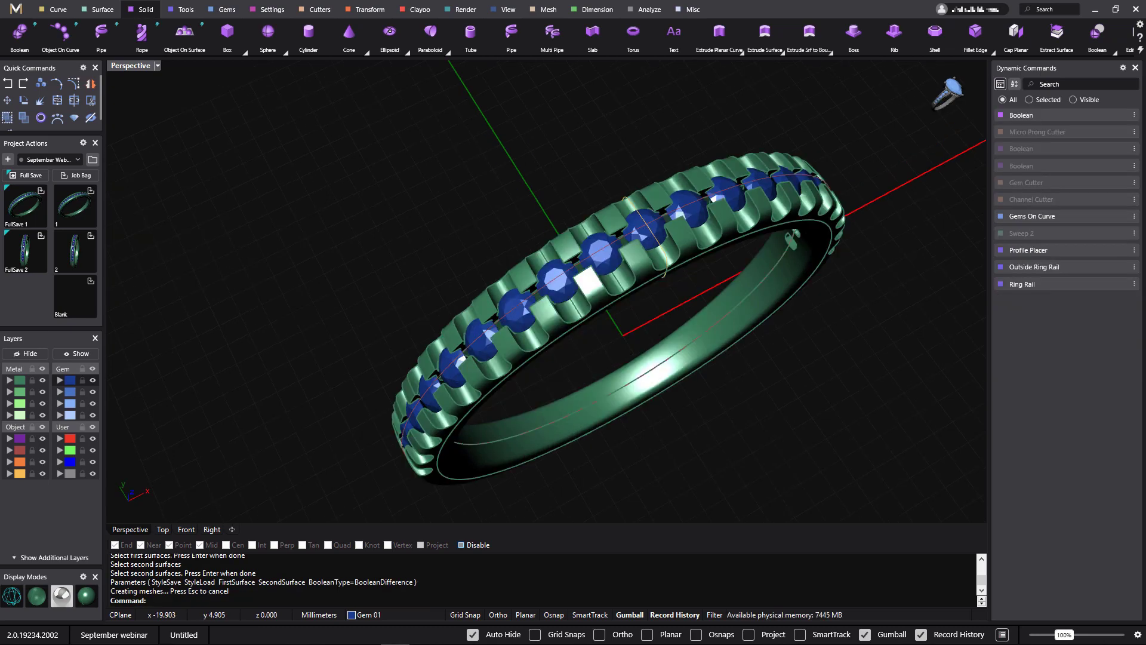
- Create a second set of micro prong cutters from the gems, placed between gems, with cutter percentage length 2
right_click_drag(371, 286, 297, 282, "shift")
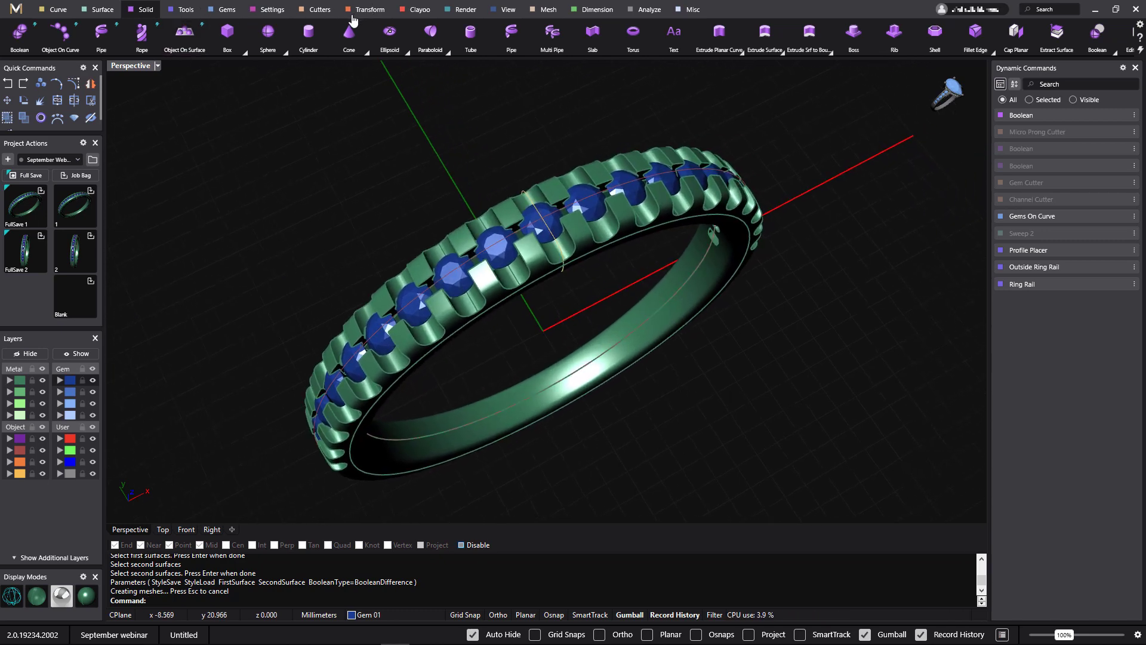
left_click(70, 383)
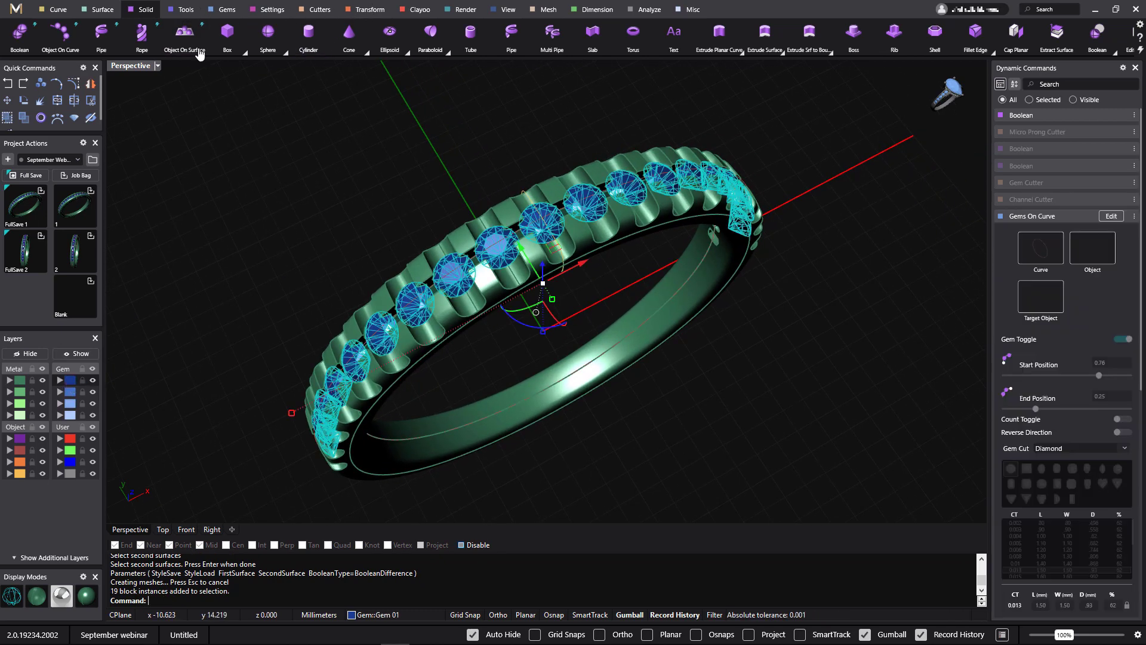
left_click(321, 11)
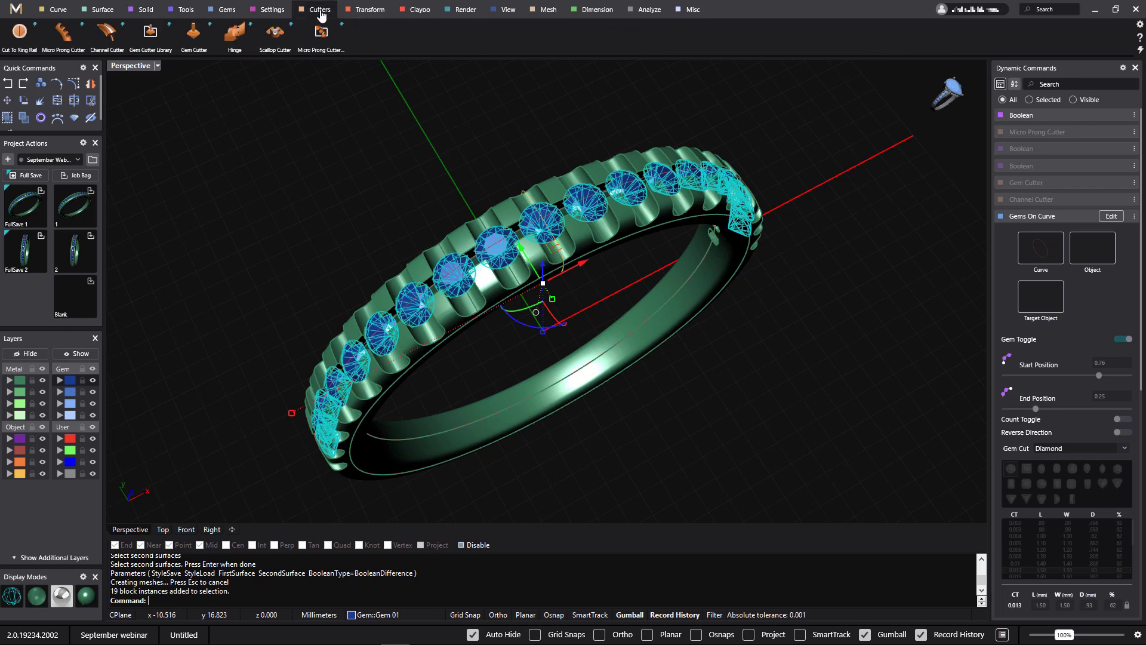
left_click(64, 42)
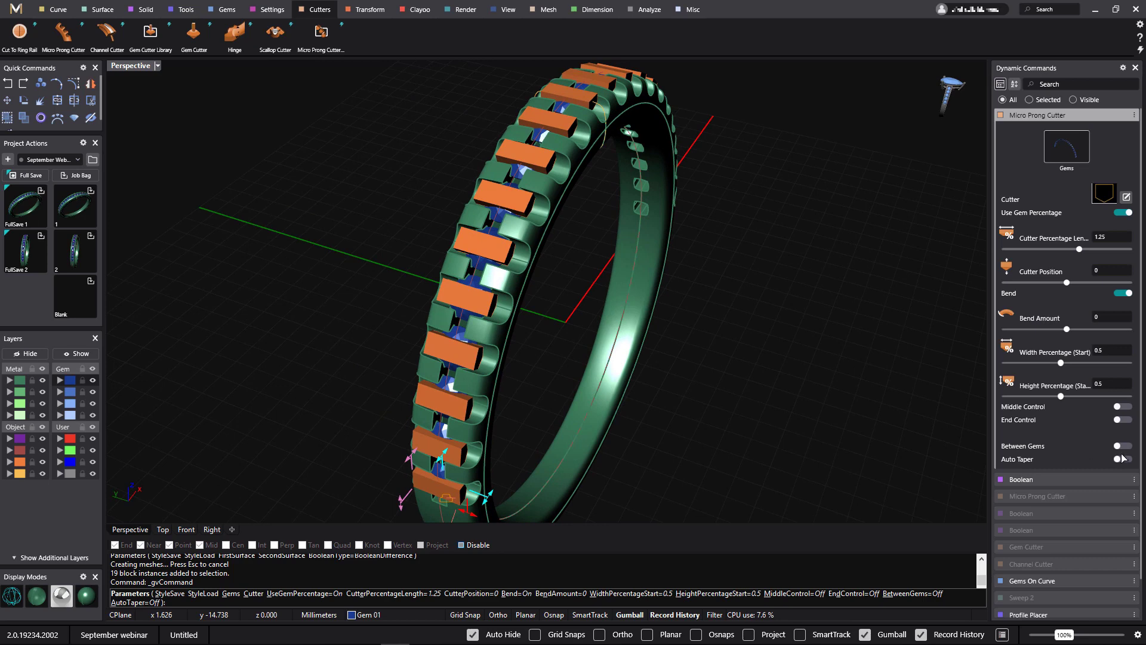
left_click(1120, 446)
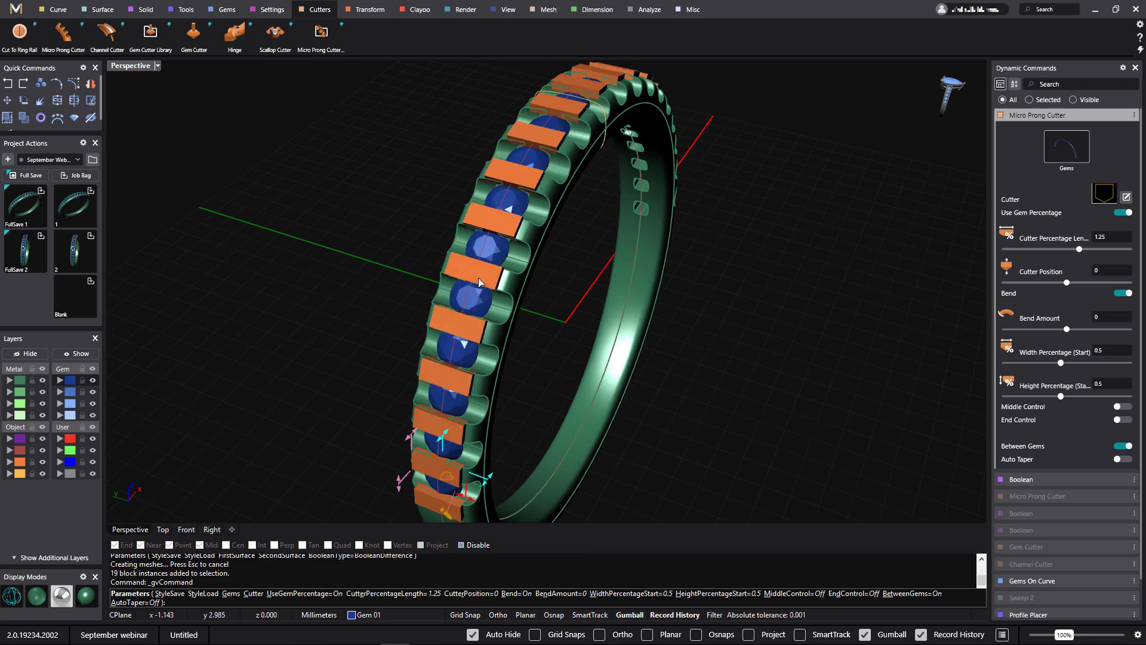
left_click(1114, 239)
key("Return")
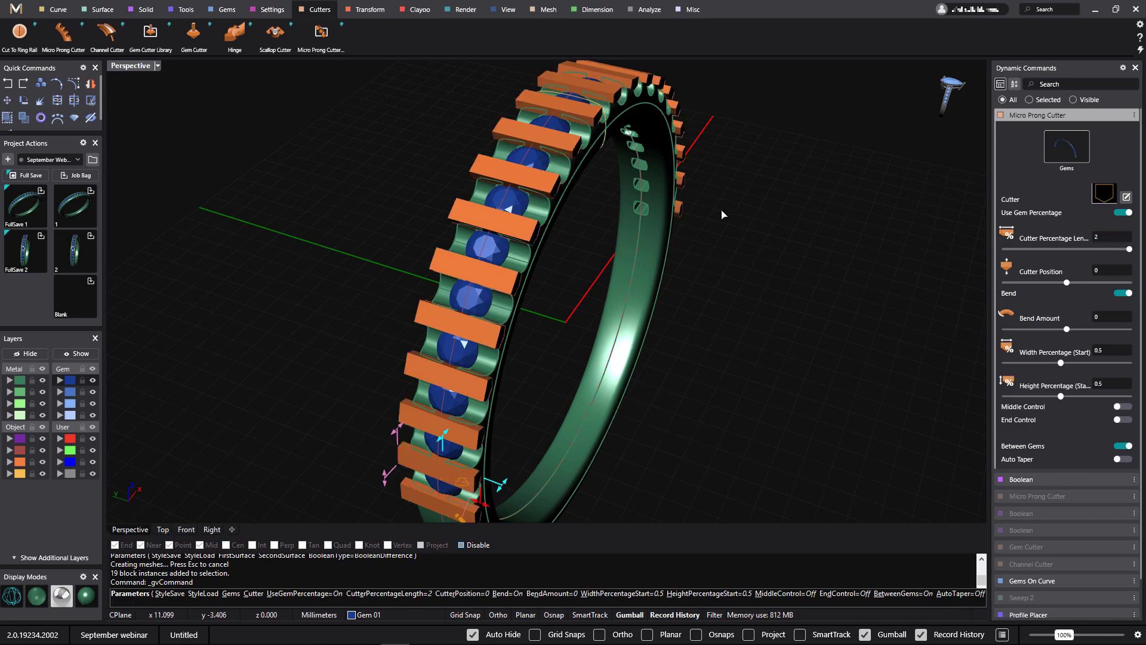
- Narrow the between-gem cutters to a start width percentage of 0.12 and accept the Micro Prong Cutter
right_click_drag(724, 215, 339, 290)
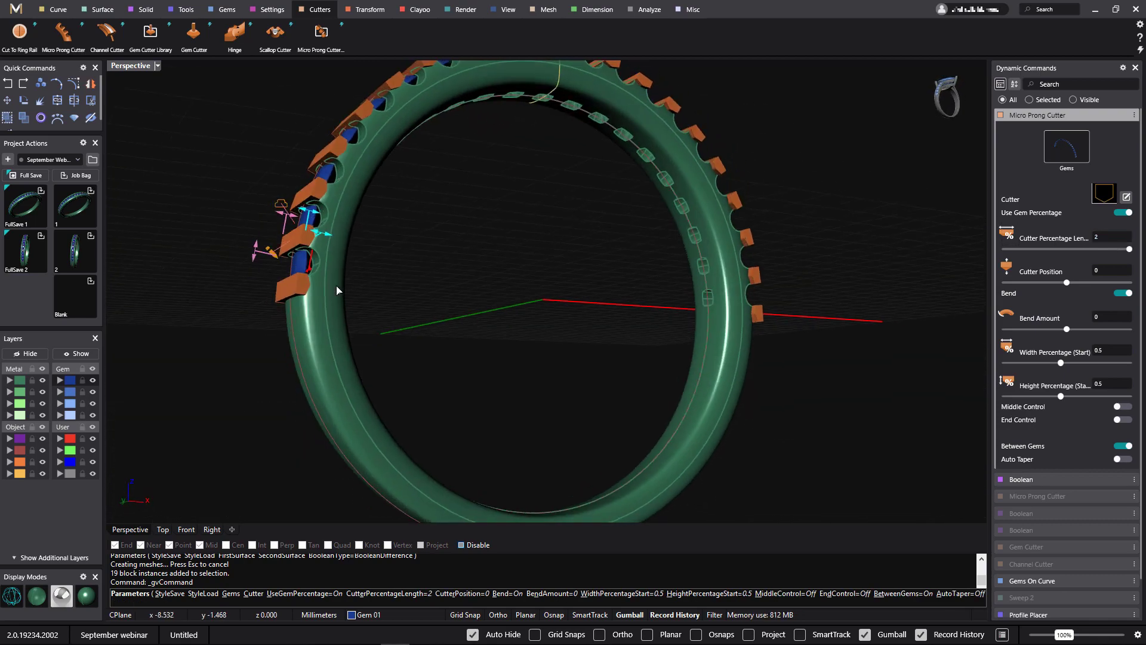
scroll(319, 285, "up", 5)
scroll(319, 282, "up", 2)
right_click_drag(367, 225, 353, 247)
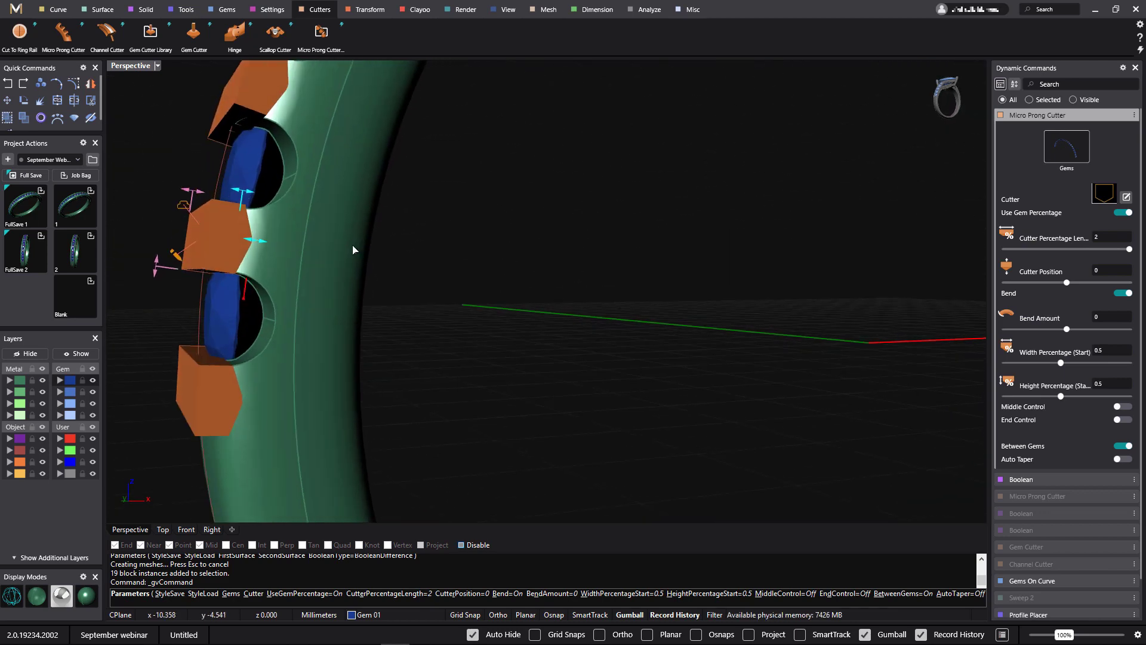
left_click_drag(159, 266, 152, 224)
right_click_drag(200, 262, 353, 268)
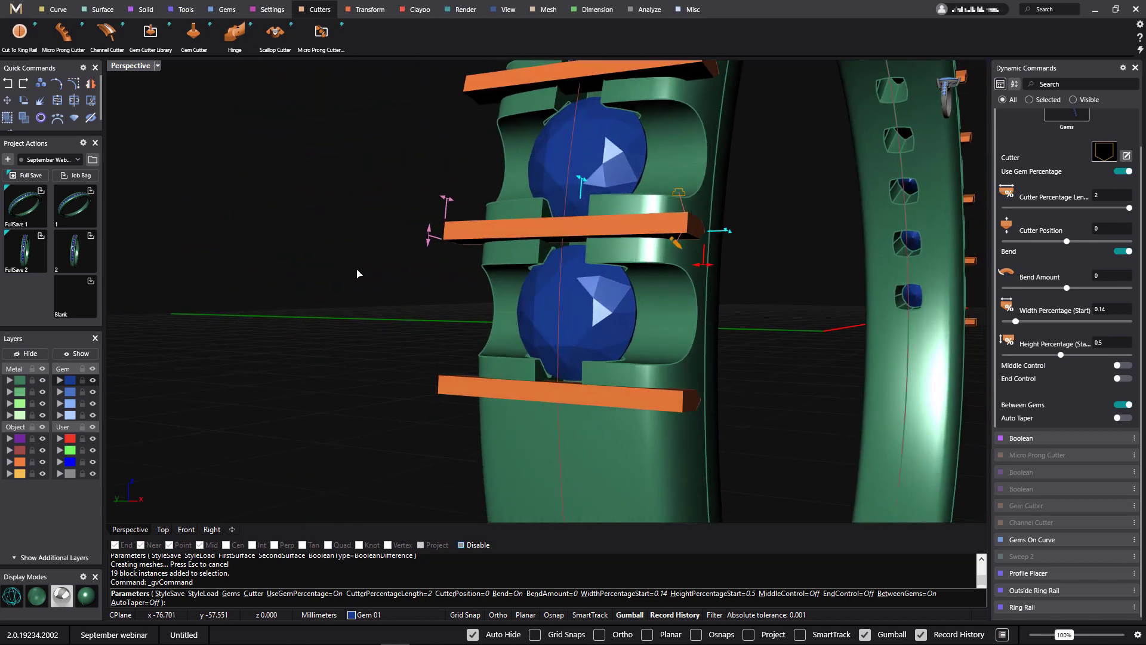
left_click_drag(430, 238, 429, 233)
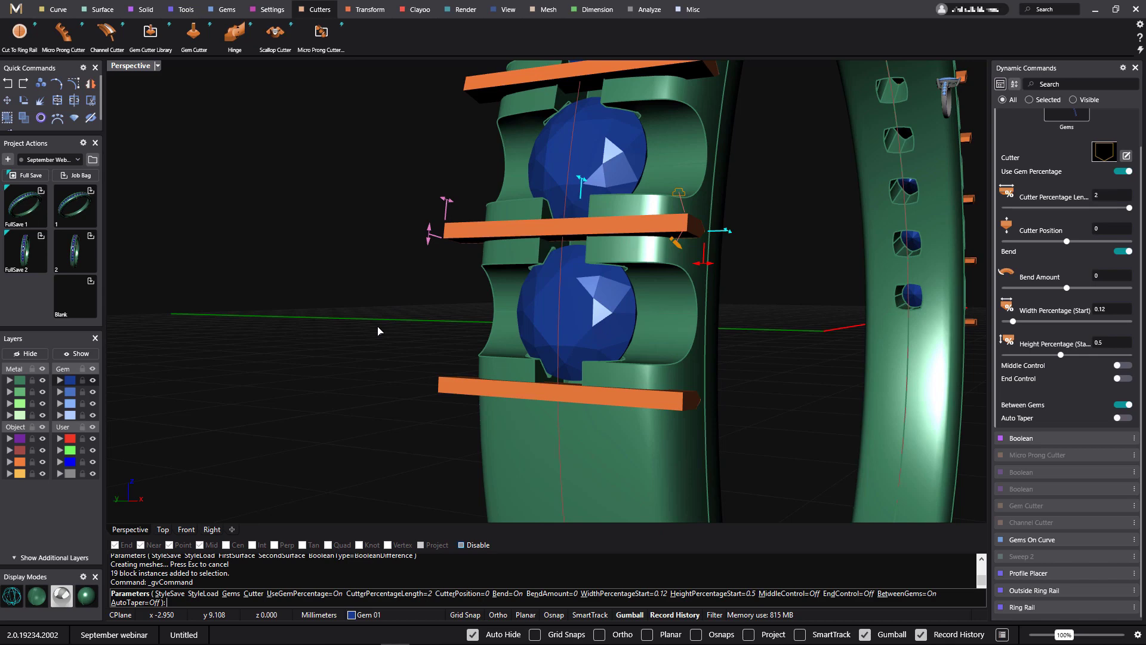
key("Return")
- Apply a Boolean Union with the ring band as first surface and the thin between-gem cutters as second surface
right_click_drag(392, 317, 555, 388)
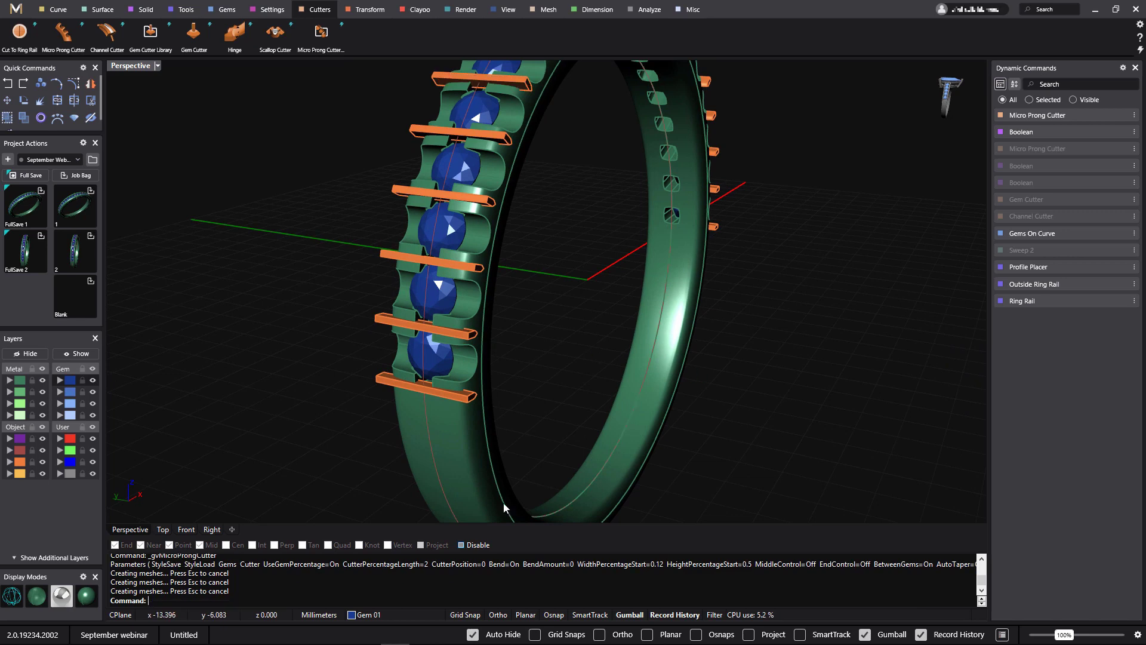
left_click(144, 10)
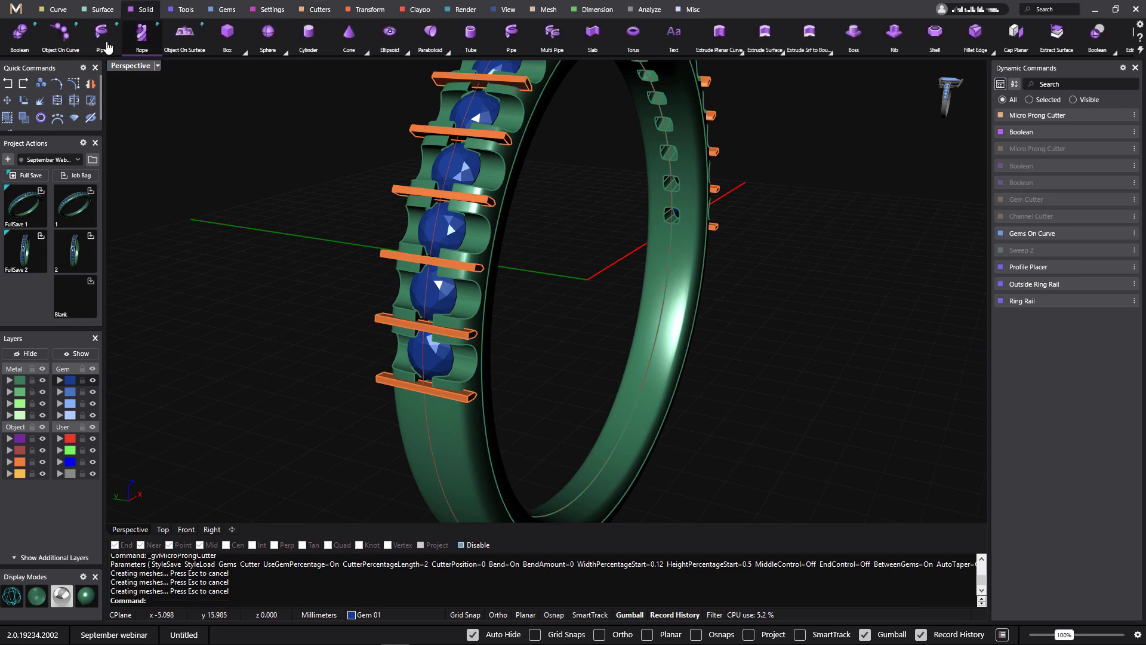
left_click(20, 33)
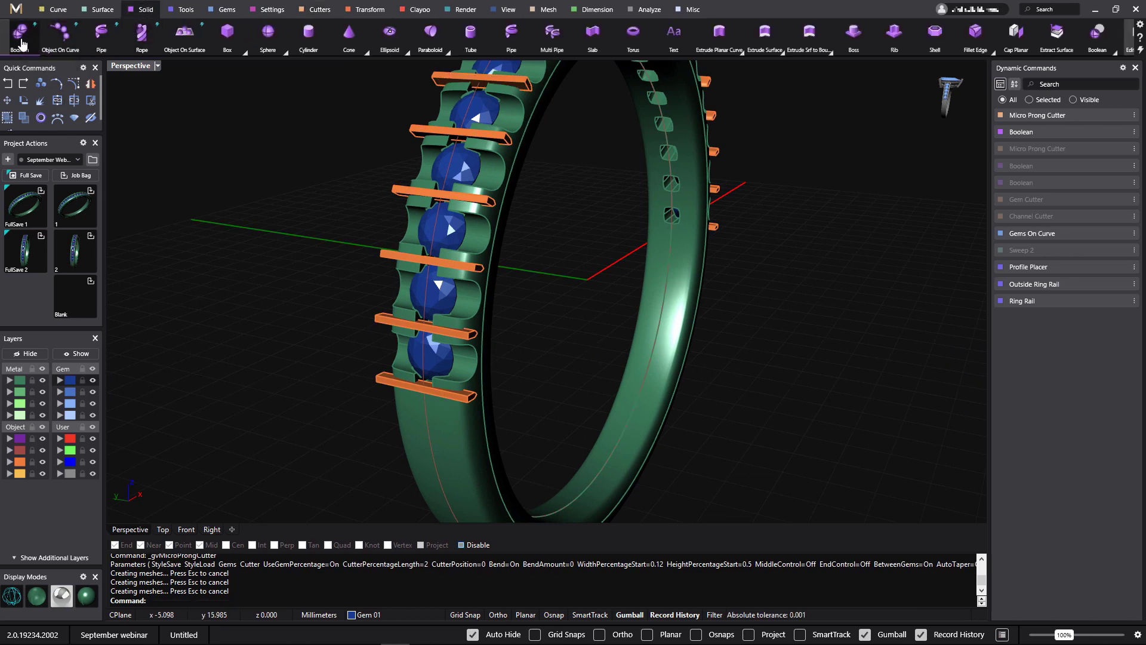
left_click(460, 444)
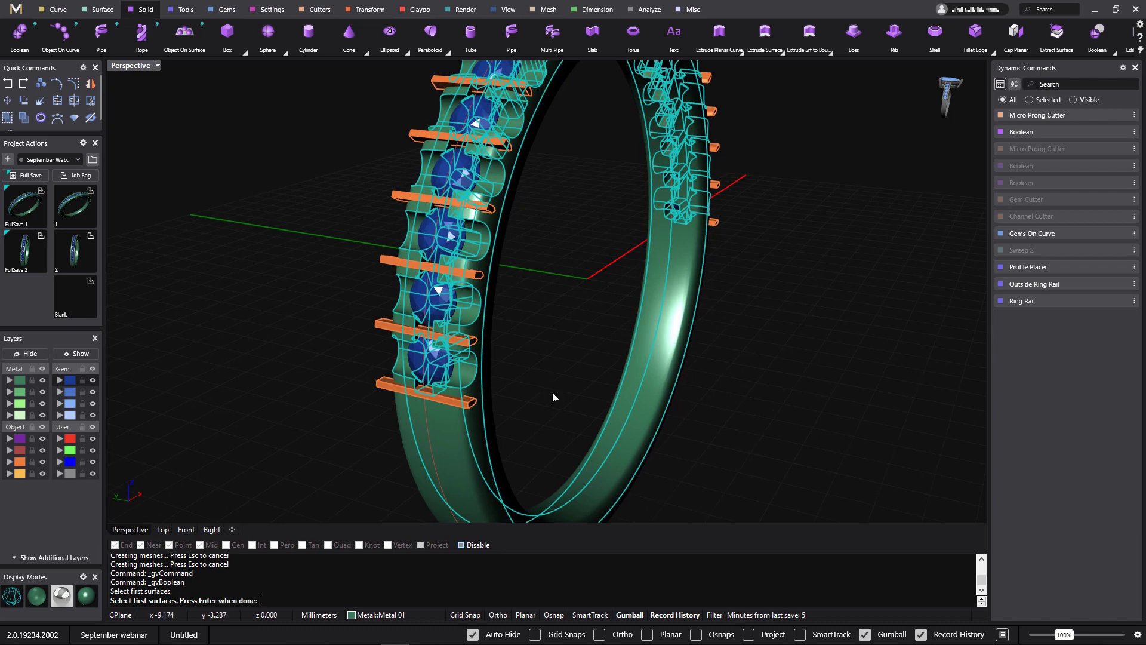
key("Return")
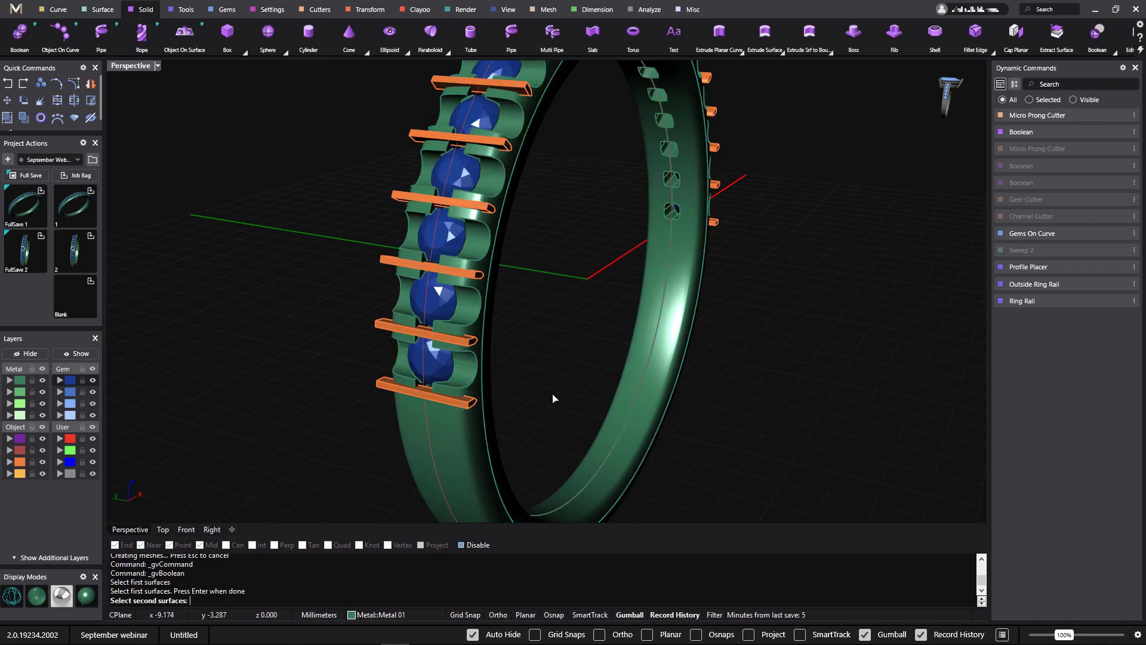
left_click(469, 405)
key("Return")
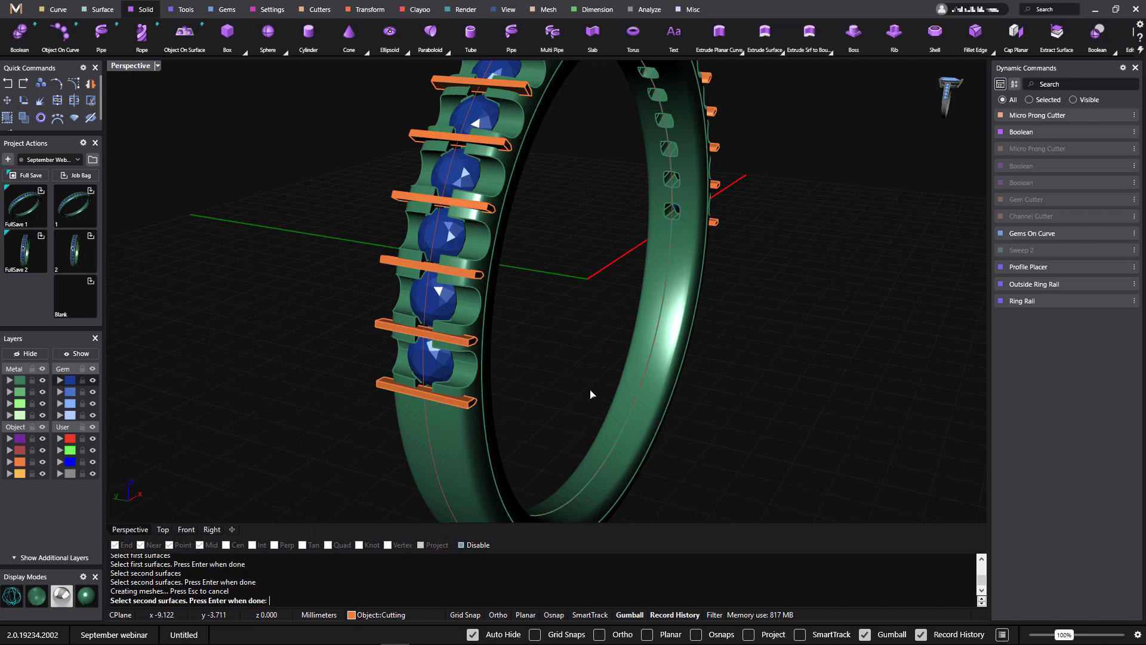
key("Return")
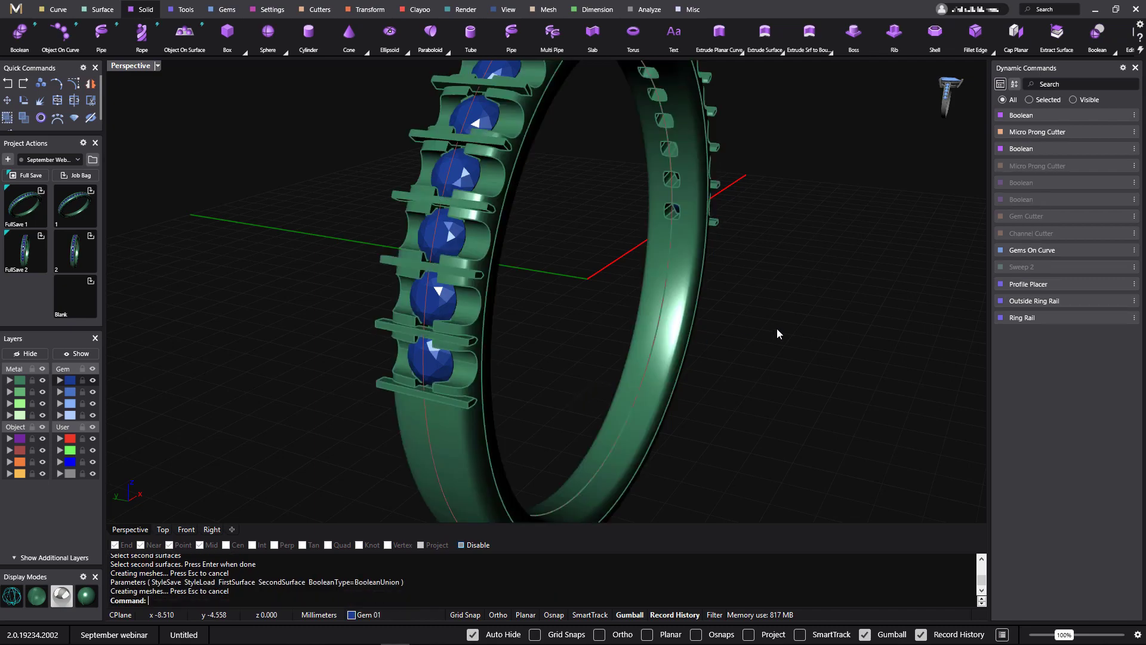
- Edit the latest Boolean, change its type to Boolean Difference so the thin cutters split the prongs, and accept it
mouse_move(1102, 135)
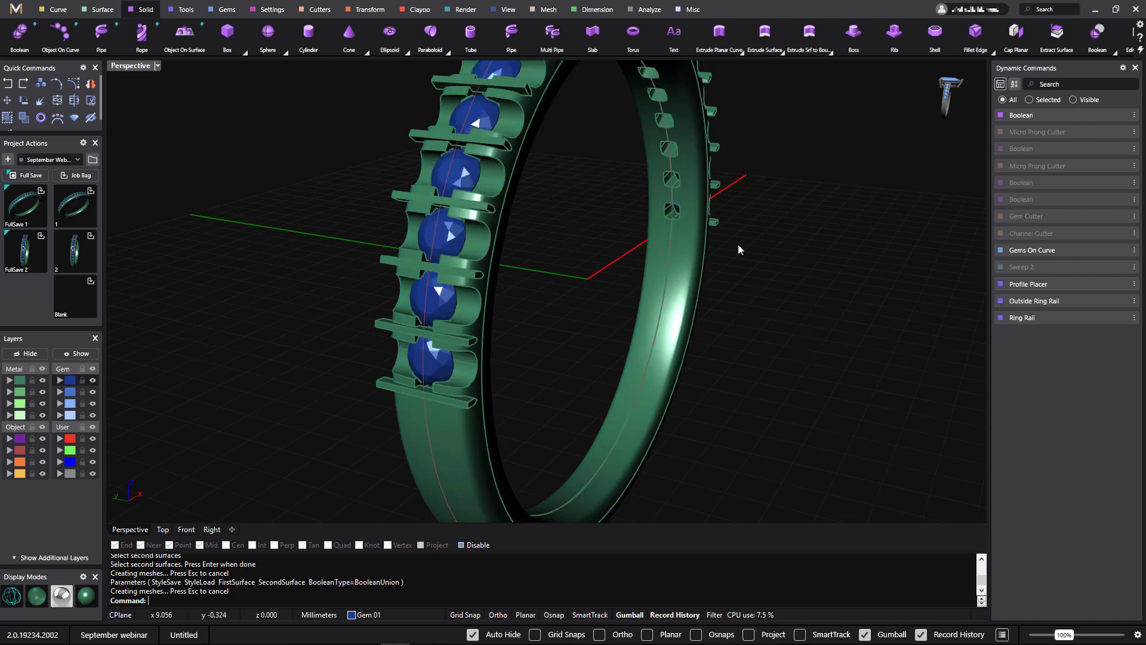
mouse_move(1033, 131)
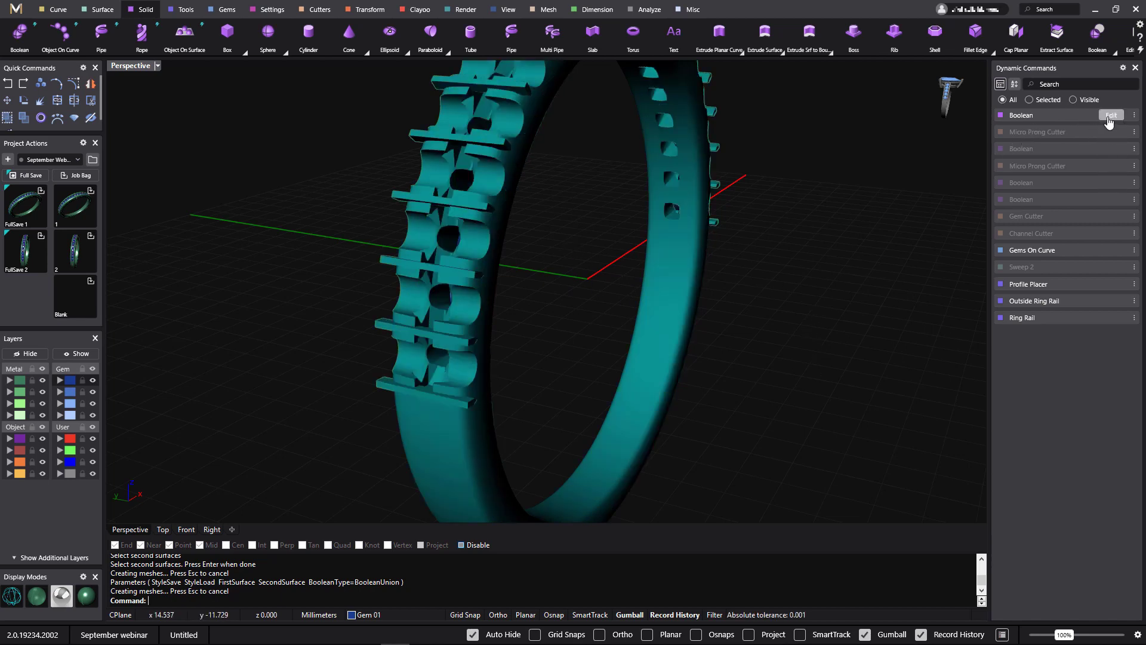
left_click(1109, 117)
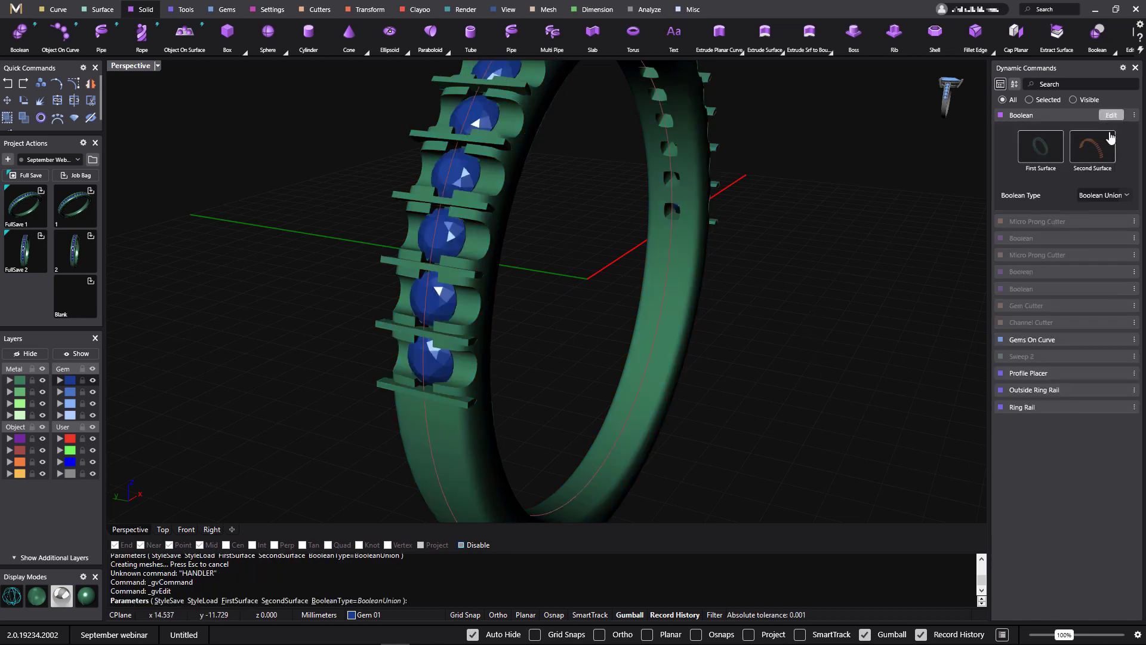
left_click(1127, 198)
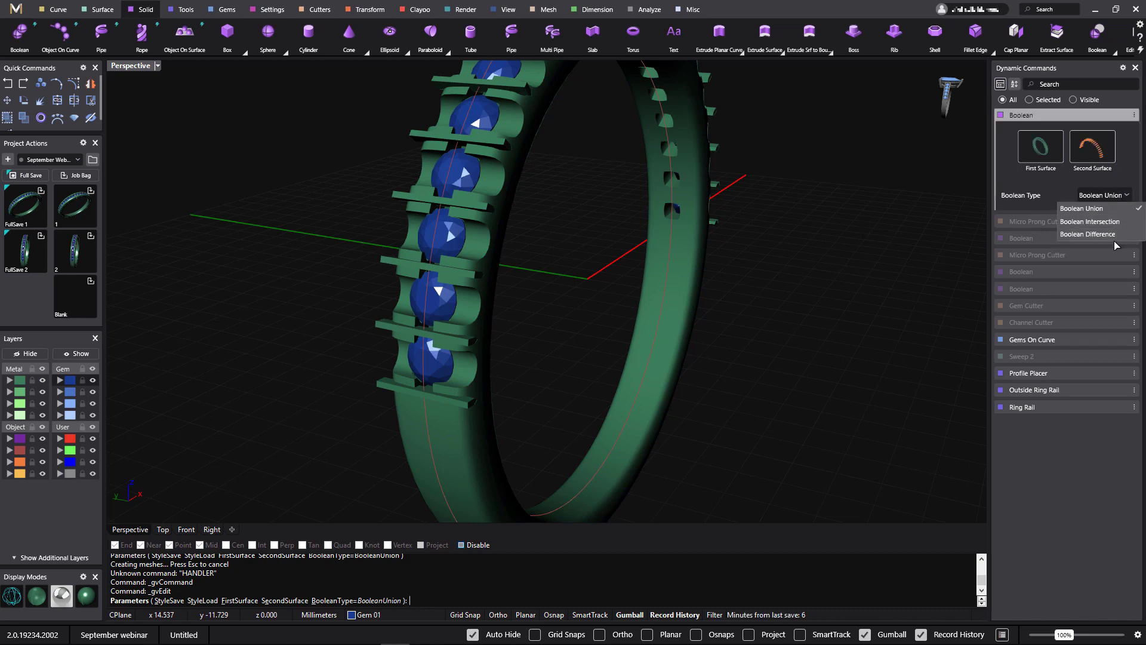
left_click(1117, 234)
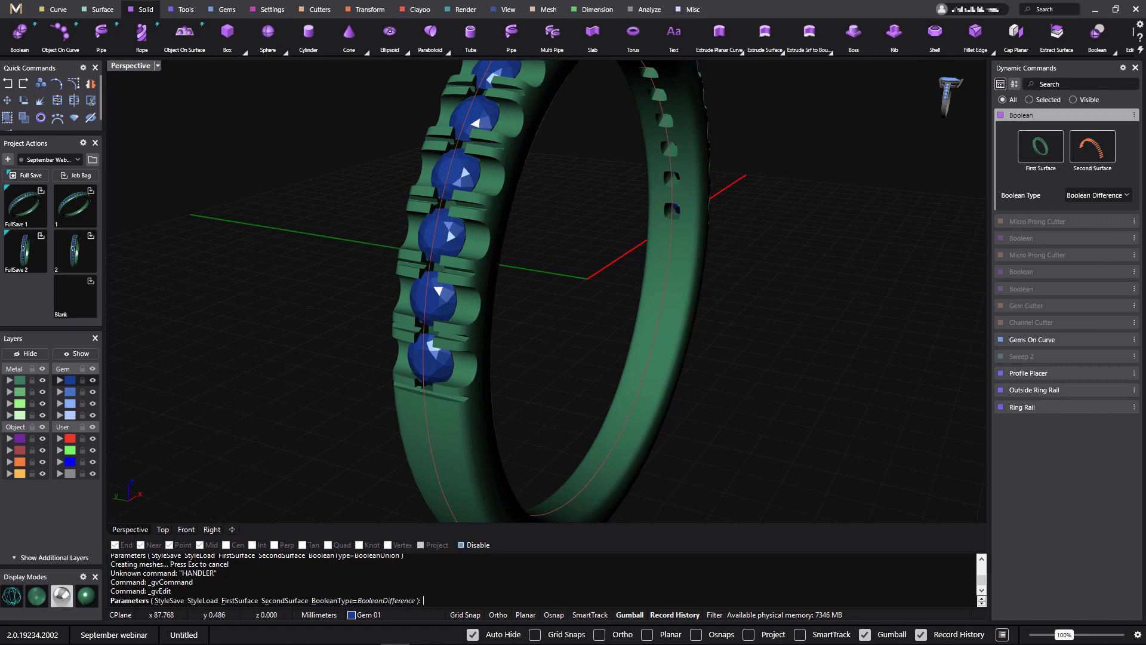
scroll(711, 370, "down", 5)
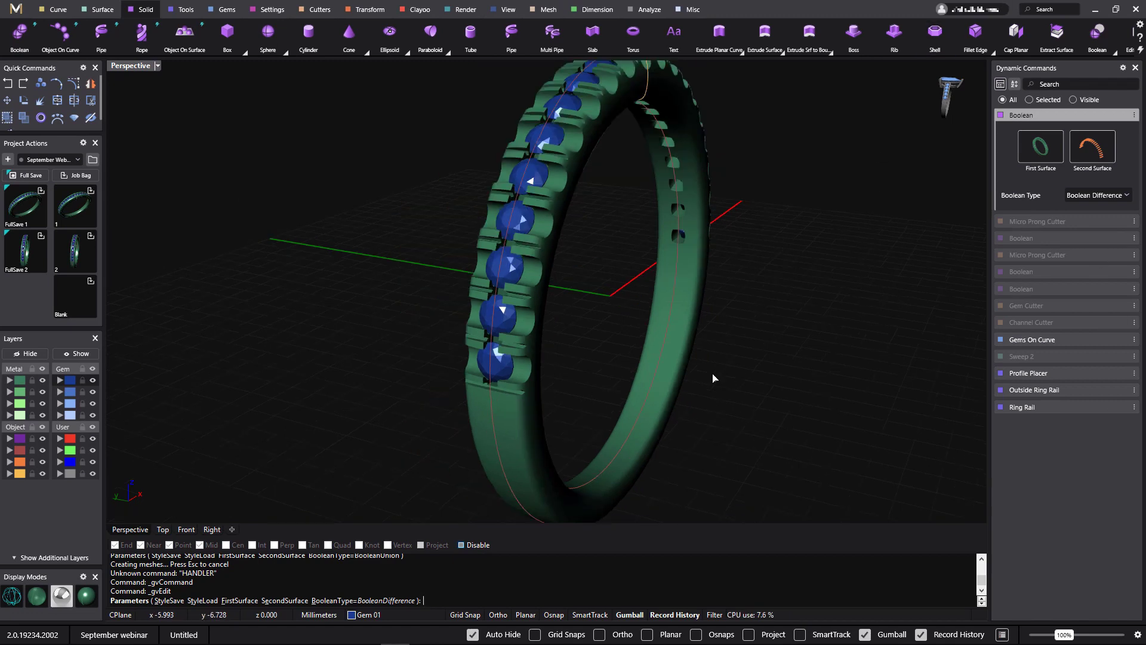
right_click_drag(719, 397, 762, 459)
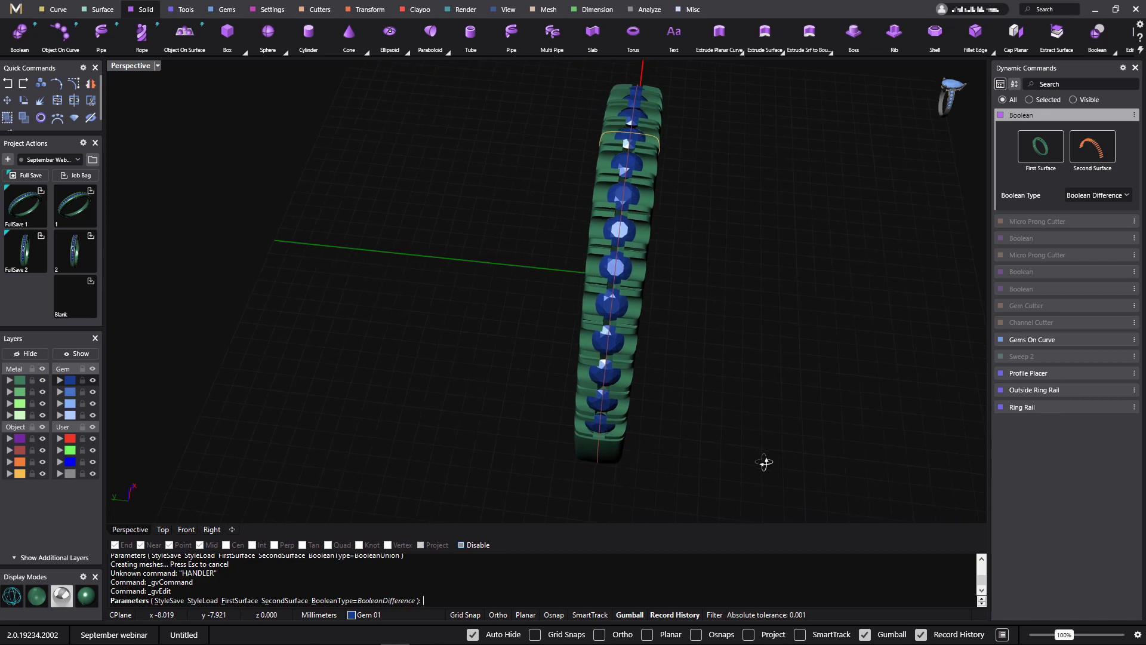
mouse_move(708, 348)
right_mouse_down()
mouse_move(718, 382)
mouse_move(642, 383)
mouse_move(603, 310)
mouse_move(711, 378)
mouse_move(725, 356)
mouse_move(711, 366)
right_mouse_up()
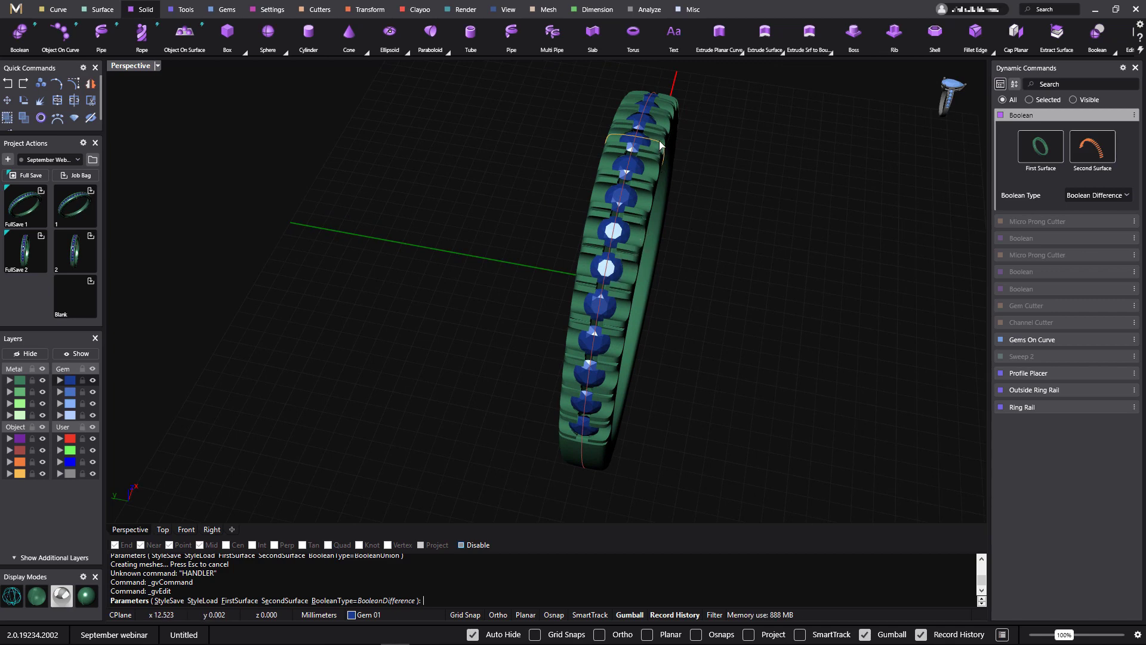
right_click_drag(764, 442, 722, 443)
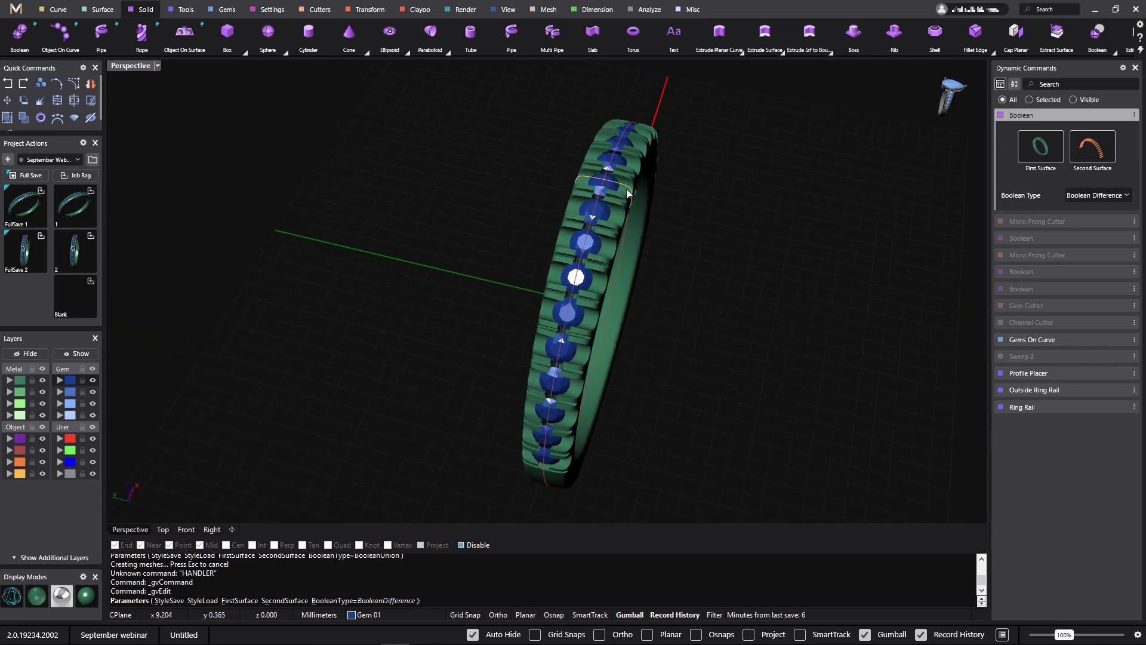
key("Return")
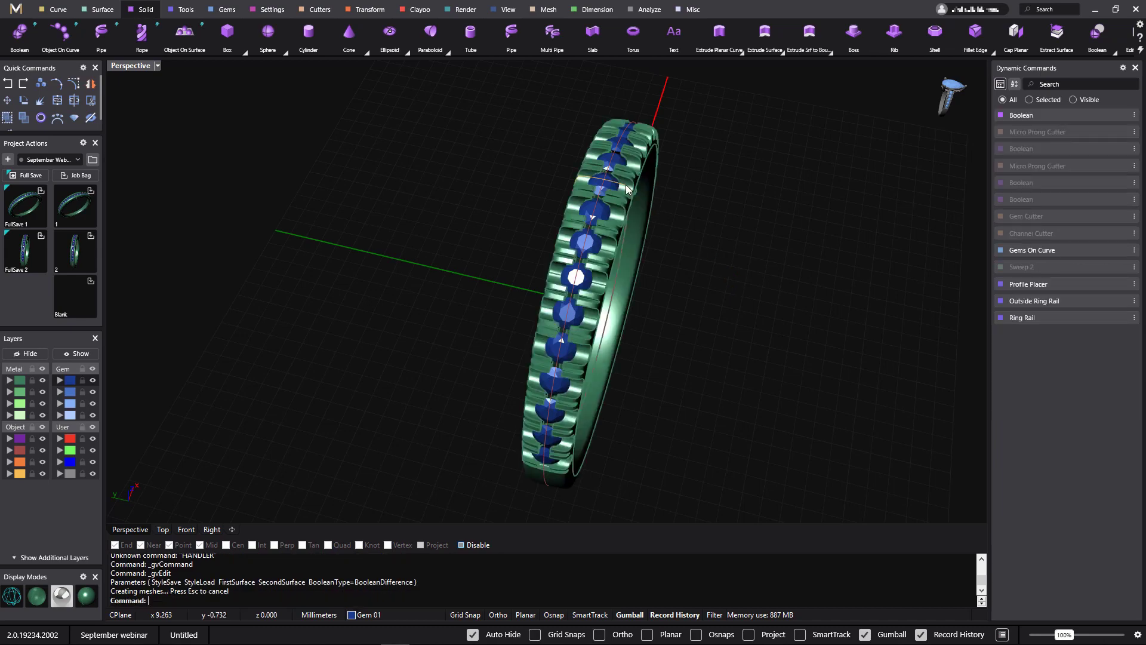
- Edit the band's Profile Placer, narrow its profile width to 2.2 mm, accept it and return to the shaded display
left_click(626, 185)
left_click(681, 223)
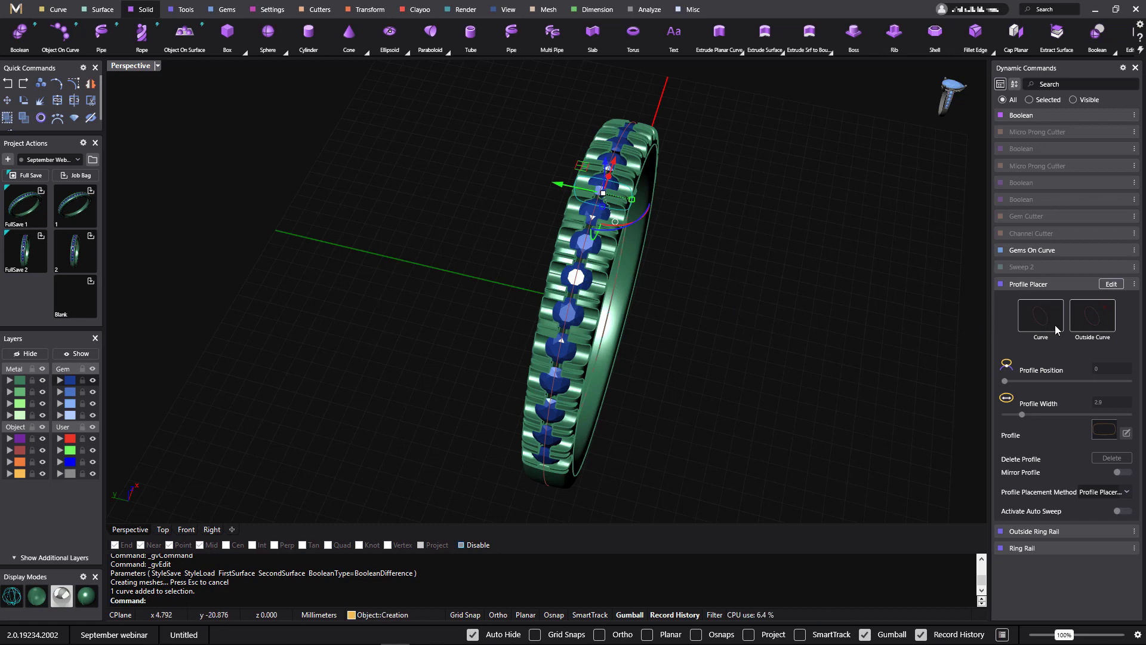
left_click(1111, 284)
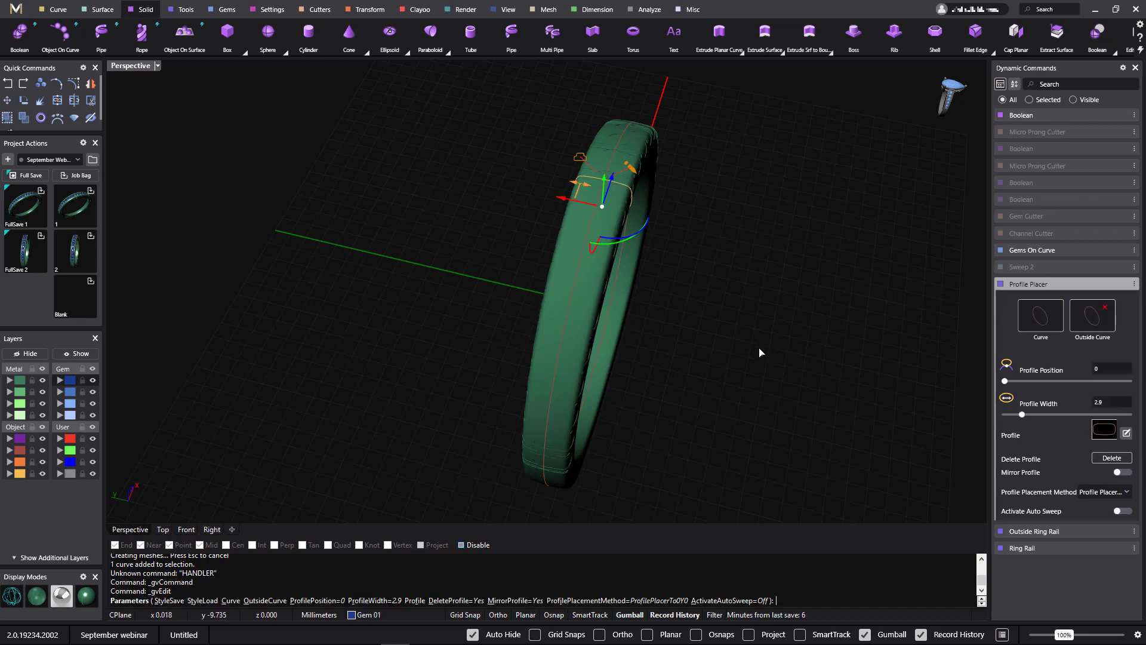
right_click_drag(760, 351, 786, 317)
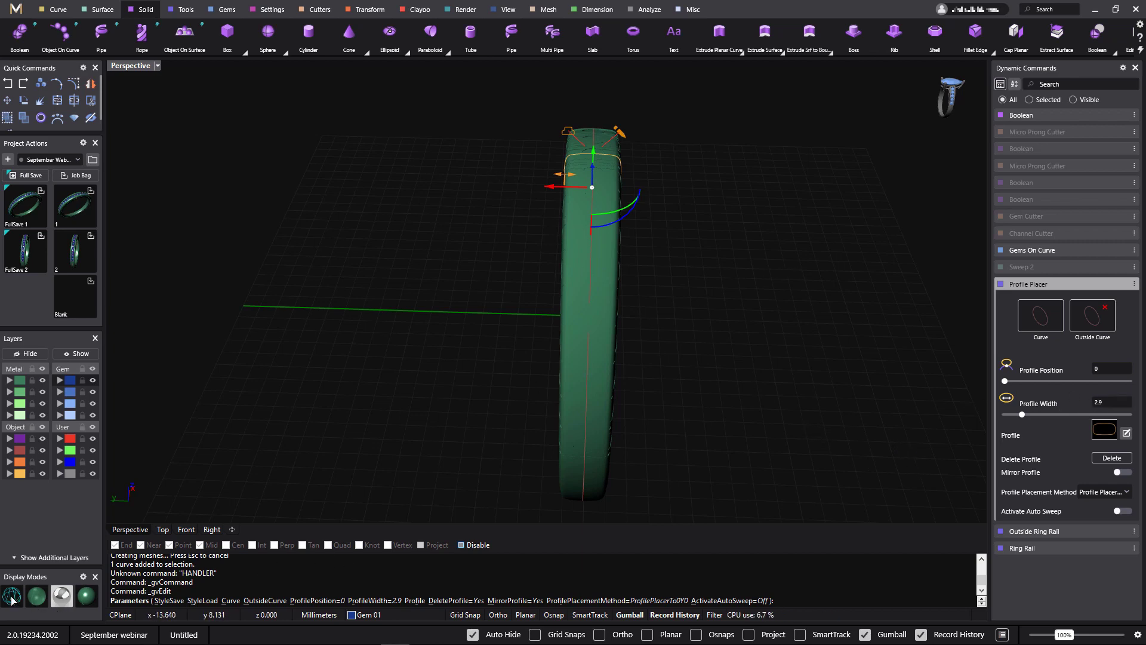
scroll(566, 179, "up", 5)
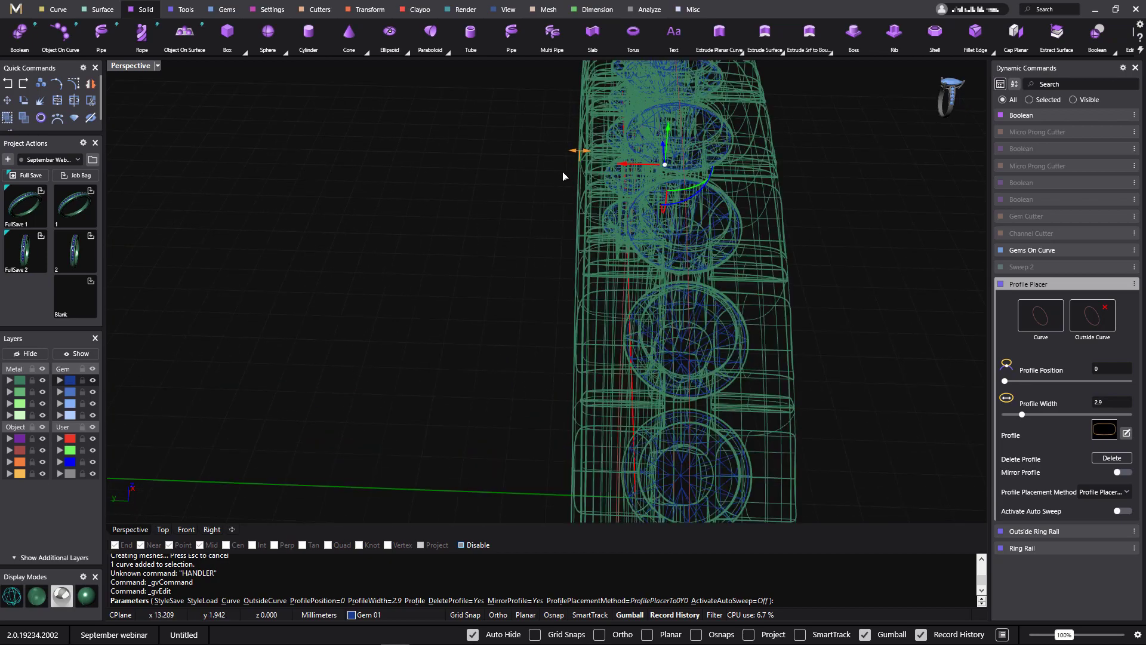
right_click_drag(566, 187, 573, 261)
left_click_drag(594, 208, 646, 216)
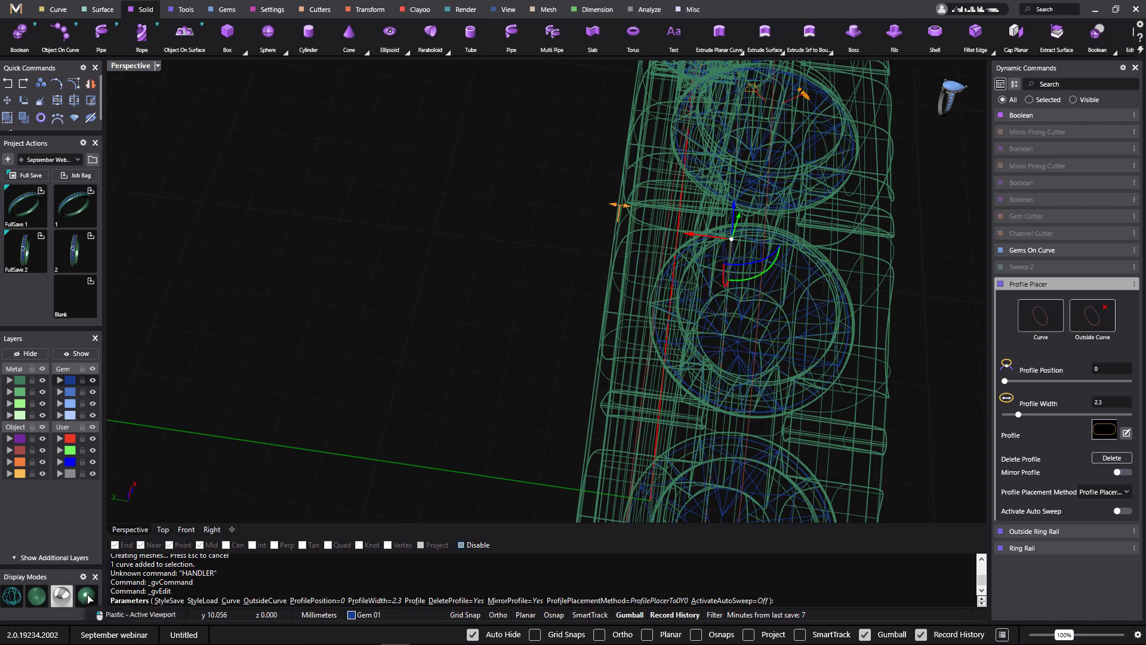
right_click_drag(374, 331, 371, 383)
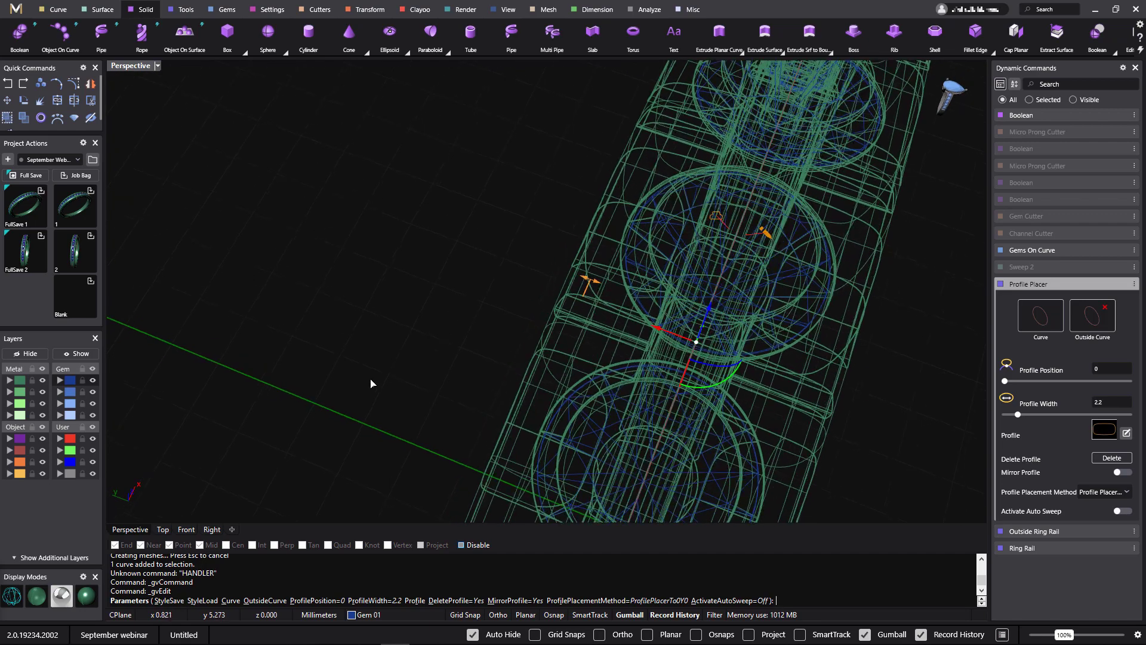
right_click(455, 307)
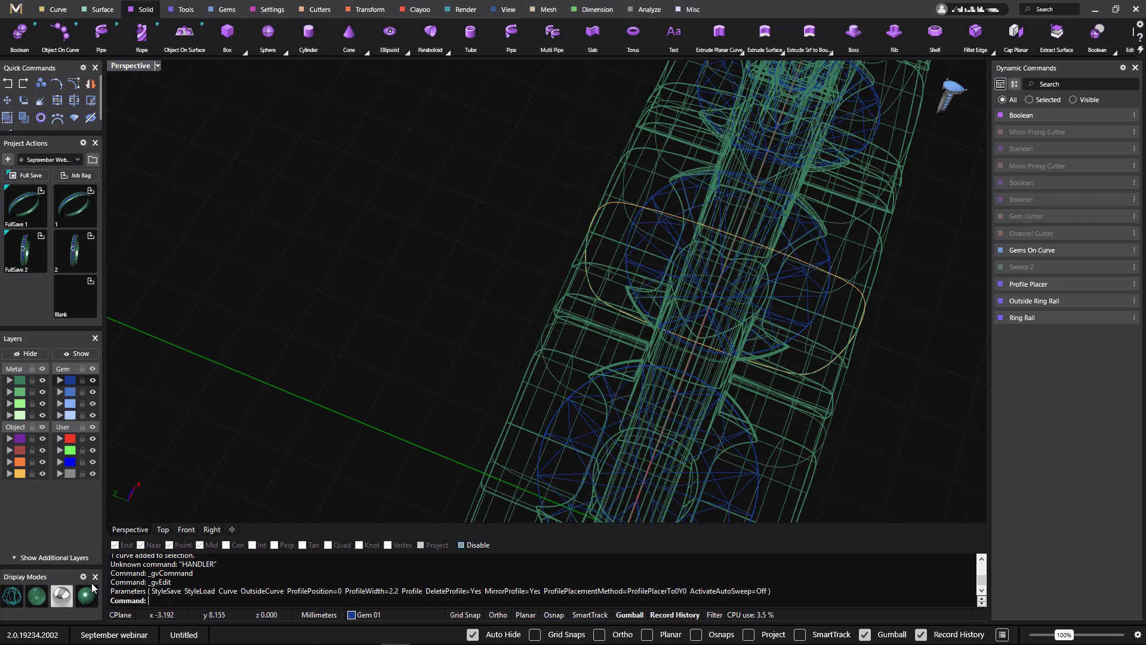
left_click(61, 595)
- Select the whole ring and save it to the job bag, and also make a full save of the project
scroll(394, 317, "down", 8)
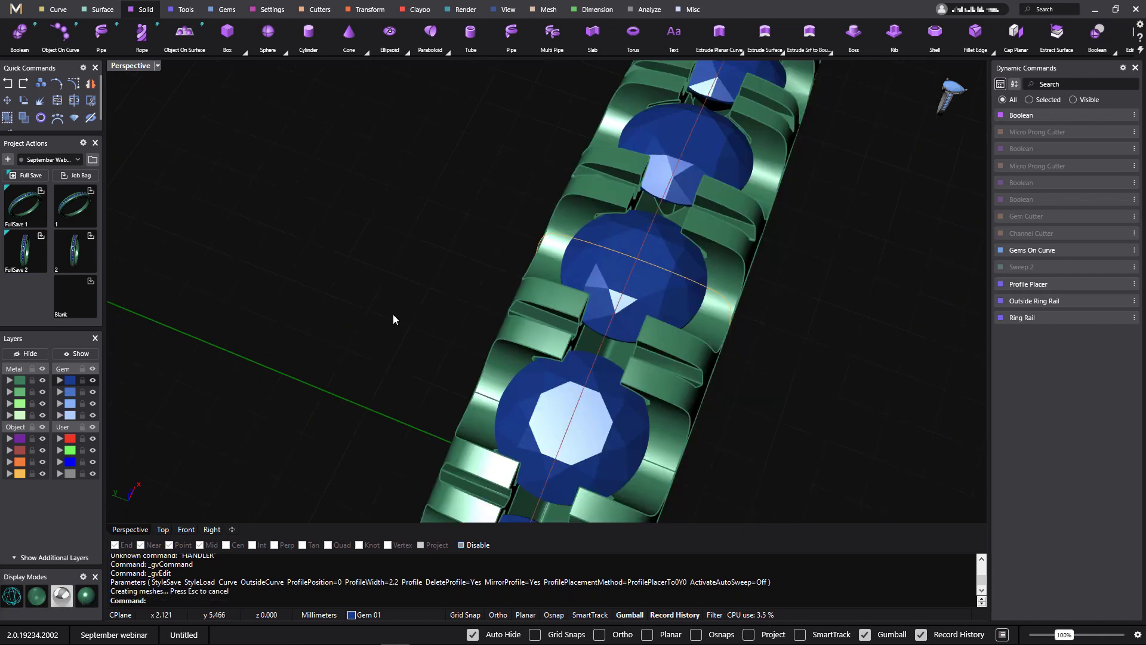
right_click_drag(411, 332, 553, 268)
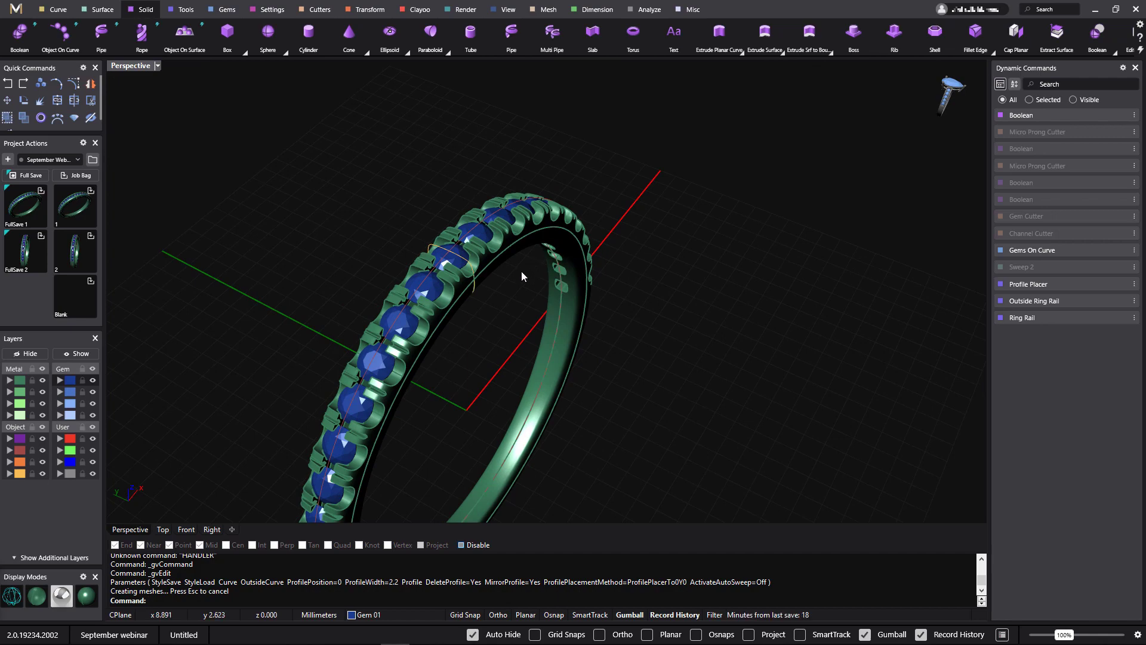
right_click_drag(458, 308, 593, 374)
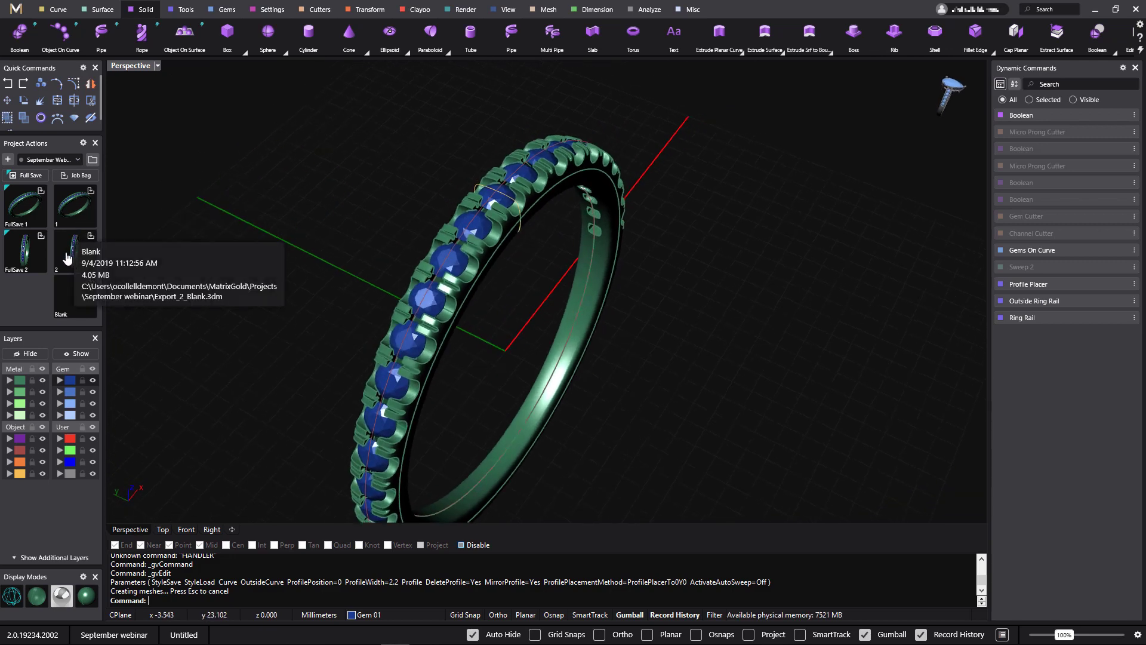
right_click_drag(531, 388, 662, 384)
scroll(737, 335, "down", 4)
left_click_drag(317, 139, 817, 491)
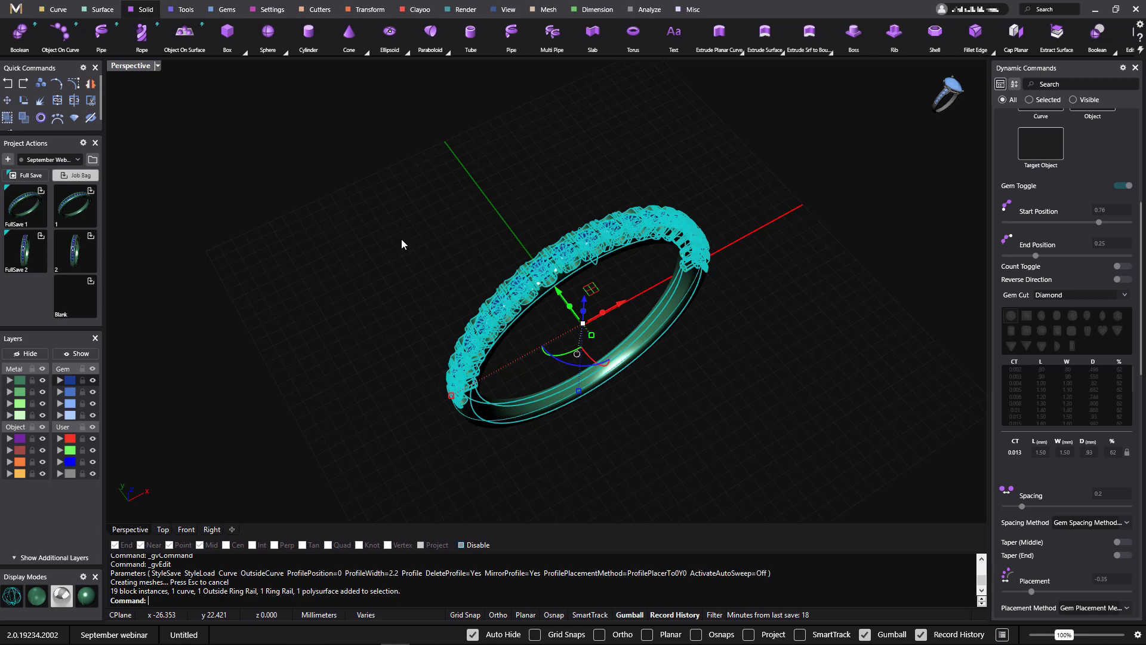
key("ctrl+m")
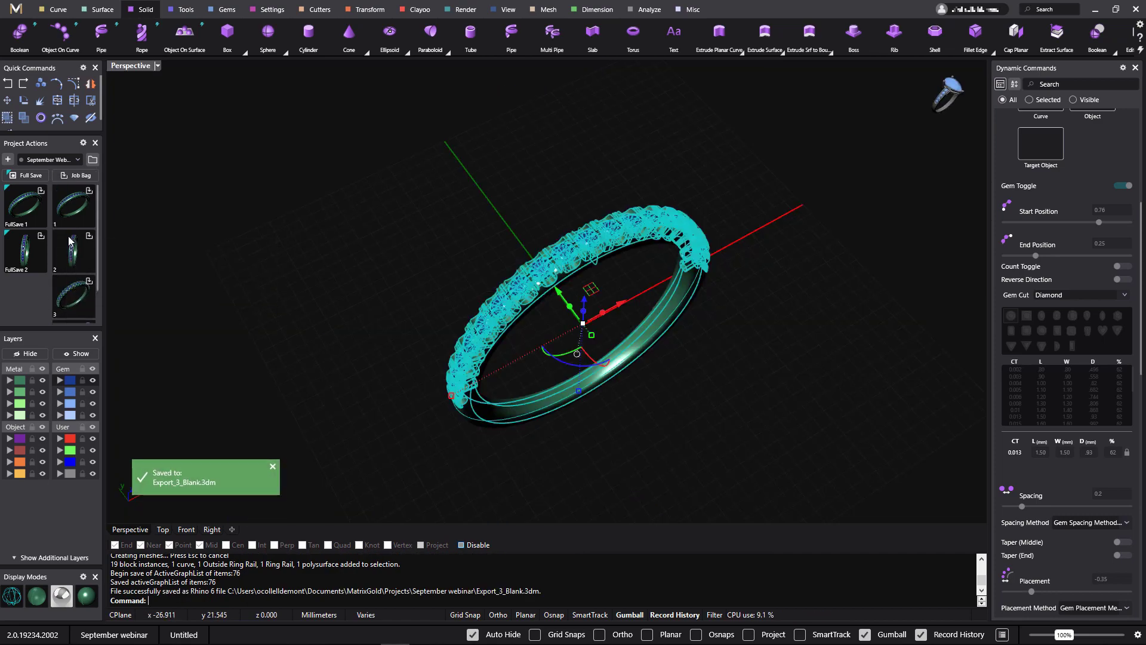
left_click(345, 295)
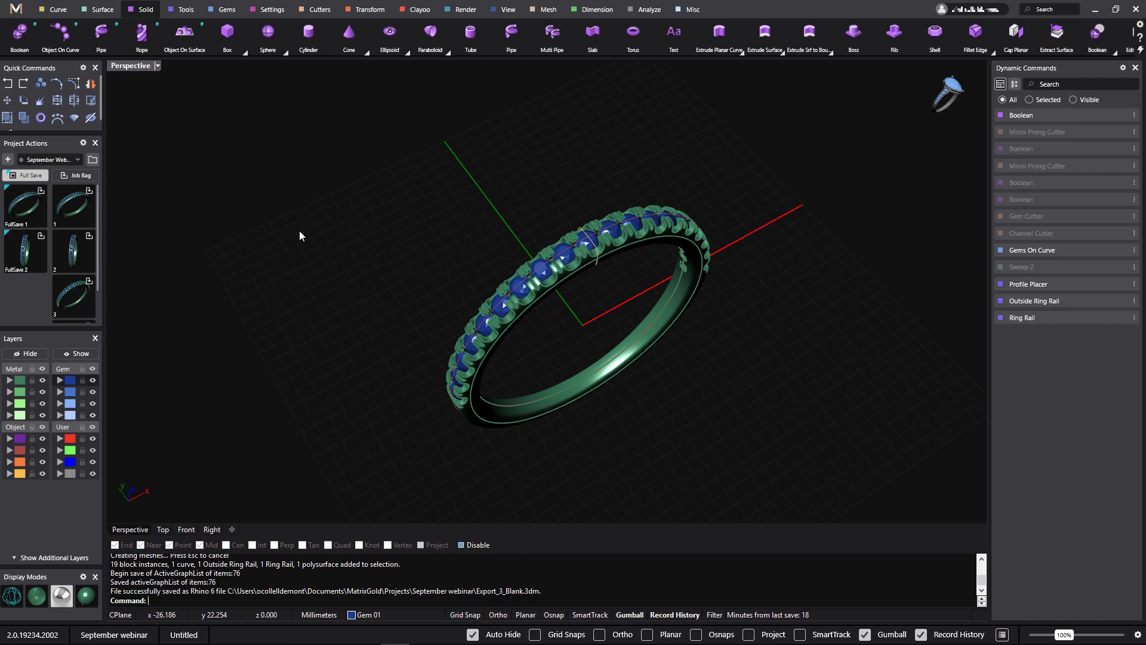
key("ctrl+m")
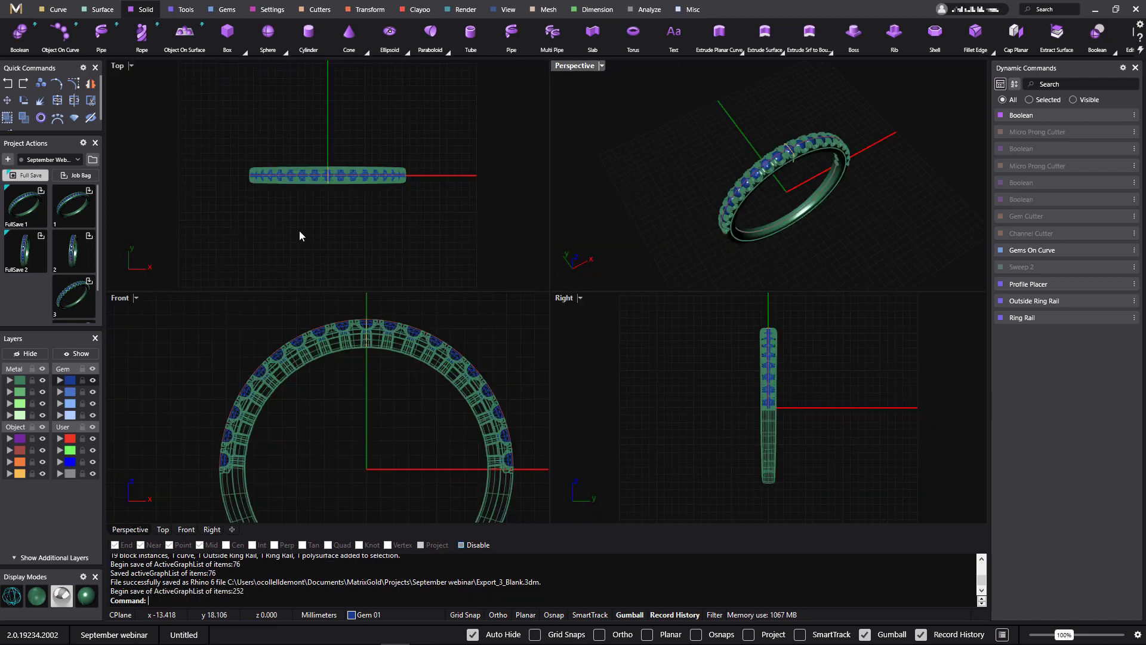
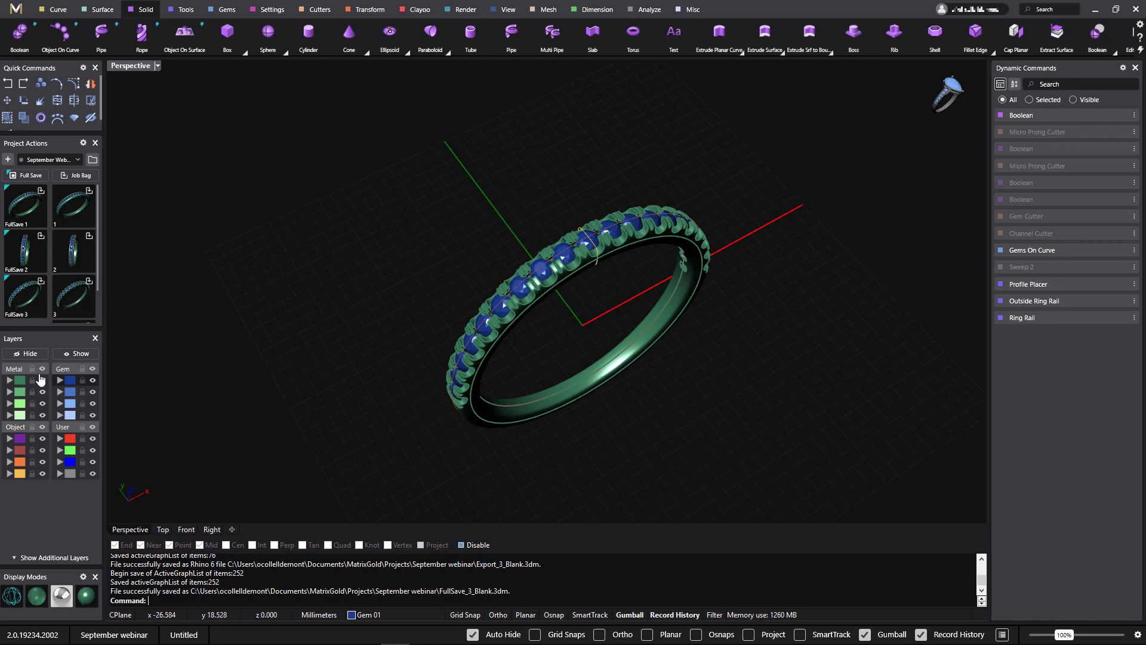
- Undo the last hide-output and delete operations on the ring
key("ctrl+z")
key("ctrl+z")
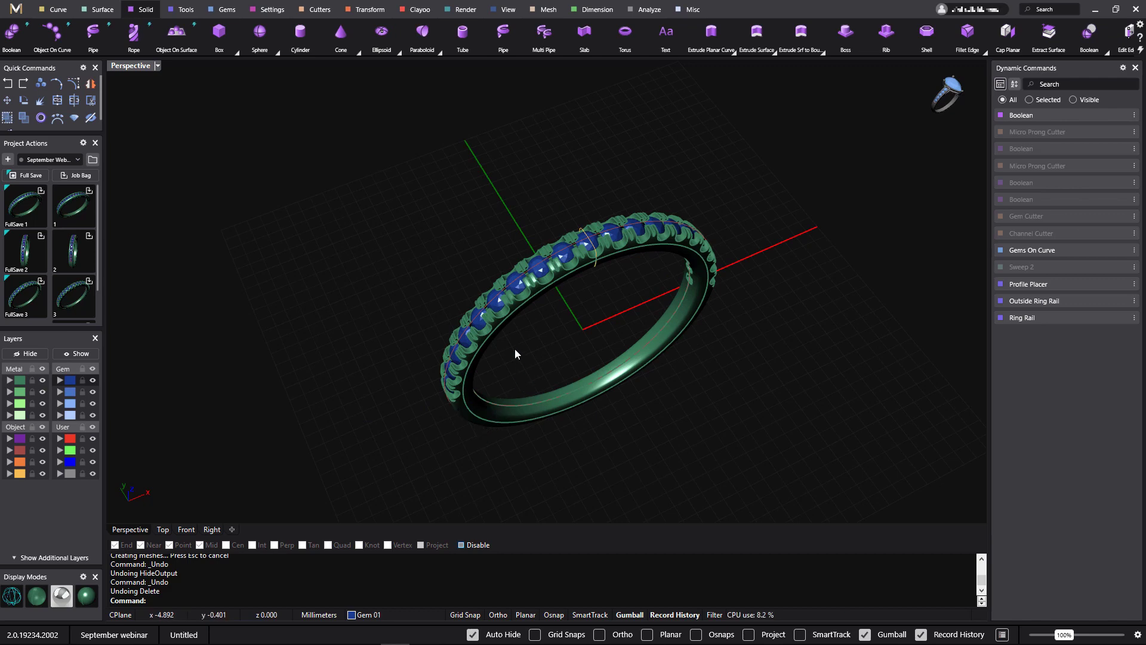
right_click_drag(635, 305, 664, 275)
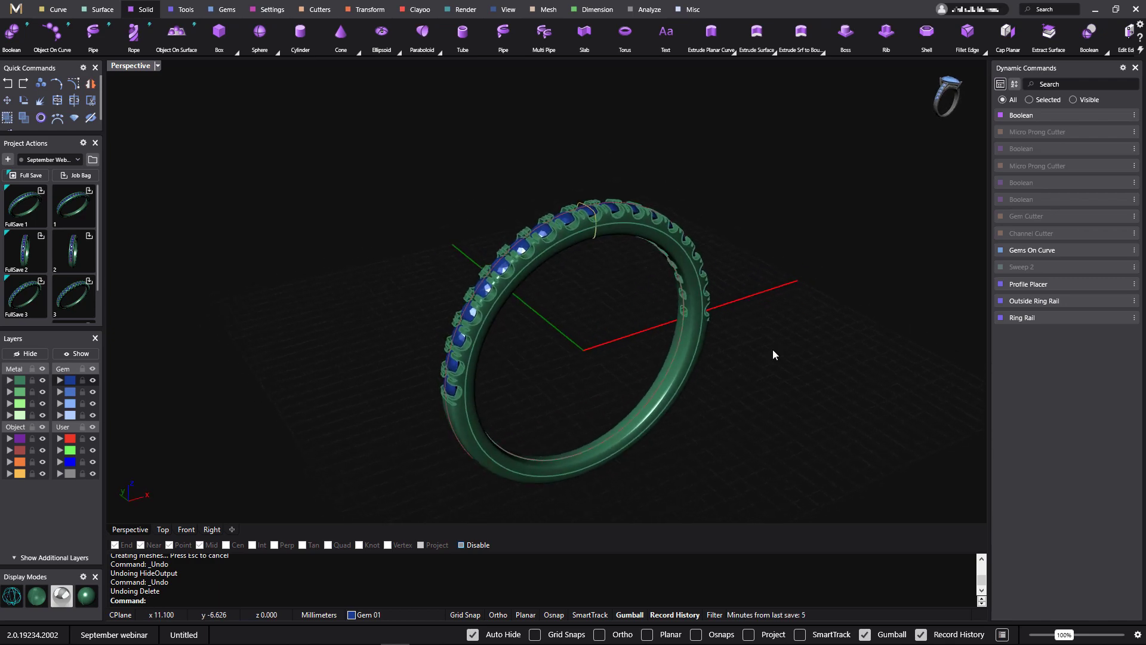
- Delete the split-prong Boolean Difference body and show the previous Boolean with the unsplit micro prongs
mouse_move(1049, 275)
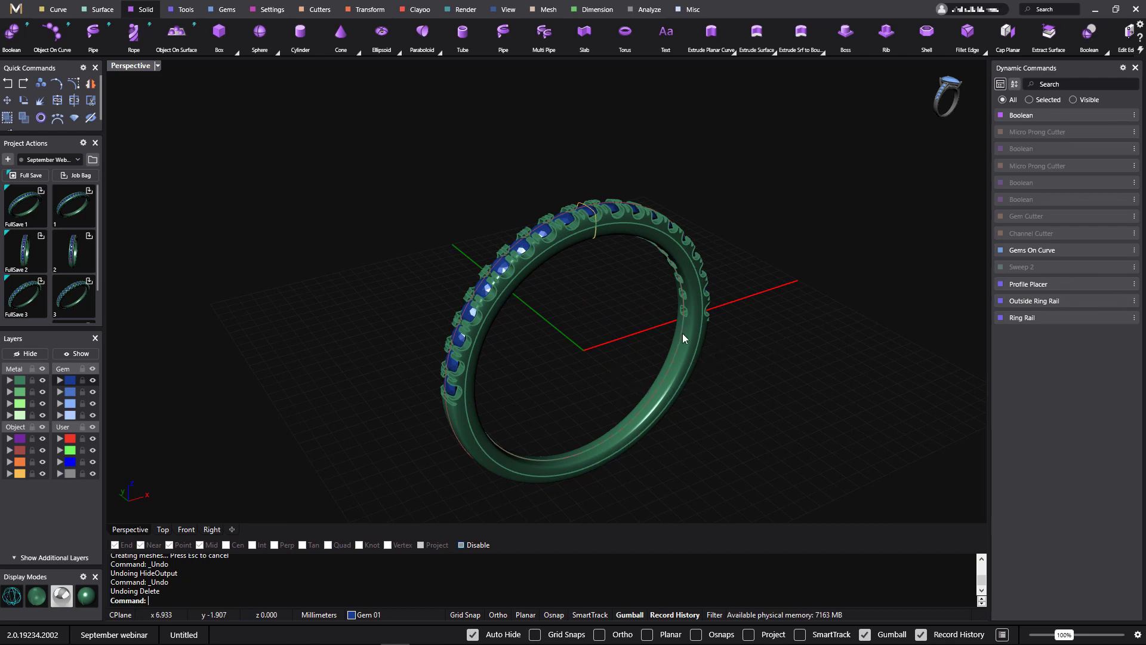
mouse_move(1109, 142)
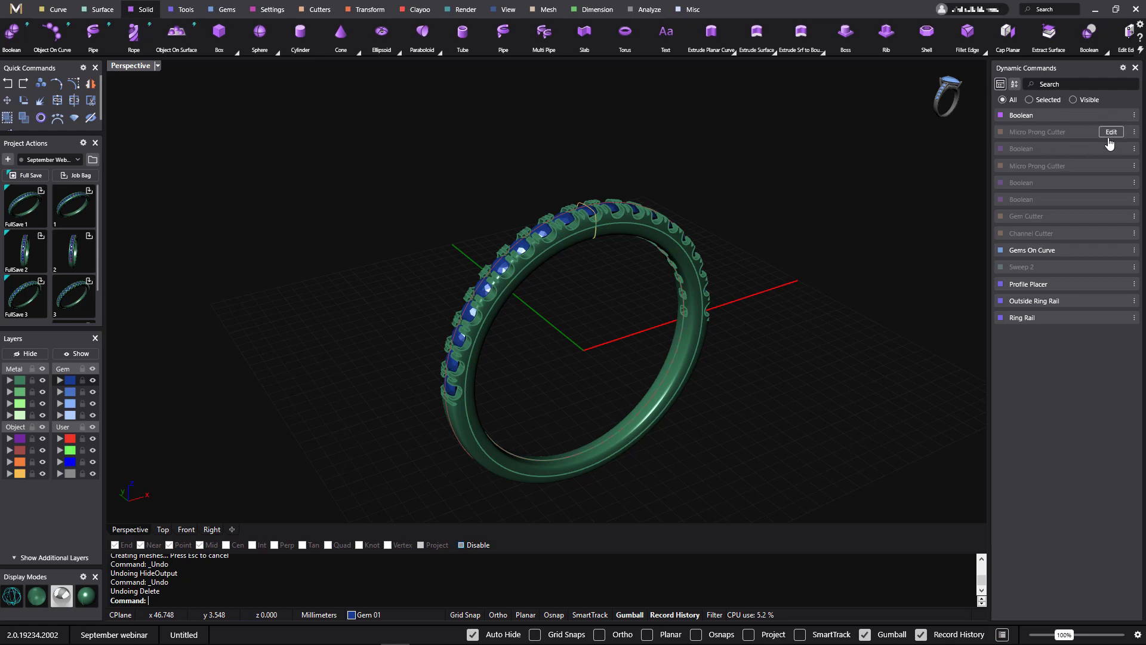
mouse_move(1136, 119)
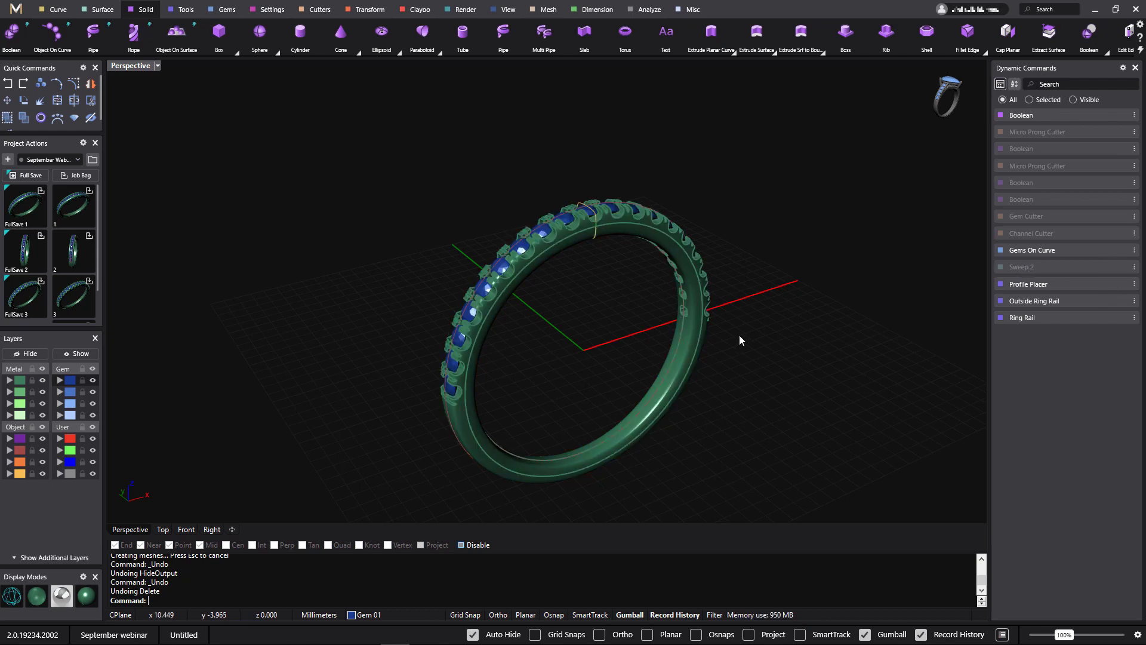
left_click(700, 322)
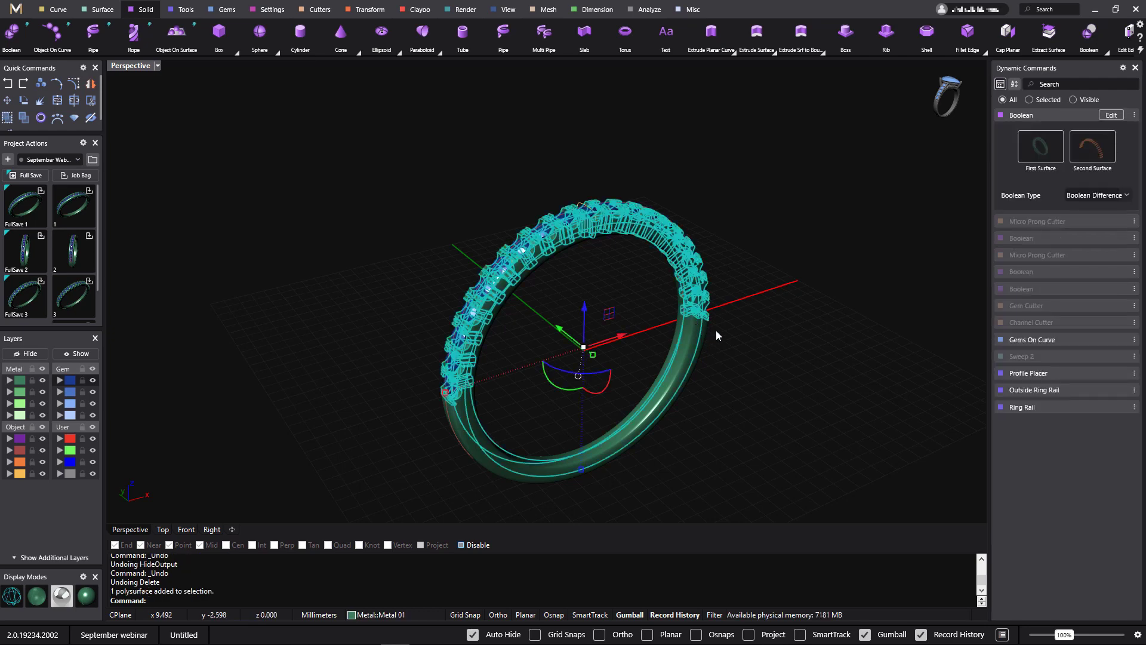
key("Delete")
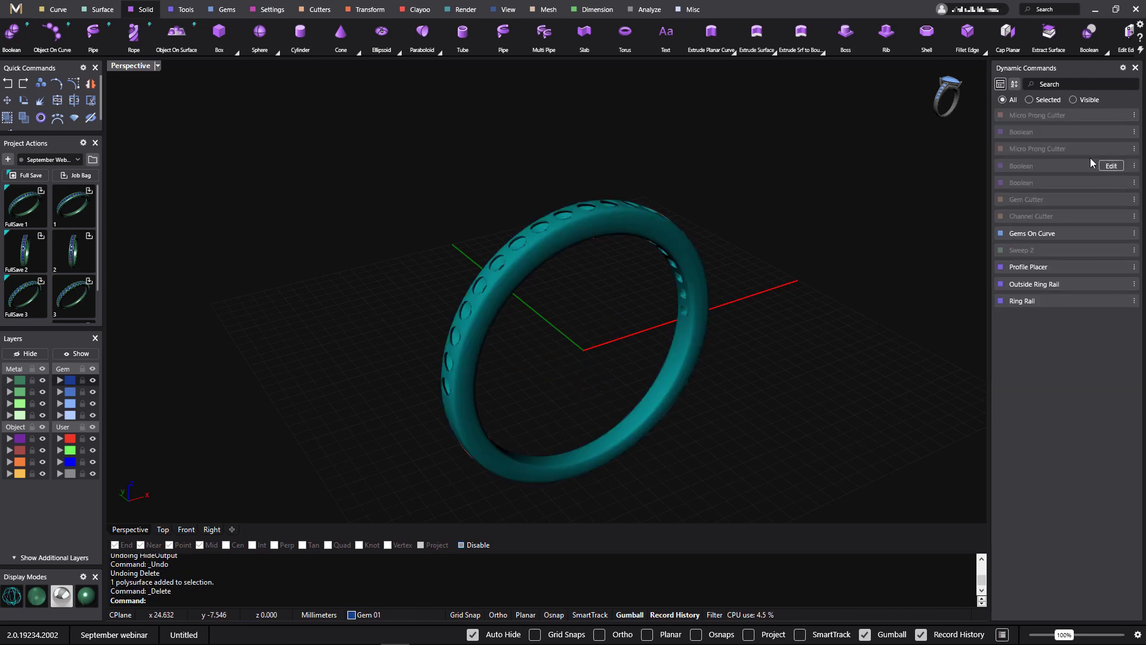
left_click(1134, 132)
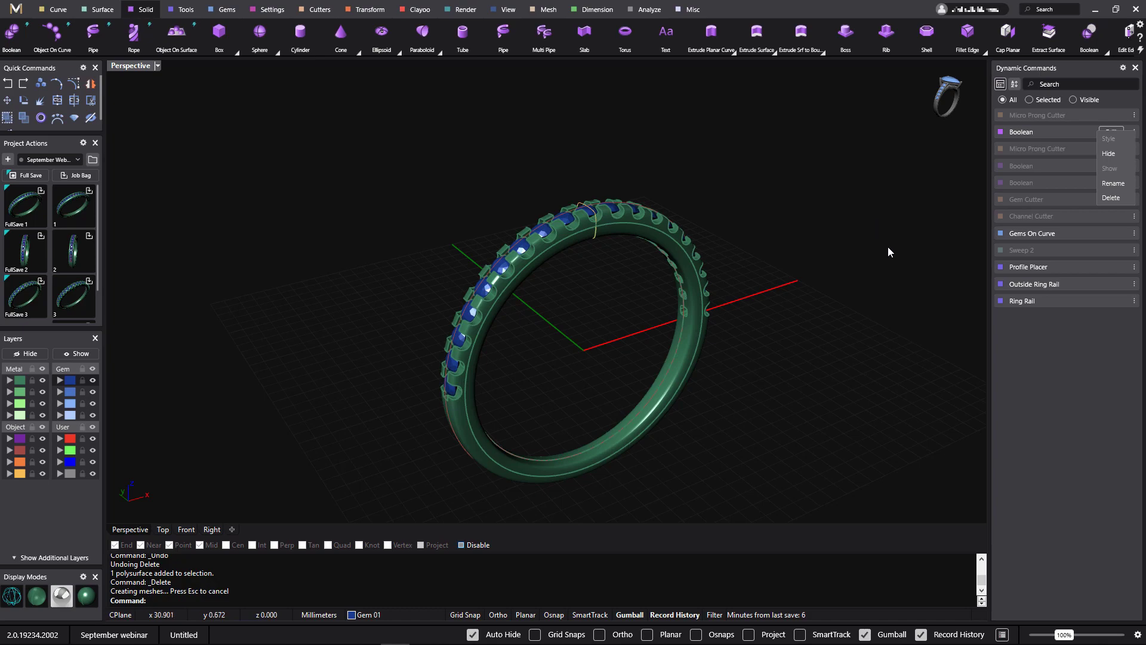
- Delete the unsplit micro-prong Boolean body and show the preceding Boolean with the channel cut
left_click(697, 335)
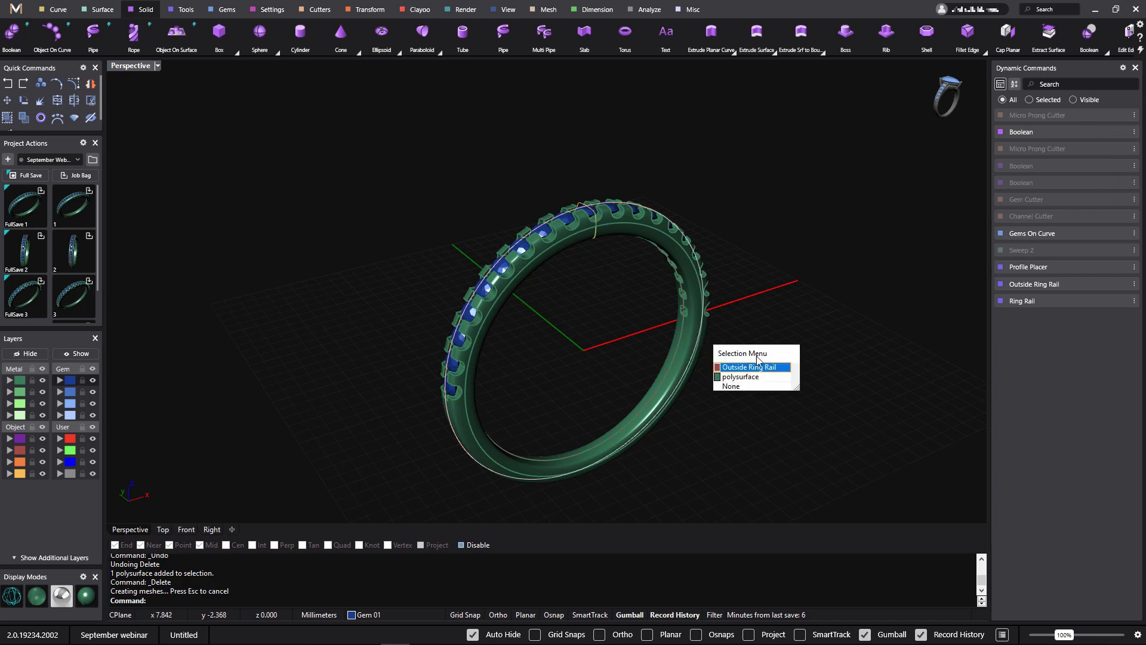
left_click(740, 377)
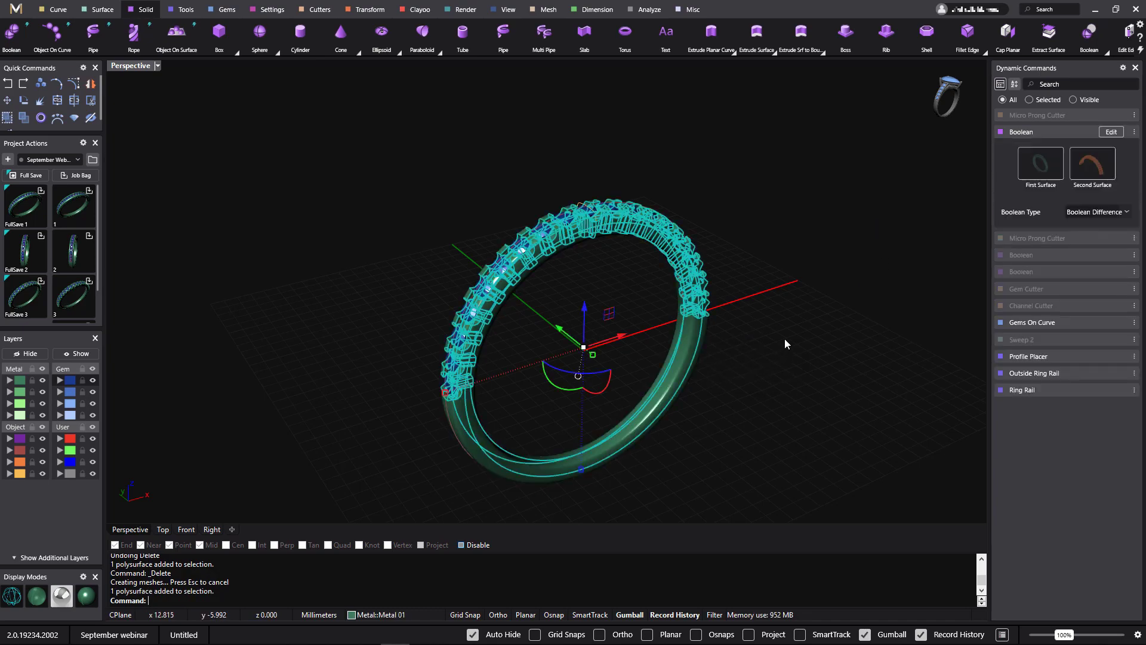
key("Delete")
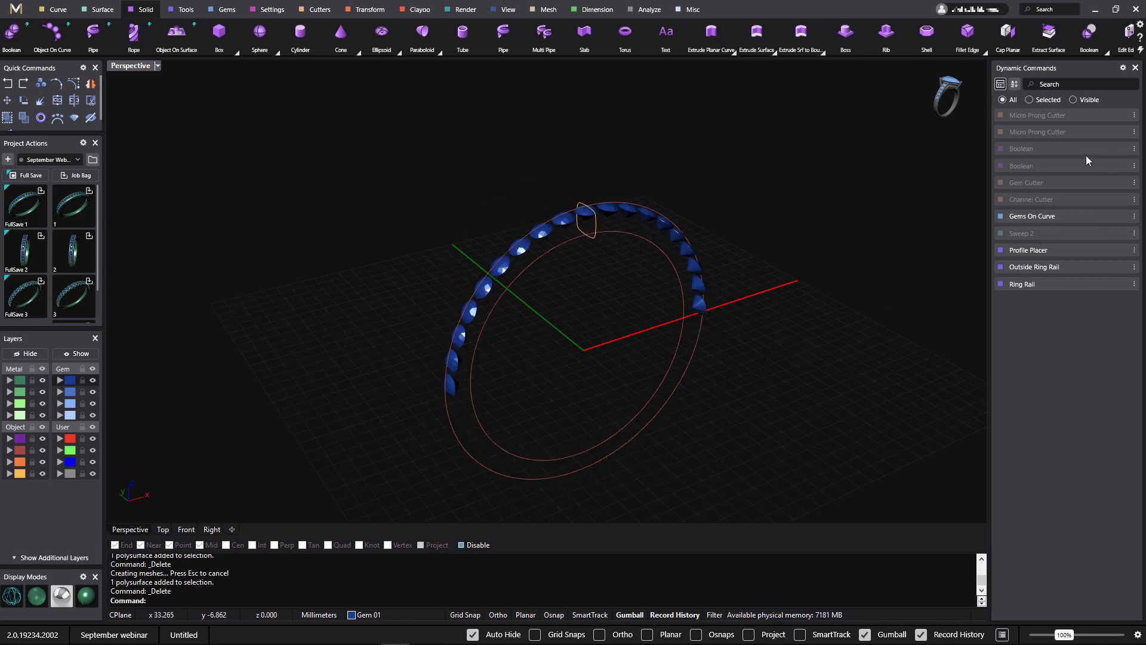
mouse_move(1136, 150)
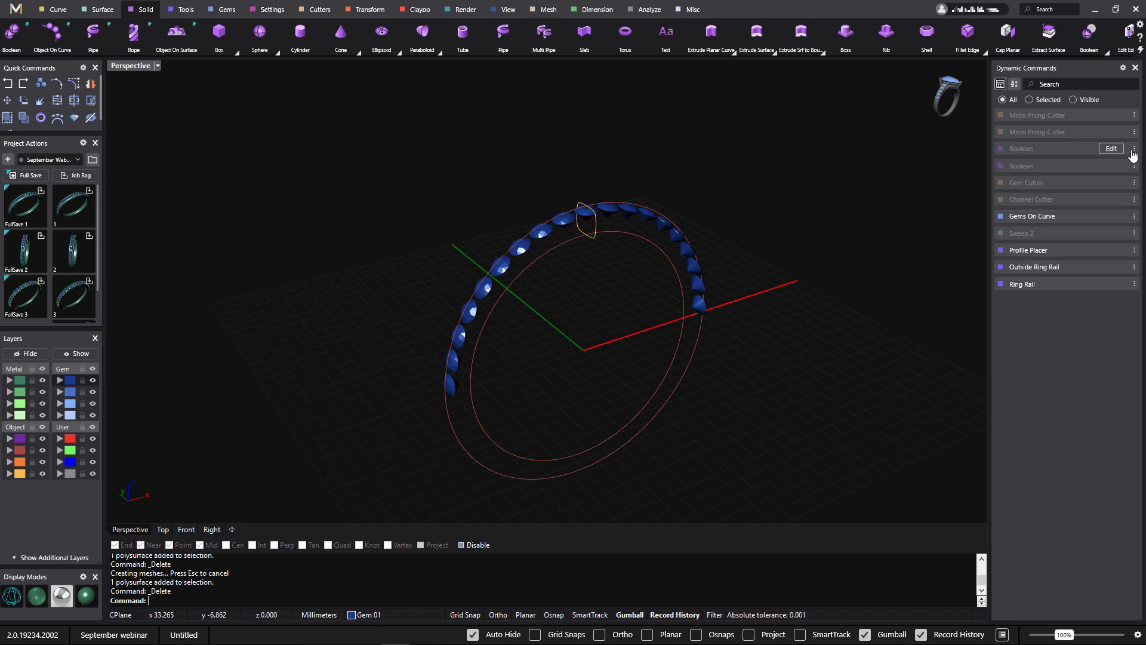
left_click(1133, 149)
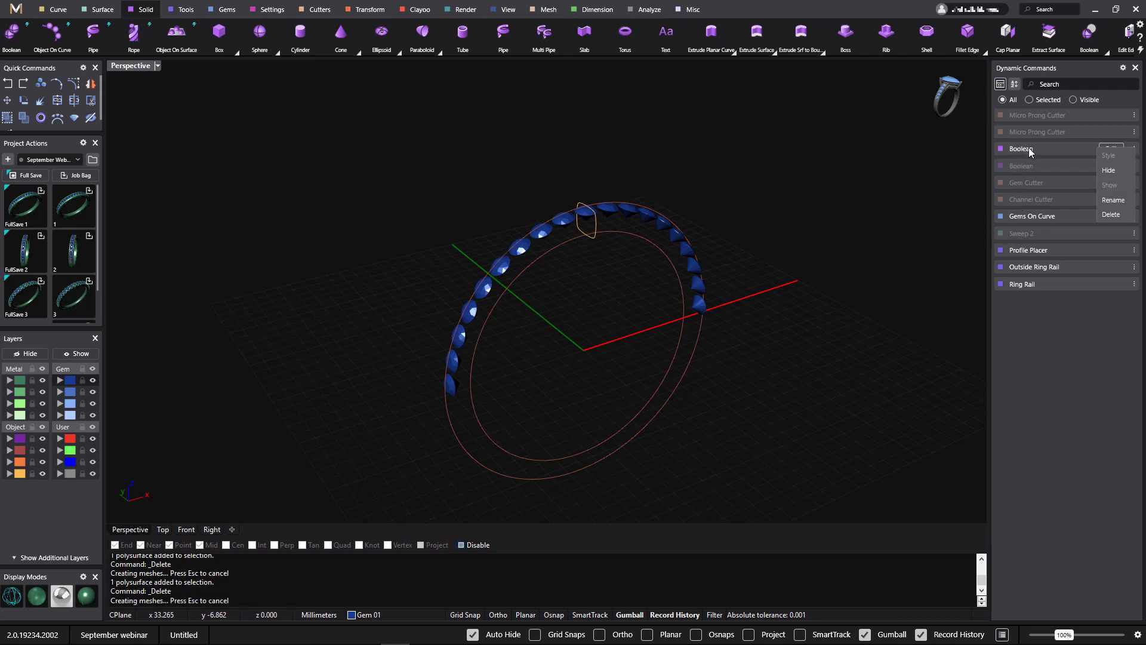
left_click(901, 277)
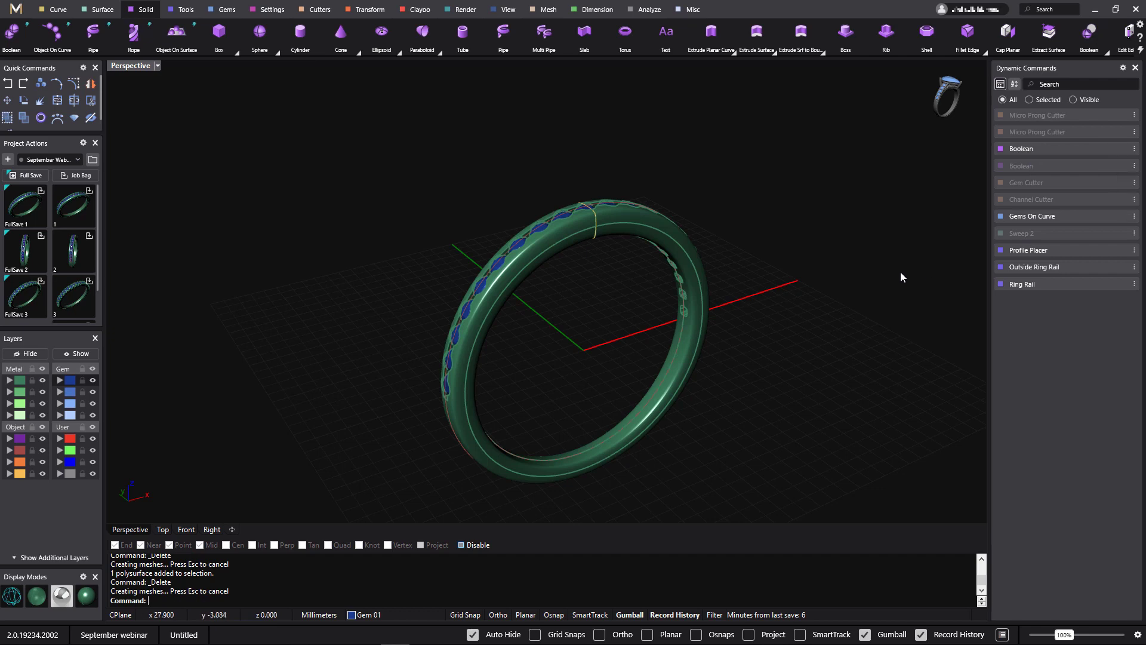
- Delete the channel-cut Boolean body and show the remaining Boolean with only the gem holes
left_click(695, 292)
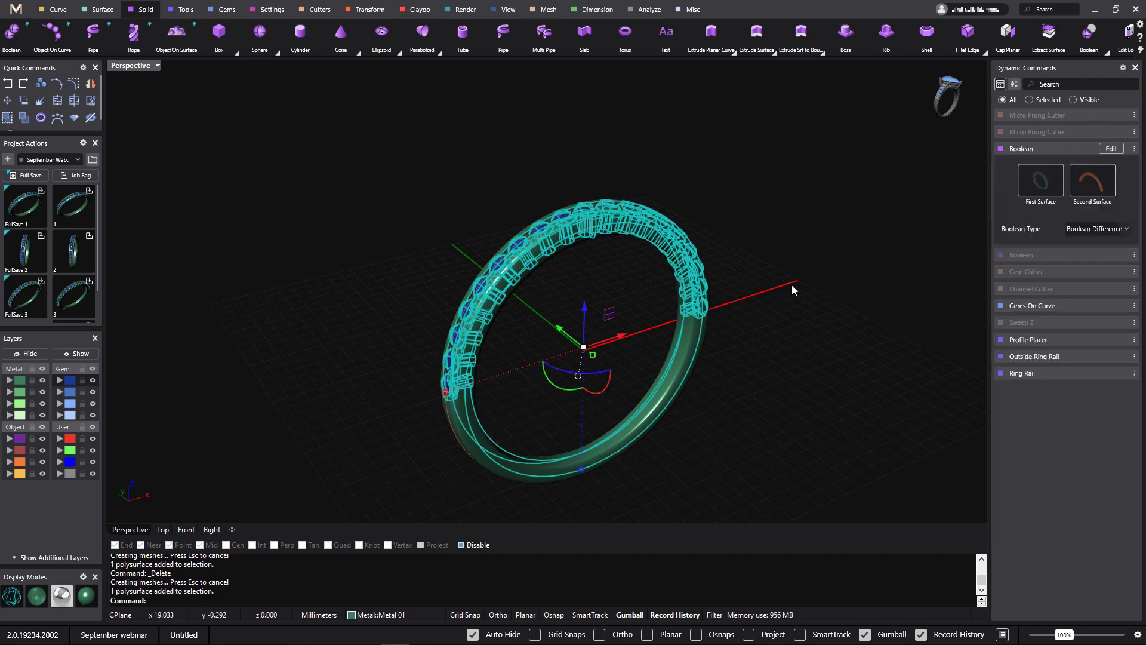
key("Delete")
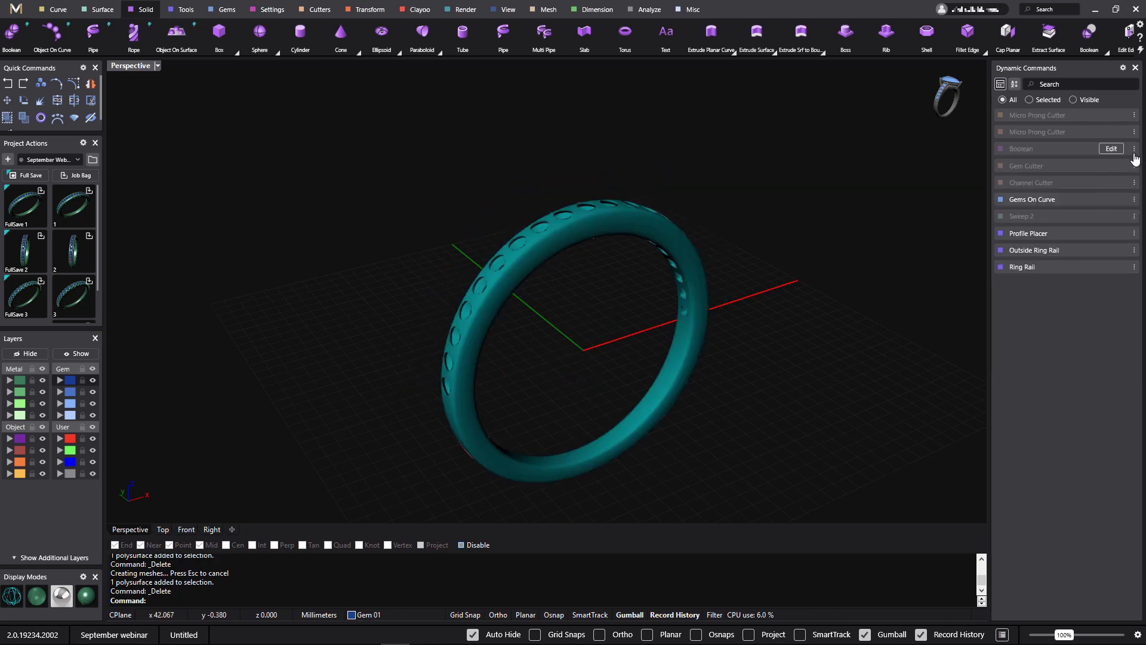
left_click(1135, 149)
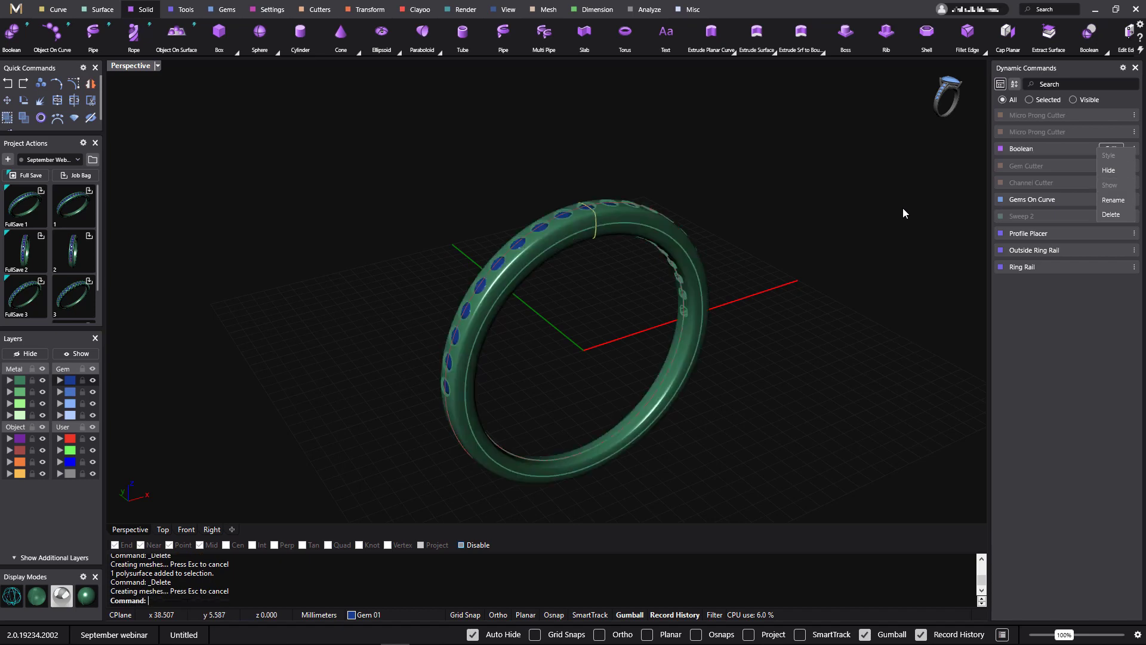
- Delete the Boolean body with only the gem holes and show the plain Sweep 2 band
left_click(698, 279)
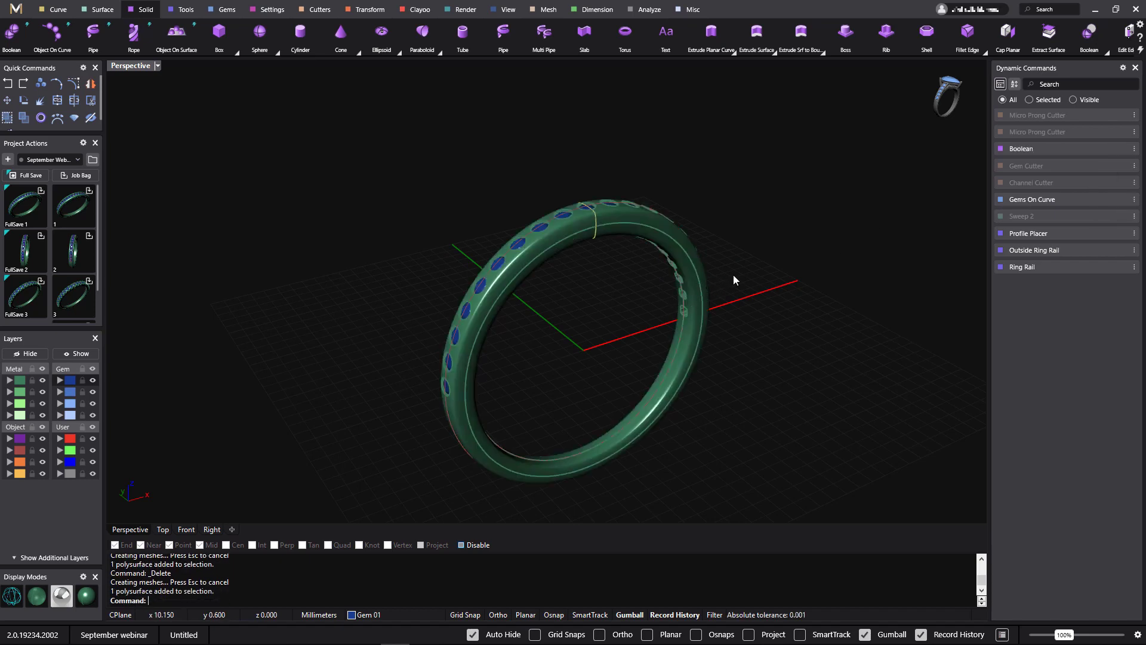
key("Delete")
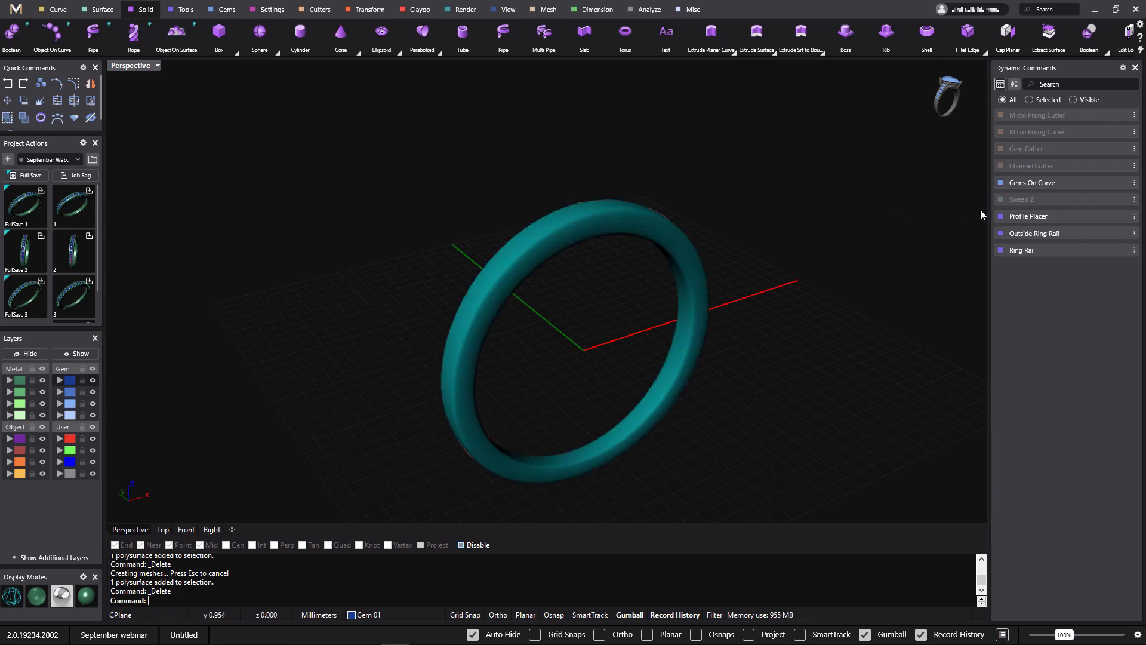
left_click(1047, 204)
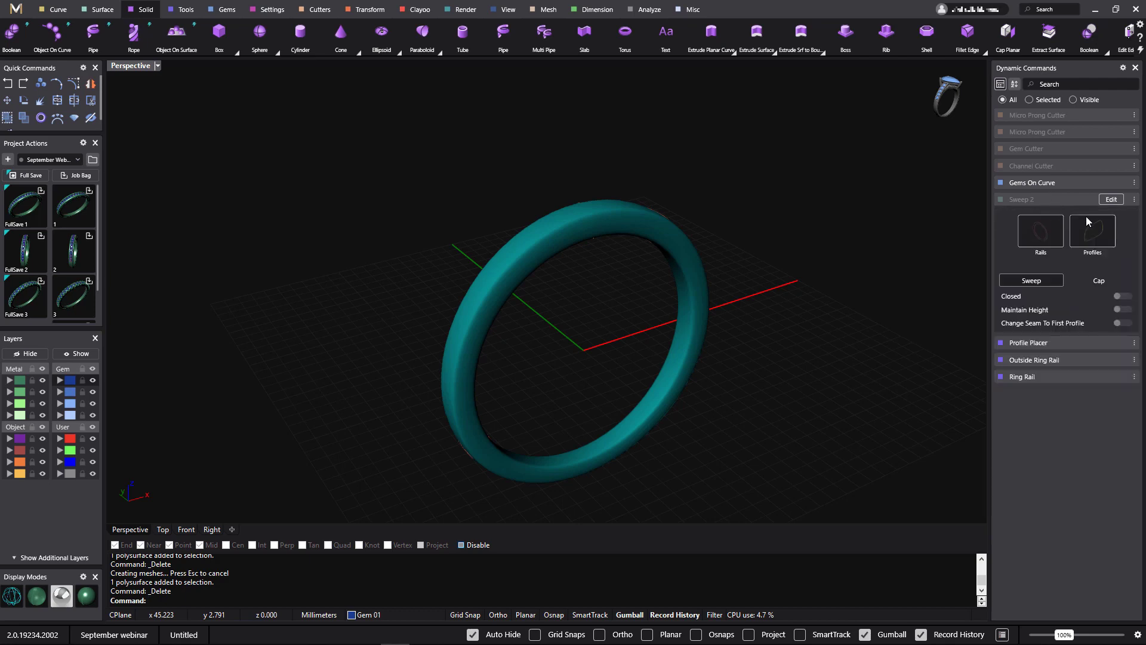
left_click(1112, 200)
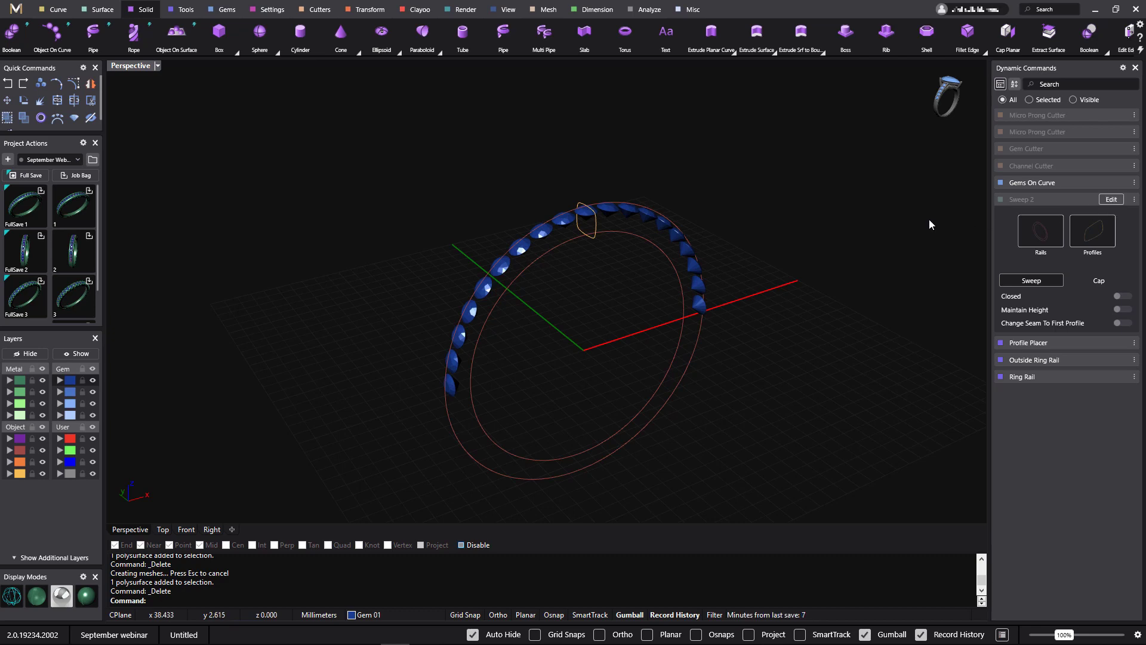
key("Return")
left_click(1134, 201)
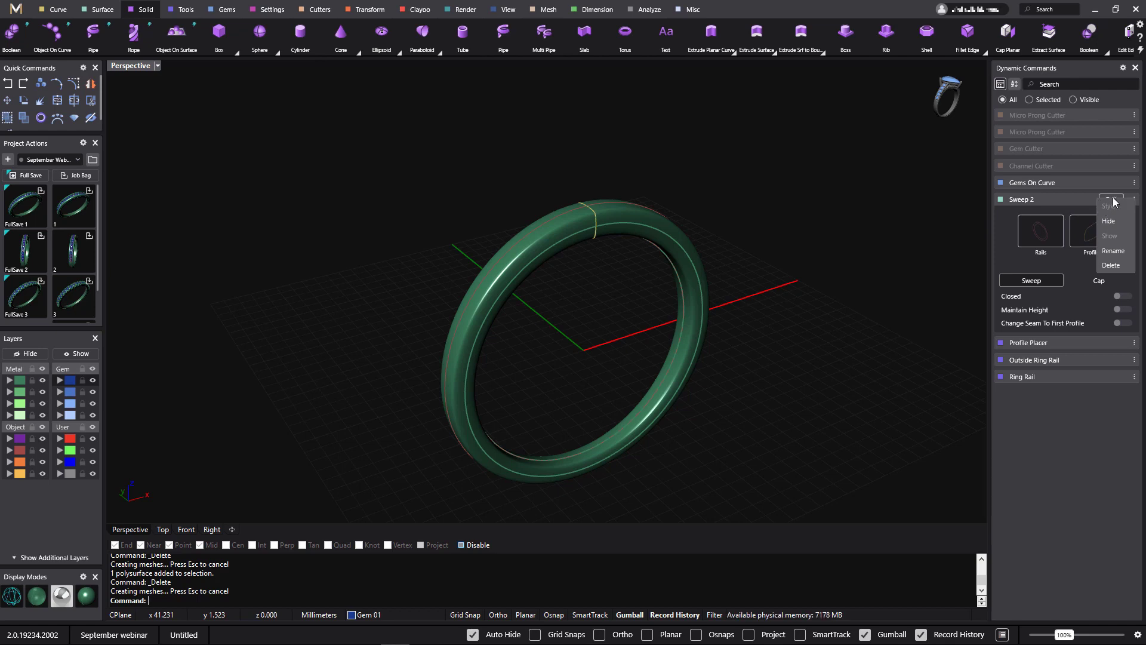
left_click(844, 222)
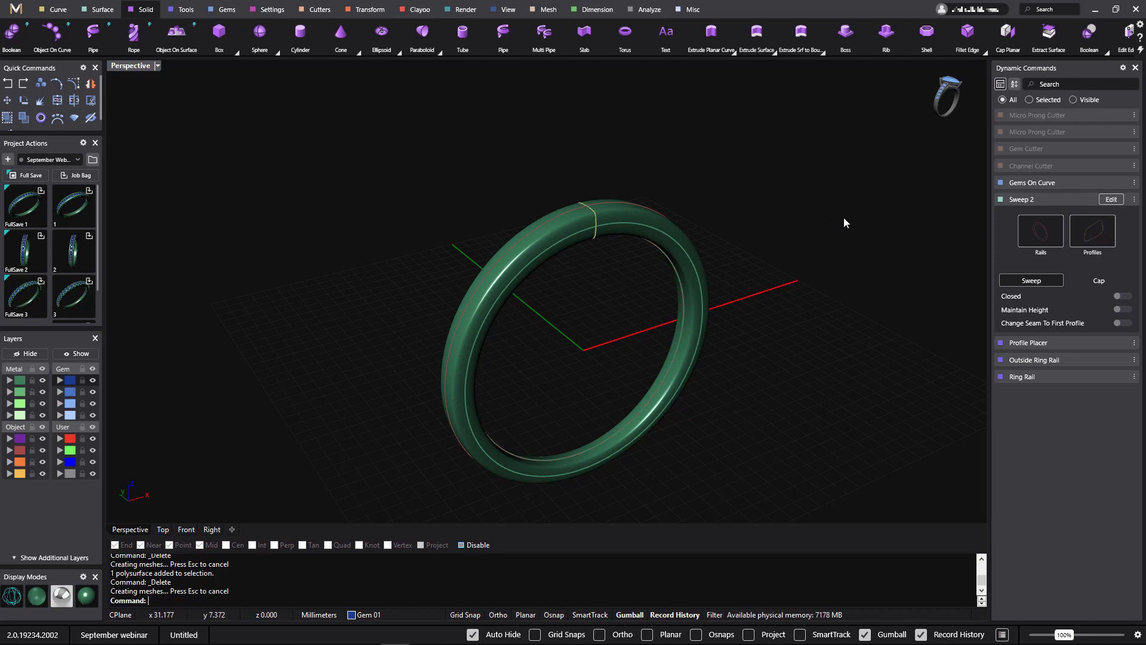
- Edit the band's Sweep 2 and turn on Maintain Height
left_click(1119, 203)
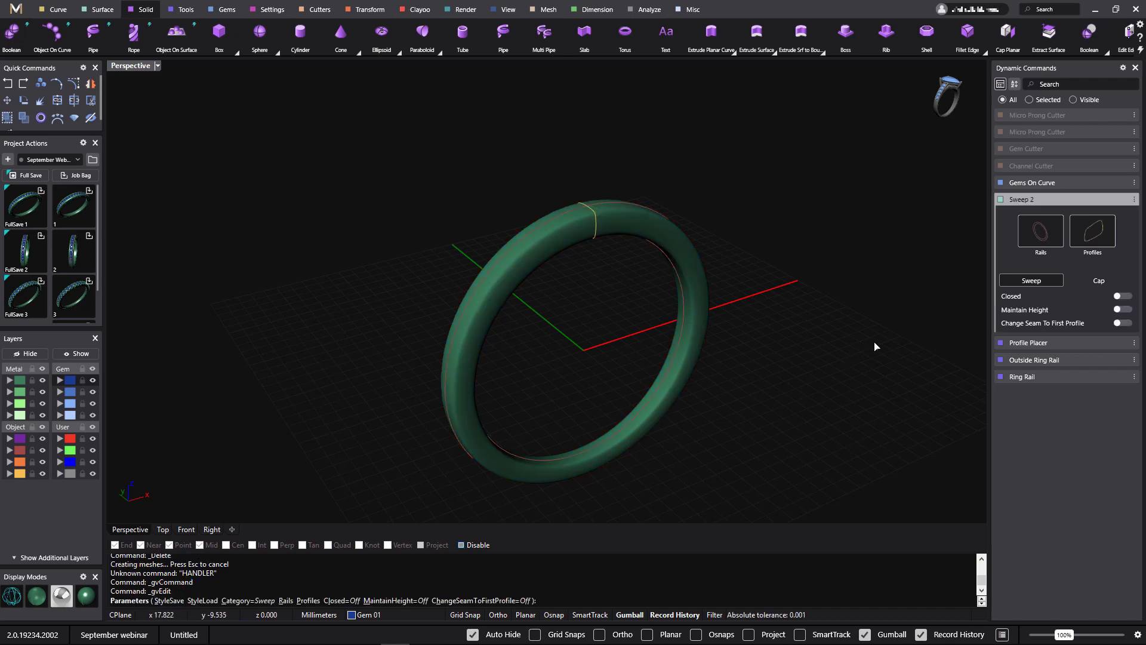
mouse_move(888, 342)
right_mouse_down()
mouse_move(847, 371)
mouse_move(893, 338)
right_mouse_up()
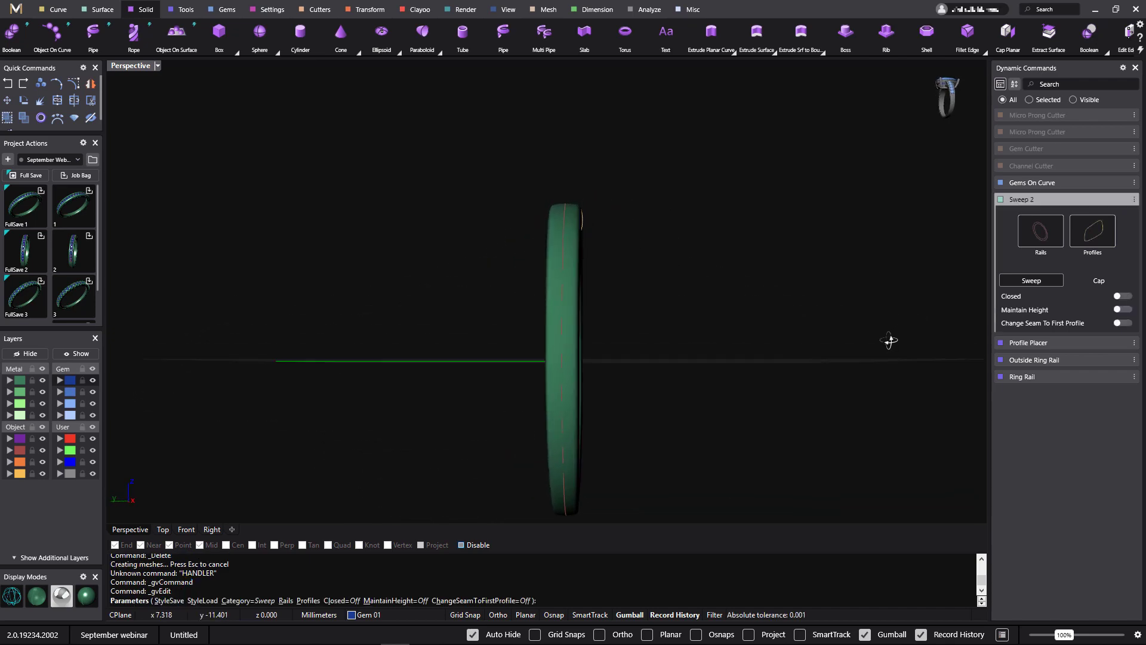
right_click_drag(781, 372, 803, 363)
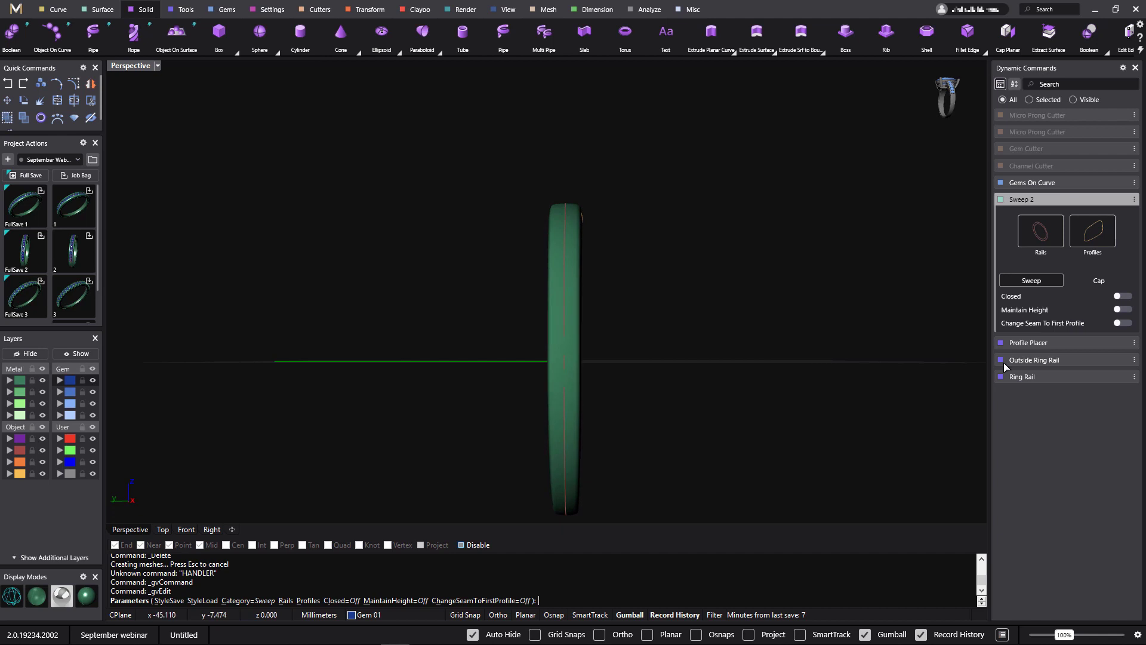
left_click(1120, 310)
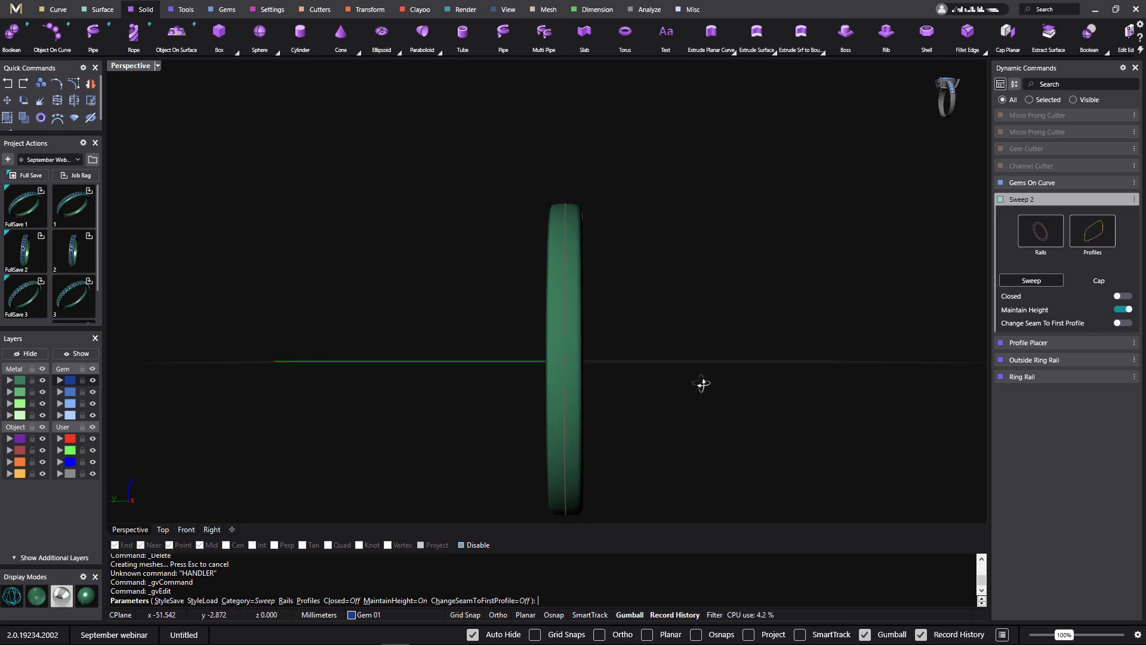
right_click_drag(704, 384, 603, 418)
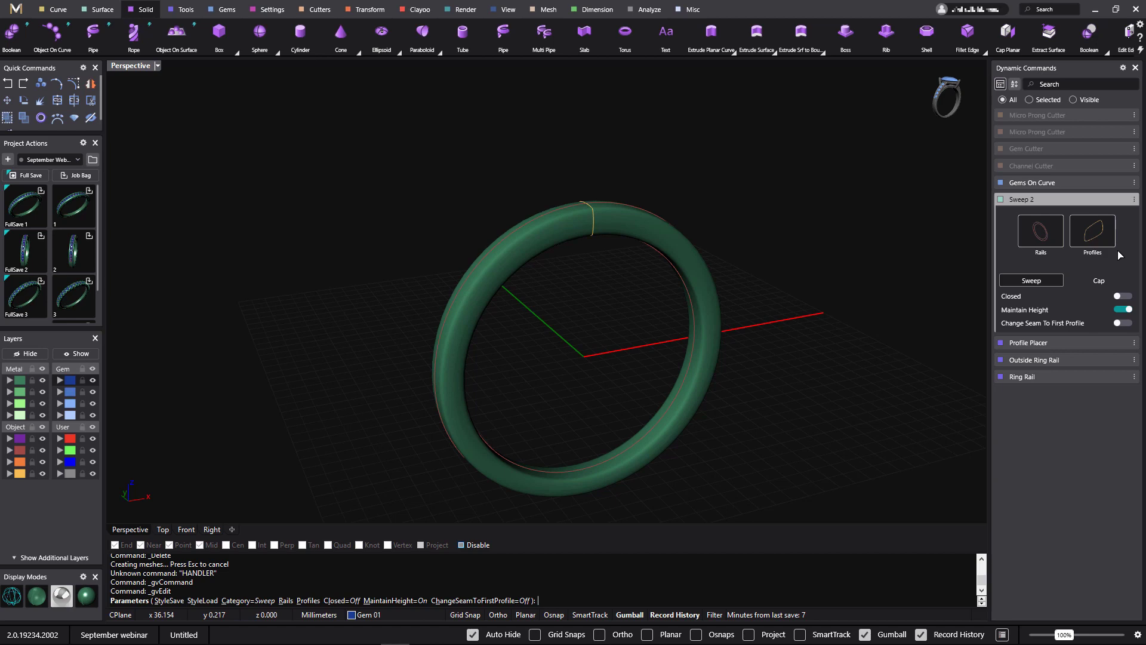
right_click(793, 290)
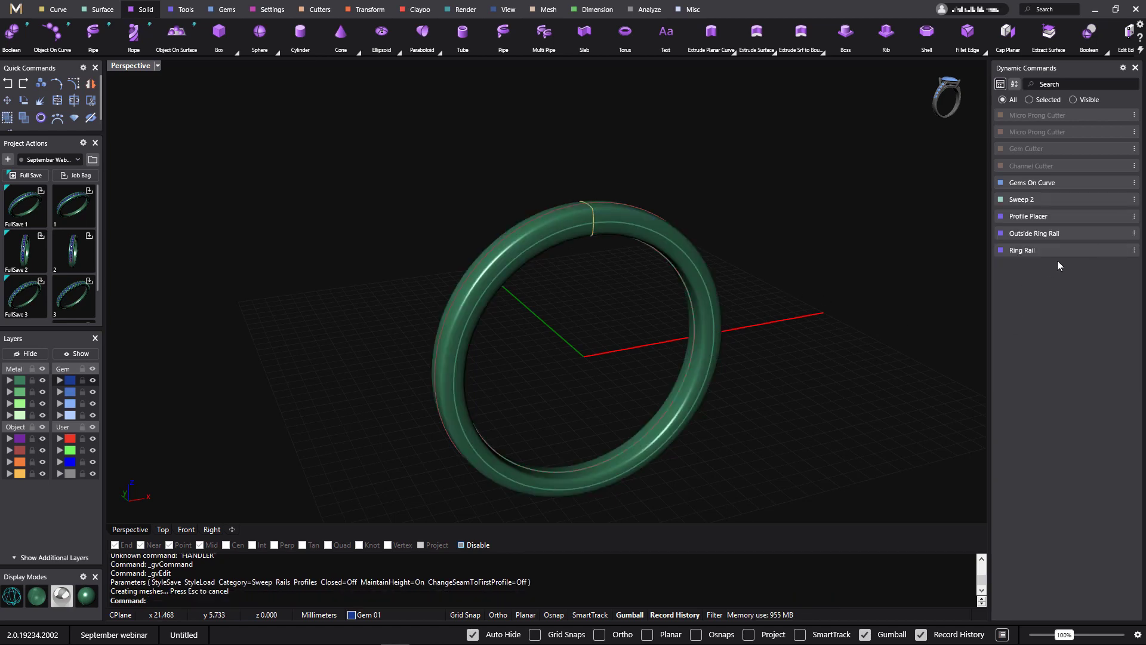
- Edit the Profile Placer, move the band profile to about position 0.18 along the rail, and turn on Mirror Profile
left_click(1111, 216)
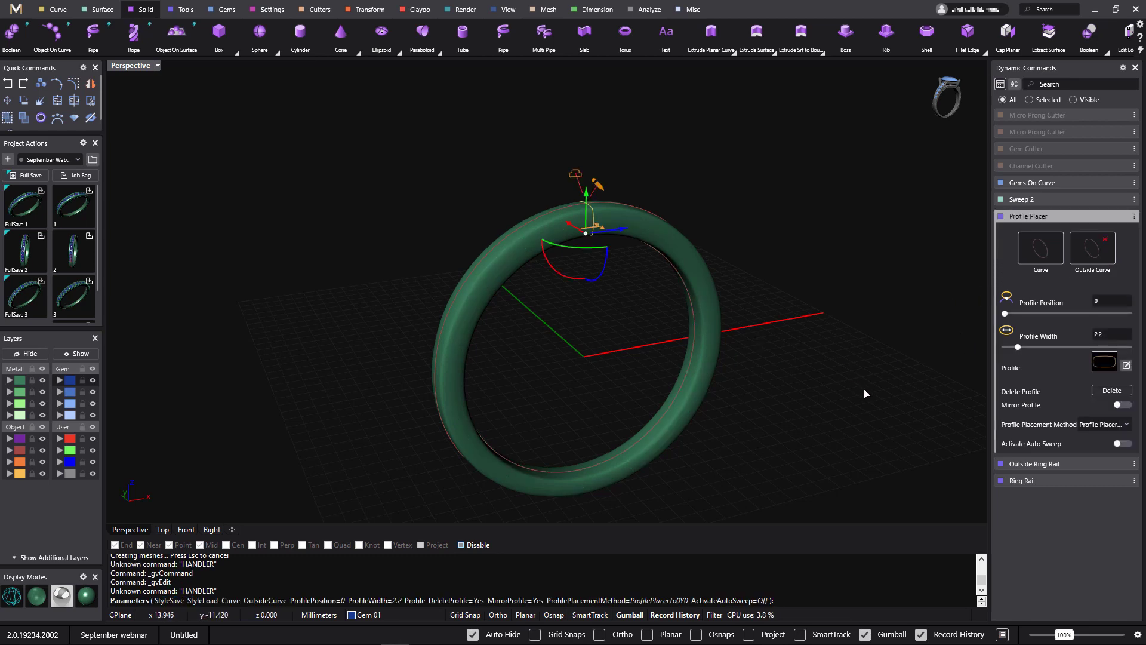
right_click_drag(814, 391, 838, 388)
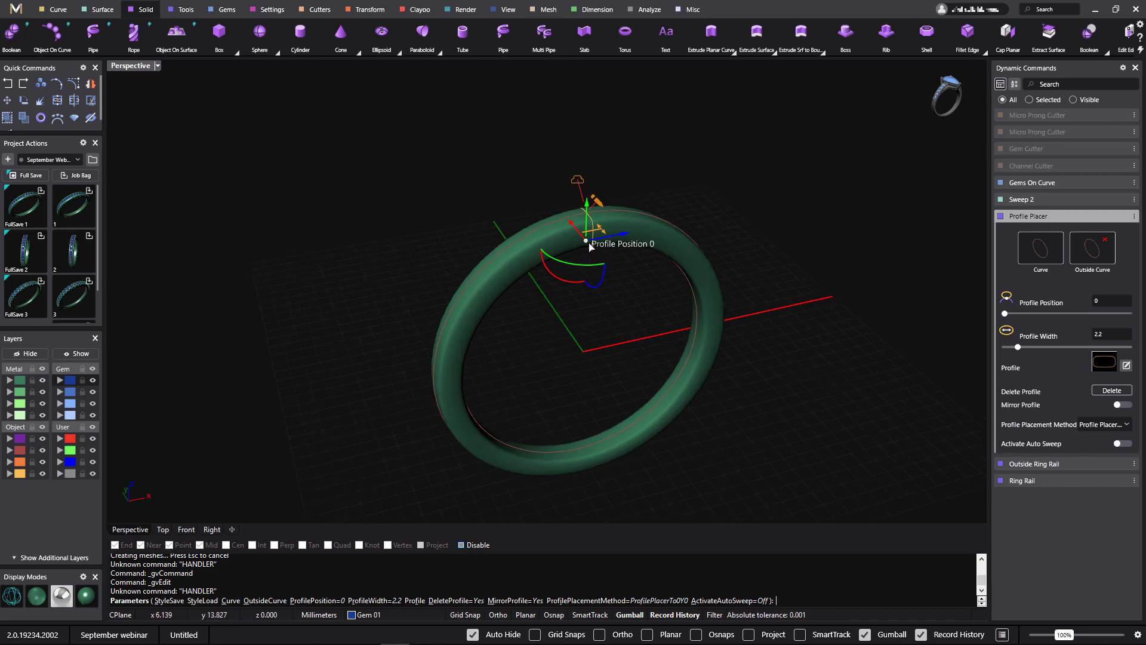
left_click_drag(589, 245, 698, 285)
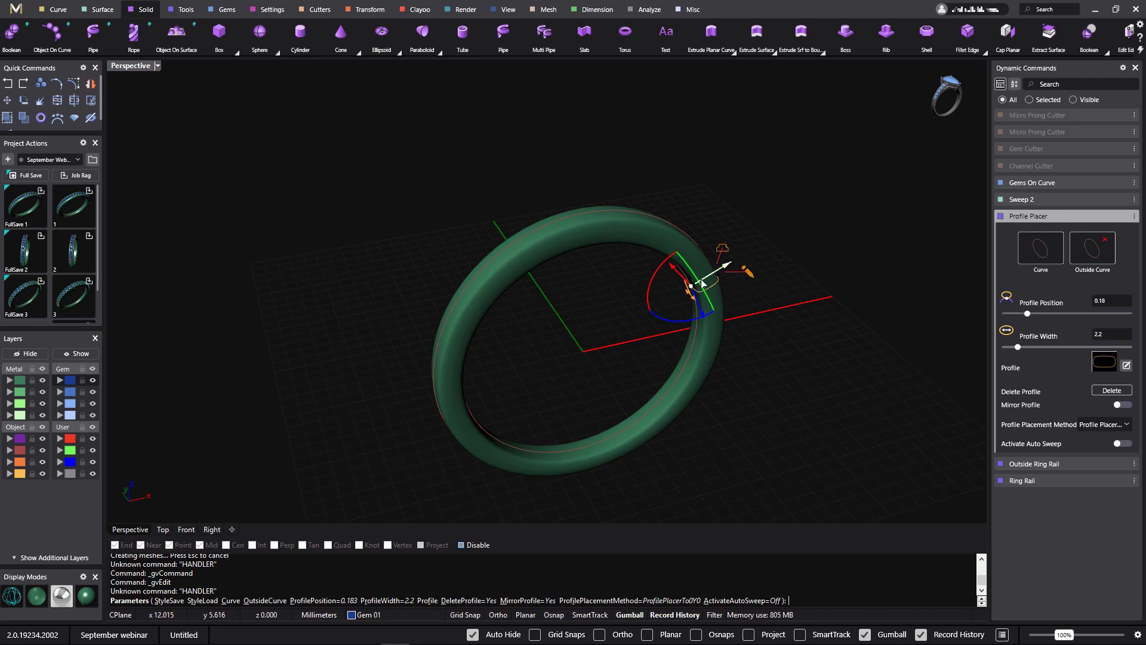
left_click(1121, 406)
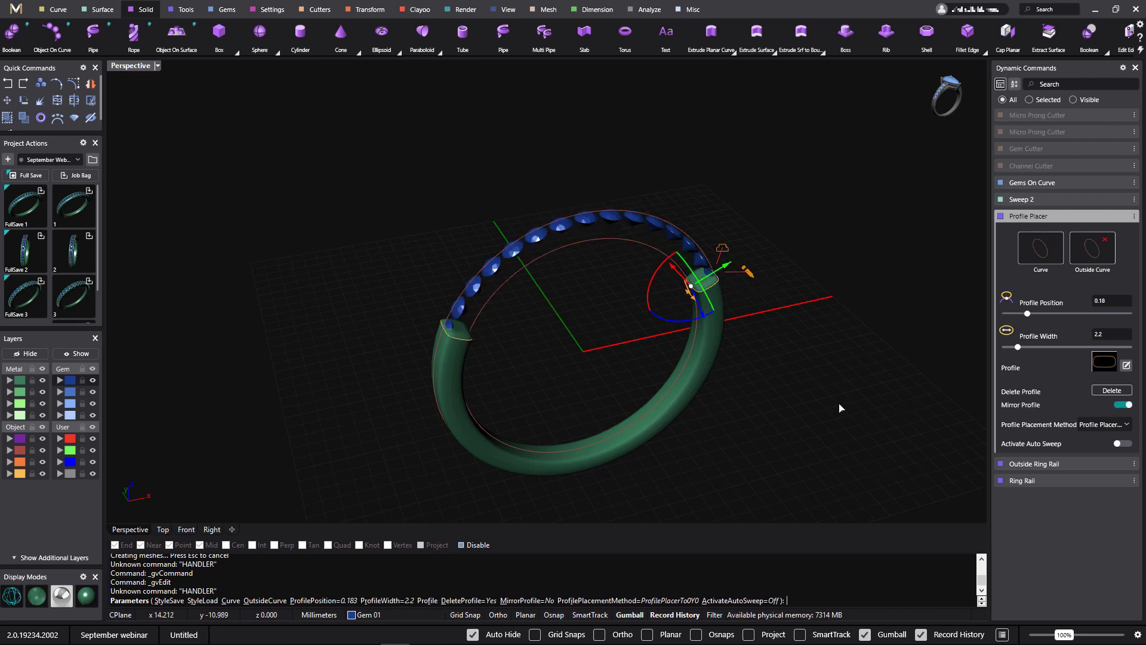
- Move the mirrored profiles farther down the rail to about position 0.23 so the band covers only the lower half
right_click_drag(839, 404, 702, 310)
scroll(709, 336, "up", 3)
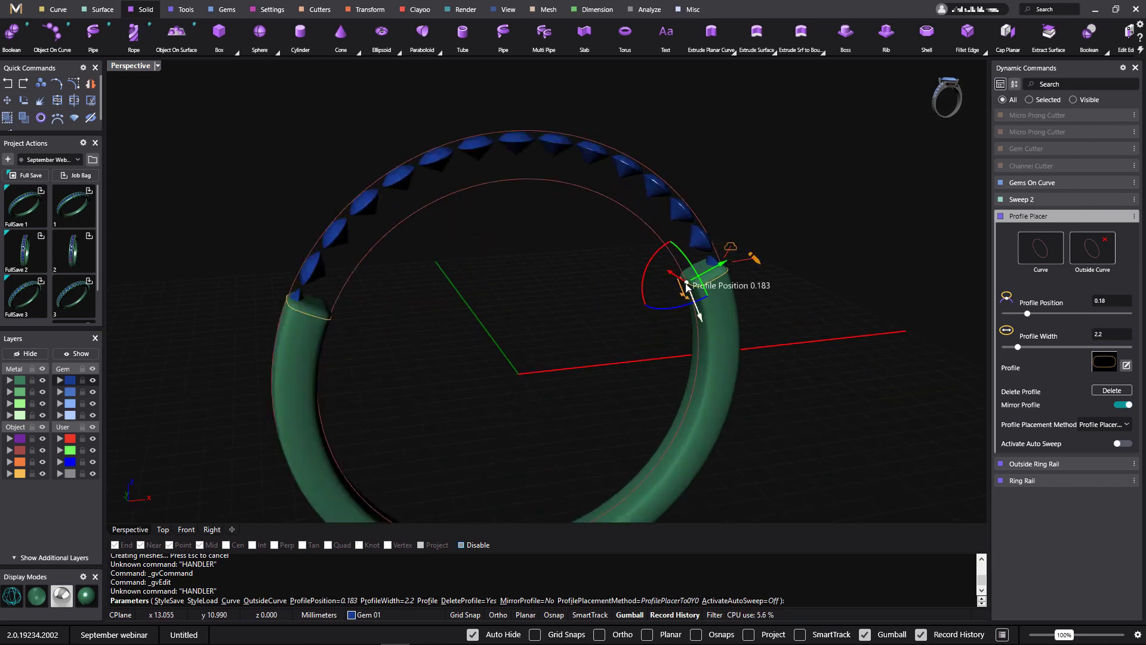
left_click_drag(687, 285, 696, 307)
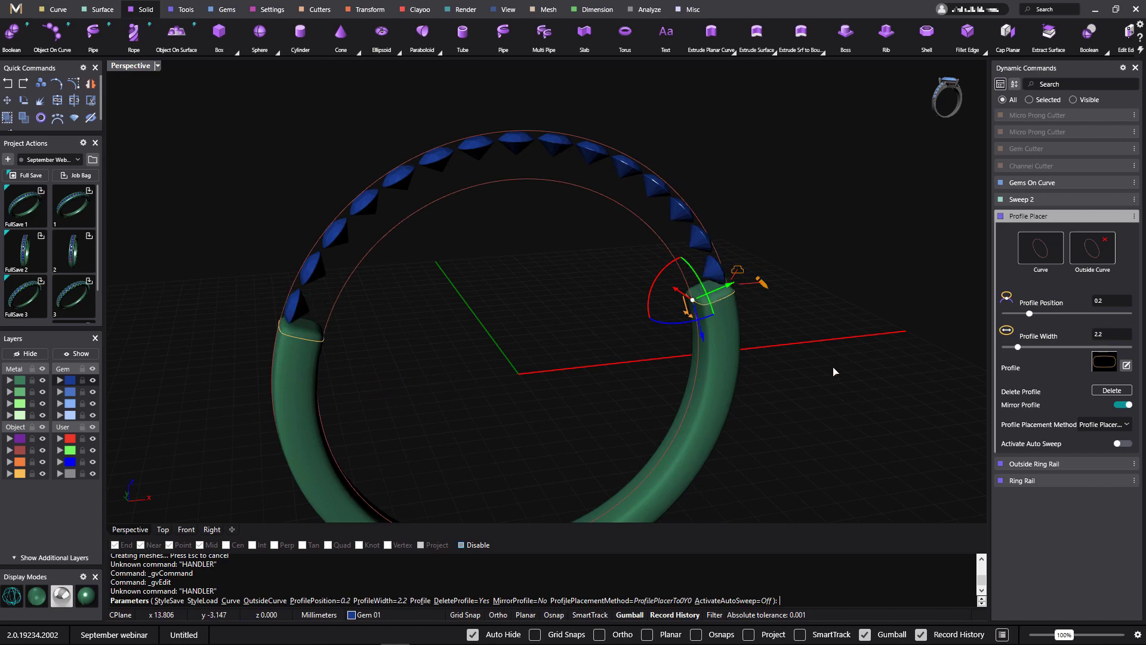
right_click_drag(834, 371, 765, 327)
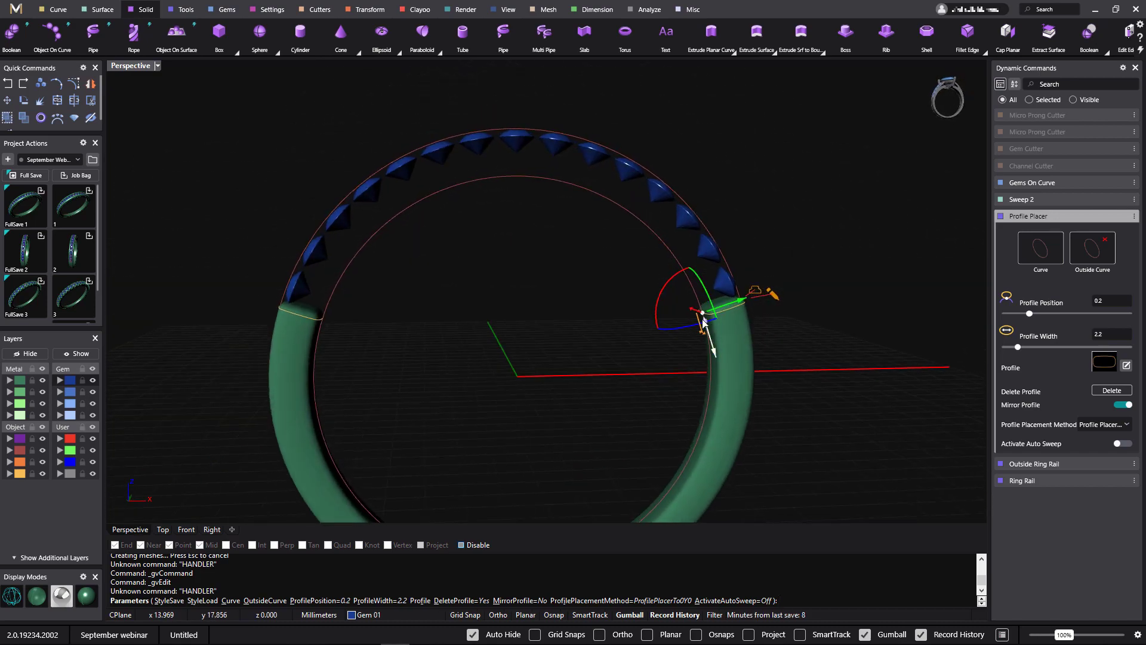
left_click_drag(704, 316, 711, 352)
right_click_drag(857, 395, 833, 414)
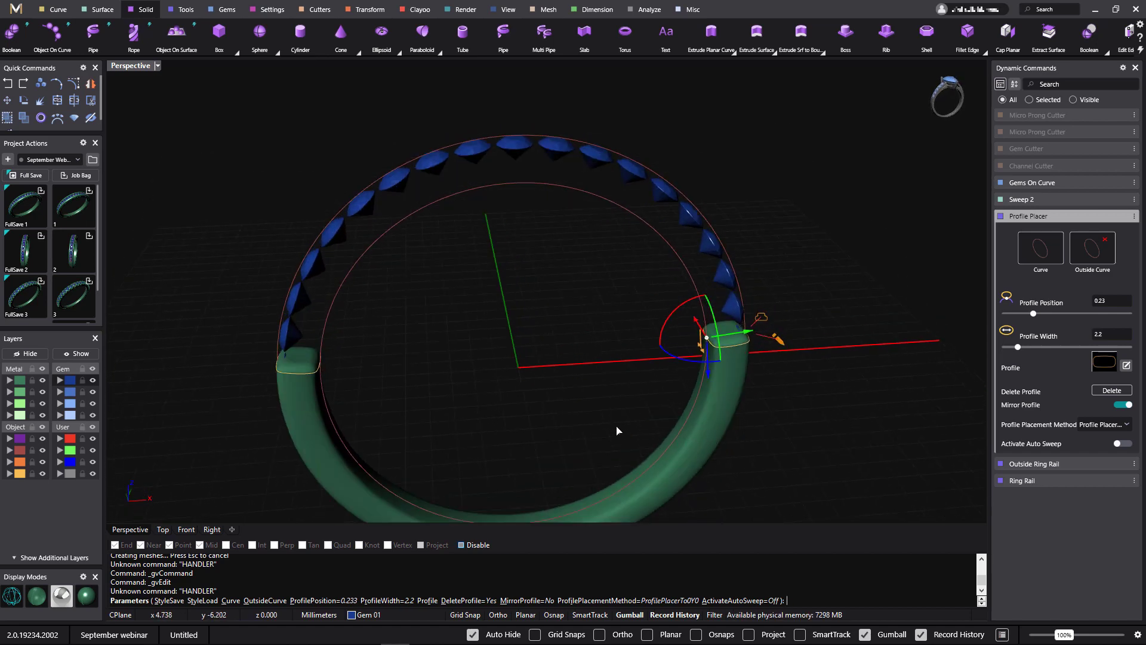
right_click_drag(617, 430, 582, 323)
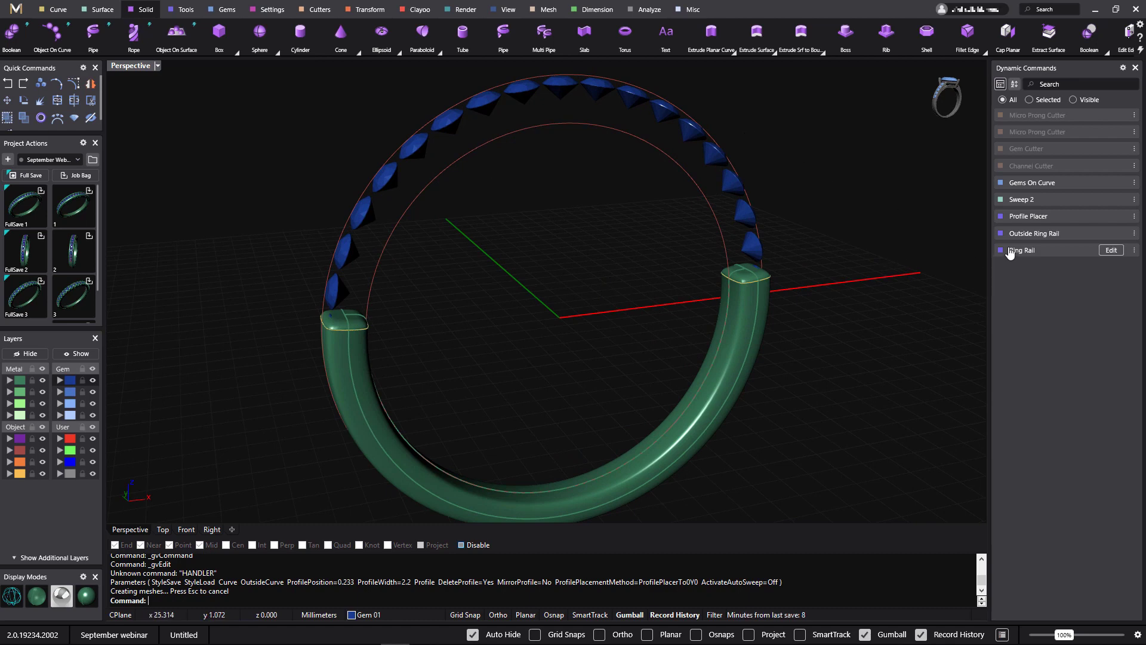
- Resize the gems on the curve to 2.40 mm round diamonds (0.052 ct) in wireframe display and show them in the Front view
mouse_move(1105, 182)
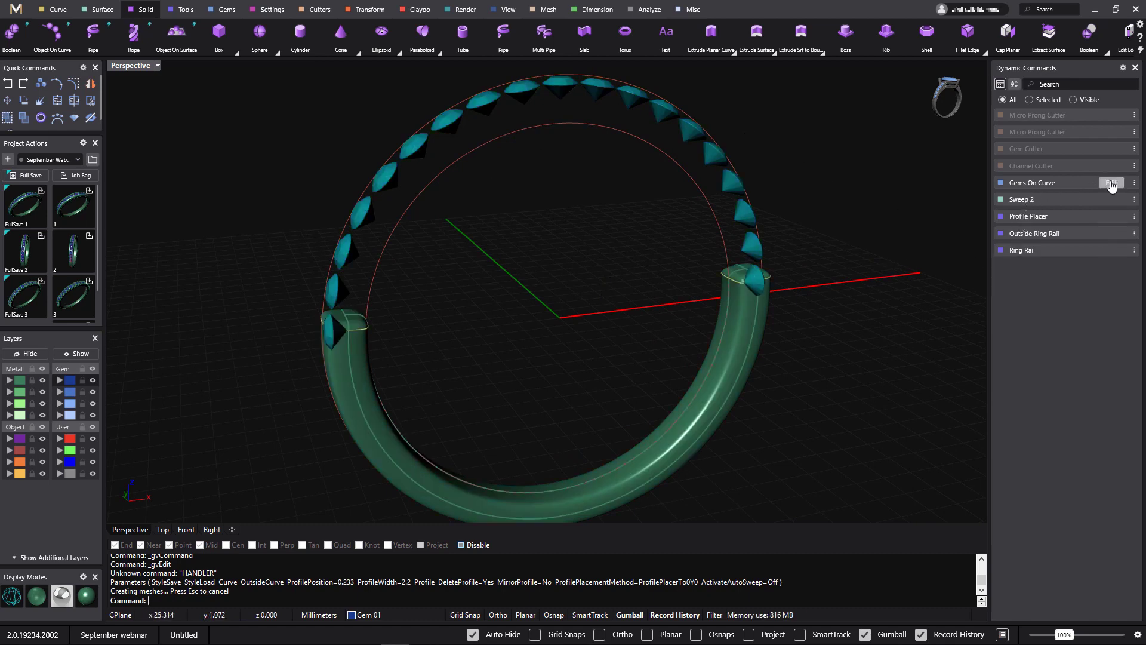
left_click(1112, 183)
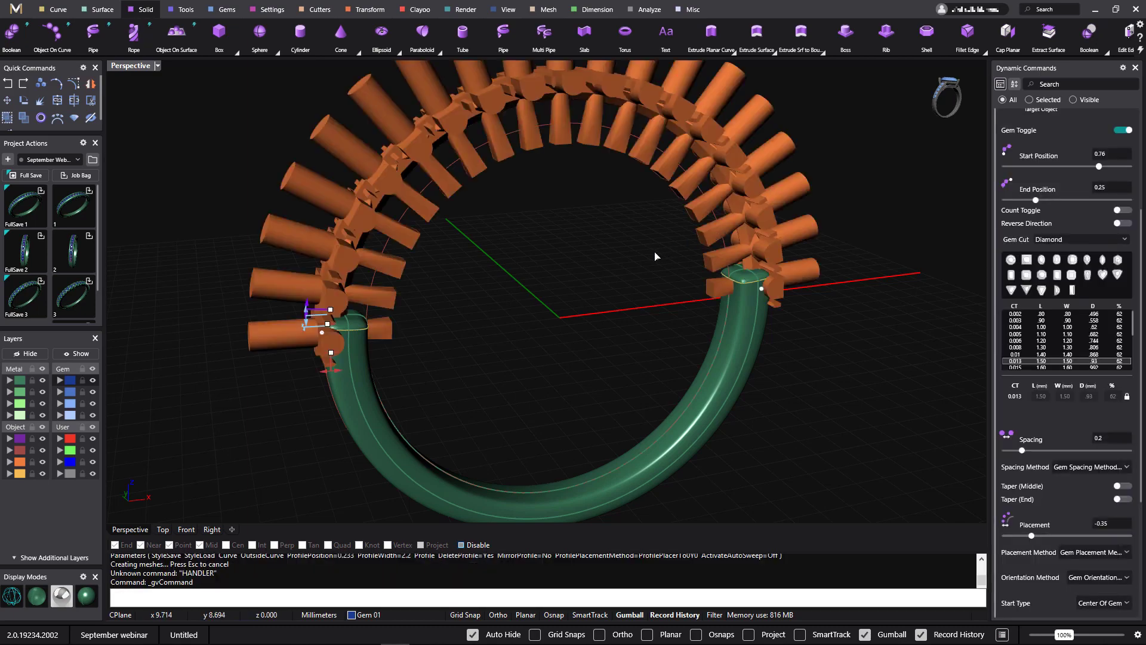
right_click_drag(599, 307, 694, 284)
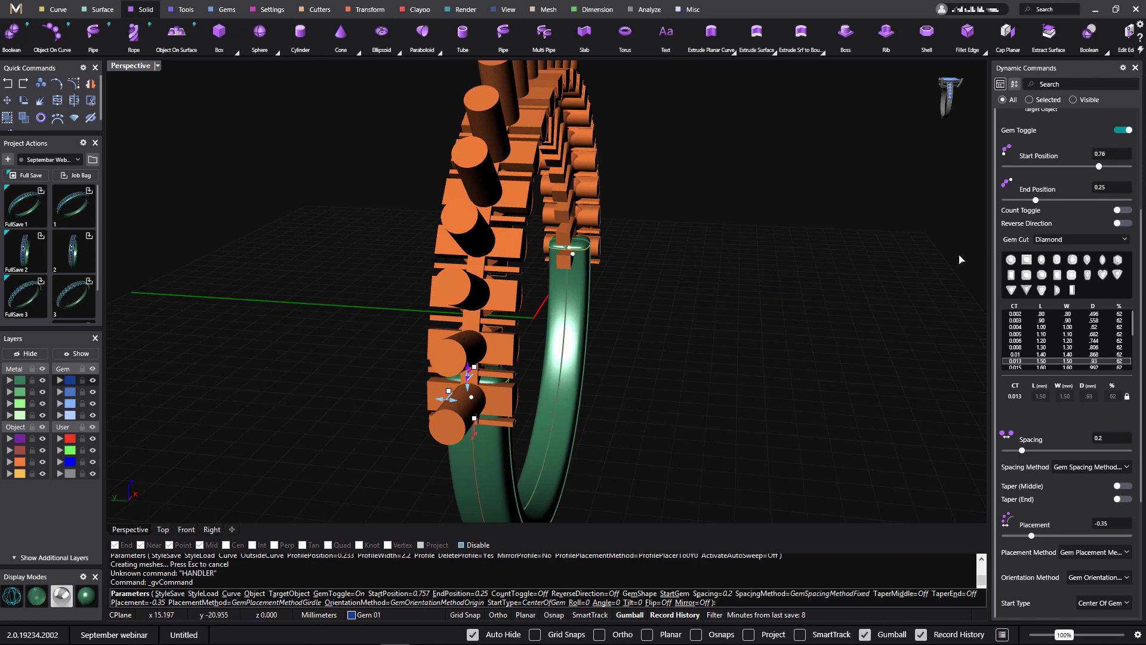
left_click(11, 599)
right_click_drag(619, 360, 624, 352)
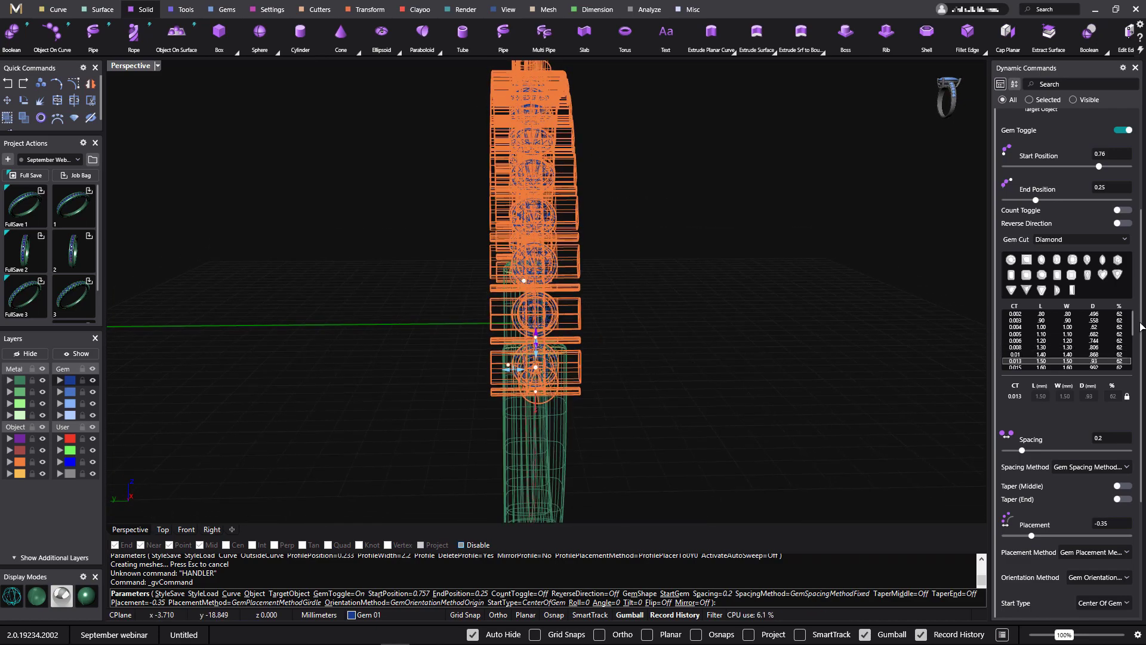
left_click_drag(1134, 323, 1139, 332)
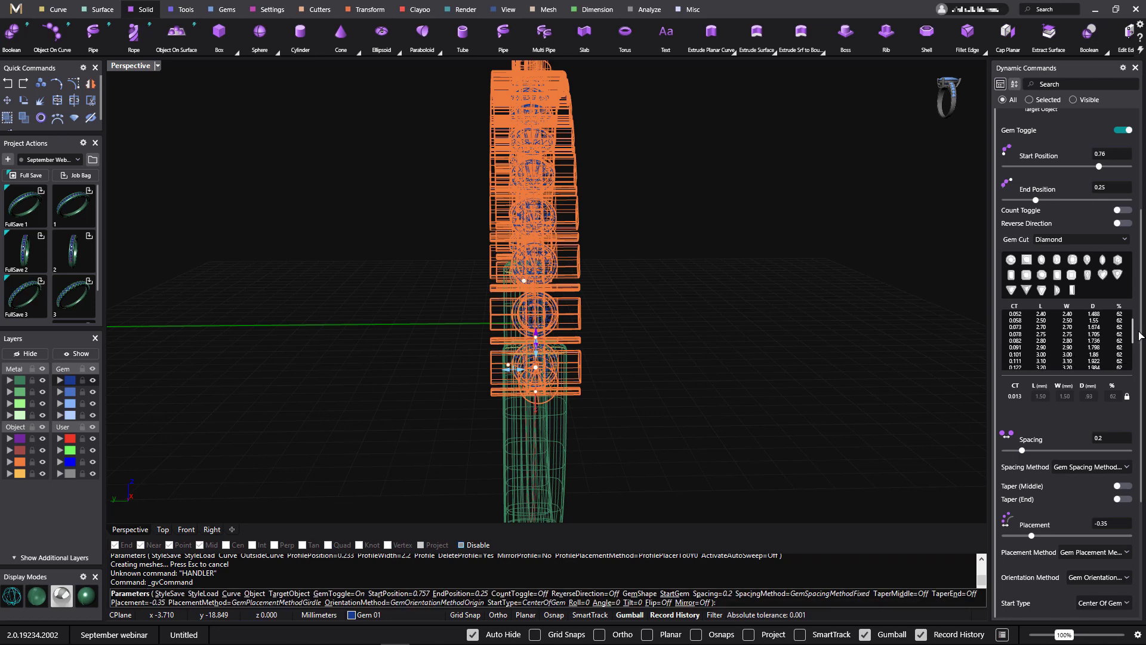
left_click(1050, 315)
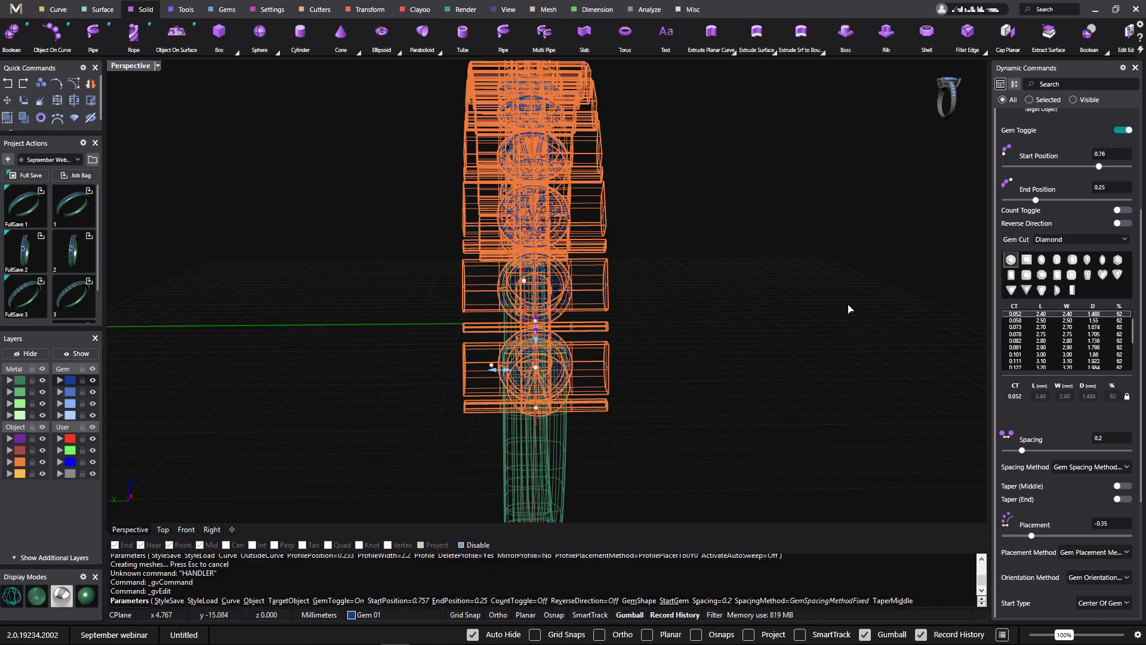
right_click_drag(813, 304, 647, 305)
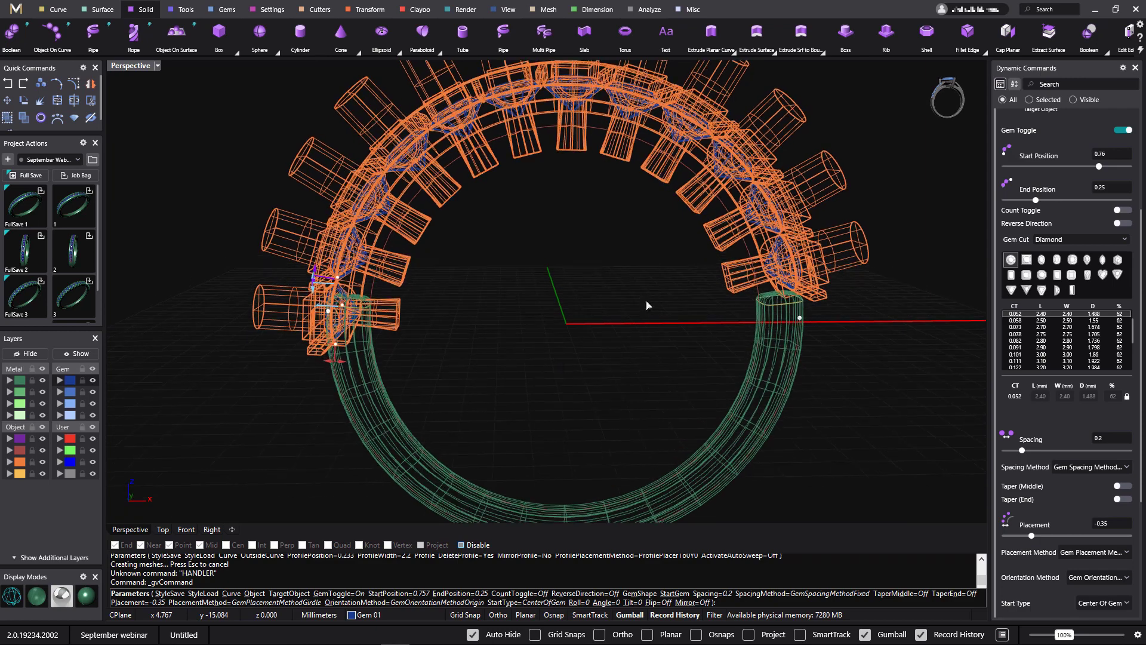
left_click(194, 529)
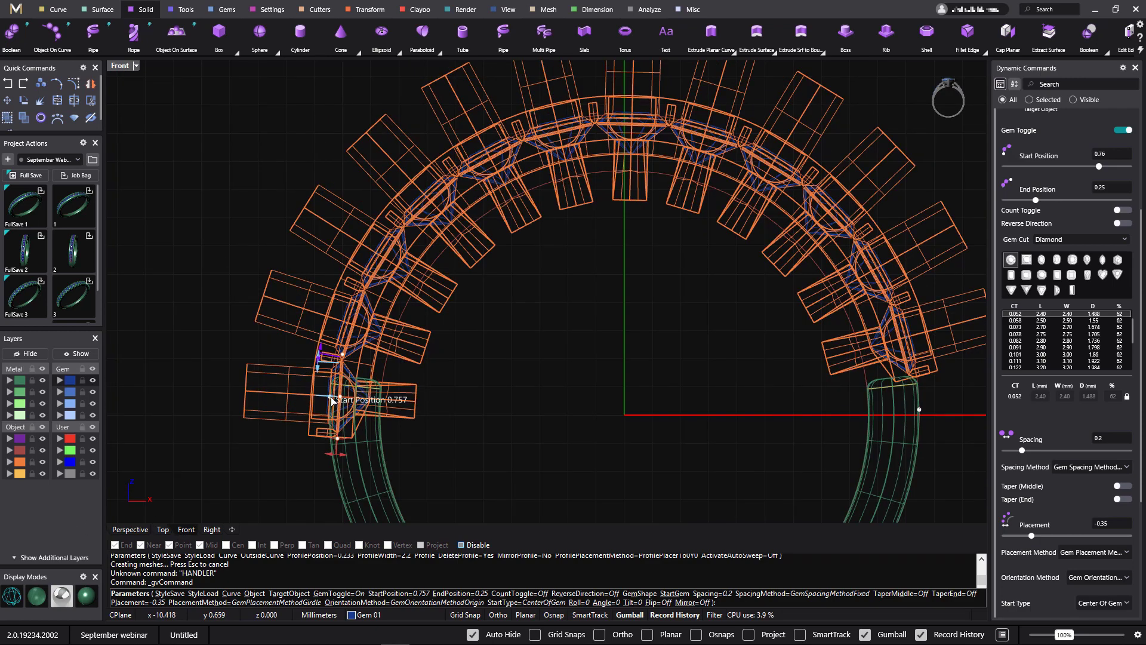
- Set the start position of the gems on the curve to 0.794 and the end position to 0.22
left_click_drag(333, 400, 366, 340)
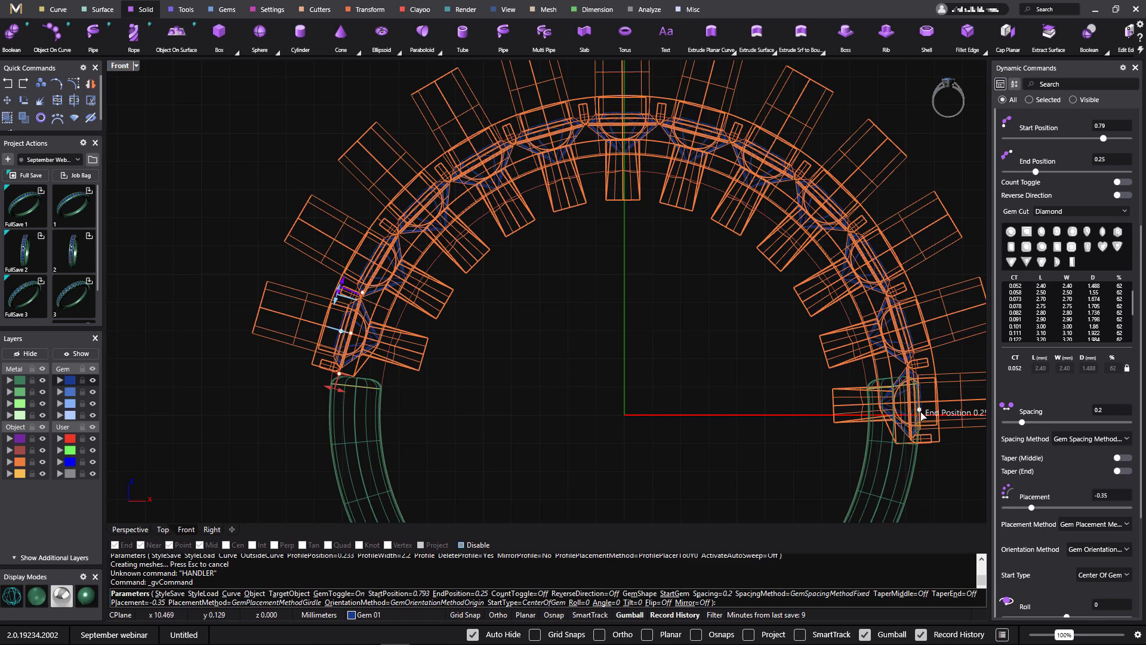
left_click_drag(922, 411, 916, 357)
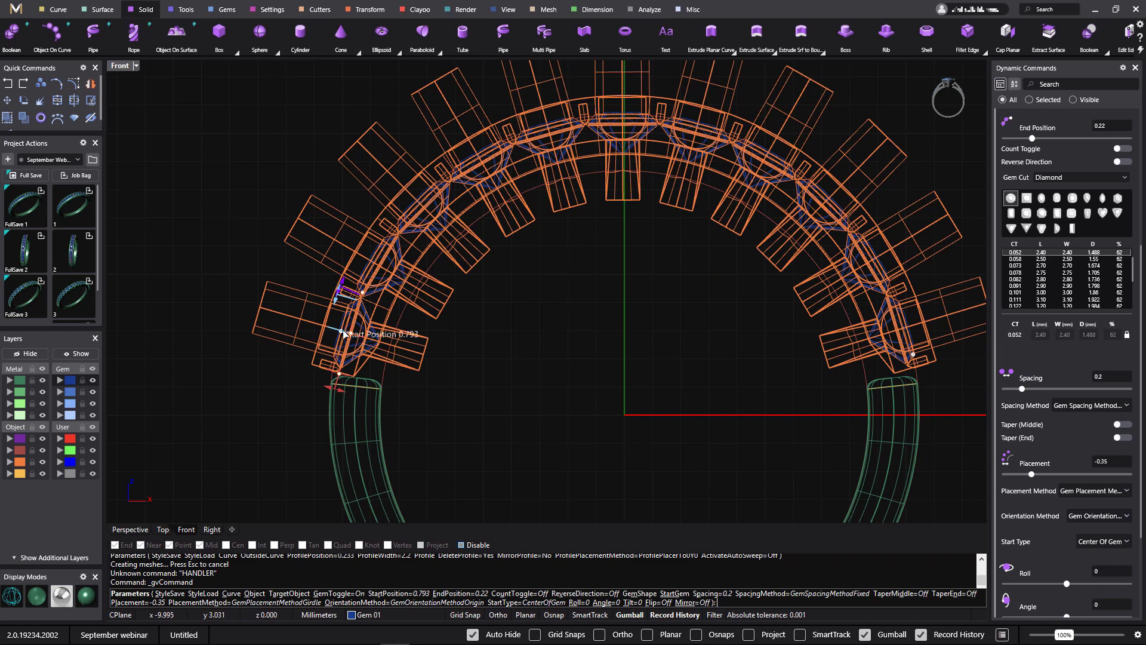
left_click_drag(344, 334, 346, 327)
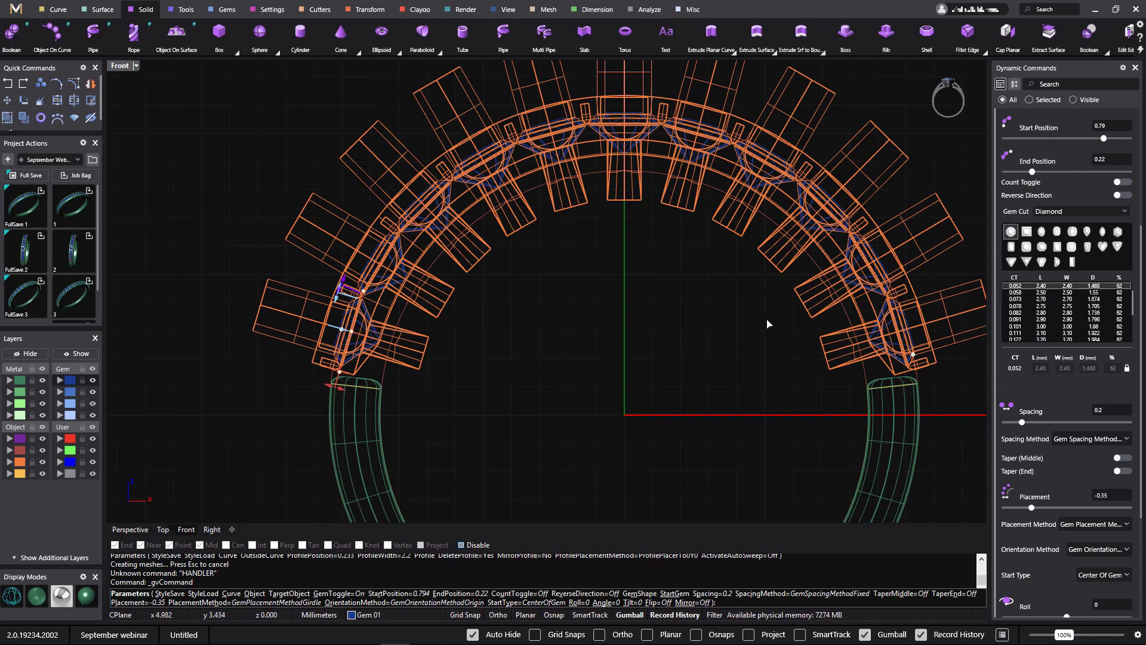
key("Return")
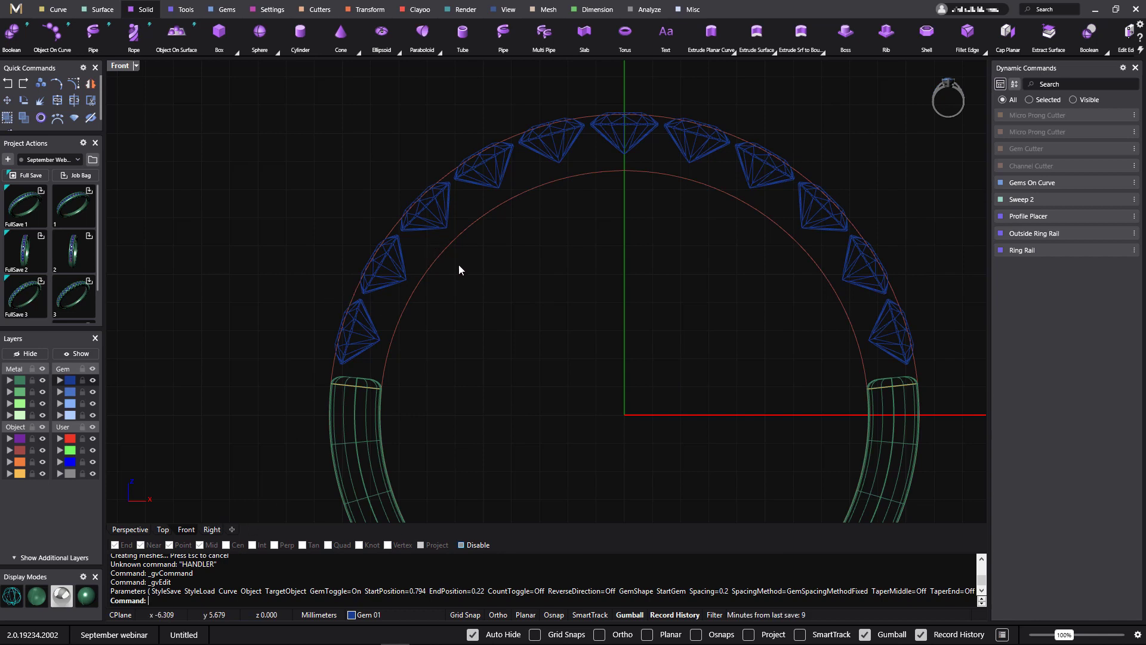
- Edit the Outside Ring Rail to a top thickness of 2.6 mm
right_click_drag(639, 302, 641, 346)
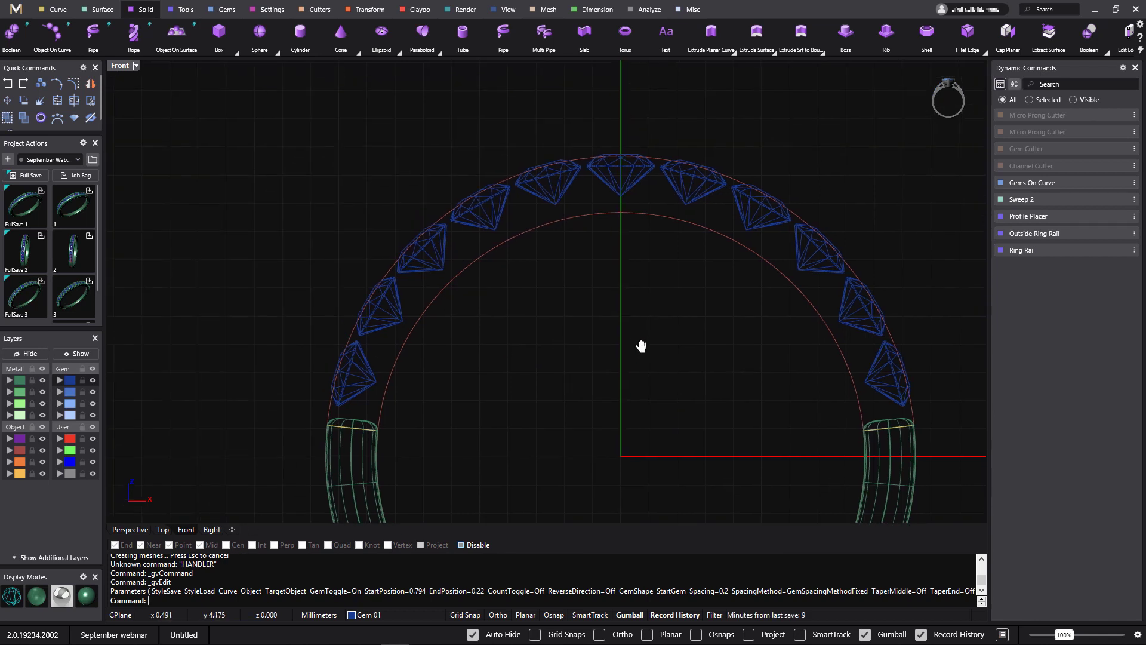
left_click(658, 160)
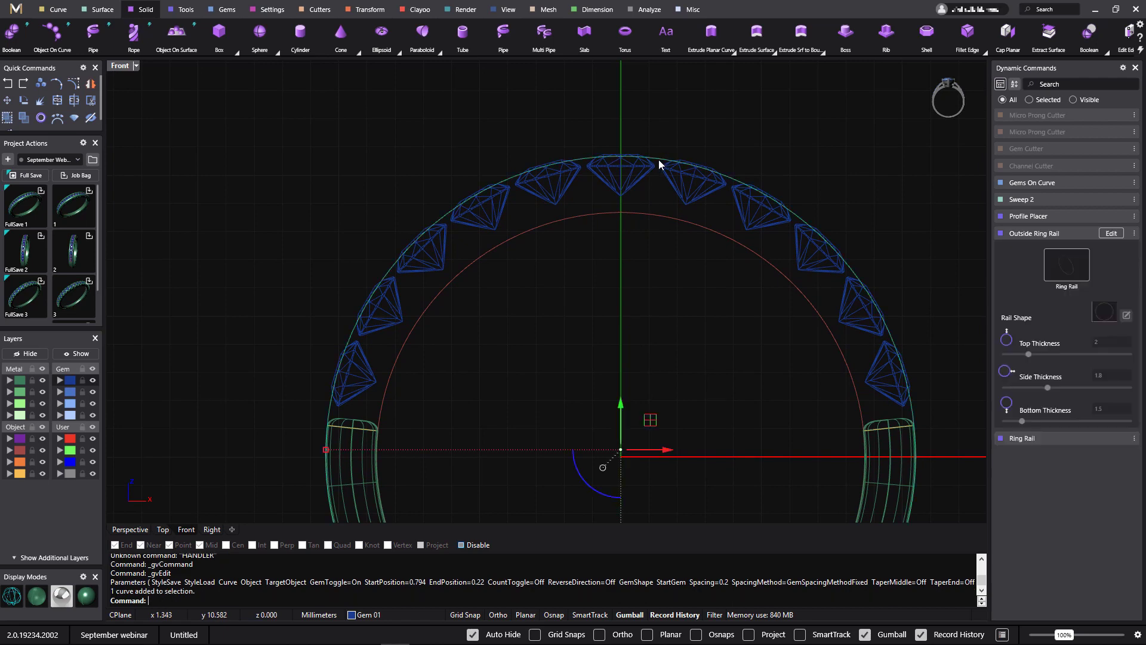
left_click(1111, 233)
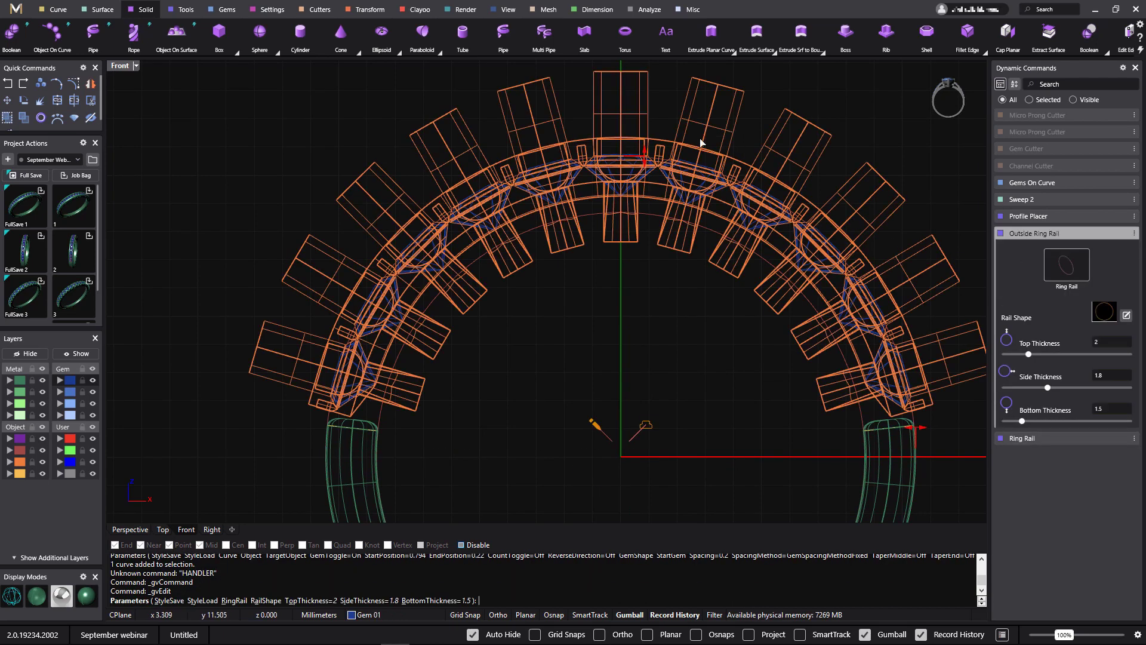
left_click_drag(644, 148, 669, 270)
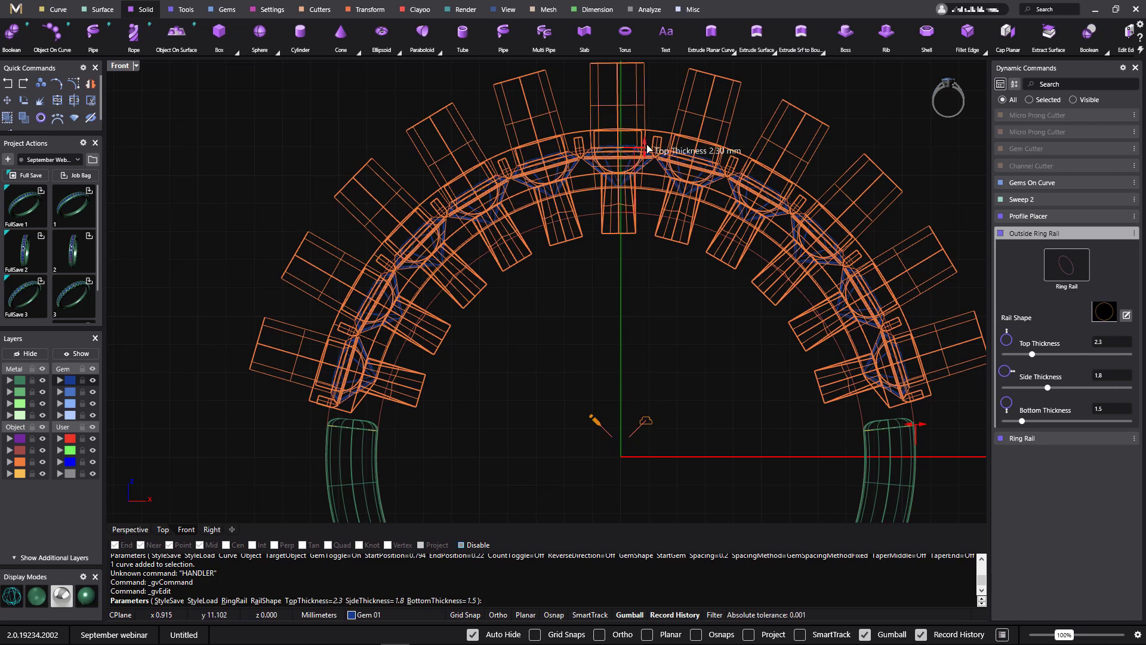
left_click_drag(644, 149, 649, 143)
right_click_drag(659, 287, 661, 287)
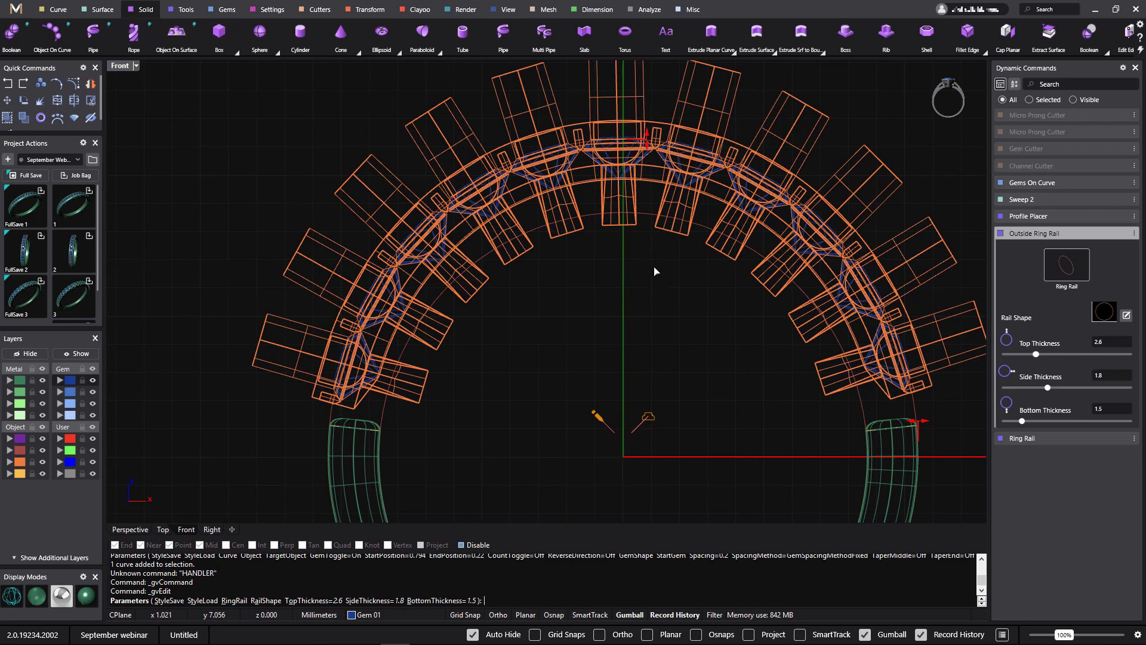
right_click(671, 302)
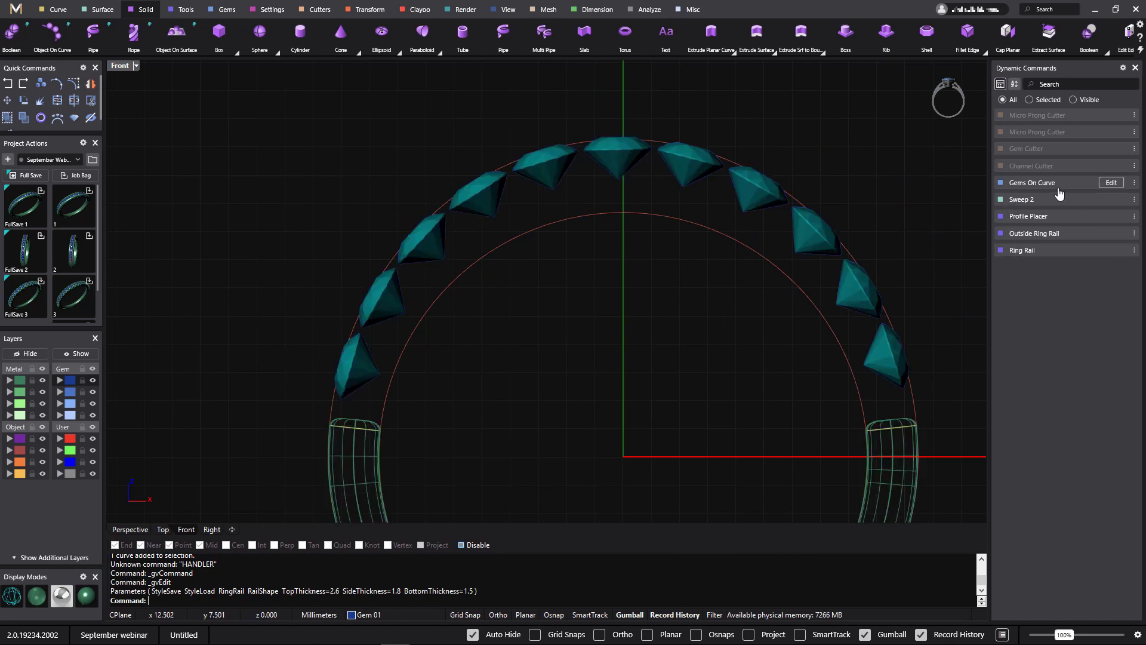
- Edit Gems On Curve so the start position is 0.797
left_click(1110, 183)
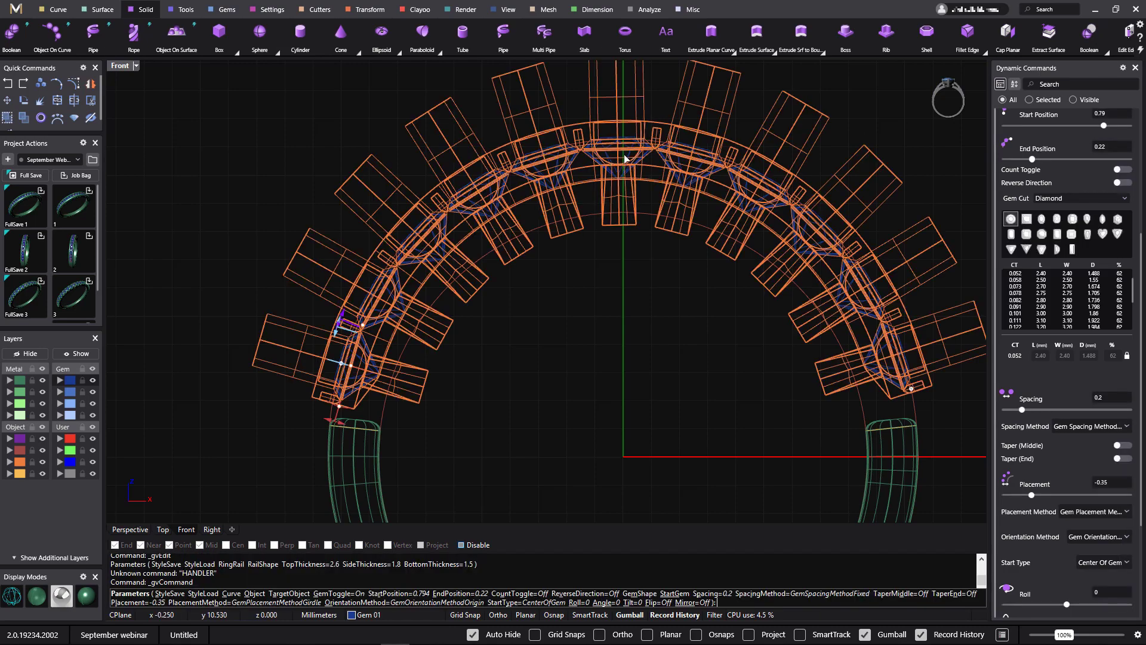
scroll(662, 244, "up", 3)
right_click_drag(641, 322, 701, 323)
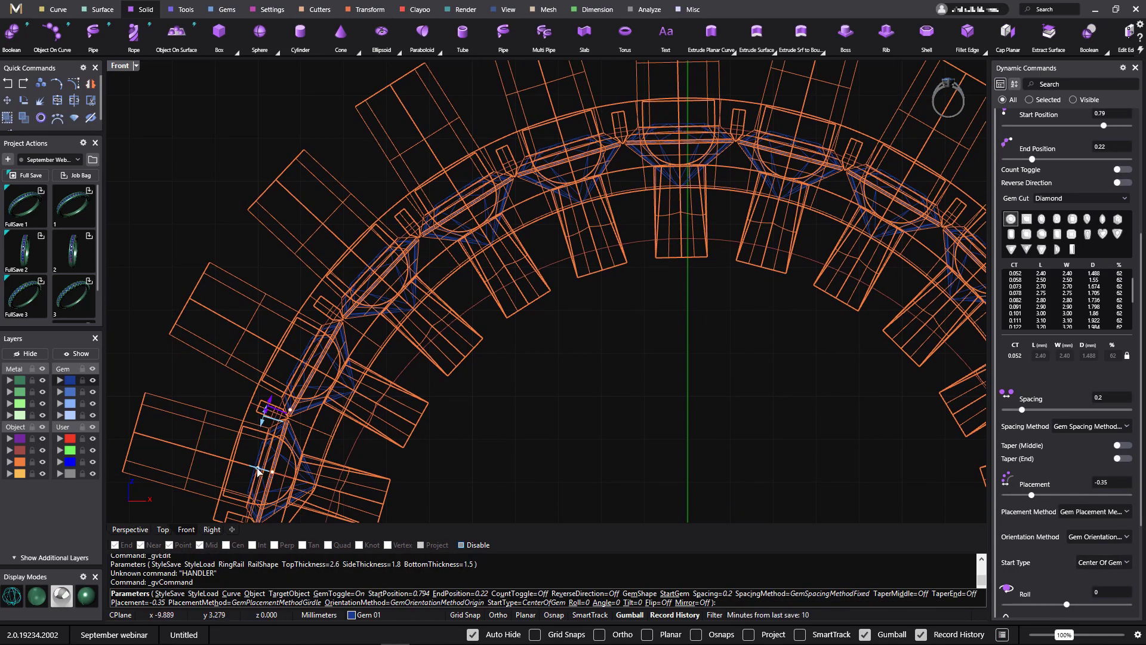
left_click_drag(258, 469, 268, 465)
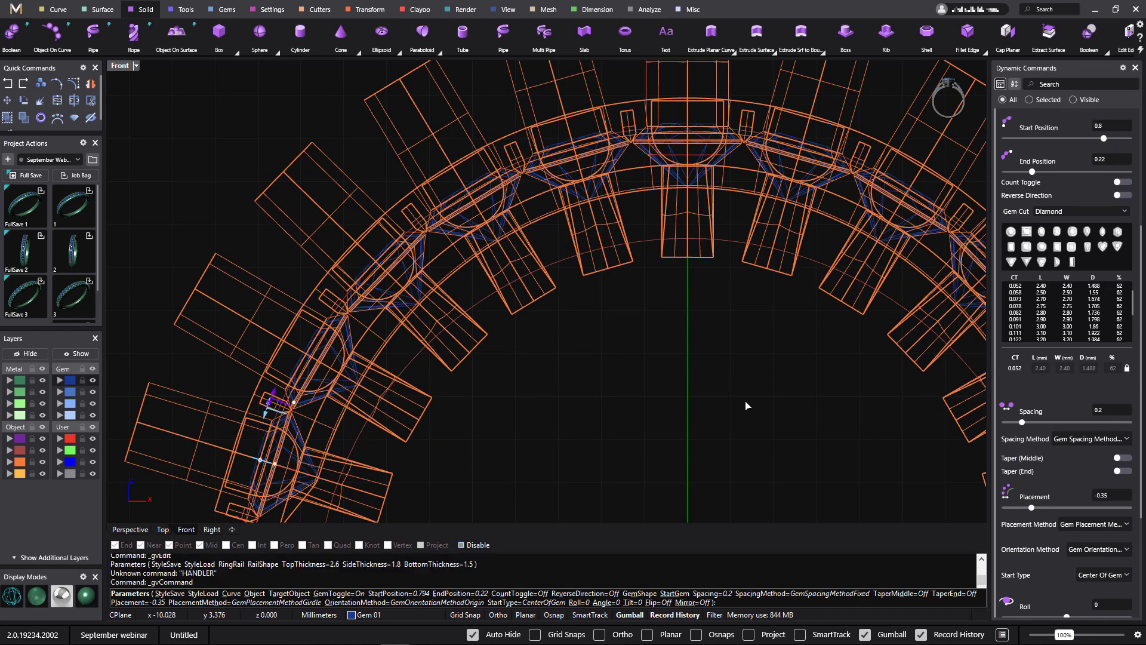
right_click(745, 402)
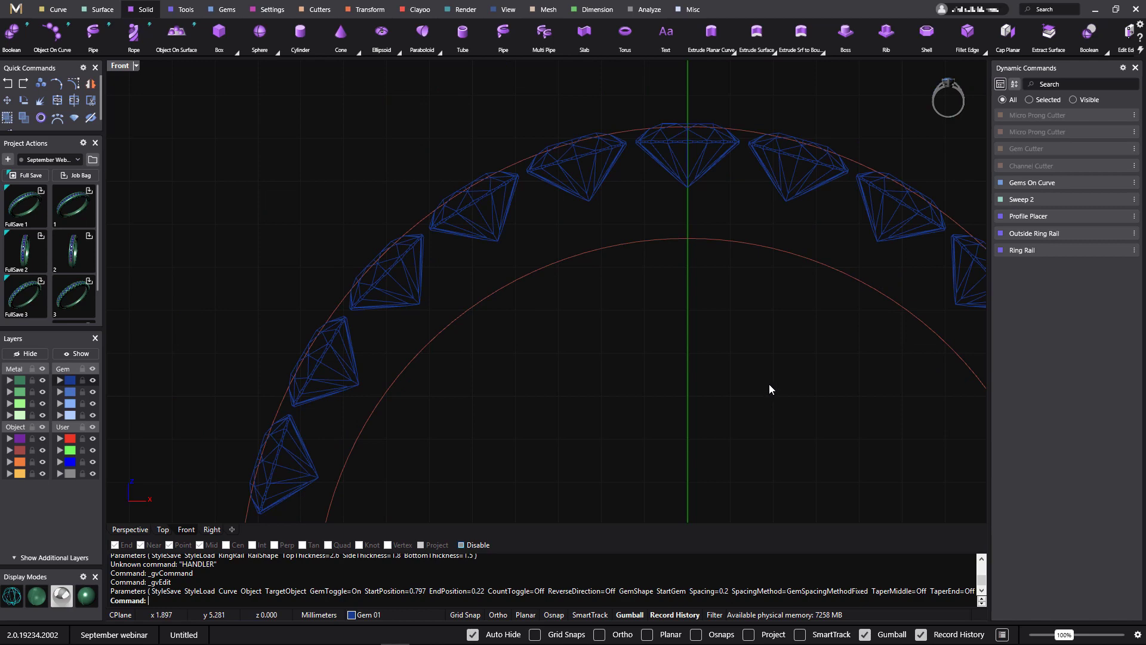
- Place prongs on all the ring's gems with Prong Placer and set the lower prong depth to -0.5 mm
scroll(769, 384, "down", 5)
right_click_drag(770, 401, 706, 296)
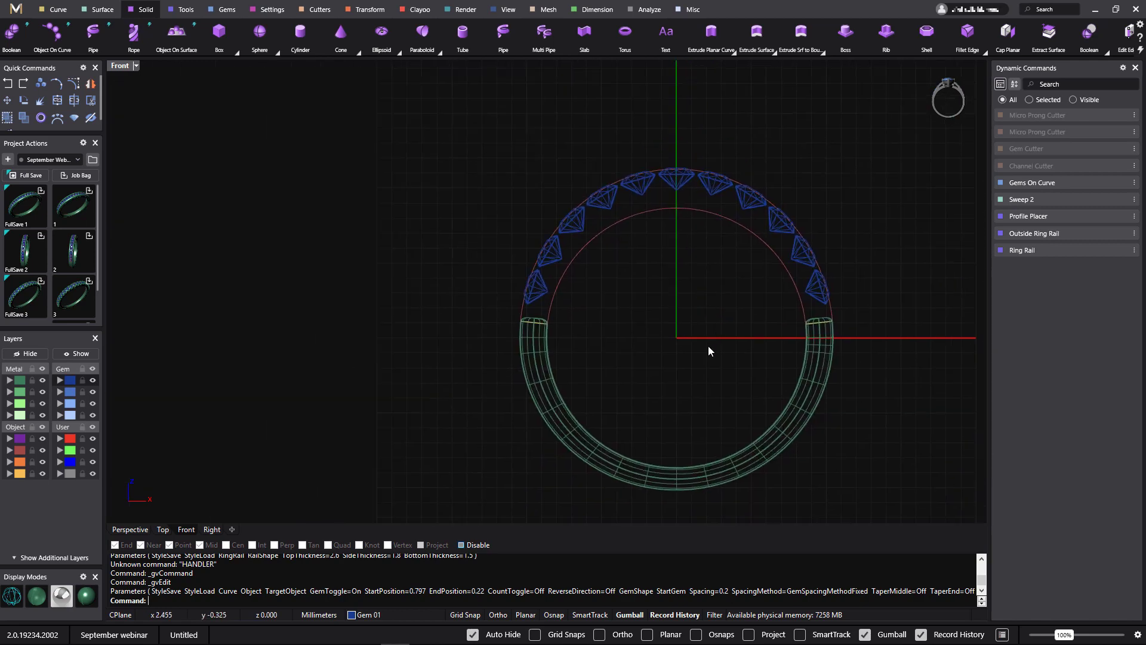
right_click_drag(711, 351, 667, 384)
left_click(551, 253)
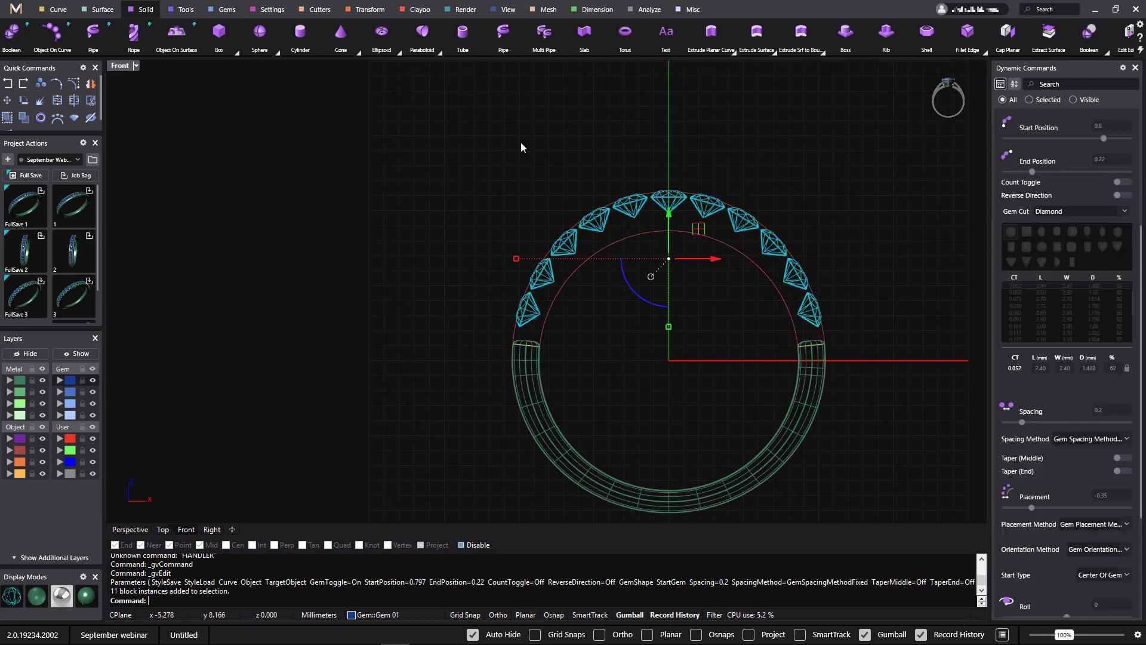
left_click(268, 10)
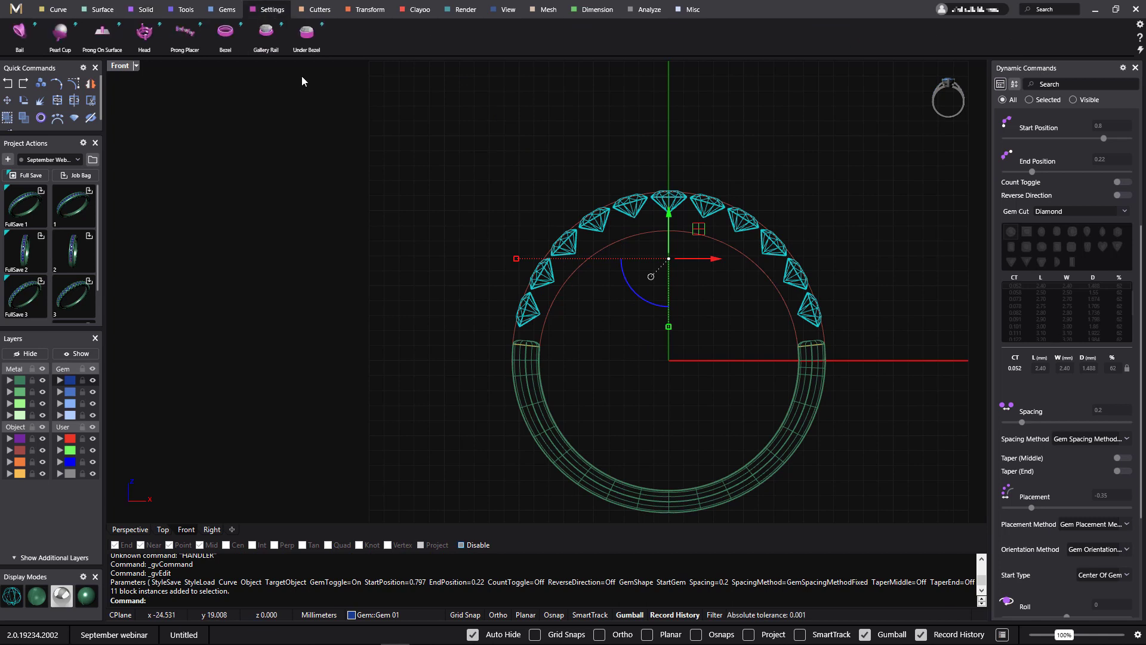
left_click(185, 36)
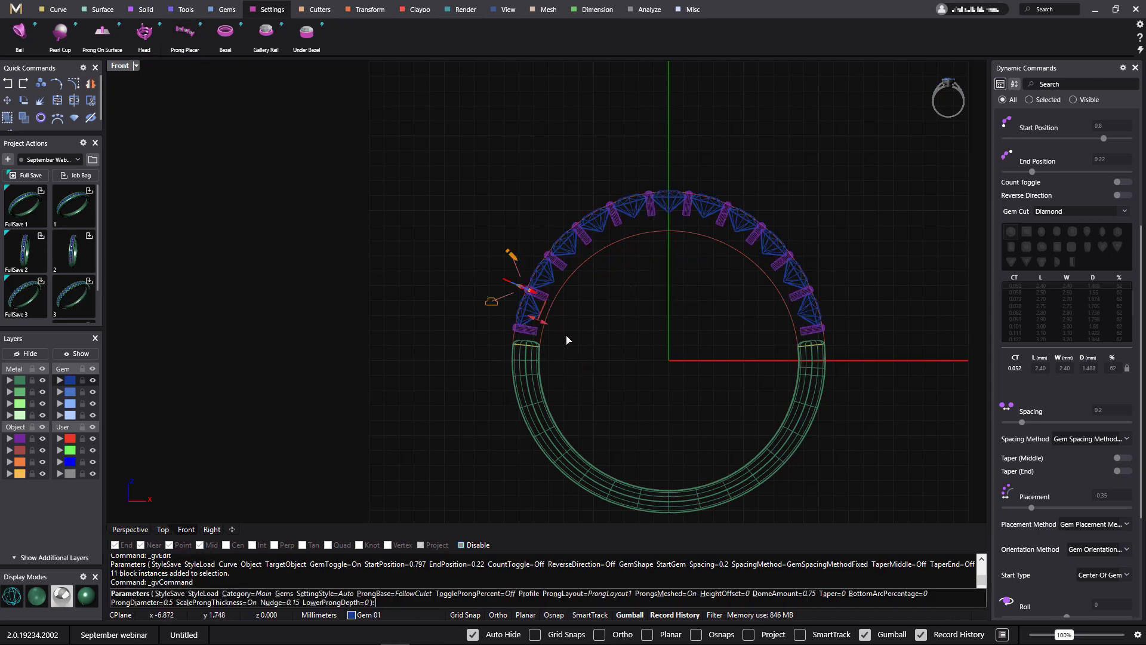
scroll(567, 339, "up", 5)
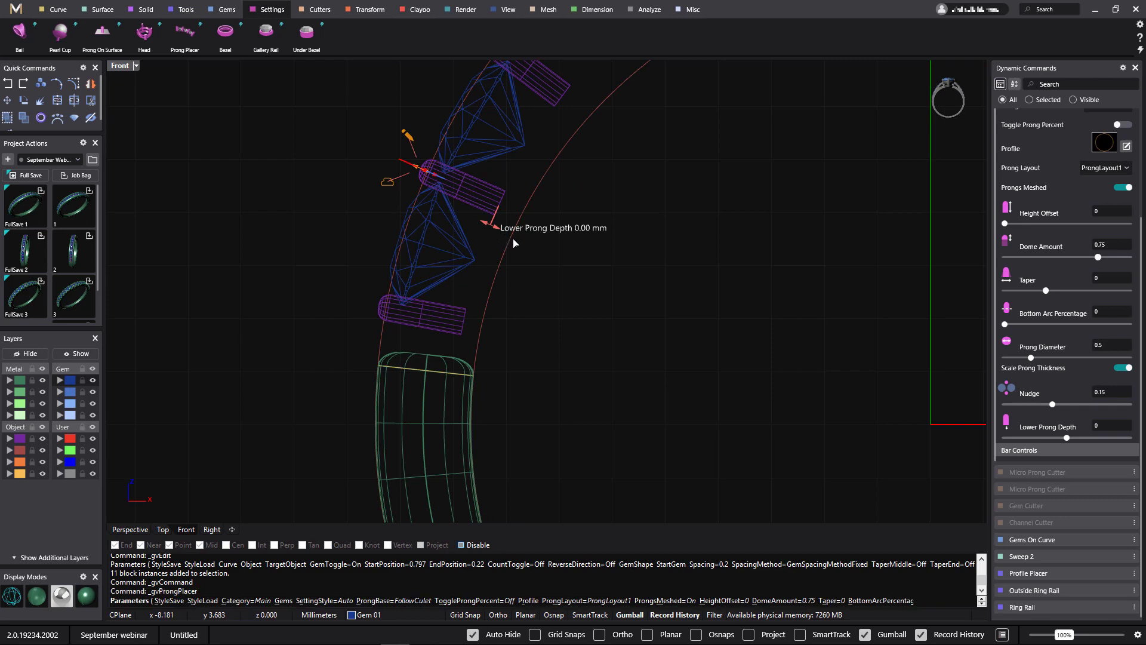
left_click_drag(513, 243, 518, 232)
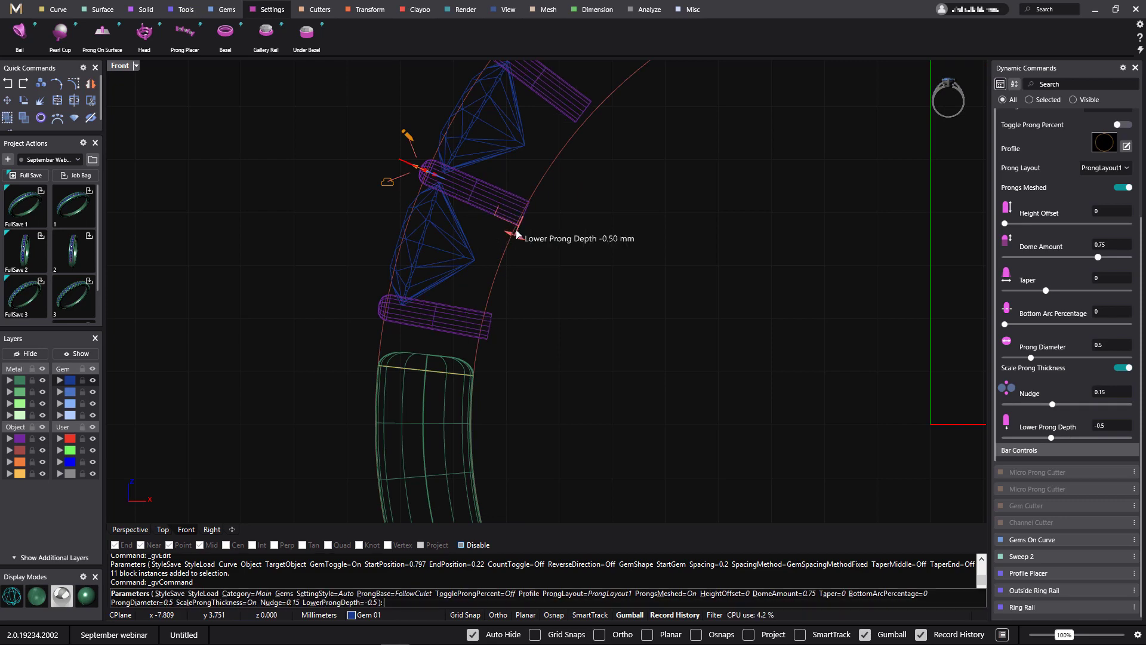
- Set the prong diameter to 0.82 mm and the nudge to 0.02 in the perspective view
left_click(130, 529)
right_click_drag(410, 313, 603, 340)
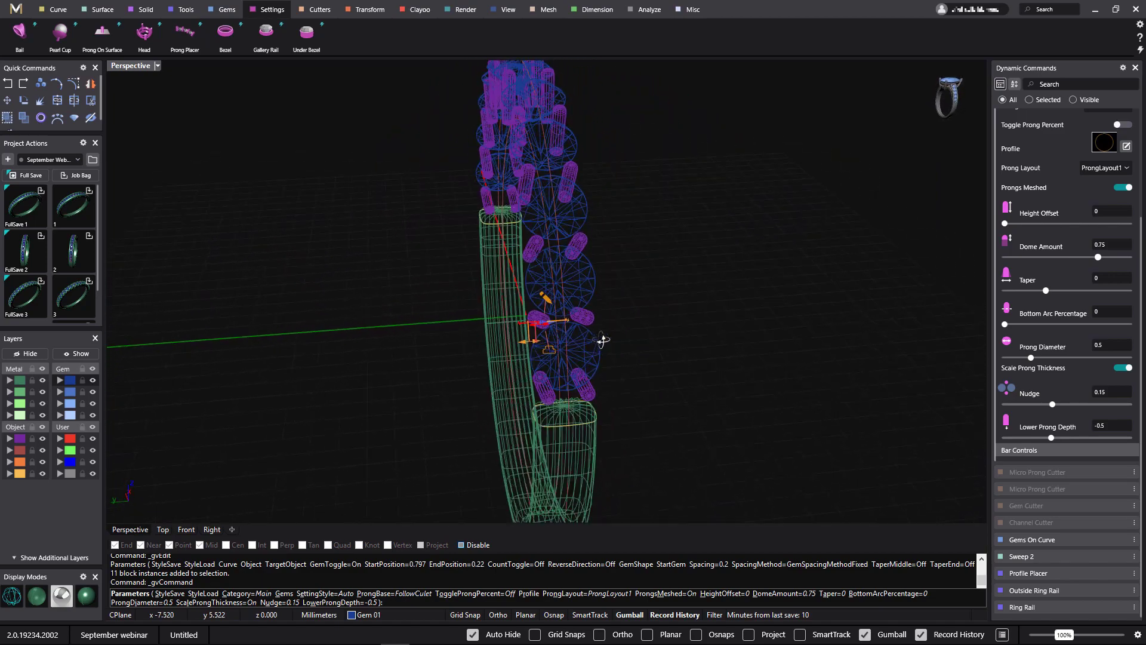
scroll(537, 331, "up", 5)
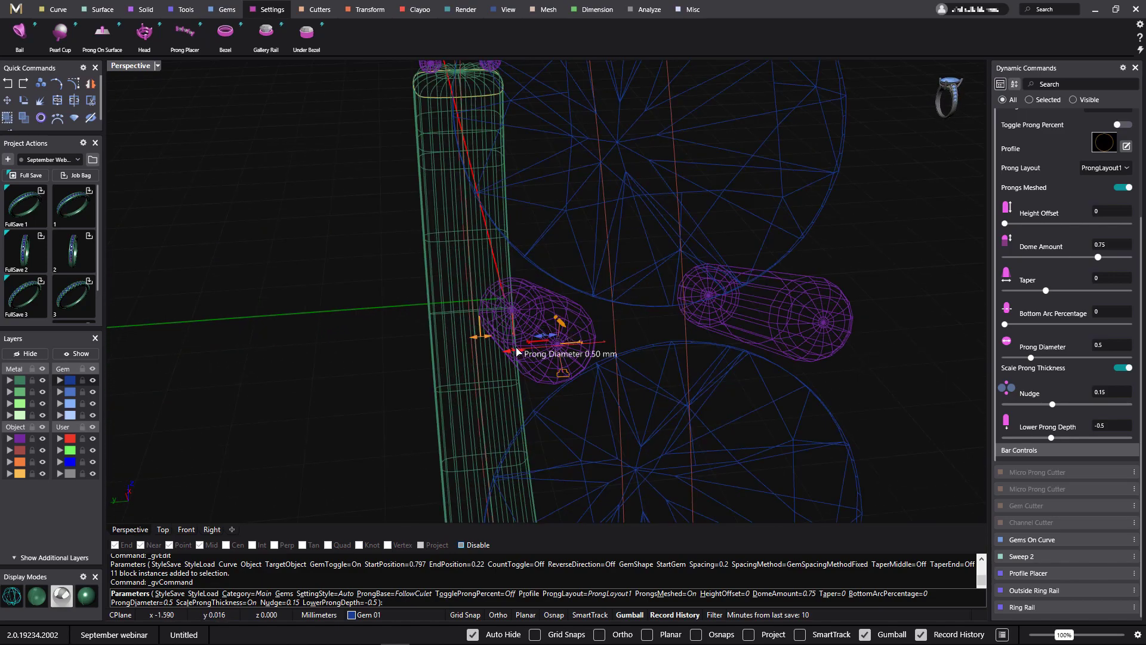
left_click_drag(517, 352, 458, 388)
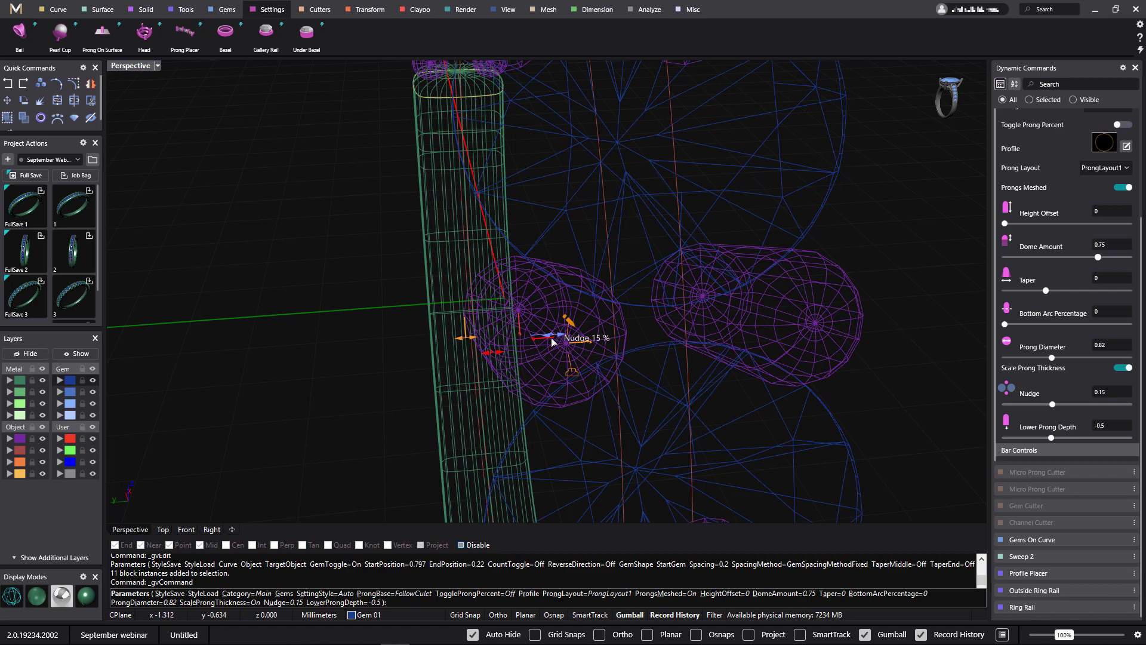
left_click_drag(552, 342, 535, 343)
- Shade the perspective view and examine how the prongs sit against the gems and shank
scroll(625, 350, "down", 5)
mouse_move(610, 358)
right_mouse_down()
mouse_move(577, 358)
mouse_move(593, 350)
right_mouse_up()
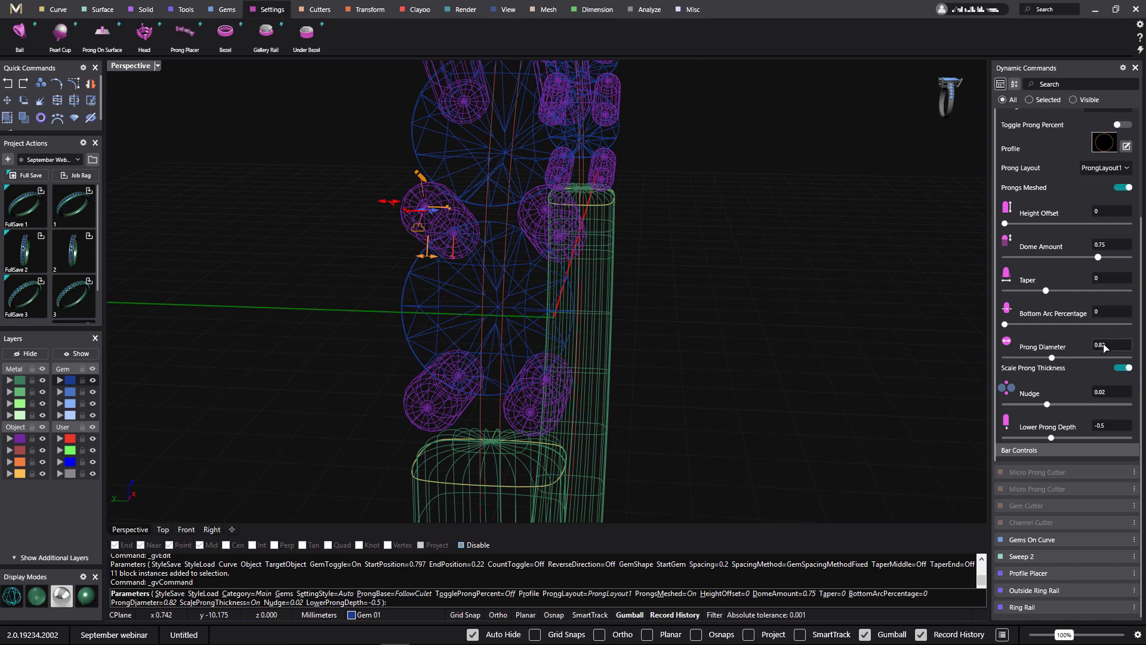
left_click(85, 597)
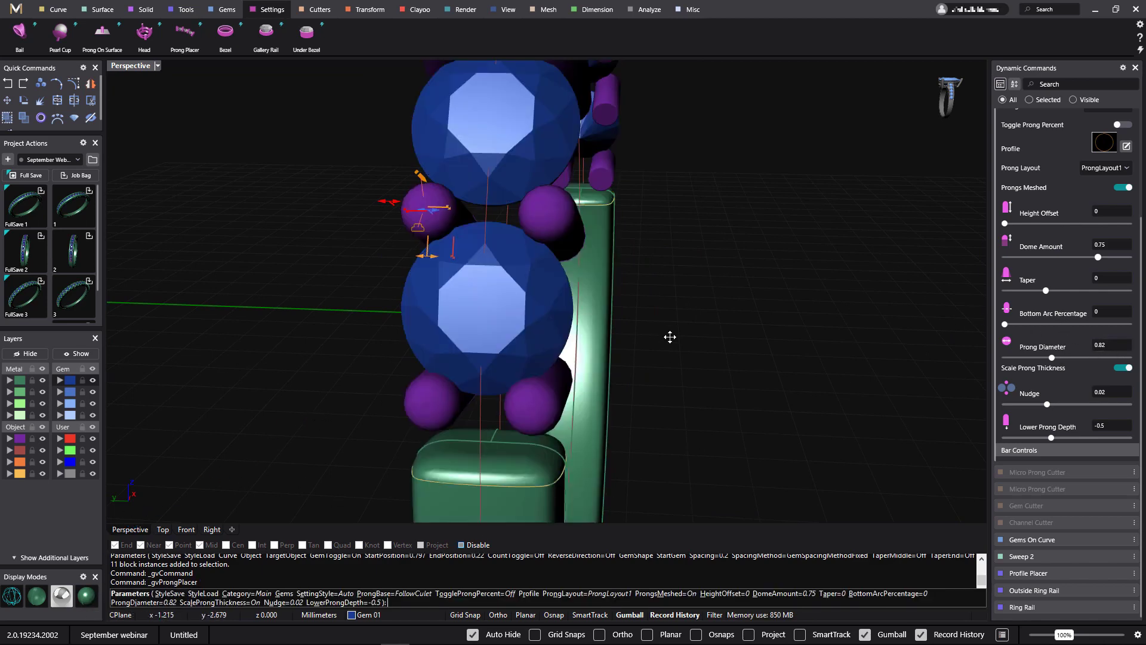
right_click_drag(673, 363, 476, 280)
scroll(471, 315, "down", 4)
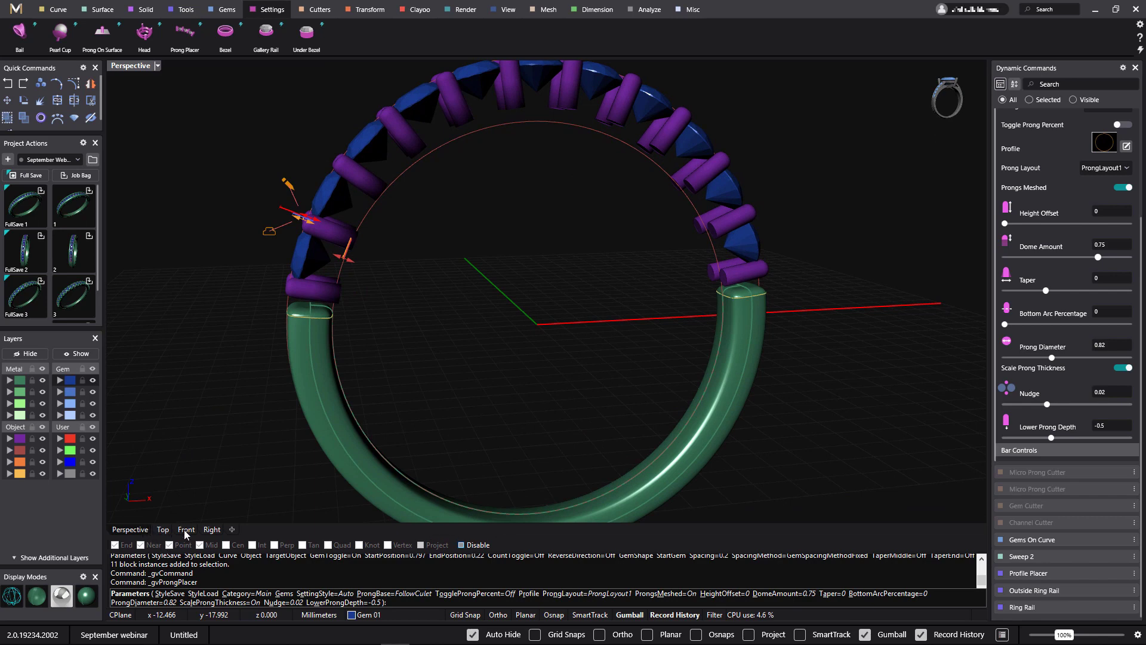
- Extend the prongs past the inner ring rail in the front view with a lower prong depth of -1.3 mm
left_click(186, 530)
scroll(591, 253, "down", 3)
right_click_drag(647, 292, 544, 365)
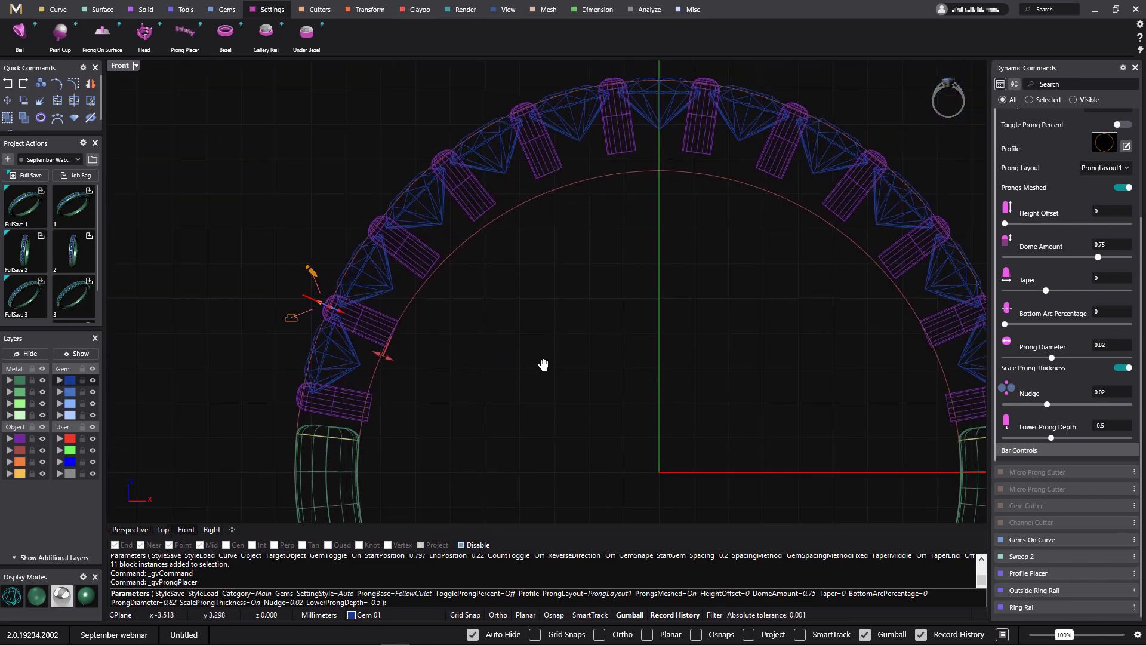
left_click_drag(389, 360, 404, 366)
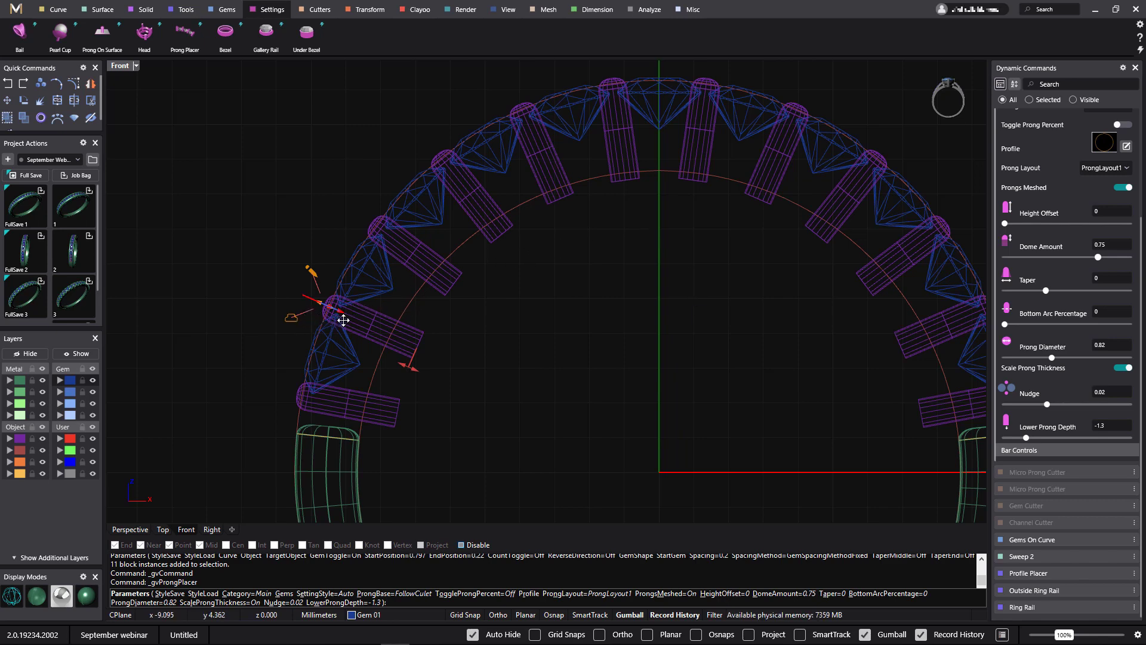
- Set the prongs' dome amount to 0.55 and height offset to 0.2, and finish placing them
mouse_move(341, 314)
left_click_drag(337, 308, 329, 308)
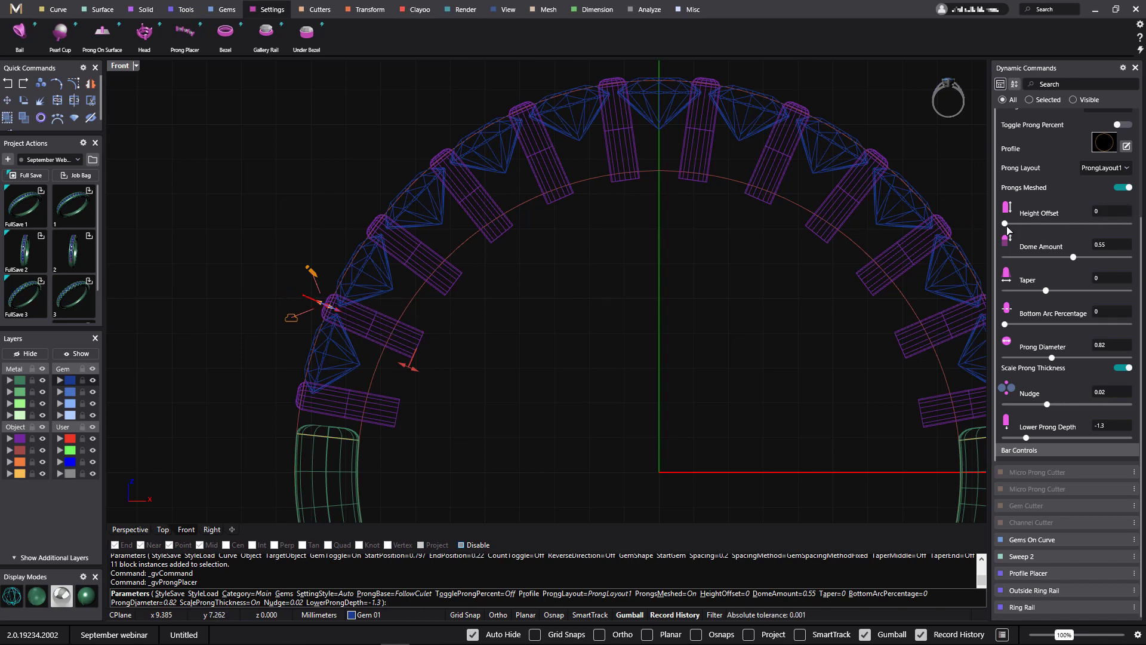
left_click_drag(1006, 224, 1020, 232)
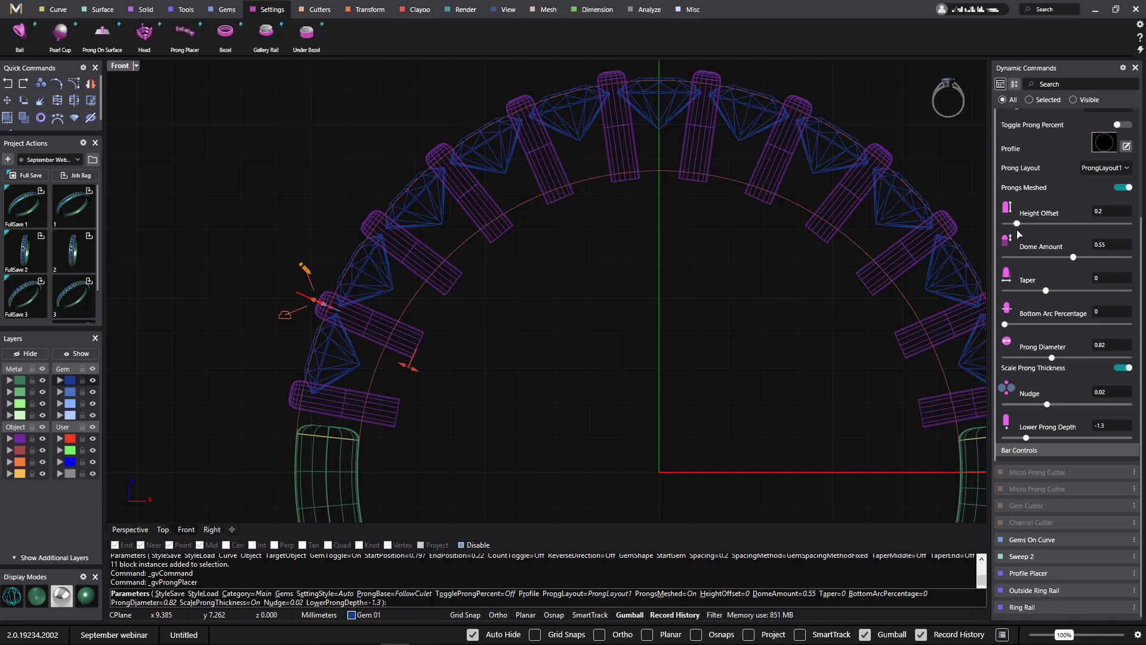
right_click(596, 325)
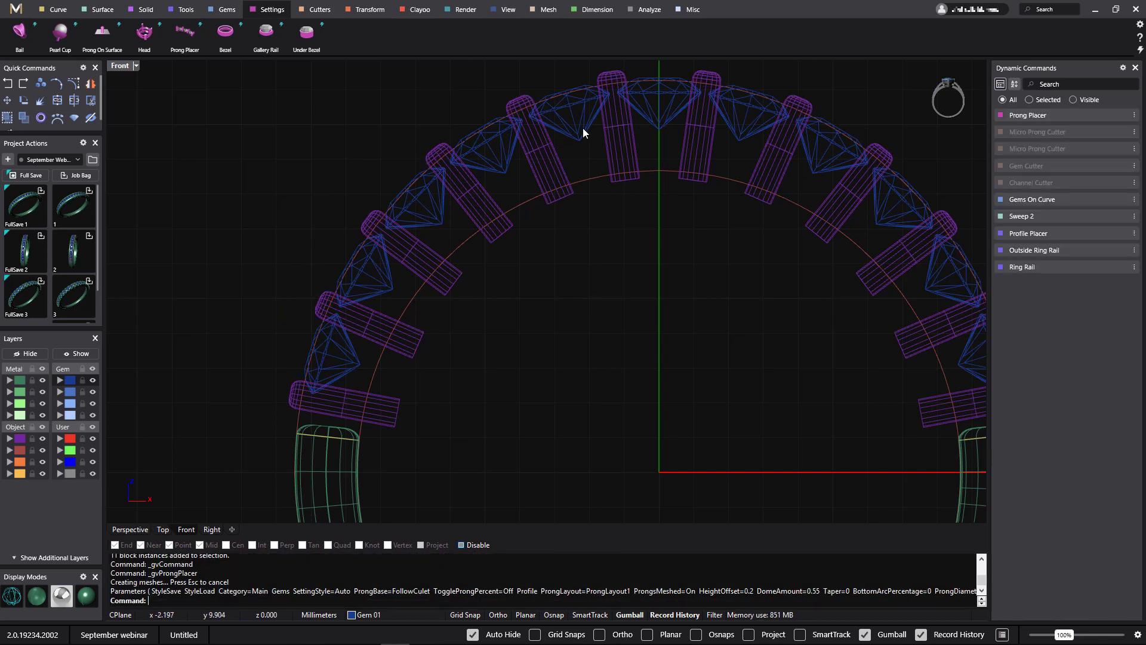
left_click(572, 134)
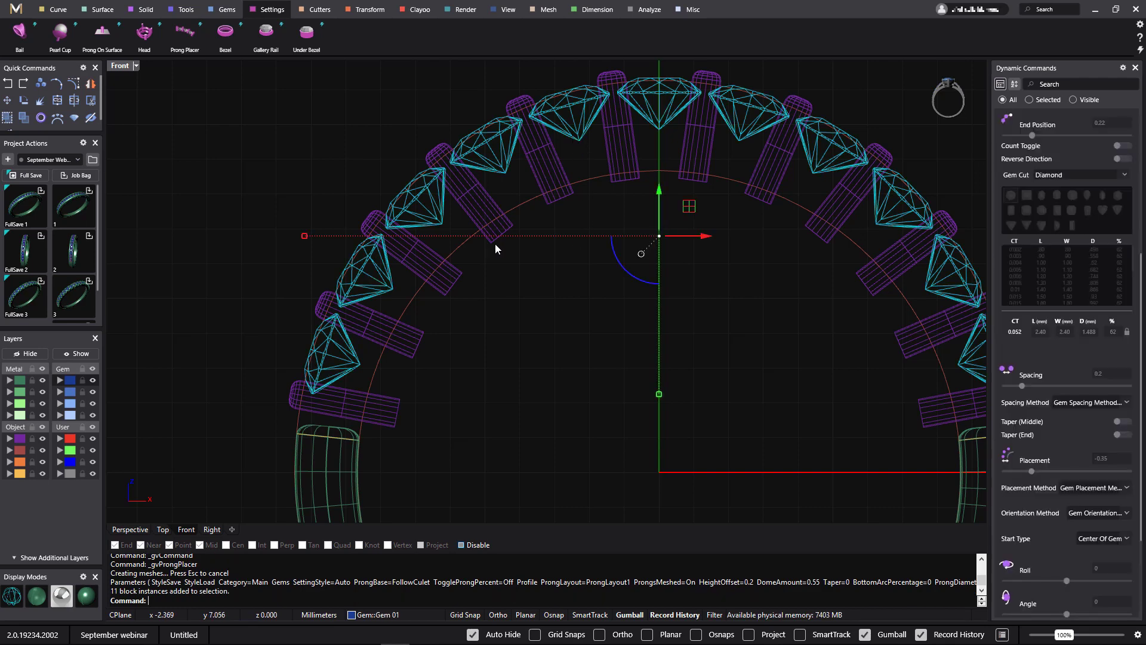
left_click(225, 36)
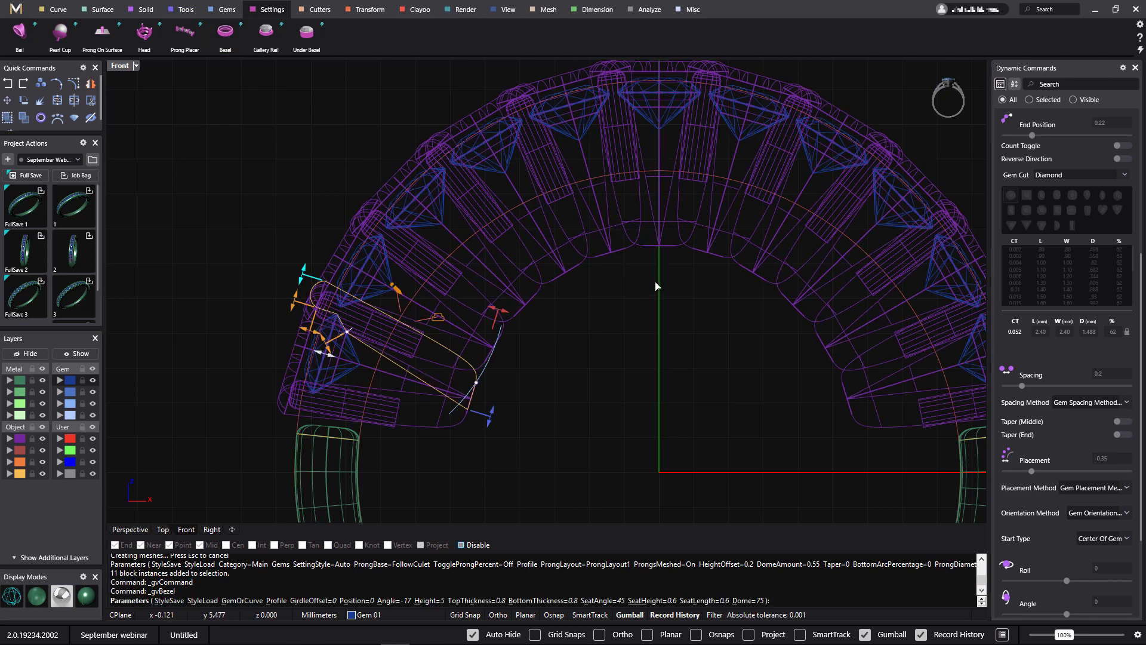
key("Escape")
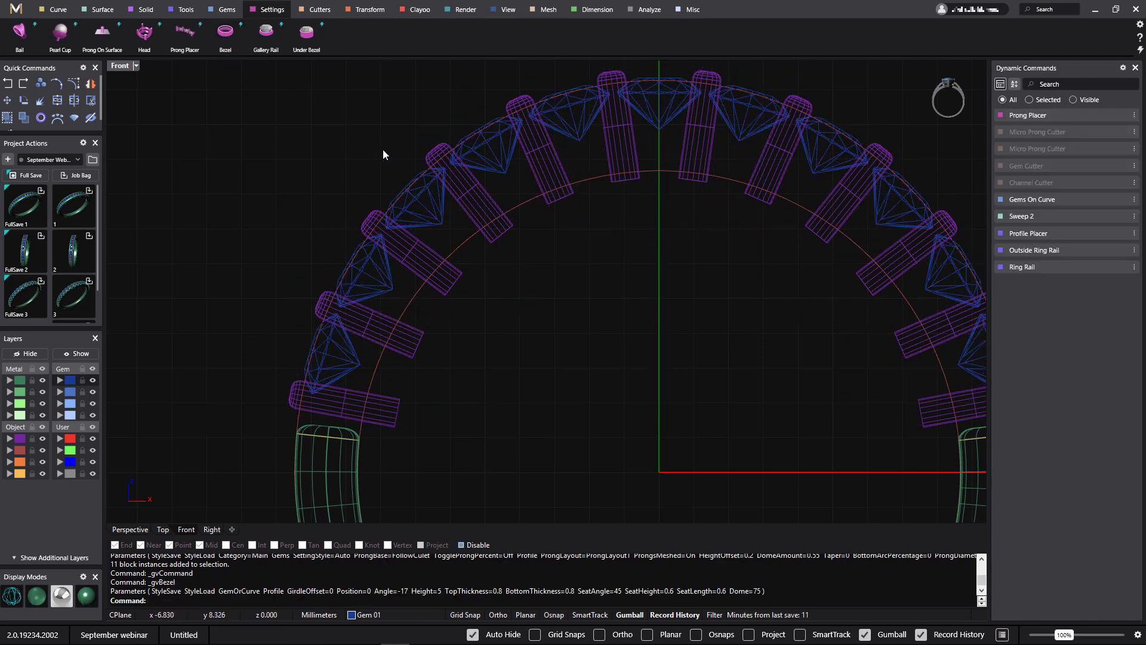
- Add under bezels beneath all gems on the band in the front view and set their height to 2 mm
left_click(425, 219)
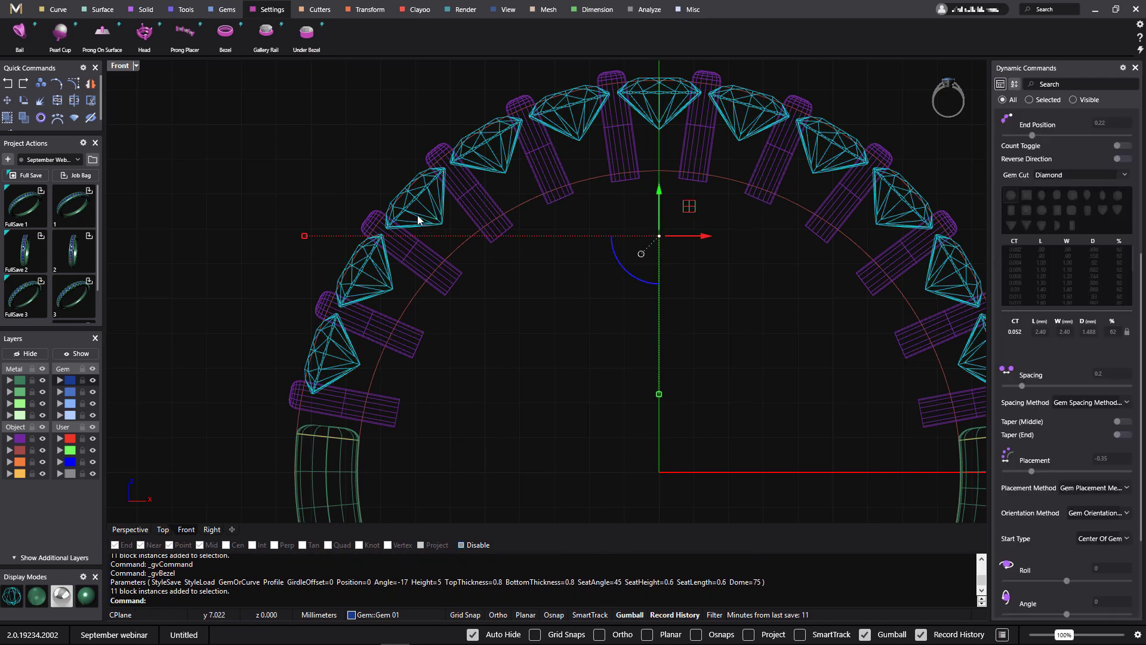
left_click(307, 37)
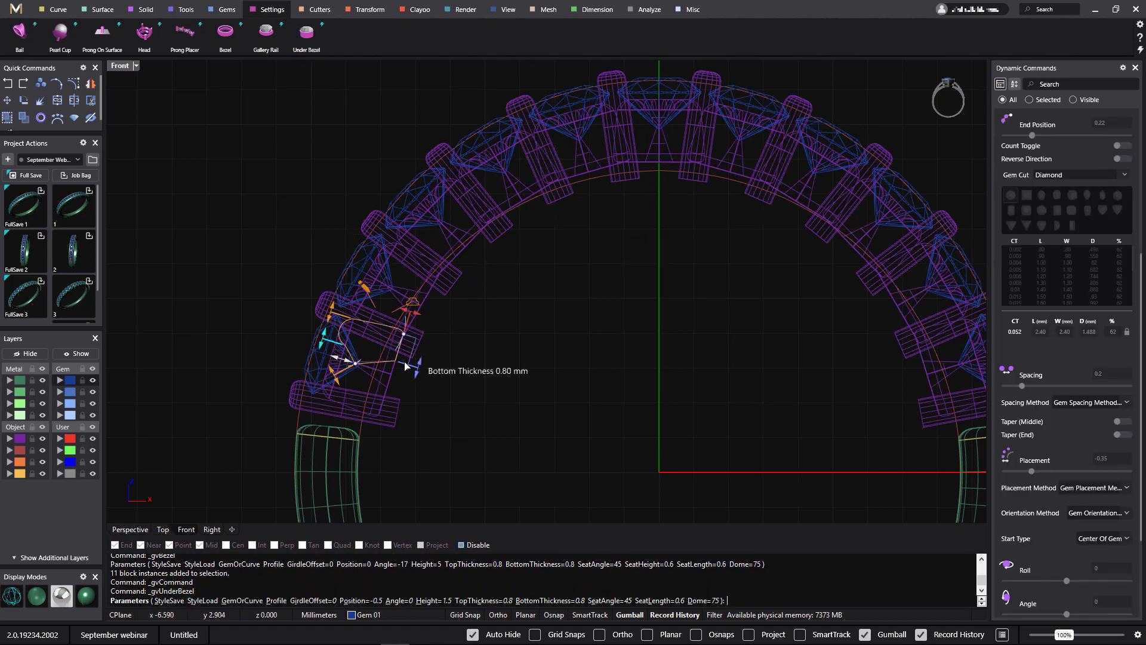
scroll(404, 336, "up", 5)
scroll(404, 336, "up", 2)
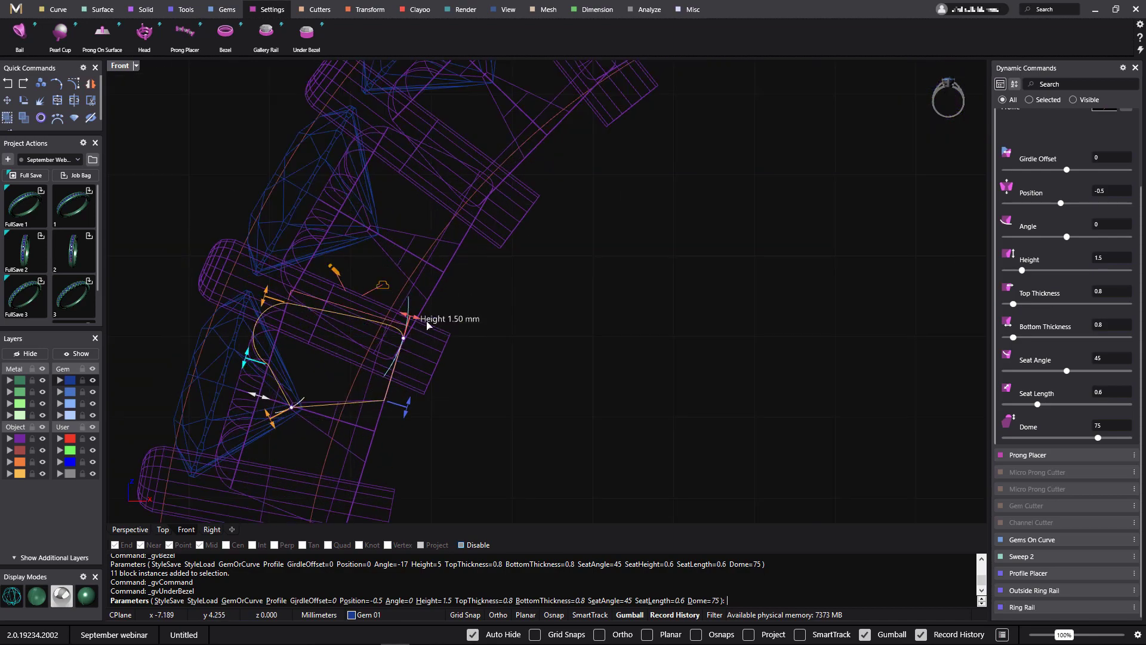
left_click_drag(427, 325, 443, 329)
scroll(443, 326, "down", 8)
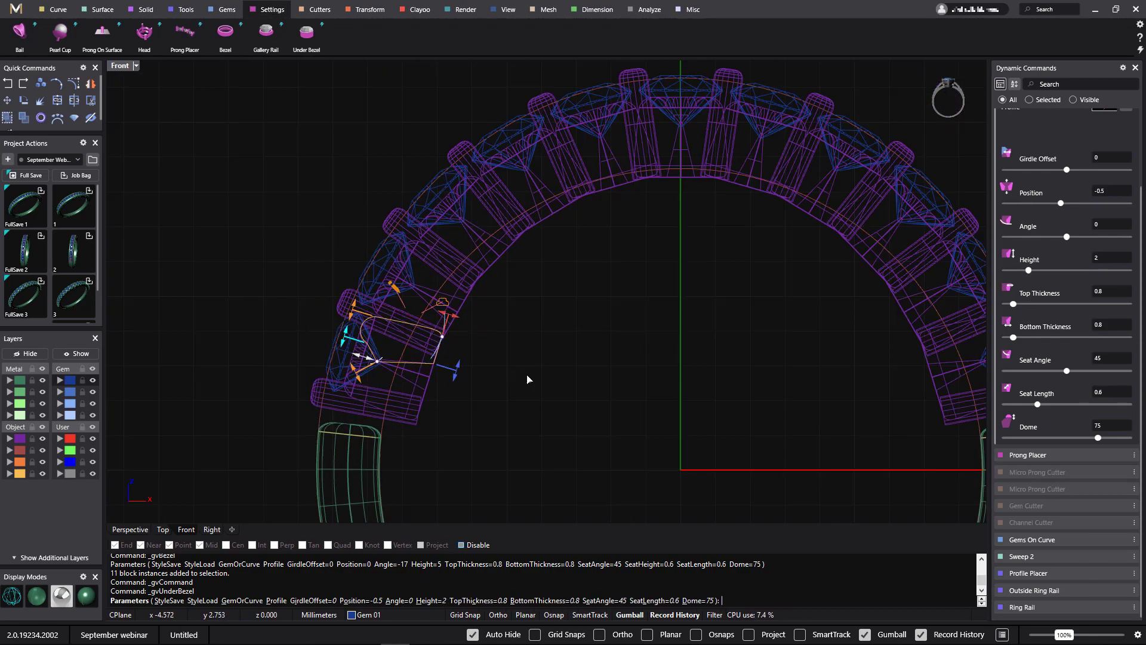
- Shade the model, check the under bezels against the prongs and shank in the perspective view, and finish placing them
right_click_drag(527, 379, 388, 382)
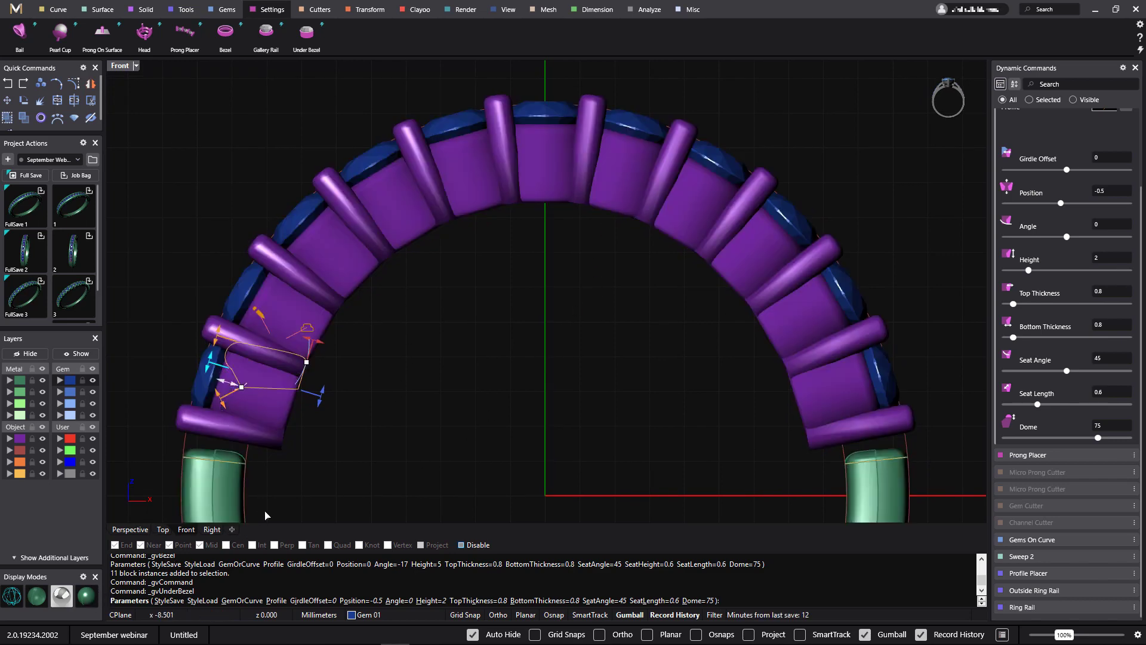
scroll(552, 305, "down", 3)
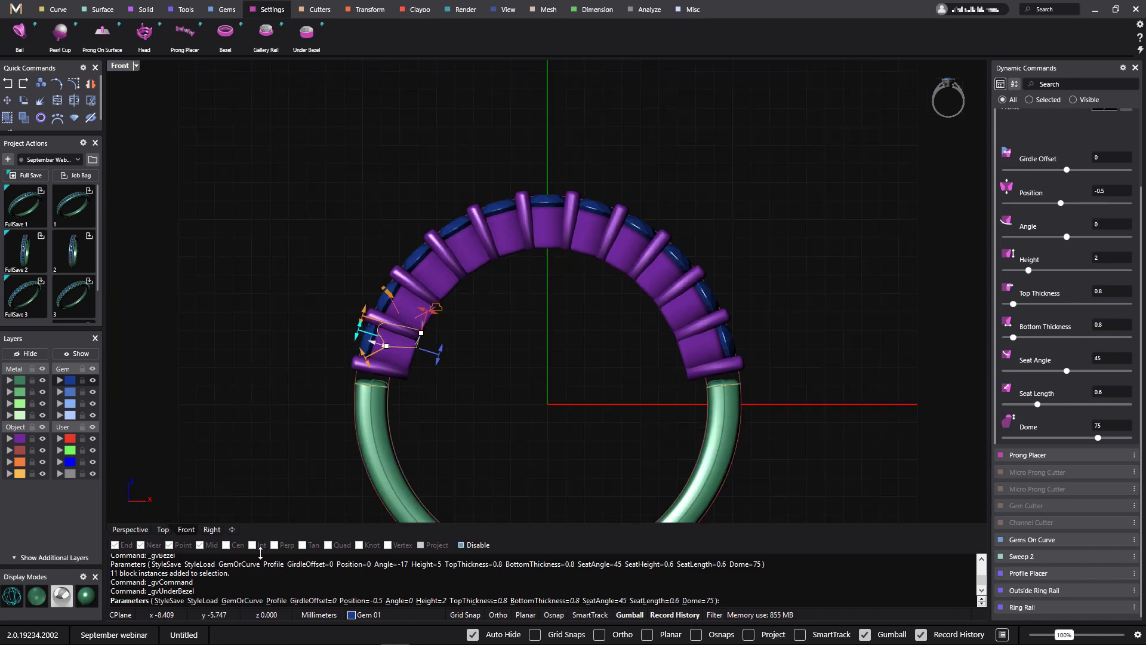
left_click(135, 533)
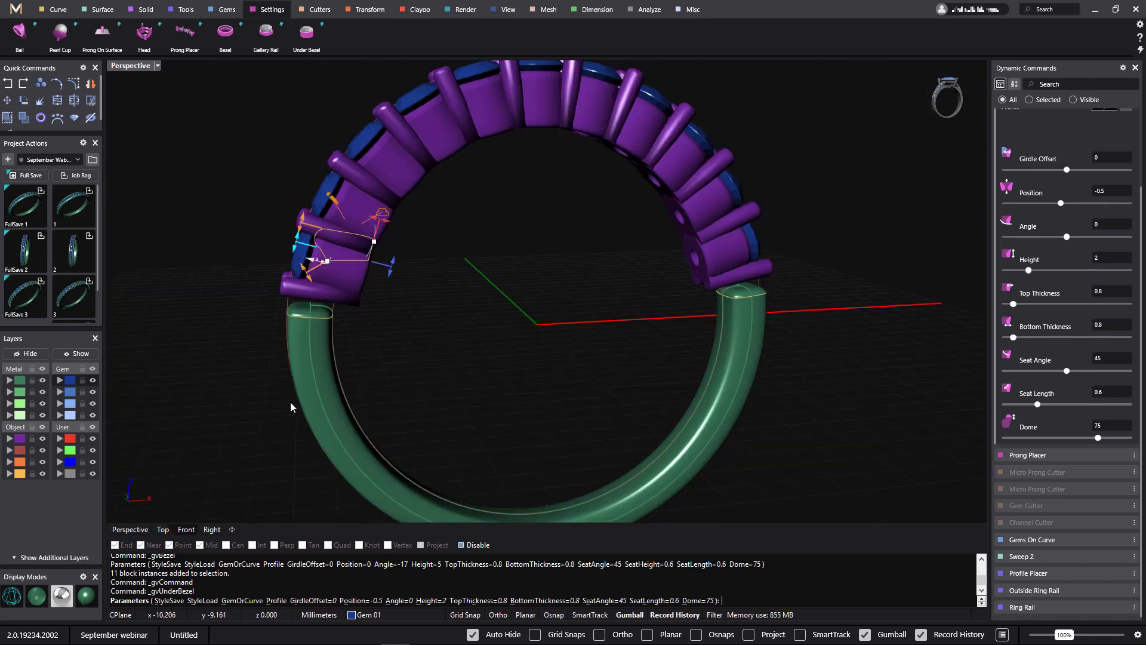
right_click_drag(418, 335, 476, 269)
right_click(575, 280)
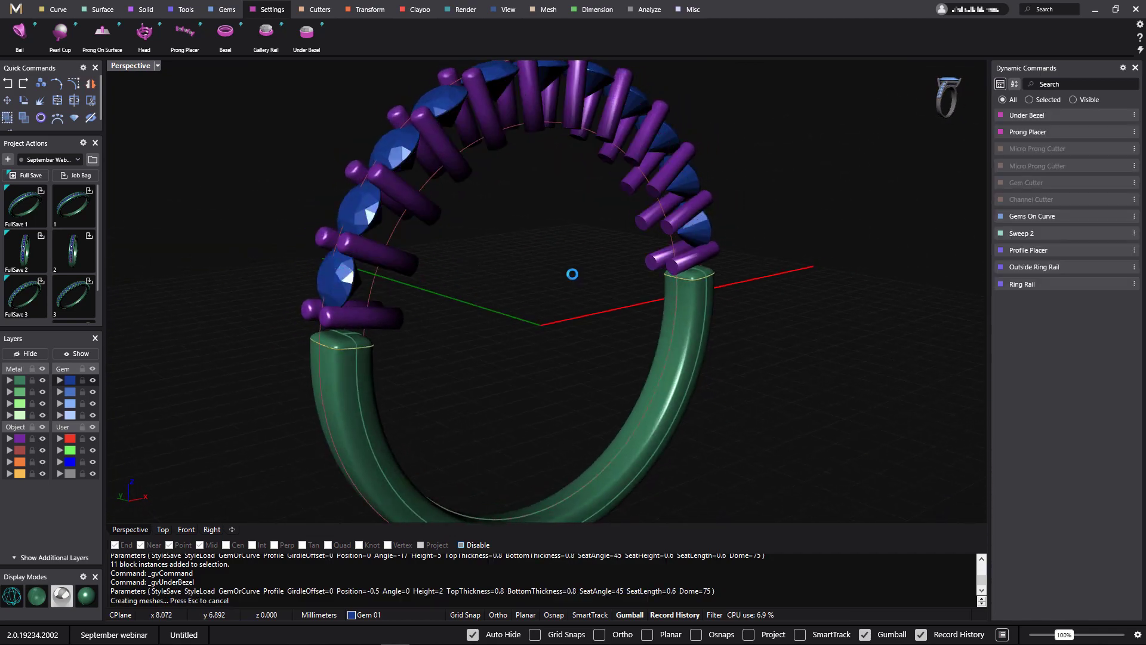
right_click_drag(565, 258, 544, 234)
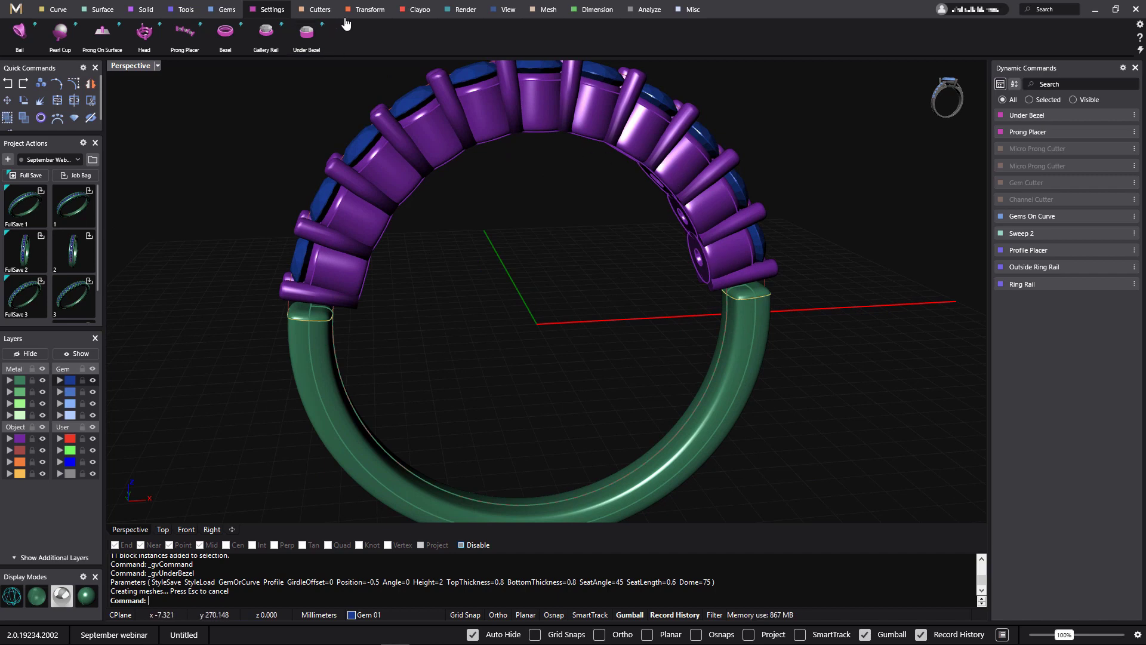
- Trim the under bezels to the finger rail with Cut To Ring Rail, using a 180 angle and no offset
left_click(325, 15)
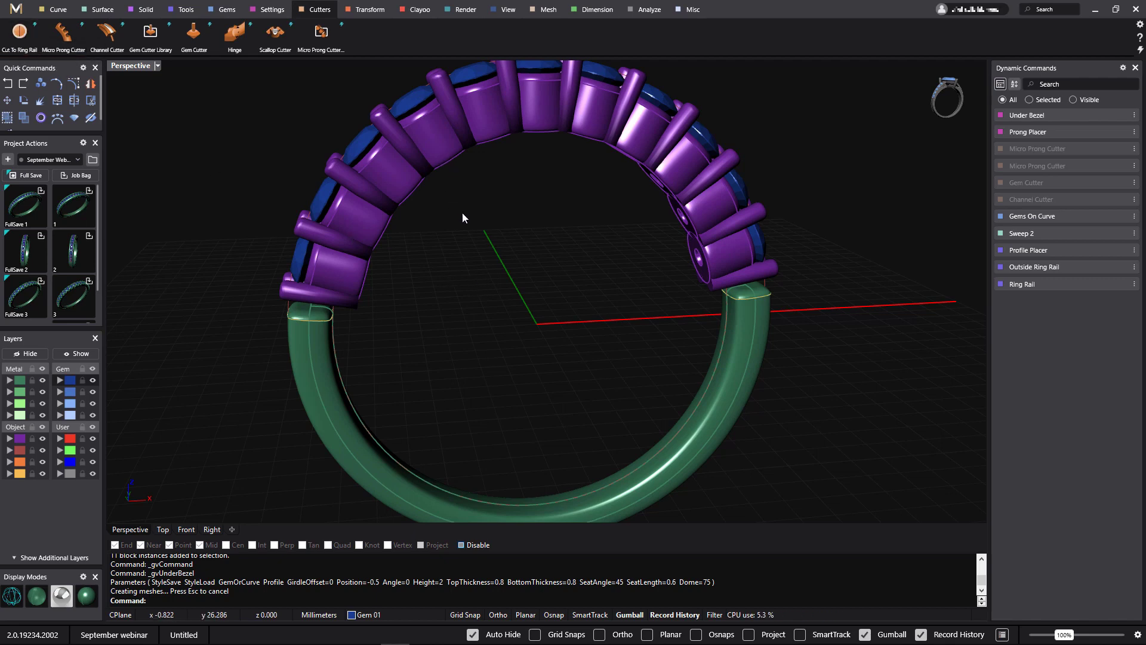
left_click(463, 160)
left_click(496, 184)
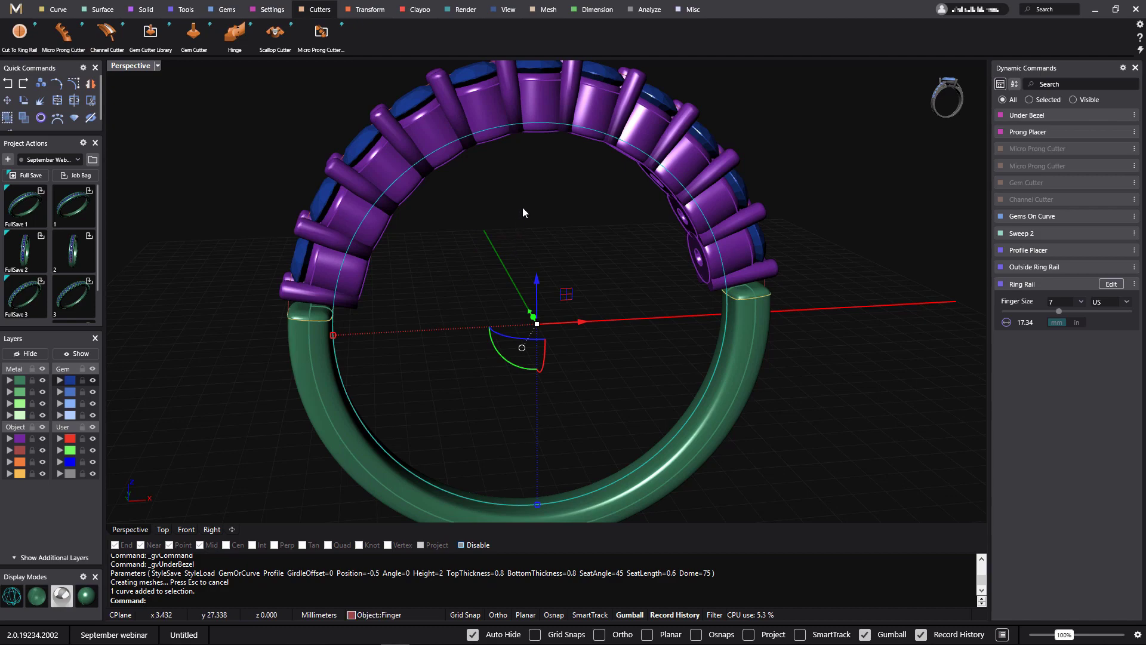
key("Escape")
left_click(20, 438)
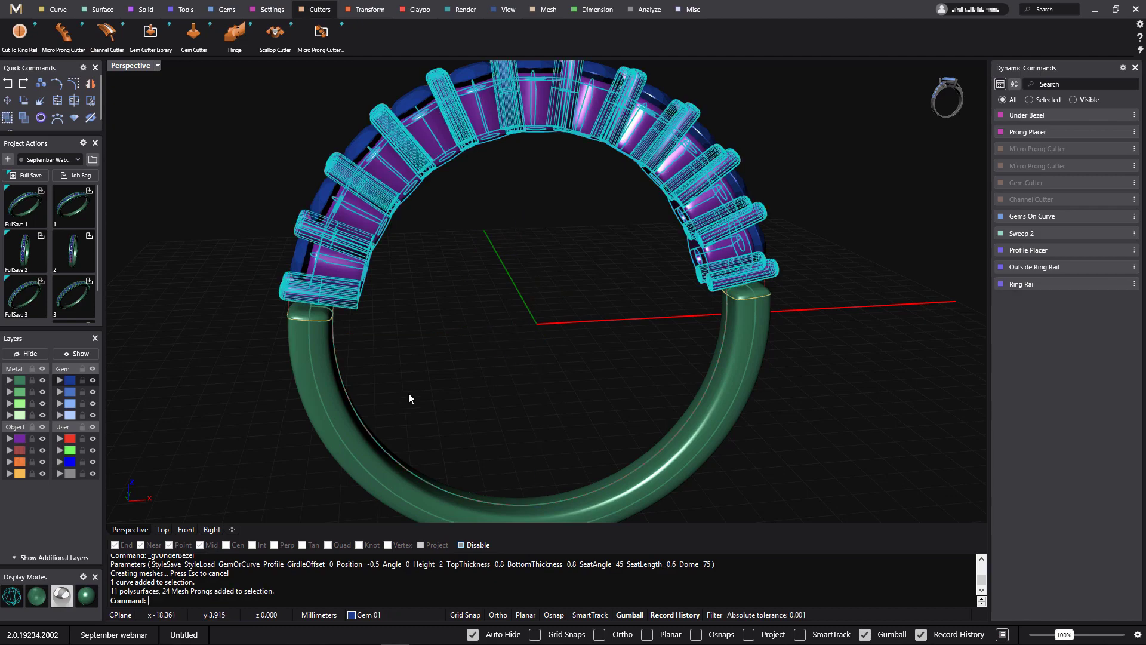
right_click_drag(489, 377, 549, 371)
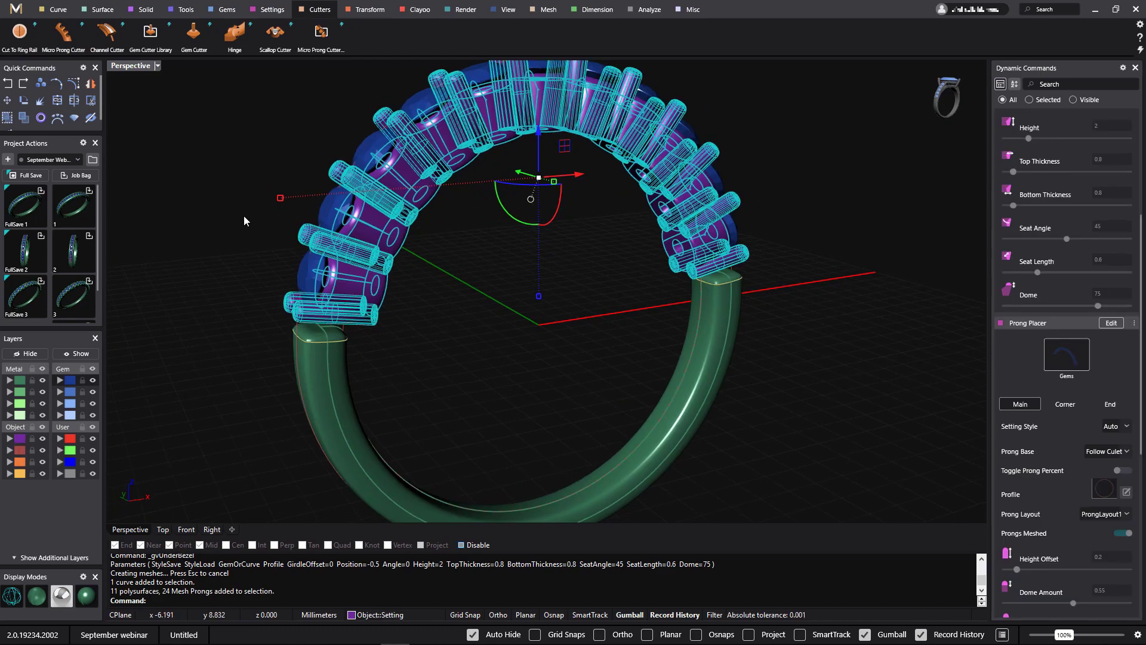
left_click(18, 38)
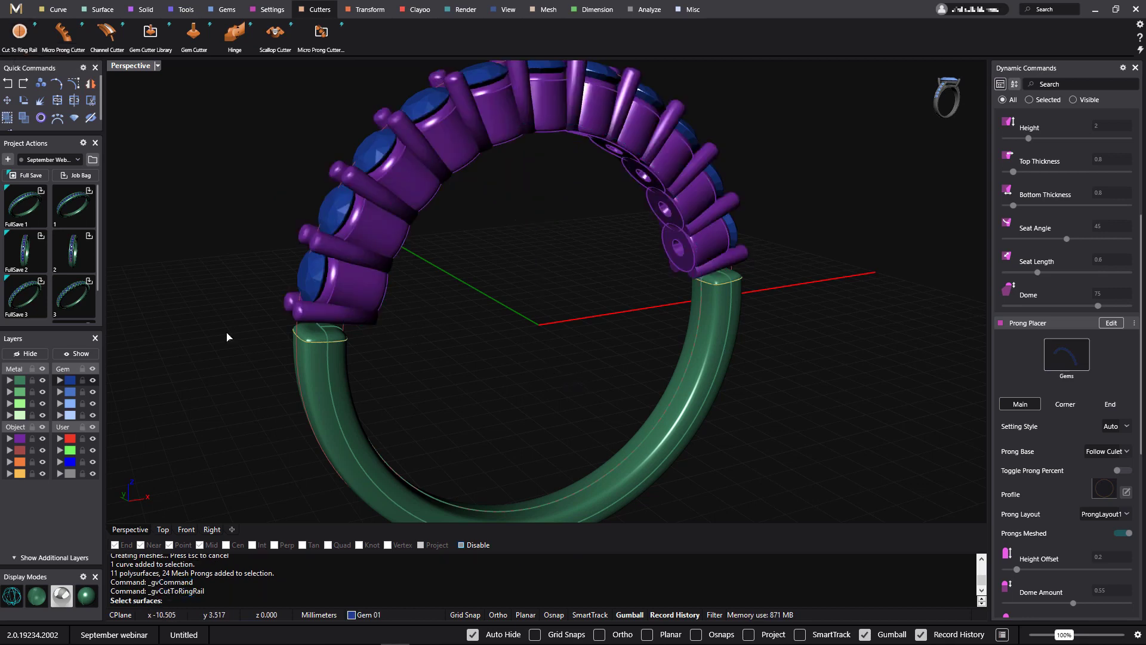
left_click(19, 439)
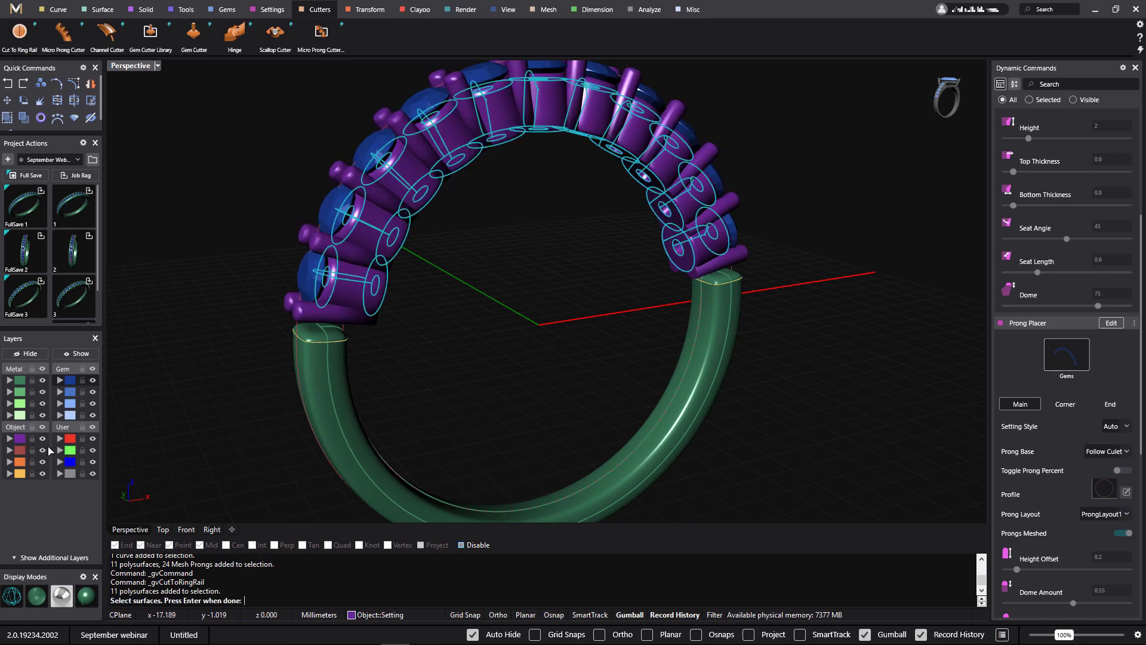
key("Return")
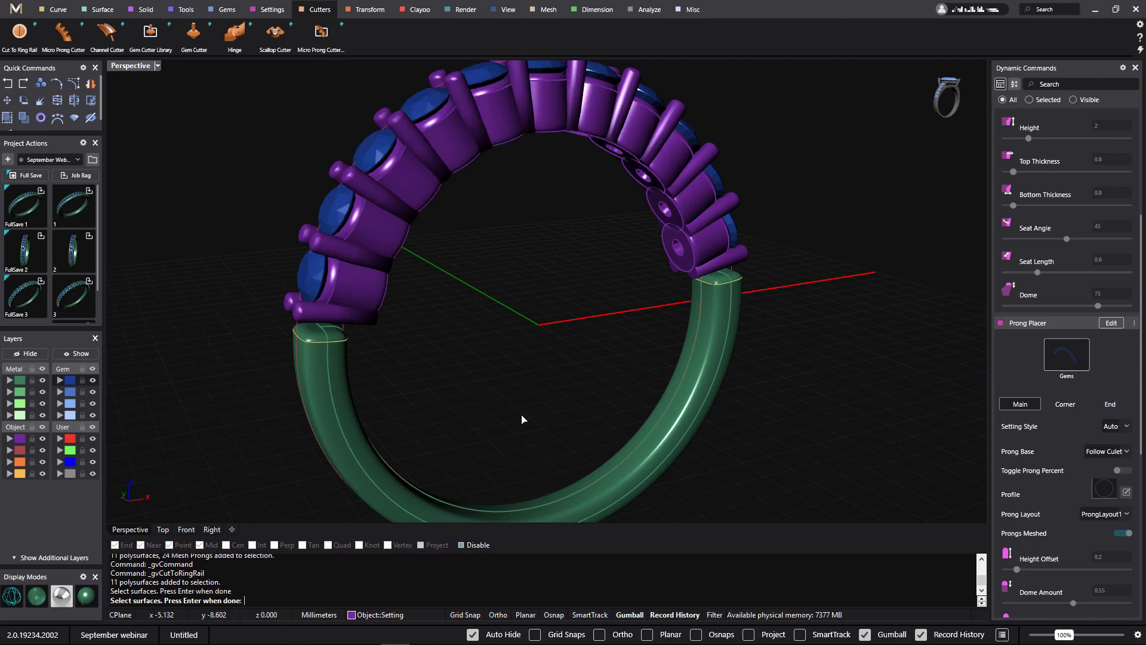
key("Return")
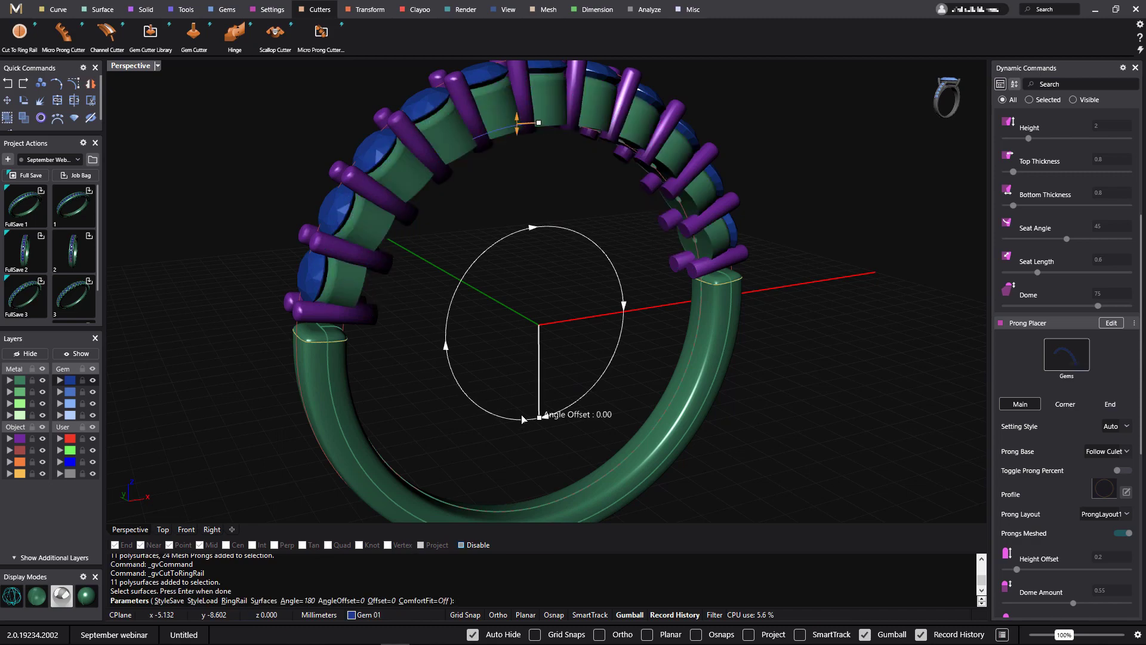
right_click_drag(521, 274, 535, 323)
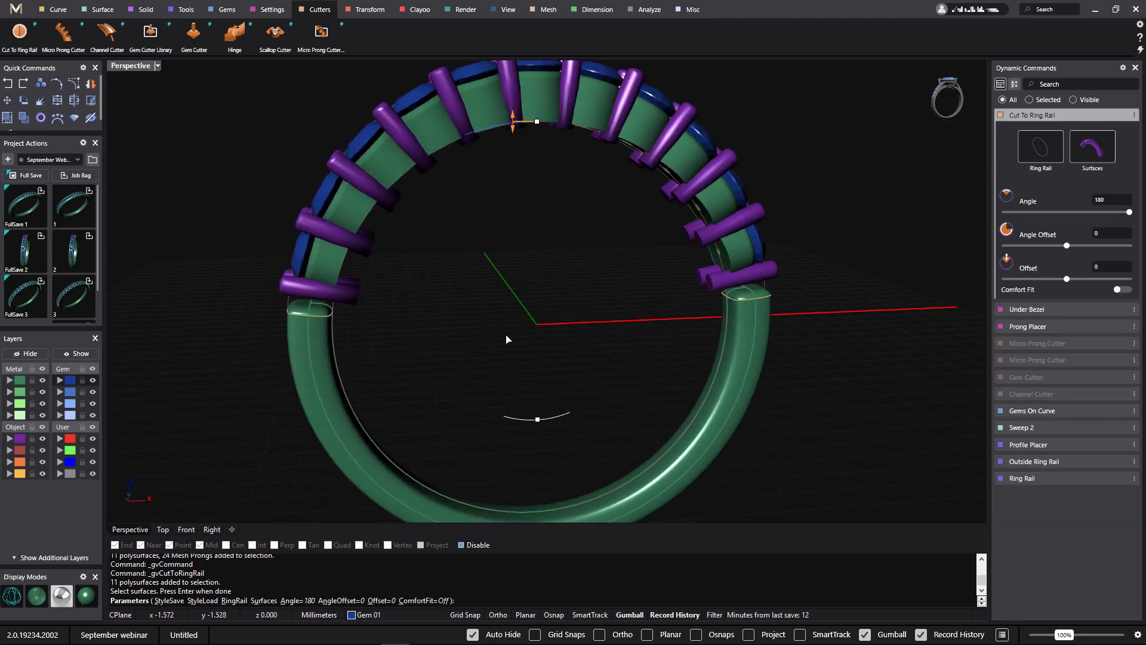
key("Return")
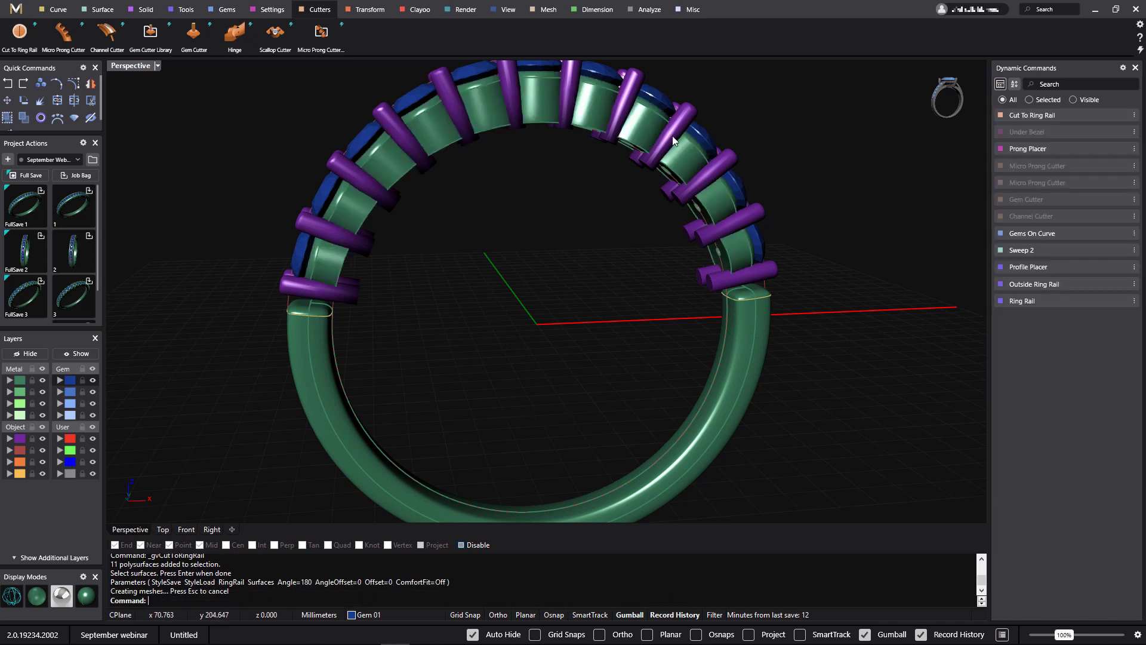
- Edit the placed prongs and turn off Prongs Meshed to make them surfaces instead of meshes
mouse_move(1105, 153)
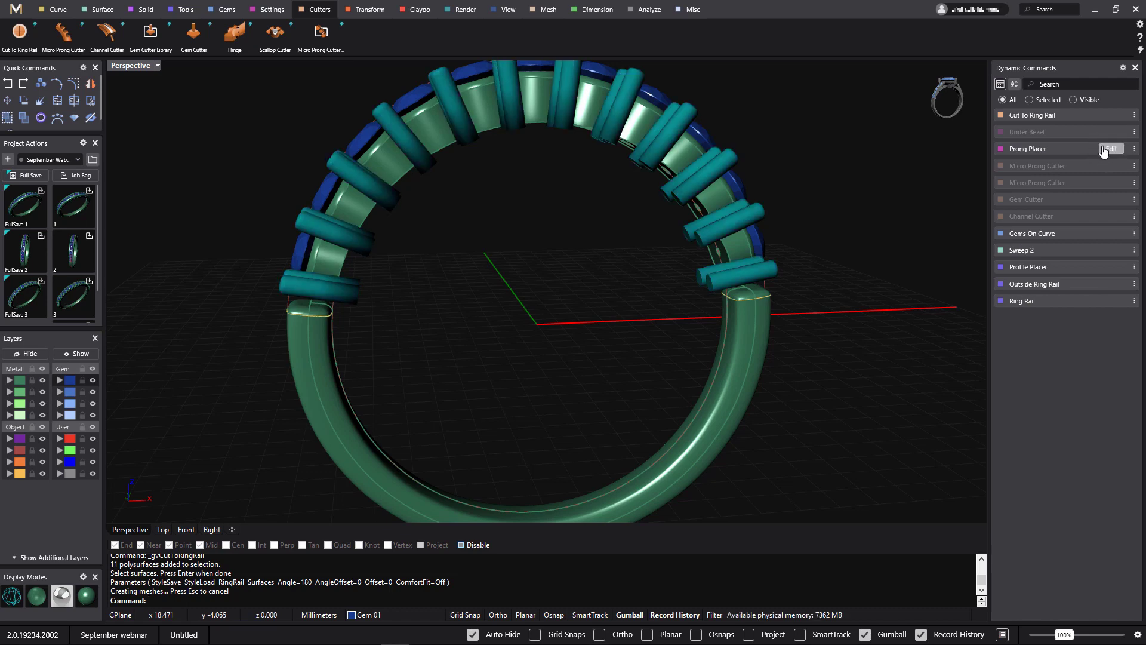
left_click(1111, 149)
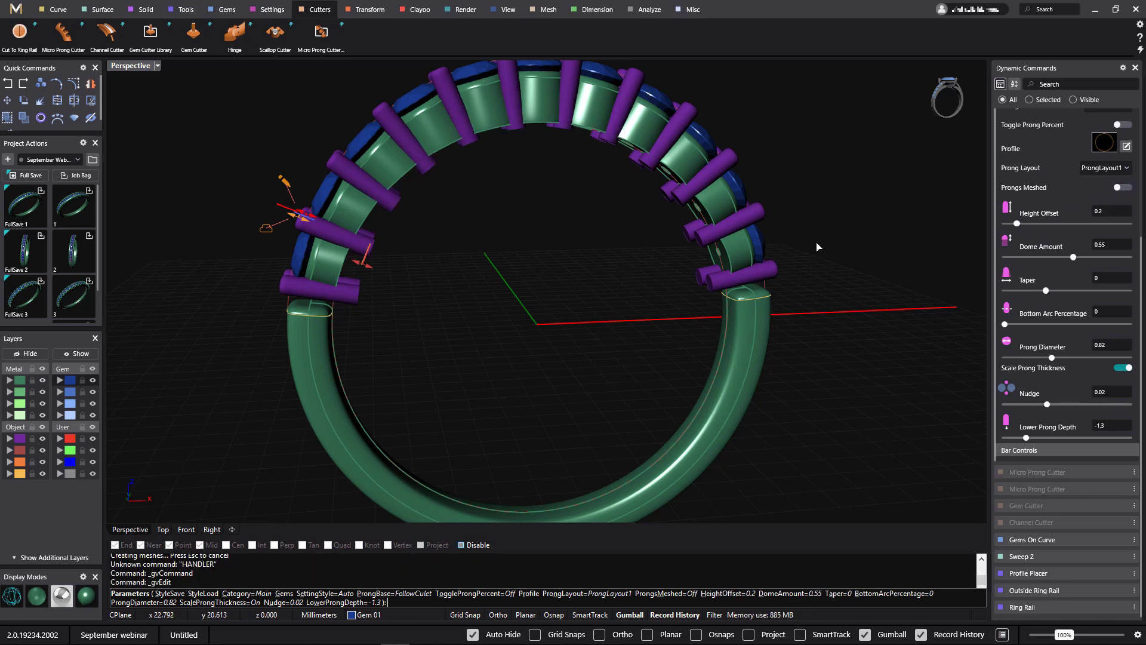
right_click(846, 263)
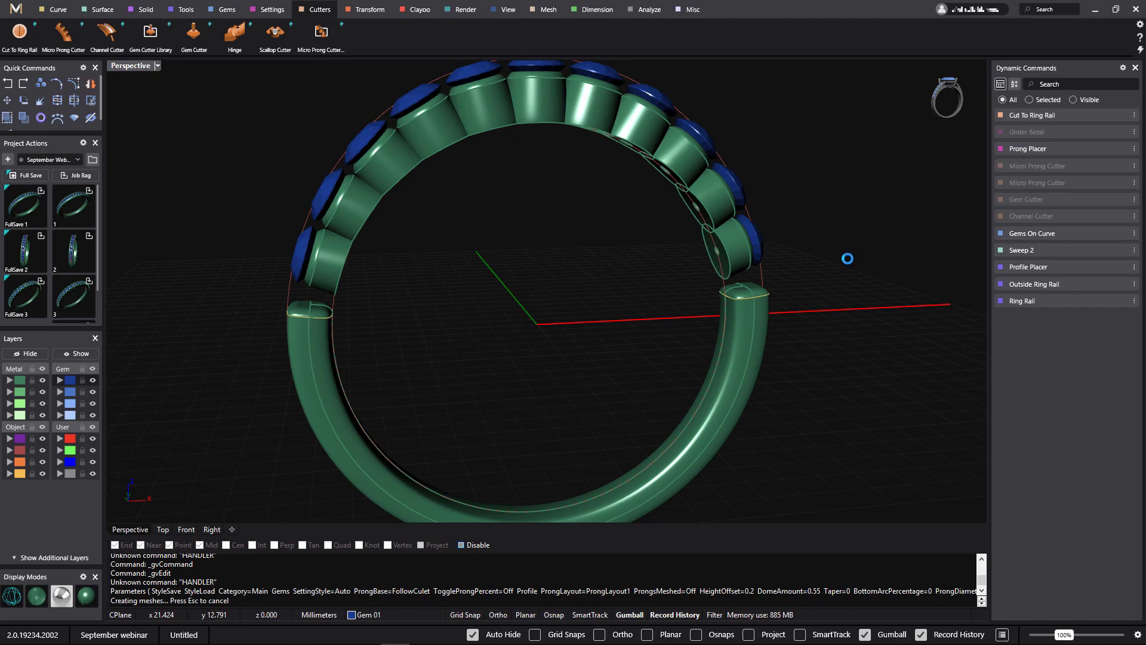
right_click_drag(851, 284, 843, 311)
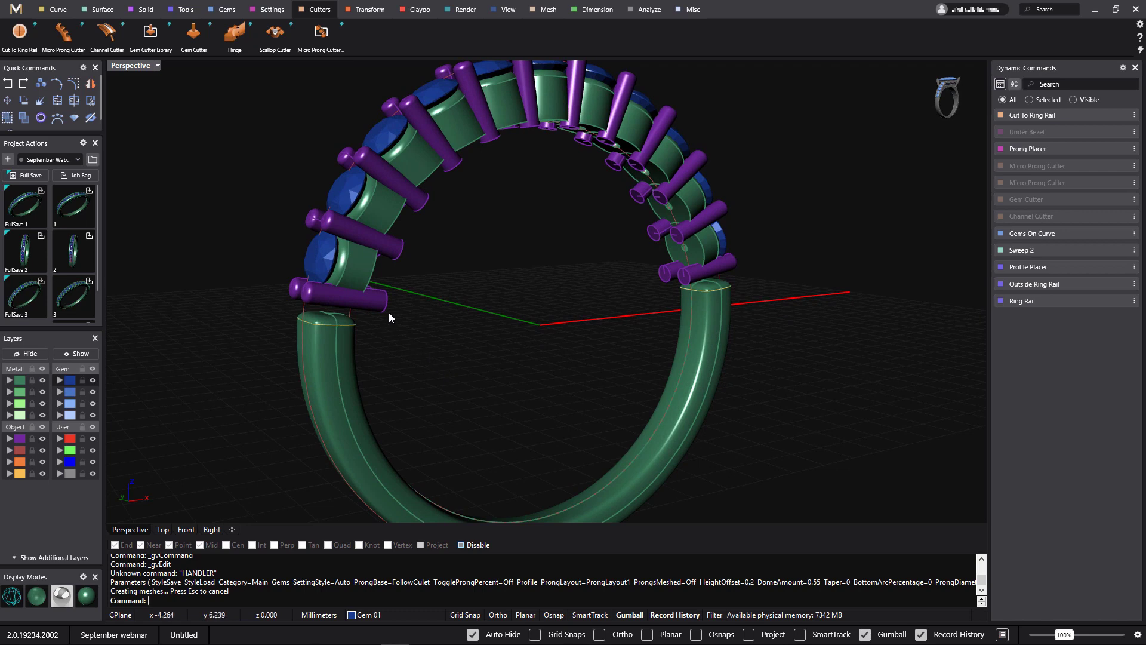
- Trim the prongs to the finger rail with Cut To Ring Rail, using a 180 angle and no offset
left_click(63, 83)
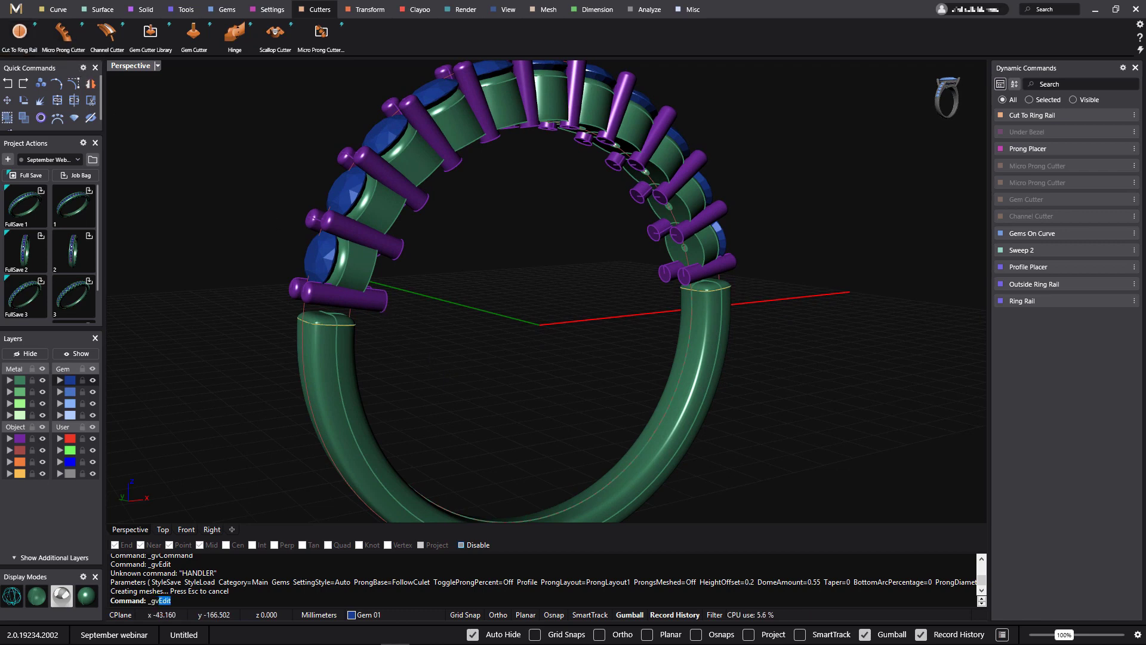
left_click(385, 311)
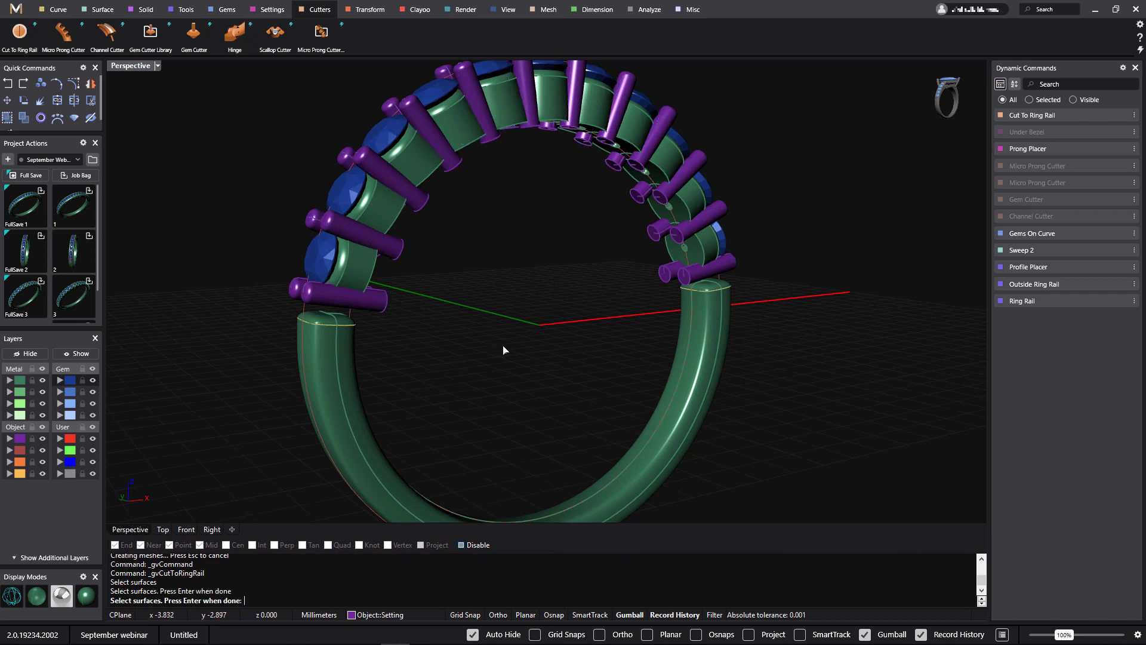
key("Return")
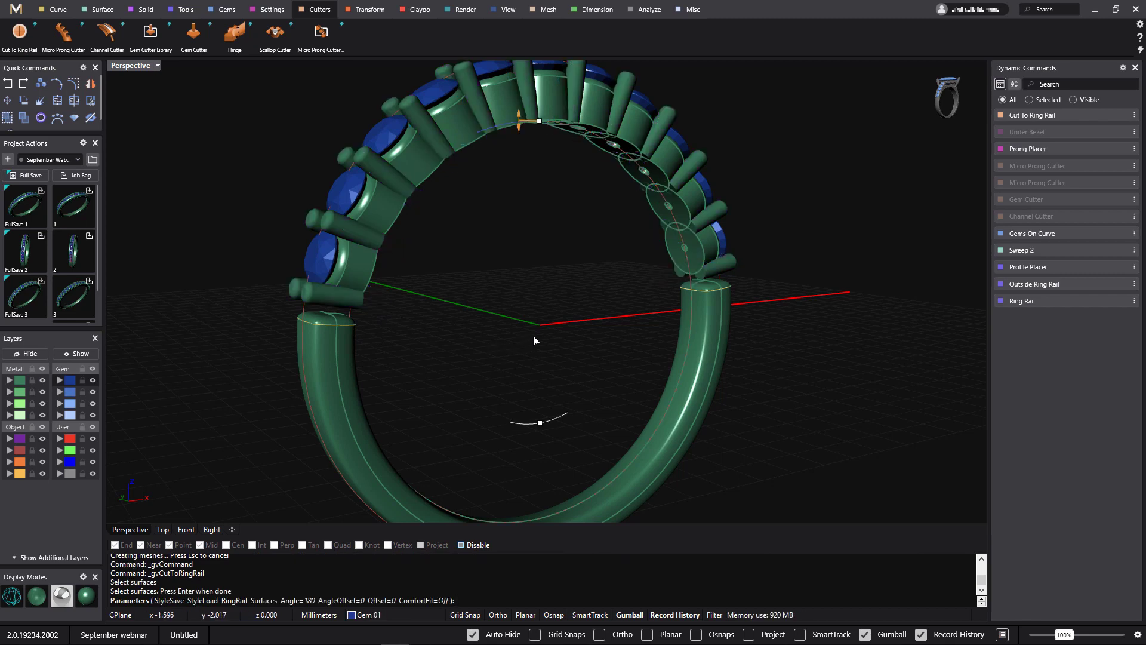
key("Return")
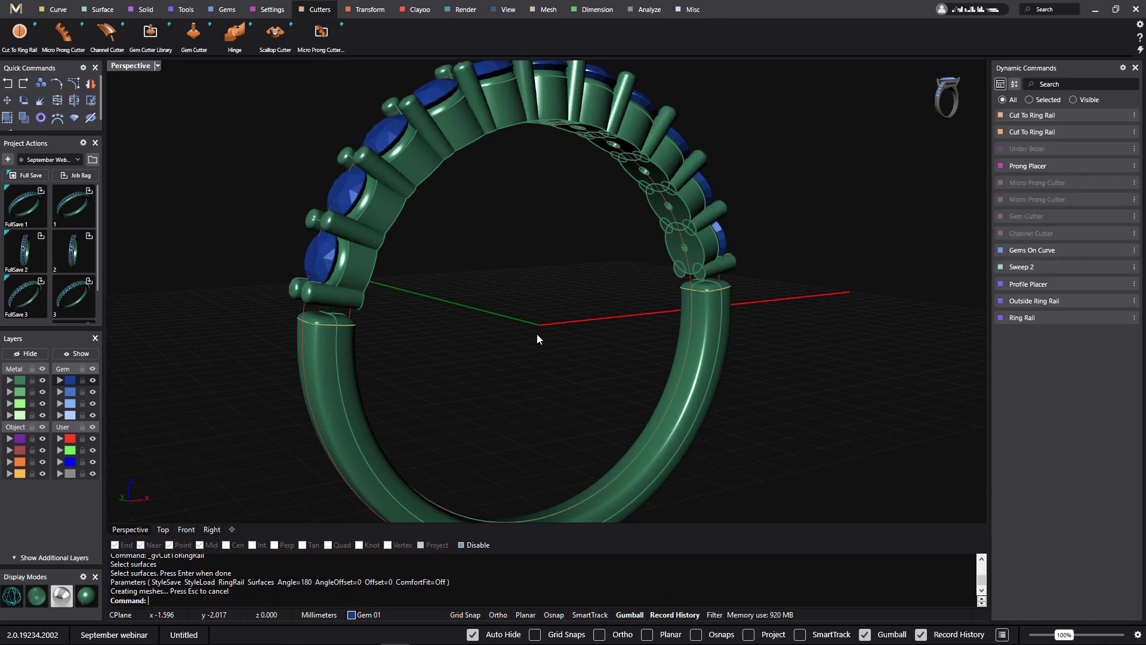
- Edit the shank's placed profile and set its position to 0.22 so the shank meets the end prongs
right_click_drag(536, 335, 752, 323)
scroll(479, 348, "down", 2)
scroll(561, 332, "up", 5)
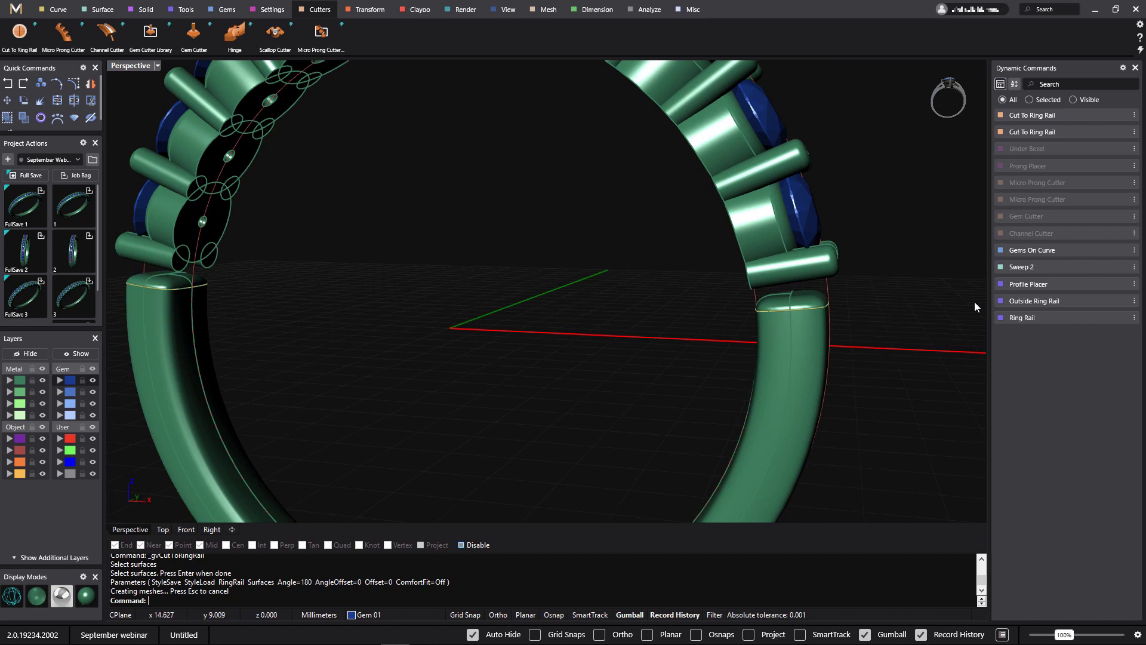
left_click(1111, 267)
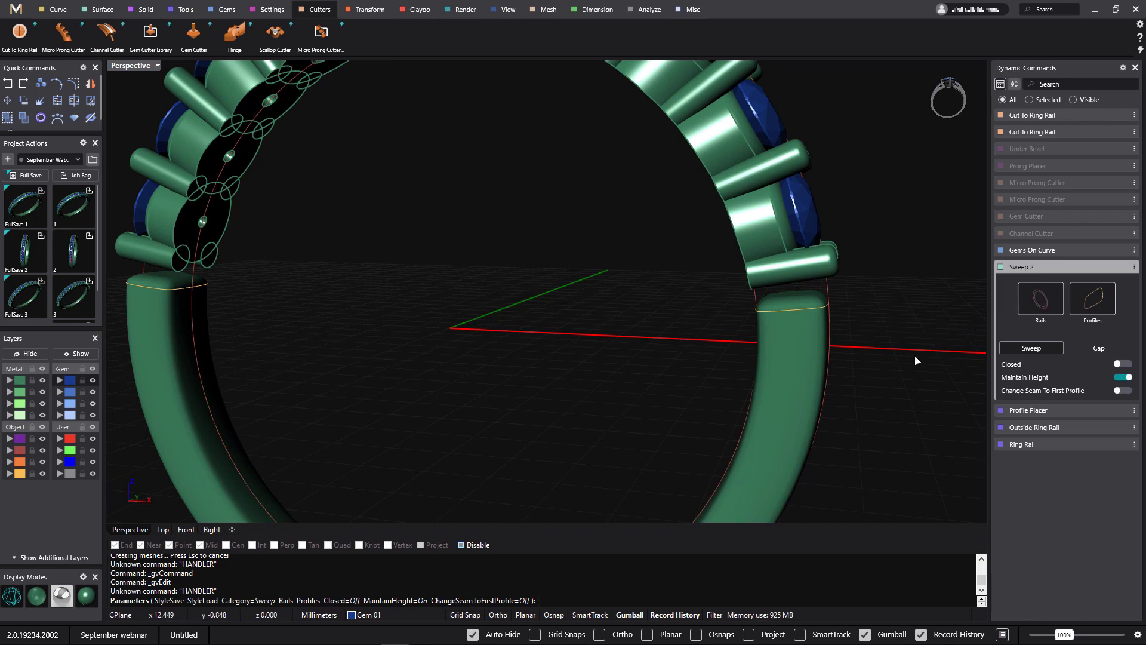
key("Return")
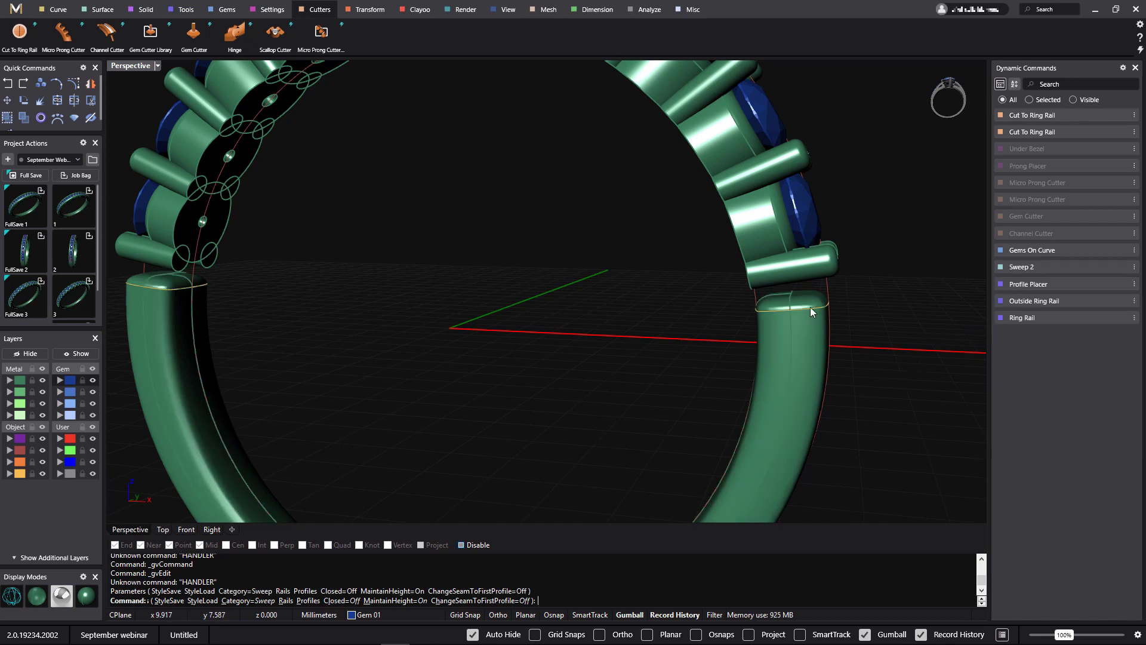
mouse_move(1105, 304)
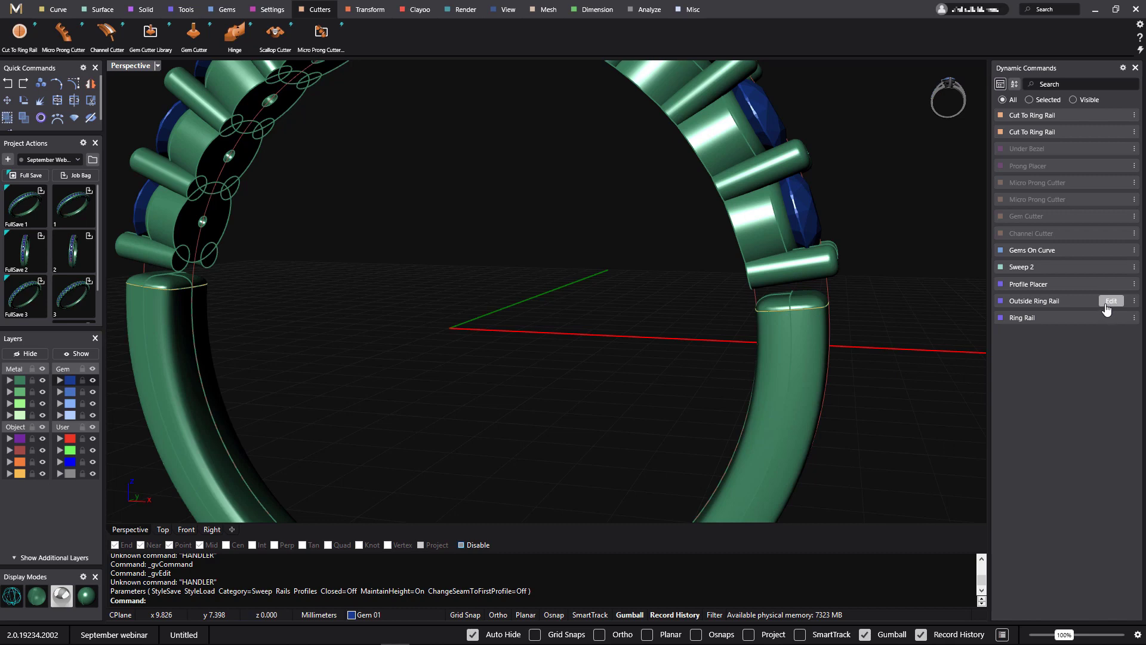
left_click(1111, 284)
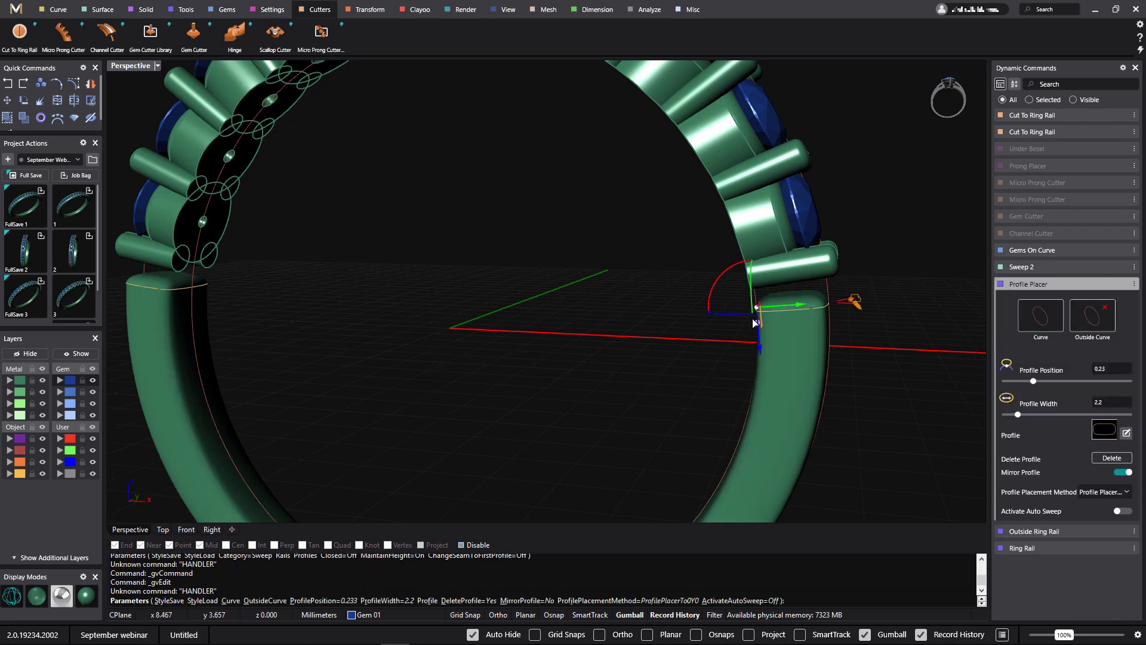
left_click_drag(757, 310, 753, 285)
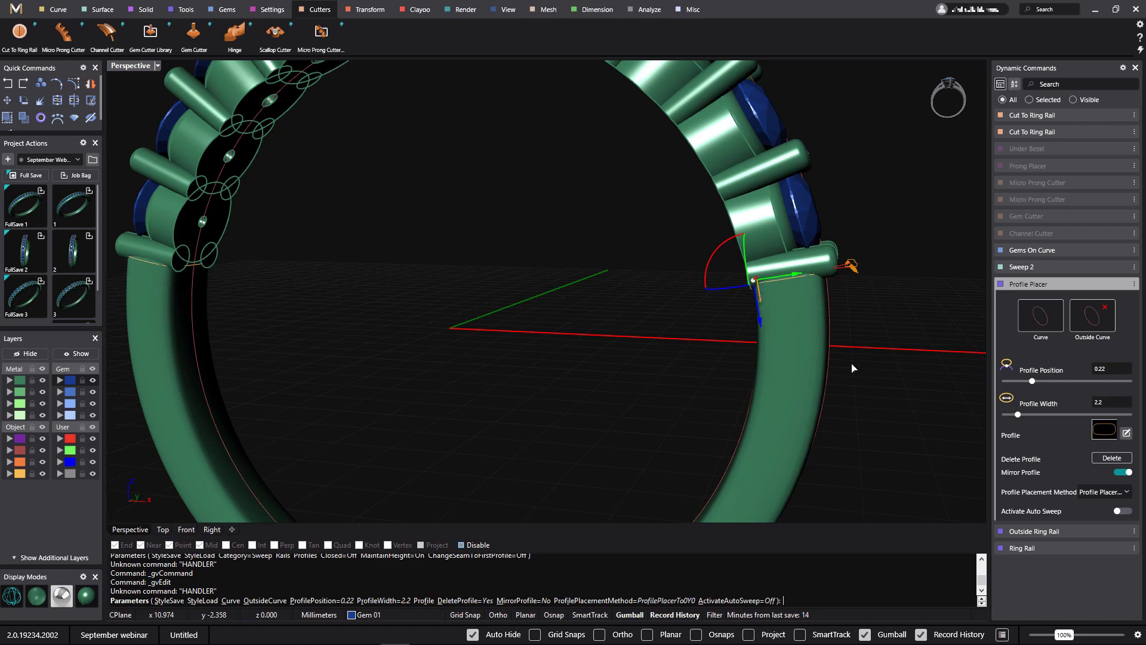
right_click_drag(863, 335, 670, 345)
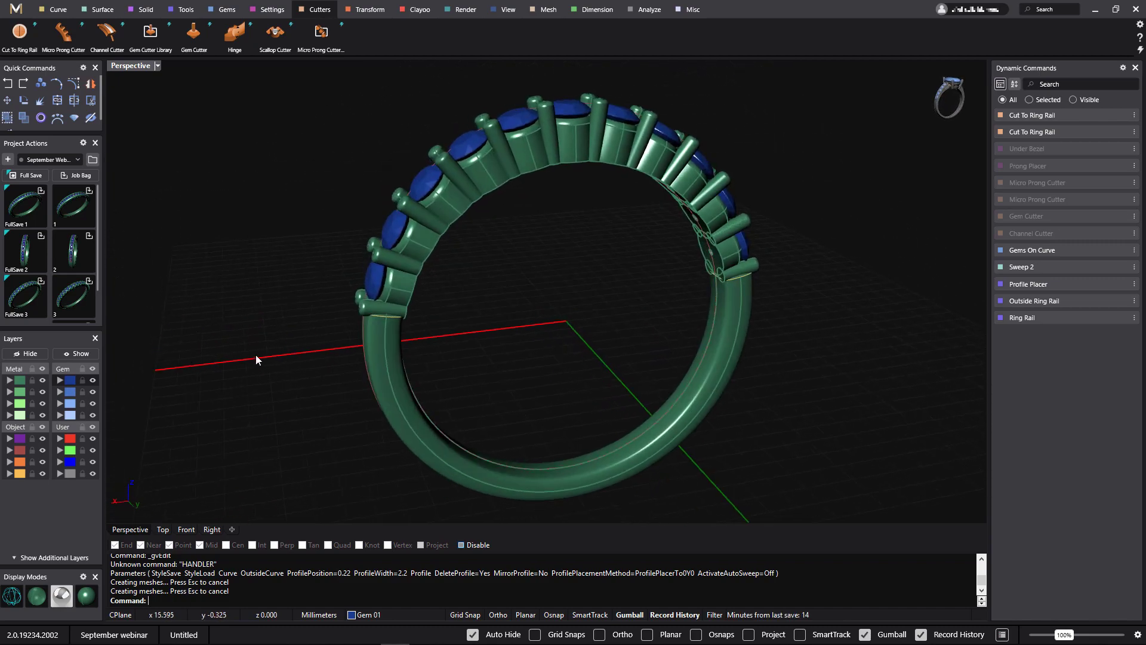
- Select the whole ring and save it to the project's job bag
scroll(245, 349, "down", 3)
left_click_drag(231, 169, 613, 465)
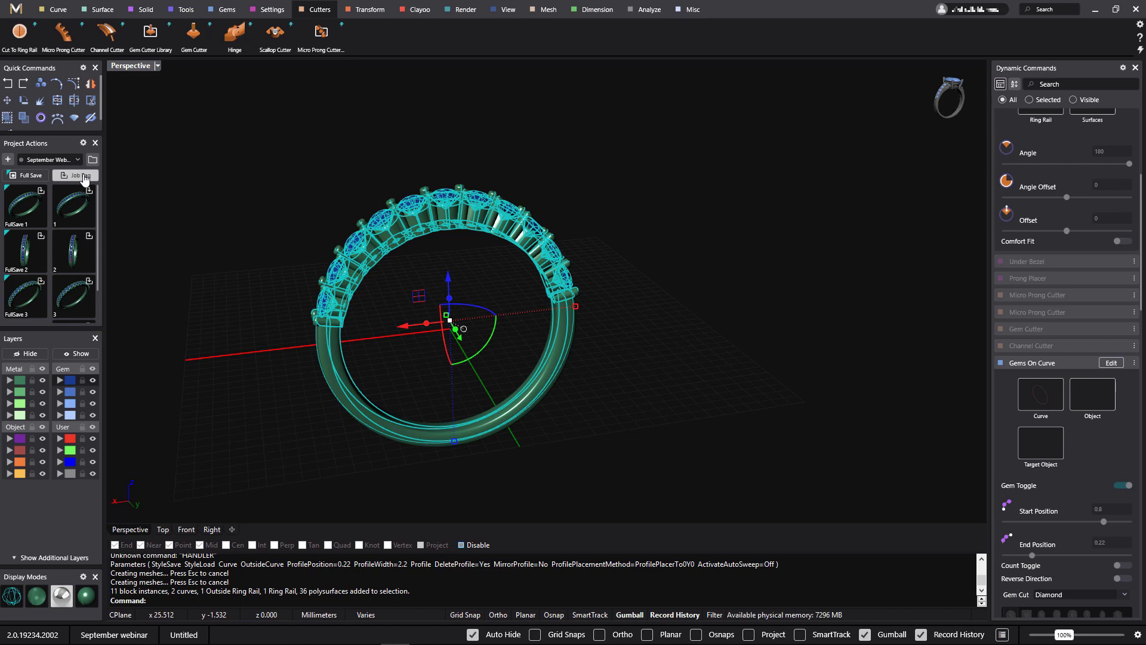
left_click(85, 177)
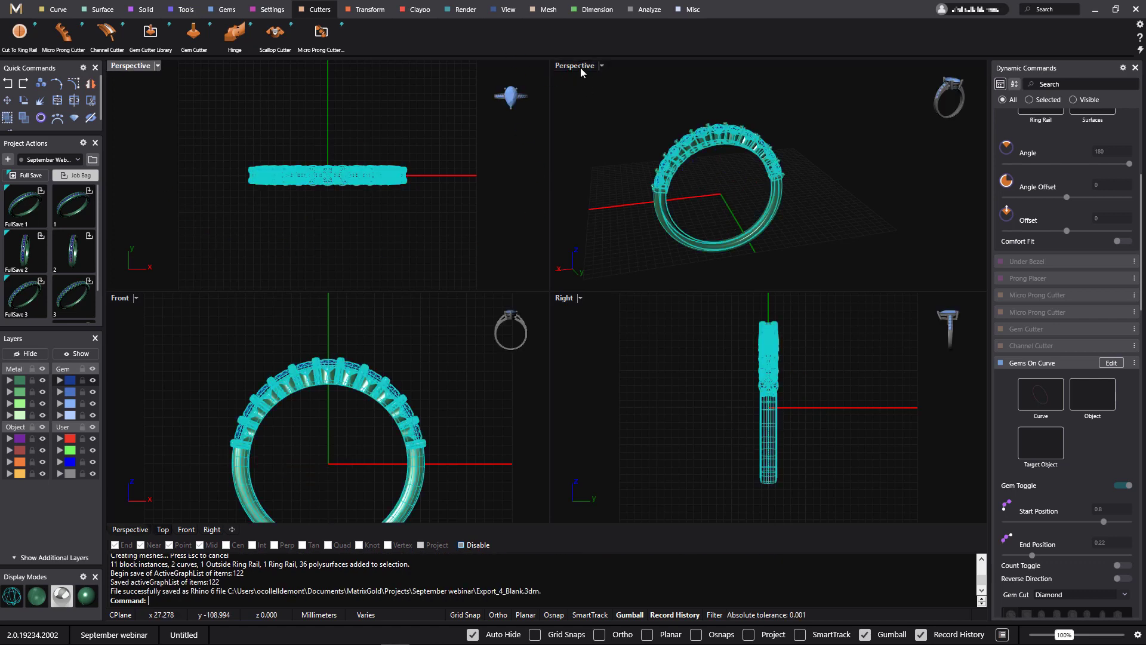
- Return to a single maximized Perspective view and make a full save of the project
double_click(581, 67)
right_click_drag(571, 179, 599, 259)
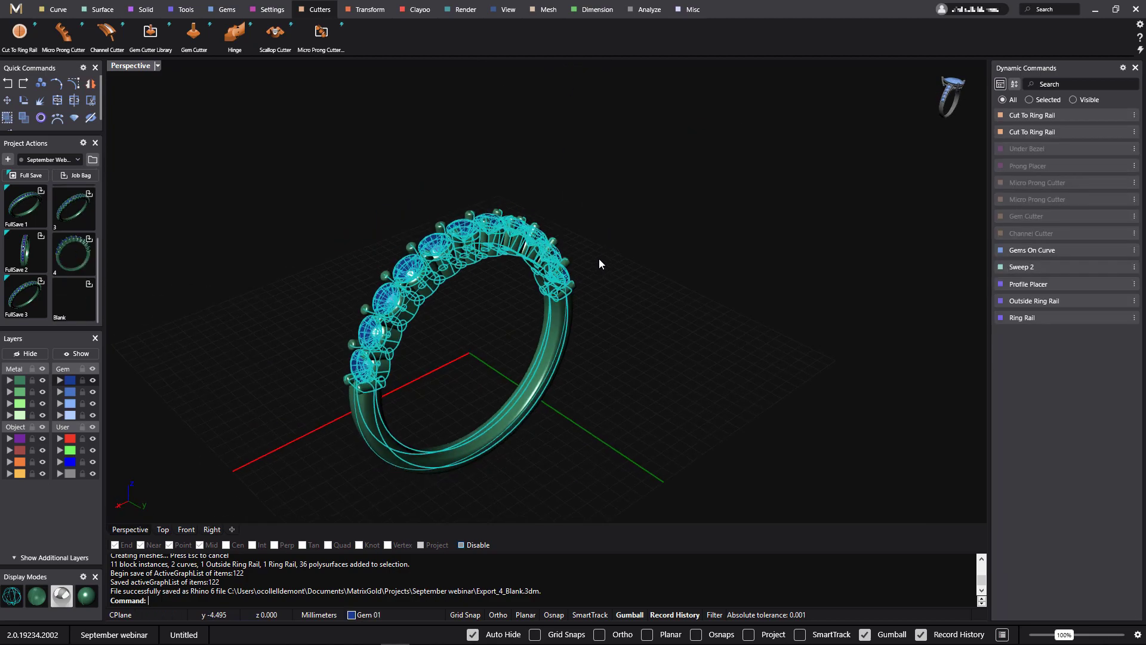
right_click_drag(636, 171, 693, 152, "shift")
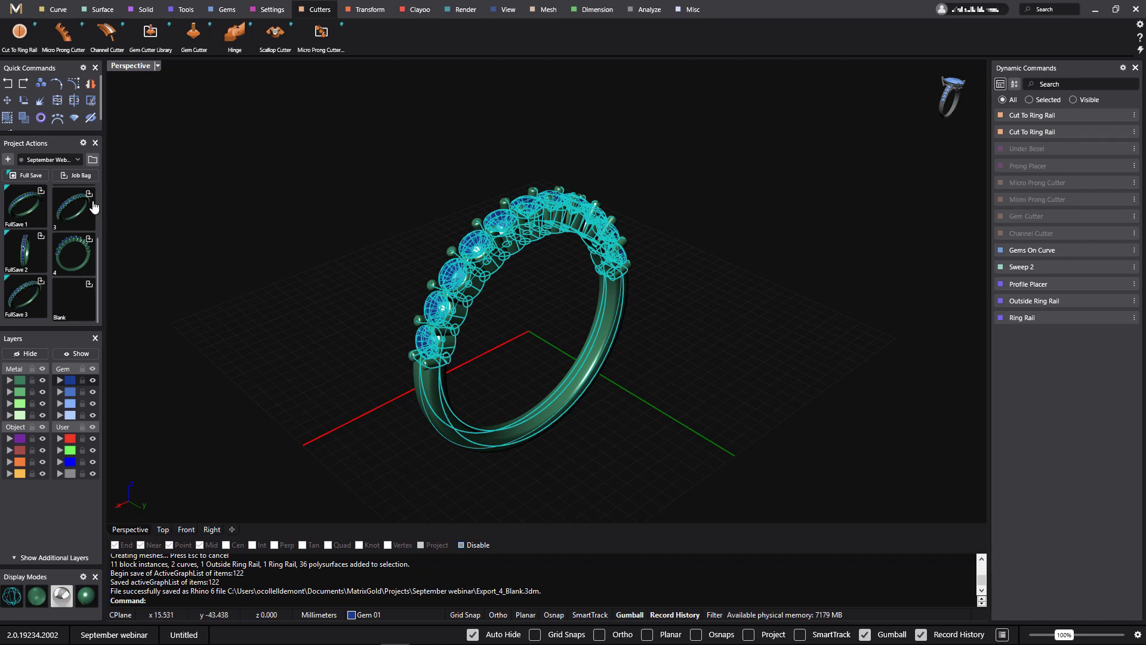
left_click(31, 178)
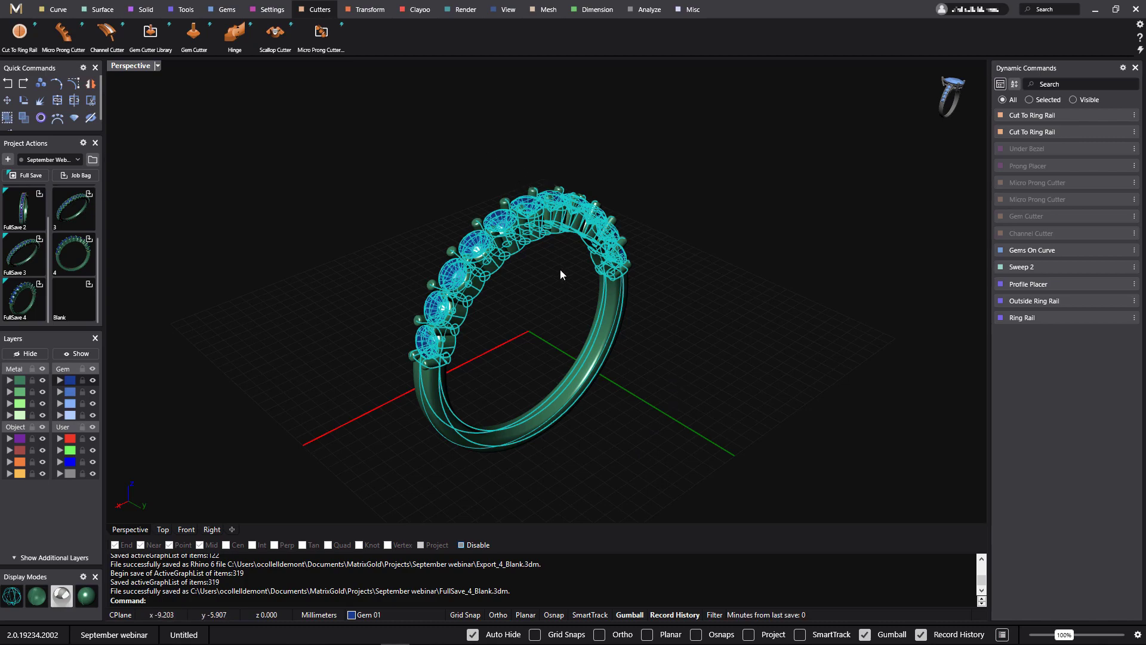
- Place one large center gem on the finger rail with Gem on Ring Rail, using a Z offset of 5.4
right_click_drag(560, 271, 429, 338)
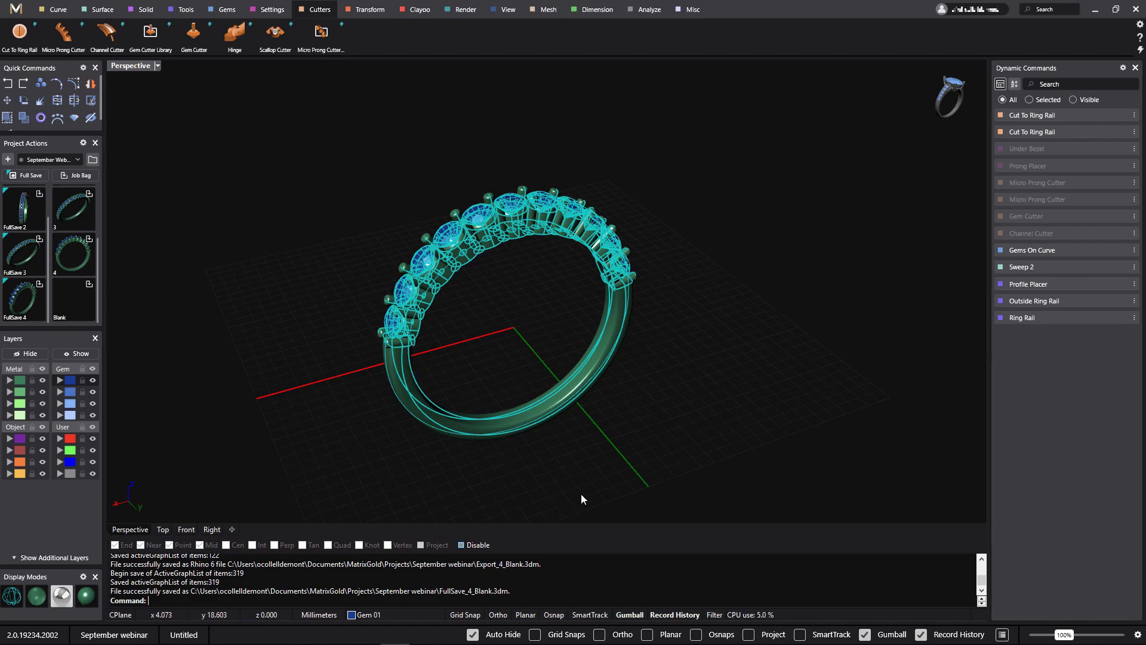
right_click_drag(607, 426, 662, 394)
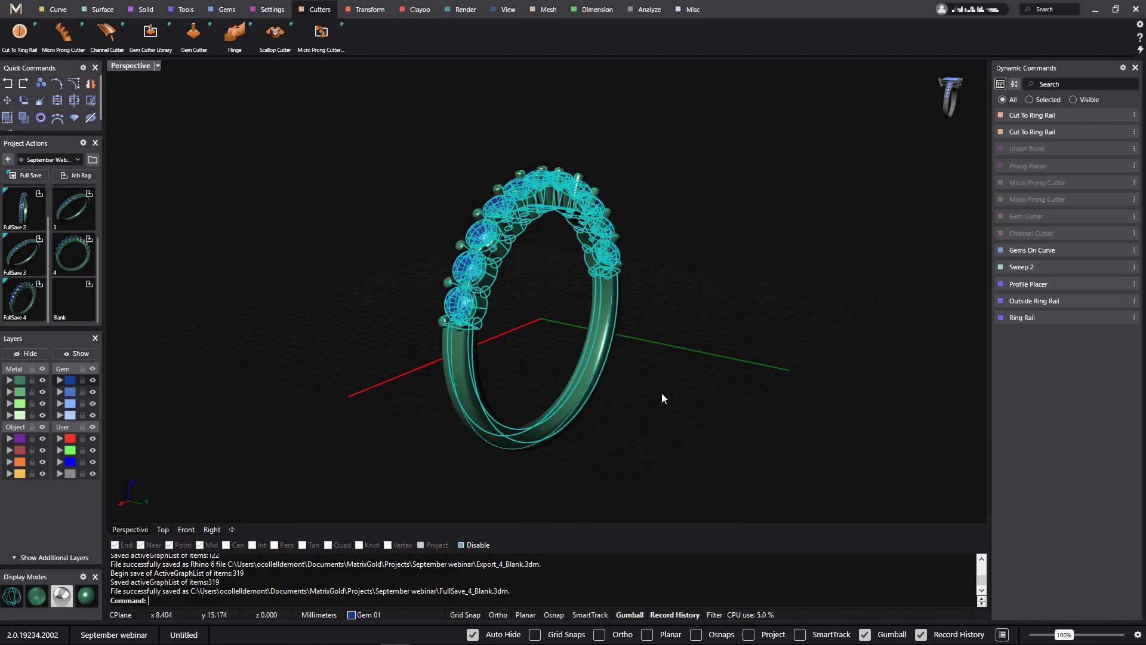
left_click(590, 305)
left_click(715, 357)
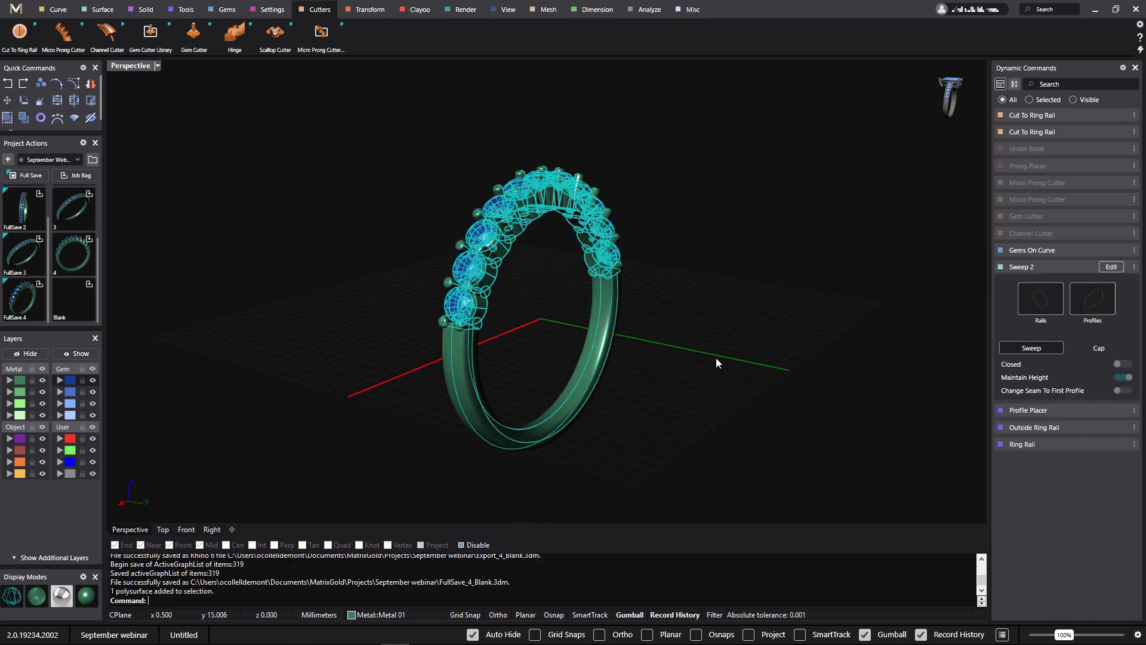
left_click(600, 310)
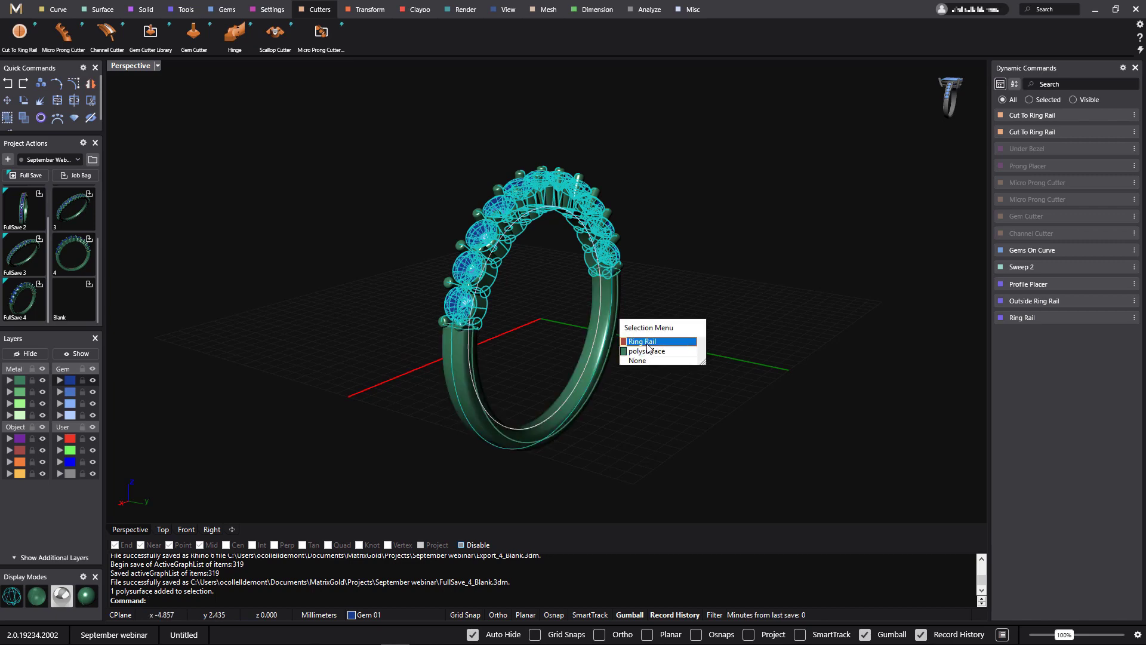
left_click(660, 350)
right_click_drag(710, 388, 654, 412)
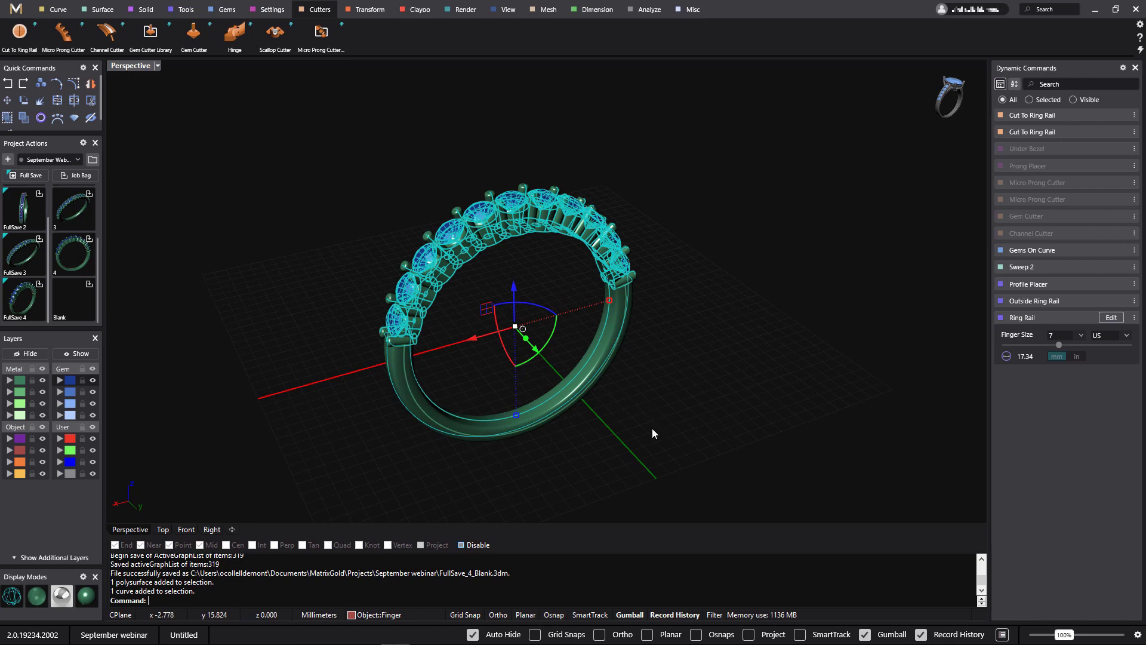
left_click(229, 11)
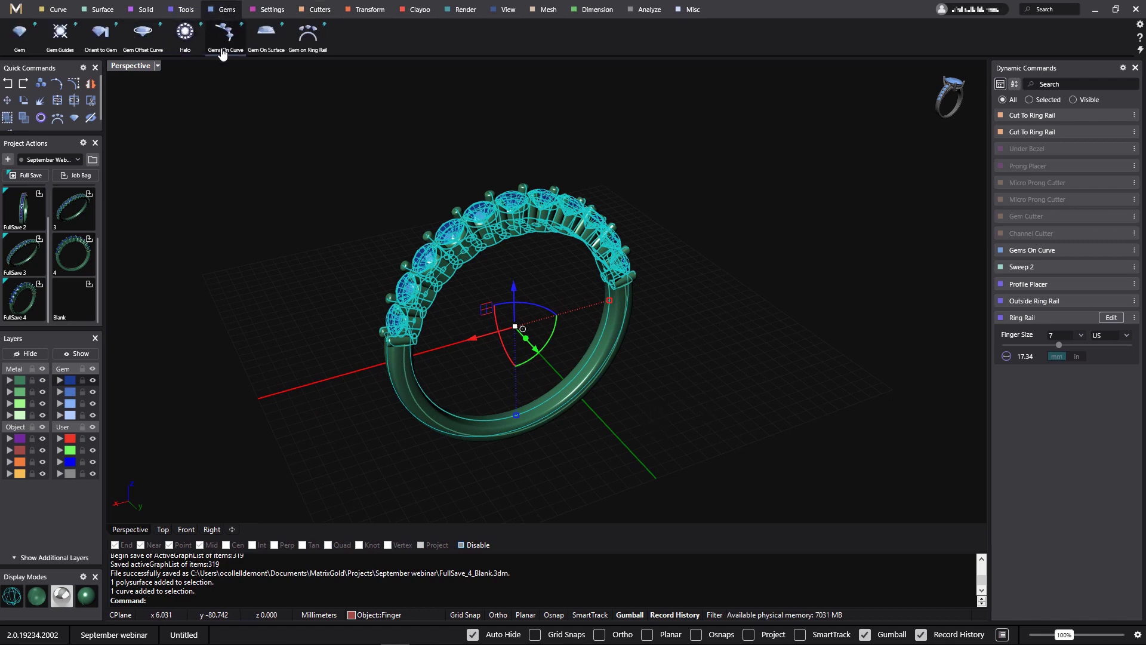
left_click(307, 35)
right_click_drag(351, 174, 385, 174)
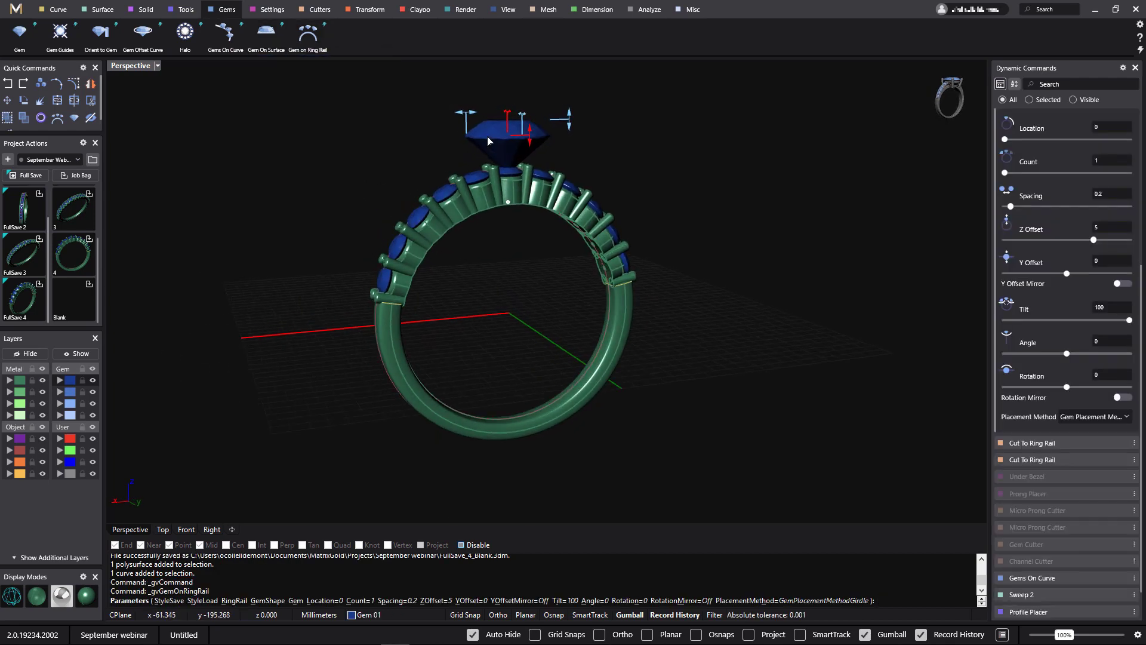
left_click_drag(528, 145, 530, 137)
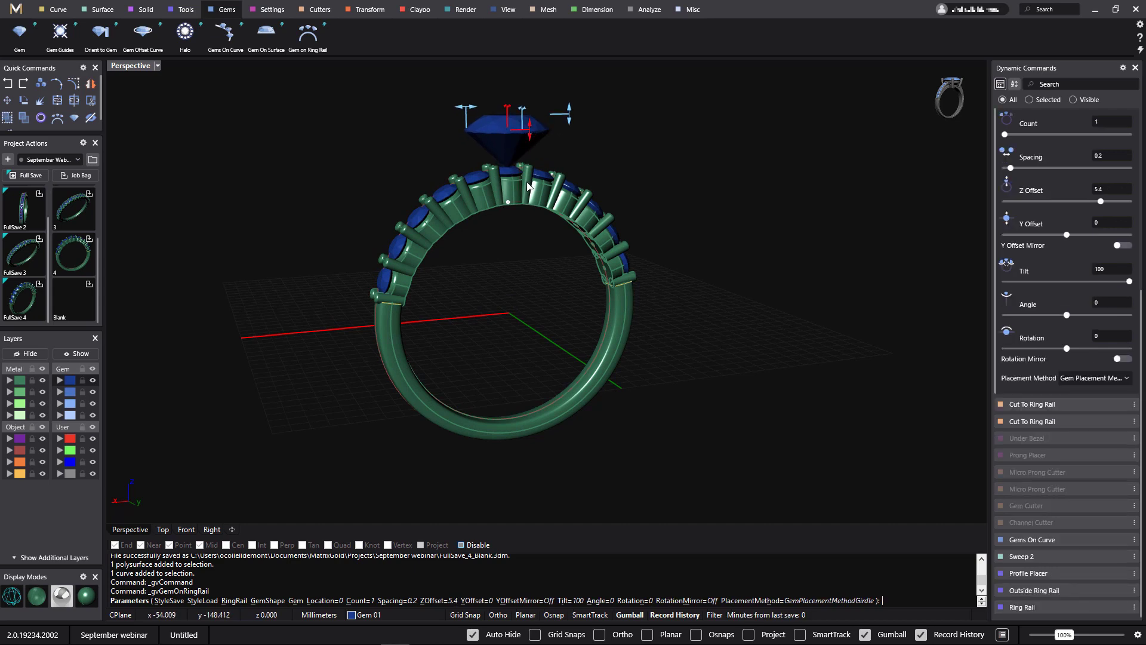
right_click(528, 328)
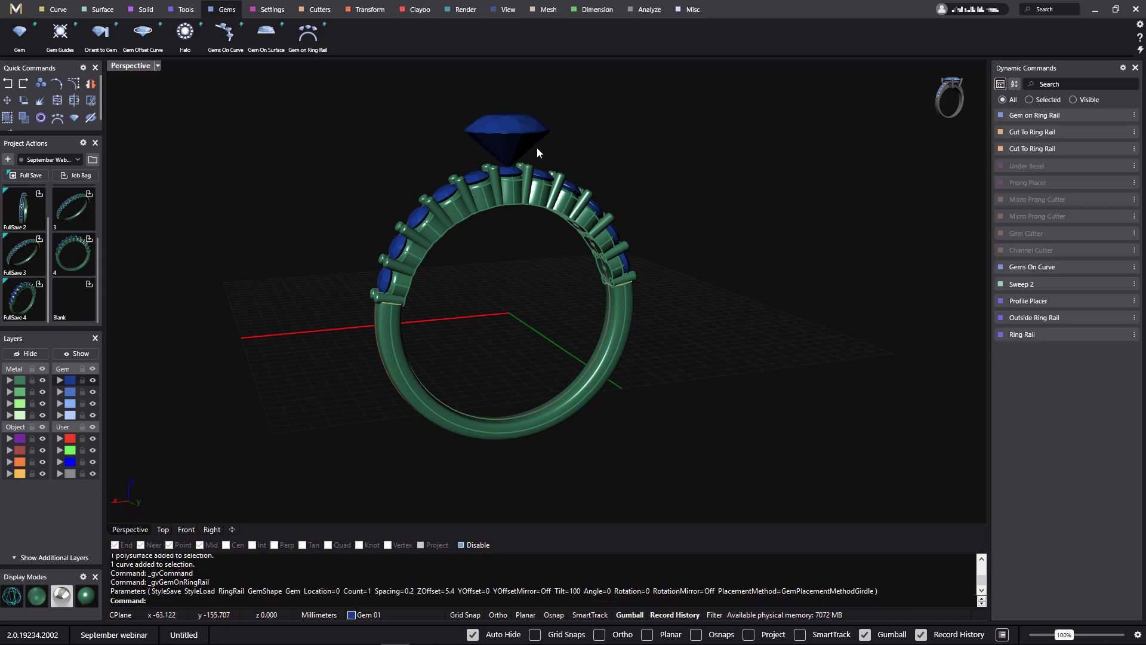
- Start a Head on the center gem with the six-prong round layout, and filter the command history to visible items
left_click(520, 137)
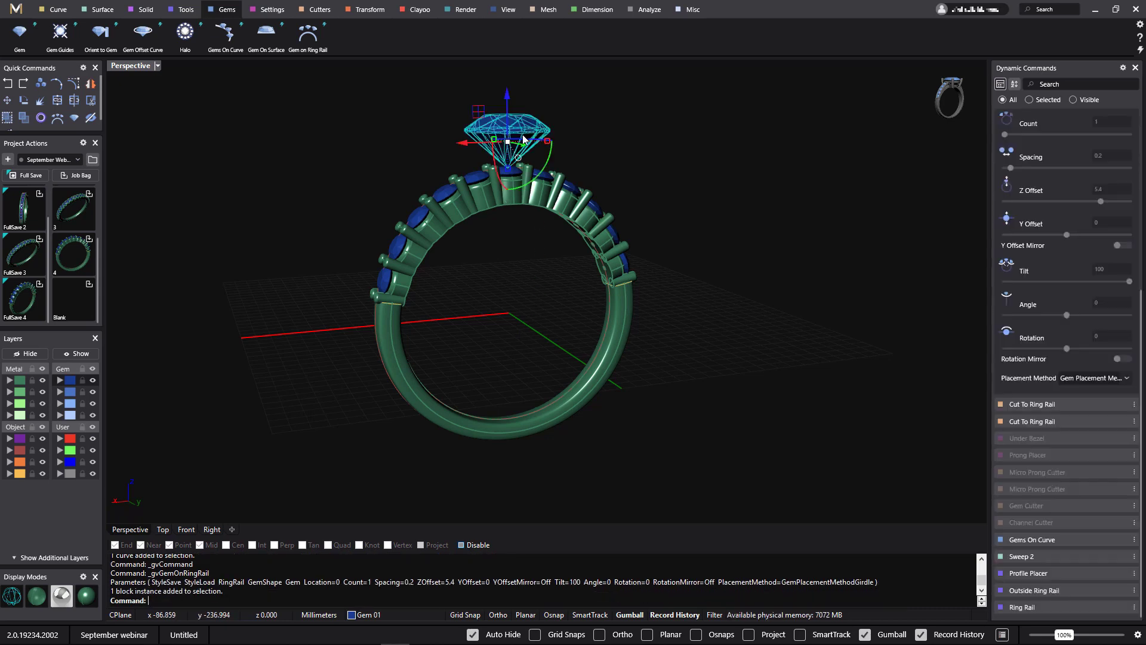
left_click(261, 10)
left_click(143, 32)
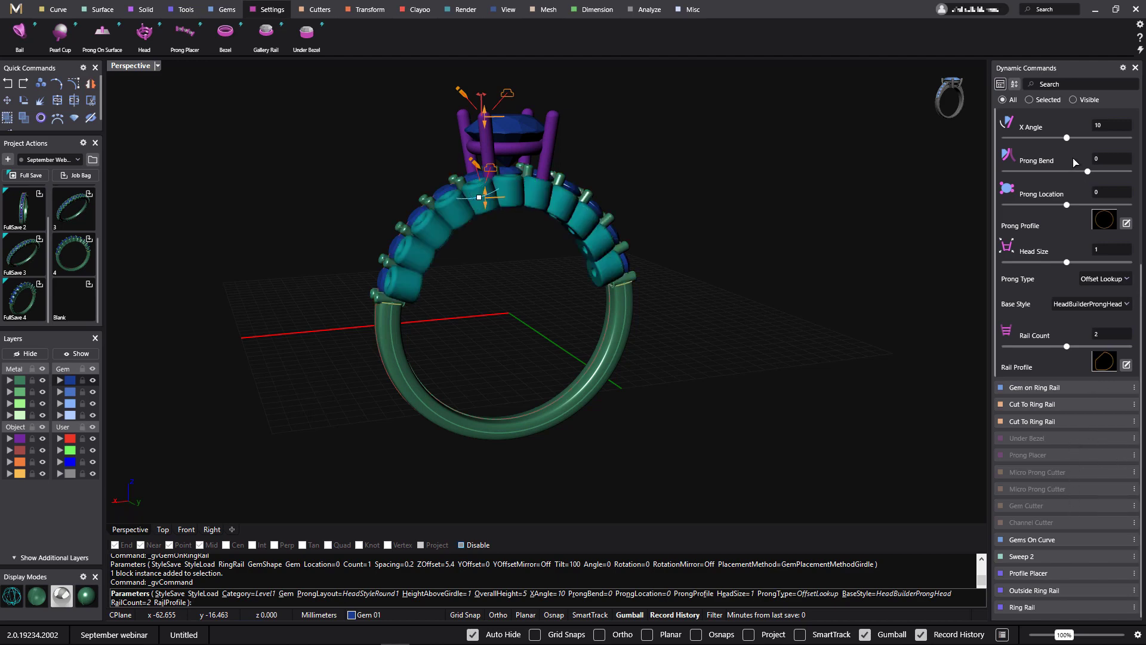
left_click(1075, 100)
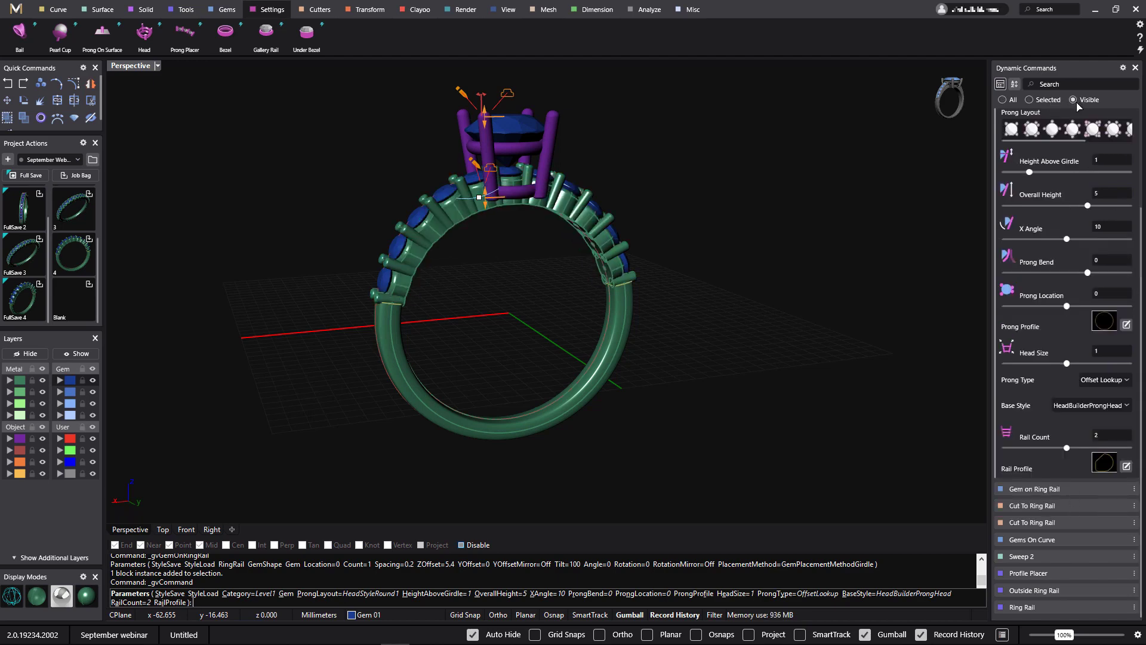
mouse_move(1107, 506)
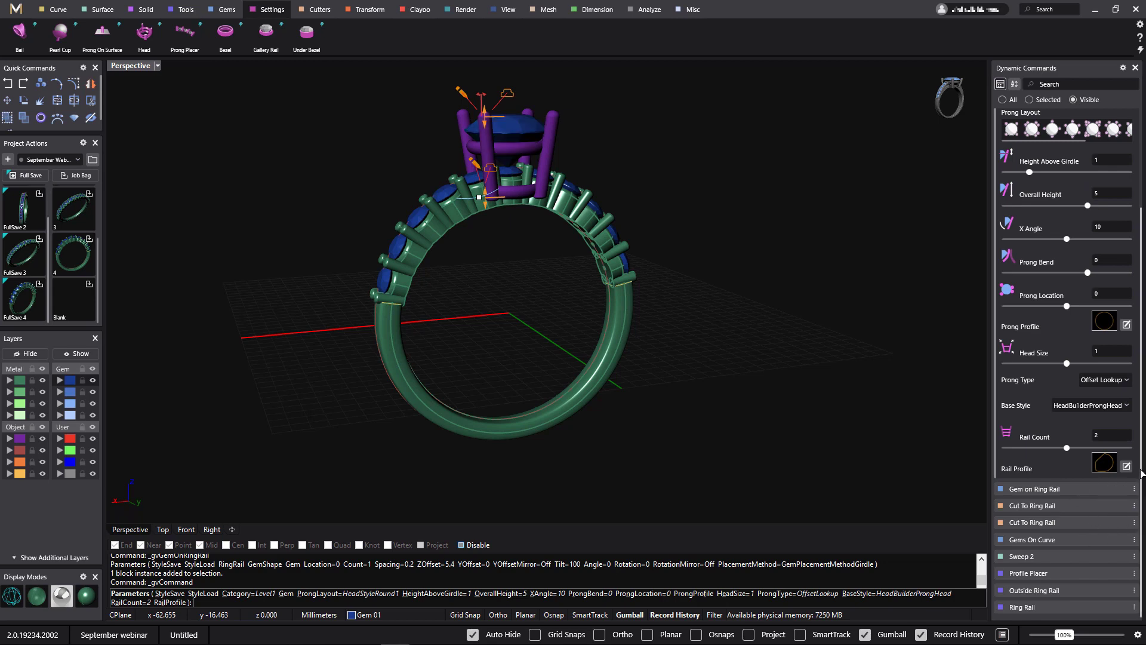
left_click_drag(1141, 473, 1138, 380)
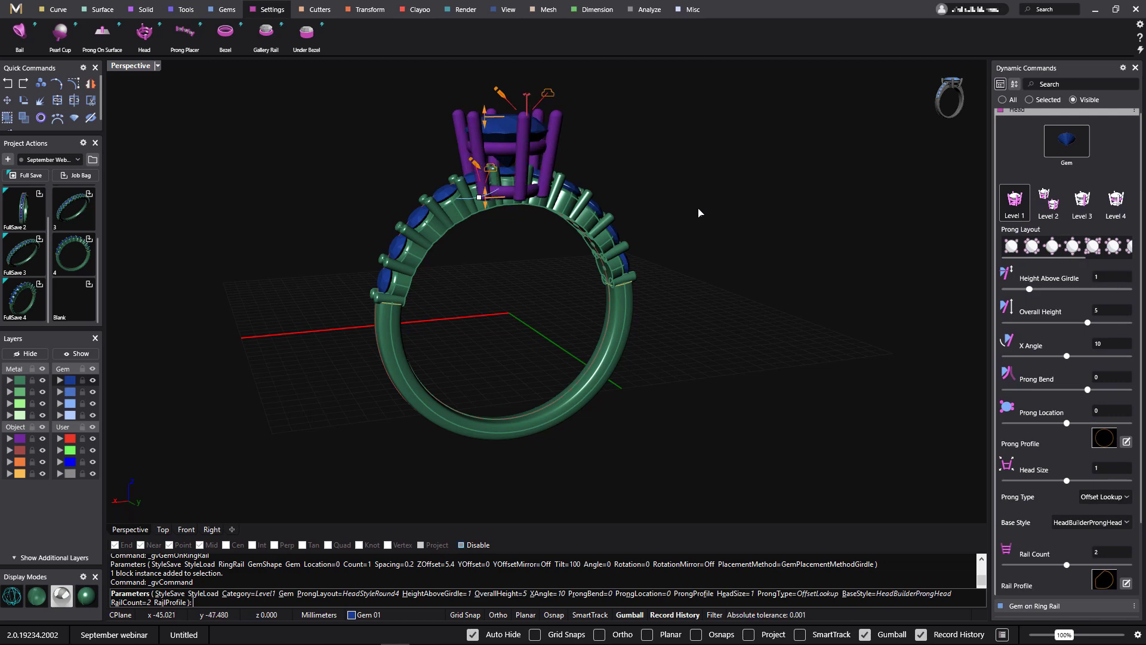
- Extend the head downward to an overall height of 5.85 mm so its base reaches the finger rail
right_click_drag(691, 235, 706, 191)
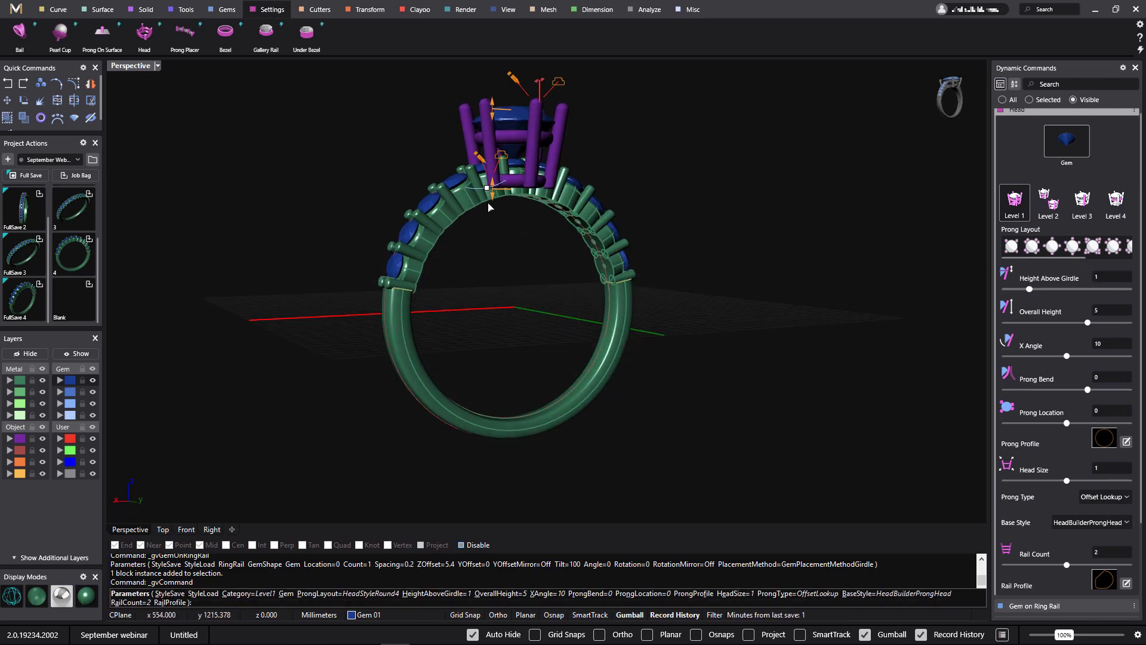
scroll(488, 207, "up", 5)
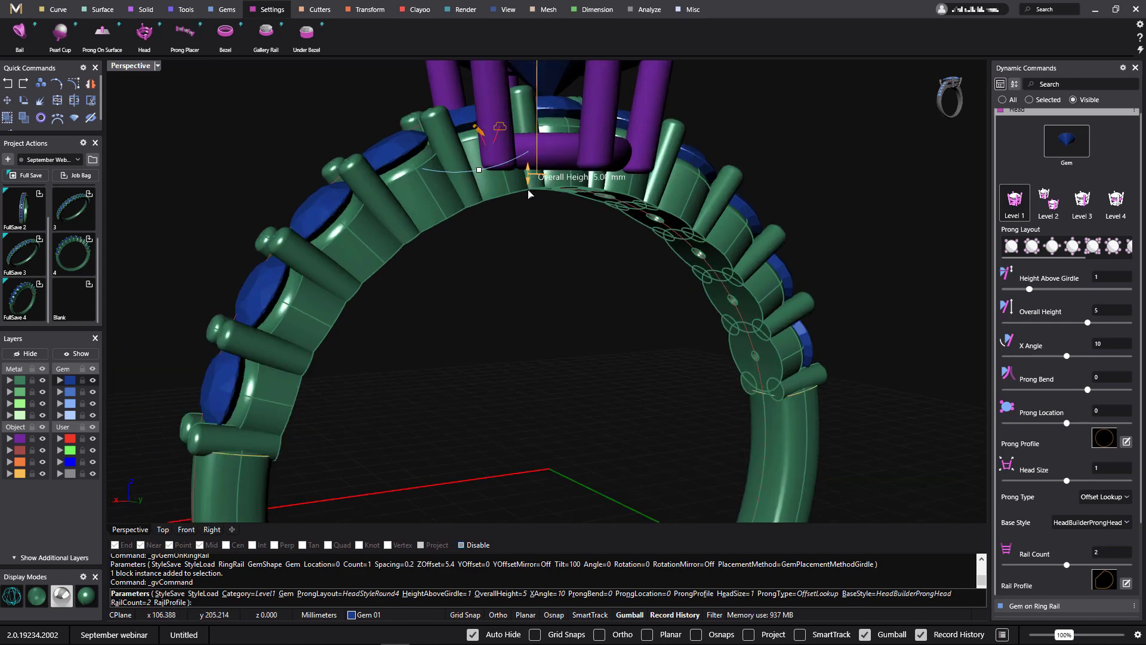
left_click_drag(529, 193, 530, 206)
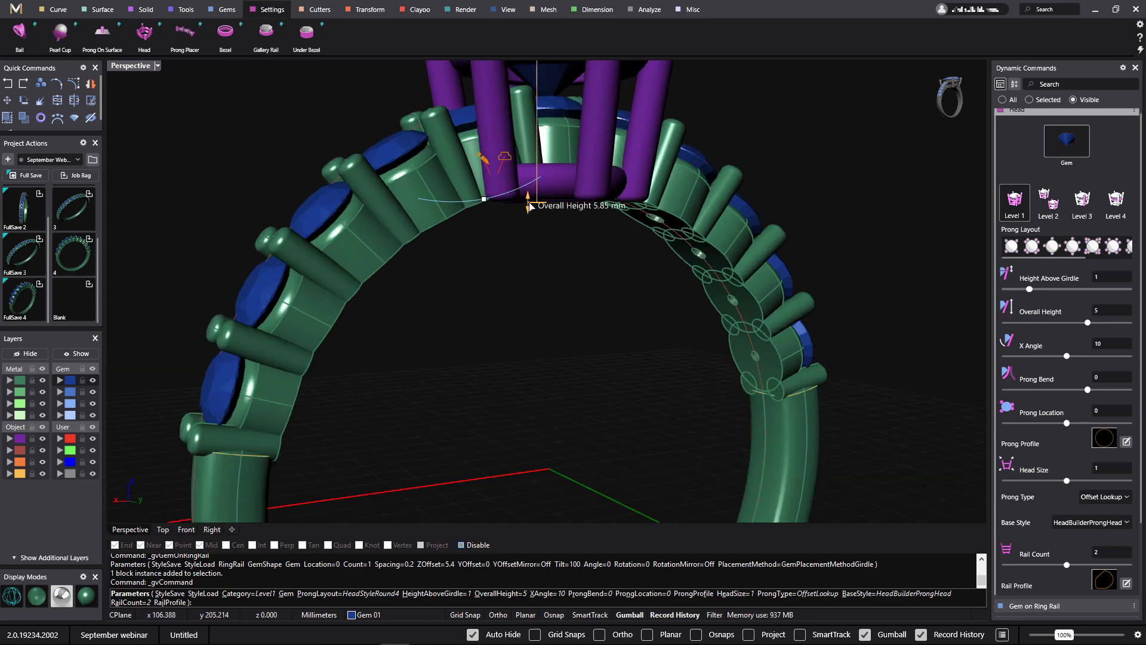
- Change the head's base style to HeadBuilderProngHeadPoint so the prongs converge toward the base
scroll(1070, 471, "down", 2)
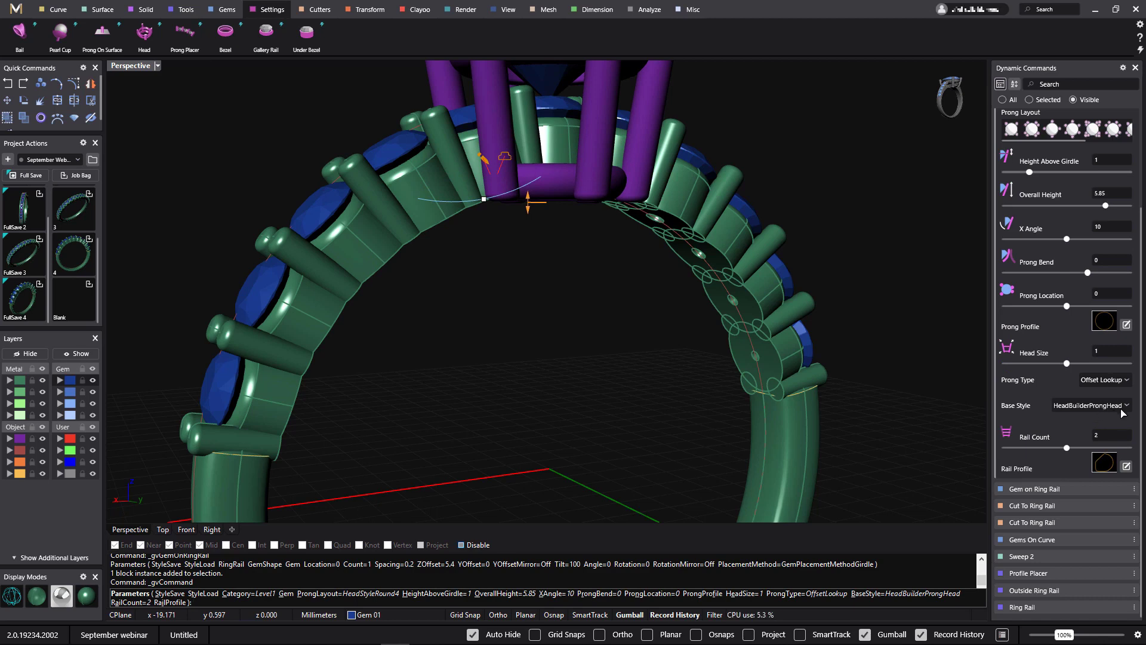
left_click(1124, 406)
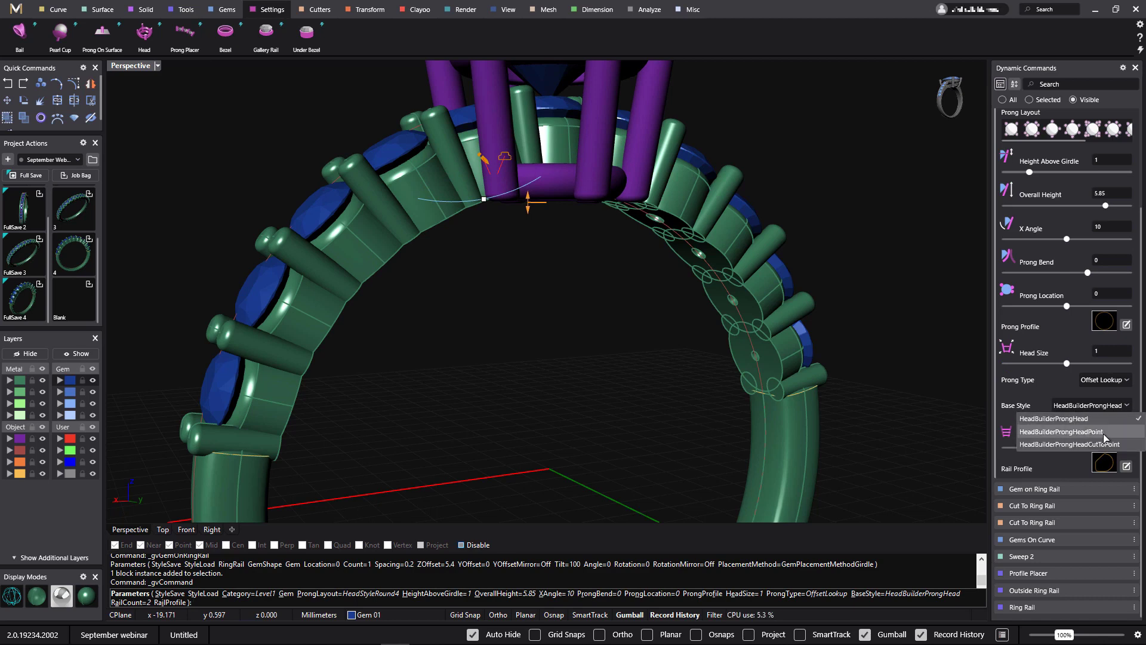
left_click(1106, 437)
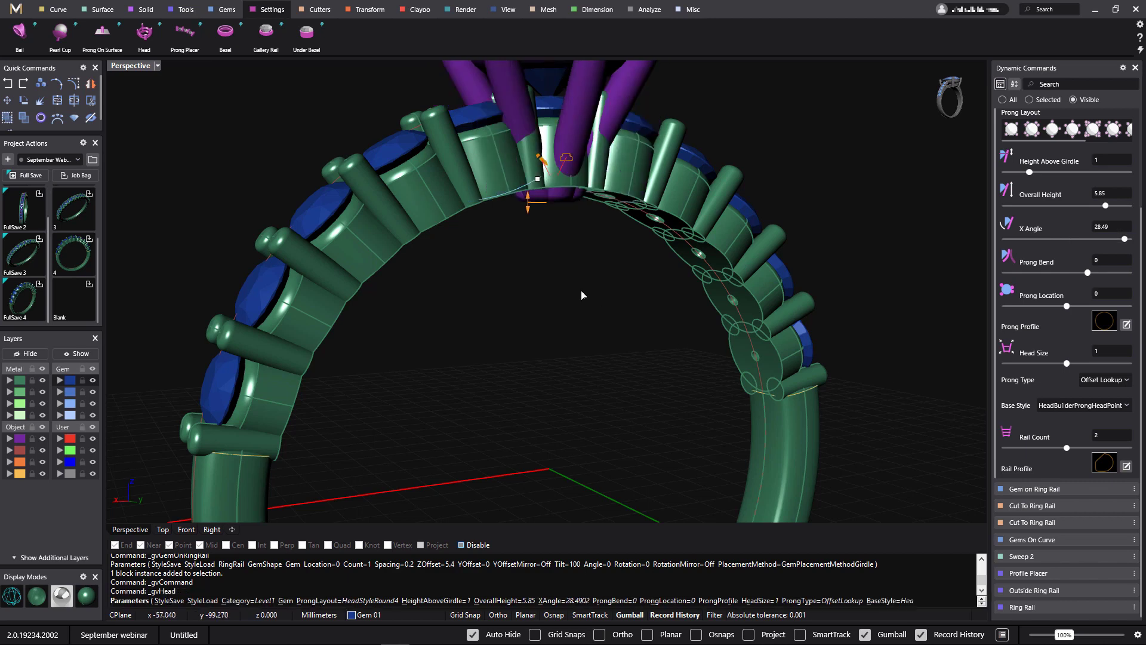
right_click_drag(593, 323, 599, 332)
scroll(600, 333, "down", 4)
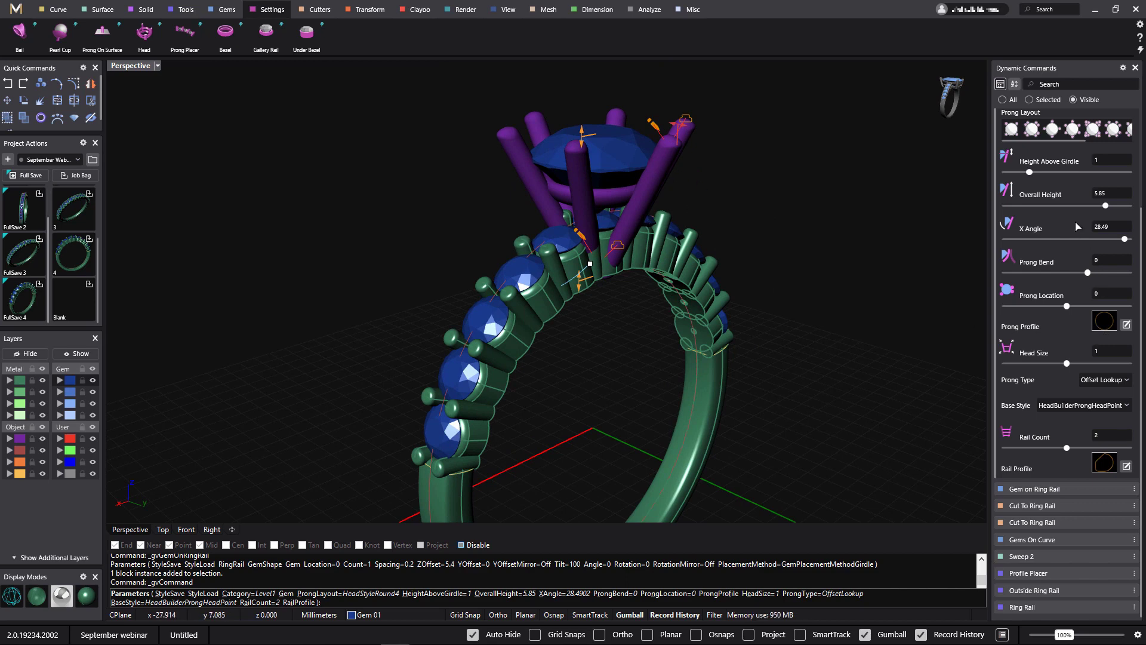
- Set the head's prong bend to -13.9 and its height above the girdle to 0.15 mm
scroll(1072, 206, "up", 2)
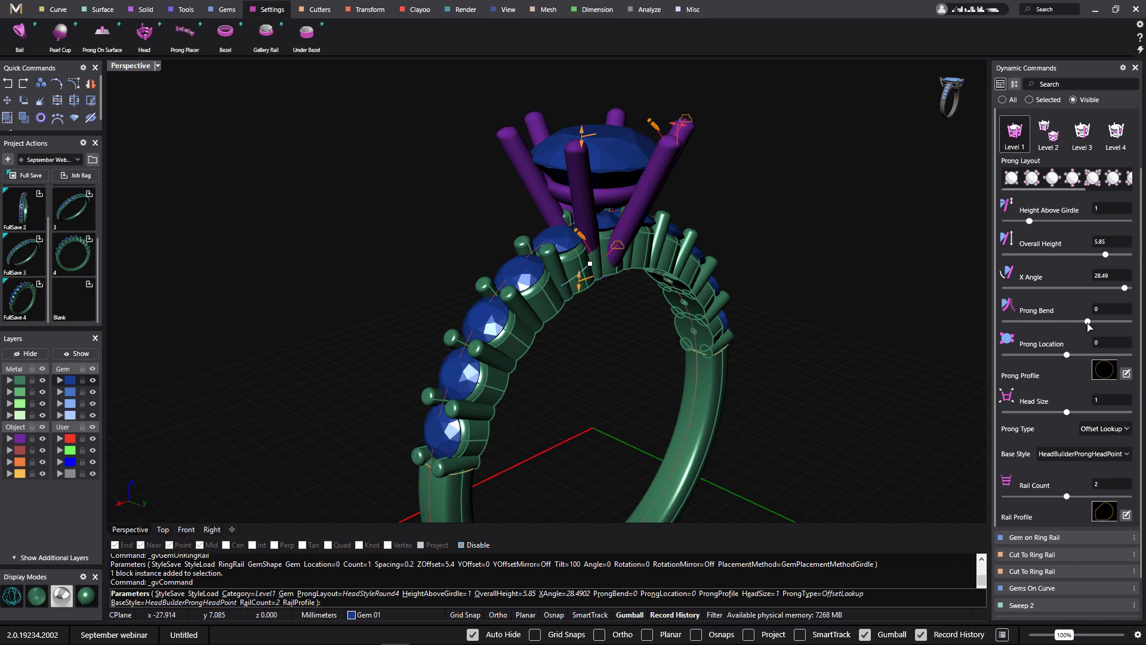
left_click_drag(1088, 321, 1038, 324)
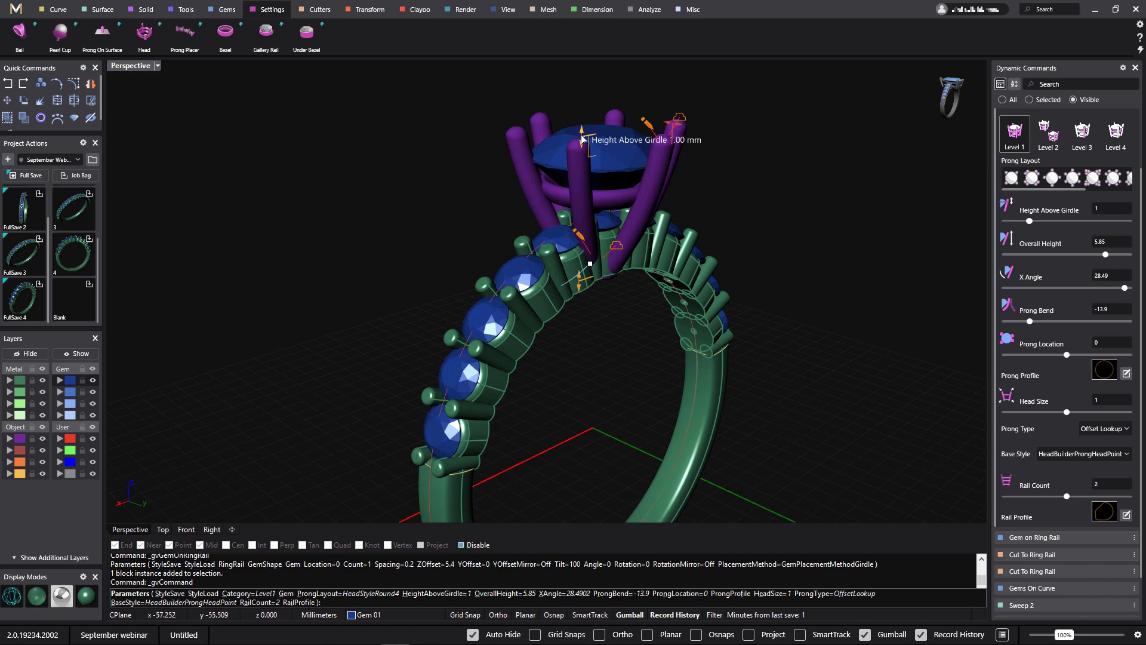
left_click_drag(582, 139, 589, 162)
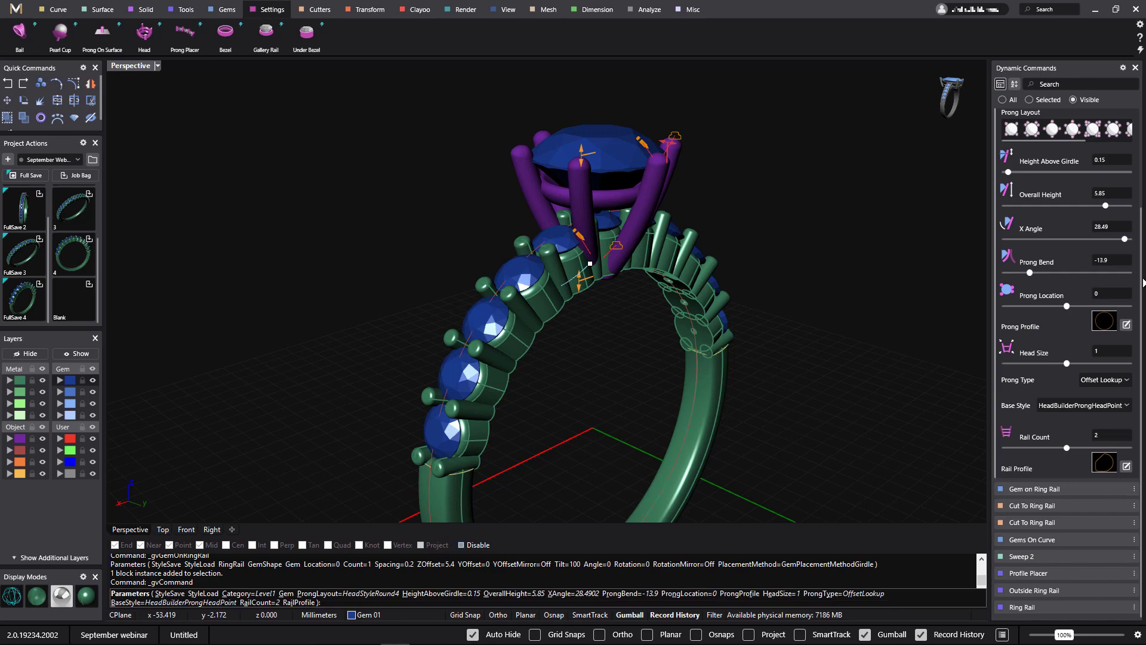
- Switch the head to its Level 2 settings and set the prong dome height to 0.8 mm
scroll(1075, 221, "up", 3)
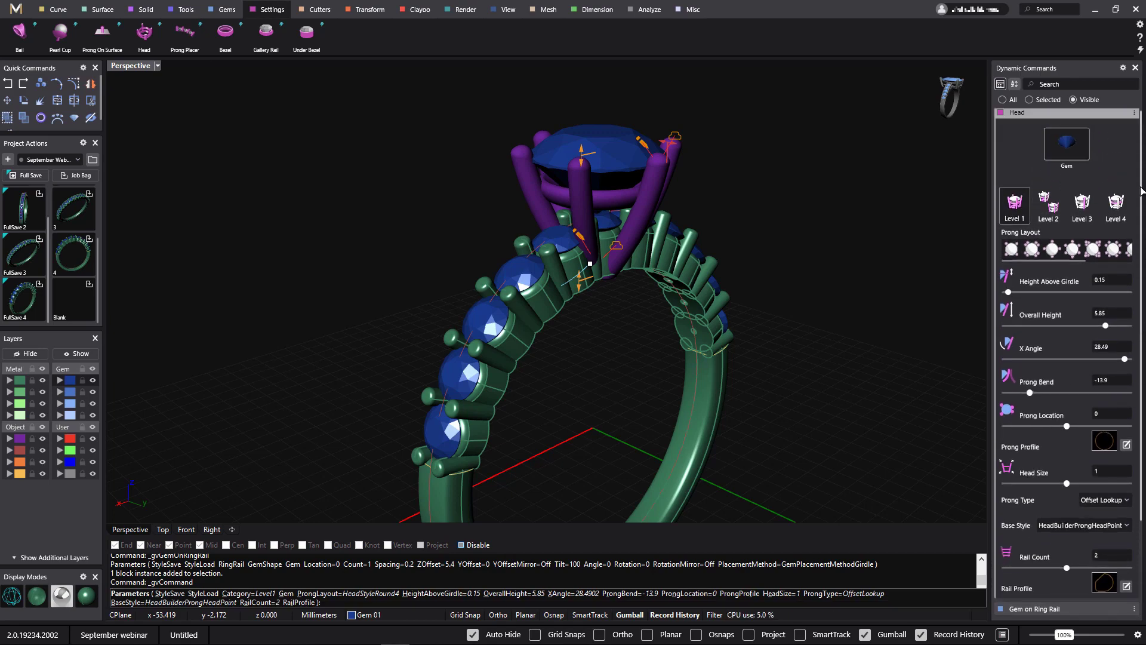
left_click(1053, 206)
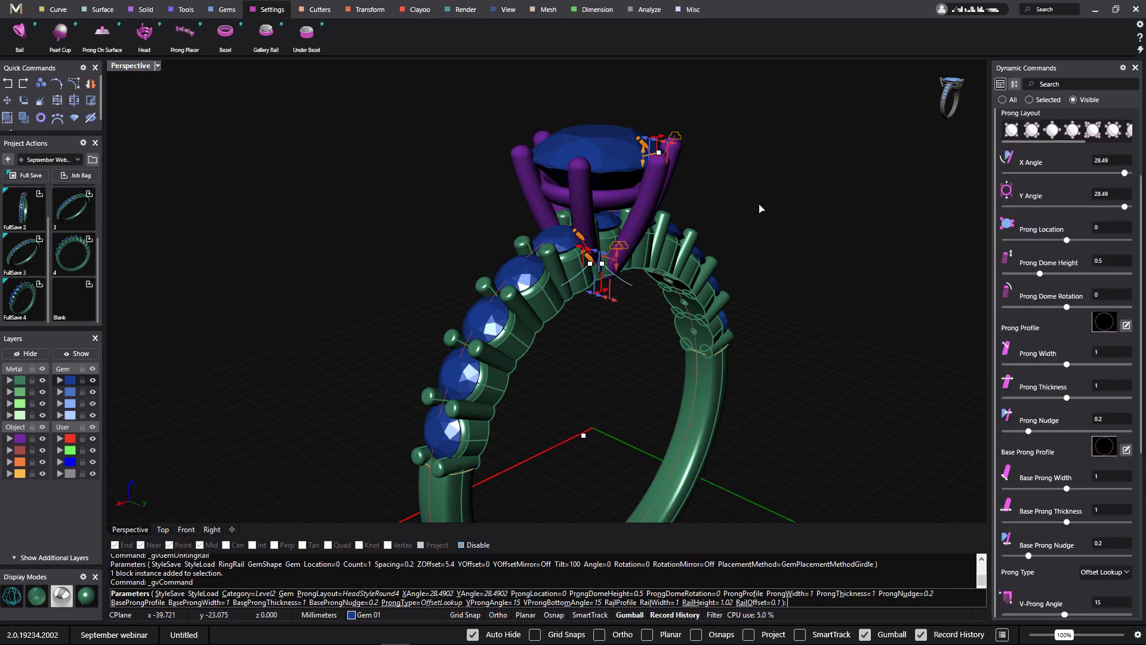
right_click_drag(760, 209, 774, 170)
scroll(722, 172, "up", 5)
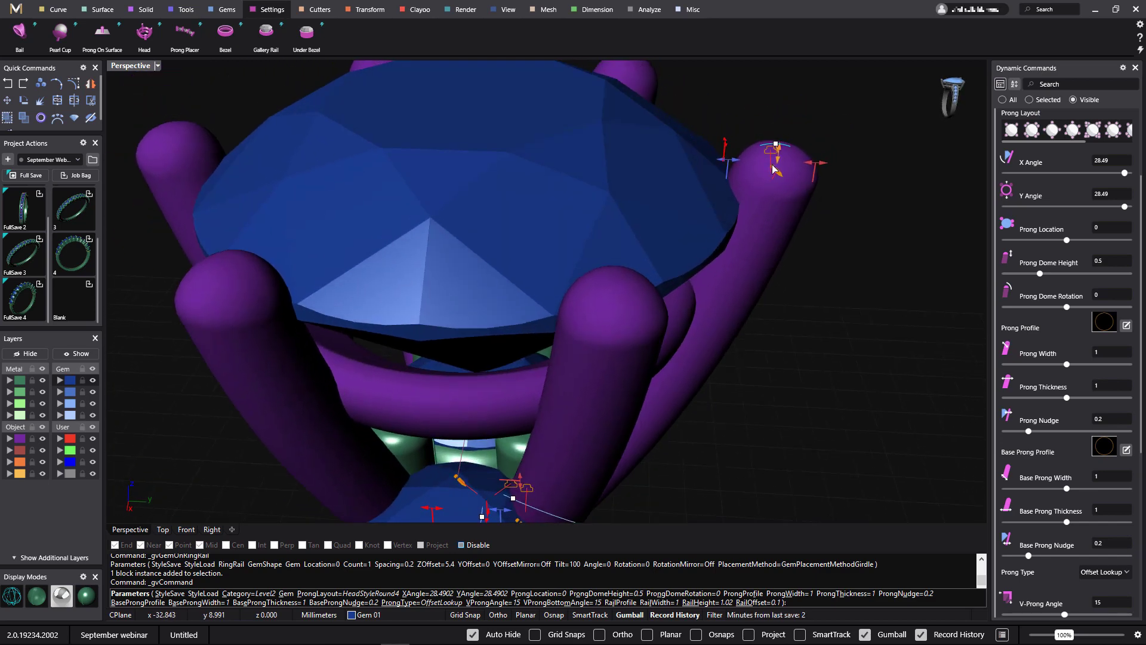
scroll(774, 170, "up", 3)
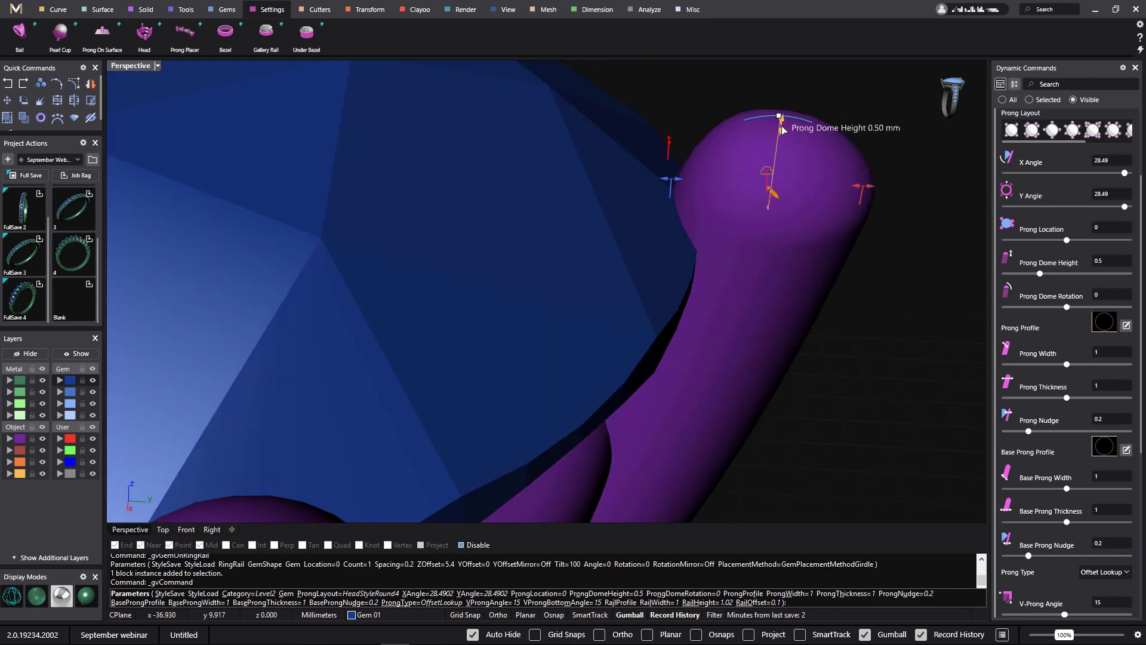
left_click_drag(780, 115, 781, 97)
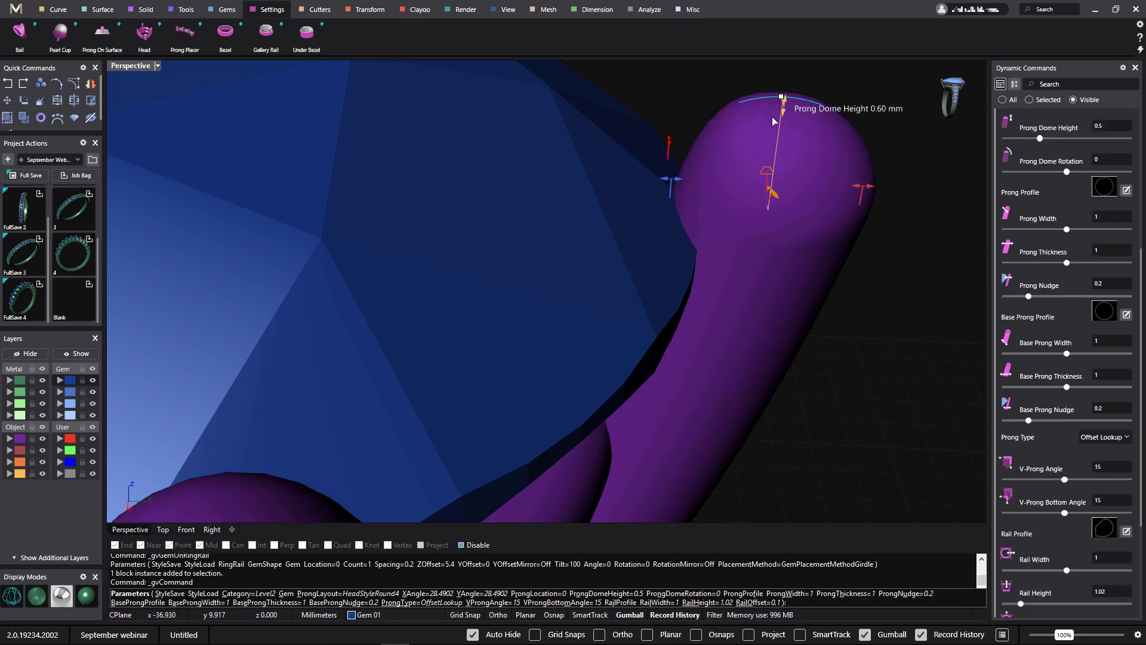
left_click(789, 84)
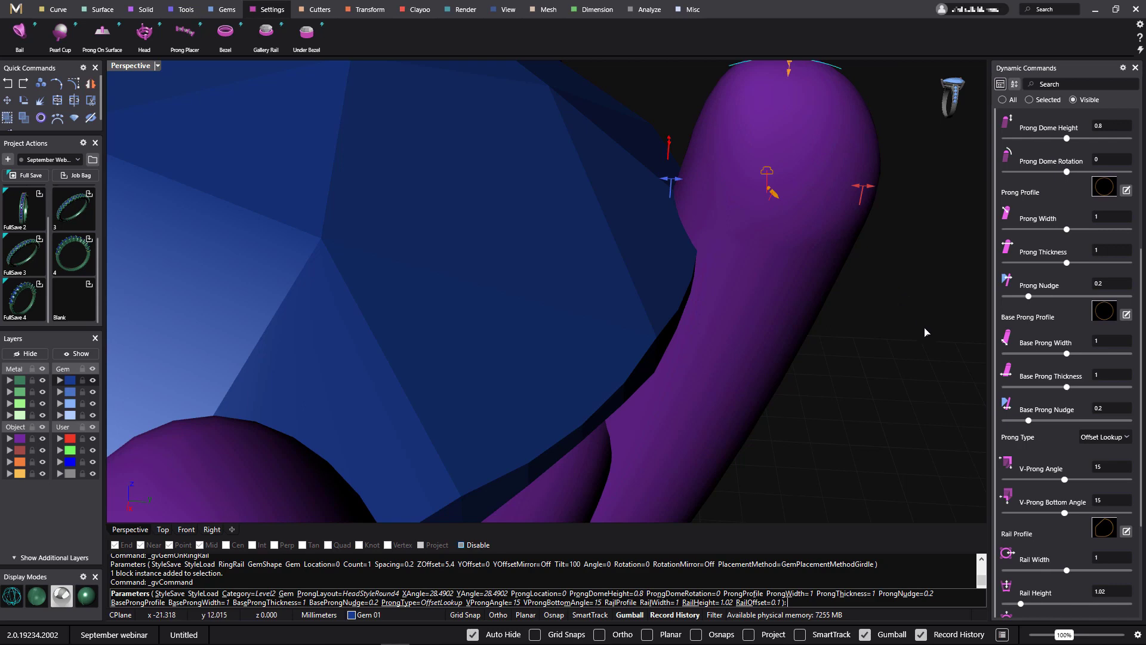
- Set the head's prong dome rotation to 67 and finish the head
right_click_drag(925, 332, 757, 302)
mouse_move(638, 222)
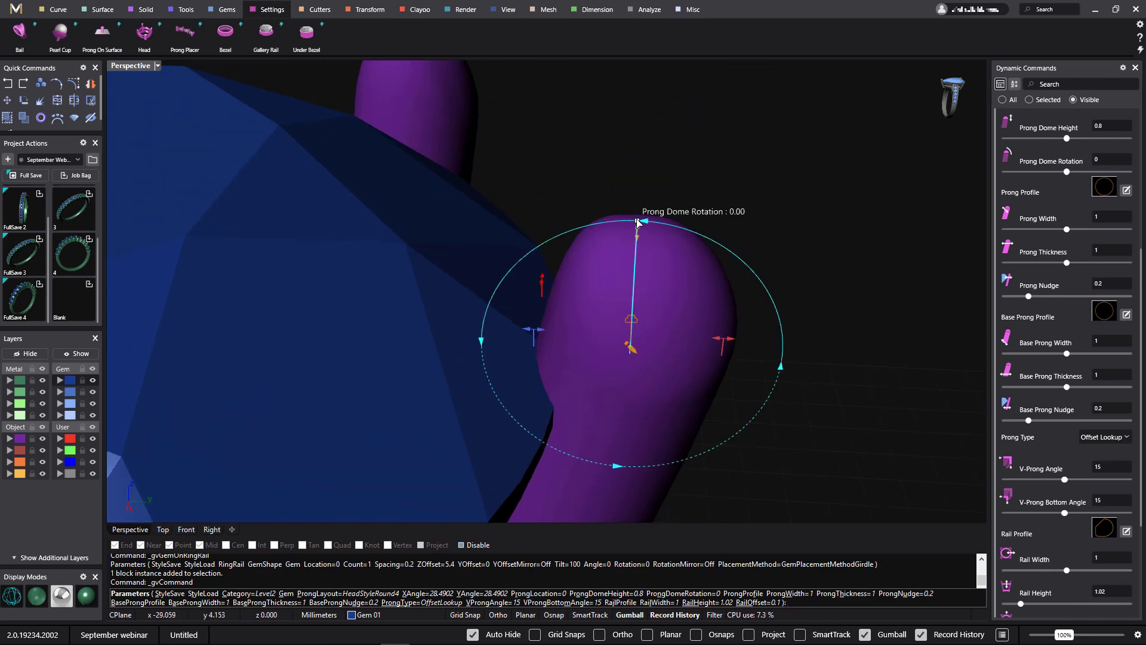
left_click_drag(582, 220, 513, 328)
scroll(596, 348, "down", 8)
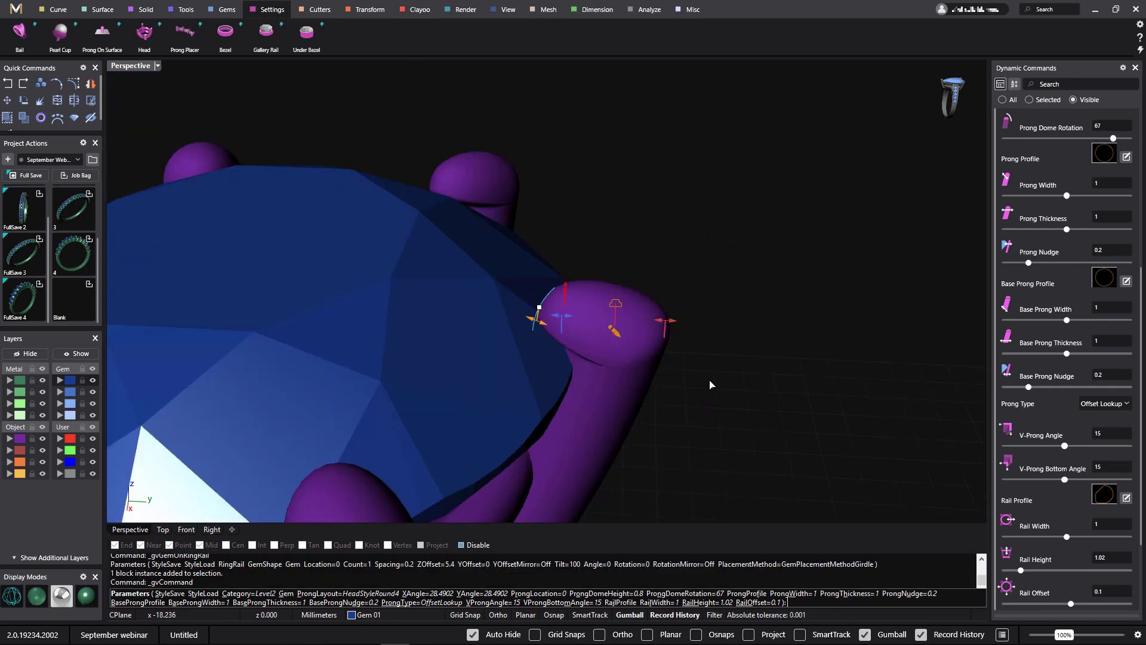
scroll(640, 368, "up", 3)
right_click_drag(641, 369, 643, 359)
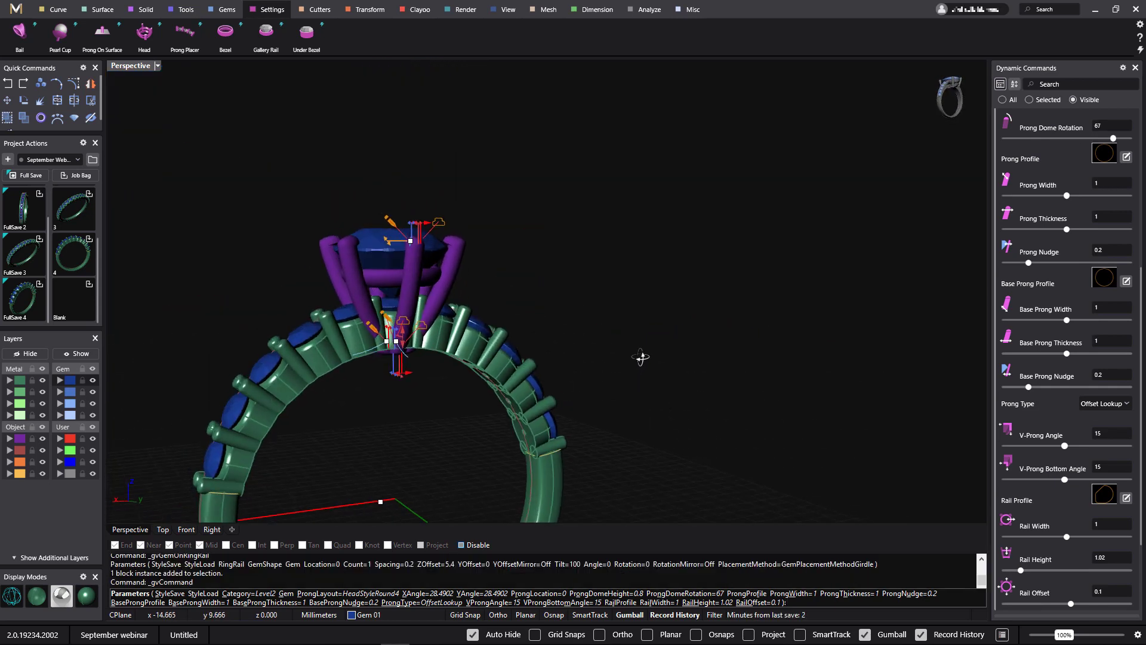
right_click(646, 345)
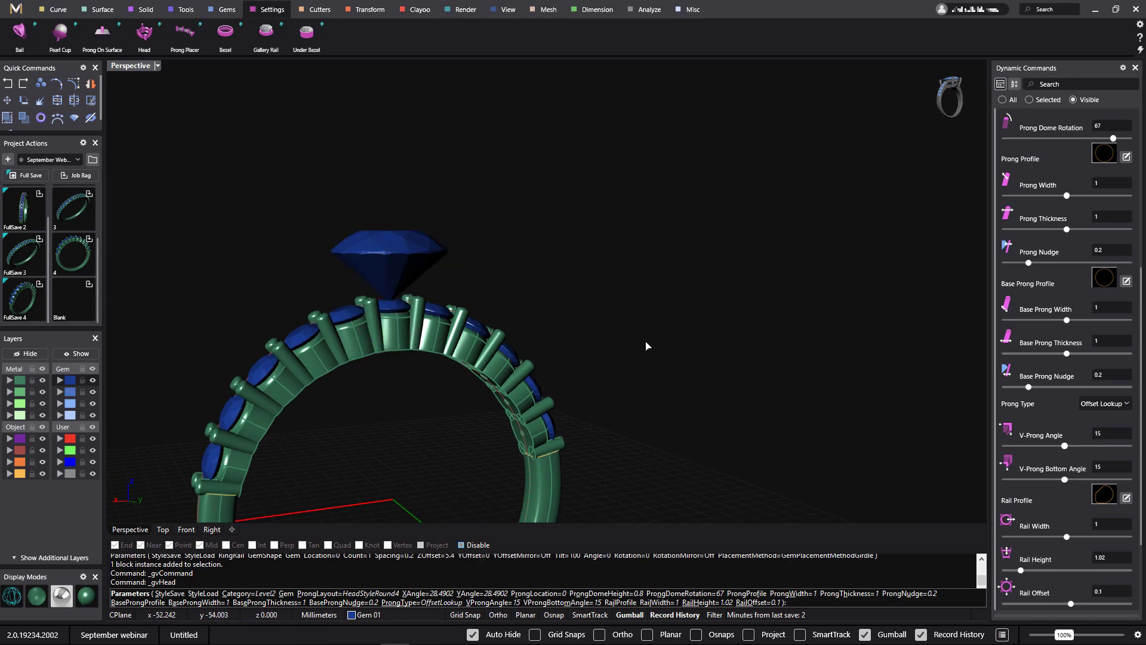
right_click_drag(652, 356, 770, 325)
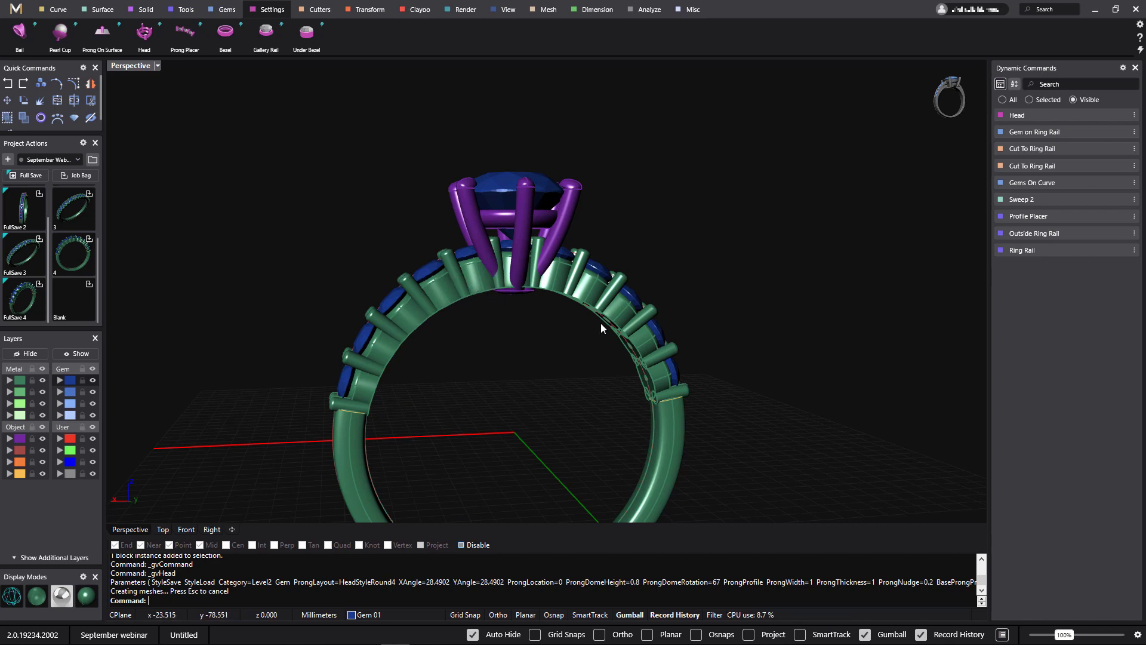
- Edit the band's Gems On Curve in wireframe display and shorten the row to end beside the head, at end position 0.959
right_click_drag(819, 348, 848, 356)
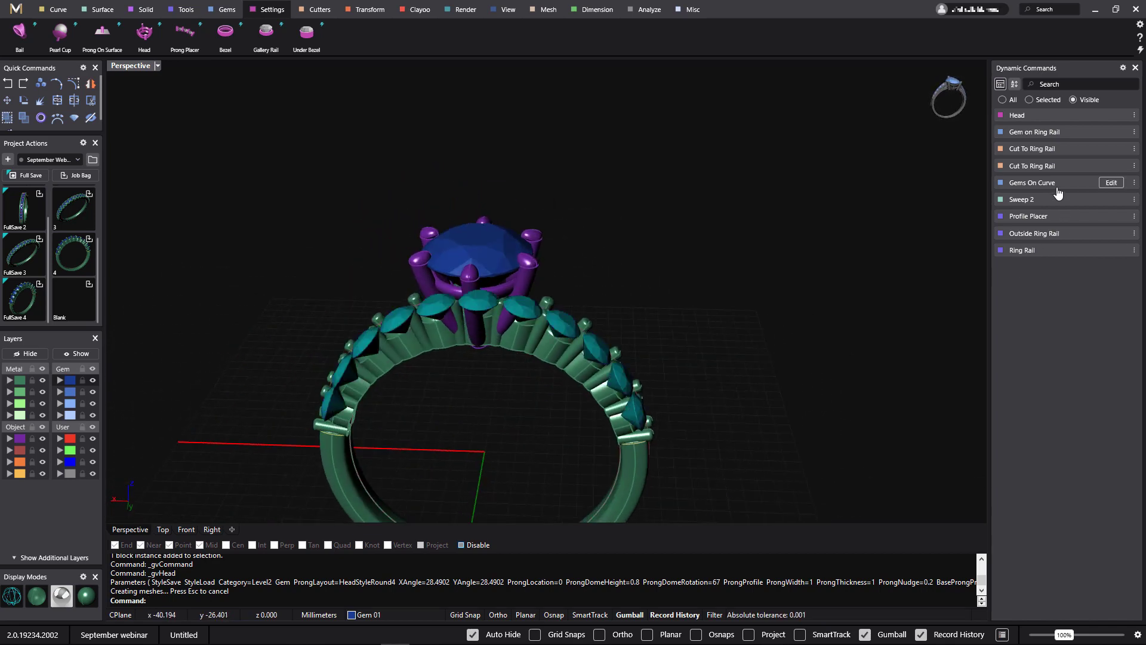
left_click(1112, 182)
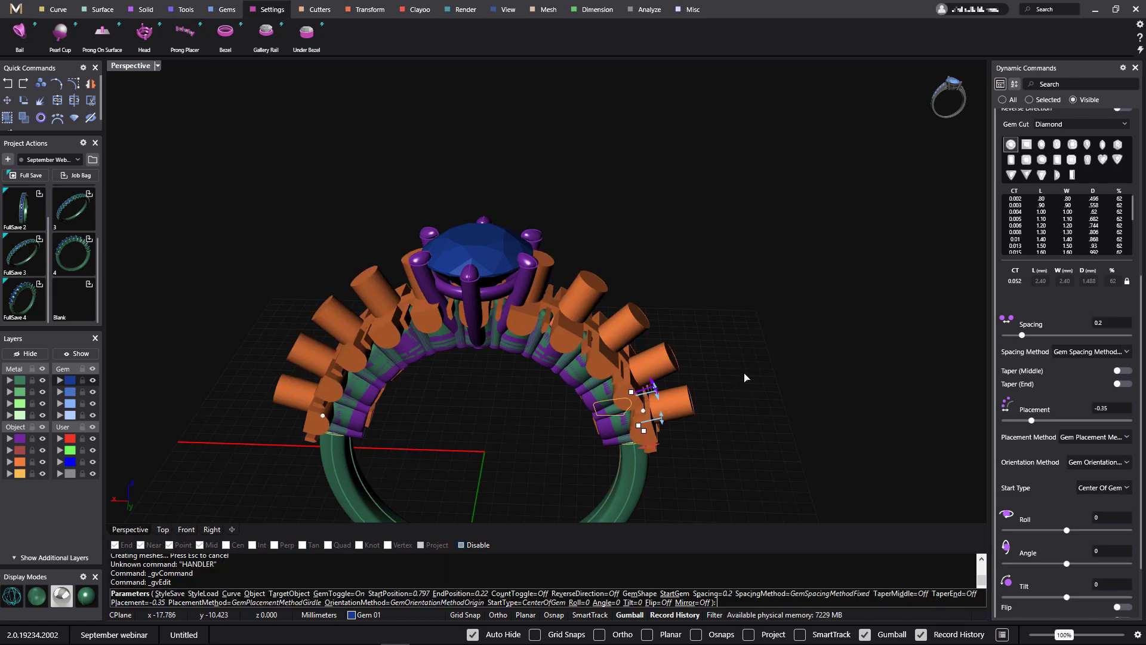
right_click_drag(752, 320, 750, 248)
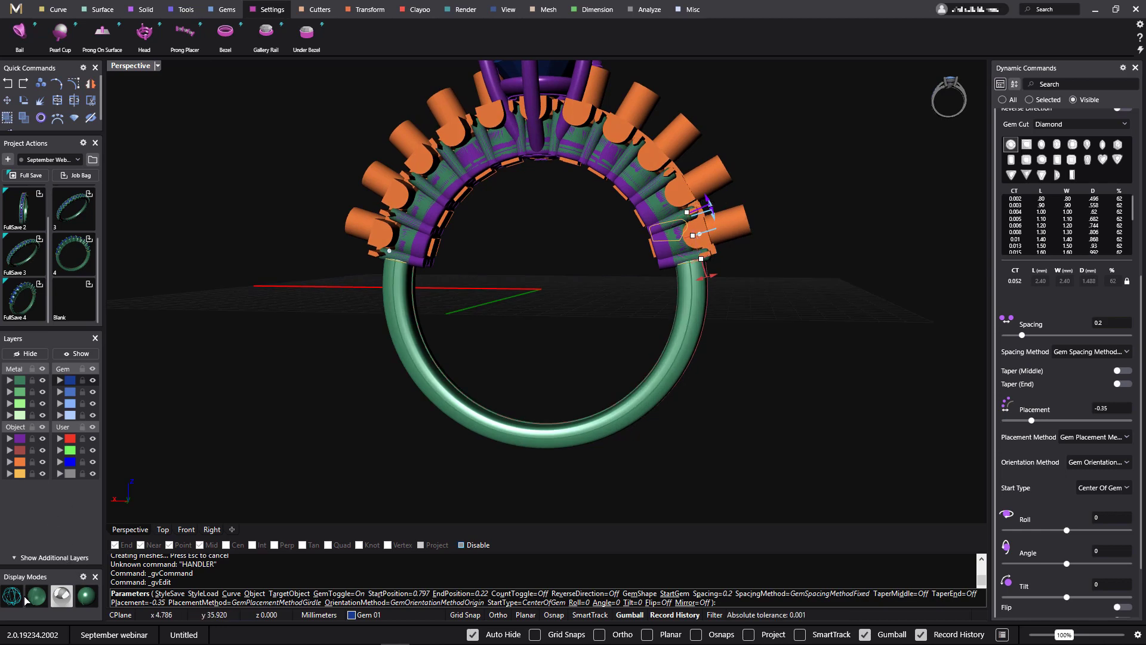
left_click(12, 598)
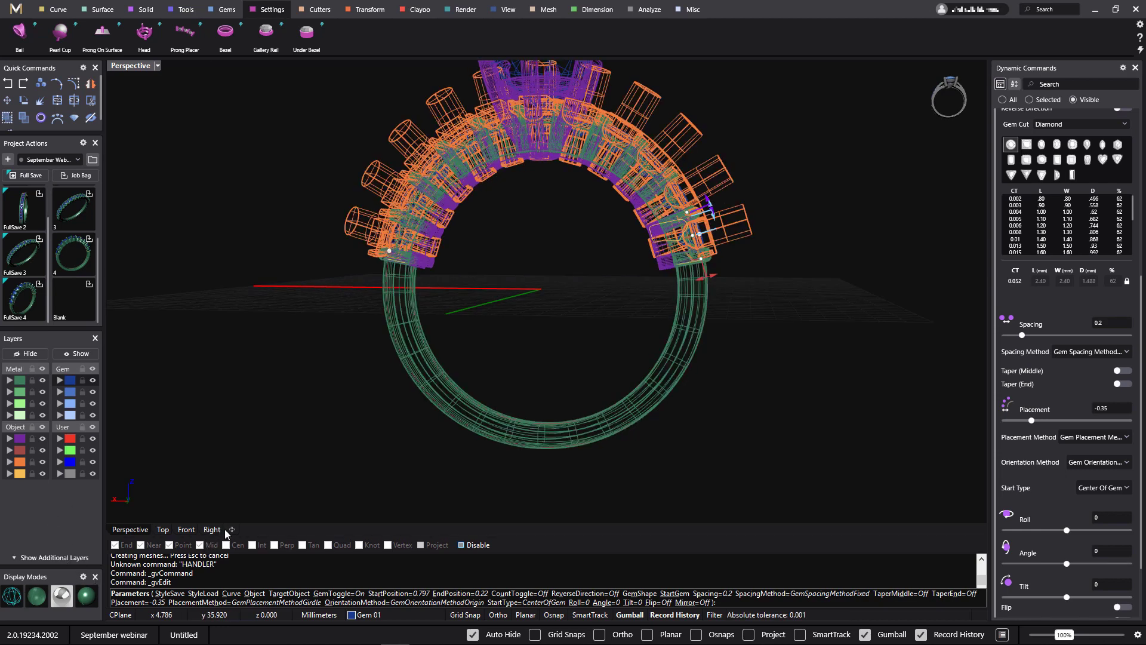
scroll(678, 258, "up", 5)
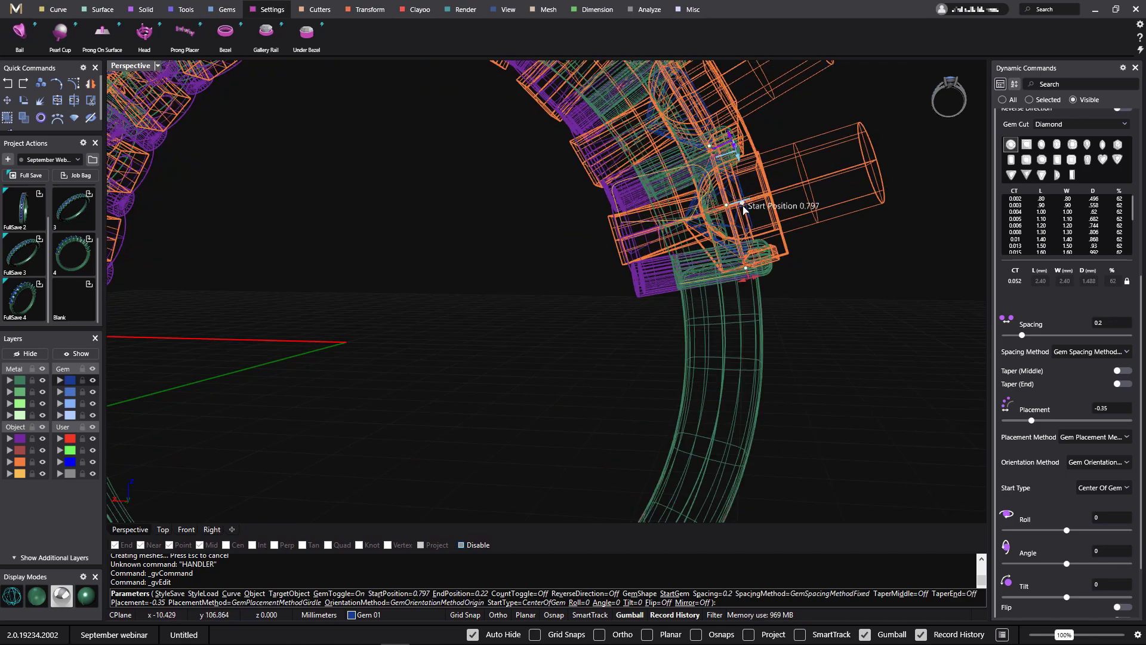
scroll(627, 418, "down", 3)
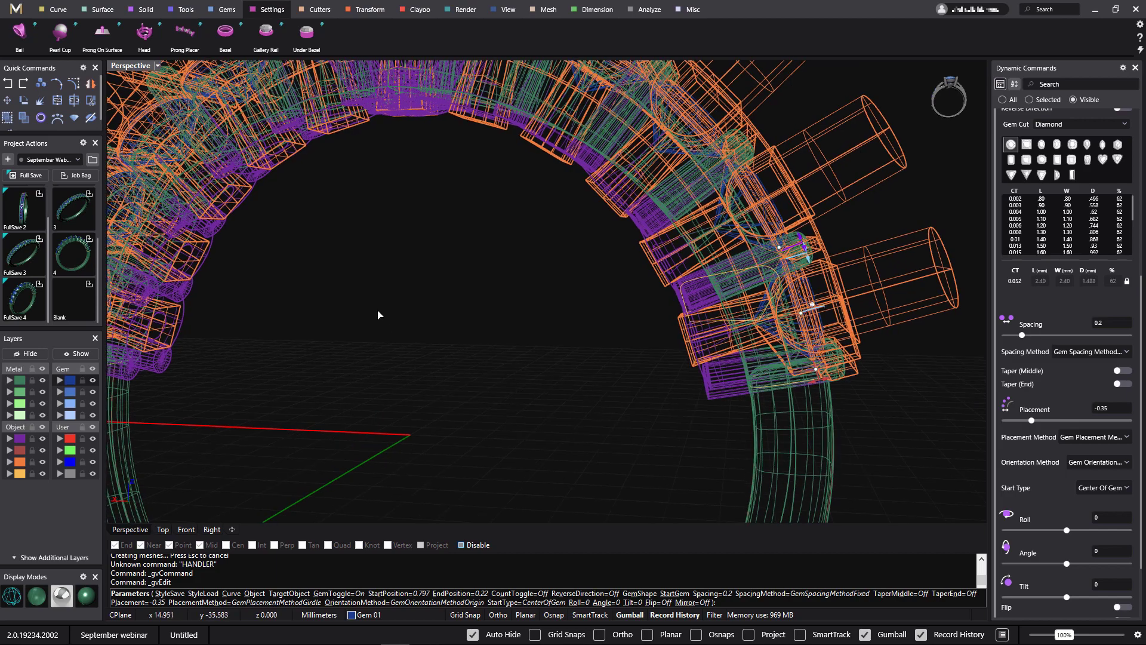
scroll(378, 315, "down", 3)
right_click_drag(378, 314, 468, 352)
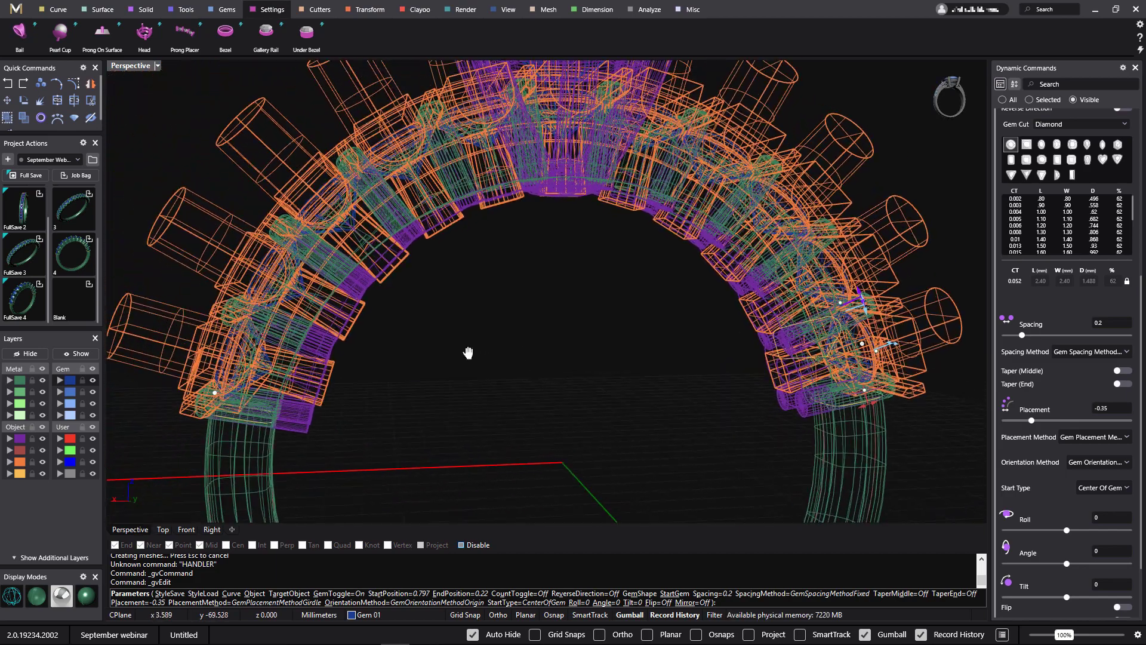
left_click_drag(214, 392, 634, 162)
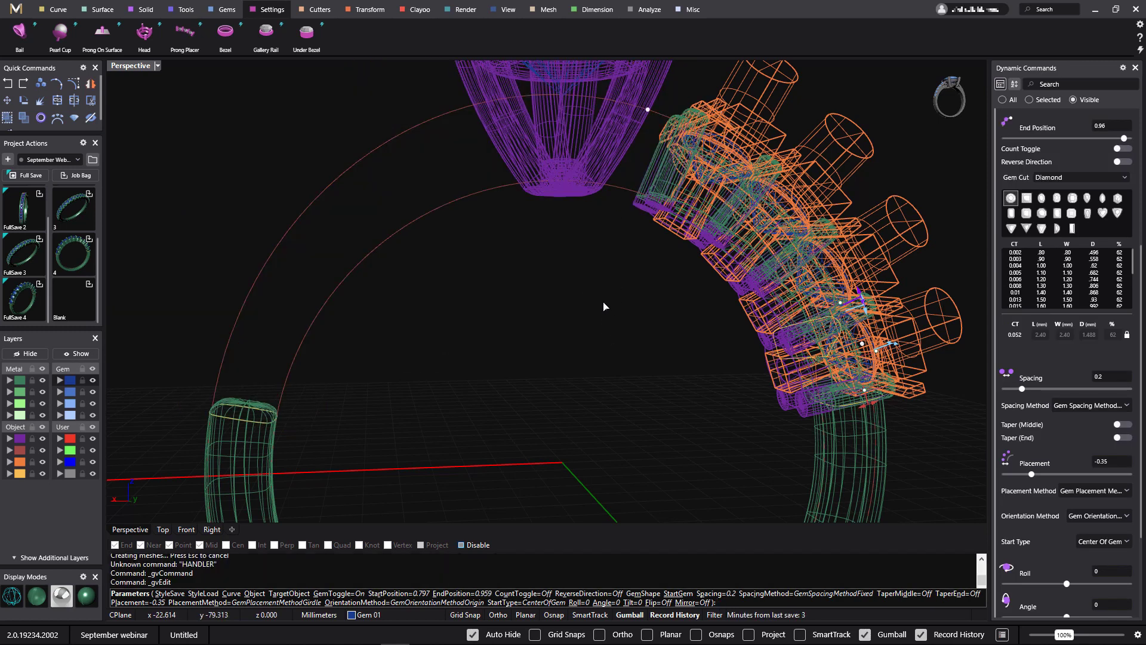
- Set the gem row's start position to 0.82, apply the edit and return to a shaded display
right_click_drag(607, 341, 564, 312)
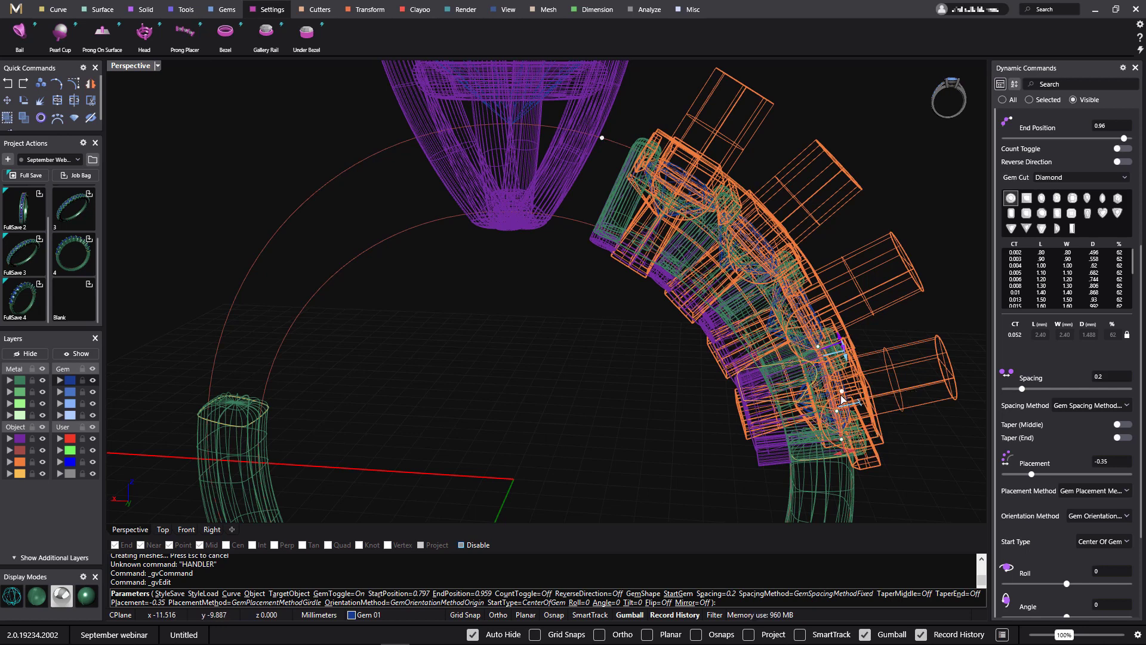
left_click_drag(840, 393, 824, 362)
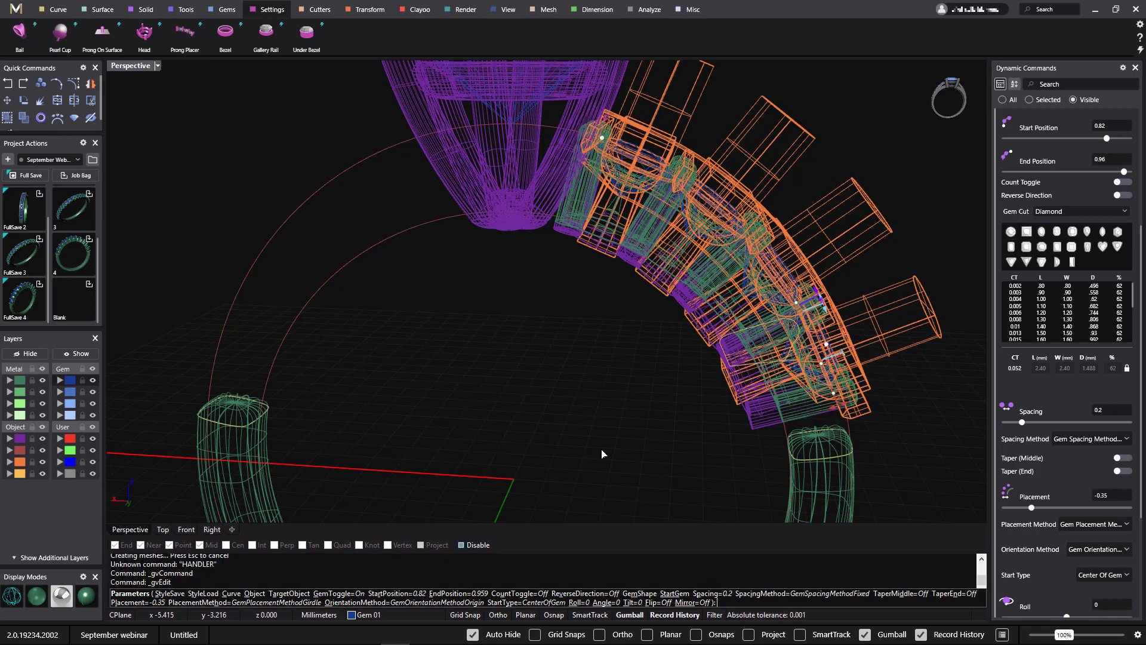
right_click_drag(561, 434, 514, 417)
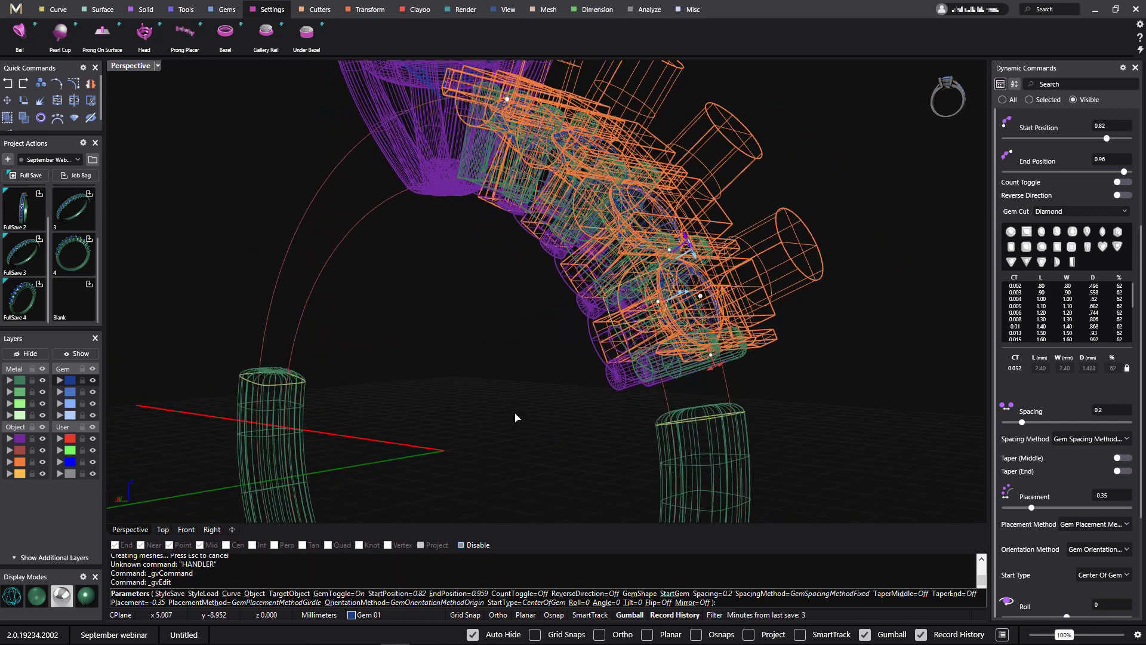
key("Return")
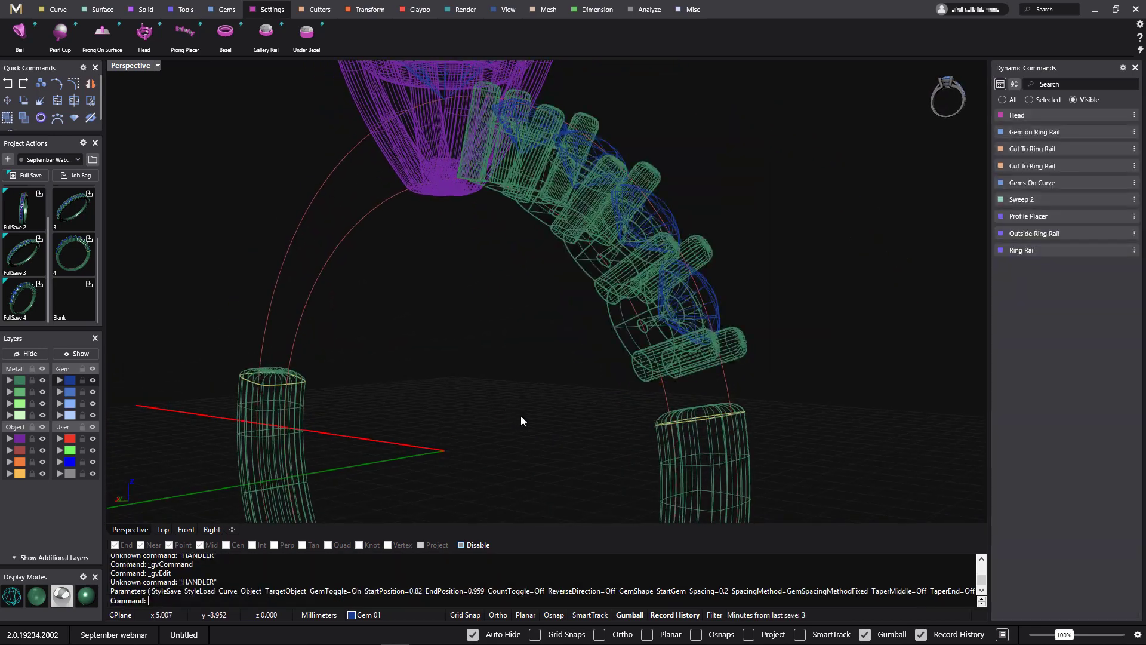
left_click(85, 595)
mouse_move(491, 311)
right_mouse_down()
mouse_move(556, 343)
mouse_move(578, 386)
mouse_move(512, 320)
mouse_move(474, 313)
mouse_move(608, 333)
mouse_move(603, 312)
mouse_move(607, 342)
right_mouse_up()
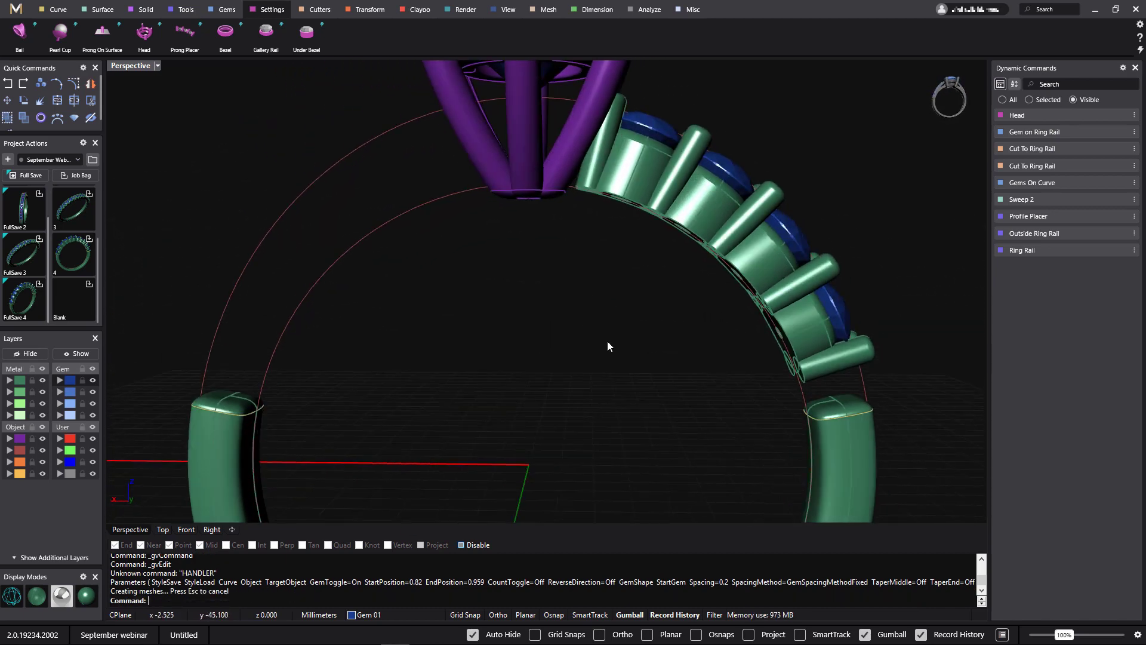
- Edit the shank's Profile Placer and set the profile position to 0.196 so the shank meets the last prongs
left_click(868, 413)
left_click(1111, 216)
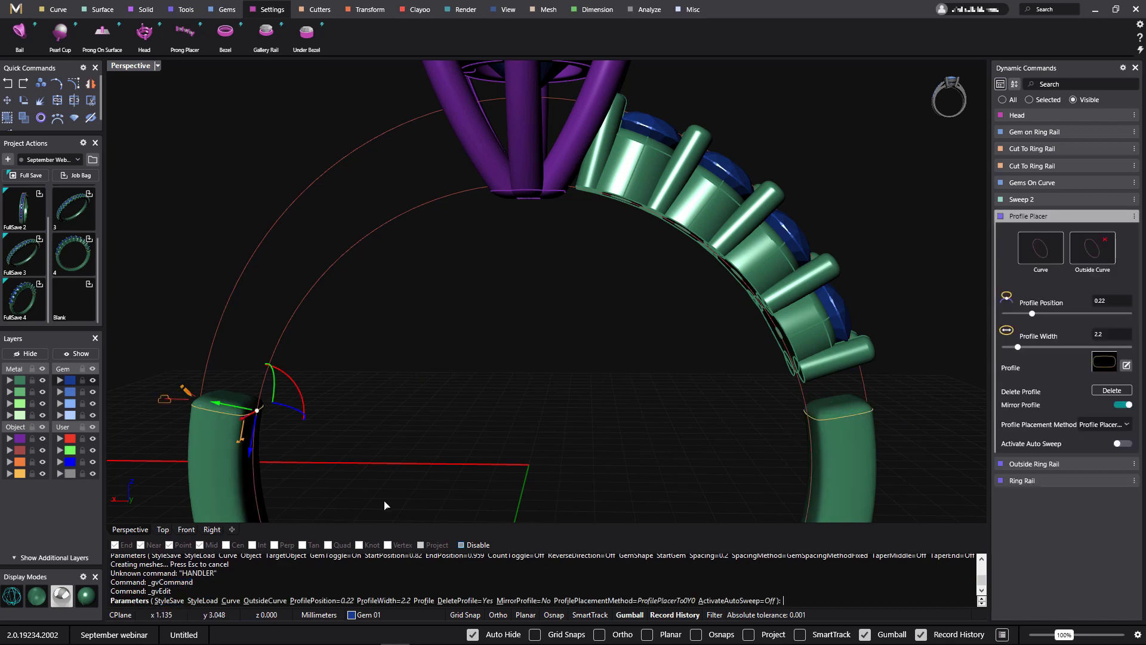
left_click_drag(258, 410, 255, 373)
right_click_drag(622, 340, 625, 379)
right_click(549, 439)
scroll(556, 416, "down", 5)
scroll(623, 373, "down", 2)
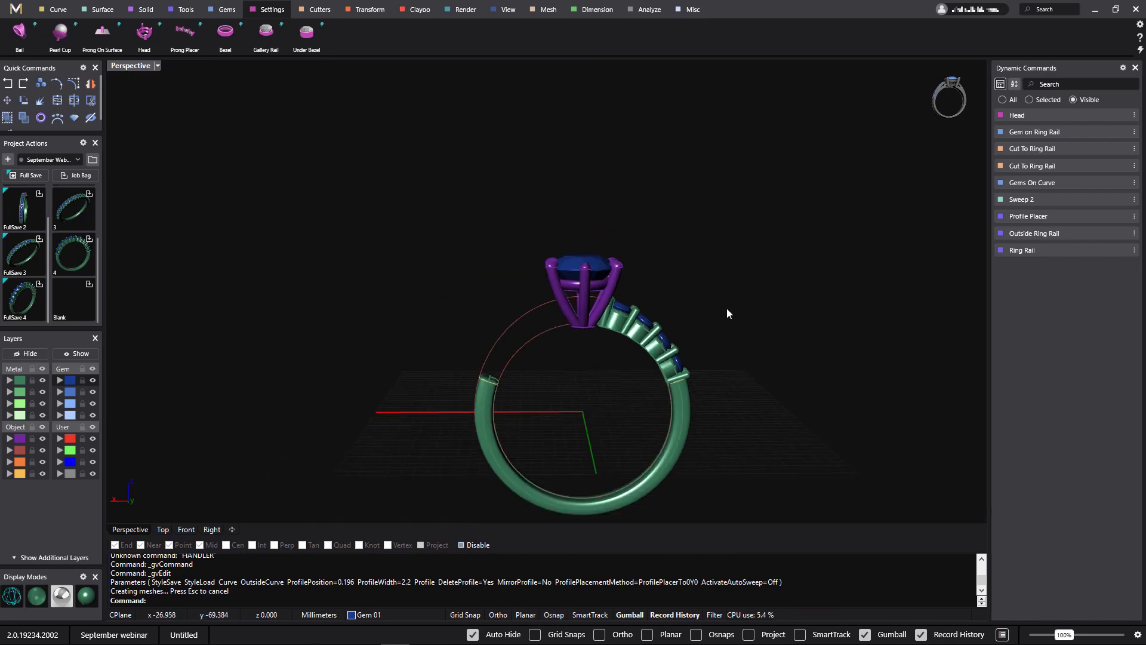
- Mirror the gems, settings and prongs to the other side of the head with Y Mirror on and X Mirror off
right_click_drag(710, 290, 714, 275)
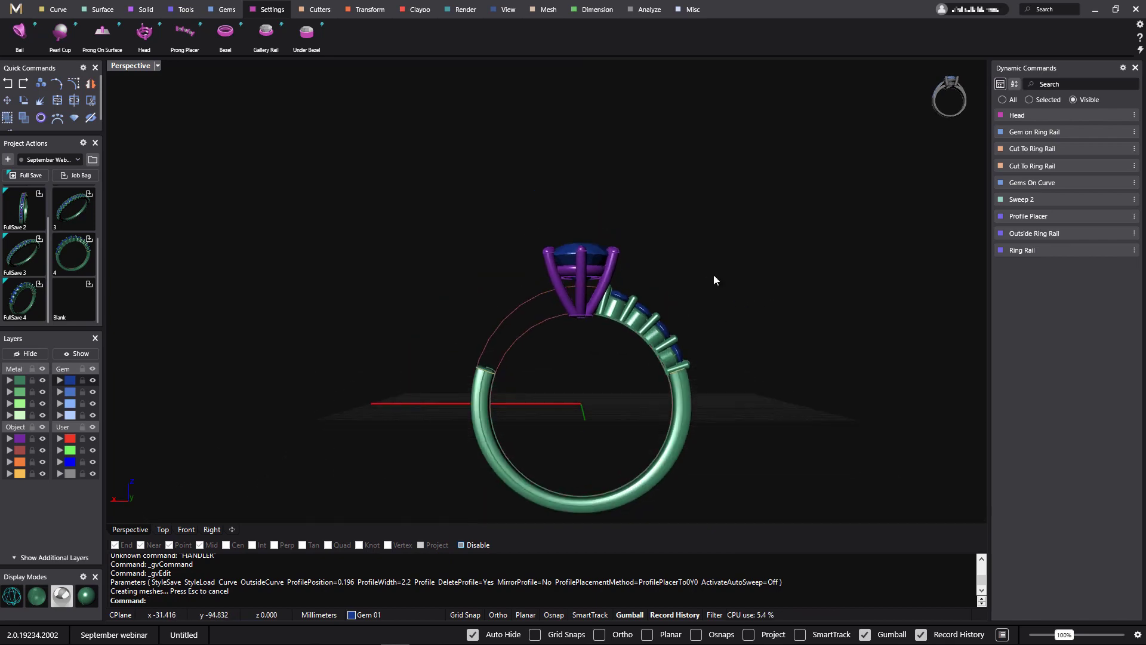
scroll(675, 348, "up", 4)
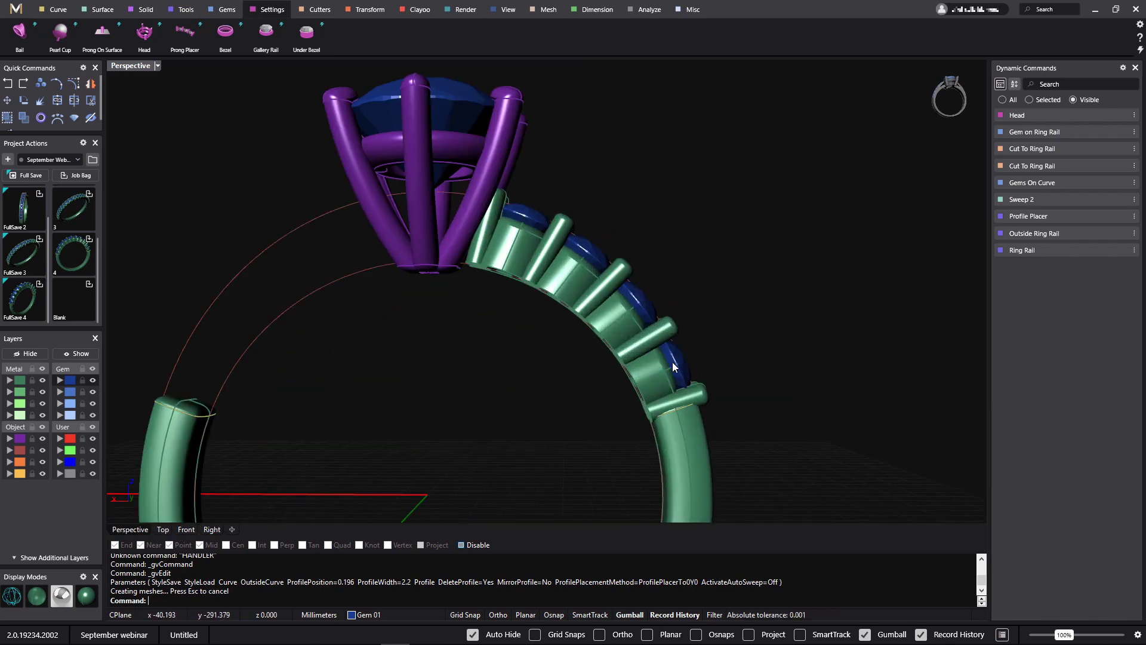
left_click(679, 365)
left_click(735, 399)
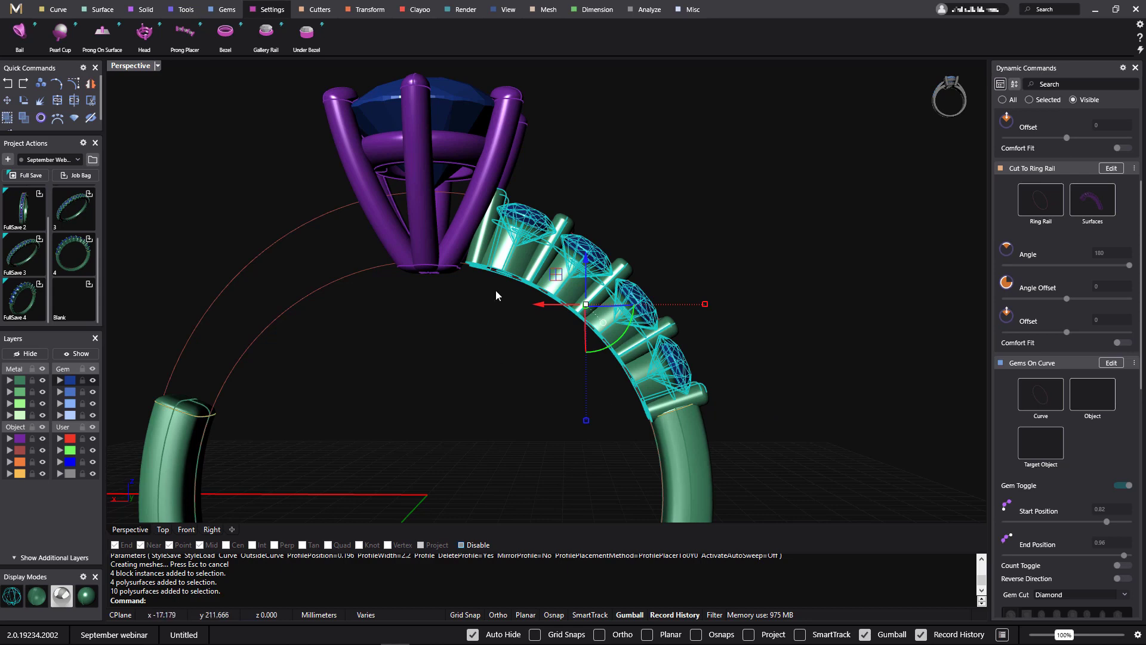
left_click(367, 11)
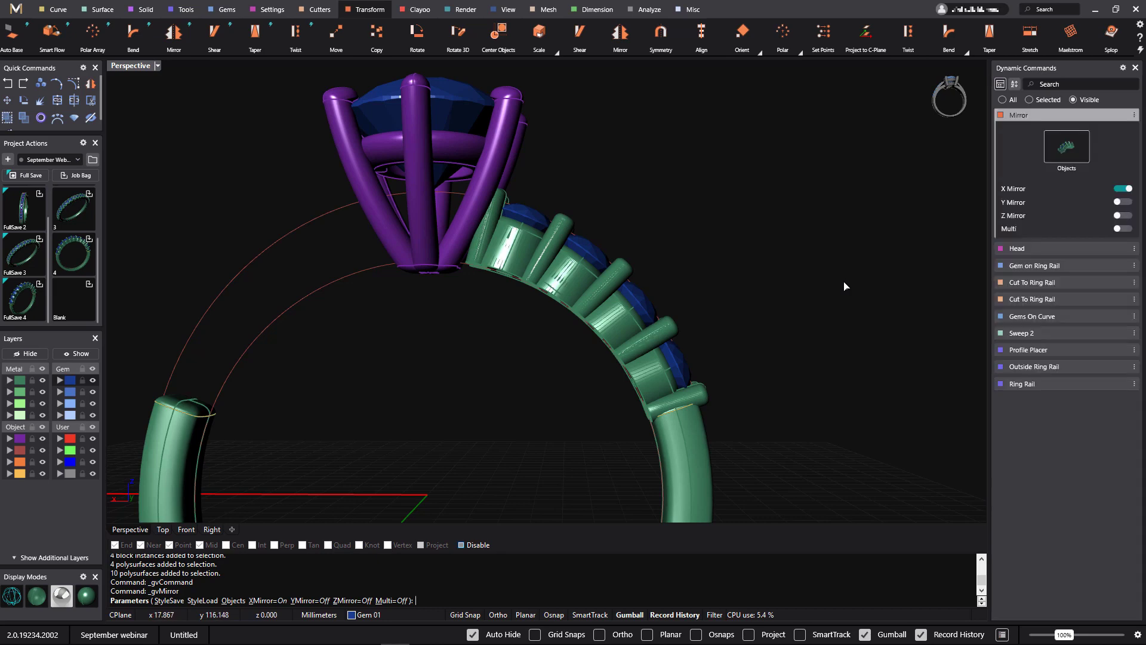
left_click(1130, 188)
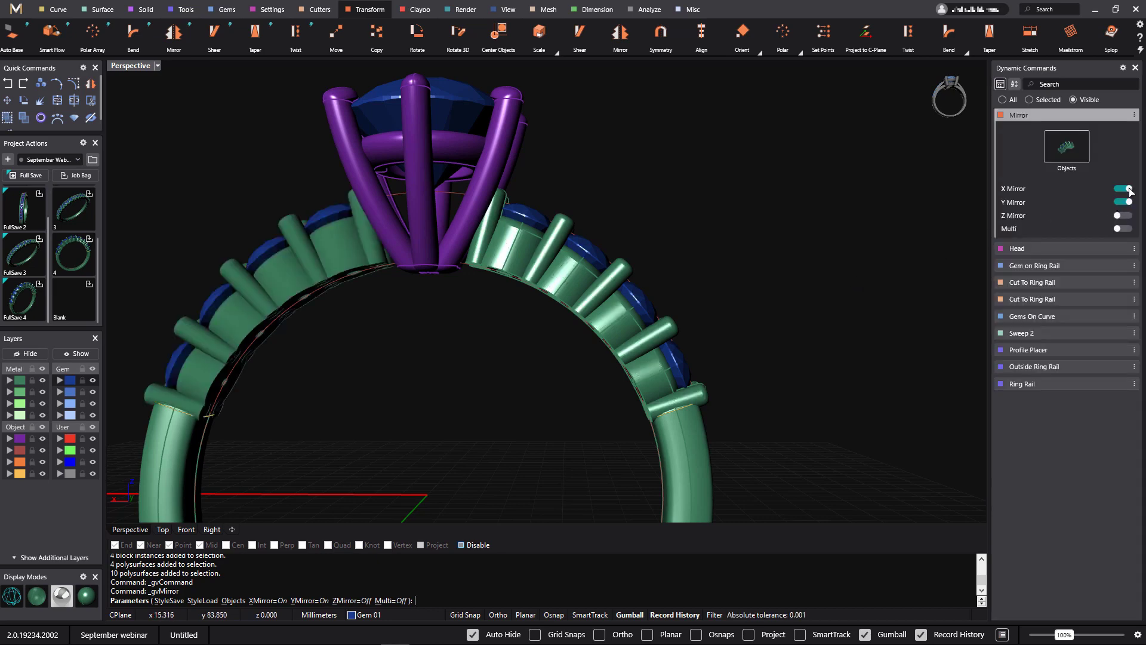
right_click(855, 240)
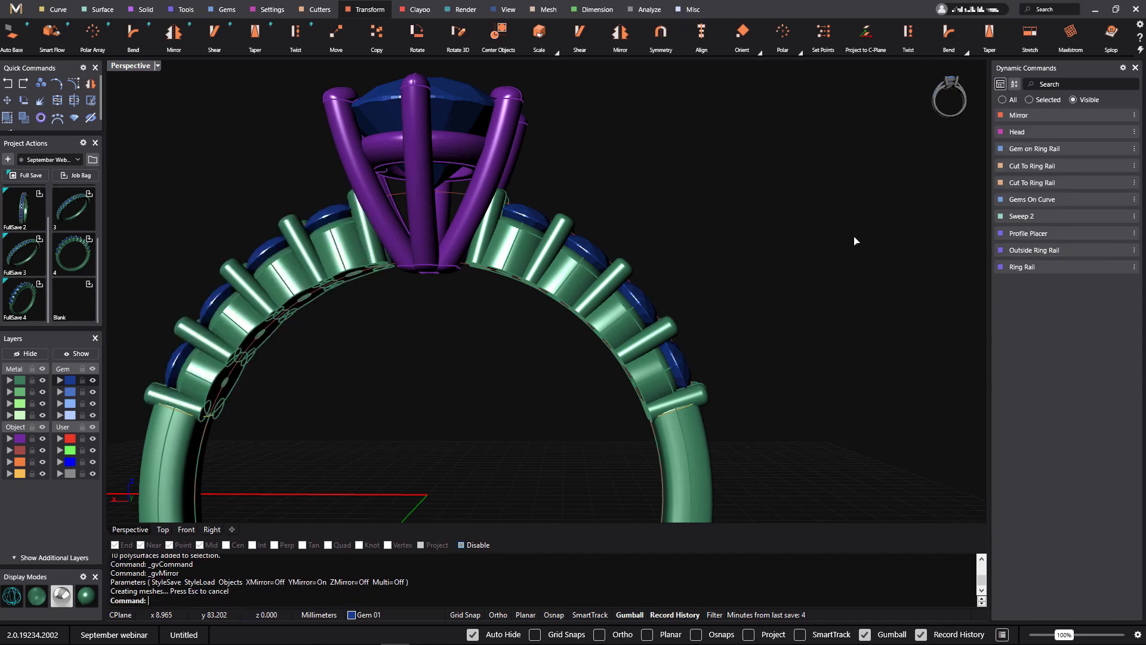
- Select the whole ring and save it to the project's blank slot as both an export and a full save
scroll(582, 283, "down", 4)
right_click_drag(602, 325, 700, 403)
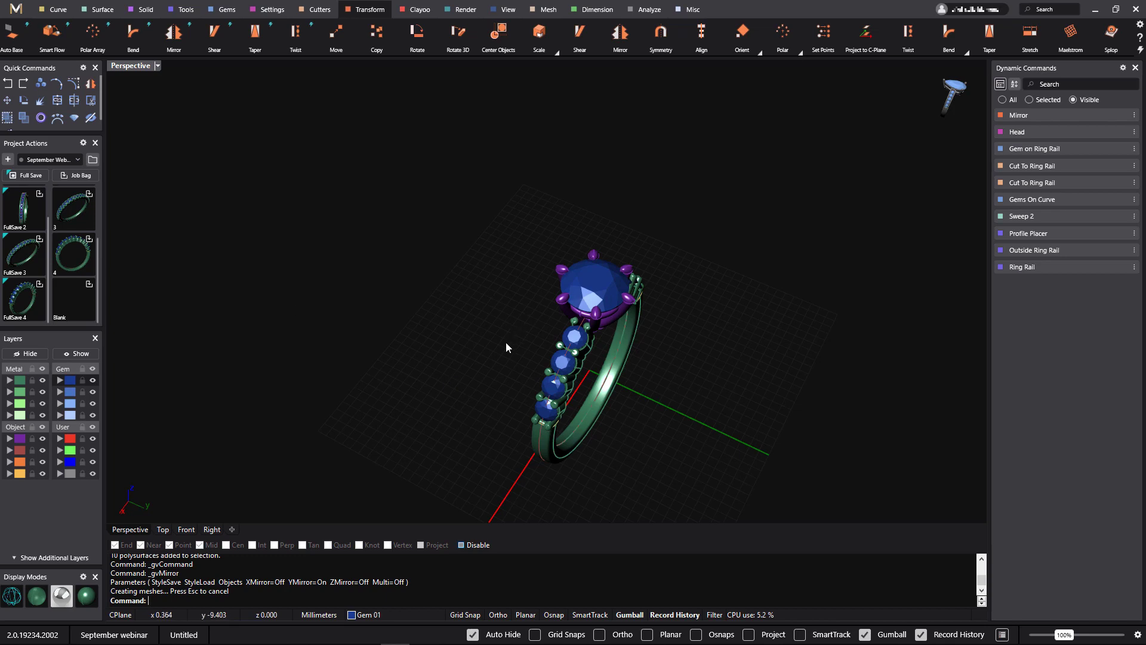
right_click_drag(302, 340, 442, 249)
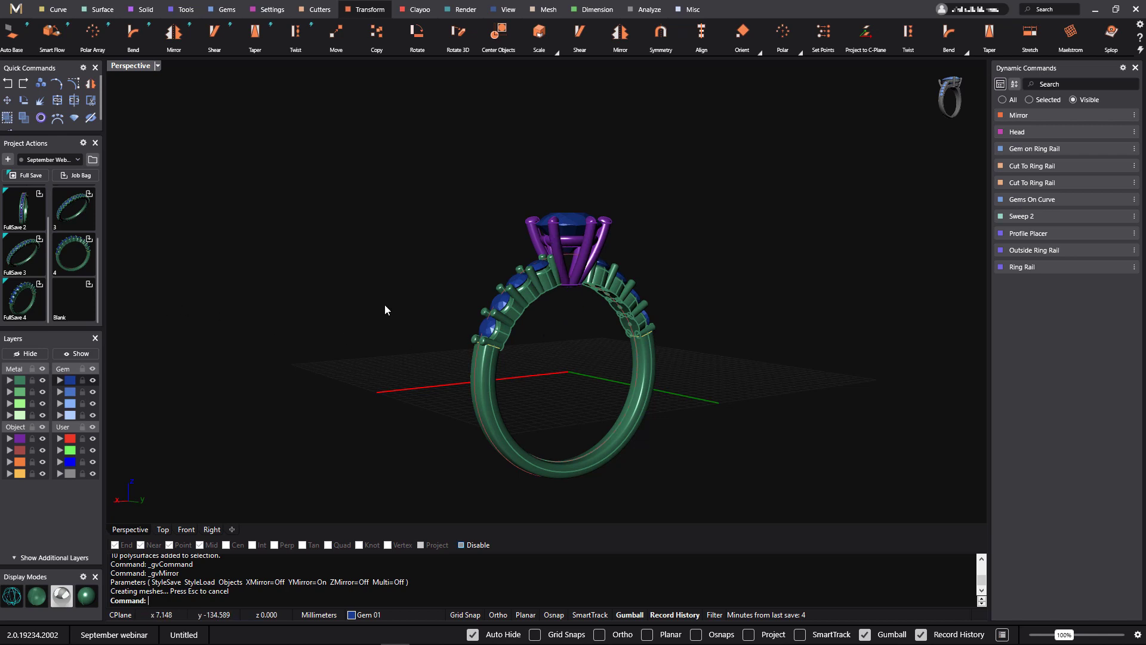
right_click_drag(383, 310, 609, 267)
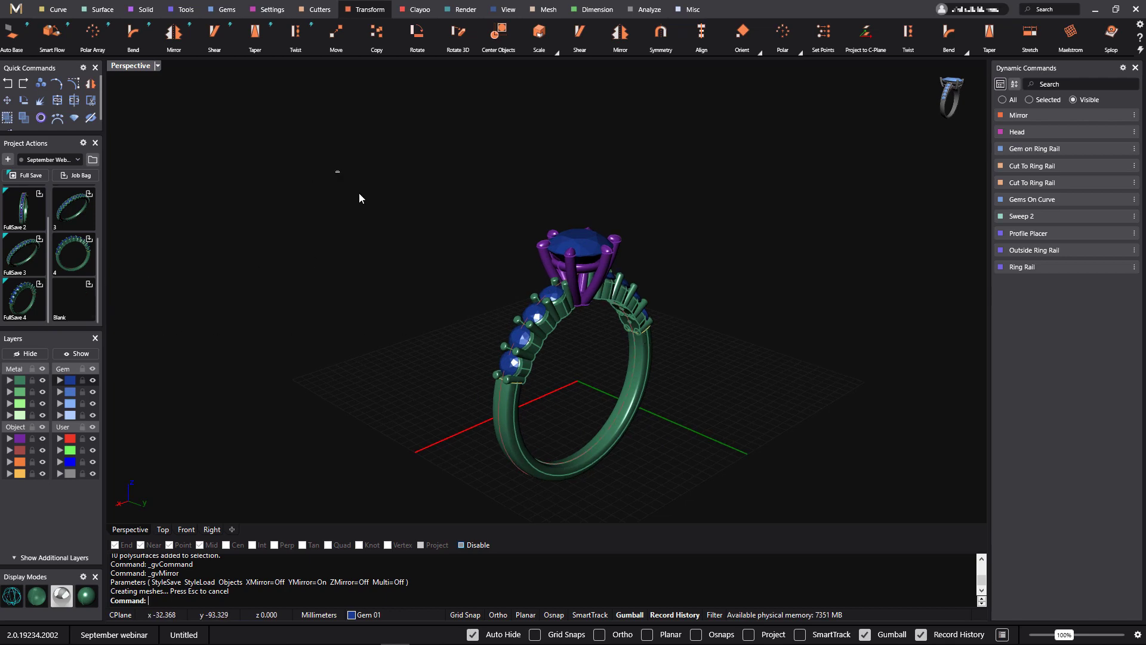
left_click_drag(335, 170, 746, 493)
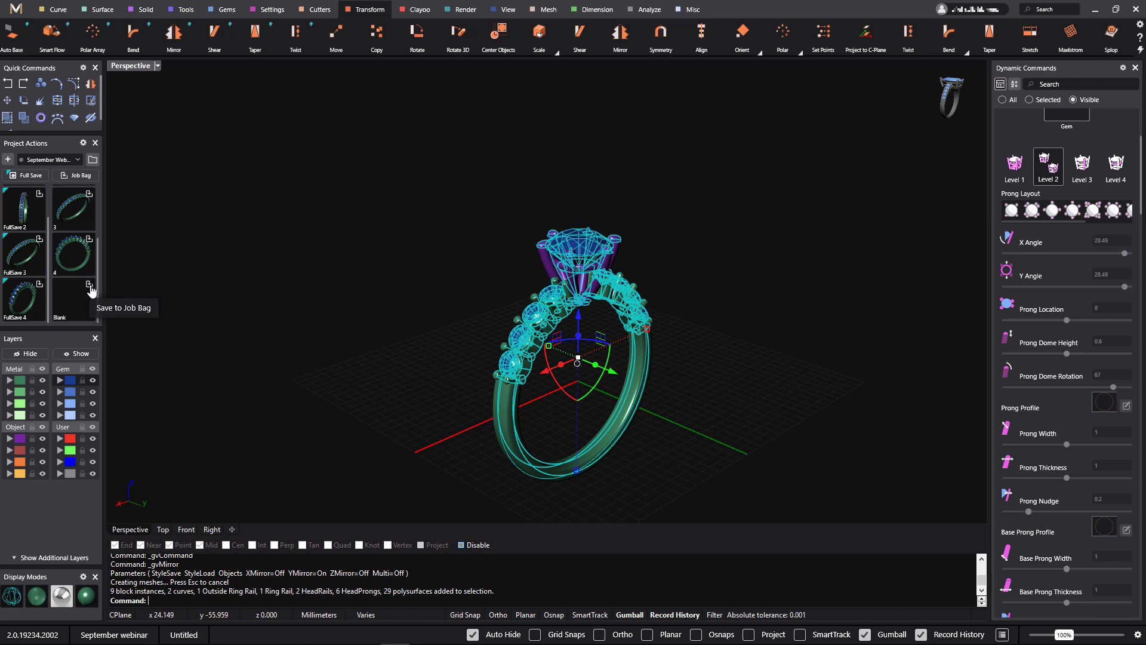
key("ctrl+F5")
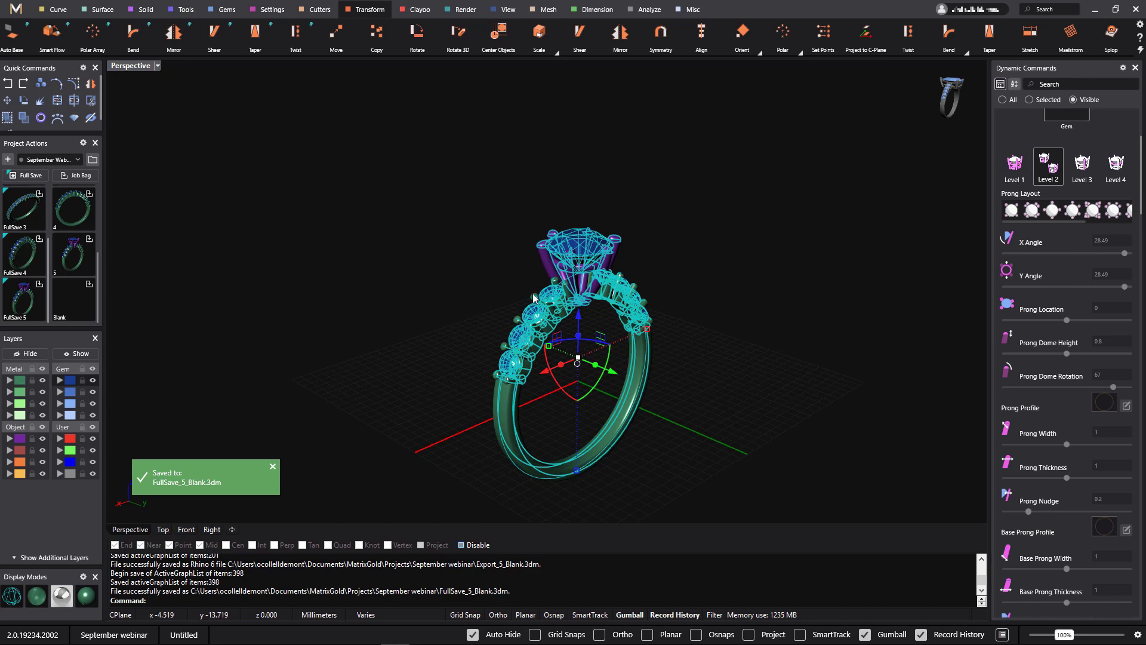
- Add a halo around the center gem and set its spacing from center to -0.5 mm
left_click(436, 230)
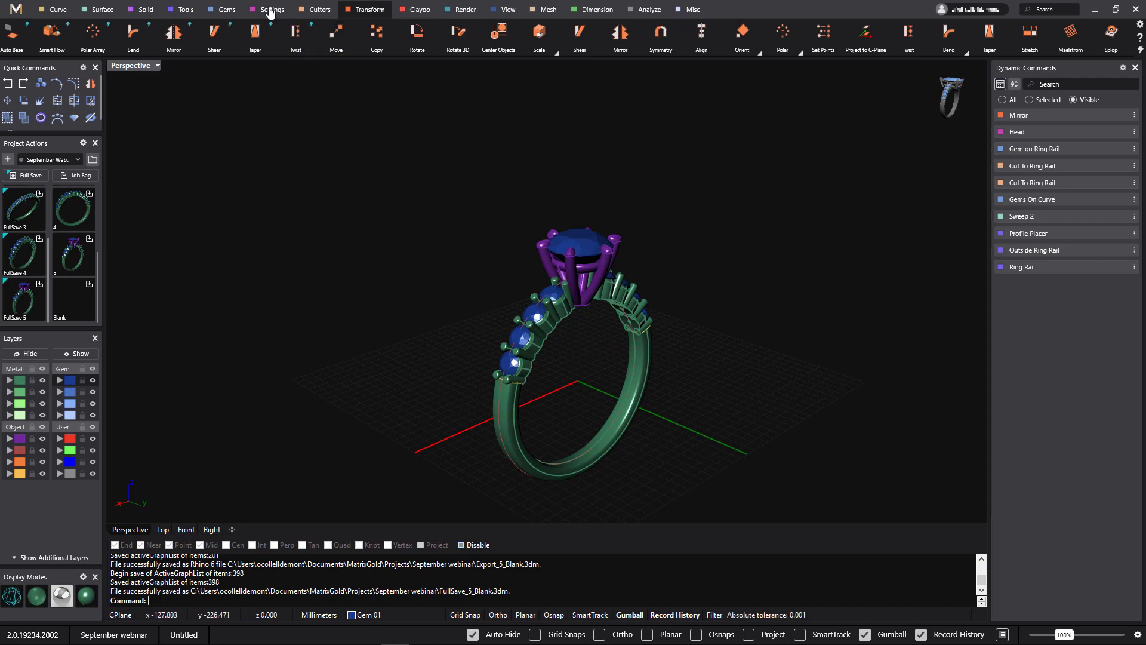
left_click(575, 232)
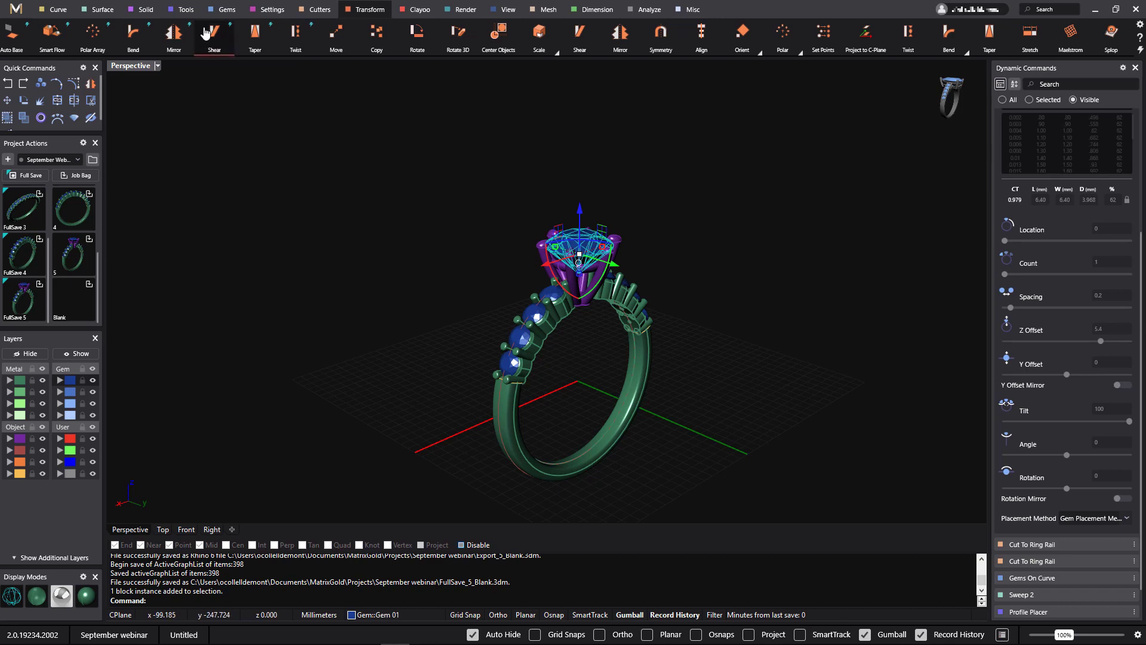
left_click(228, 10)
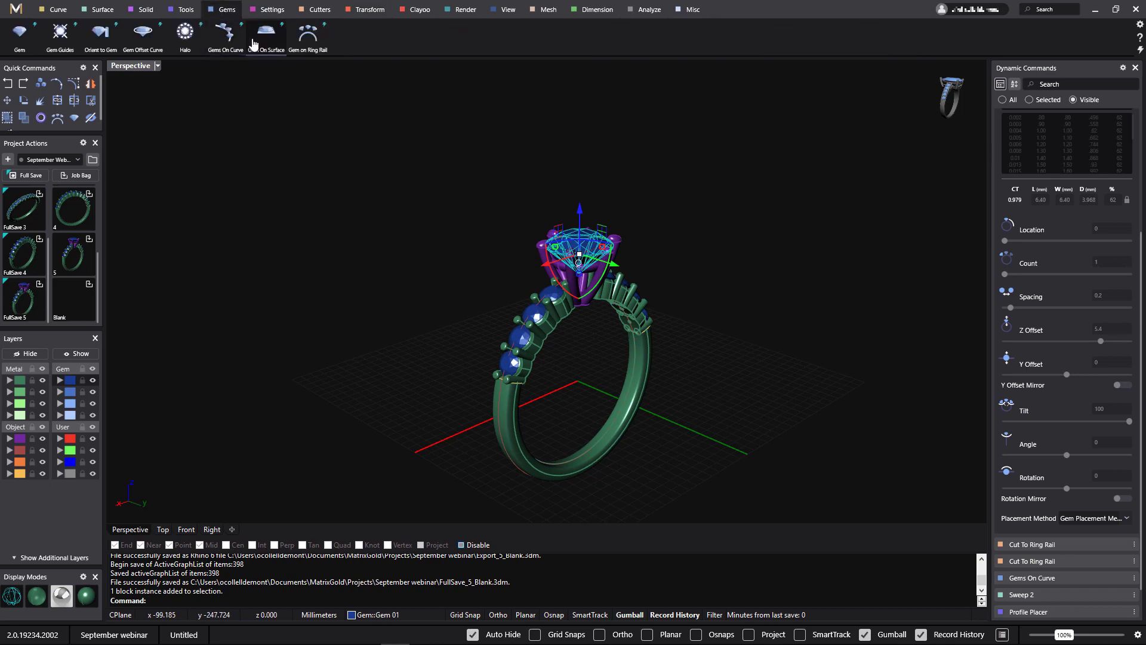
left_click(185, 33)
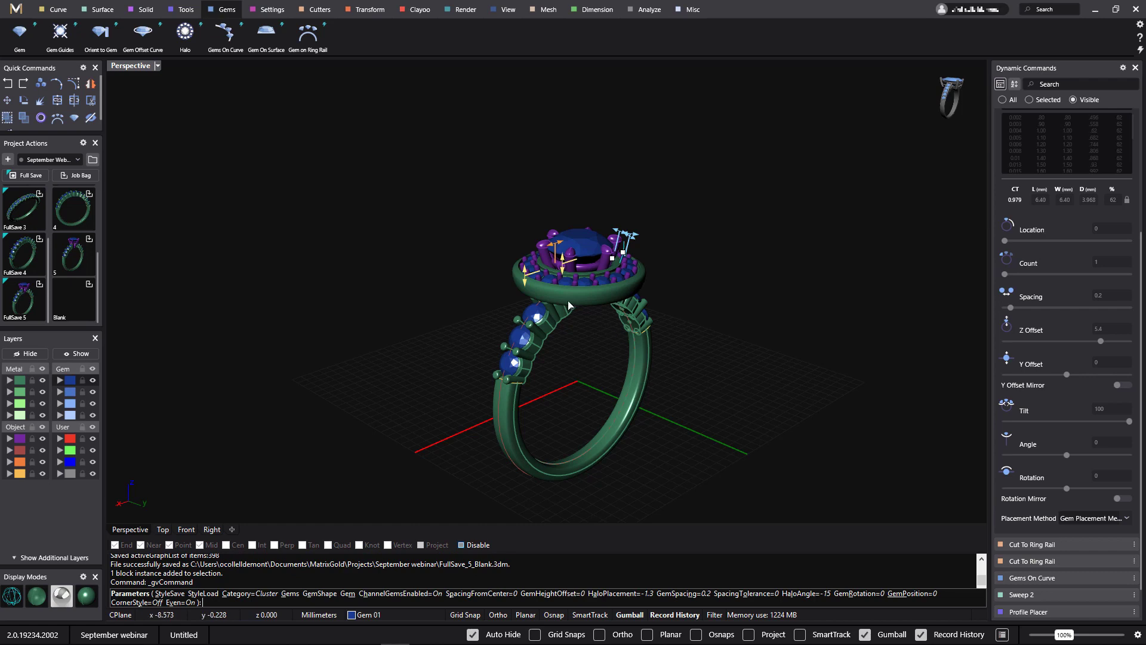
right_click_drag(549, 311, 558, 374)
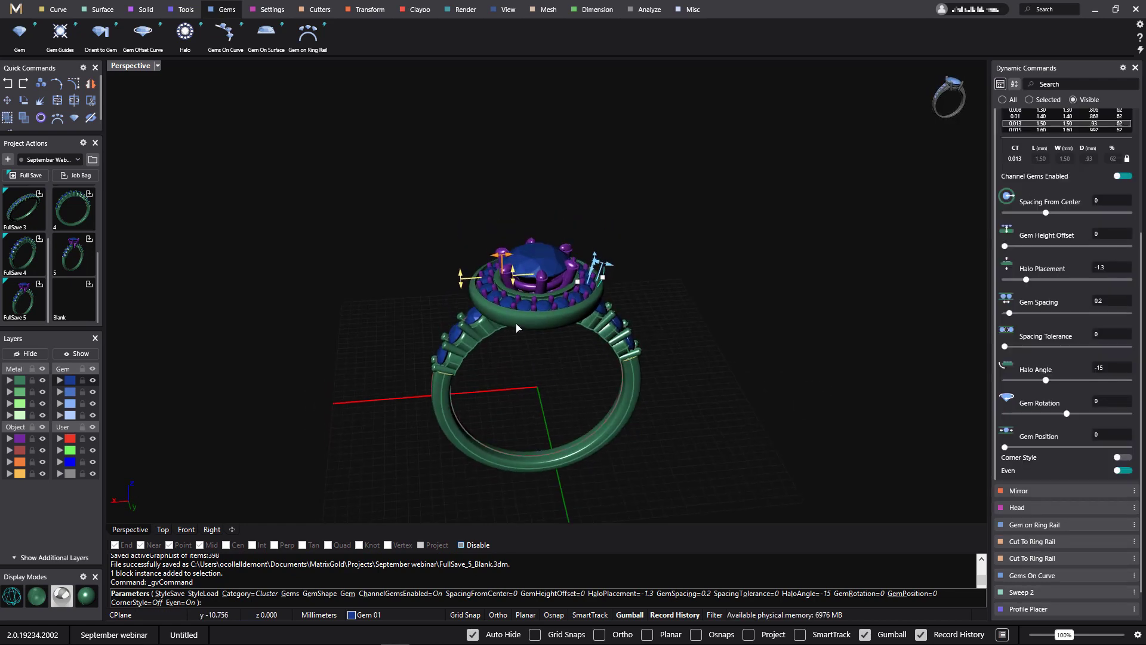
scroll(517, 328, "up", 3)
right_click_drag(517, 328, 550, 380)
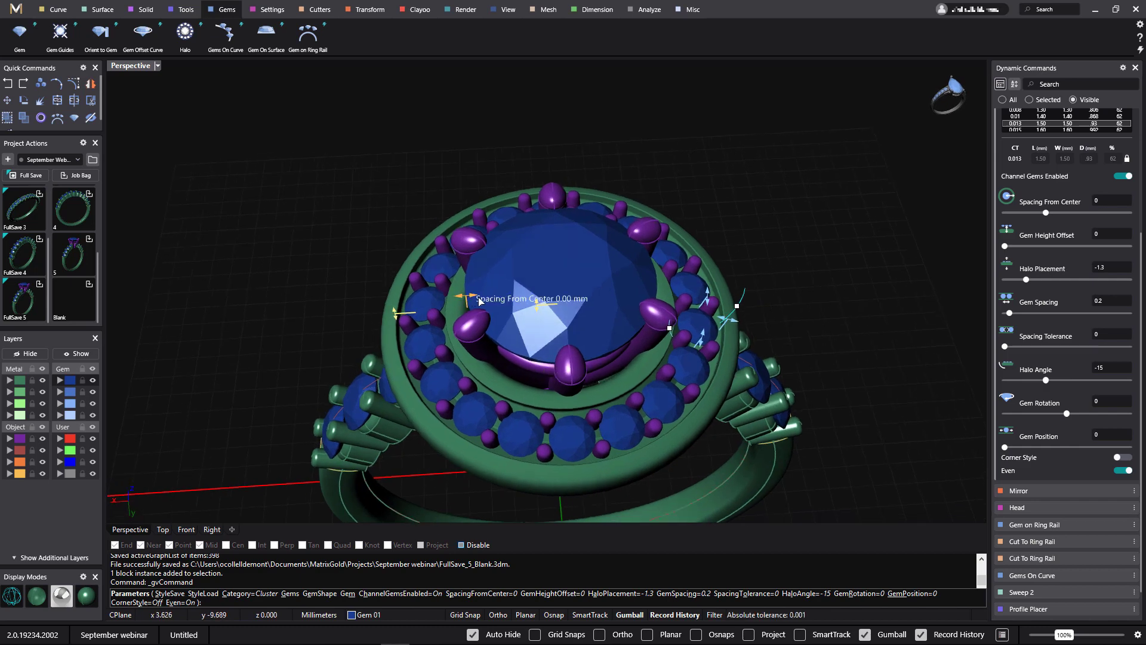
left_click_drag(479, 300, 483, 301)
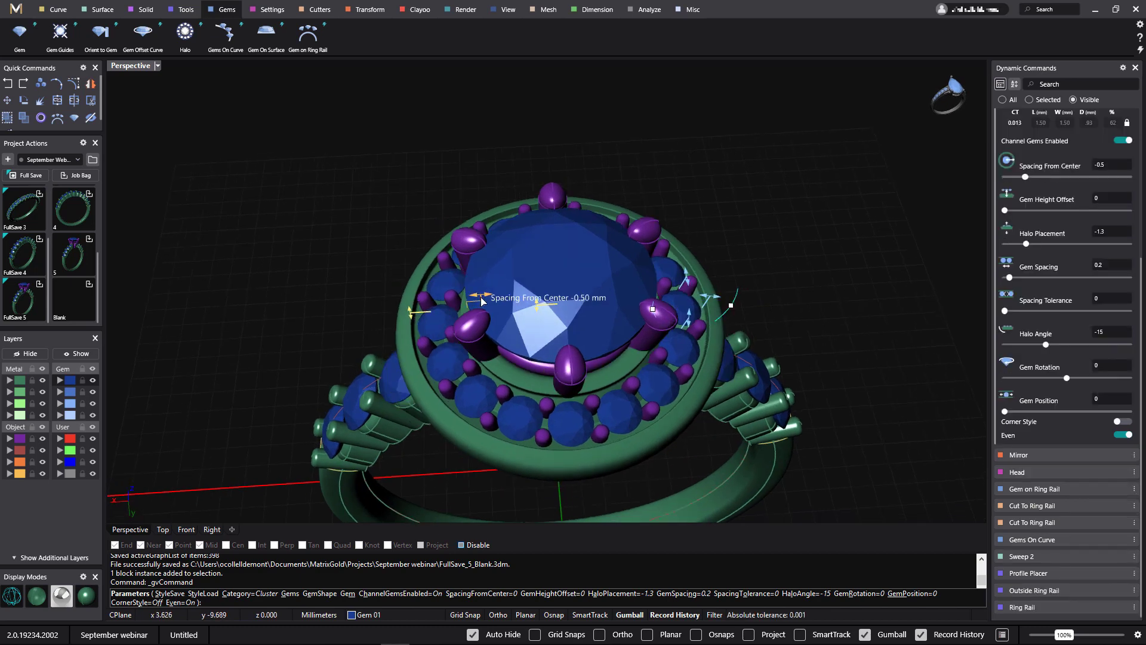
- Set the halo angle to -35 and the halo placement to -0.8
right_click_drag(488, 326, 481, 278)
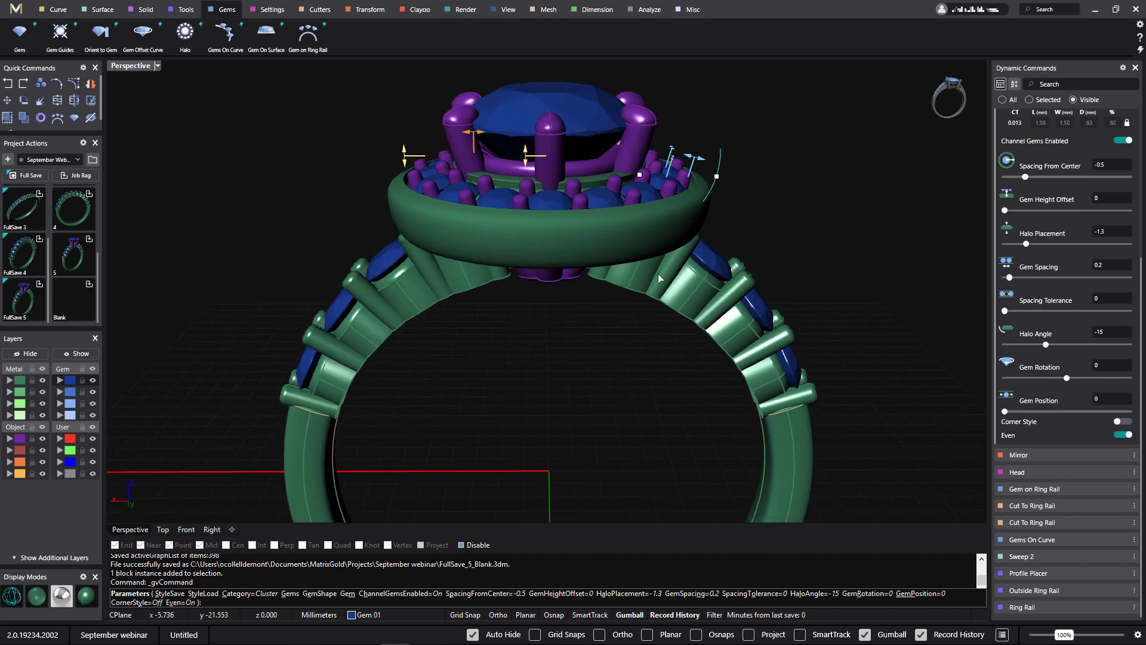
left_click_drag(720, 182, 680, 225)
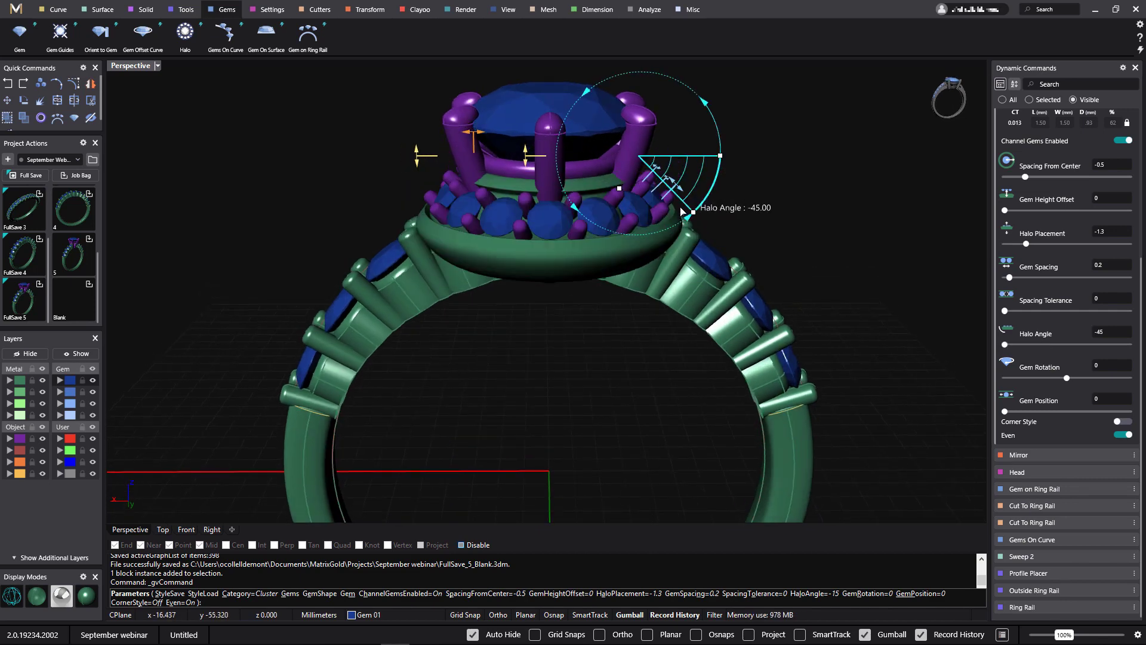
left_click_drag(680, 201, 696, 198)
right_click_drag(697, 199, 672, 232)
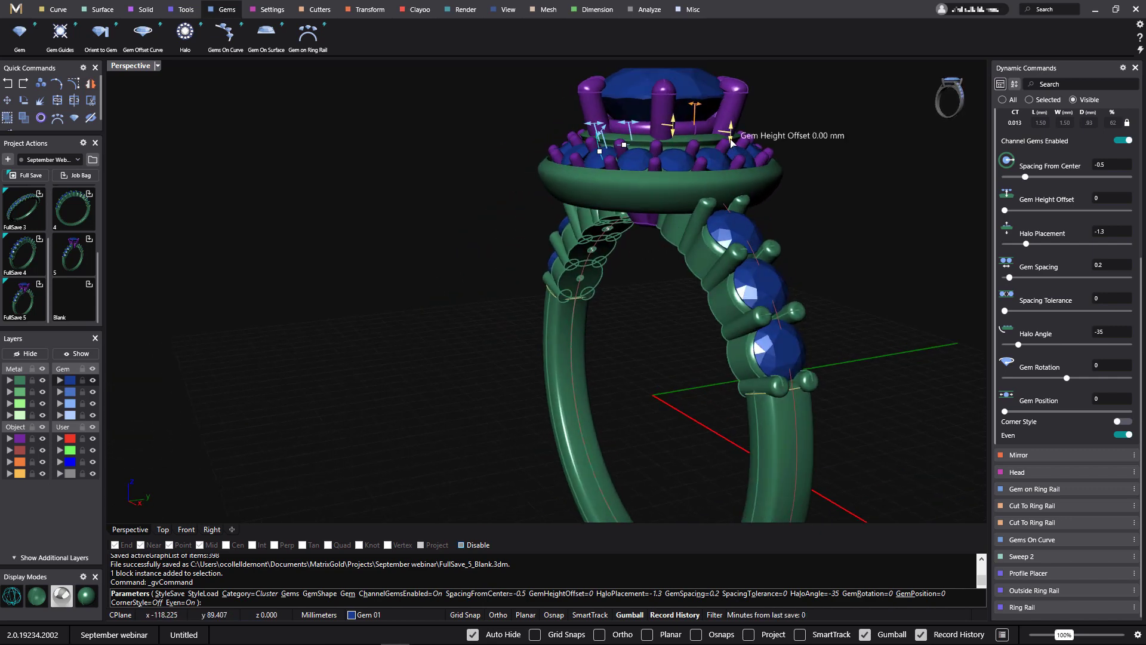
left_click_drag(731, 137, 671, 119)
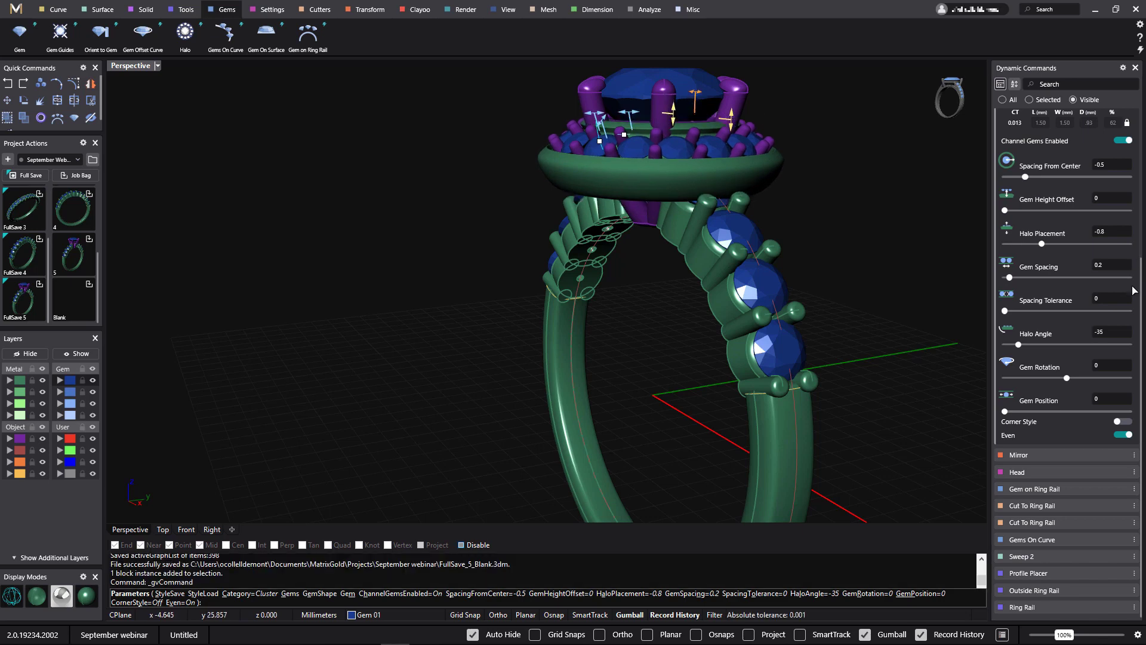
- Set the halo's metal height to 4.62 mm and apply the halo
left_click_drag(1139, 287, 1129, 134)
left_click(1067, 196)
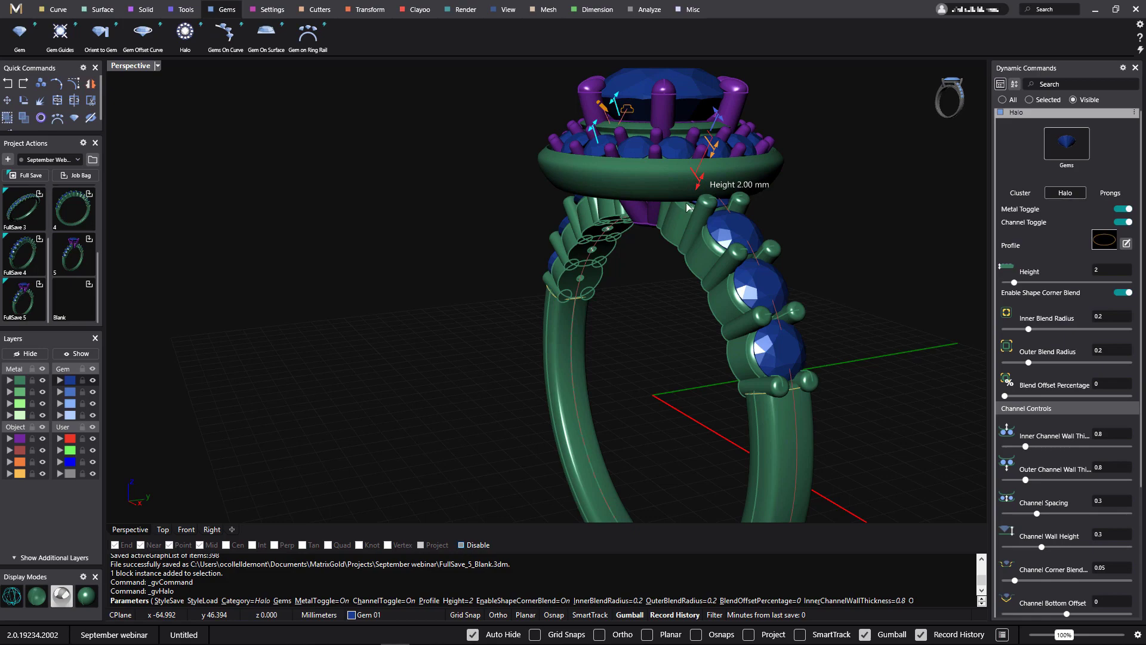
left_click_drag(687, 207, 680, 232)
right_click_drag(625, 310, 785, 300)
right_click(783, 307)
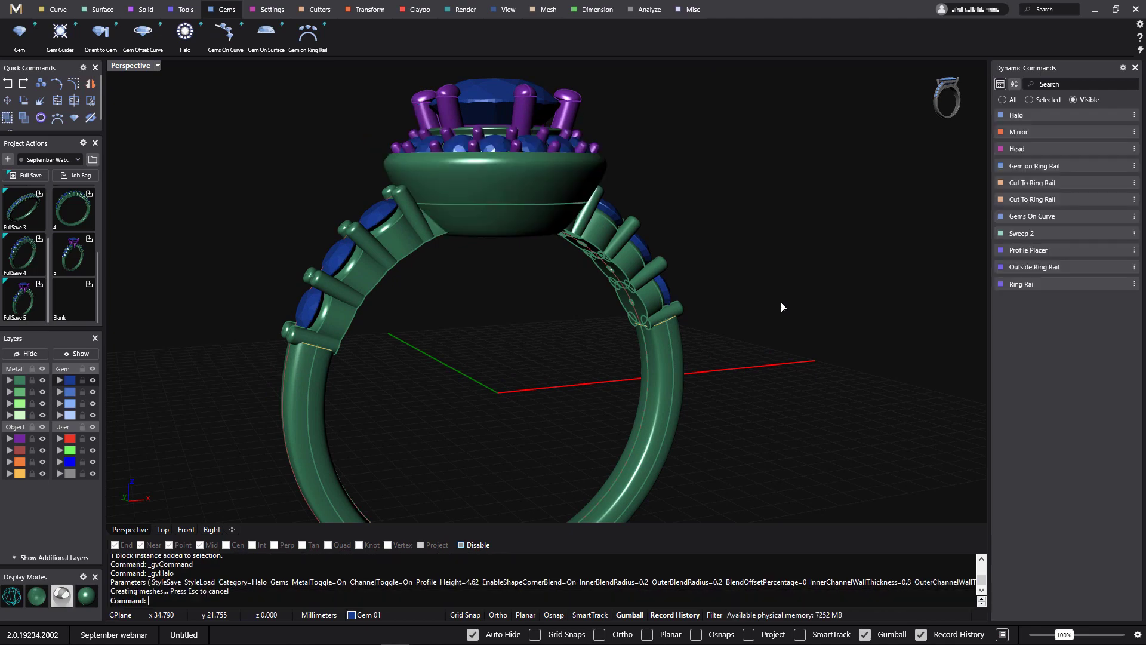
- Edit the side gems on the curve and set their end position to 0.93 to remove the gem nearest the halo
right_click_drag(789, 254, 624, 351)
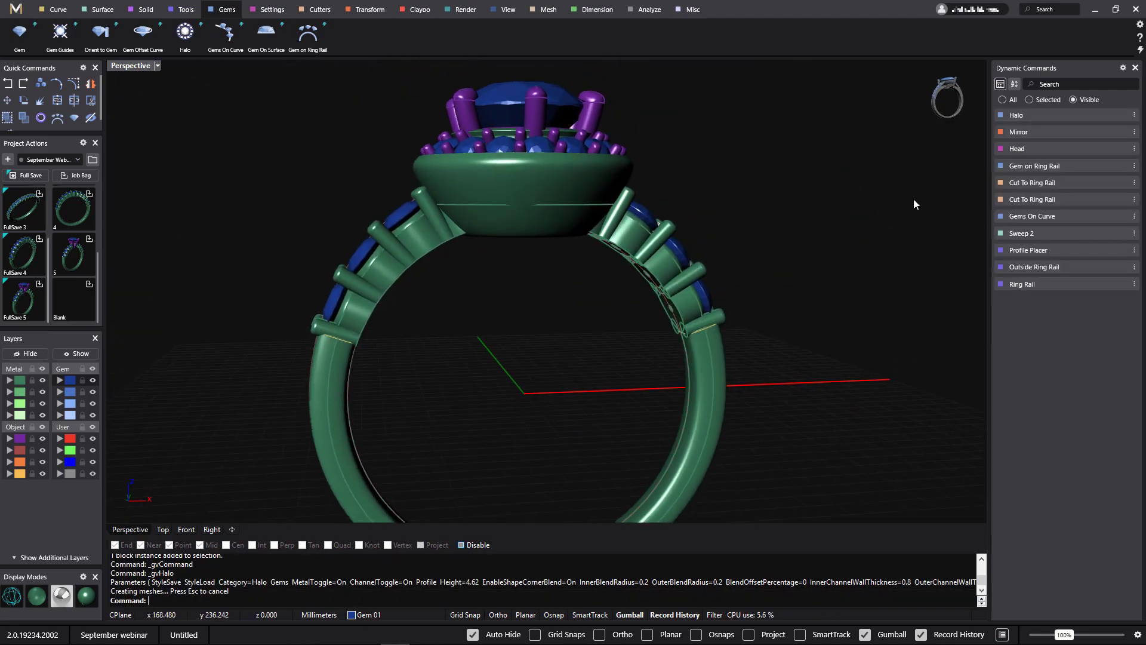
left_click(1108, 215)
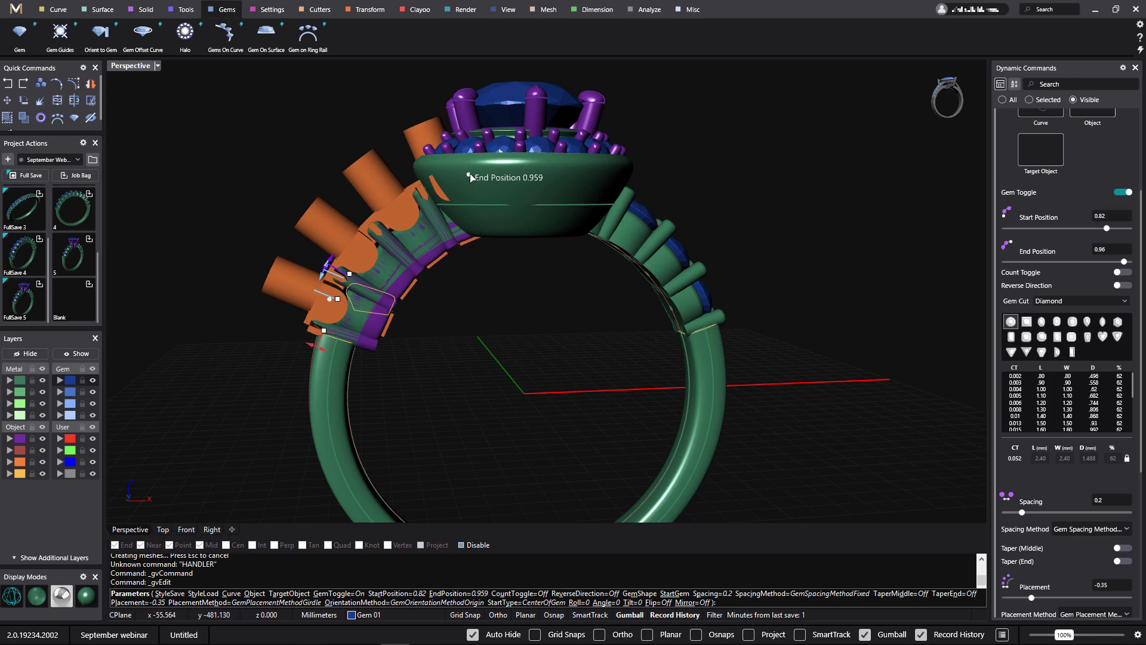
left_click_drag(471, 178, 430, 189)
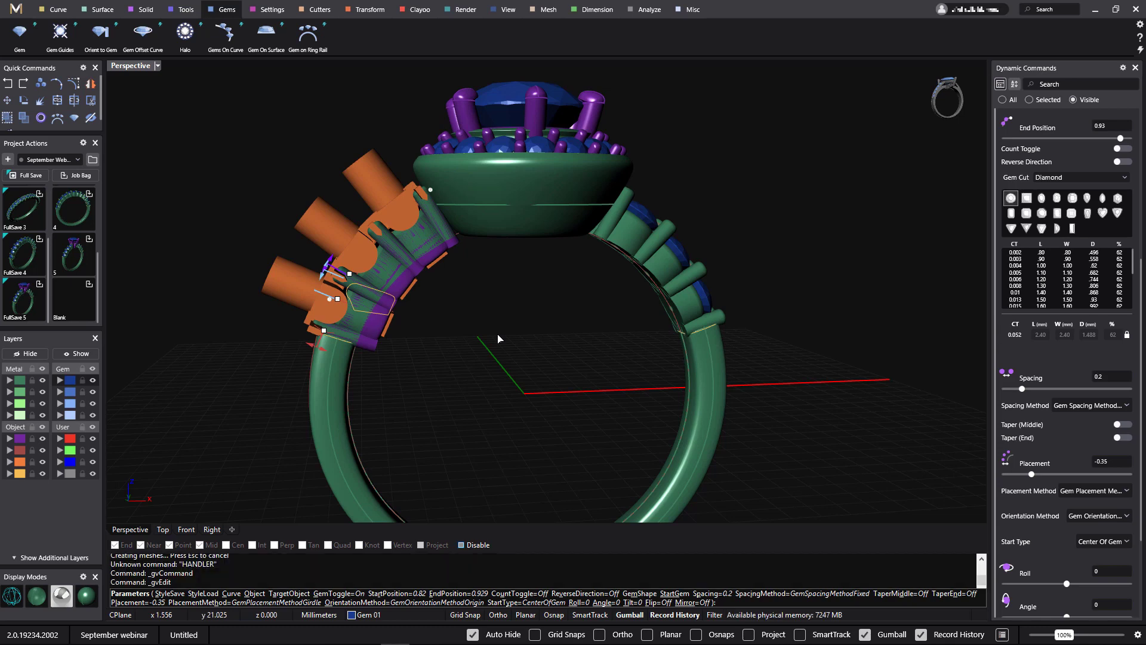
key("Return")
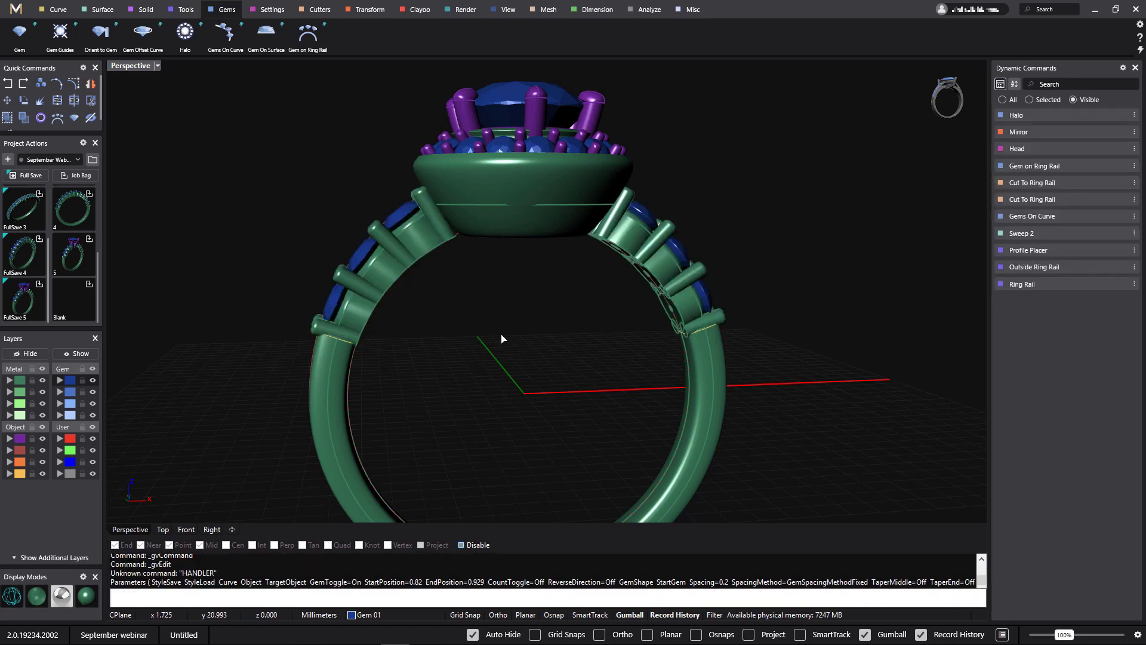
- Edit the center head and shorten its Level 1 overall height to 2.5 mm
right_click_drag(500, 334, 531, 165)
mouse_move(550, 329)
right_mouse_down()
mouse_move(549, 409)
mouse_move(574, 356)
right_mouse_up()
left_click(593, 181)
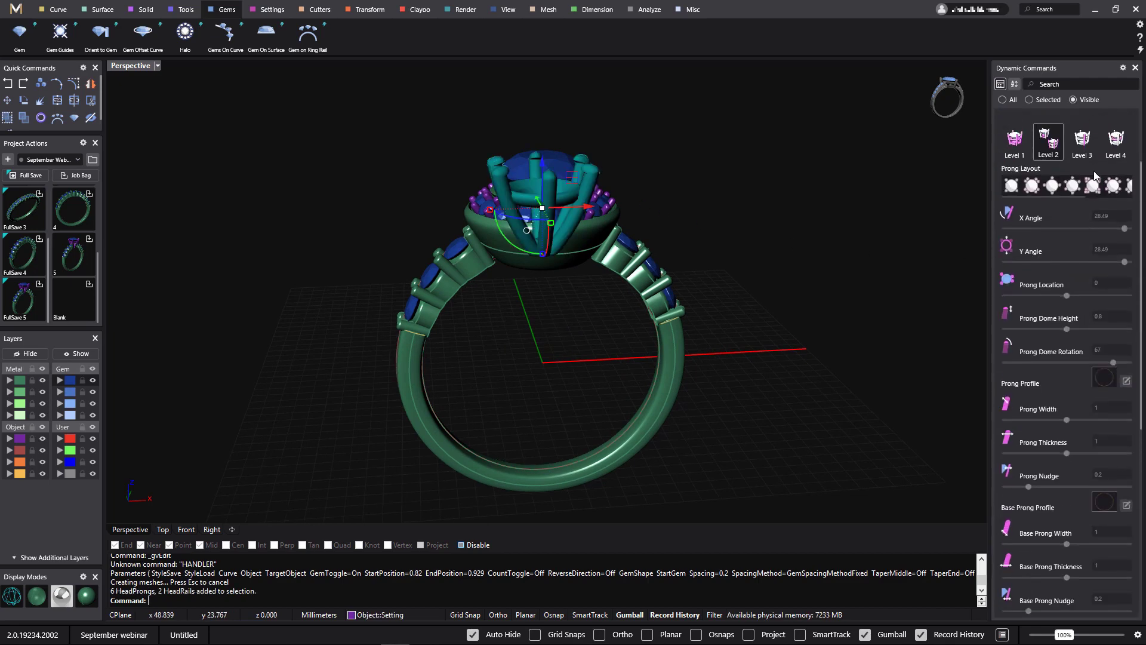
scroll(1087, 199, "up", 2)
left_click(1111, 147)
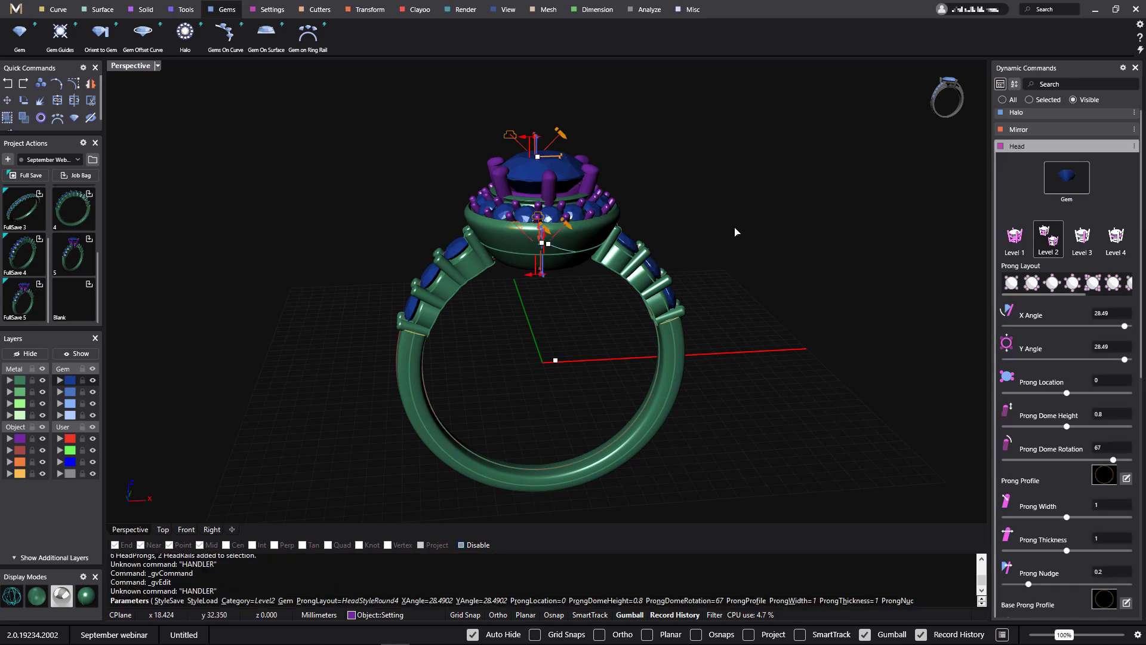
right_click_drag(736, 232, 767, 239)
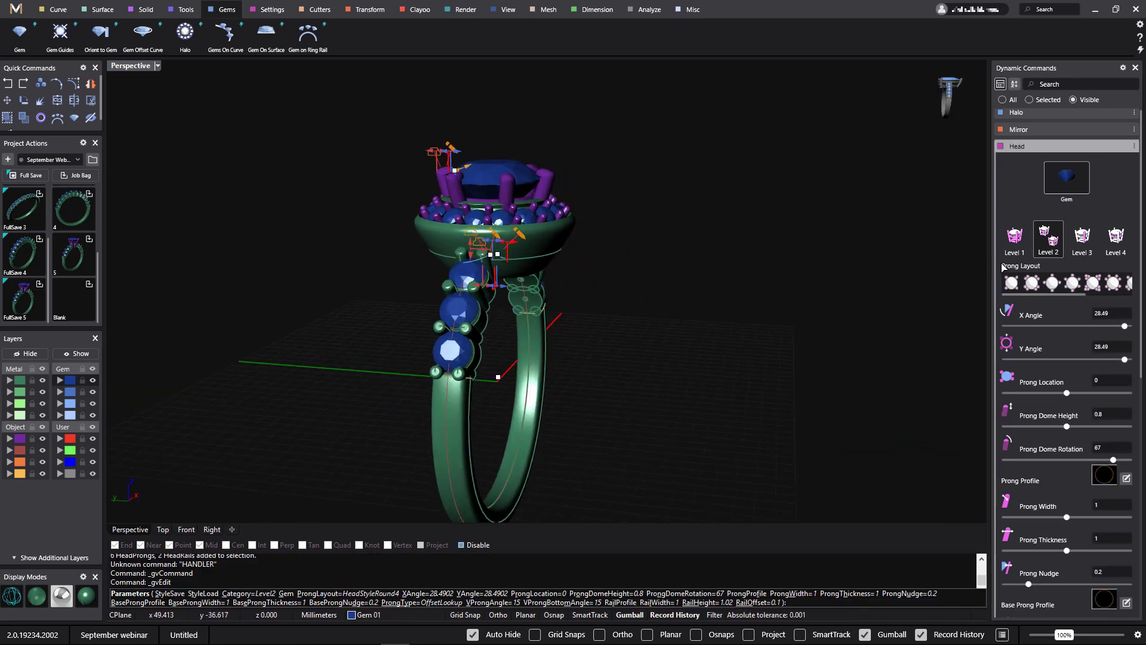
left_click(1022, 241)
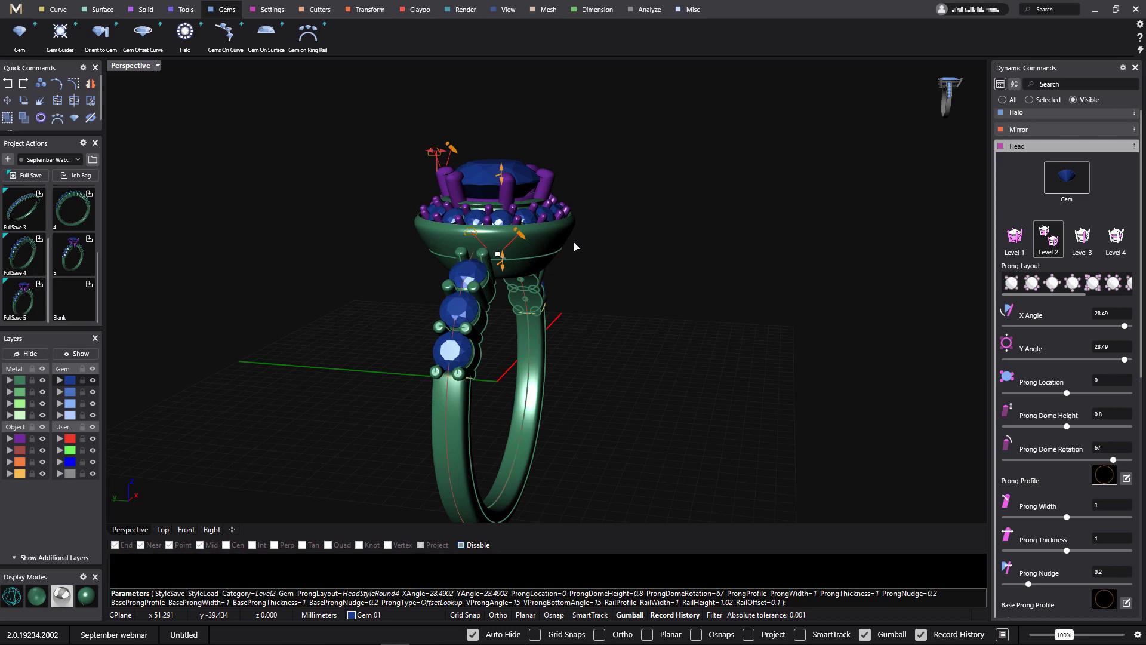
right_click_drag(523, 250, 546, 240)
mouse_move(565, 275)
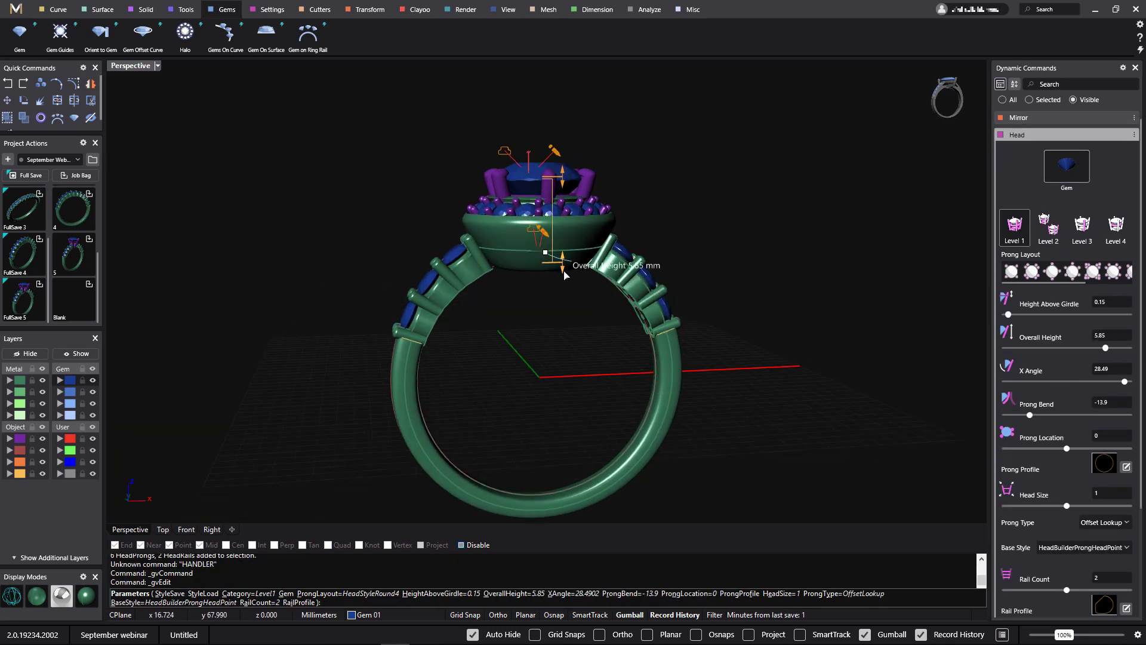
left_click_drag(567, 239, 561, 219)
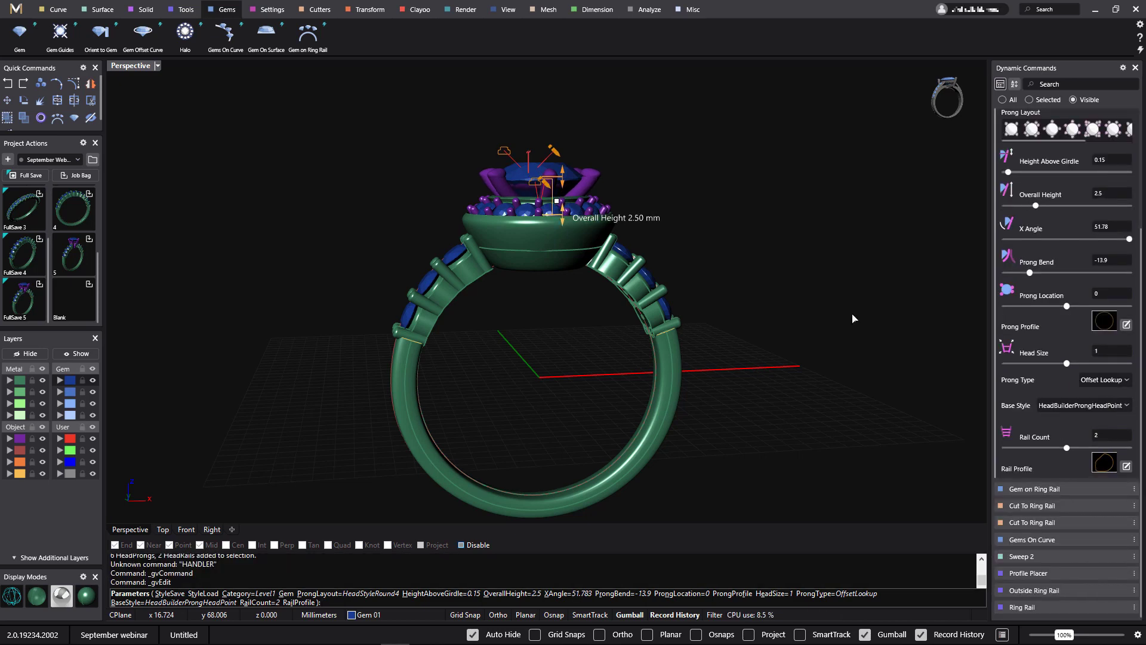
- Change the head's base style to HeadBuilderProngHead and apply the edit
left_click(1093, 405)
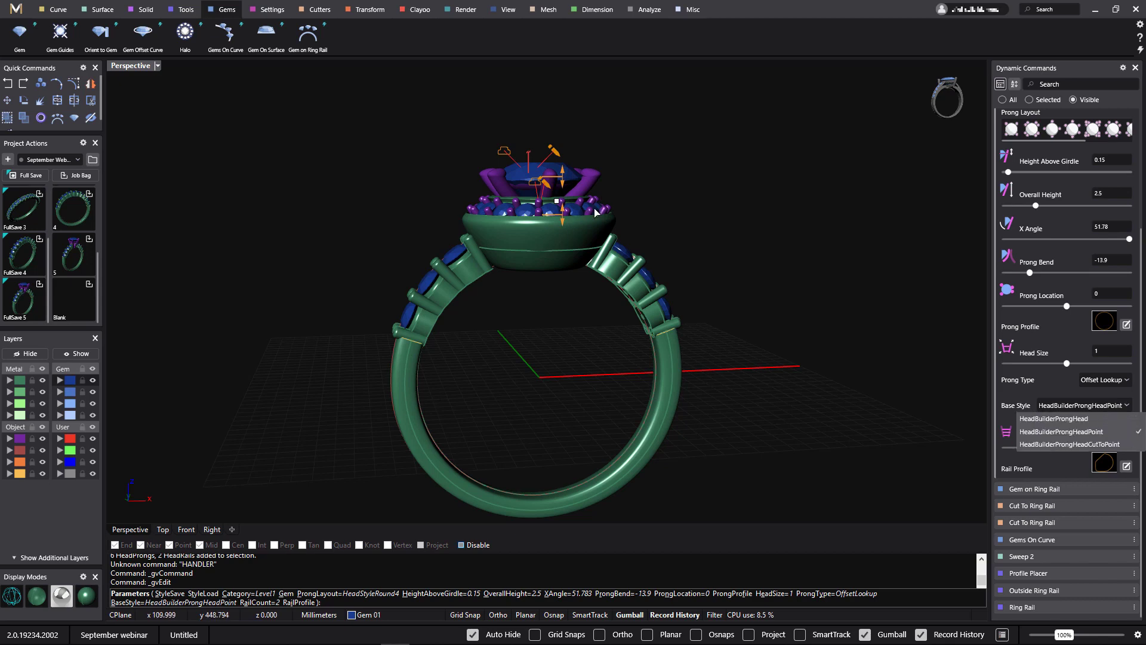
left_click(1103, 420)
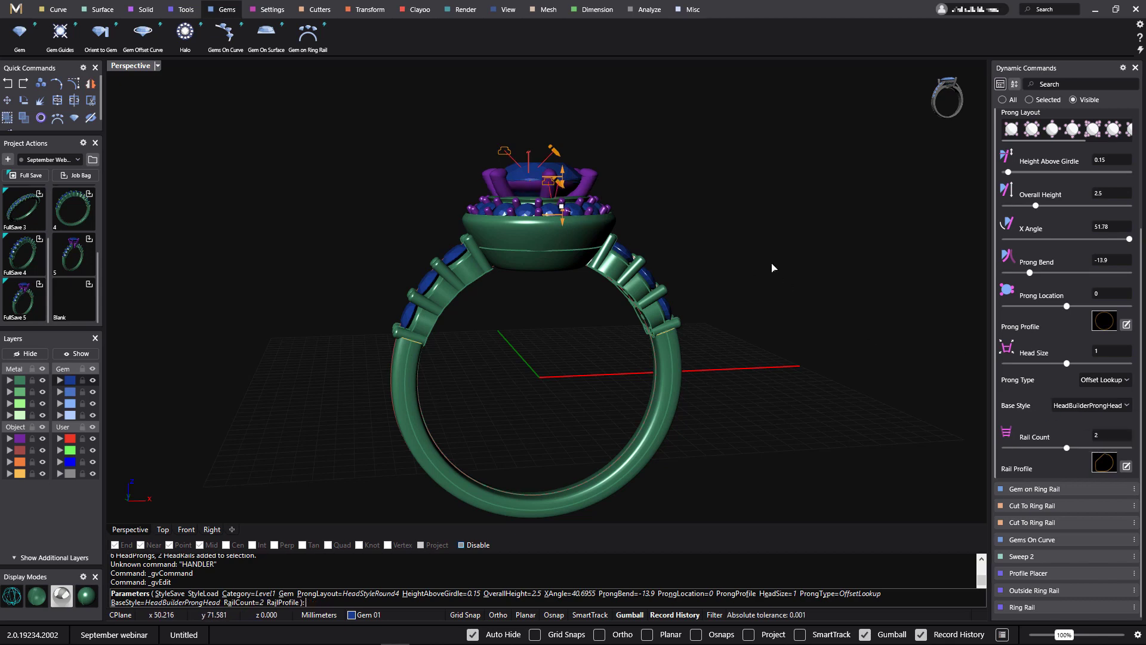
right_click_drag(730, 319, 639, 227)
right_click(741, 249)
- Extract a horizontal isocurve from the halo's outer surface at U 0.96 and V 0.52 with angle 0
right_click_drag(516, 244, 531, 120)
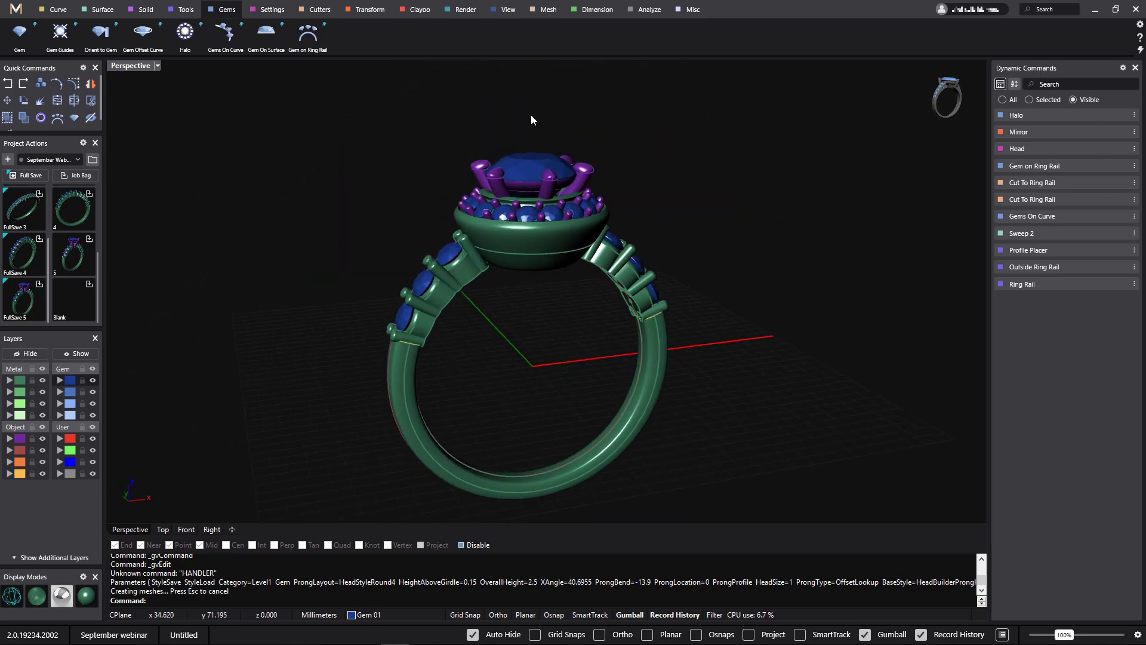
left_click(62, 10)
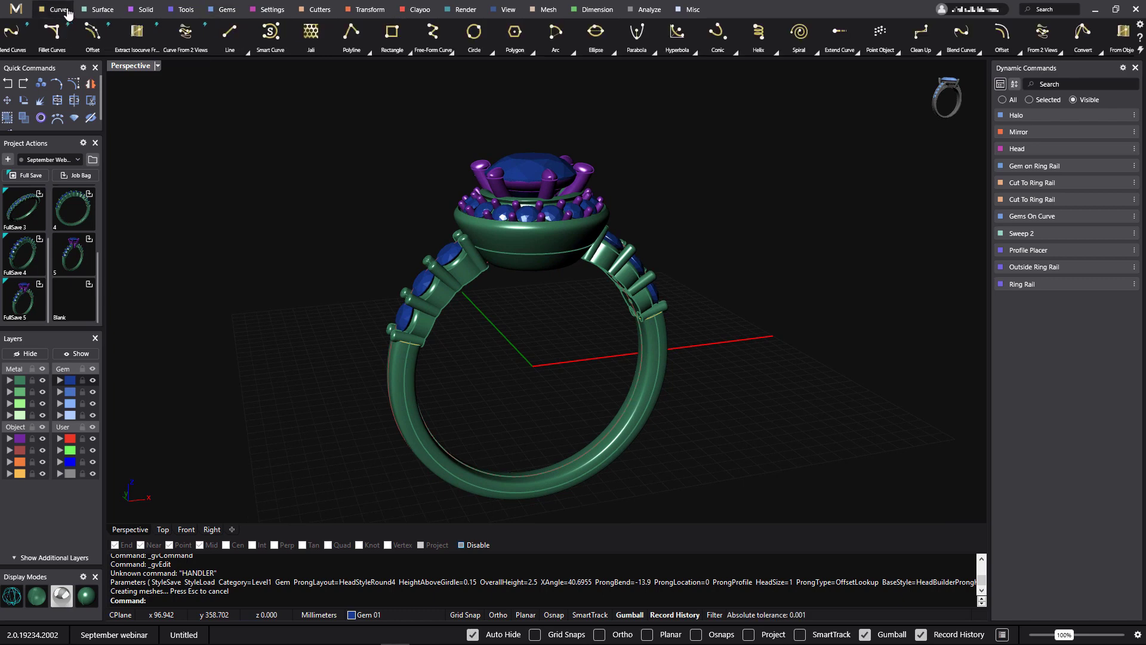
left_click(137, 33)
left_click(524, 253)
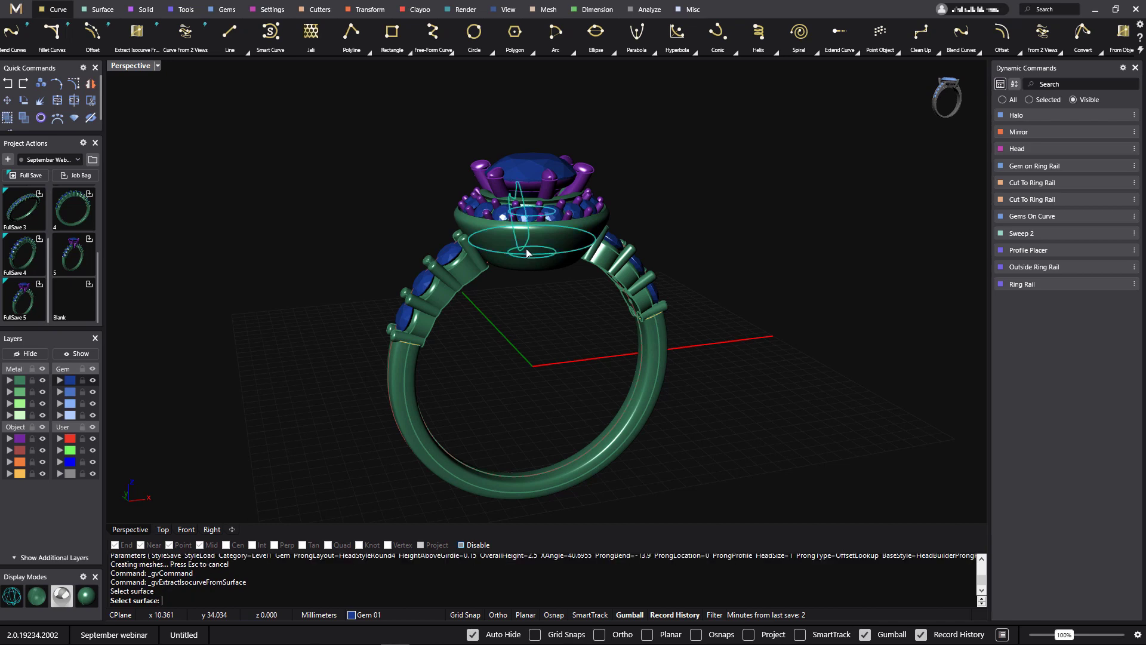
mouse_move(551, 318)
right_mouse_down()
mouse_move(555, 282)
mouse_move(554, 296)
right_mouse_up()
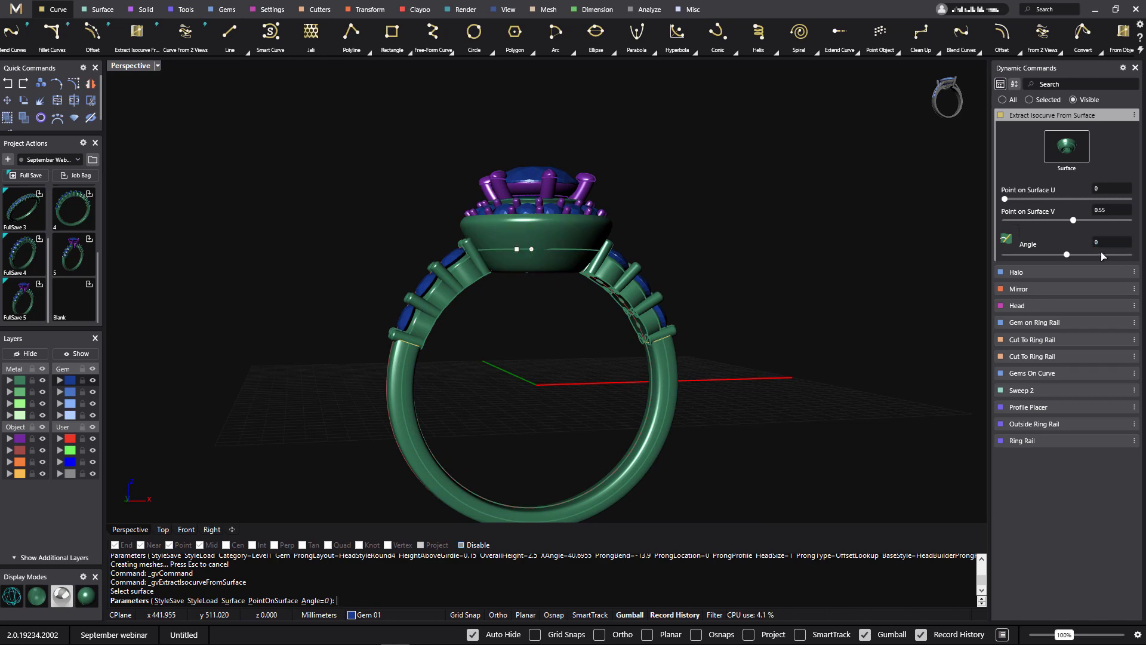
right_click_drag(604, 306, 545, 340)
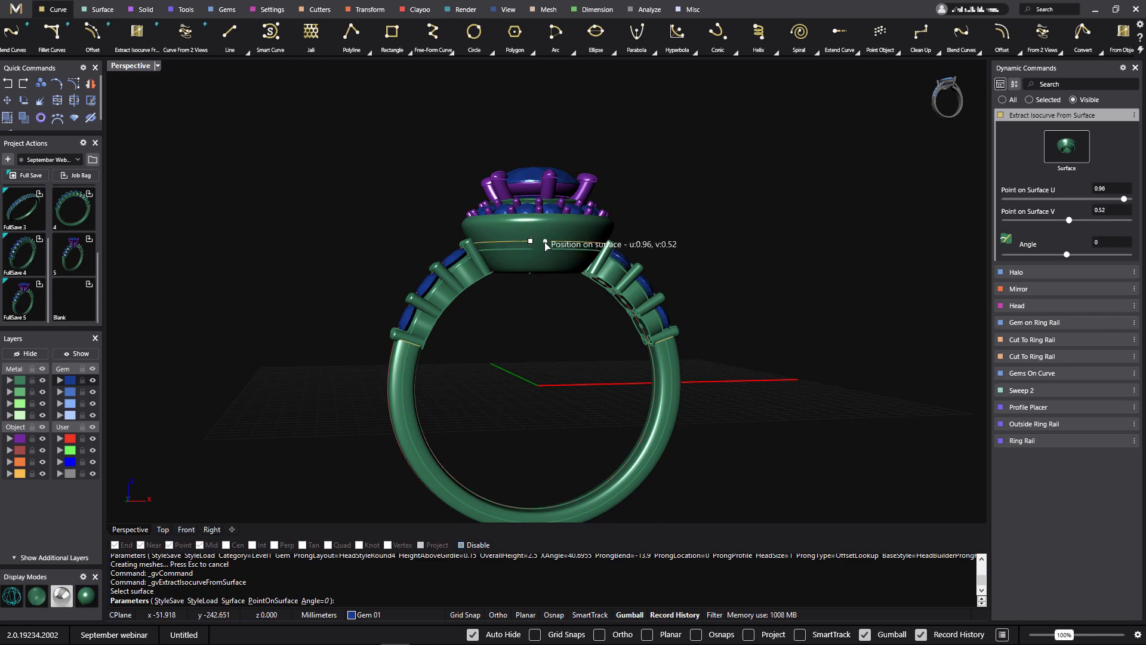
right_click_drag(543, 262, 535, 306)
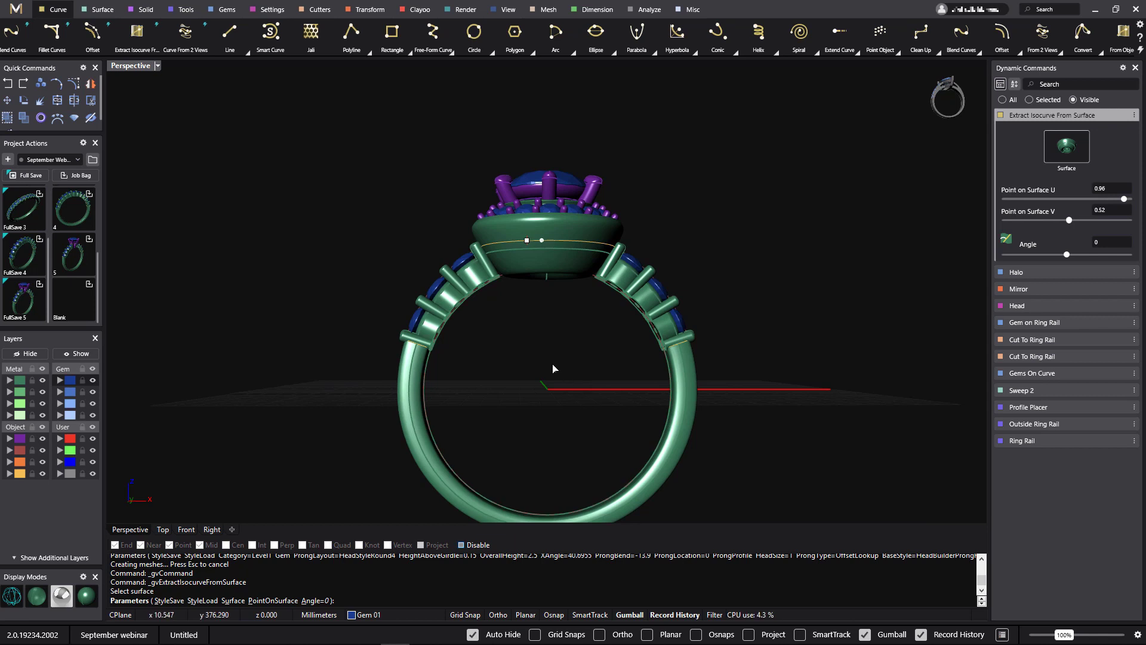
right_click(568, 379)
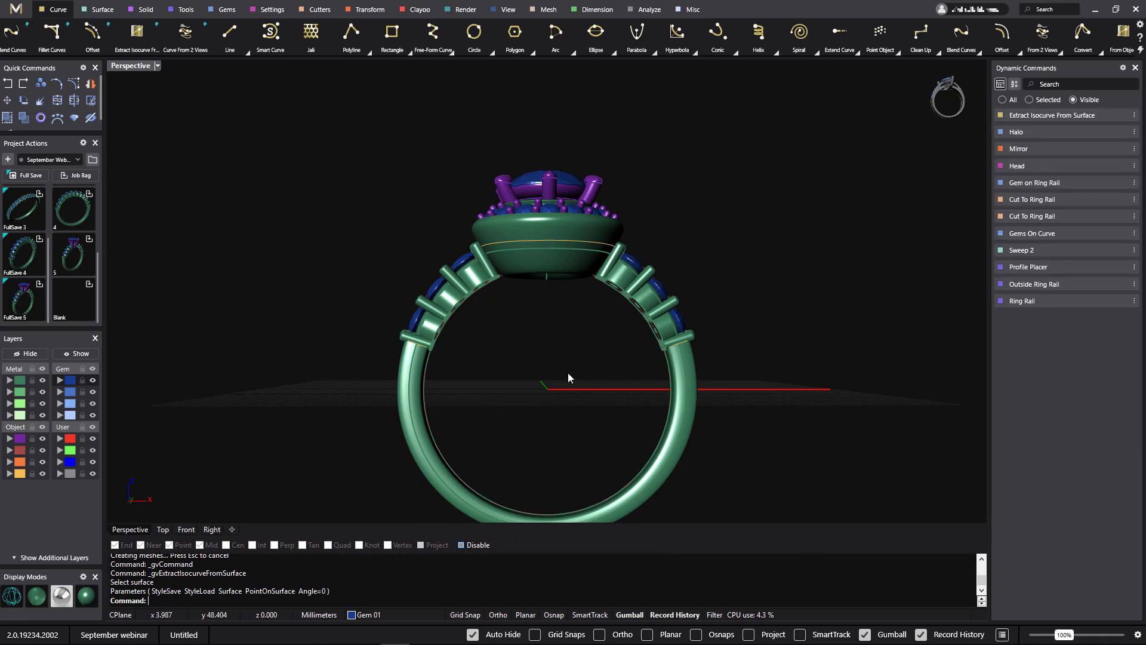
- Place gems along the isocurve extracted from the halo with the Gems On Curve command
left_click(568, 241)
left_click(627, 284)
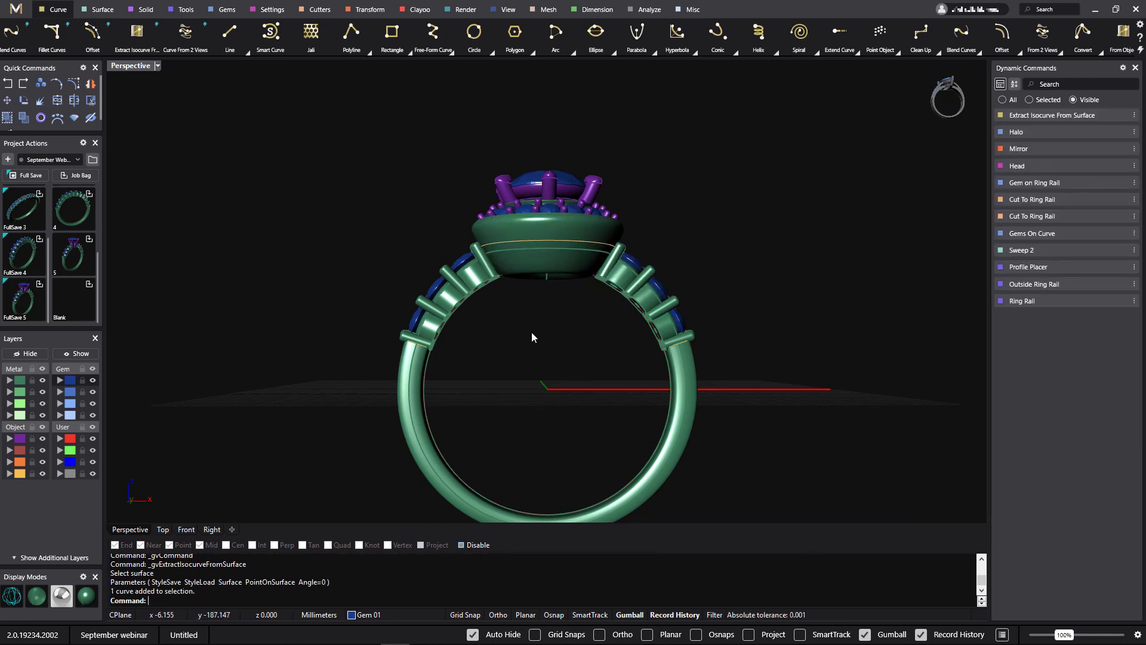
right_click_drag(532, 338, 557, 335)
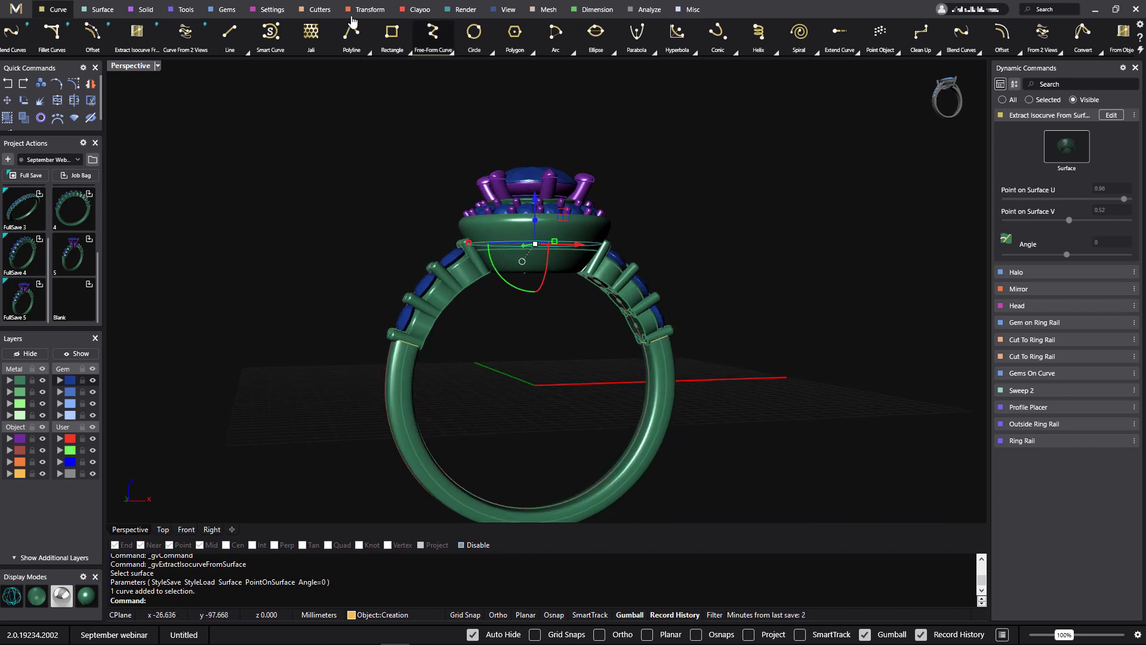
left_click(224, 9)
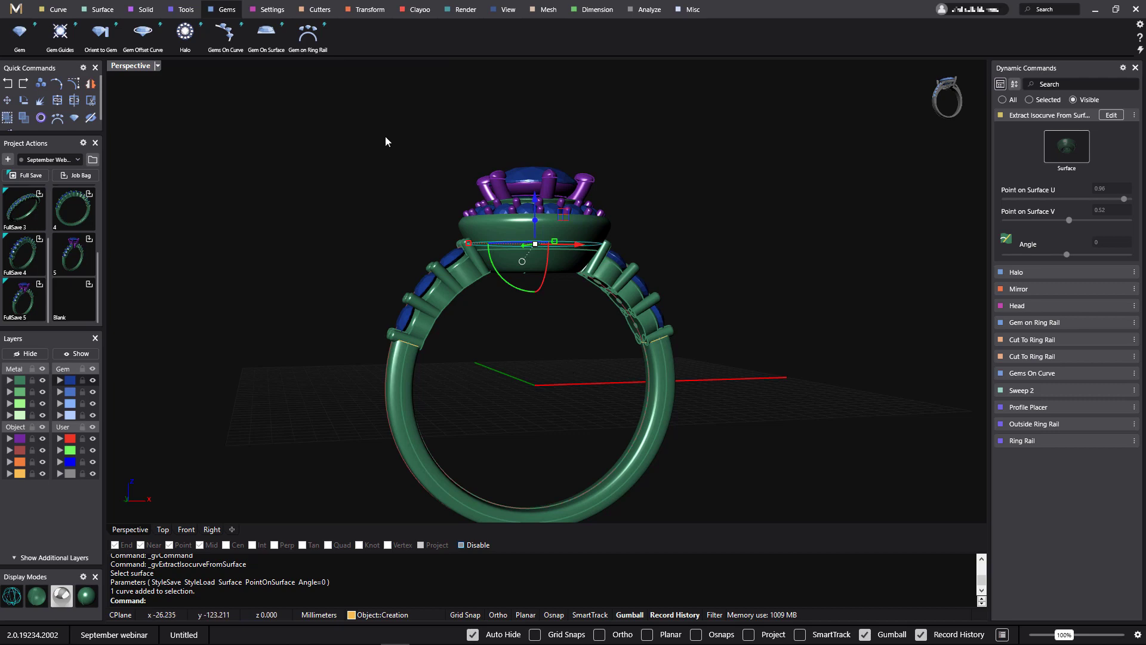
left_click(233, 39)
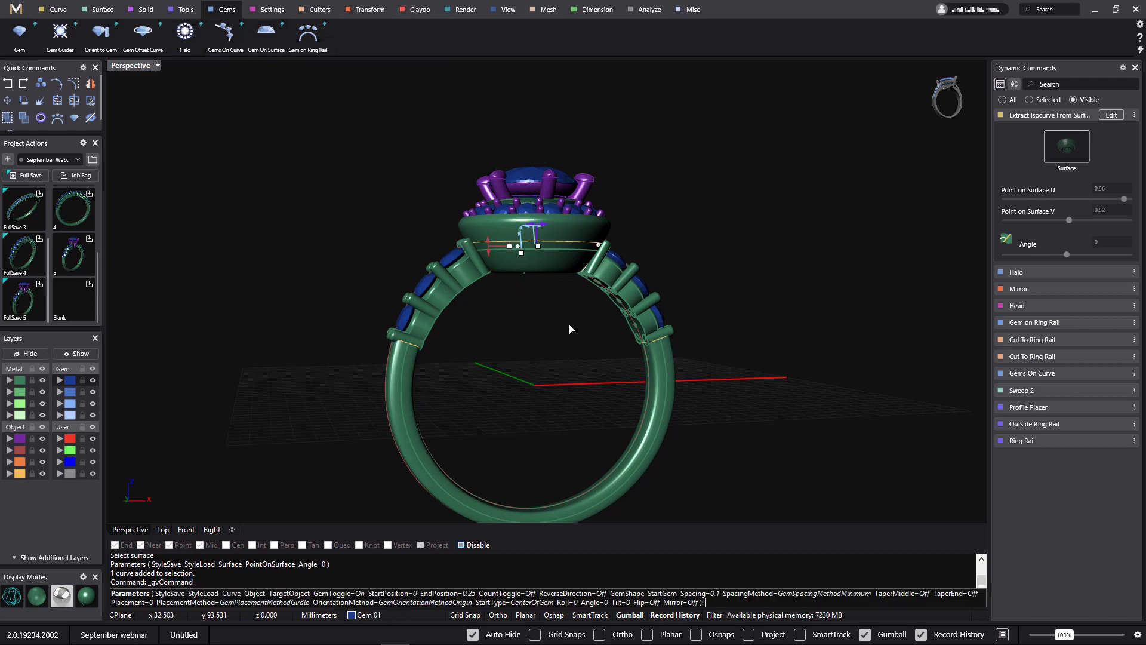
right_click_drag(599, 356, 924, 314)
scroll(619, 286, "up", 4)
scroll(619, 286, "up", 8)
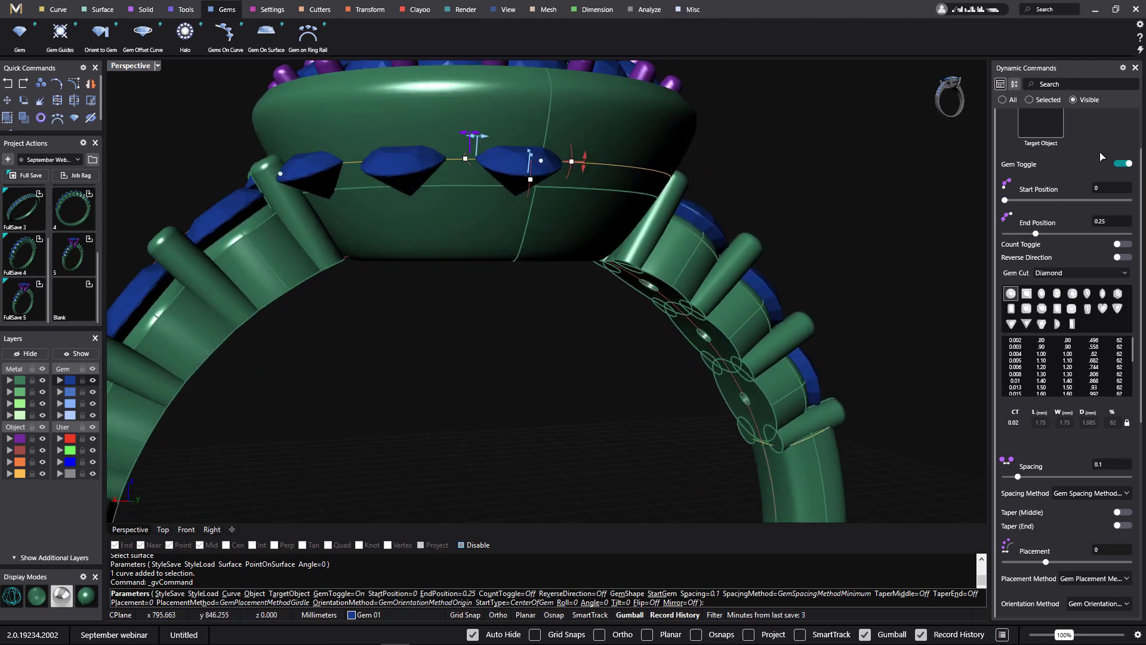
scroll(1102, 156, "up", 1)
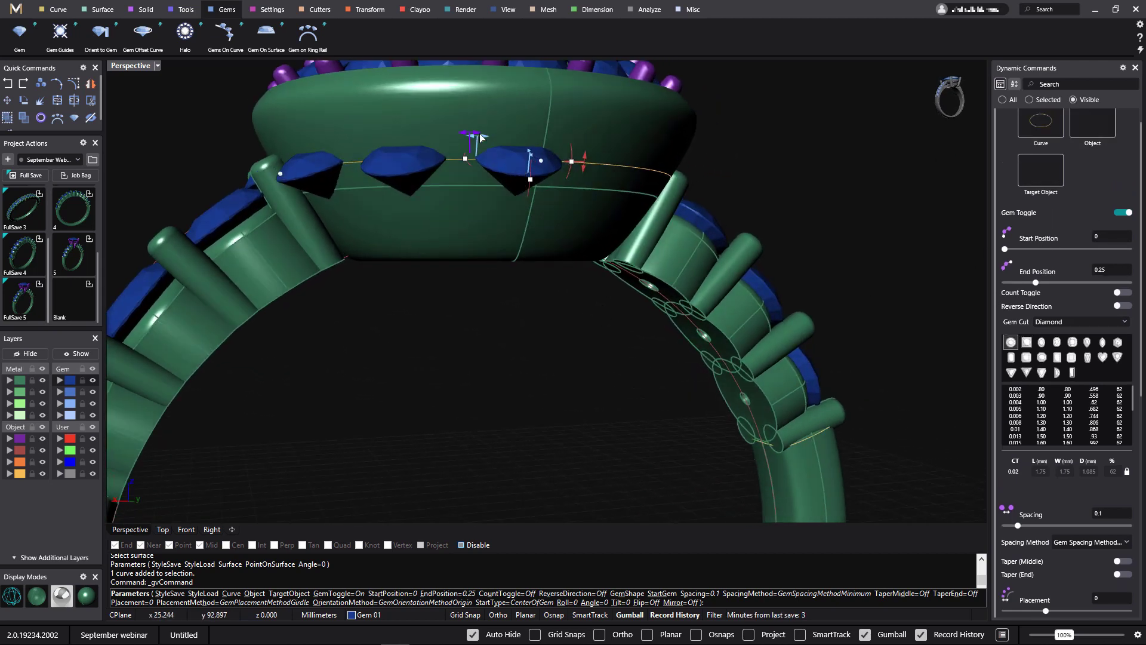
- Assign the halo as the target object so the gems on the curve orient to its outer surface
left_click_drag(482, 137, 573, 162)
left_click(1025, 191)
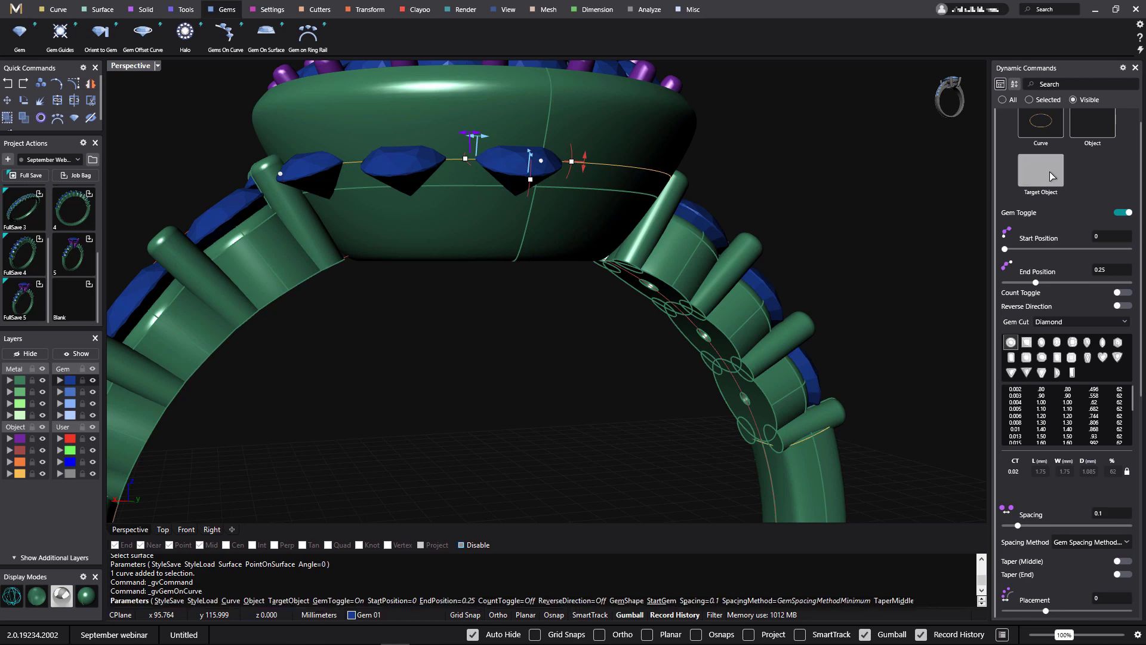
left_click(574, 247)
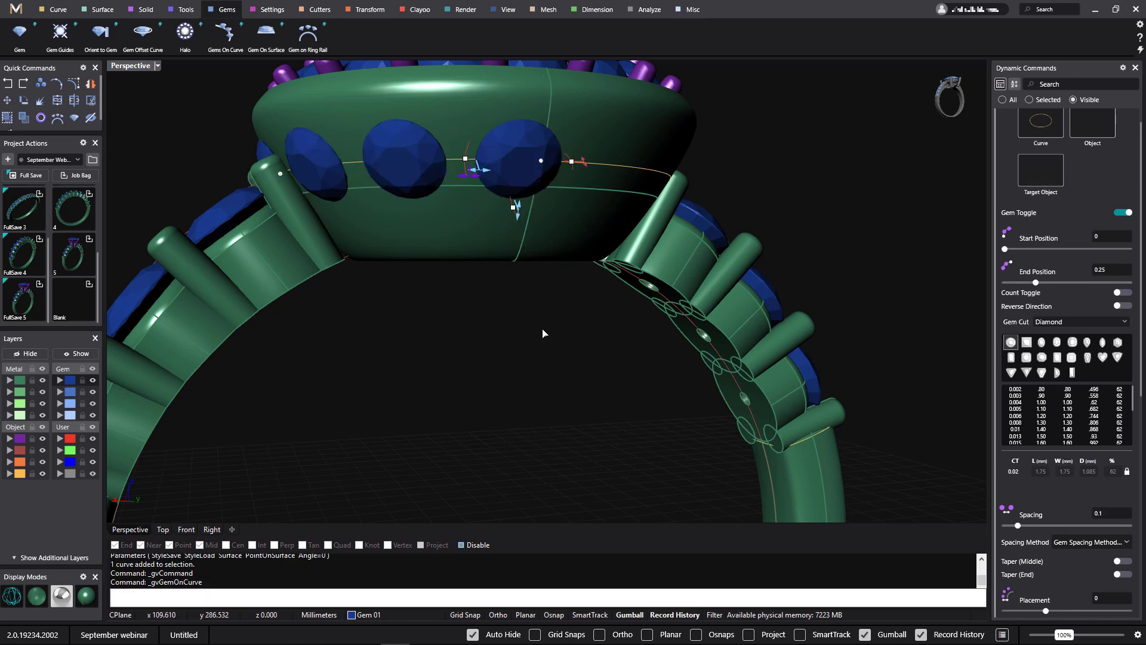
right_click_drag(524, 327, 483, 334)
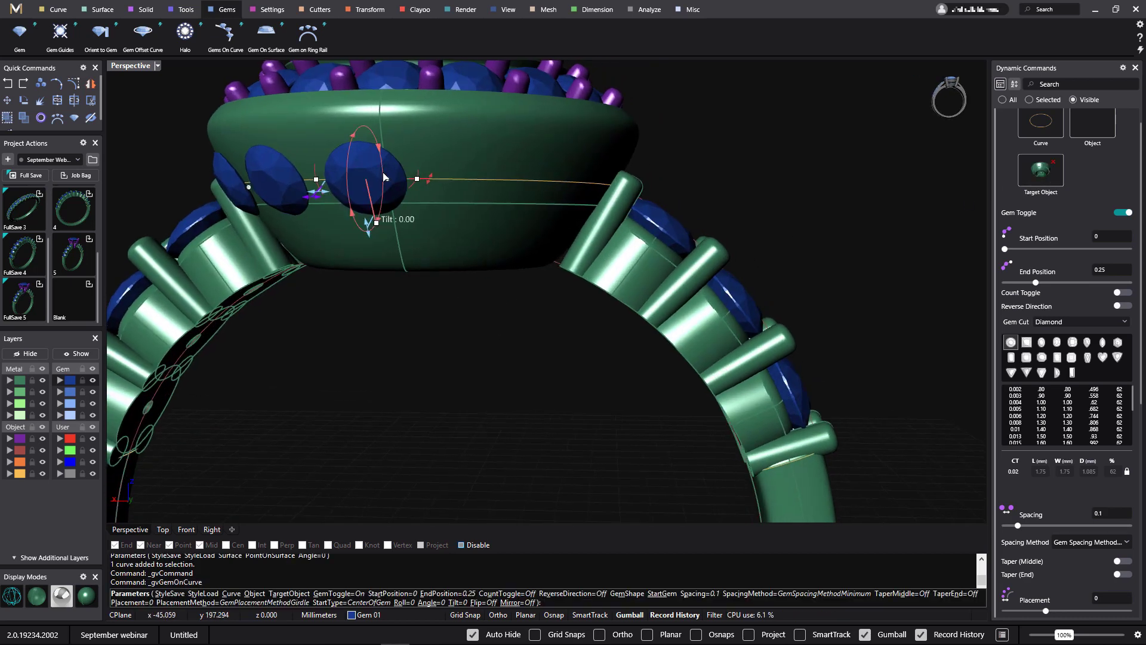
- Spread the gems across the halo's side between the shanks with start position 0.823 and end position 0.186
left_click_drag(389, 183, 588, 188)
right_click_drag(441, 264, 484, 231)
left_click_drag(458, 208, 547, 207)
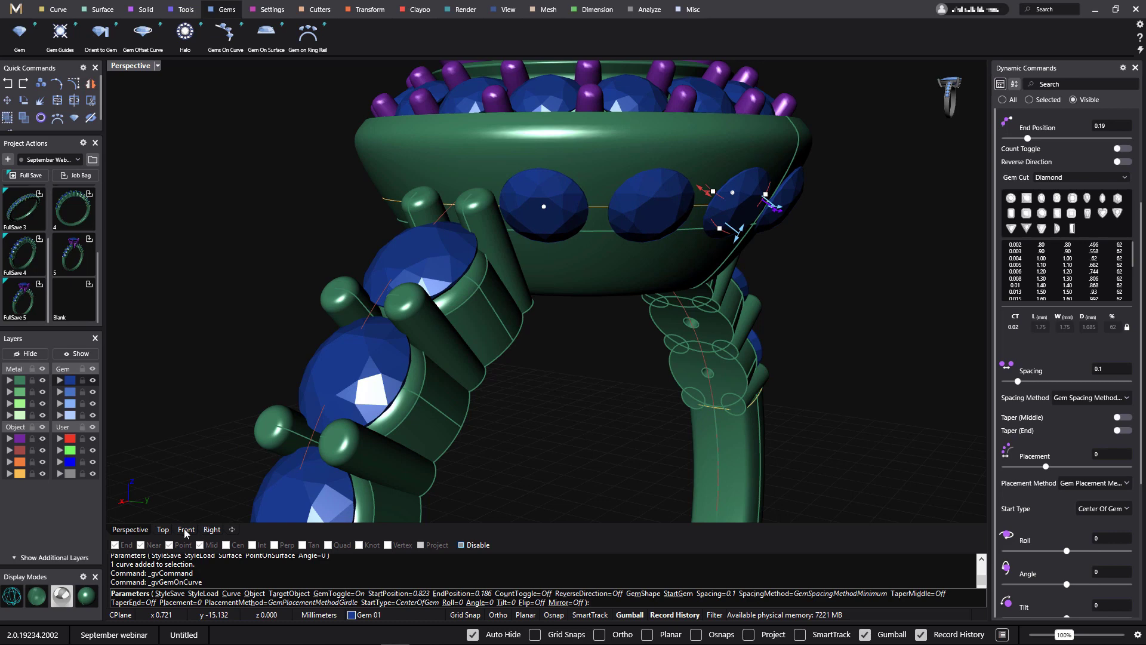
left_click(186, 529)
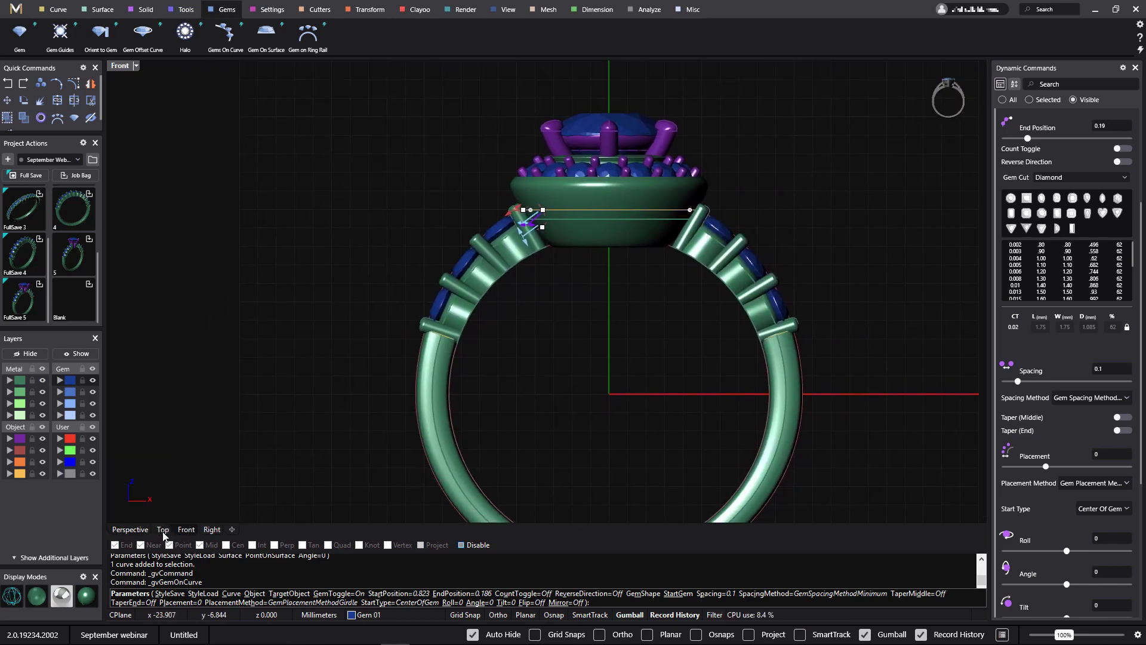
- Set the gems' spacing method to Gem Spacing Method Fixed with a spacing of 0.2
left_click(131, 529)
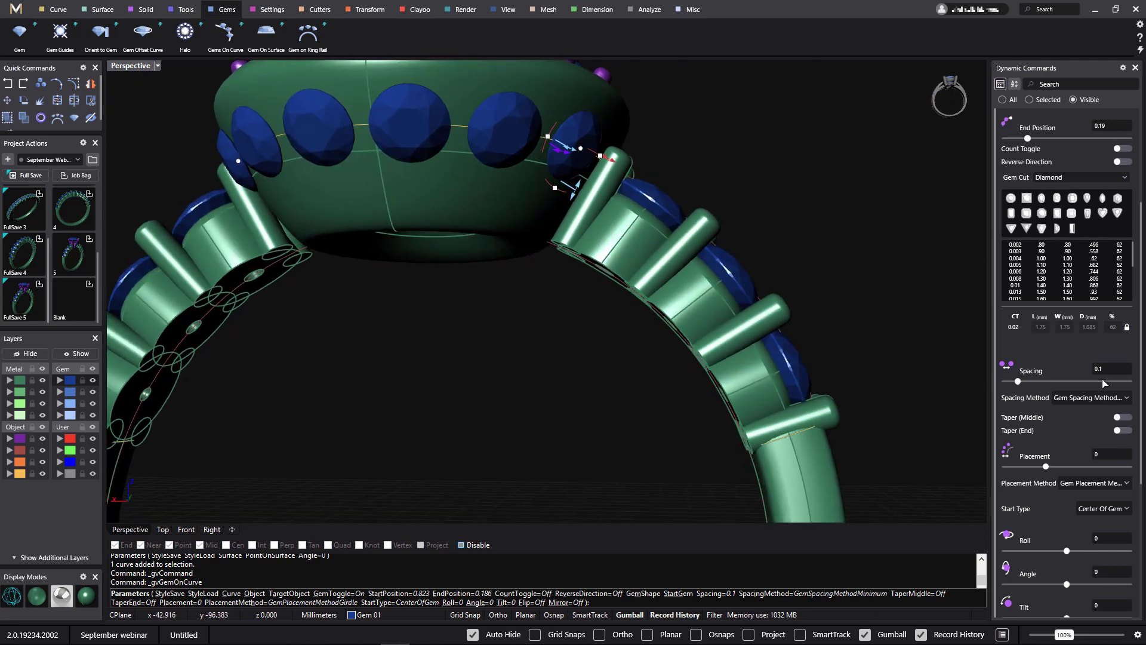
left_click(1128, 398)
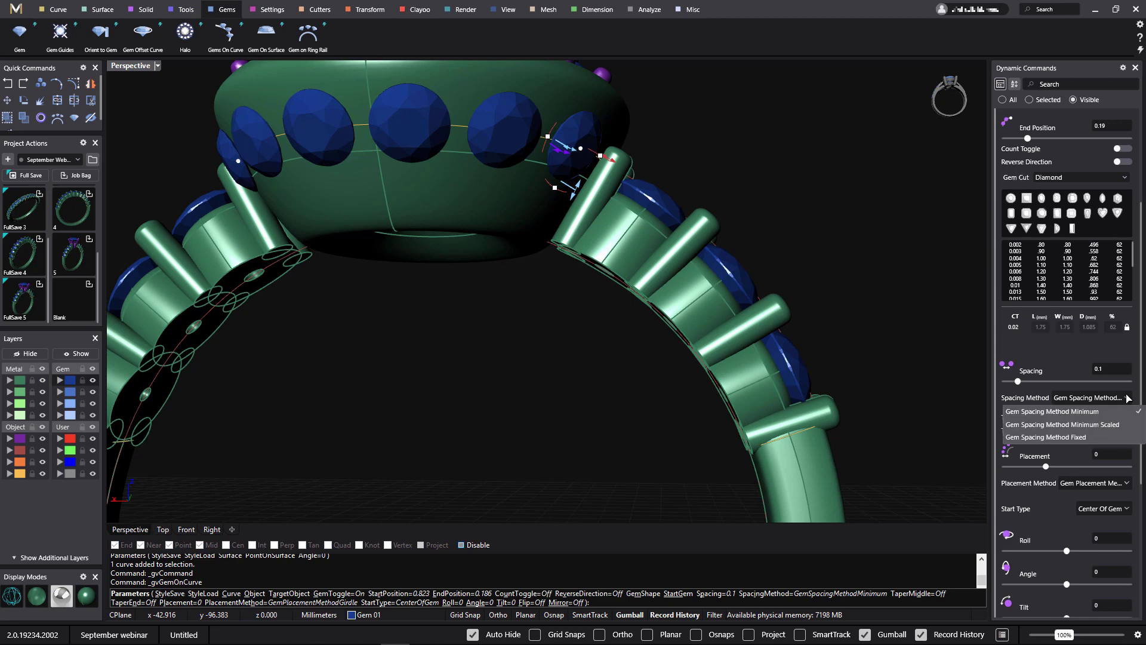
left_click(1032, 412)
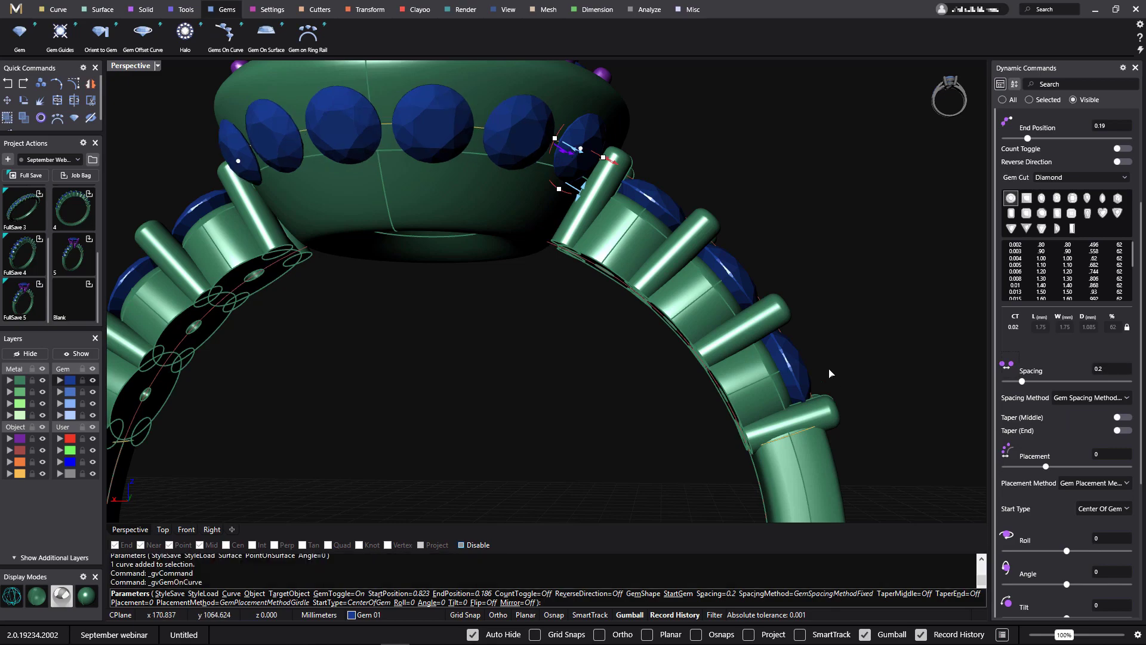
- Adjust the gem row on the halo's side to end position 0.198 and start position 0.833
right_click_drag(526, 231, 624, 290)
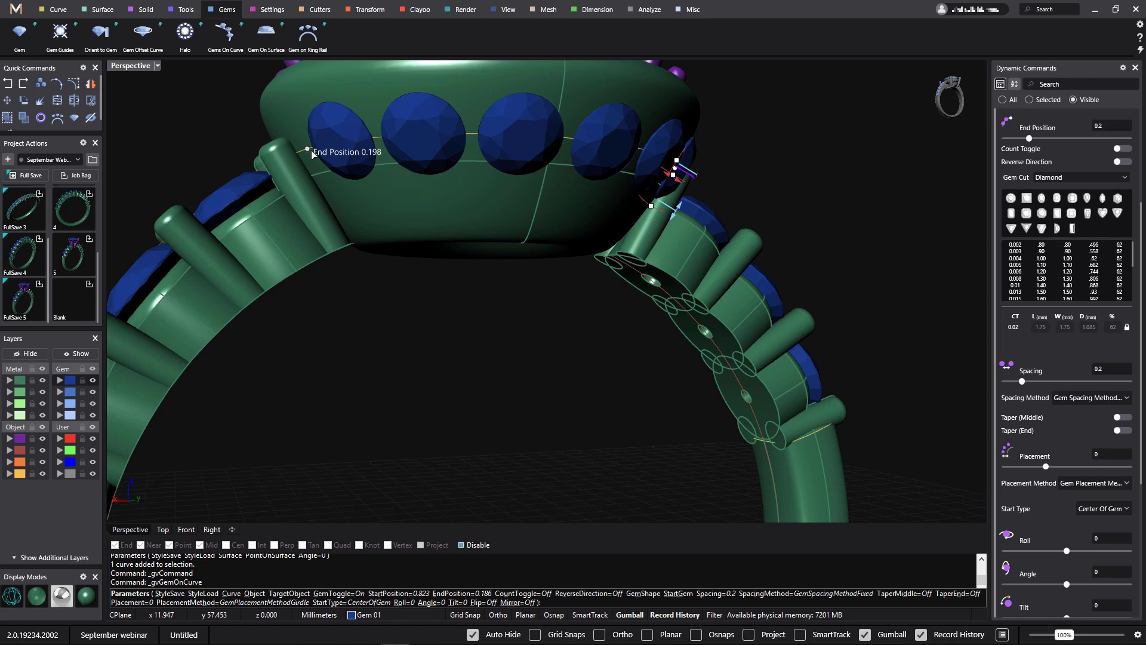
left_click(312, 154)
right_click_drag(496, 210, 466, 214)
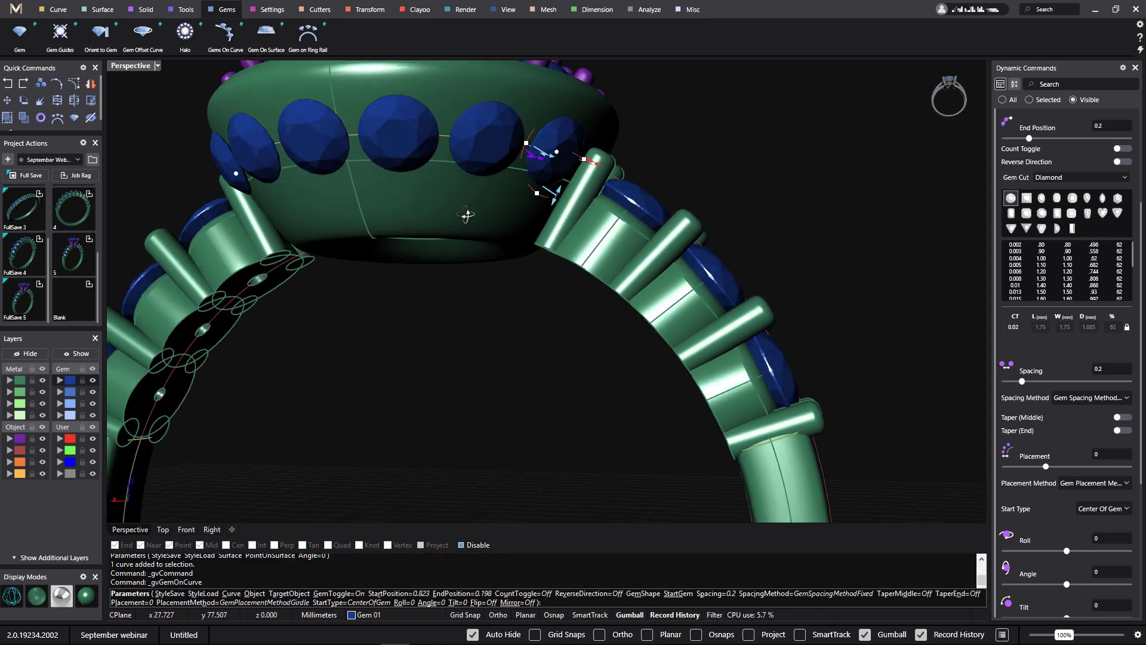
right_click_drag(564, 173, 585, 265)
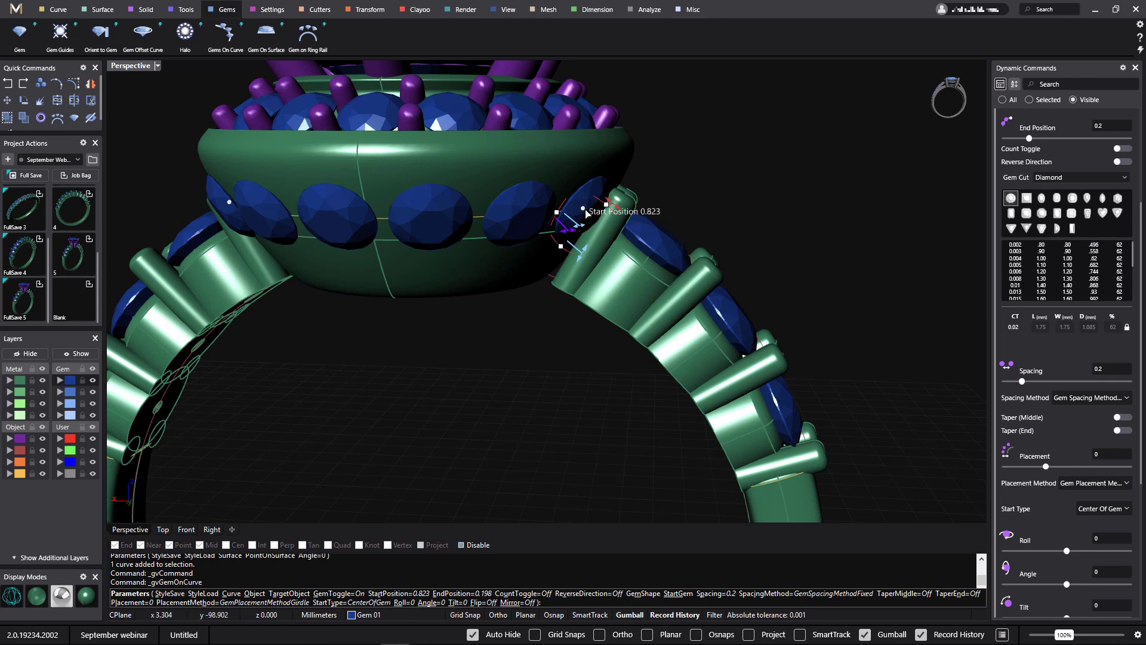
left_click_drag(586, 213, 570, 225)
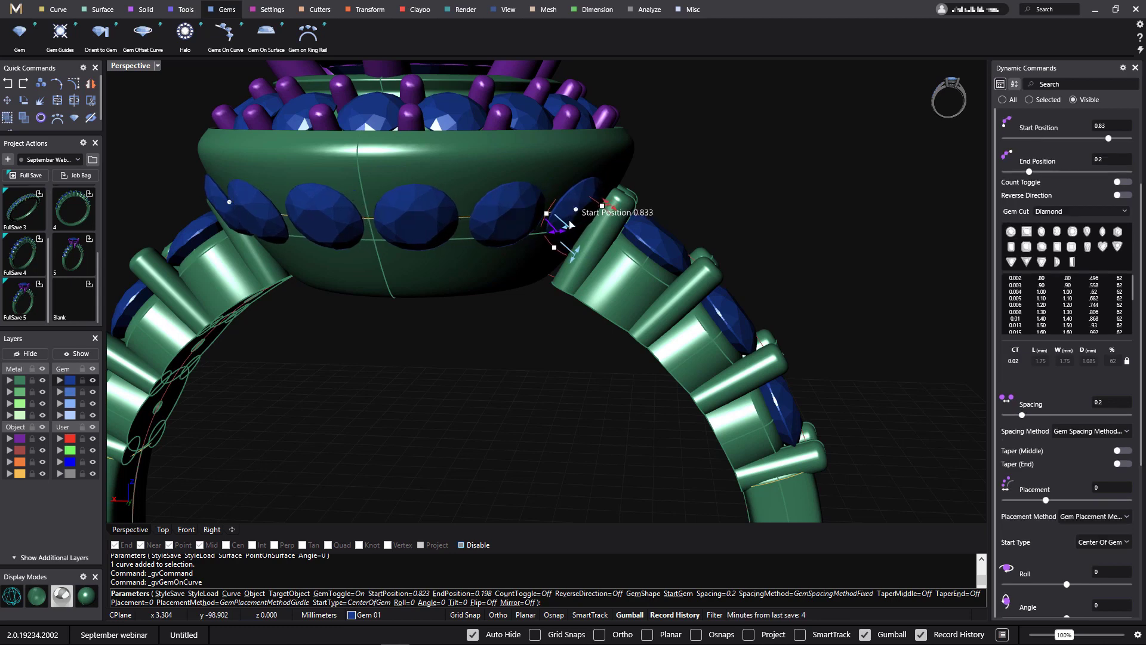
- Sink the gems into the halo with a placement of -0.34 mm, using wireframe display, and apply the gems
right_click_drag(570, 225, 531, 197)
scroll(553, 299, "up", 3)
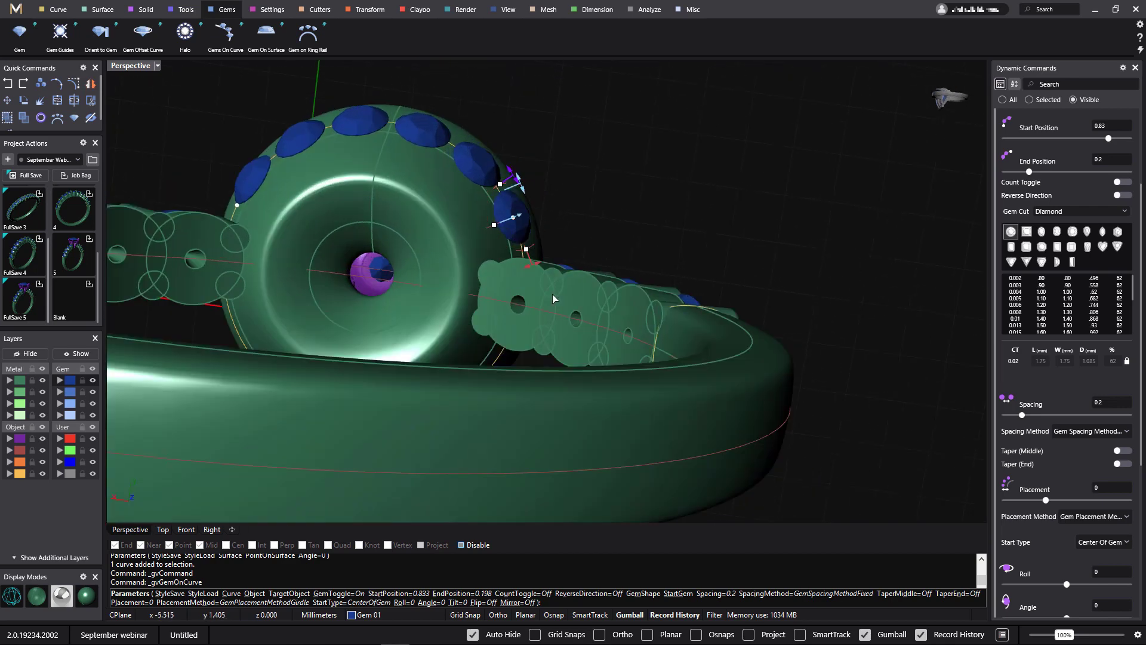
left_click_drag(538, 270, 526, 275)
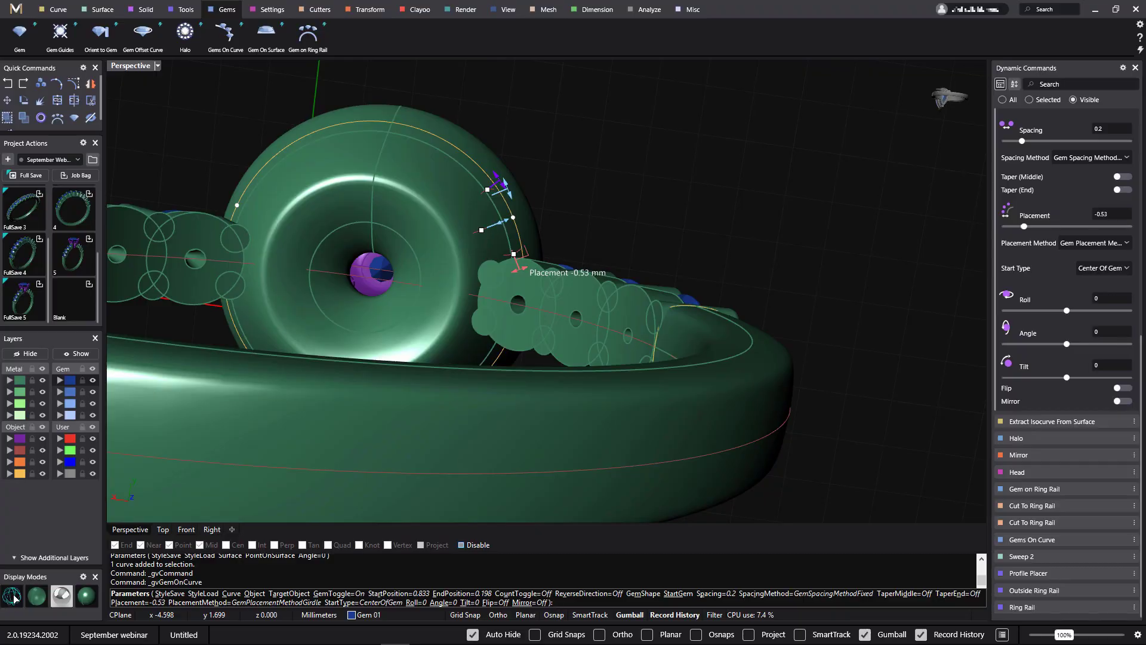
left_click(13, 597)
right_click_drag(438, 254, 494, 274)
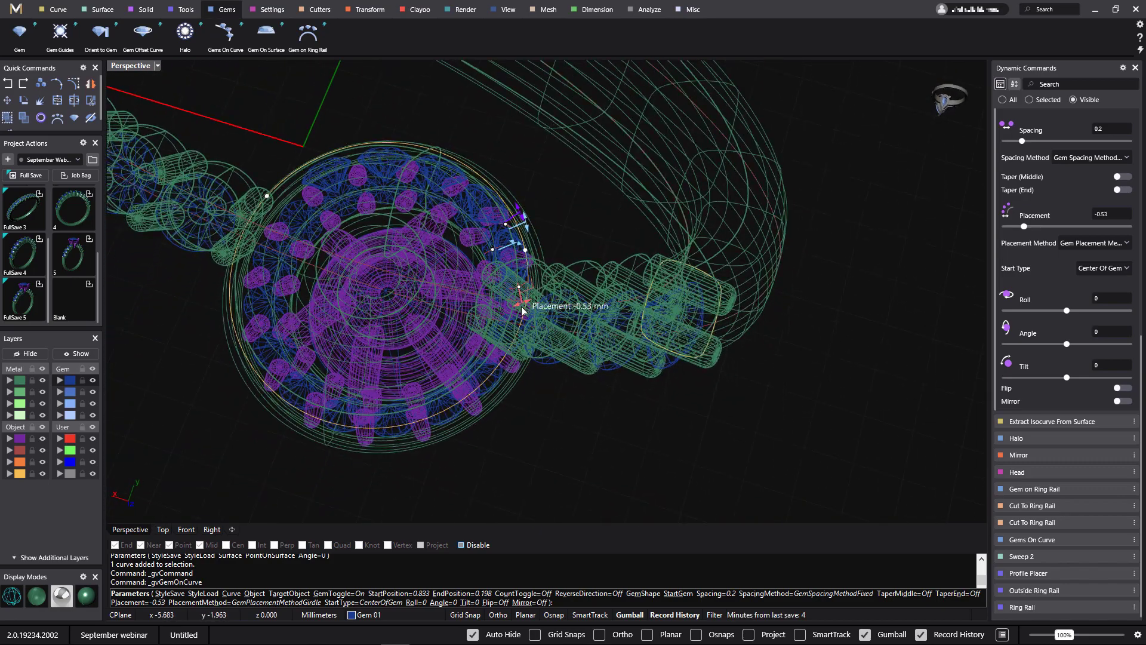
left_click_drag(521, 310, 528, 303)
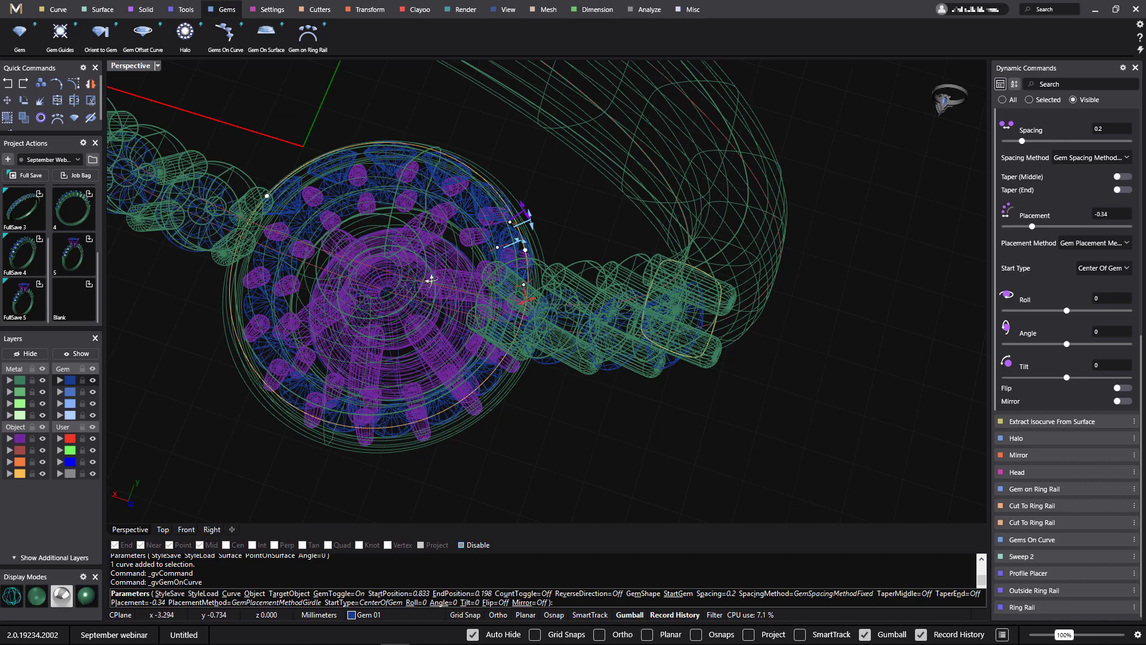
right_click_drag(431, 280, 421, 443)
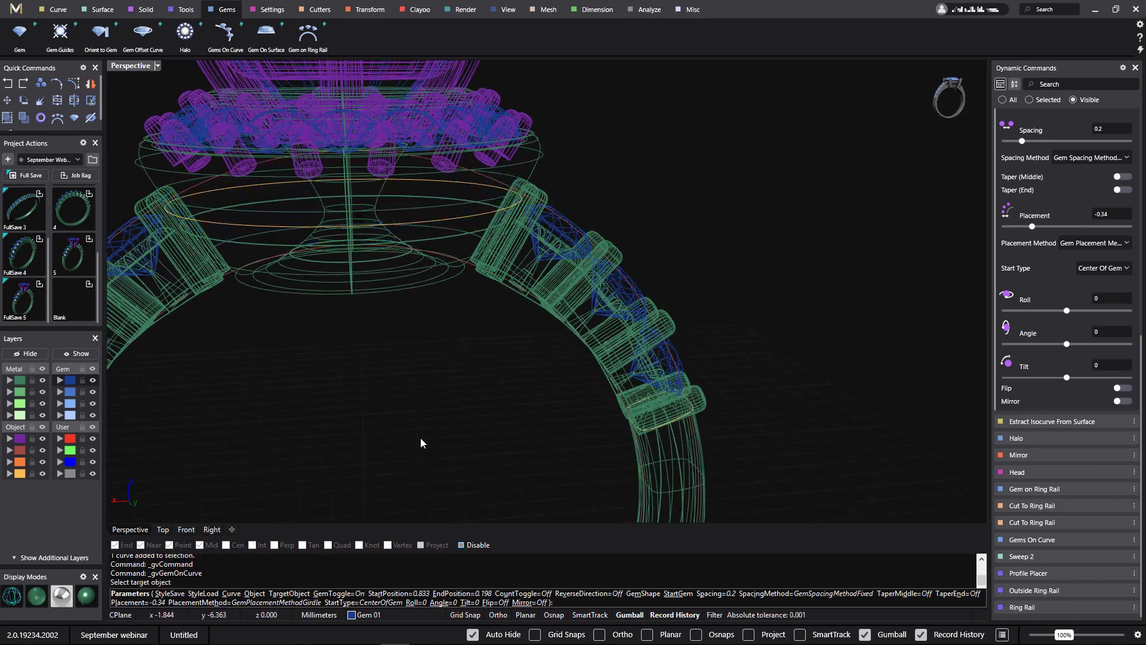
key("Return")
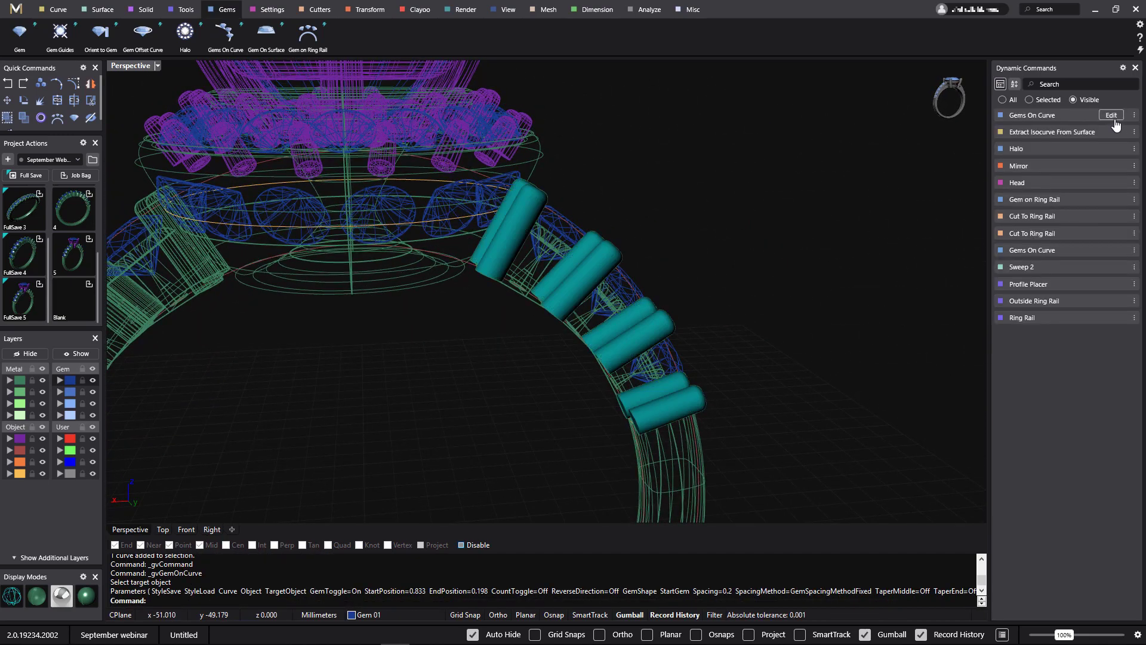
- Edit the gems on the halo's side, change their start position to 0.822 and apply the edit
left_click(1088, 134)
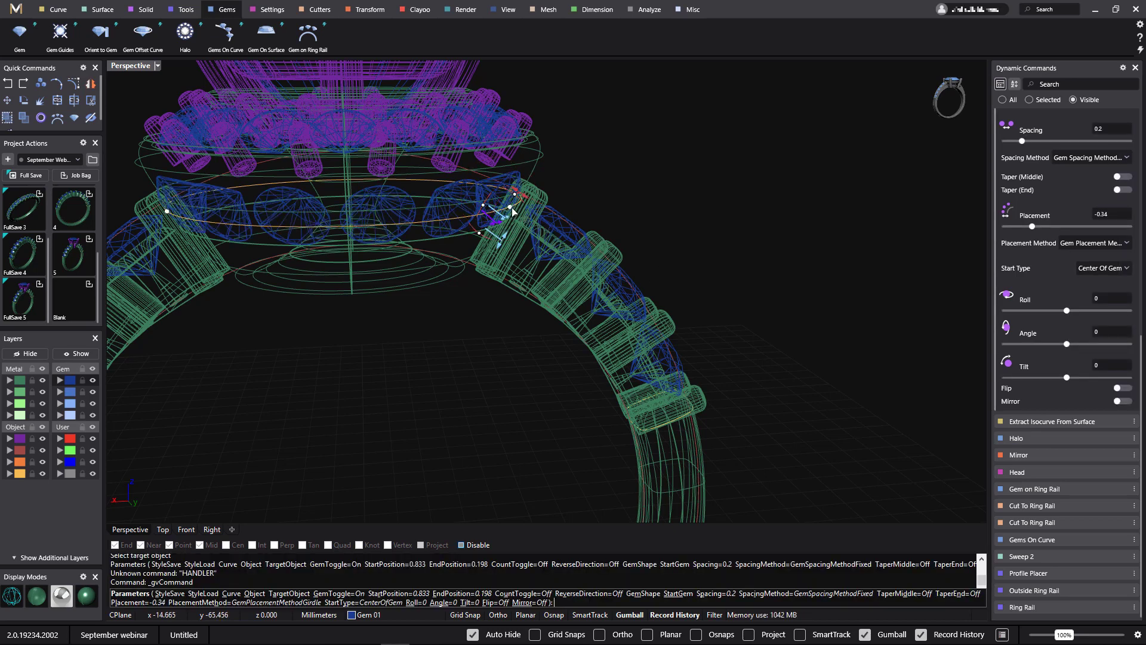
left_click_drag(517, 211, 523, 226)
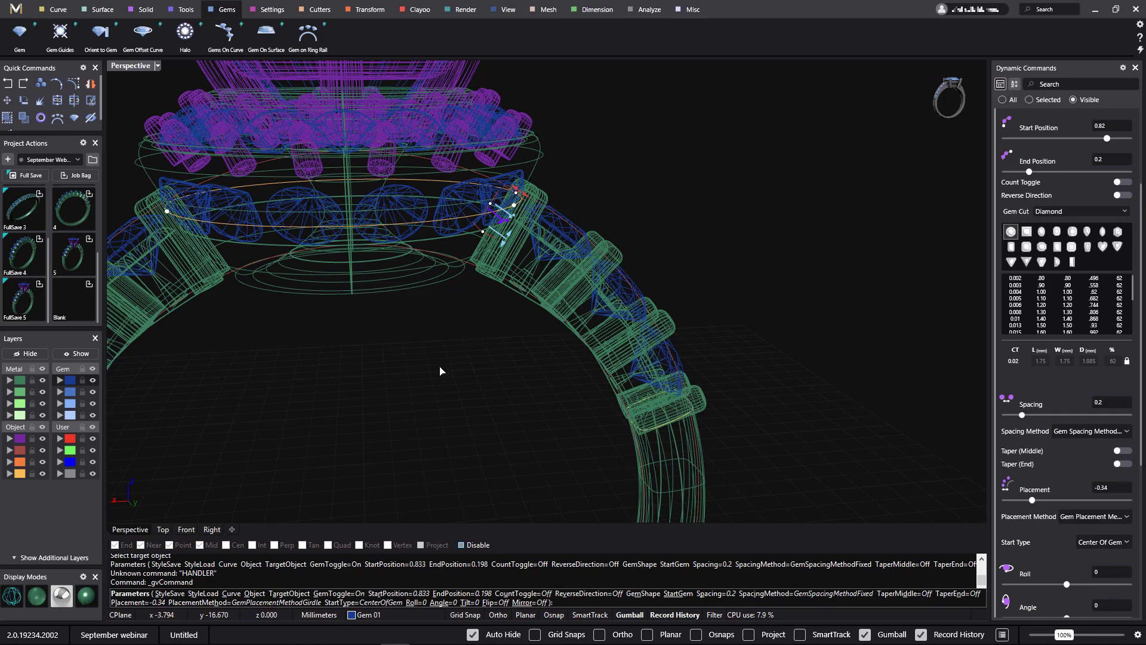
key("Return")
- Create a channel cutter along the halo's side gems with start width 1, start height 1 and round start ends
right_click_drag(440, 373, 542, 394)
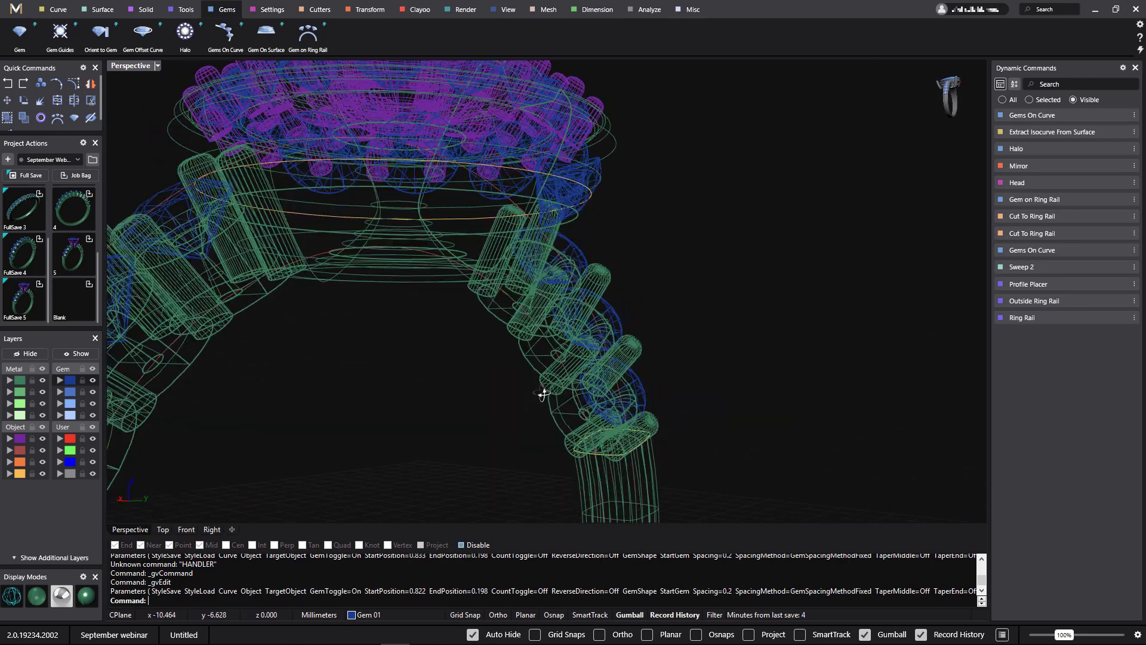
right_click_drag(473, 386, 507, 435, "shift")
right_click_drag(472, 360, 464, 394)
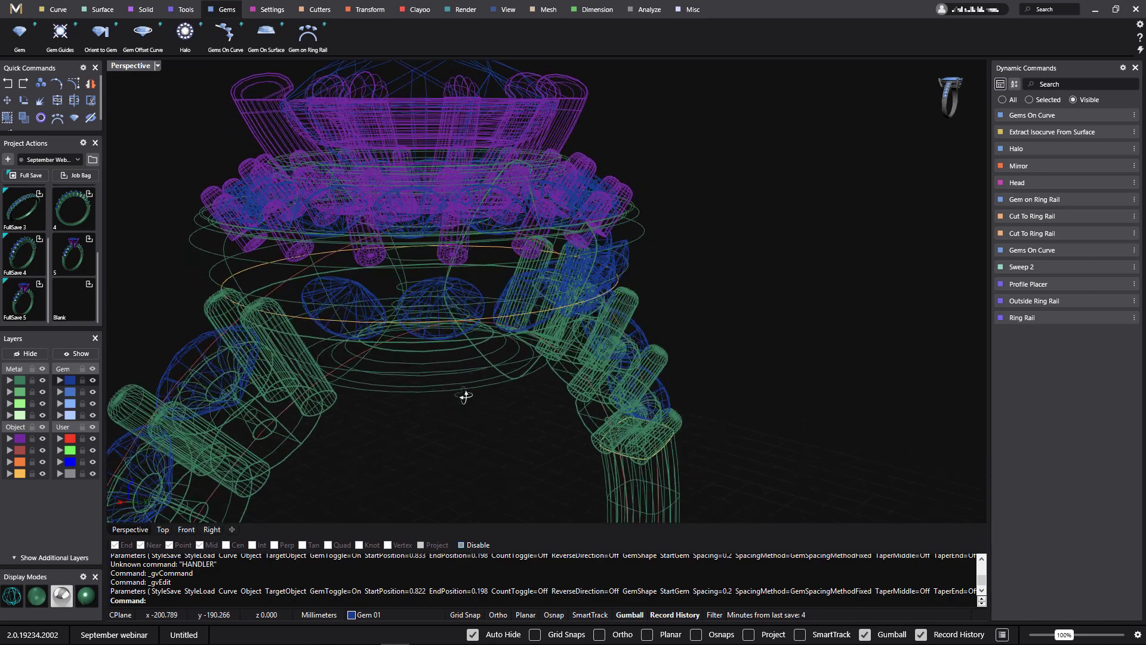
left_click(359, 295)
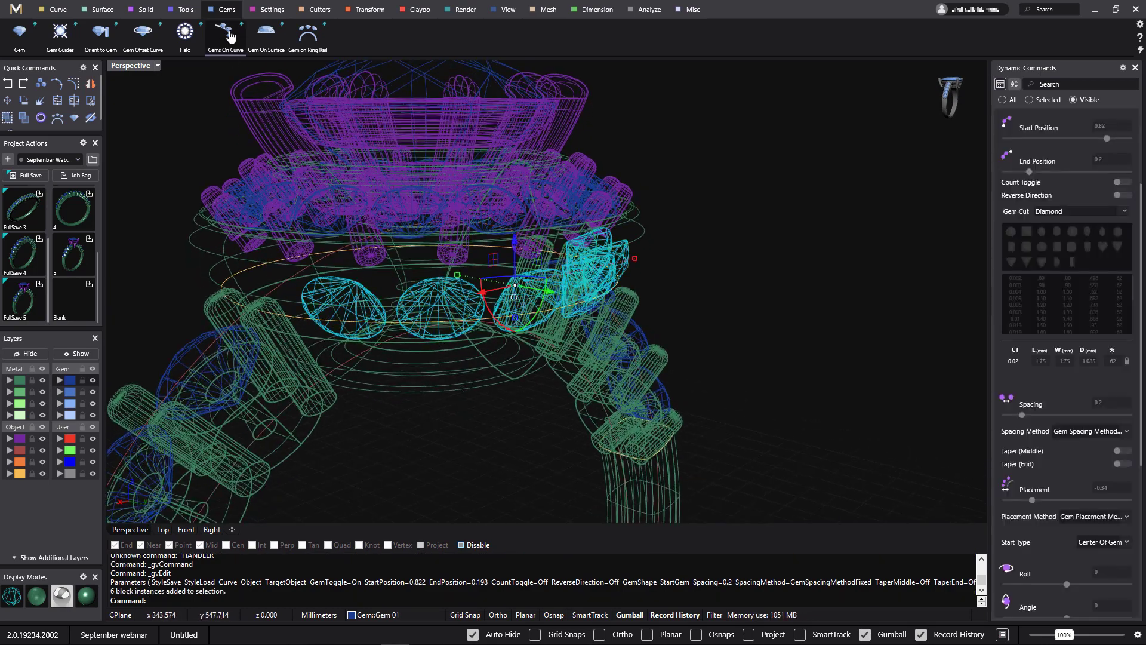
left_click(316, 10)
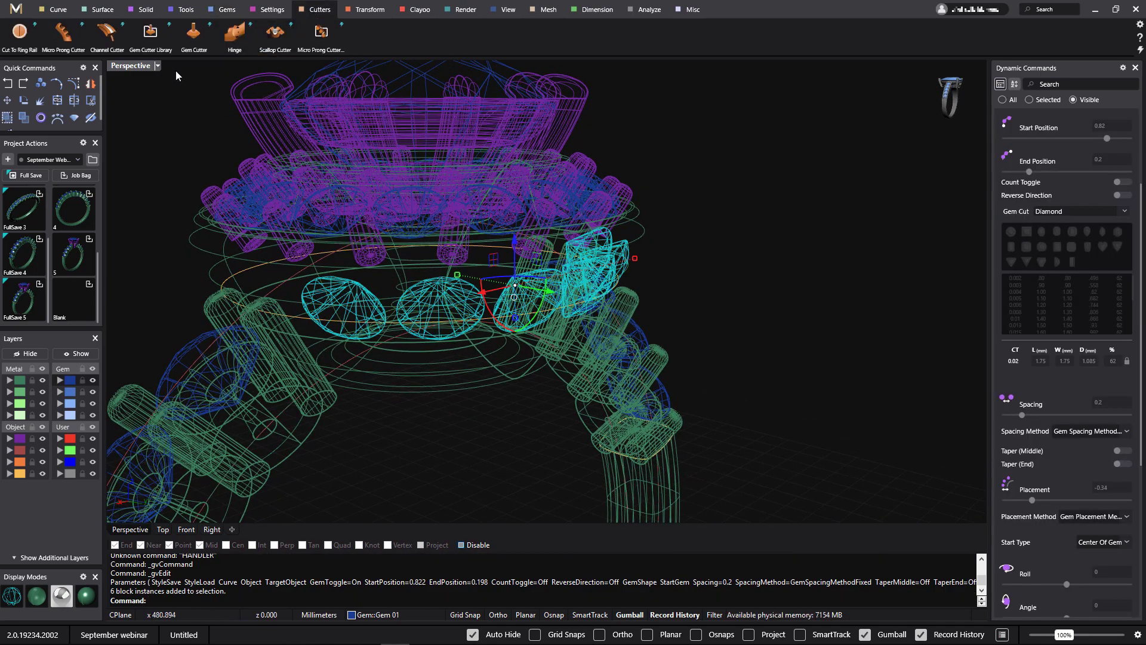
left_click(106, 34)
right_click_drag(434, 387, 471, 438)
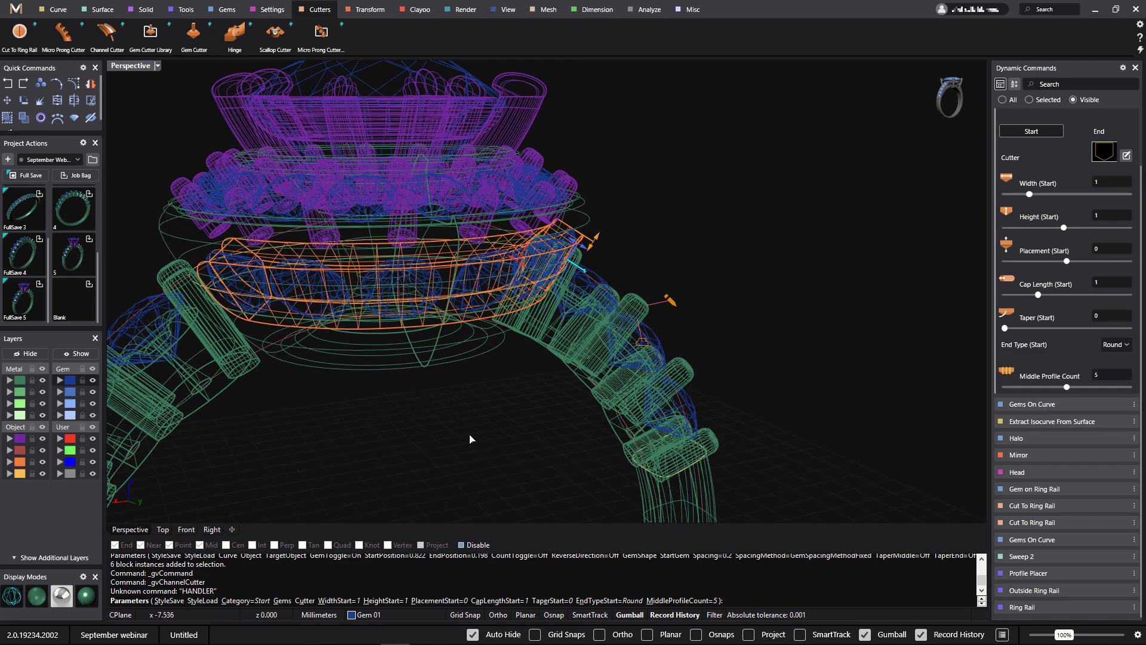
right_click(473, 439)
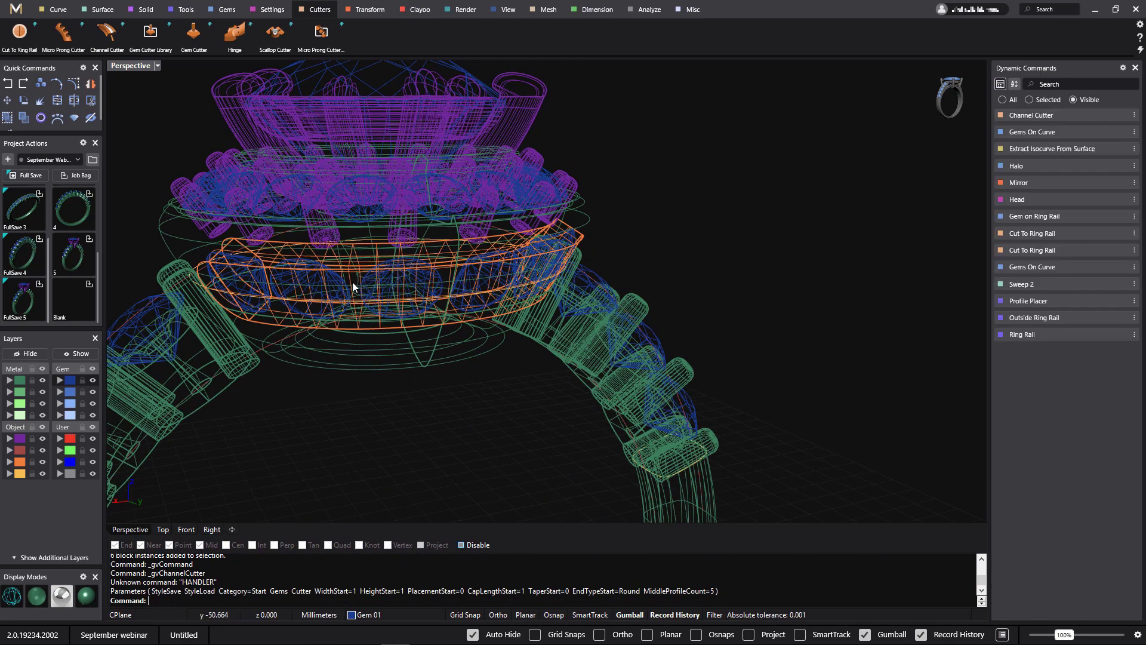
- Add prongs to the halo's side gems with Prong Placer, using Auto setting style and ProngLayout1
left_click(335, 278)
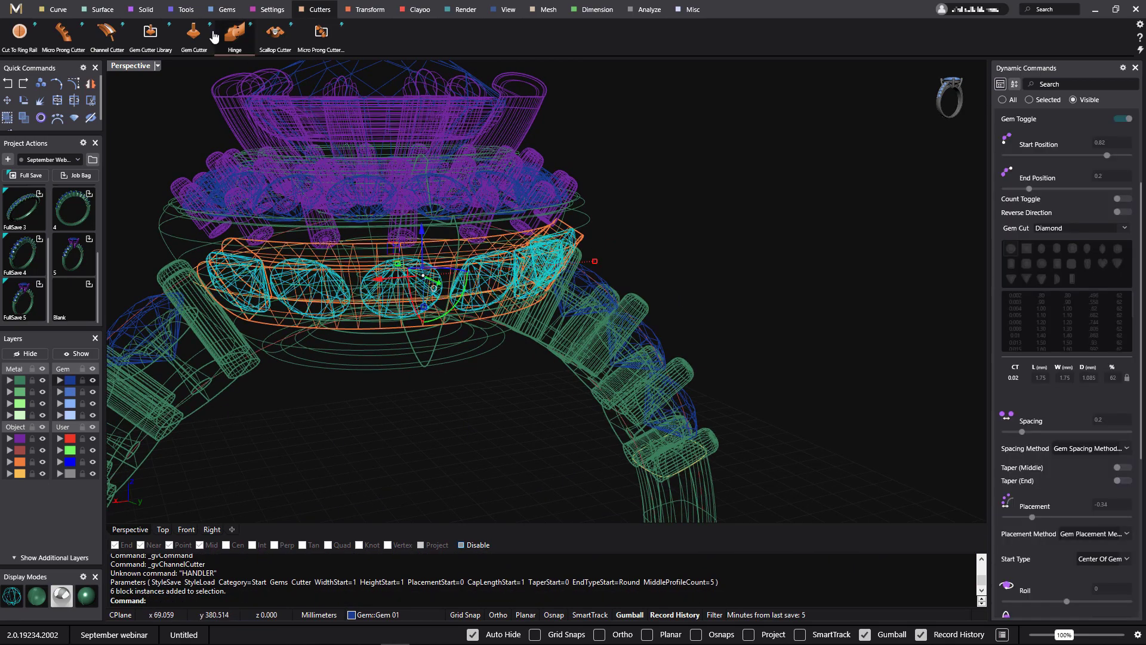
left_click(271, 10)
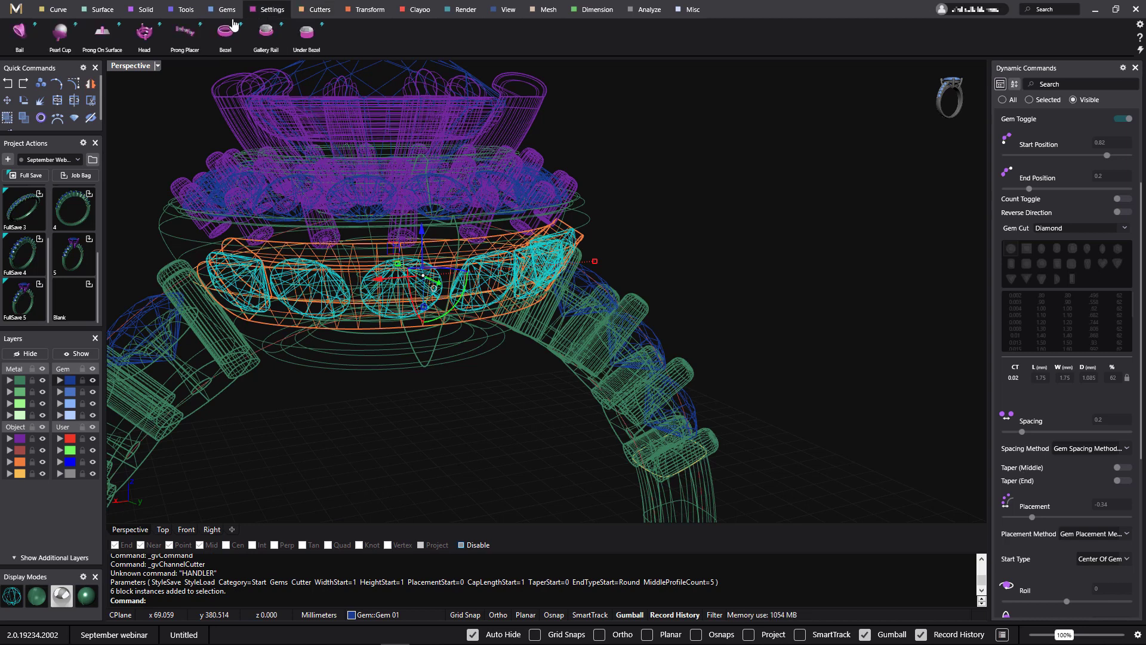
left_click(184, 35)
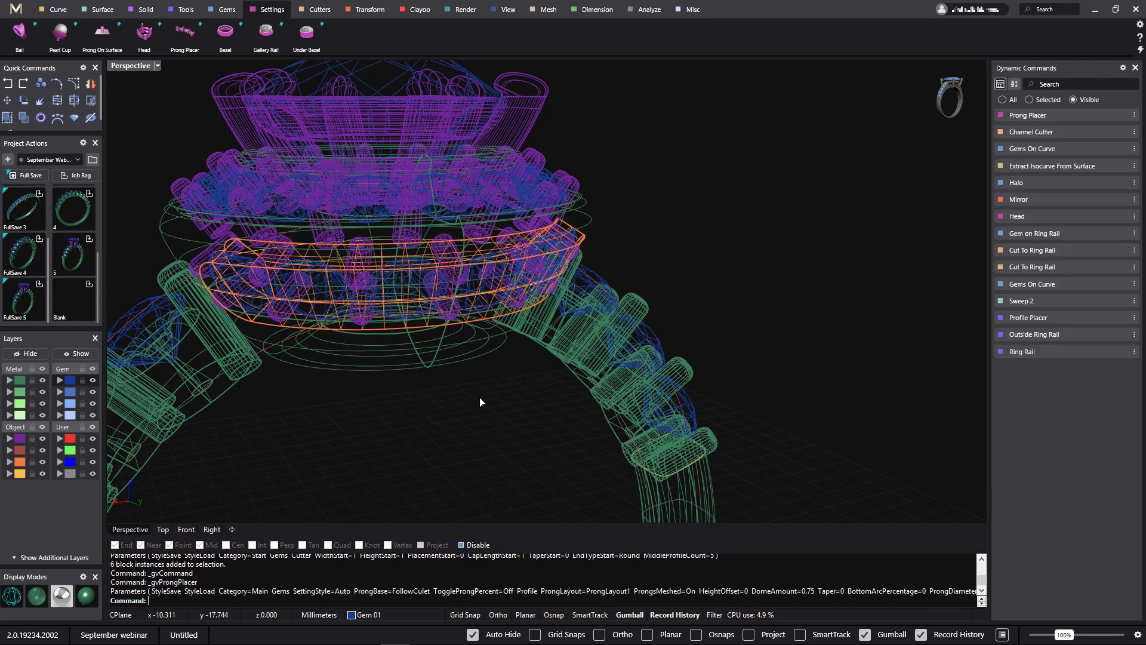
- Mirror the side prongs, channel cutter and side gems to the halo's opposite side with X Mirror on
left_click(364, 252)
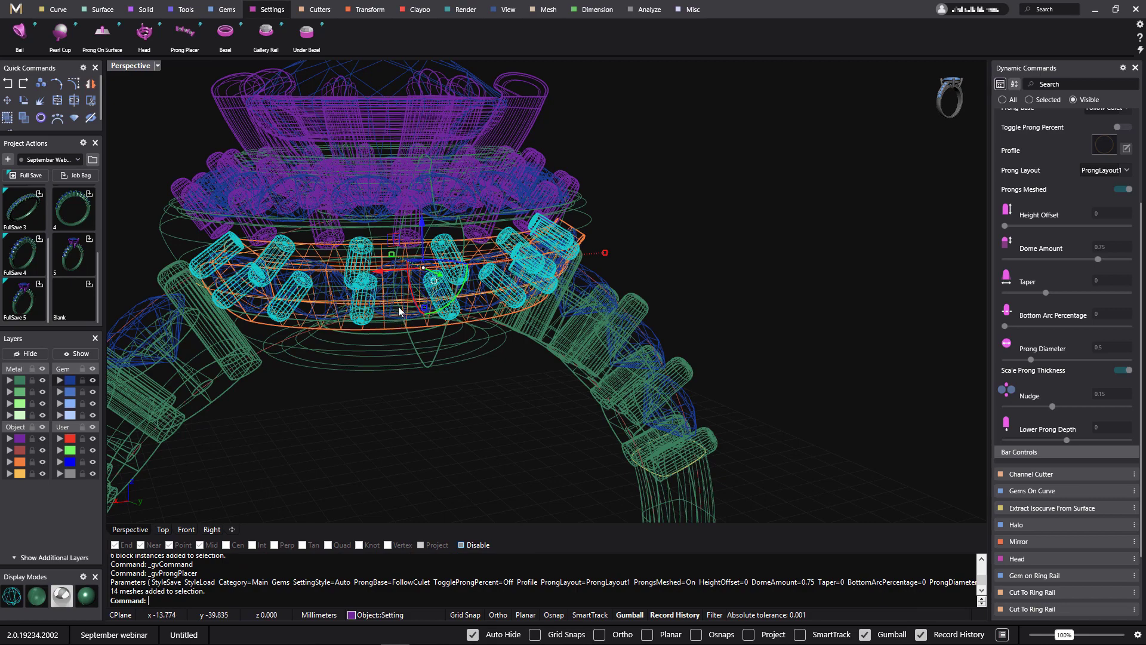
left_click(388, 266, "shift")
scroll(355, 300, "up", 5)
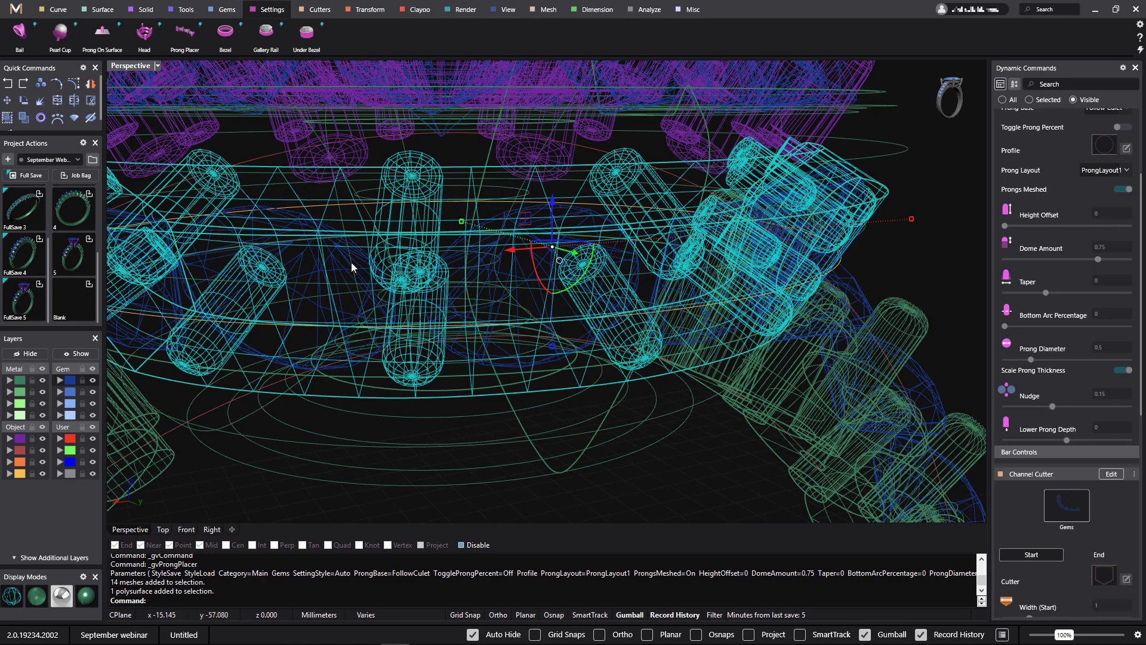
left_click(340, 261, "shift")
scroll(366, 307, "down", 7)
right_click_drag(373, 306, 540, 301)
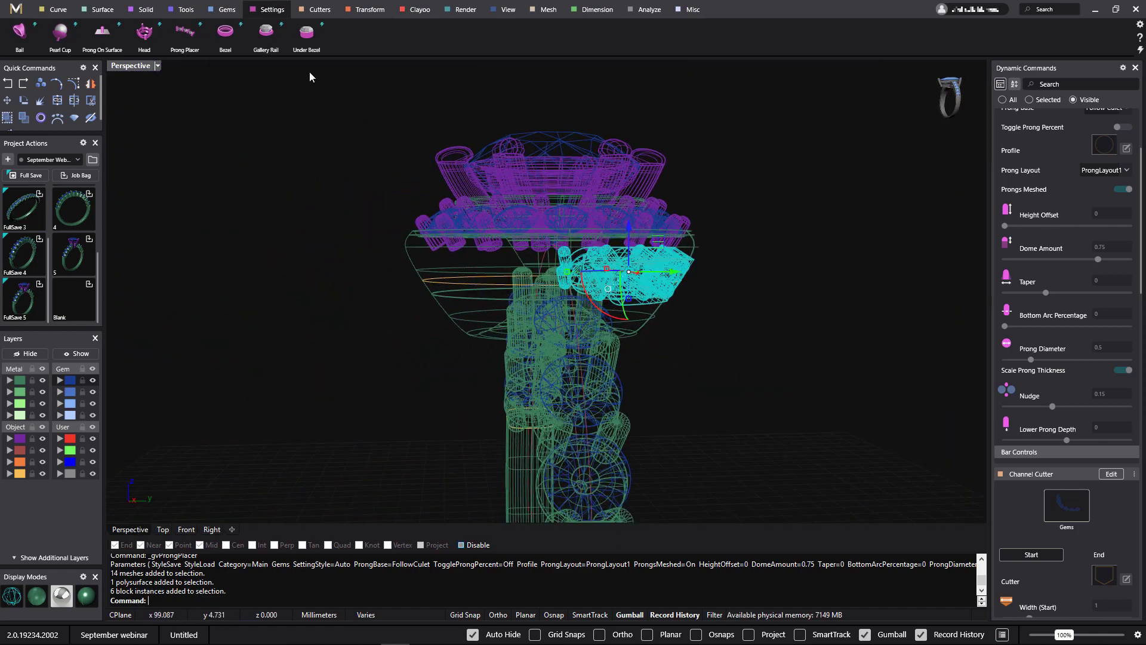
left_click(370, 9)
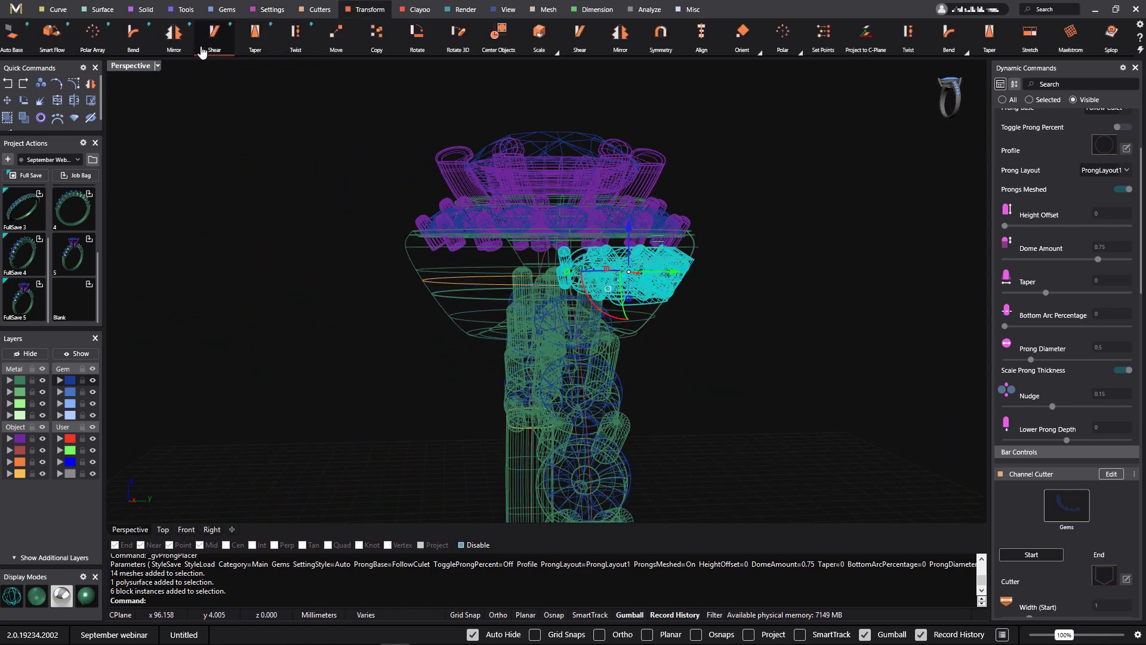
left_click(174, 33)
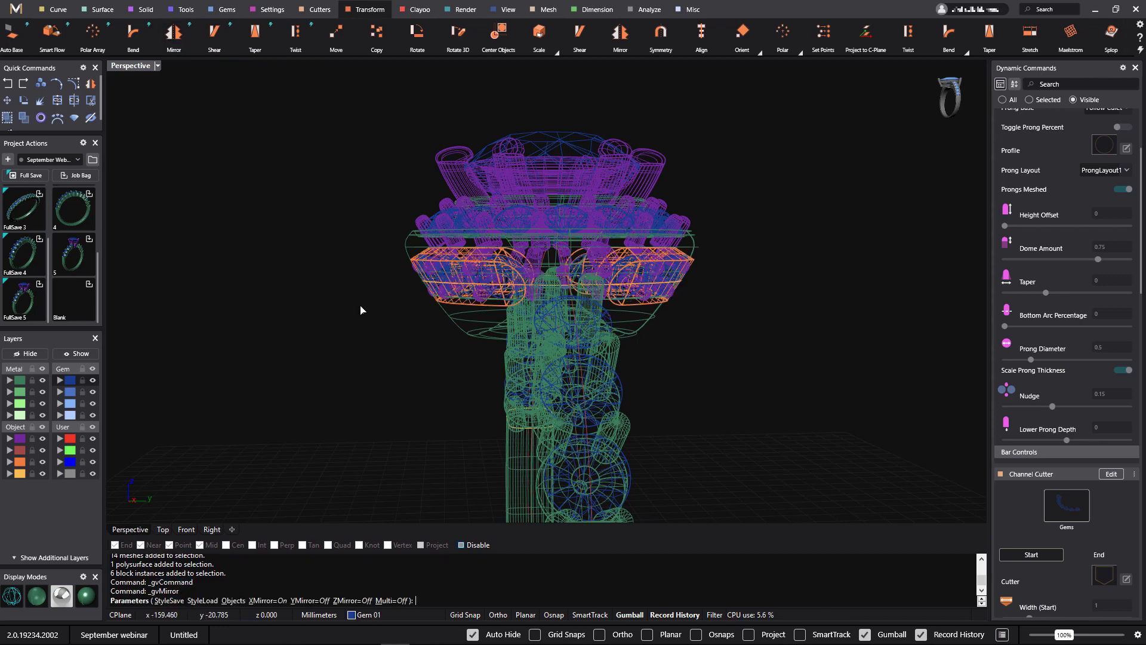
right_click(333, 324)
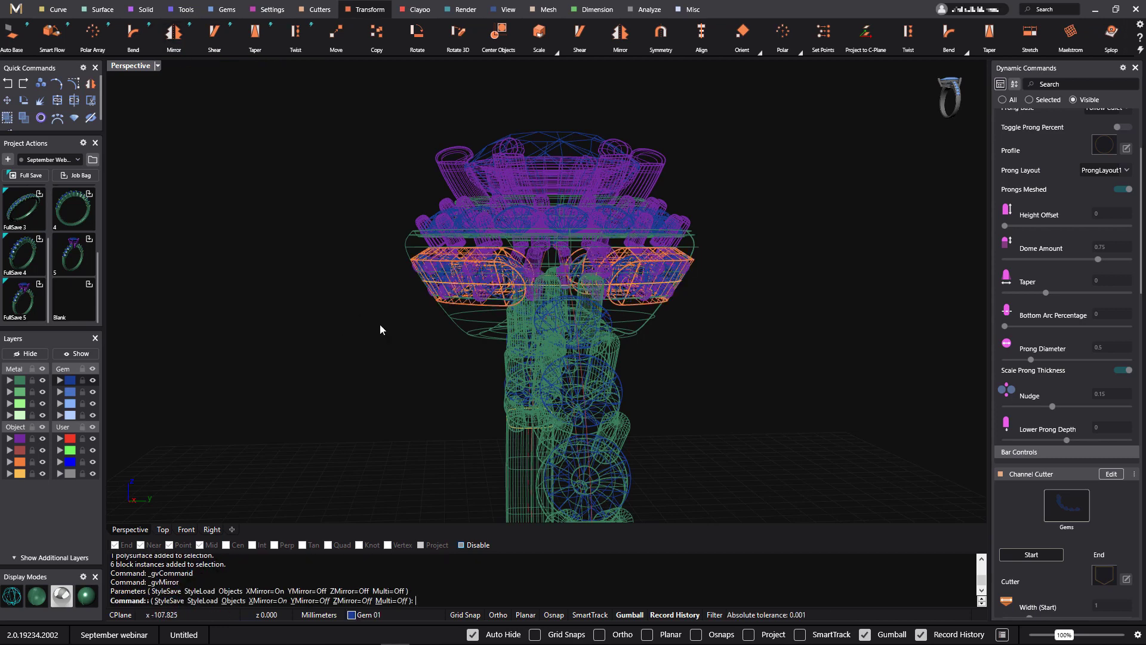
right_click_drag(732, 321, 683, 319)
key("Return")
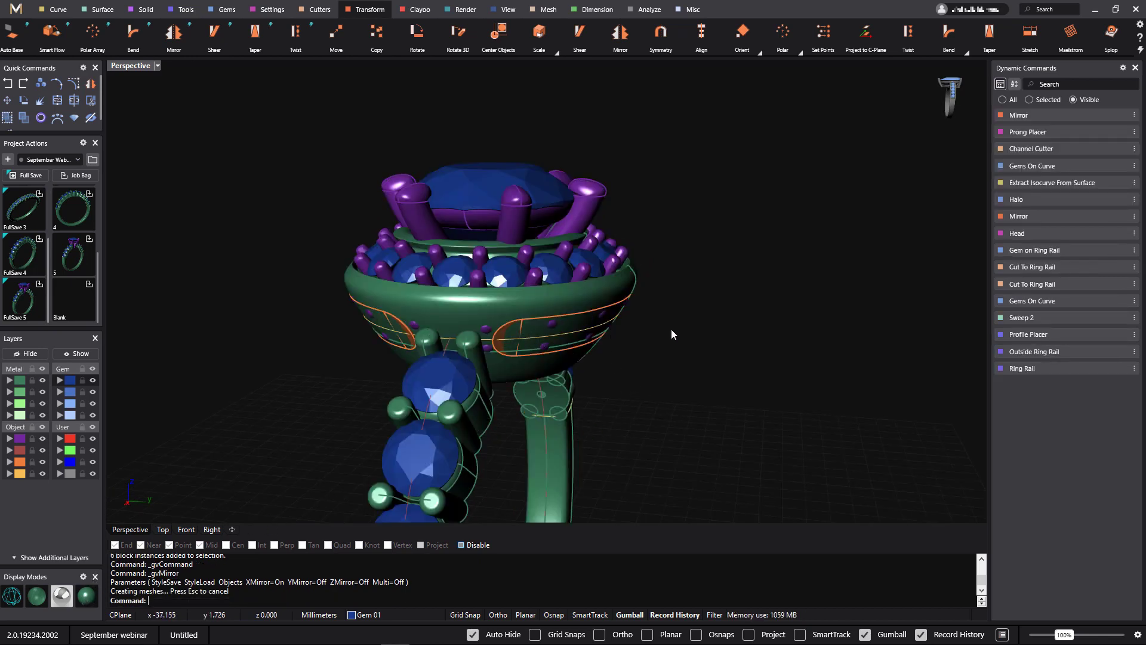
mouse_move(603, 331)
right_mouse_down()
mouse_move(583, 317)
mouse_move(576, 325)
mouse_move(606, 338)
mouse_move(580, 334)
right_mouse_up()
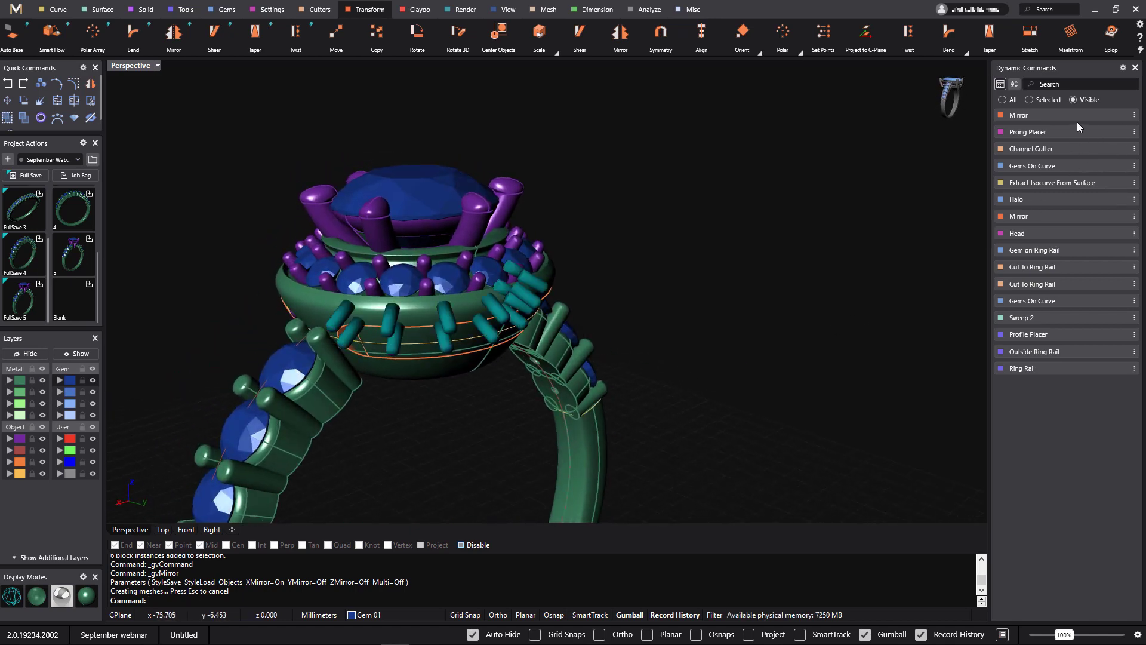
- Edit the channel cutter on the halo's side, set its start height to 1.2 and apply the edit
left_click(1110, 149)
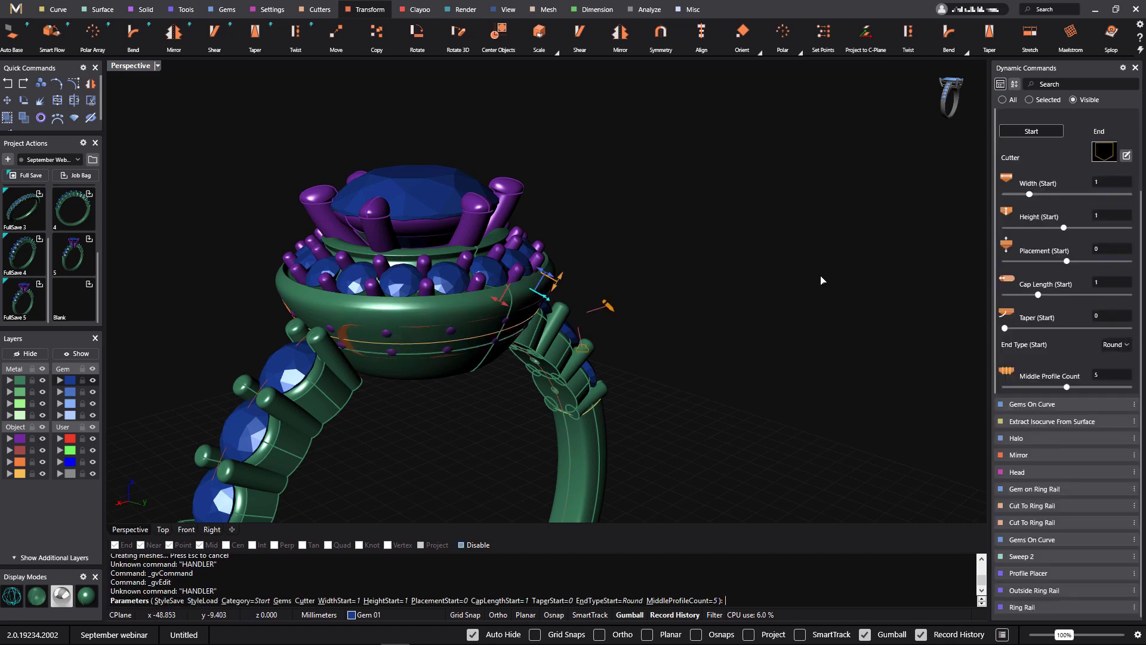
scroll(540, 308, "up", 4)
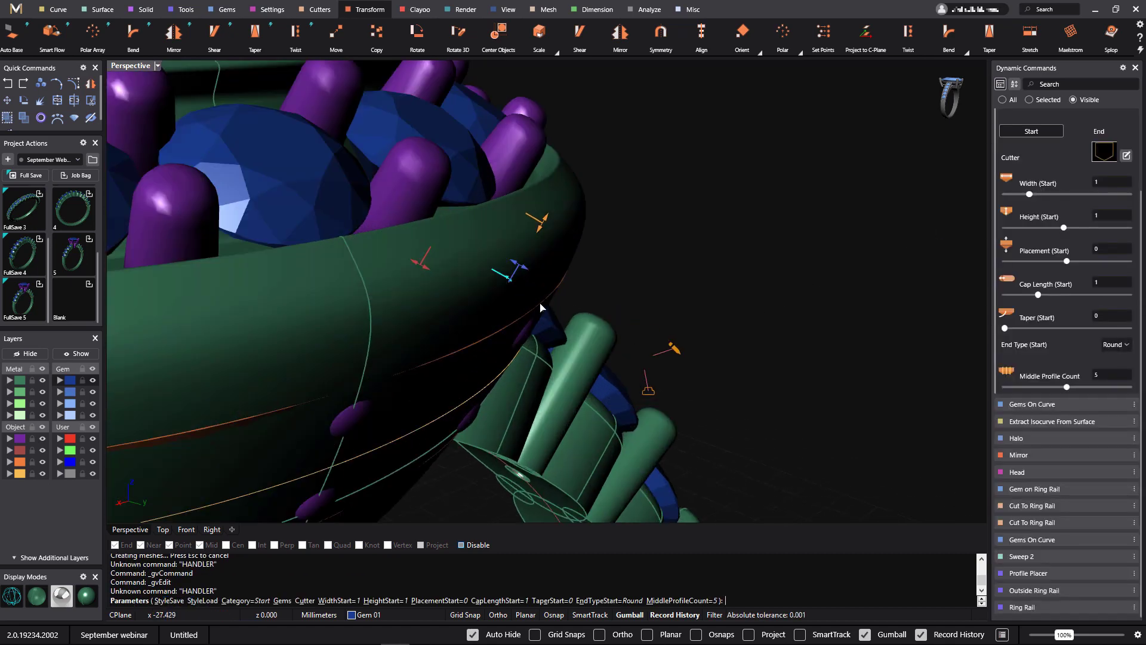
left_click_drag(512, 276, 536, 285)
scroll(675, 276, "down", 5)
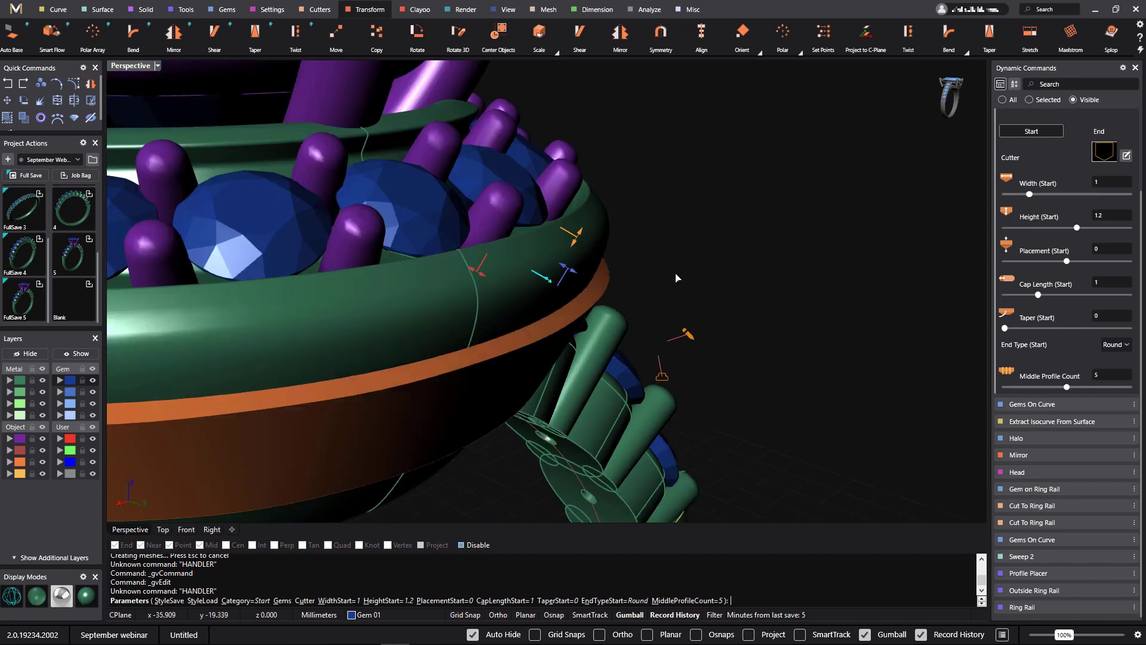
key("Return")
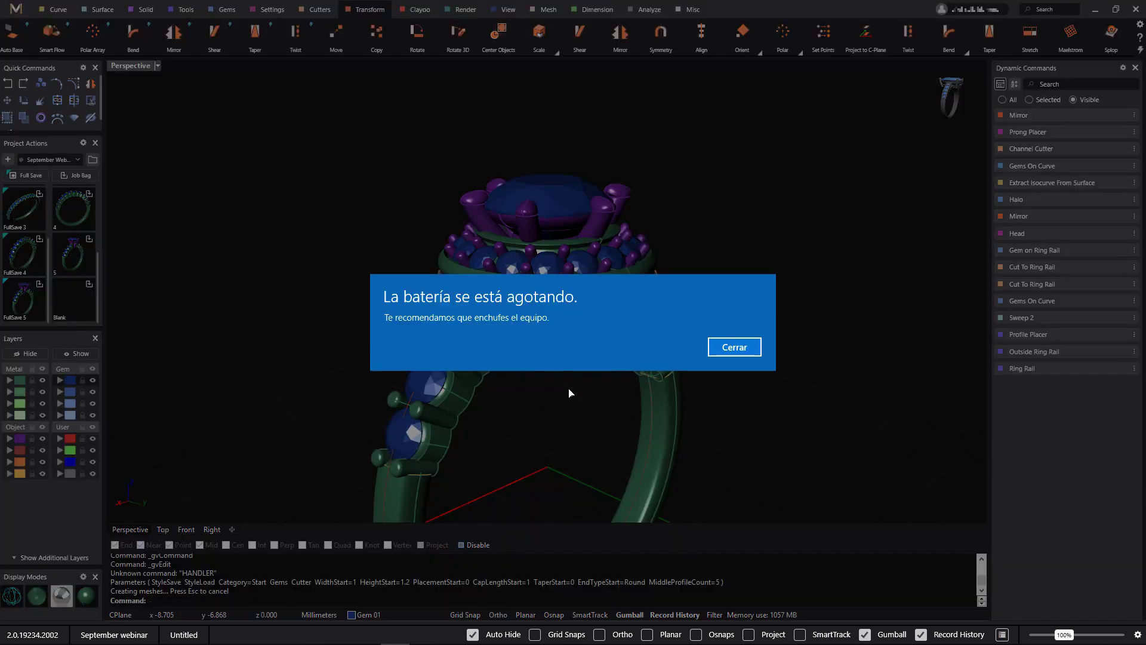
left_click(744, 352)
right_click_drag(745, 378, 722, 367)
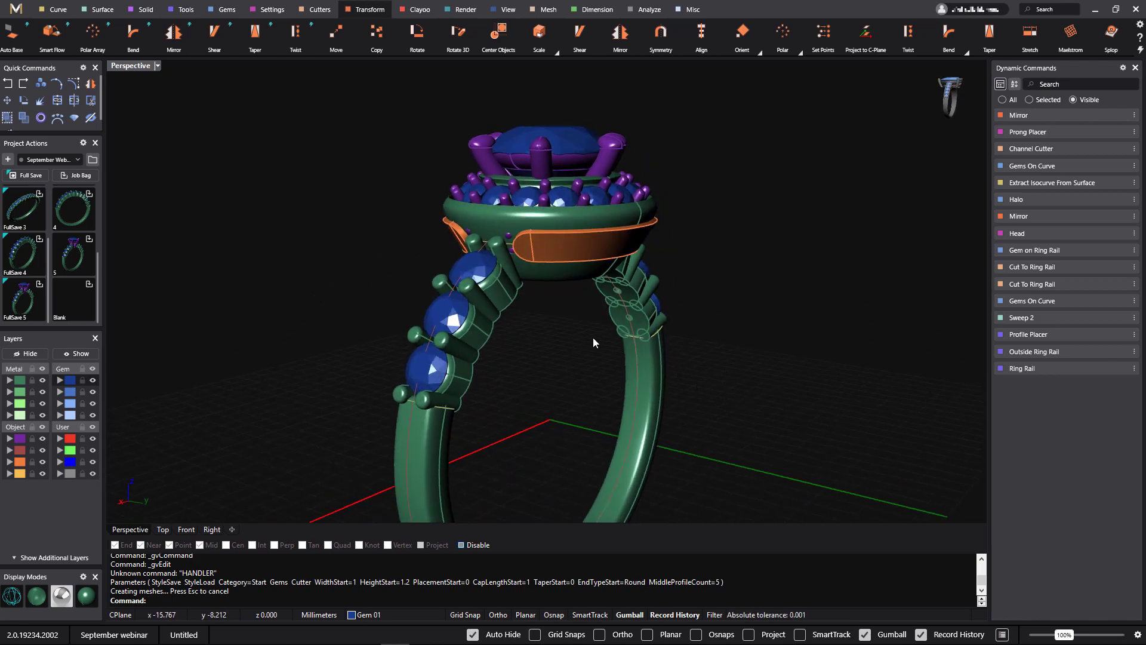
right_click_drag(593, 338, 665, 305)
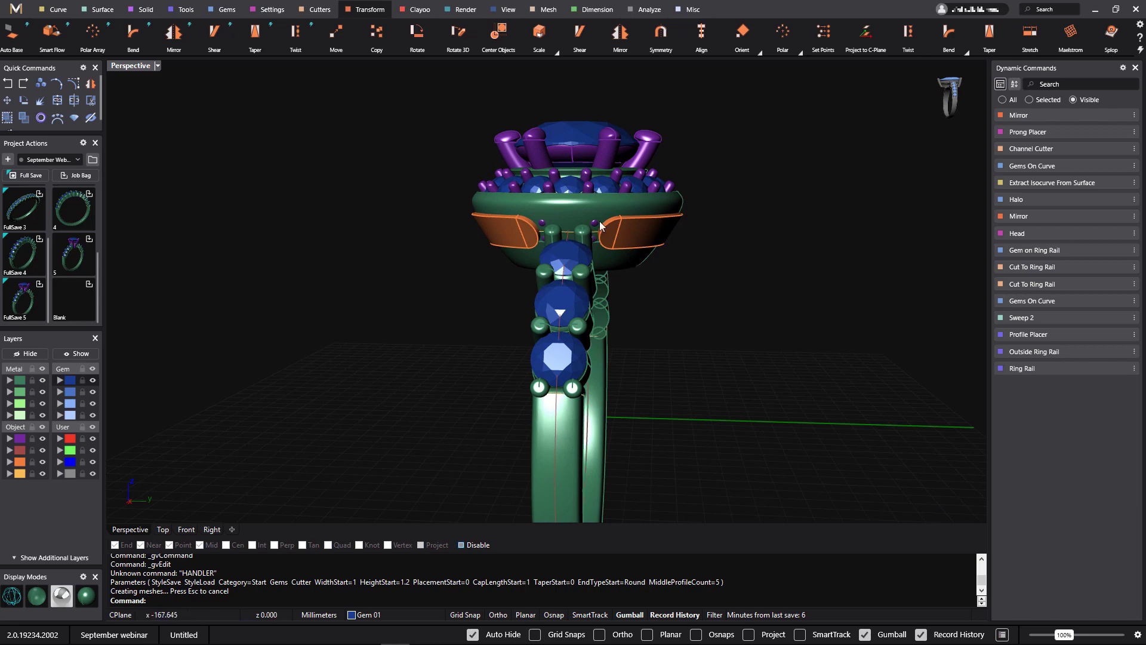
right_click_drag(770, 286, 746, 290)
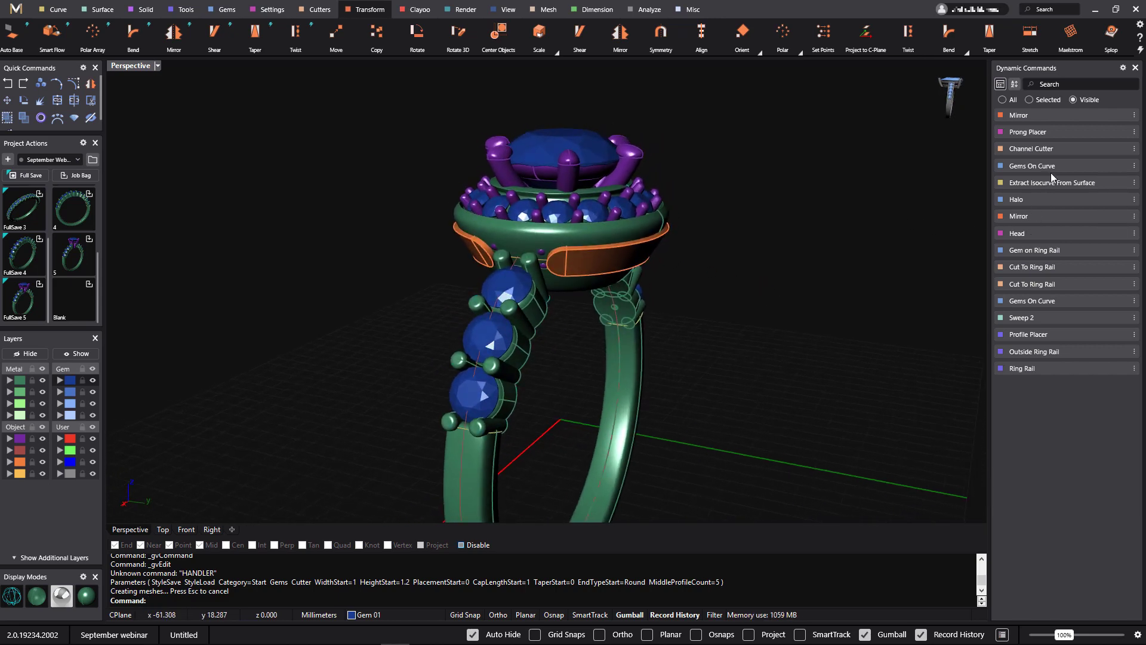
- Edit the channel cutter again, set its start end type to Flat and start cap length to 1.5 mm, and apply
left_click(1066, 151)
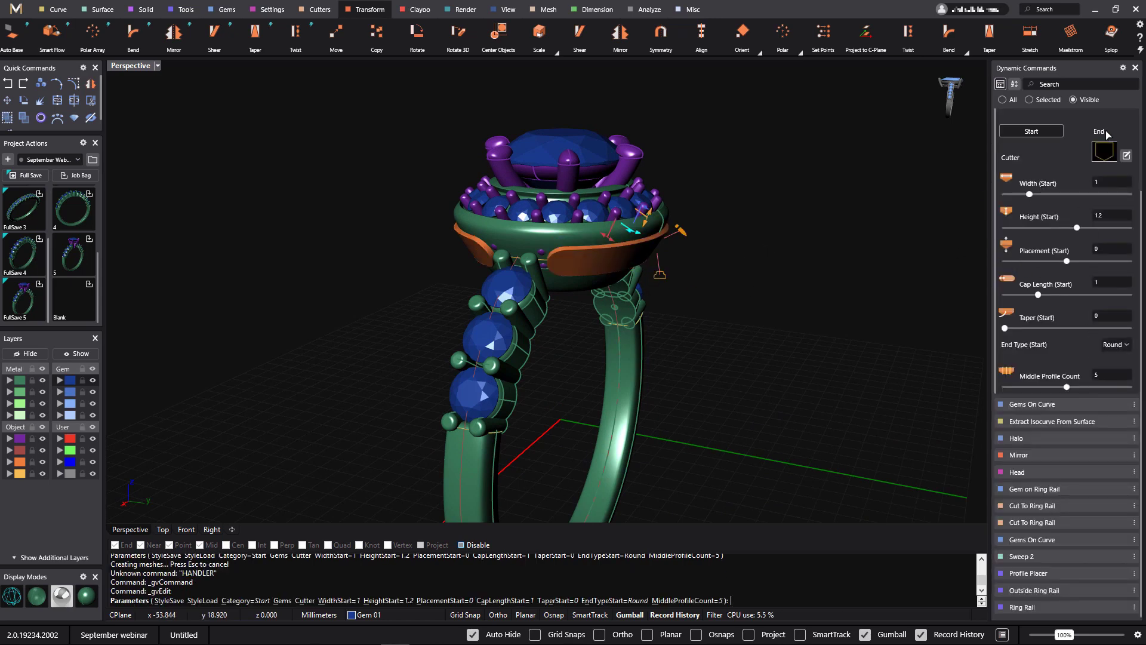
left_click(1121, 351)
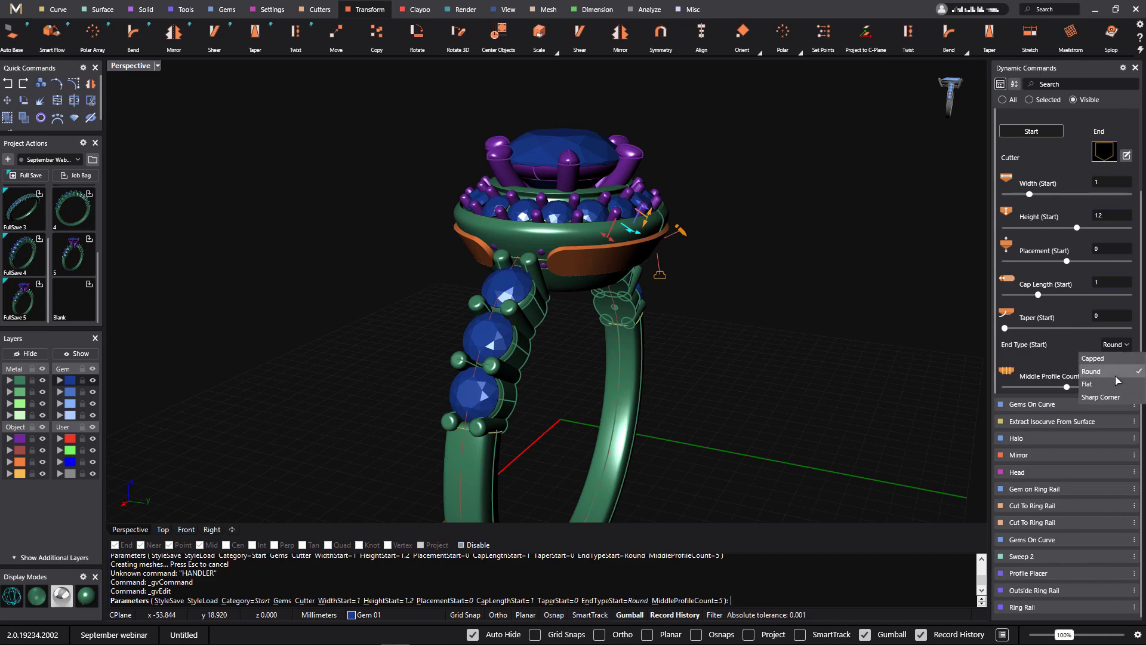
left_click(1114, 385)
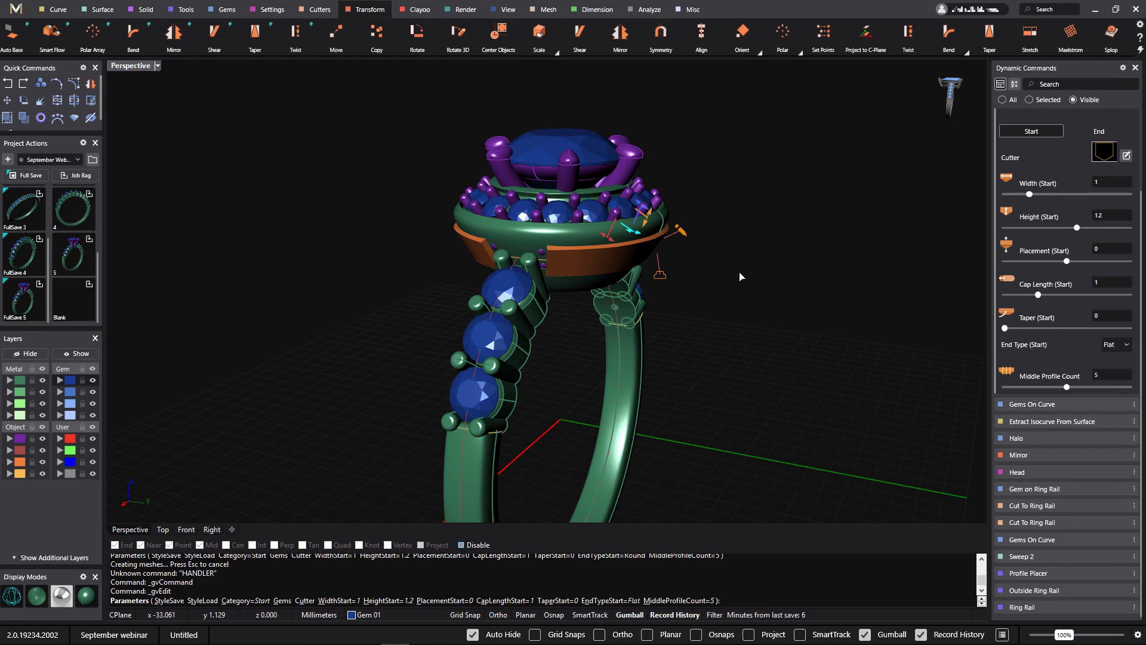
right_click_drag(672, 297, 519, 258)
scroll(520, 258, "up", 3)
scroll(519, 258, "up", 3)
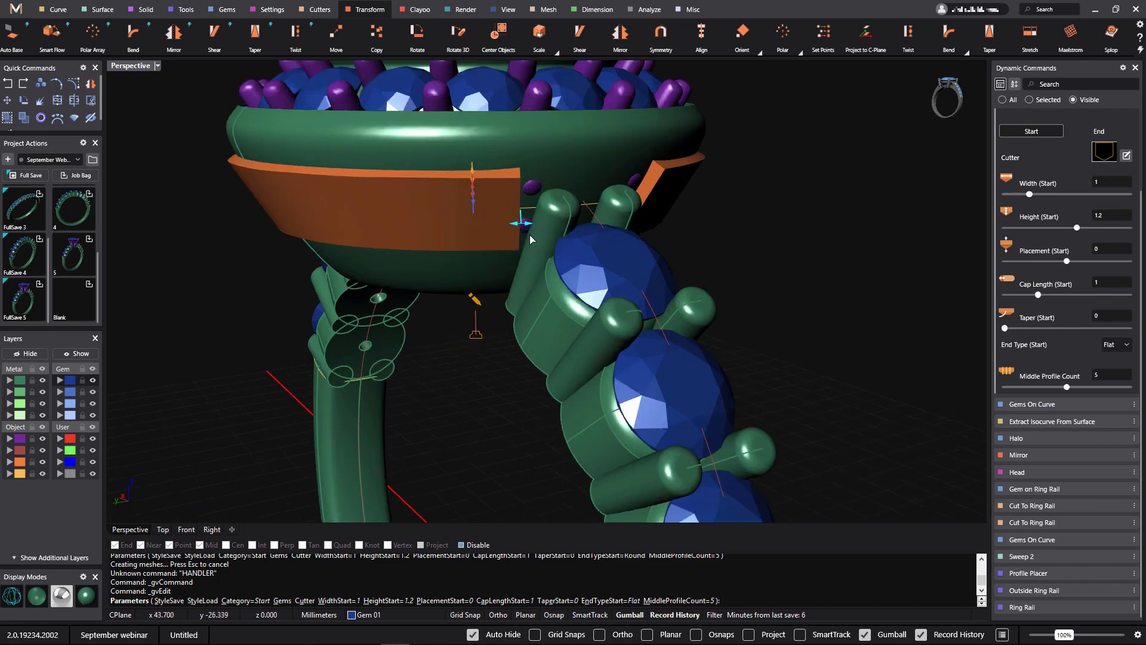
left_click_drag(539, 227, 561, 226)
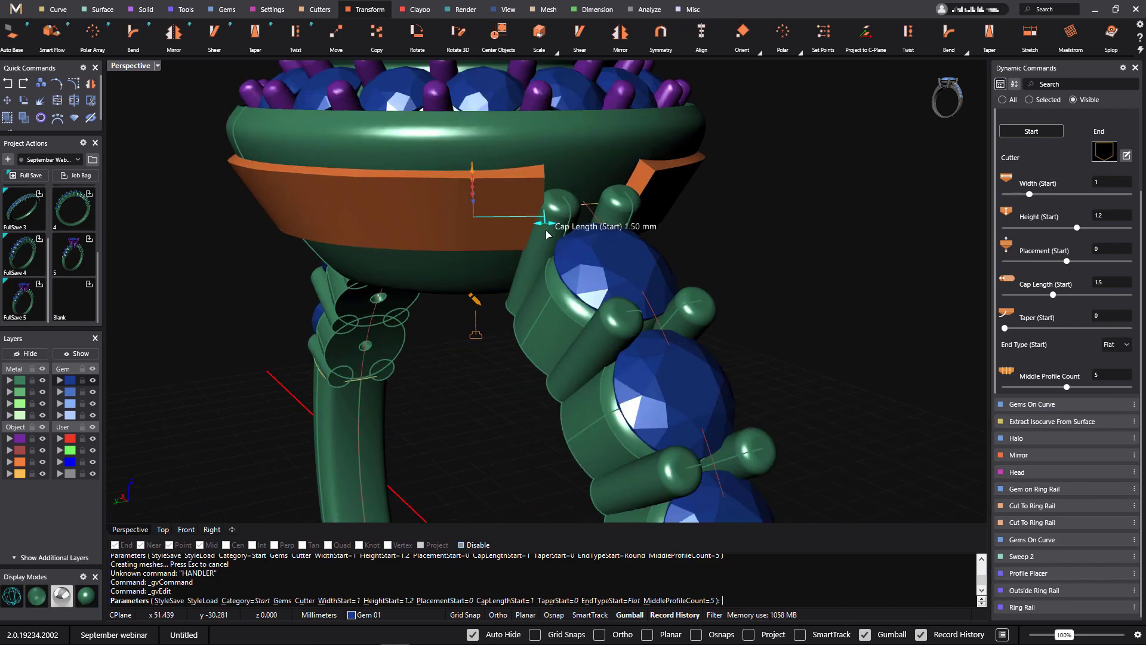
key("Return")
scroll(478, 401, "down", 3)
right_click_drag(549, 410, 621, 424)
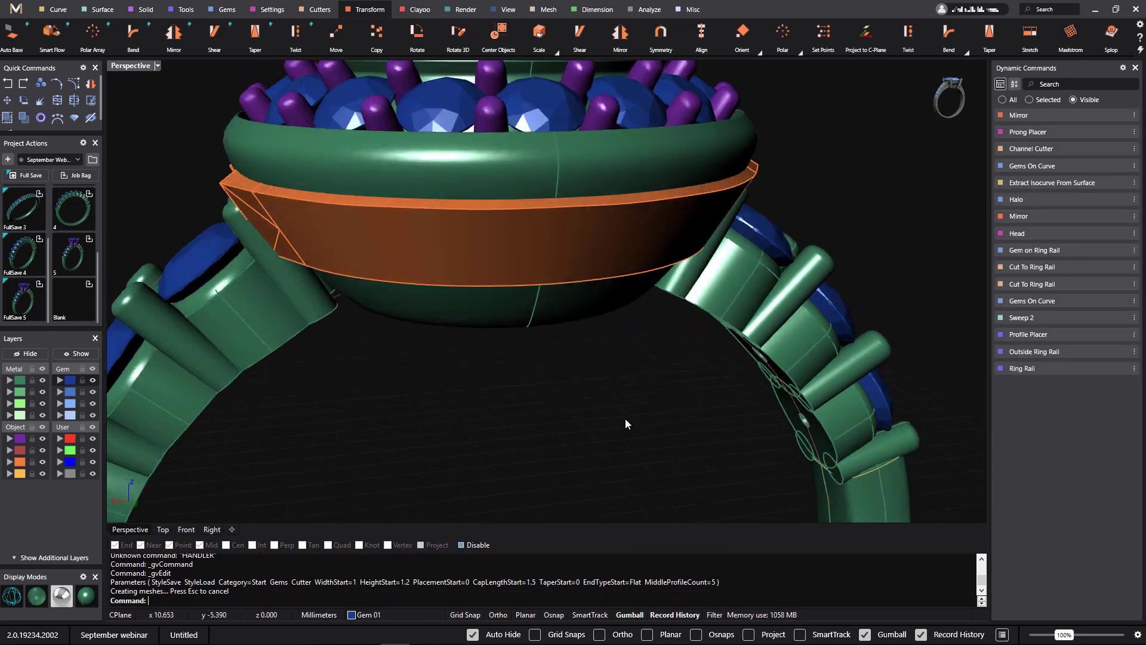
scroll(493, 388, "down", 2)
right_click_drag(493, 388, 540, 412)
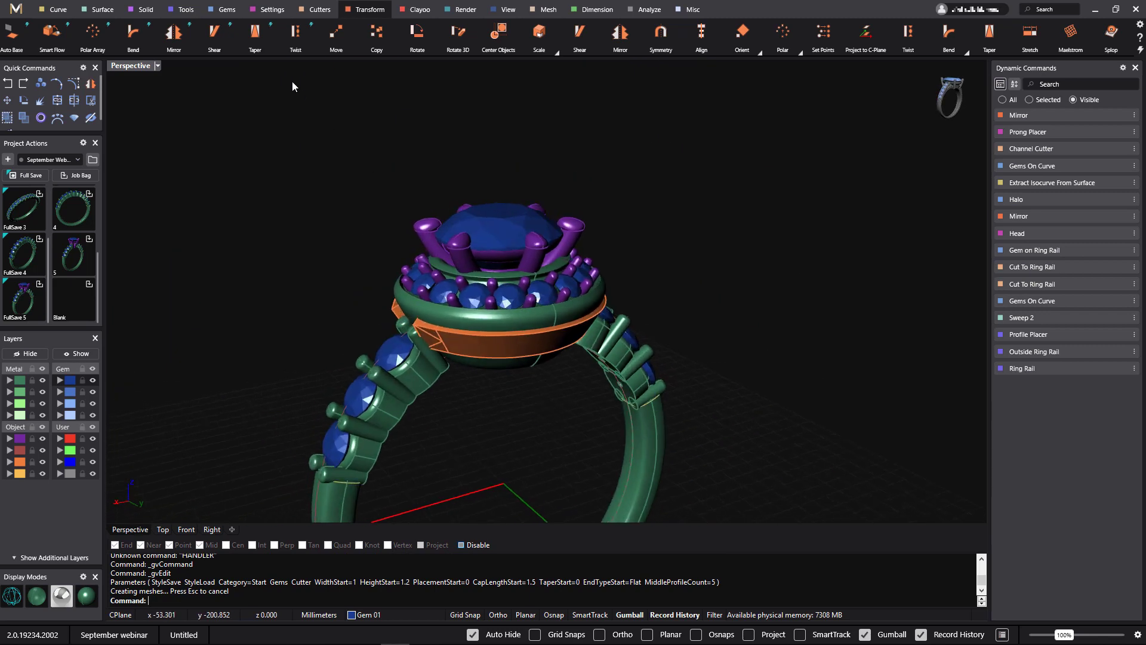
- Cut both channel cutters out of the halo with the Boolean command set to Boolean Difference
left_click(143, 11)
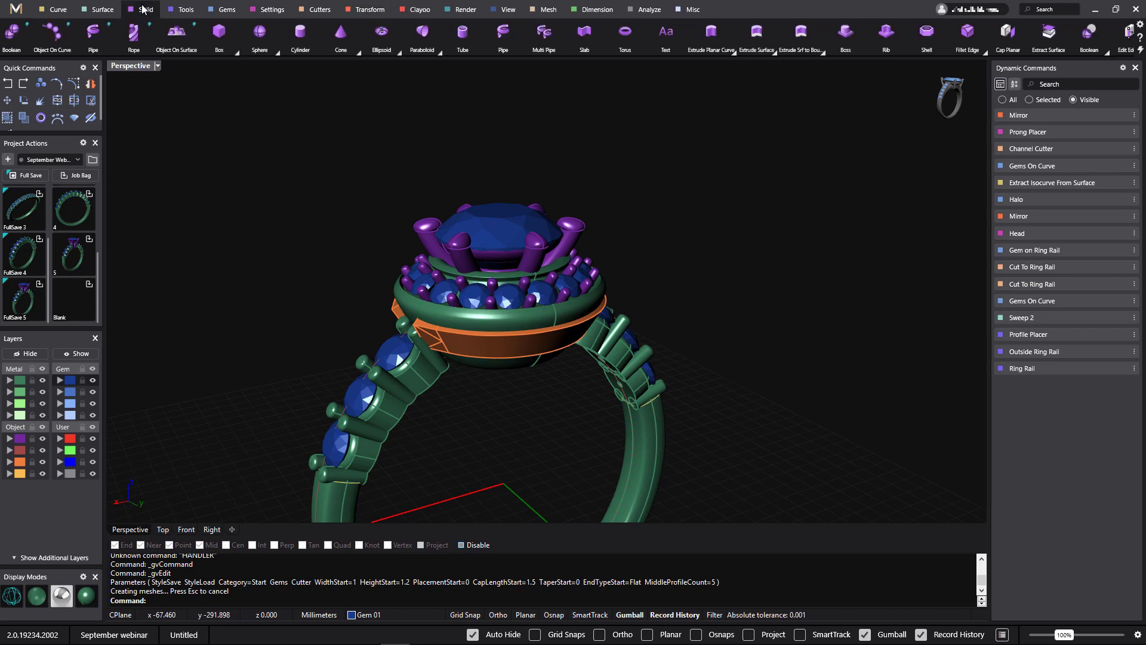
left_click(14, 35)
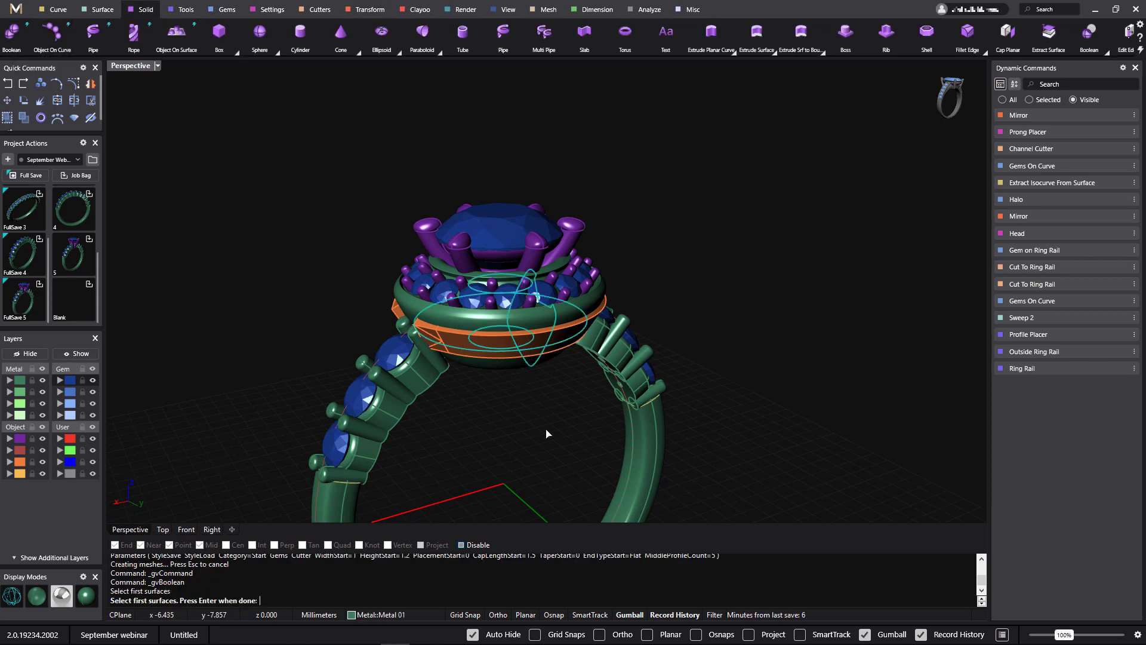
key("Return")
right_click_drag(550, 439, 574, 428)
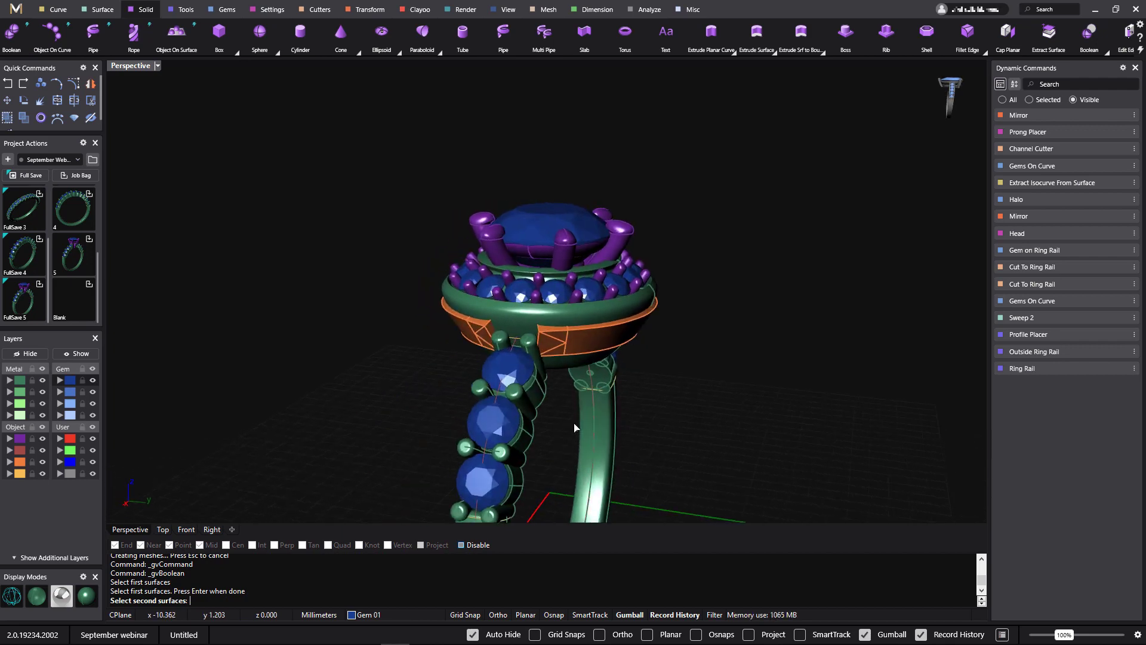
left_click(22, 464)
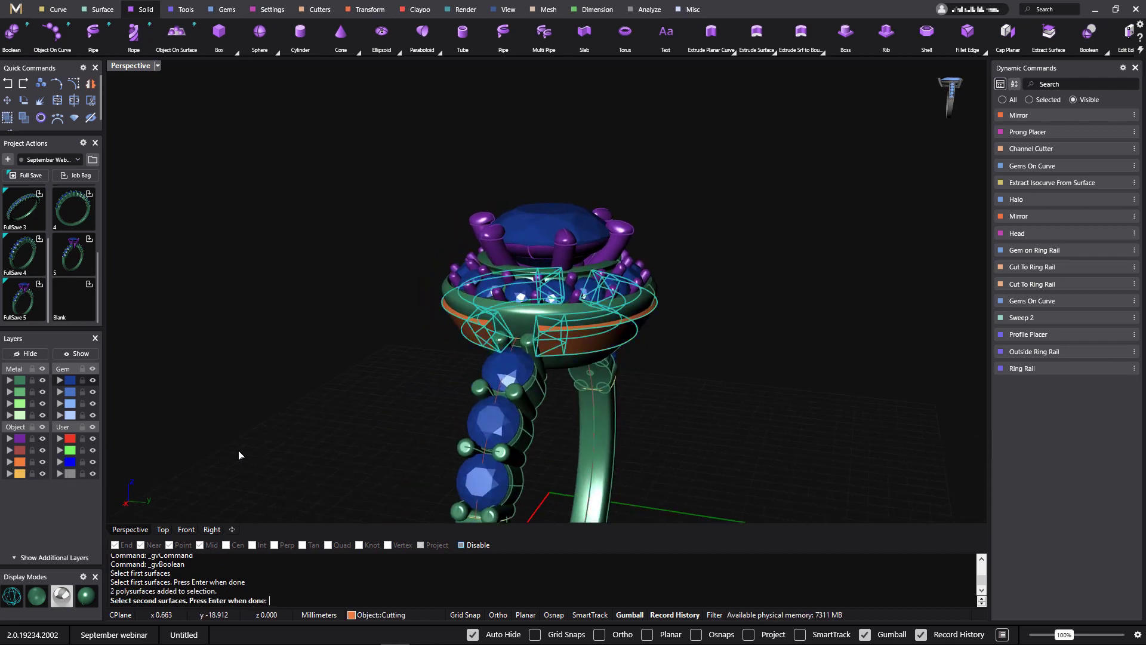
key("Return")
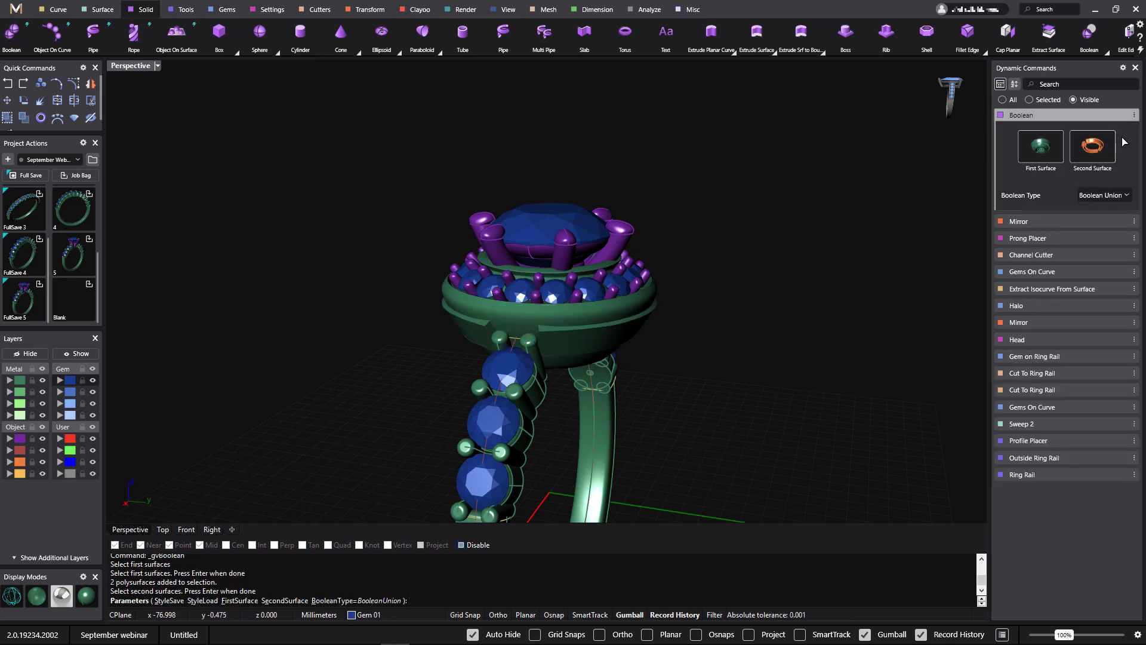
left_click(1120, 197)
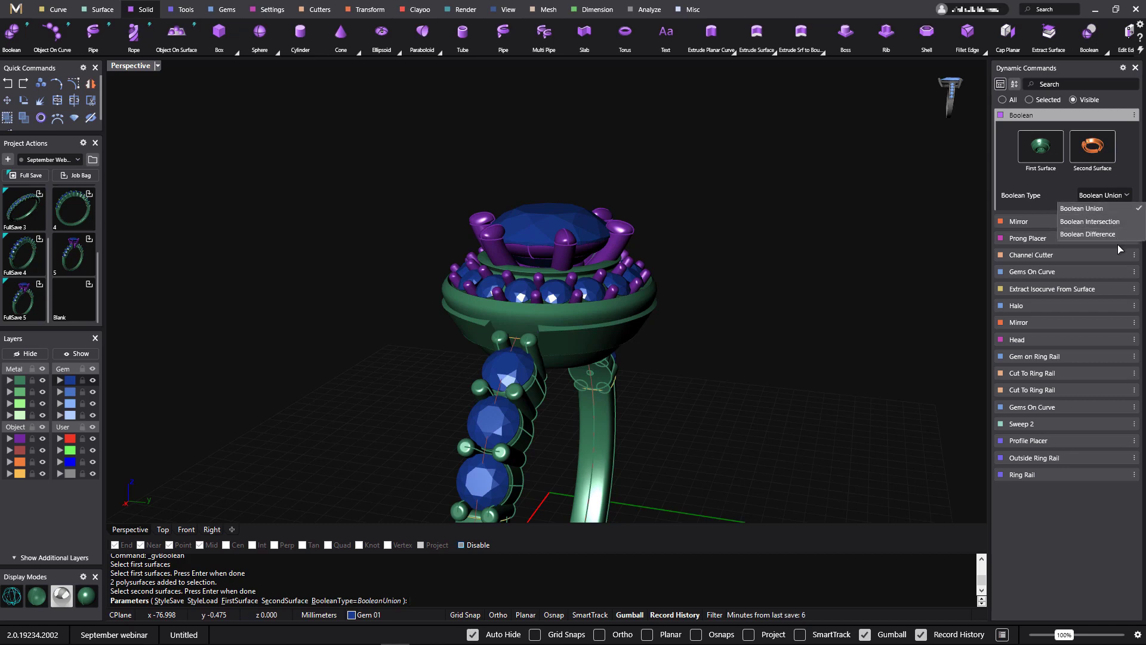
left_click(1110, 221)
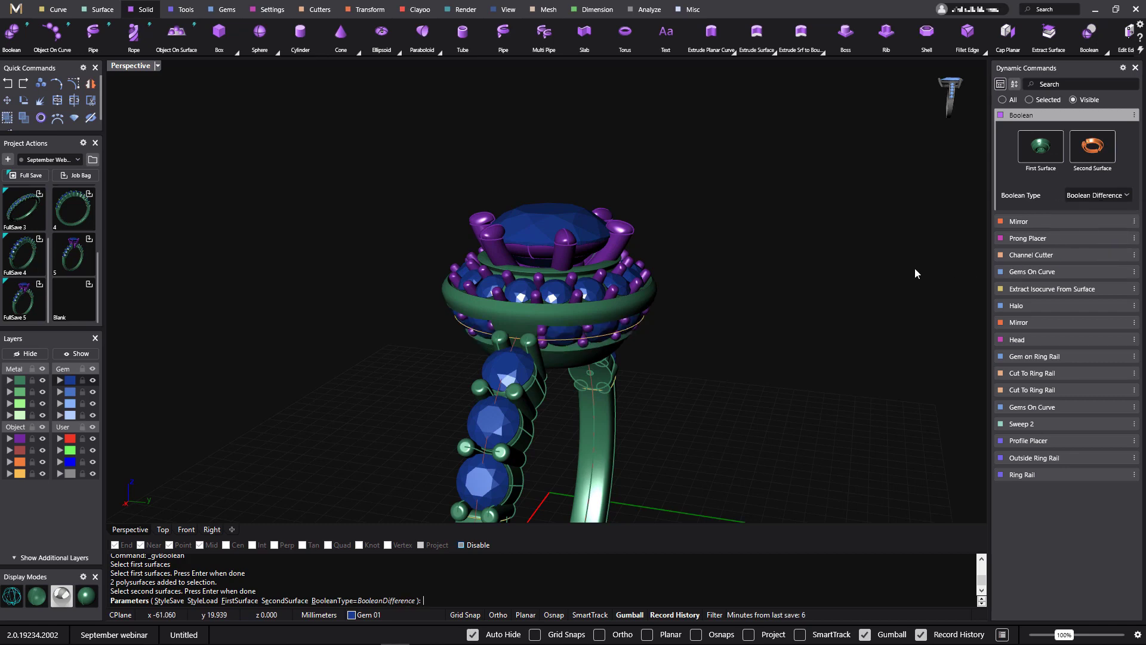
key("Return")
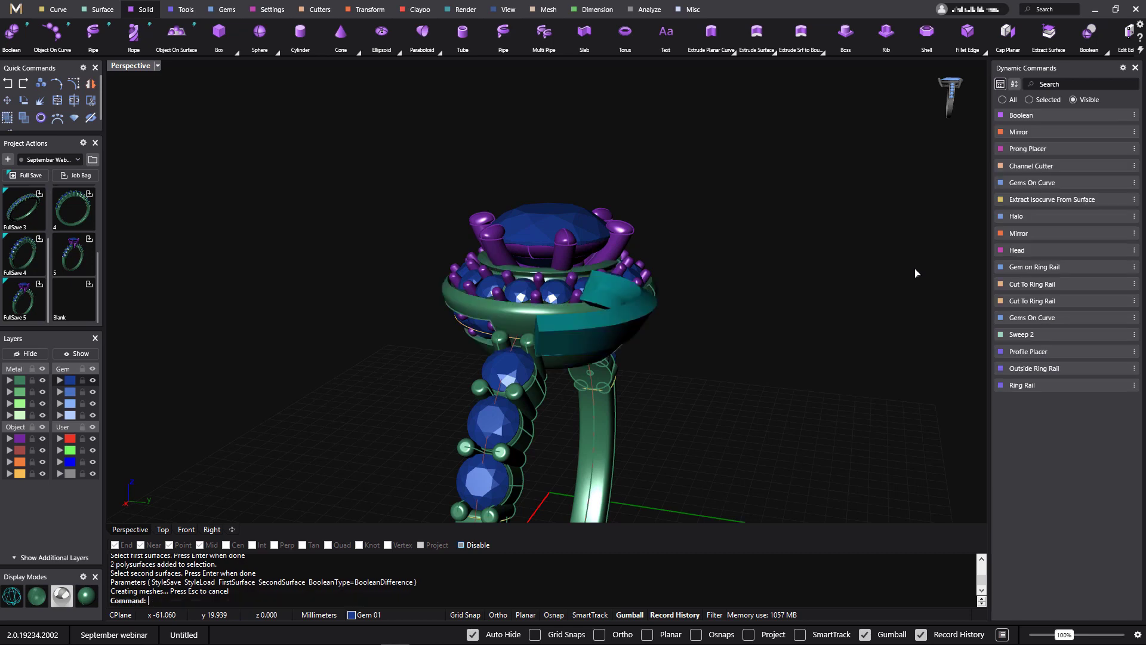
right_click_drag(801, 272, 424, 468)
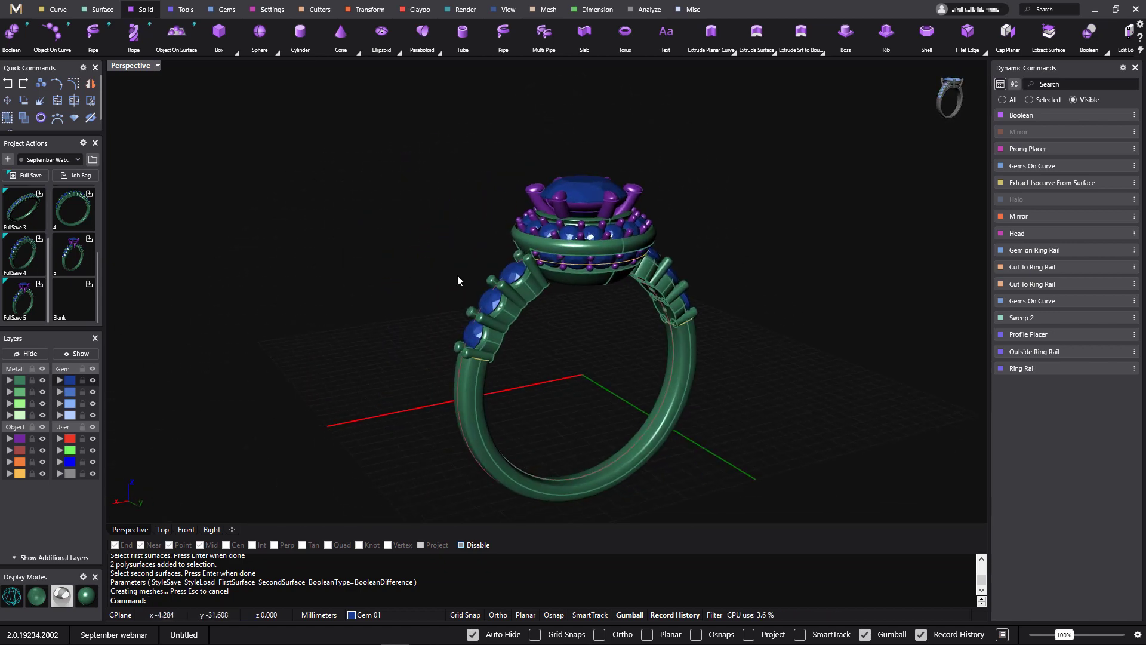
- Save the complete ring to the September webinar project's job bag and as a full save
left_click_drag(354, 125, 797, 507)
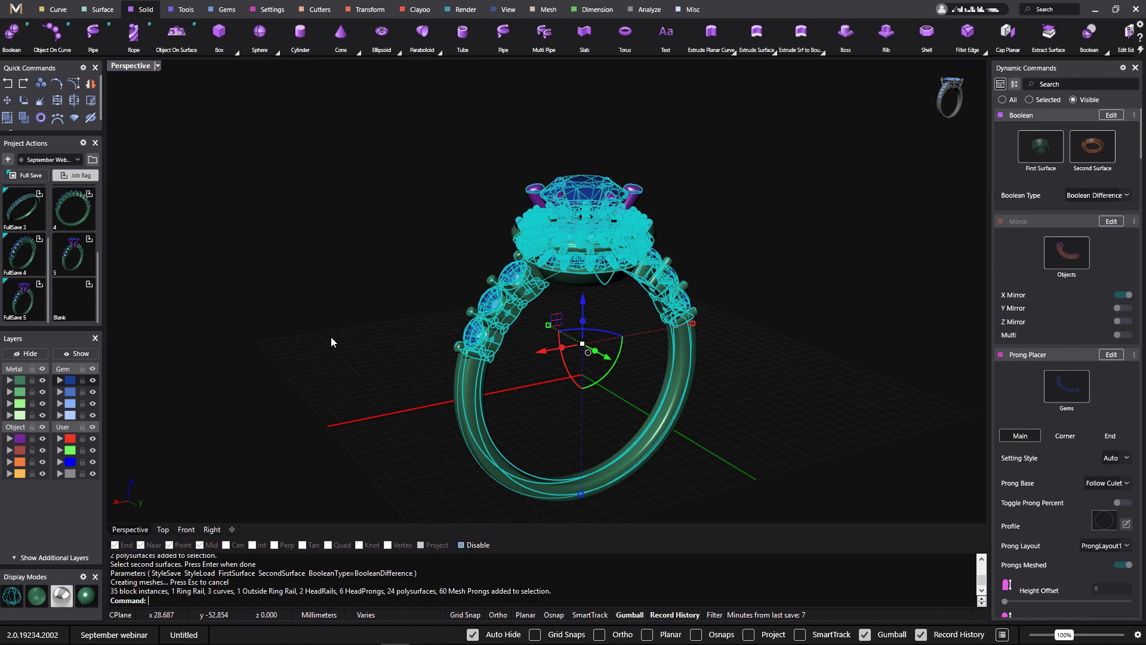
key("ctrl+m")
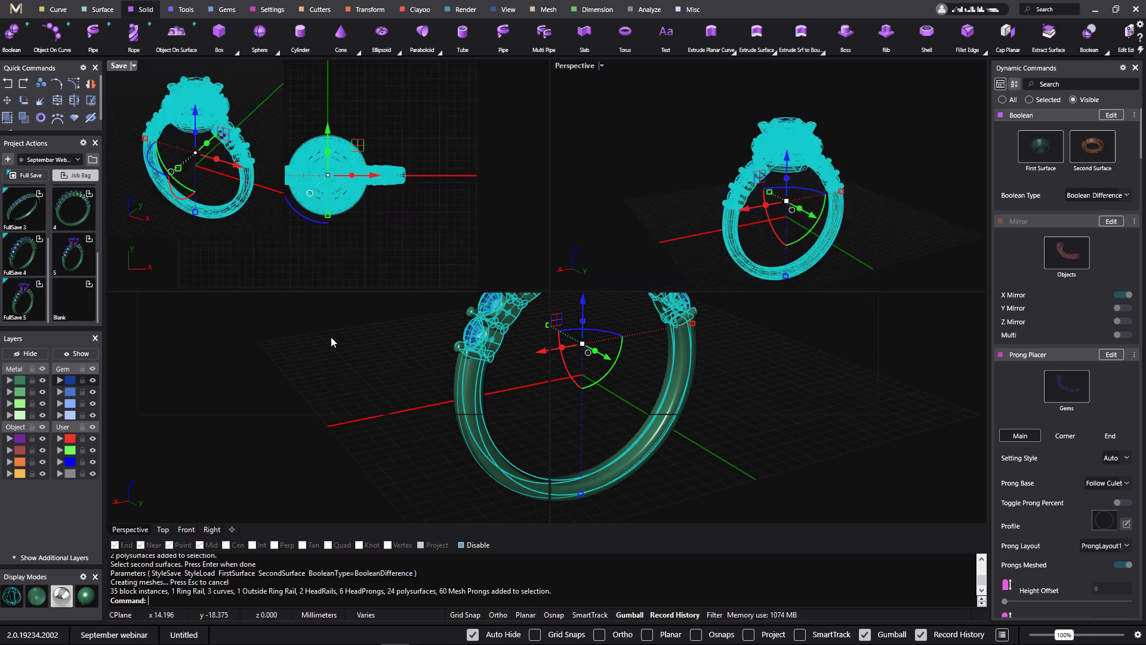
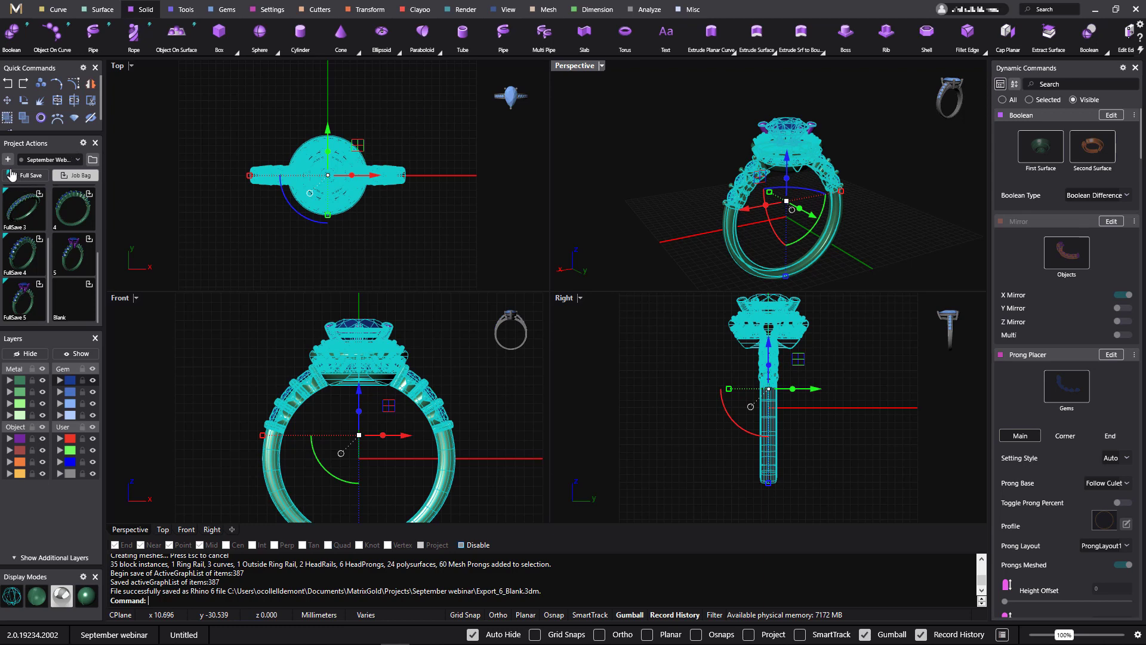
left_click(28, 178)
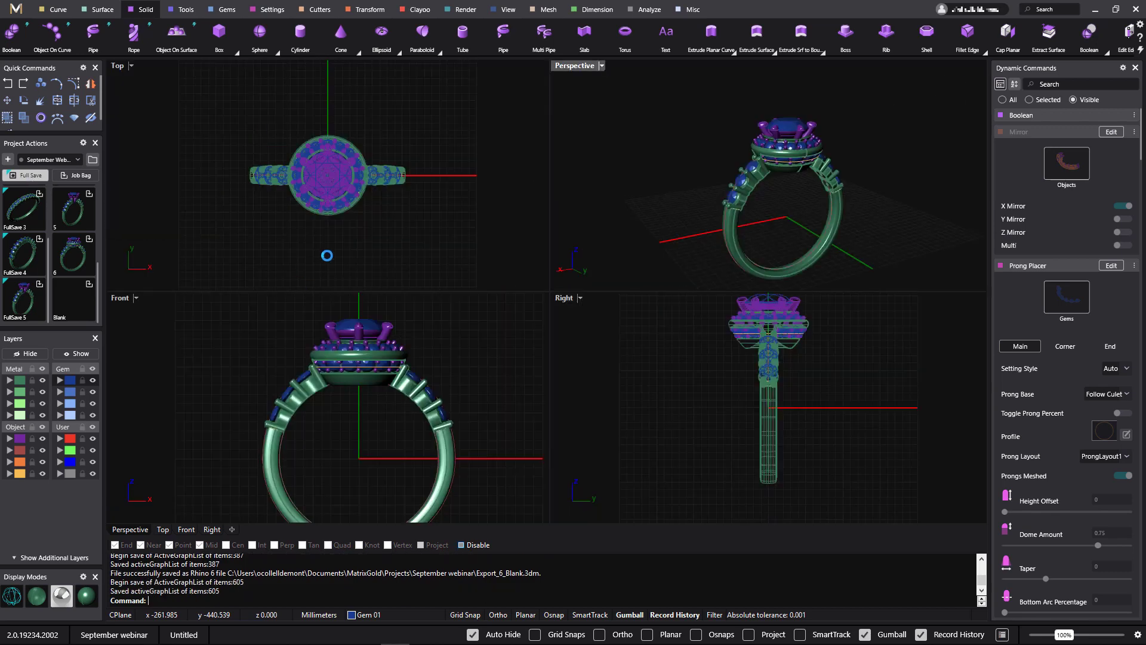
- Examine the finished halo ring from several angles in an enlarged Perspective view and check its saved entries in the project
double_click(588, 66)
right_click_drag(573, 280, 647, 299)
scroll(83, 256, "up", 3)
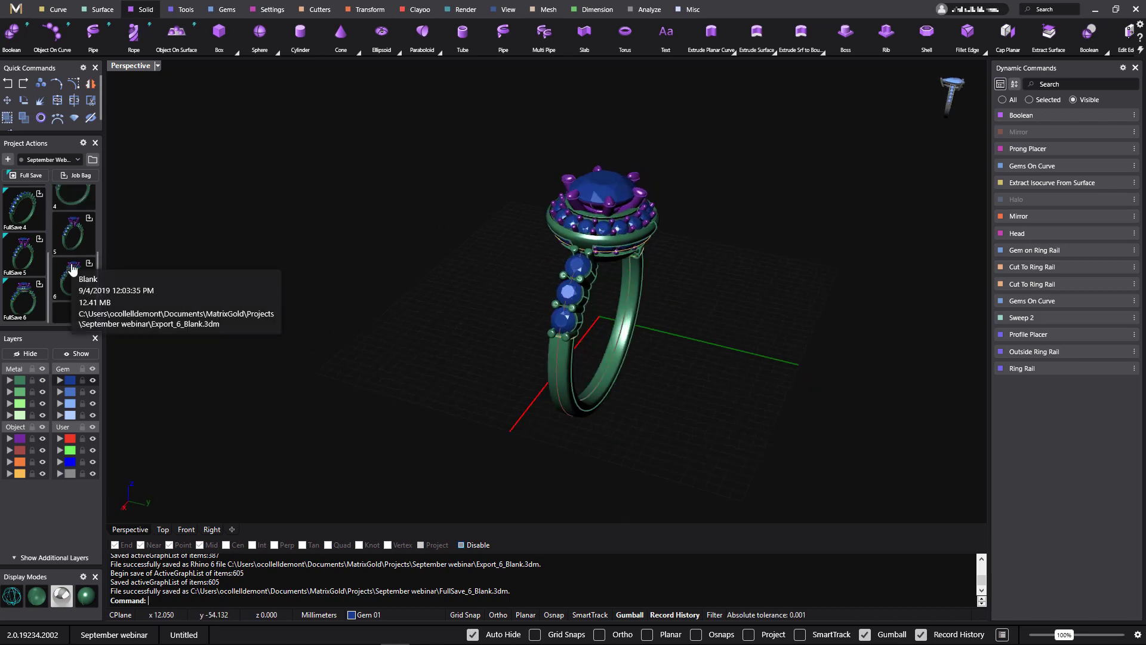
scroll(84, 258, "up", 1)
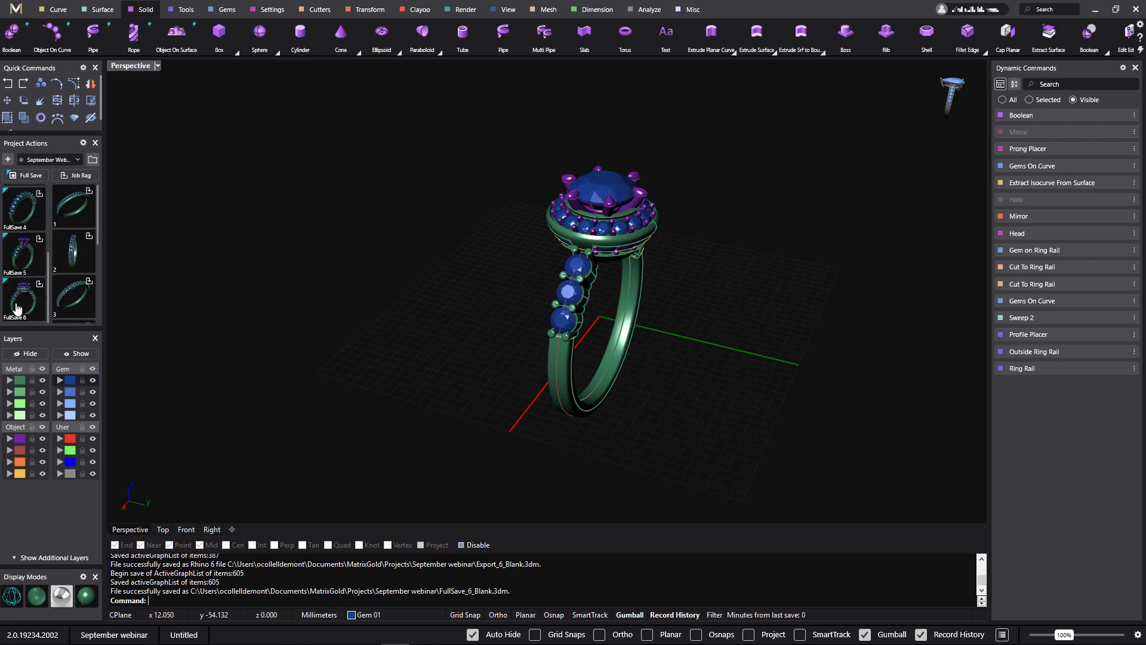
right_click_drag(487, 341, 472, 301)
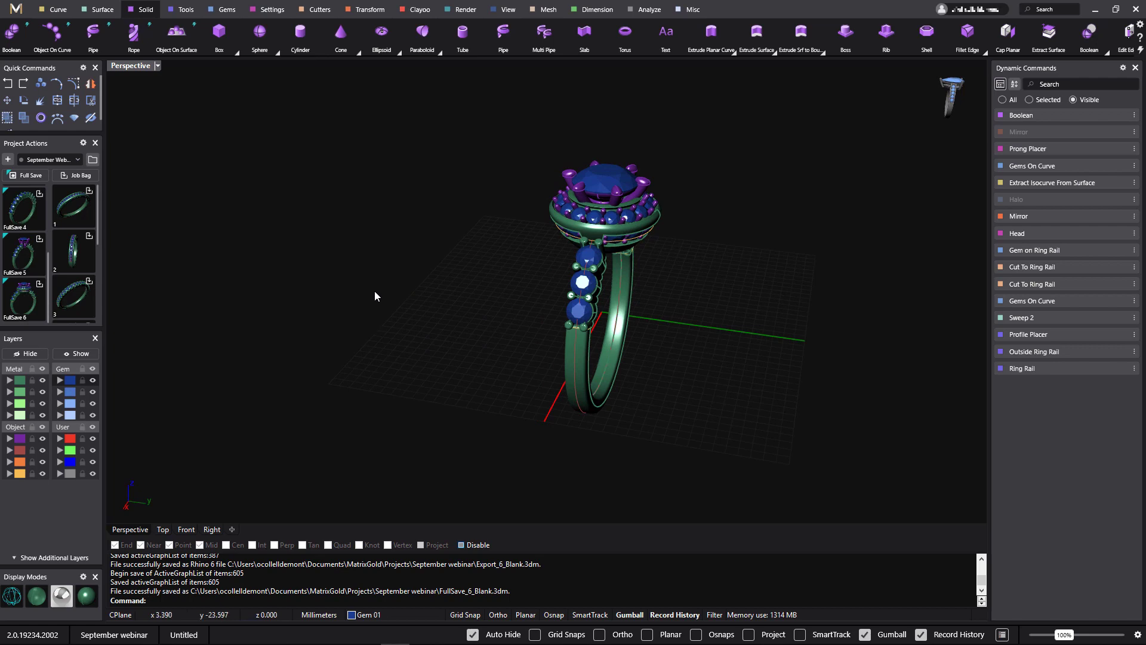
right_click_drag(474, 370, 381, 286)
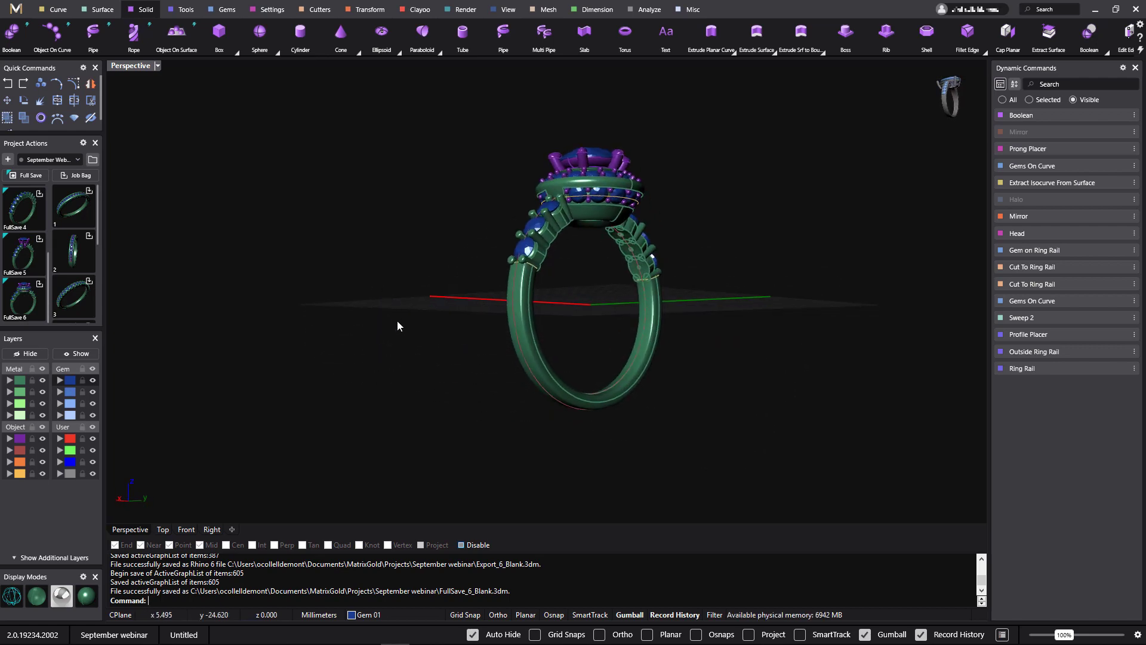
right_click_drag(399, 326, 396, 373)
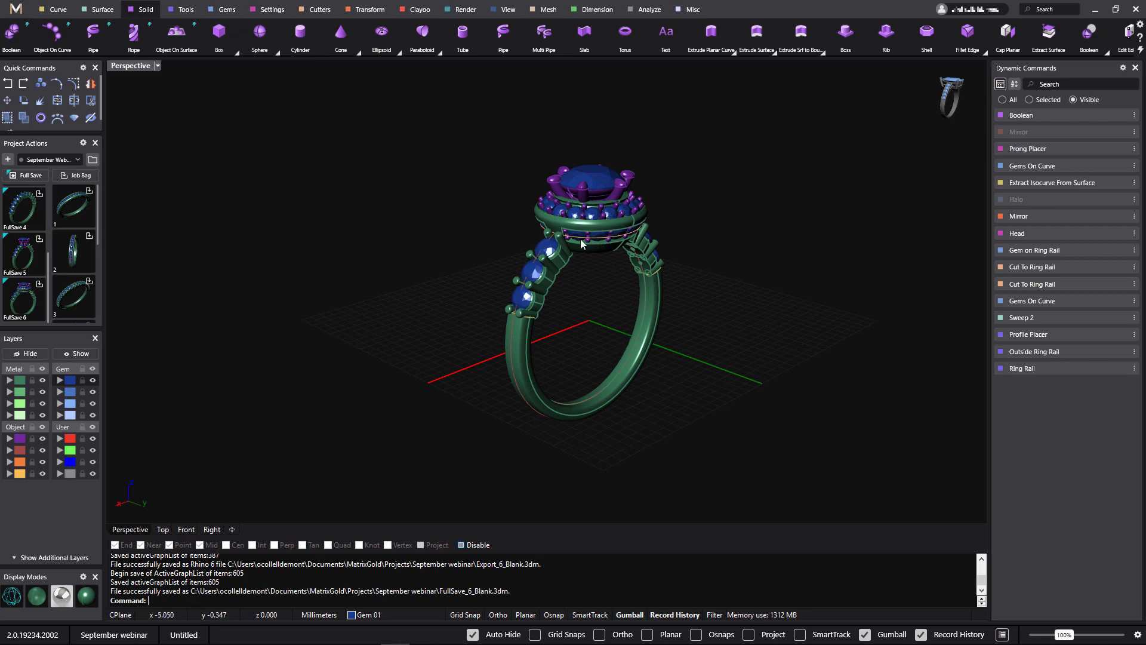
left_click(590, 281)
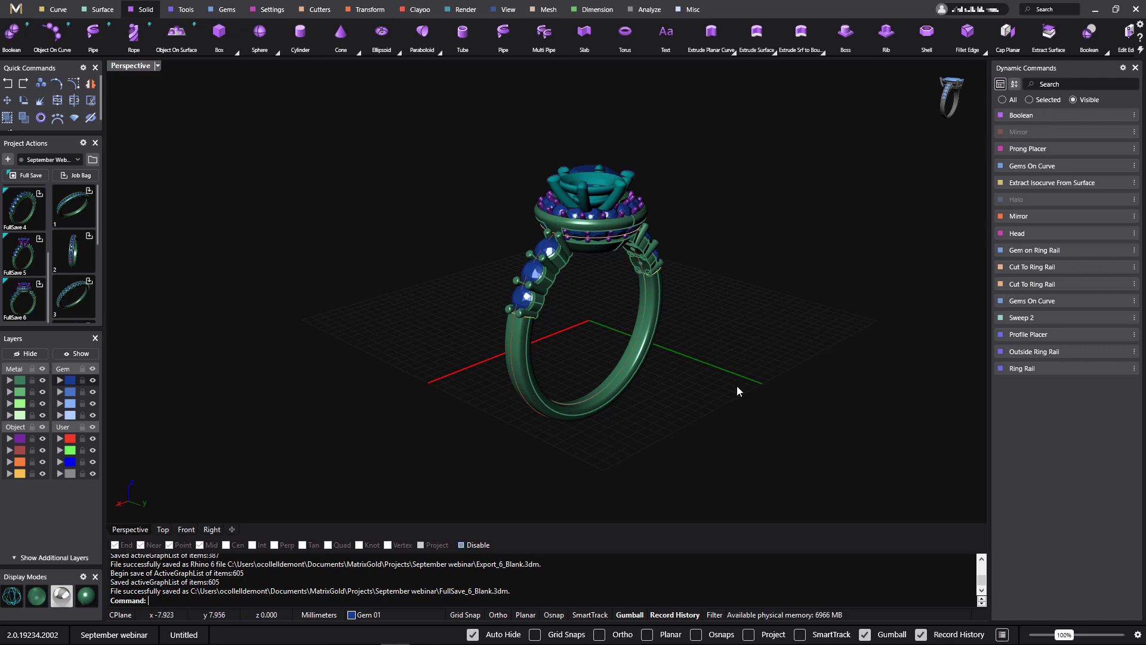
right_click_drag(627, 429, 642, 342)
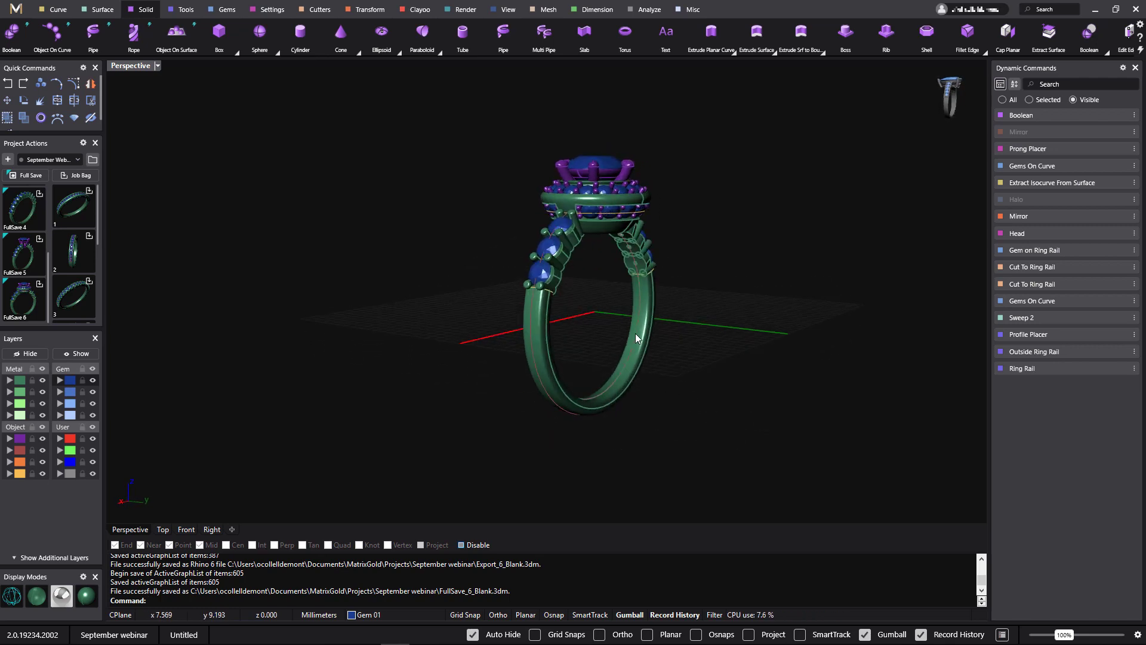
left_click(635, 333)
left_click(683, 365)
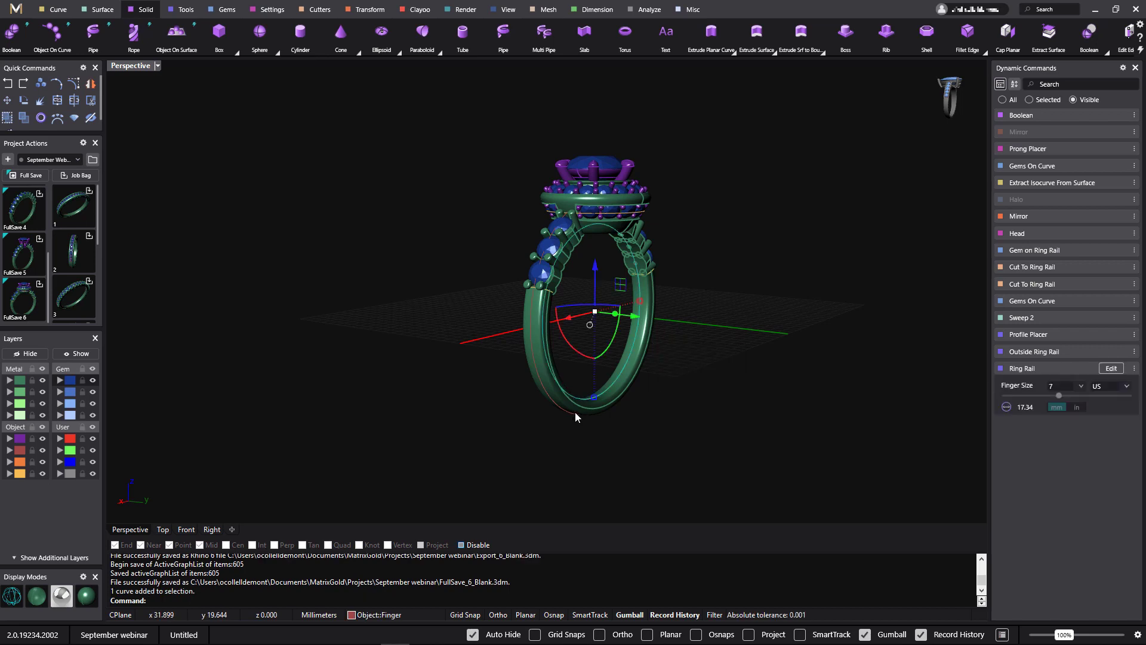
left_click(571, 413, "shift")
right_click_drag(552, 438, 701, 319)
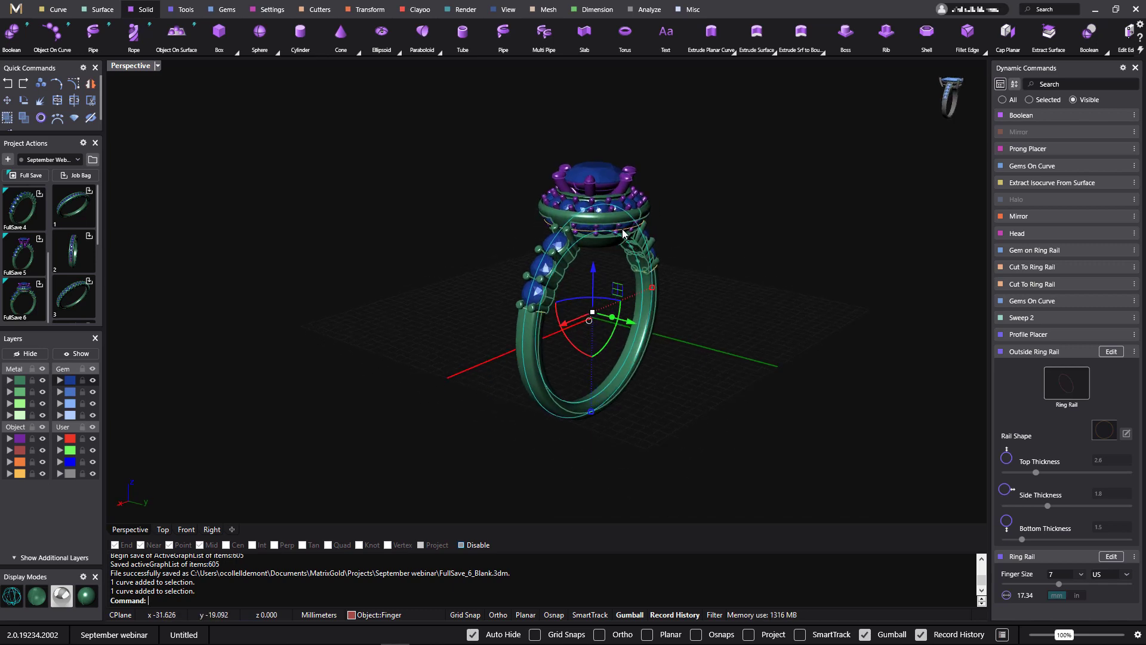
left_click(624, 234)
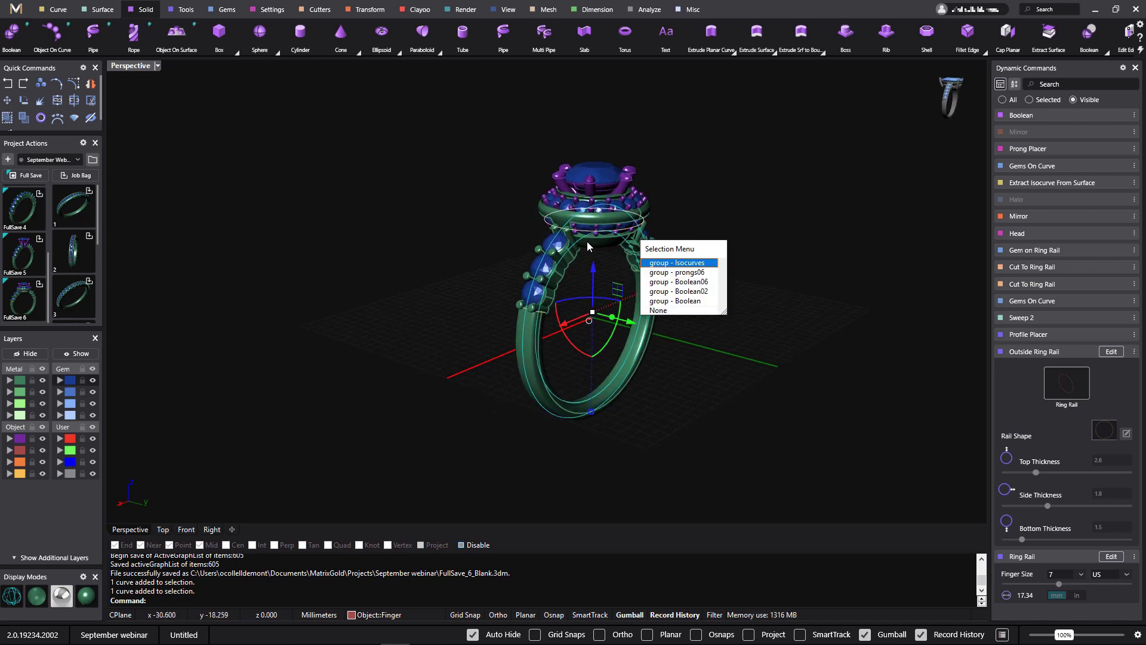
left_click(739, 379)
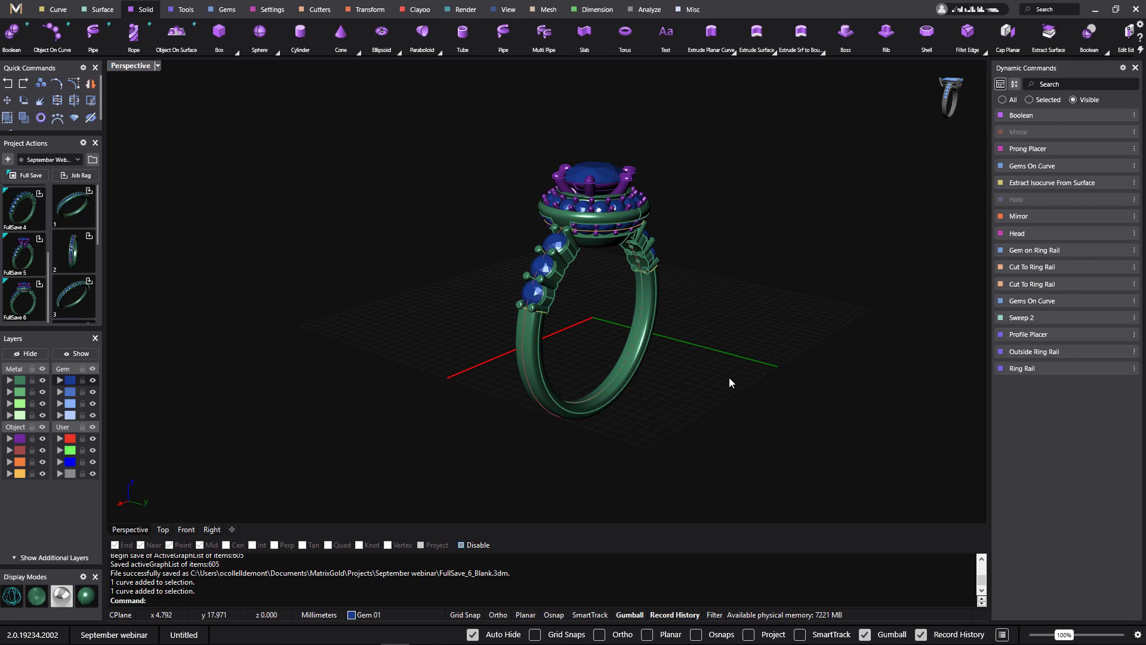
- Select every curve in the halo ring model with the SelCrv command and delete them
type("Sel")
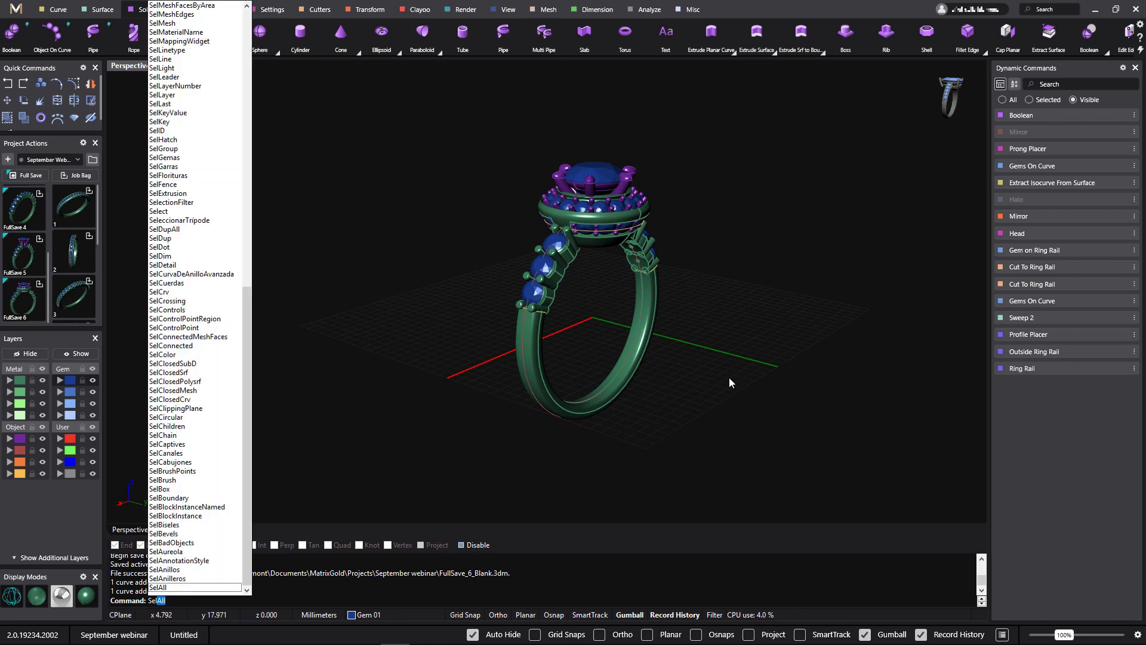
type("Crv")
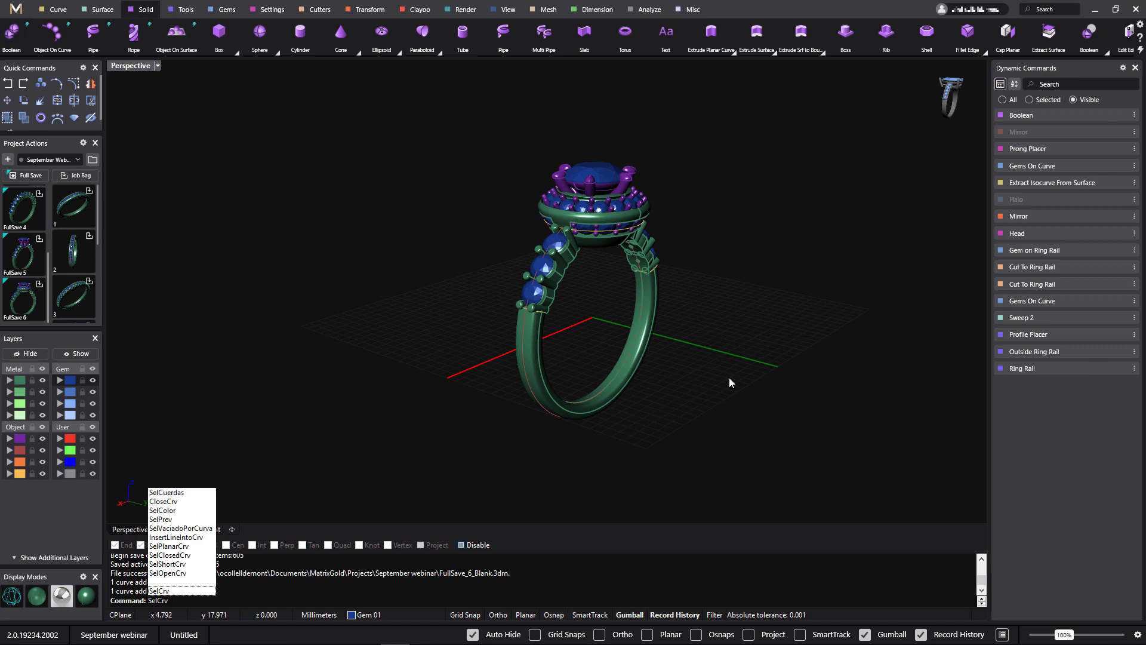
key("Return")
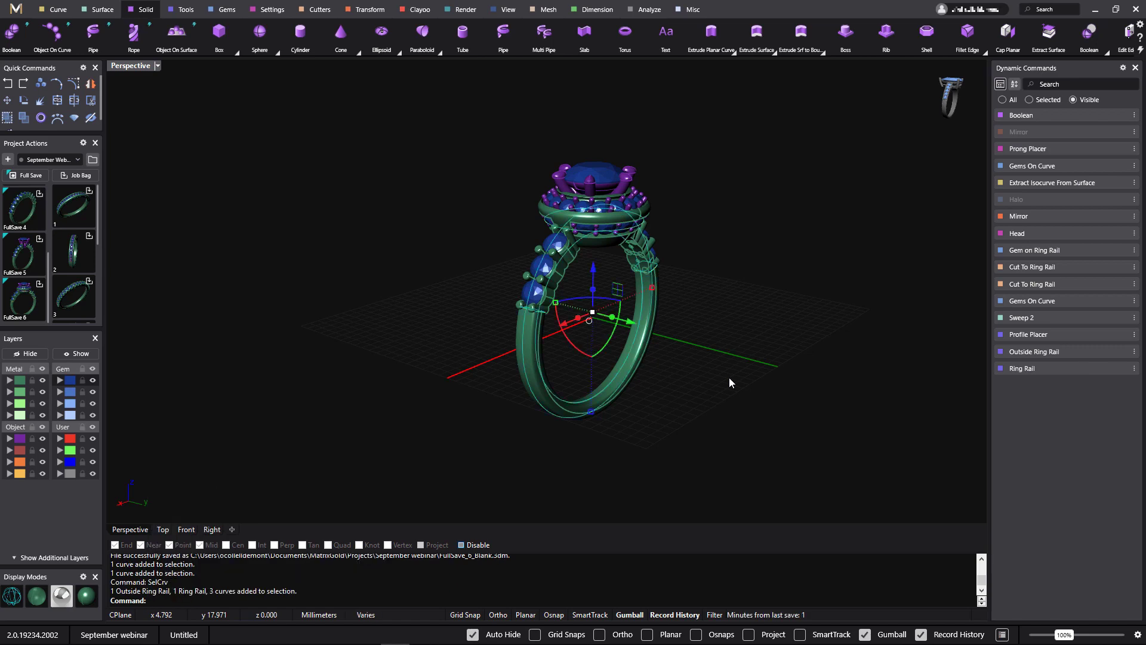
key("Delete")
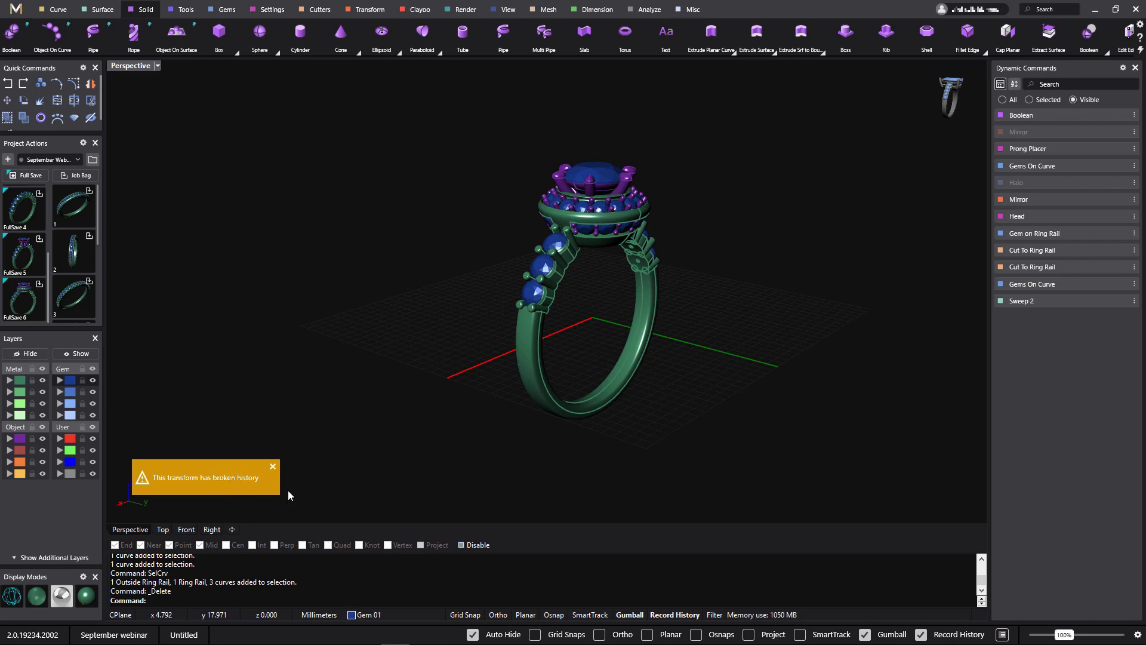
right_click_drag(460, 461, 525, 449)
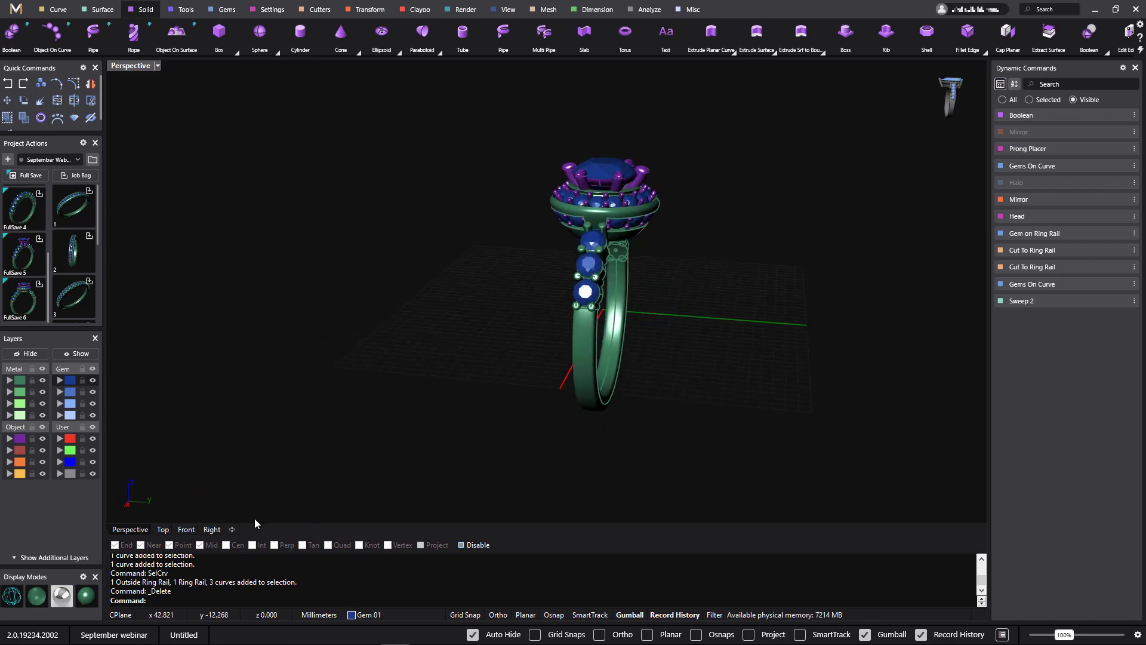
- Select the whole halo ring and rotate it in the Right viewport so it lies on its side, slightly tilted
double_click(132, 67)
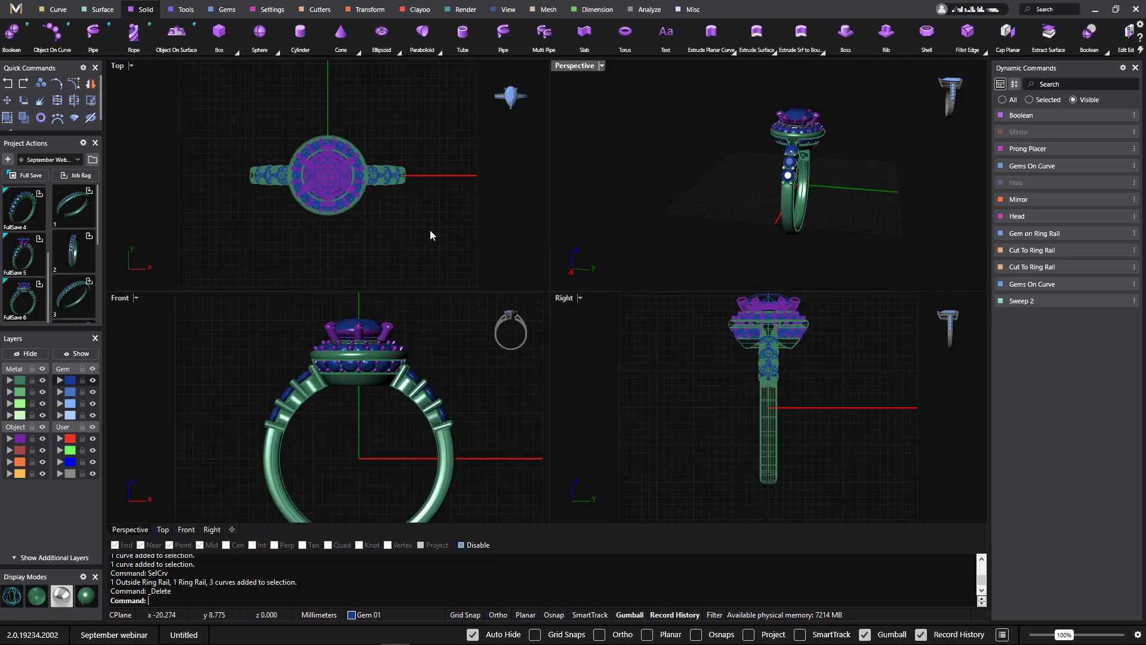
scroll(697, 406, "down", 2)
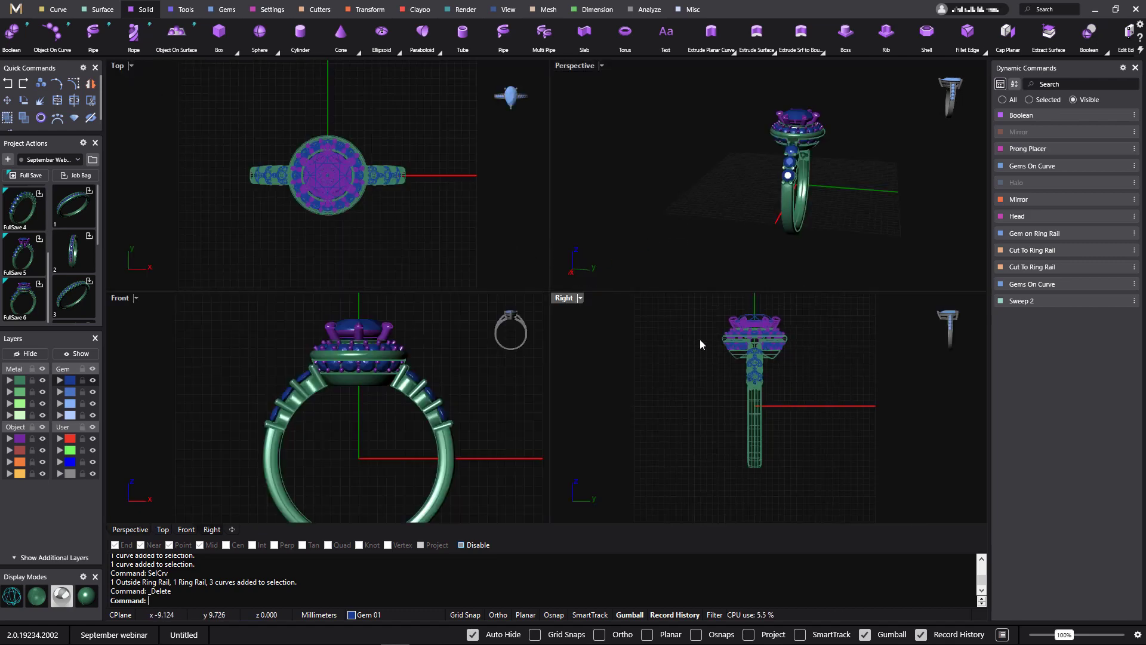
scroll(699, 345, "down", 1)
left_click_drag(688, 296, 805, 472)
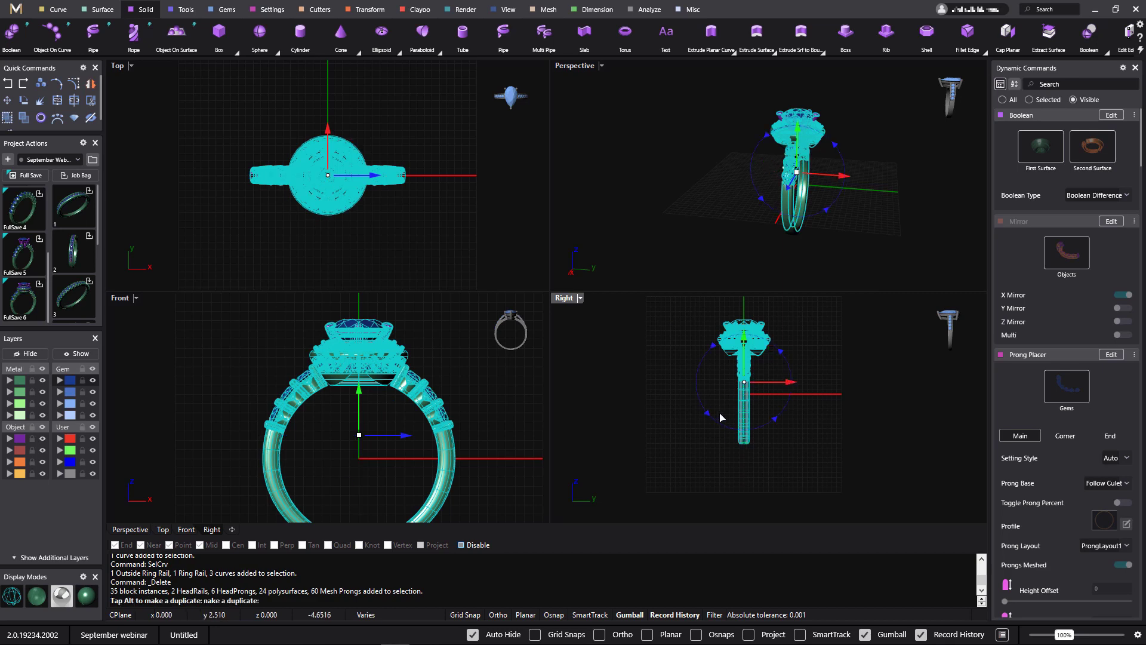
left_click_drag(720, 416, 698, 389)
left_click_drag(694, 382, 692, 375)
key("Escape")
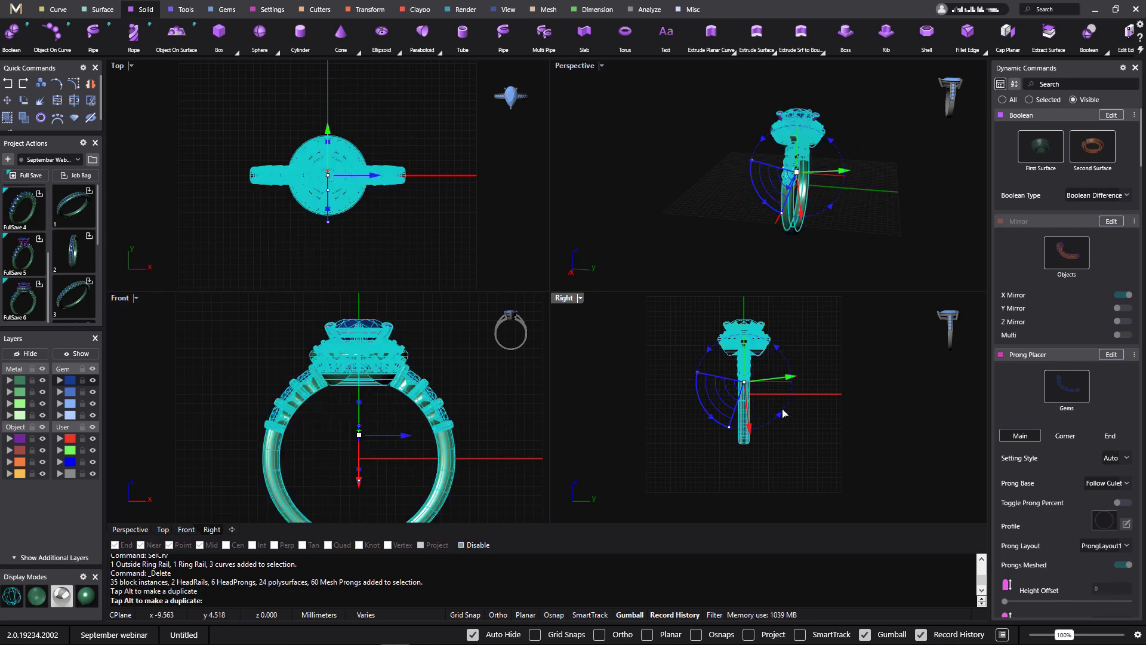
left_click_drag(770, 383, 819, 393)
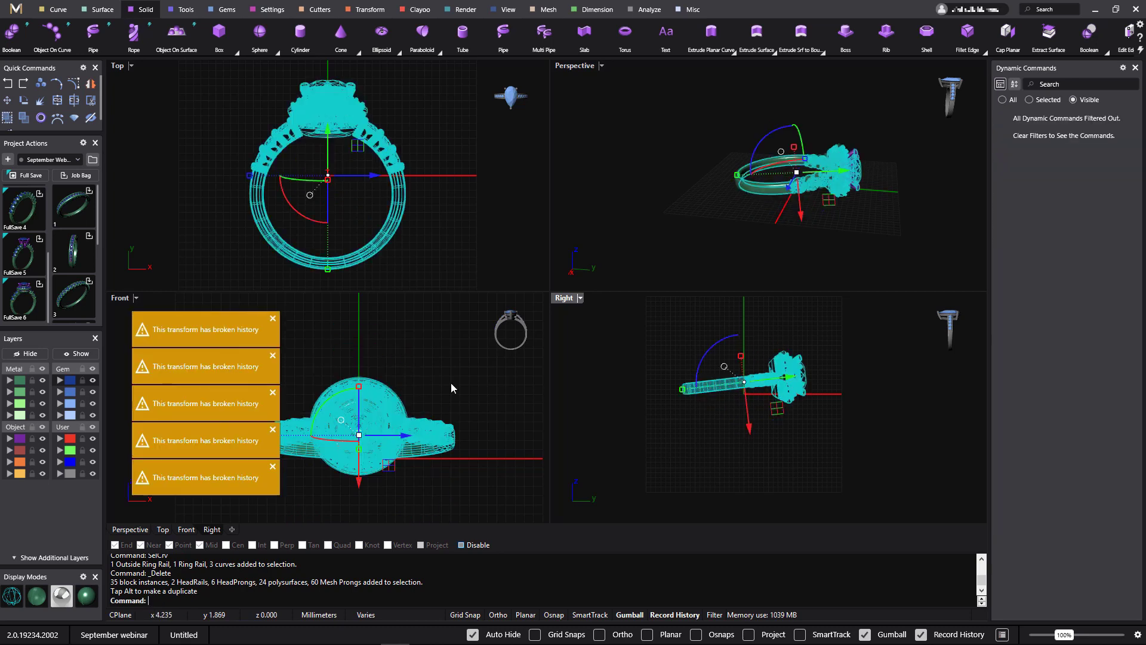
- Move the lying ring beside the origin and lower it to the ground plane, and assign it to the Extra 01 layer
left_click_drag(787, 381, 850, 376)
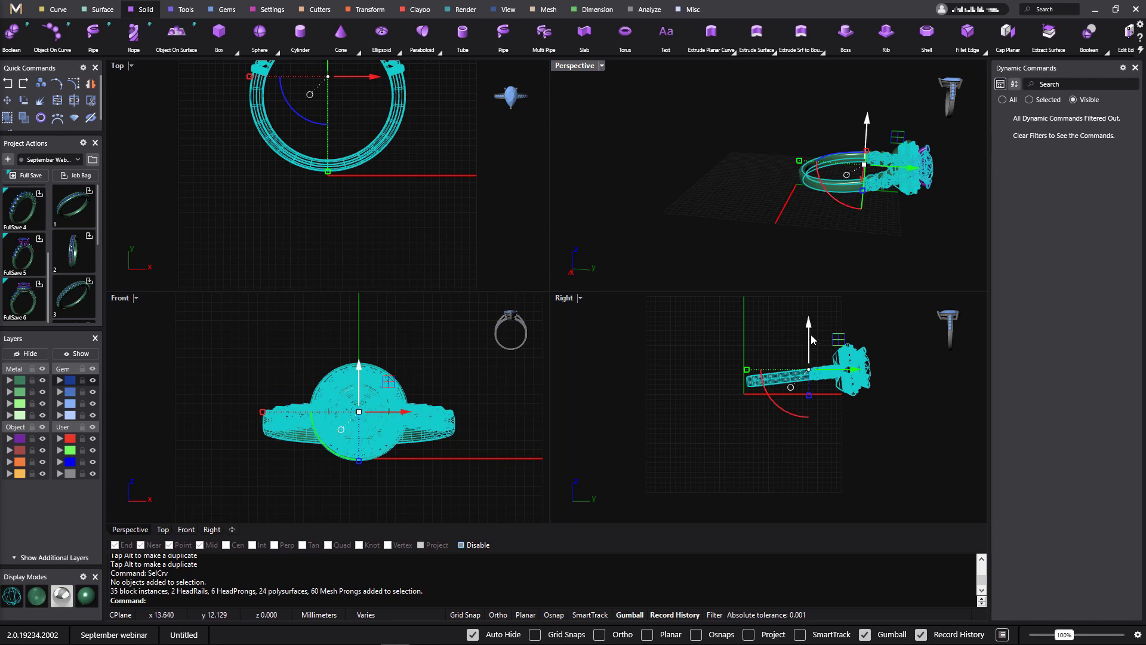
left_click_drag(809, 327, 808, 336)
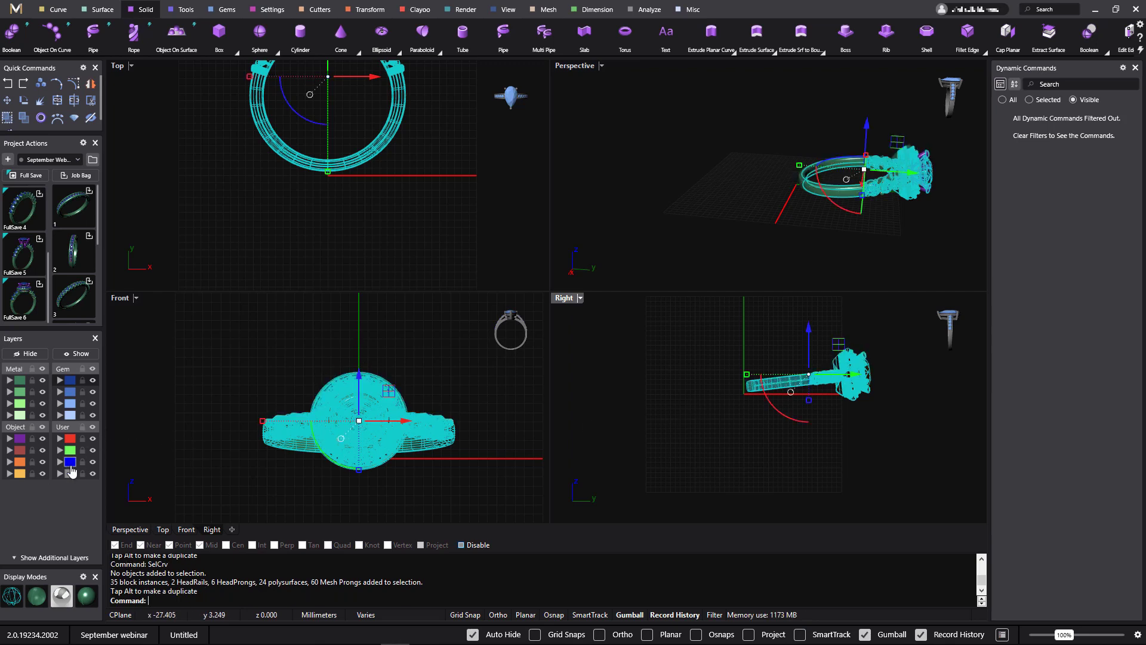
left_click(60, 557)
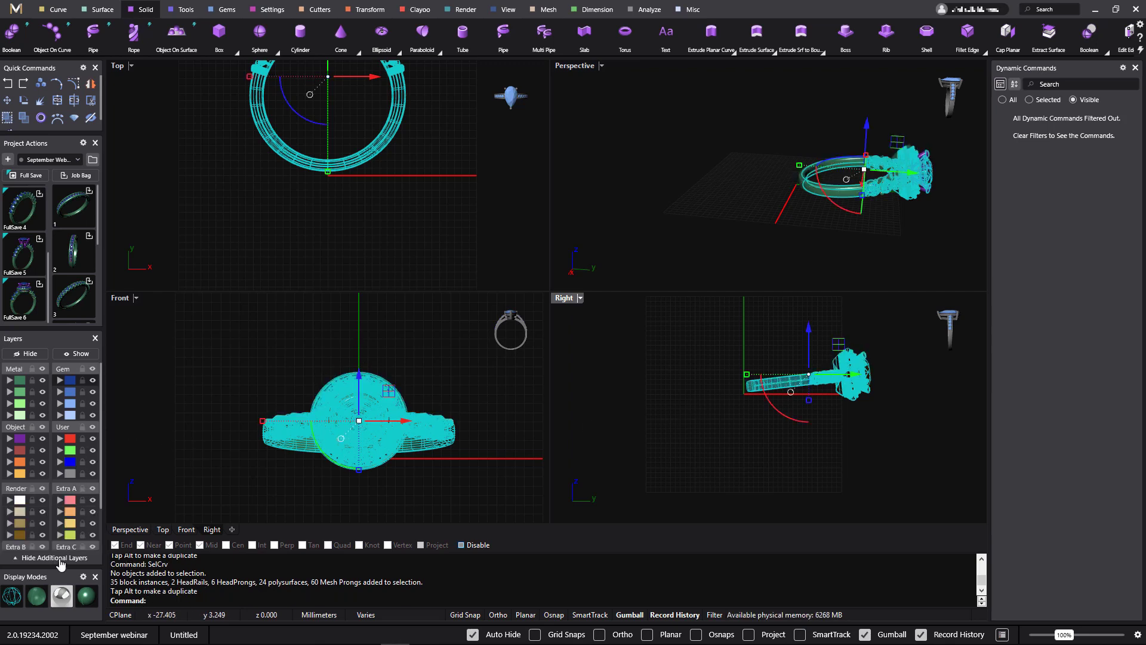
left_click(61, 504)
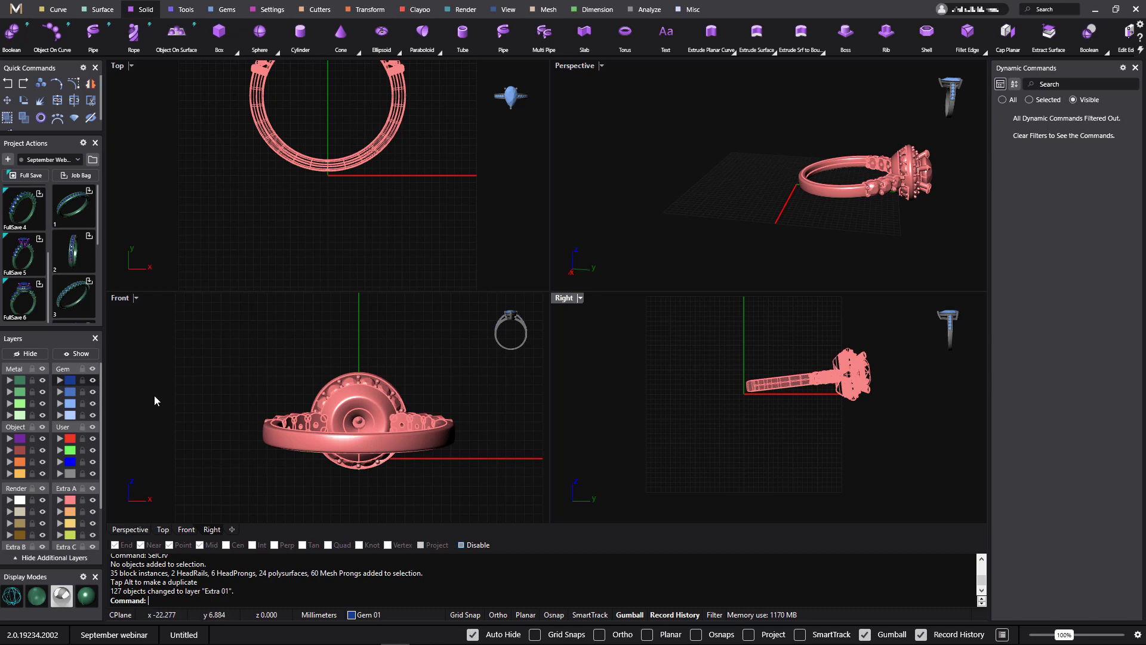
- Load the center-stone ring from job bag item 5 into the scene beside the lying halo ring
left_click_drag(100, 236, 105, 317)
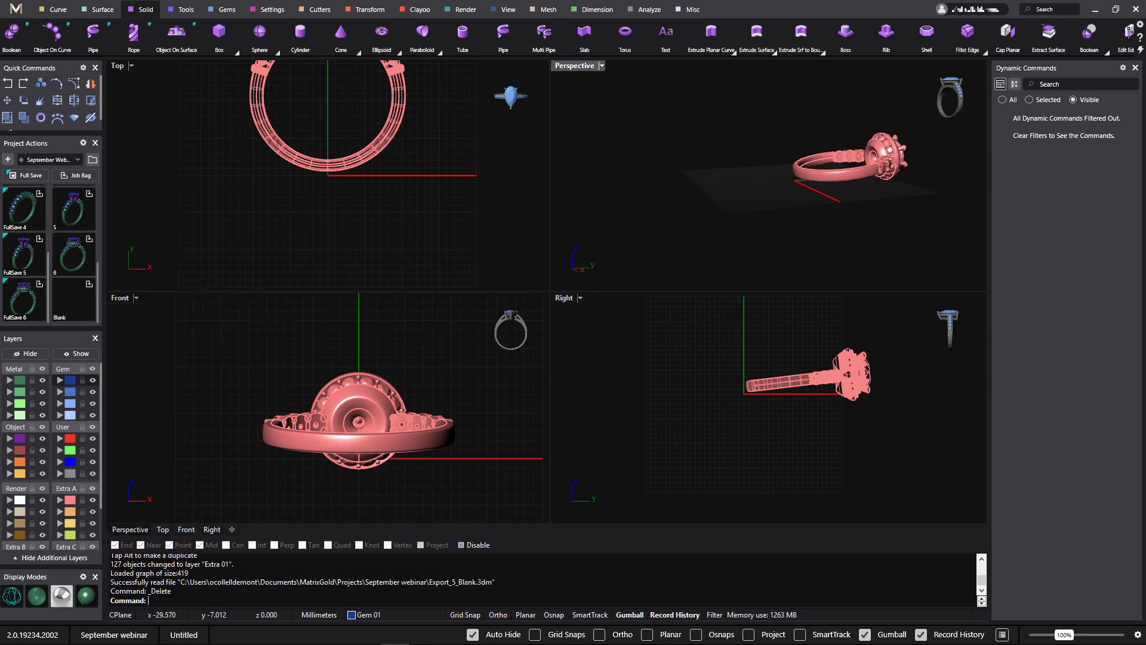
left_click(80, 216)
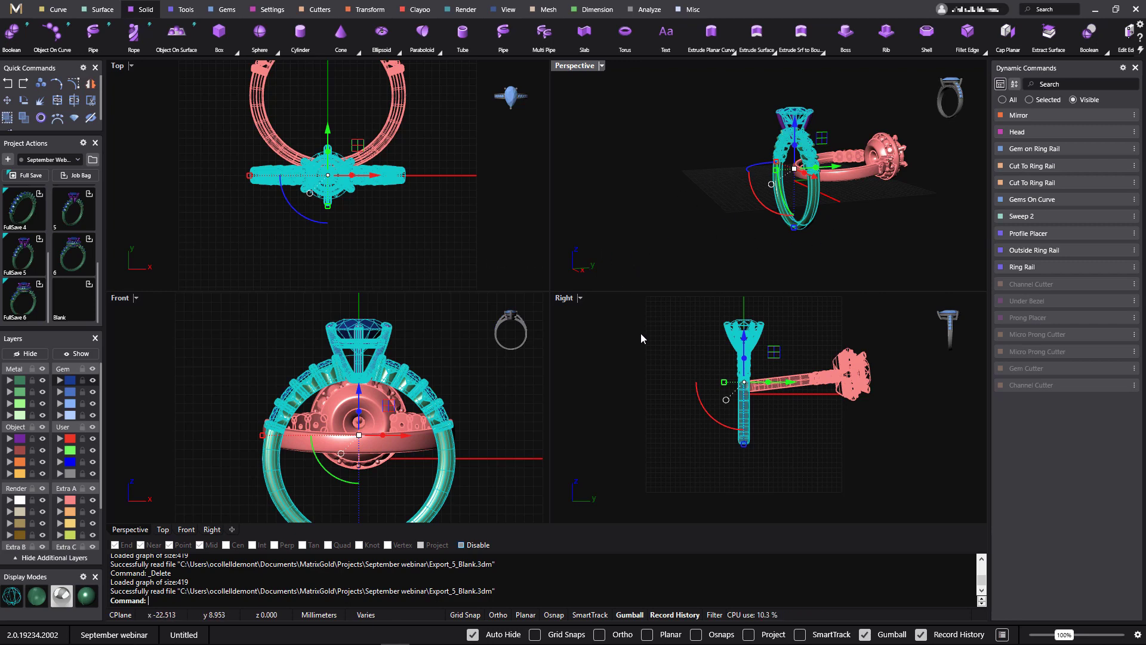
left_click(646, 242)
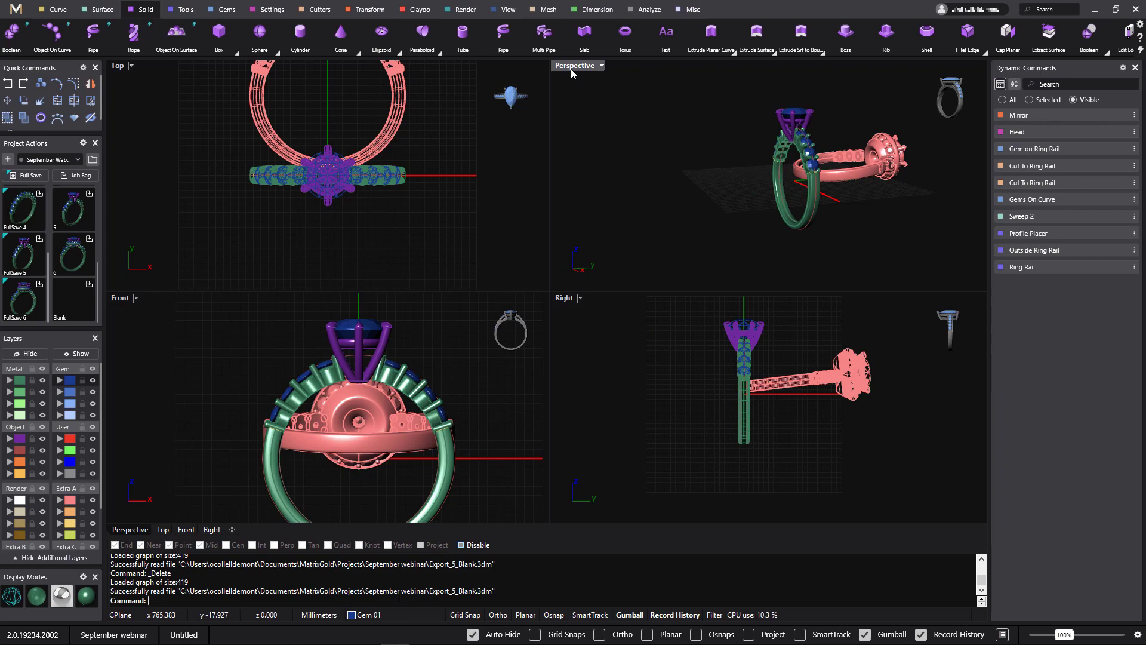
- Select the loaded center-stone ring's leftover curves with SelCrv and delete them
double_click(571, 66)
mouse_move(645, 179)
right_mouse_down()
mouse_move(632, 166)
mouse_move(635, 188)
right_mouse_up()
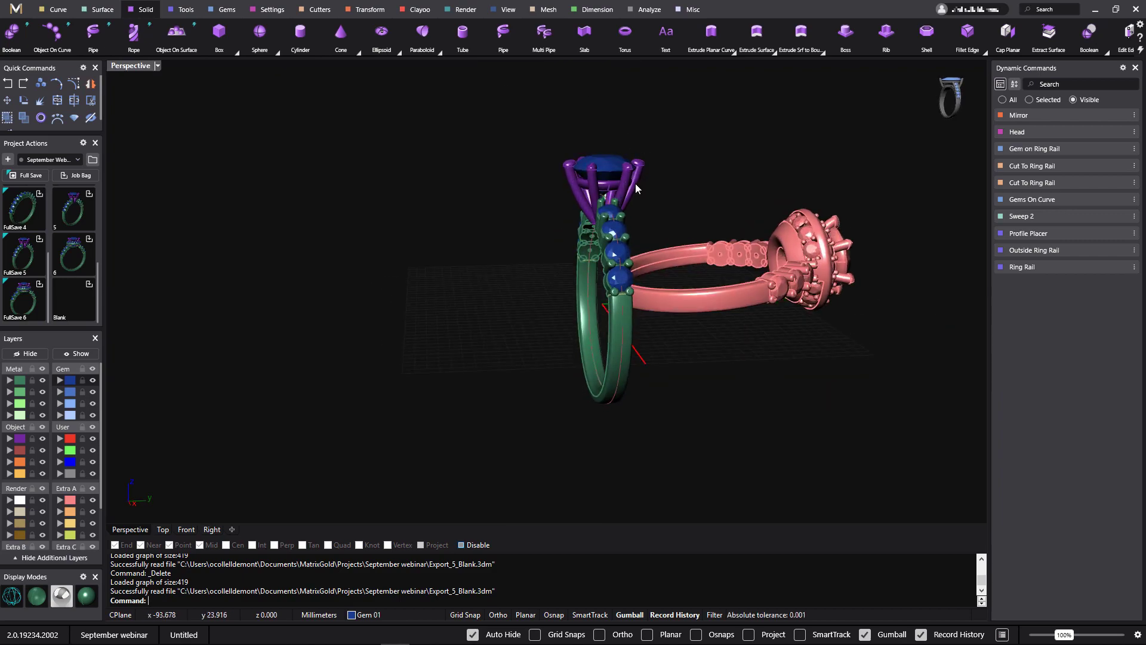
type("Sel")
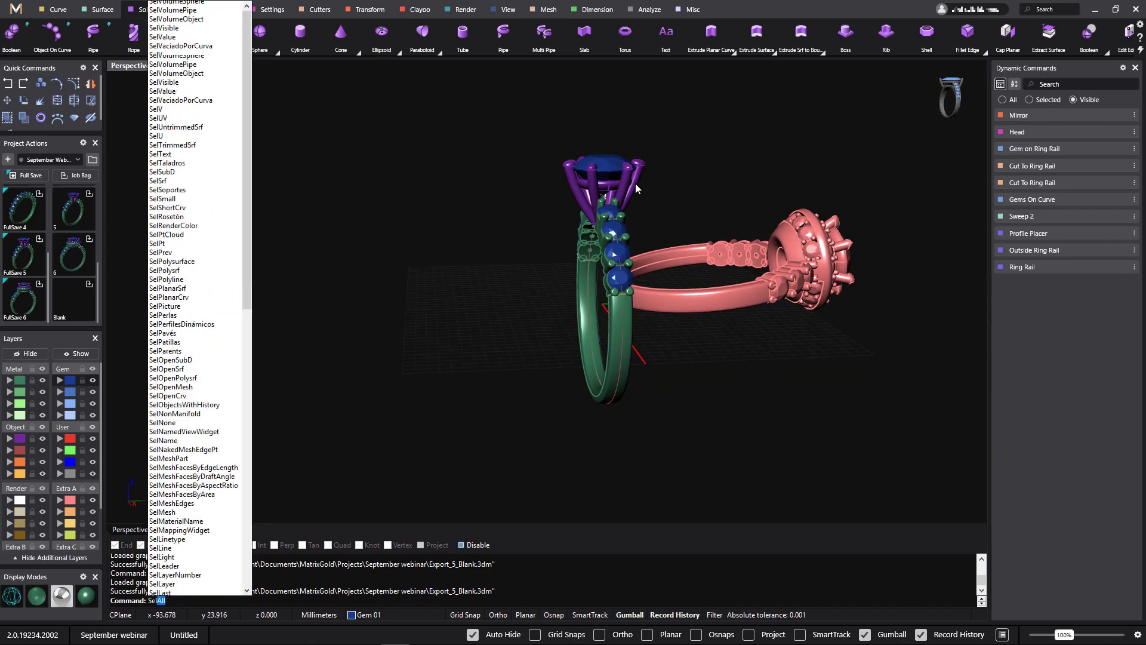
type("Crv")
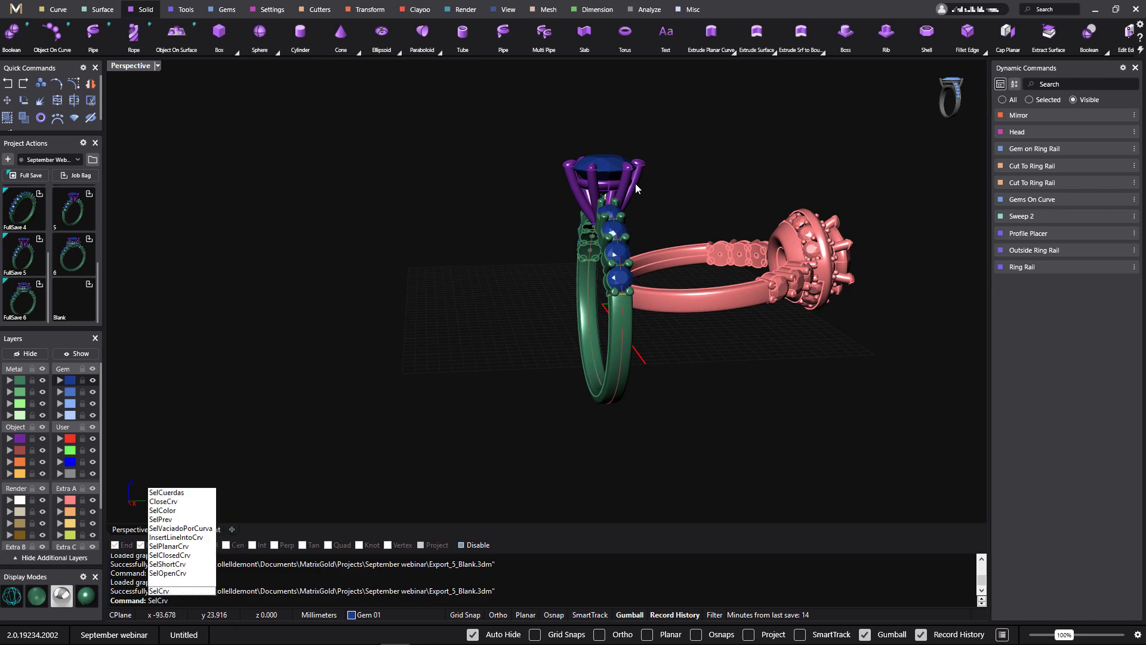
key("Return")
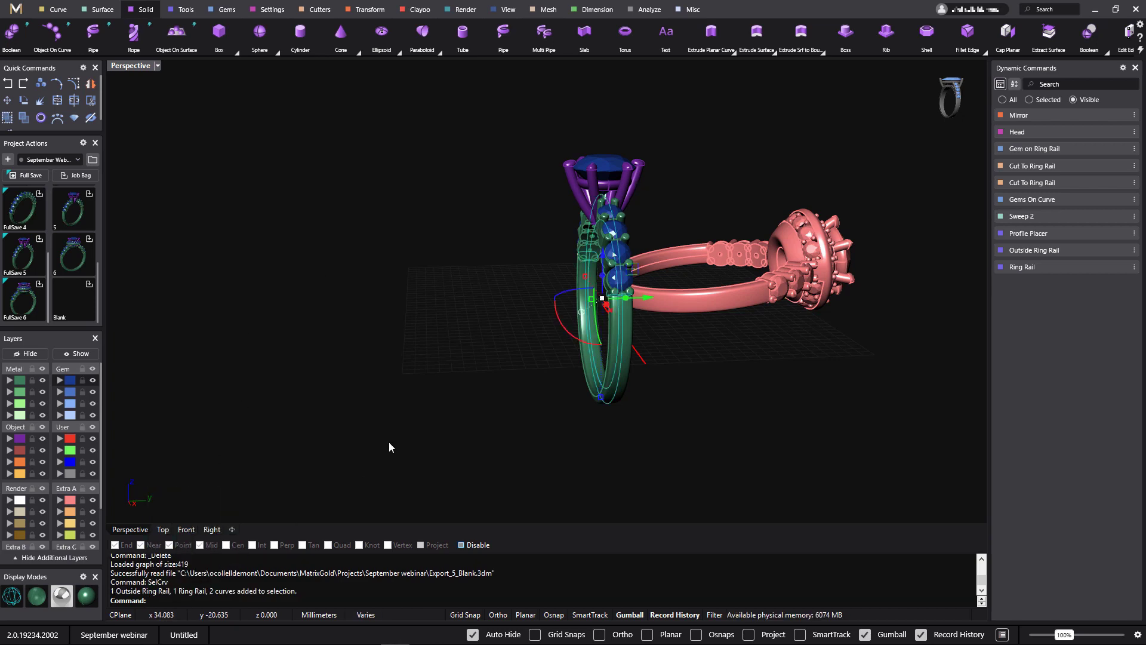
key("Delete")
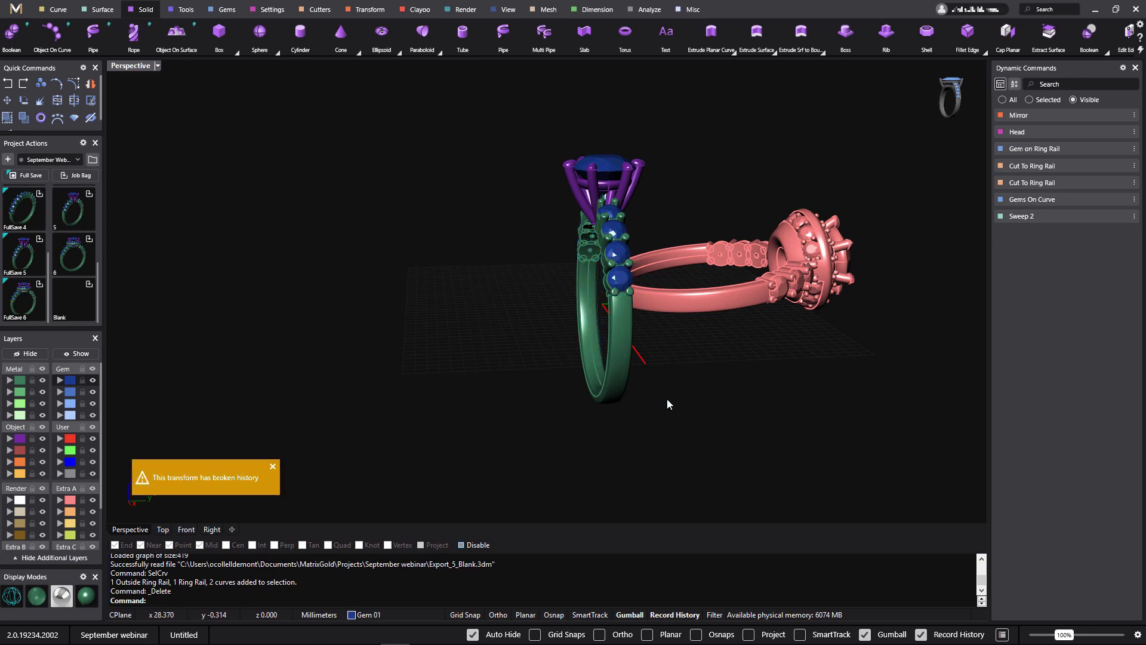
- Lock the Extra 01 layer that holds the lying halo ring
mouse_move(669, 404)
right_mouse_down()
mouse_move(670, 381)
mouse_move(639, 366)
mouse_move(675, 390)
right_mouse_up()
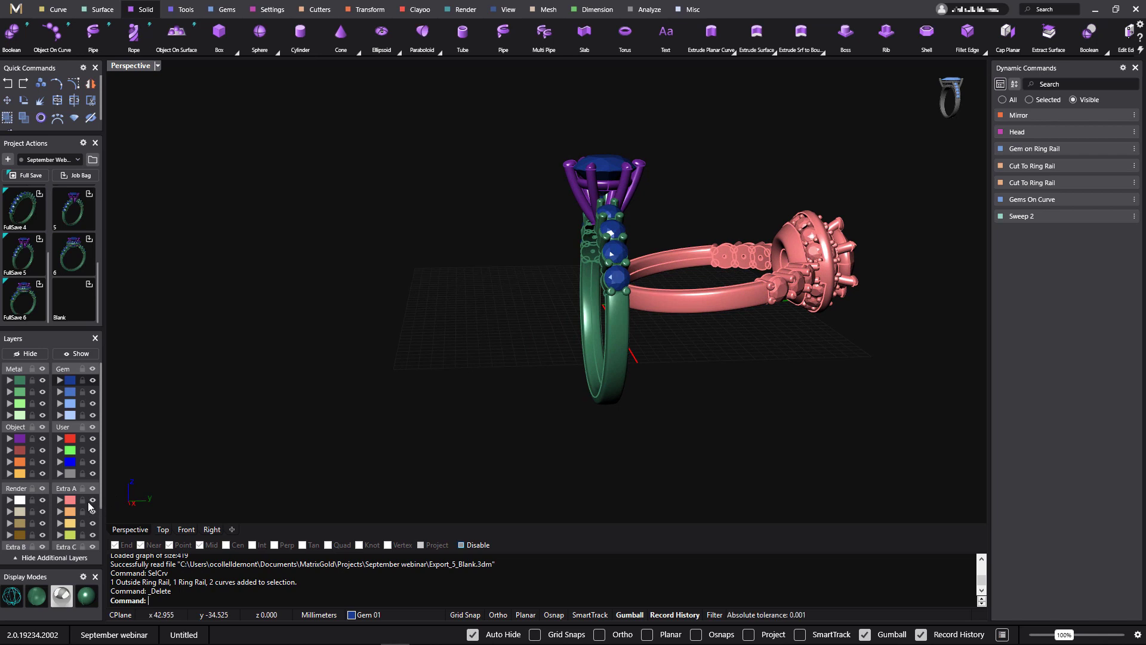
left_click(83, 500)
right_click_drag(772, 359, 673, 308)
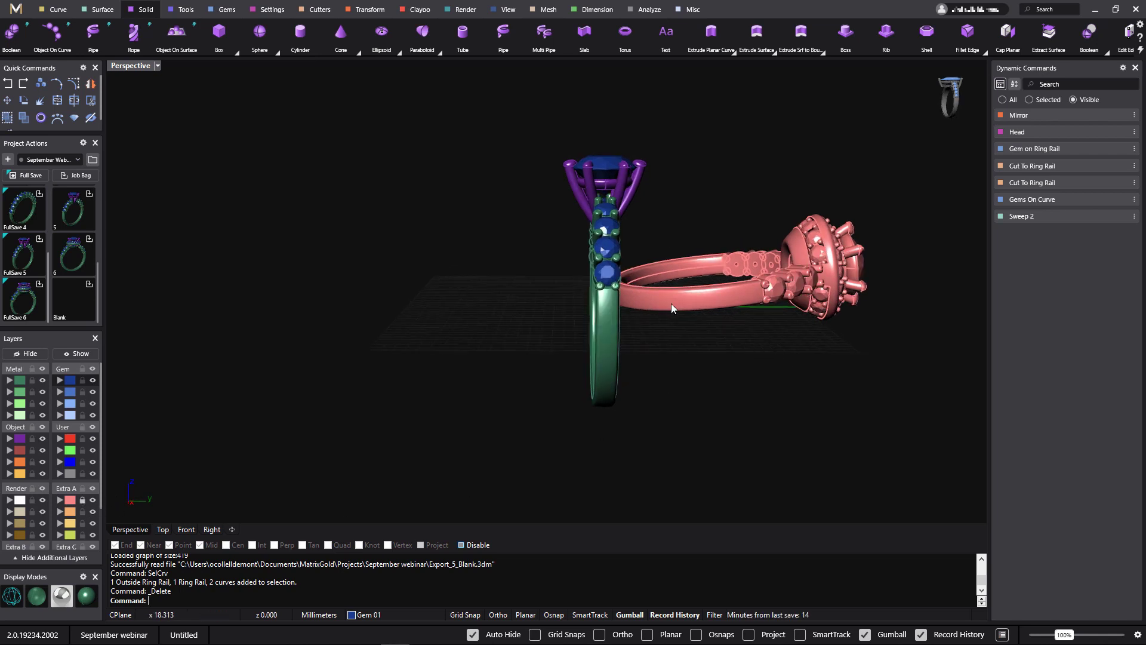
- Assign the upright center-stone ring to the Extra 02 layer and raise it so its band rests on the ground plane
left_click_drag(526, 117, 695, 441)
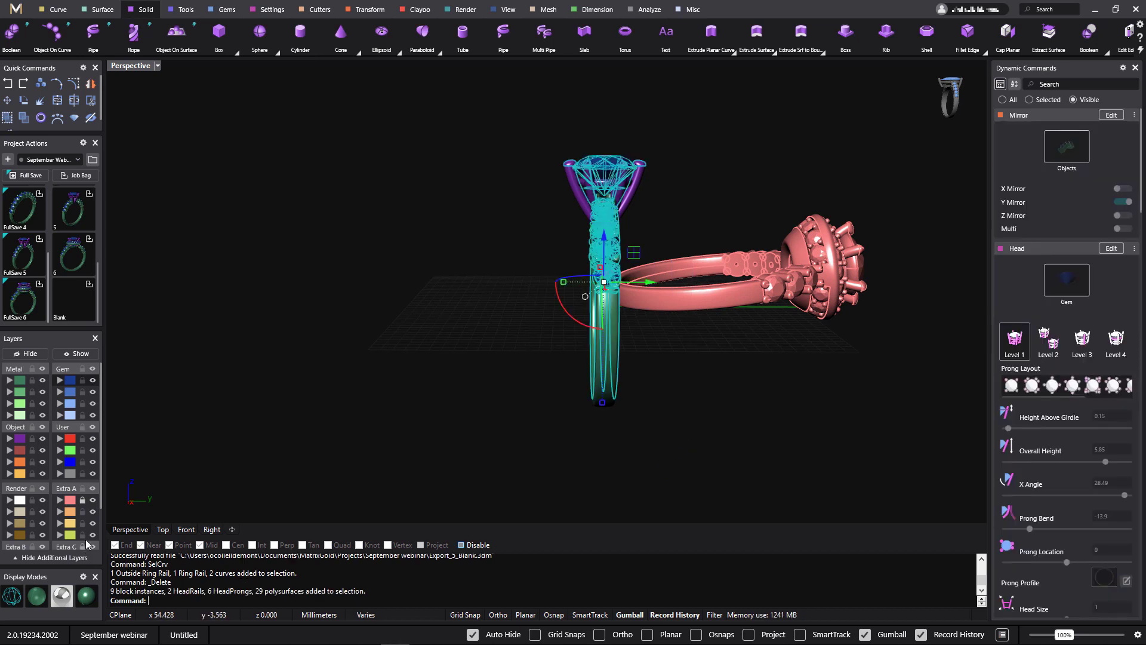
left_click(64, 514)
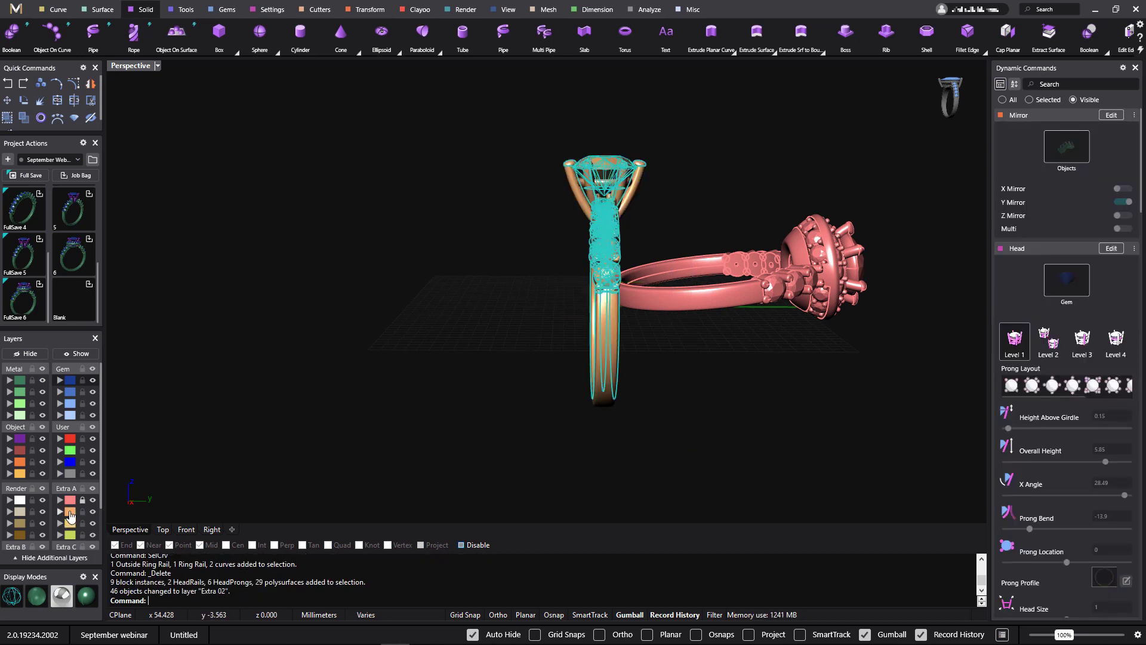
left_click_drag(603, 241, 614, 136)
right_click_drag(685, 368, 638, 414)
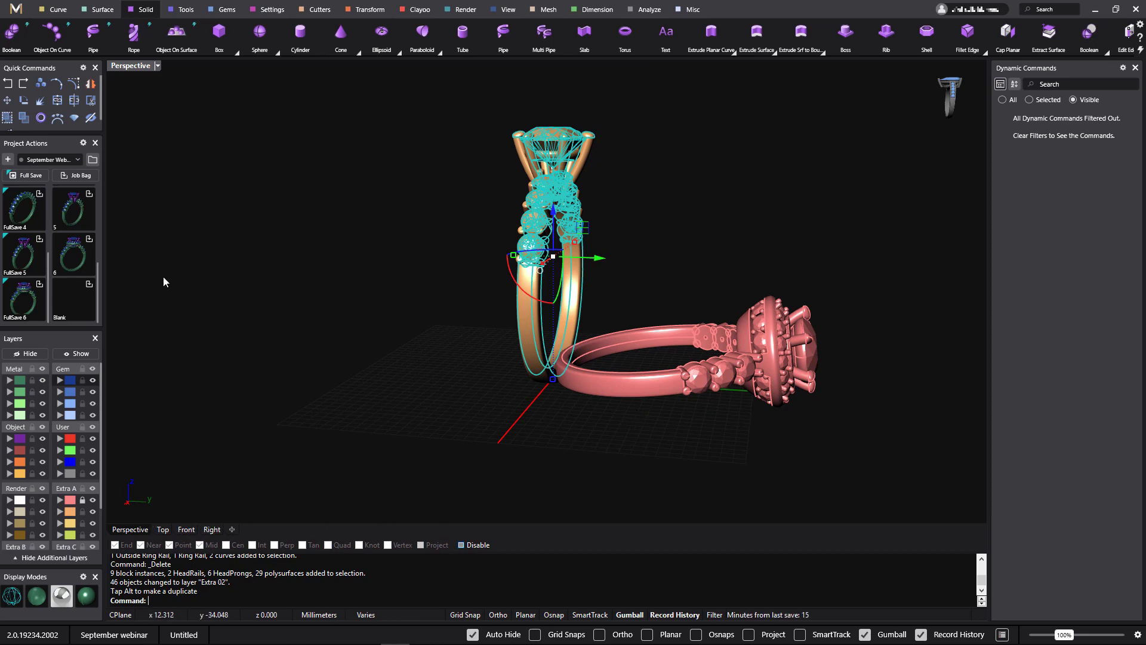
- Tilt the center-stone ring in the side view and position it leaning just above the lying halo ring, with the band bottoms together
double_click(131, 66)
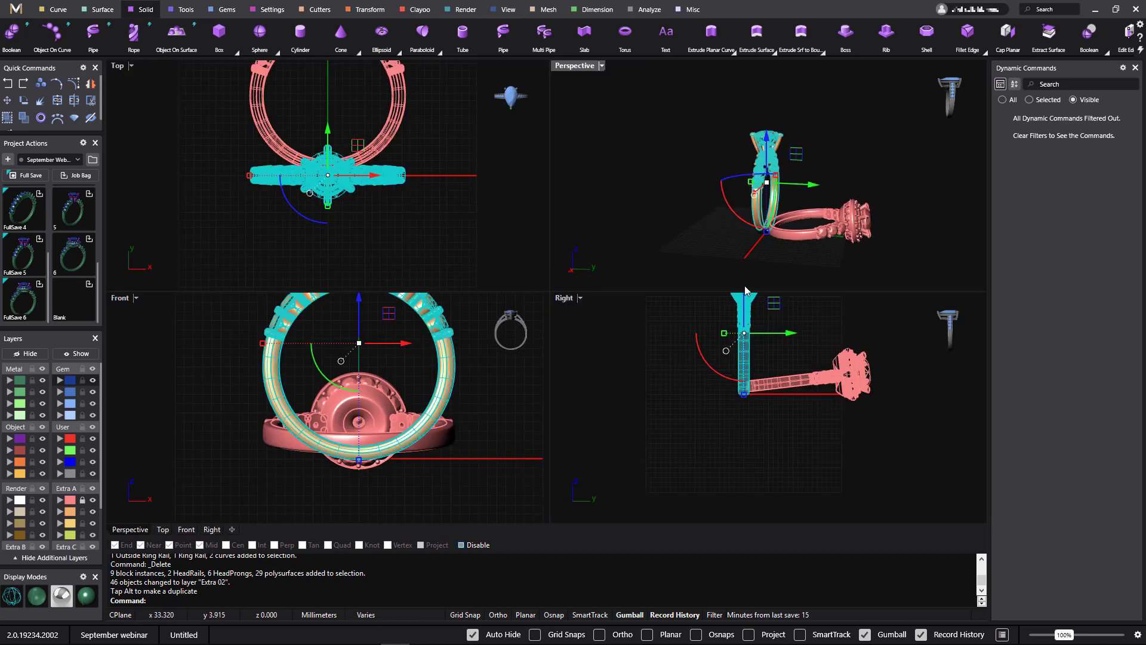
right_click_drag(743, 393, 699, 469)
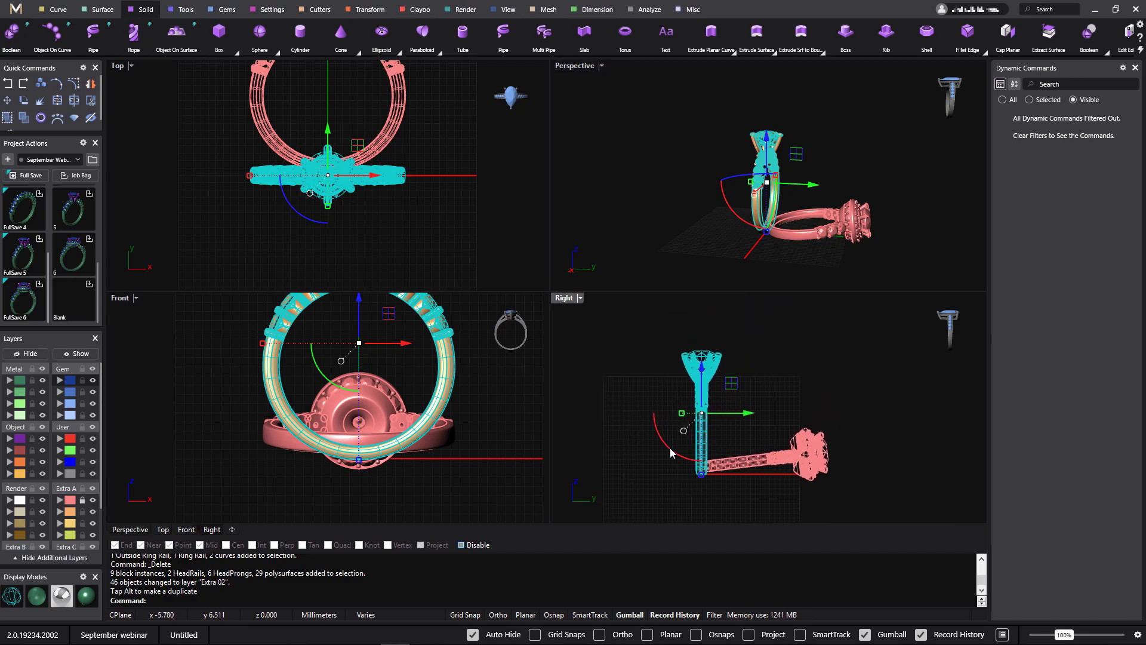
left_click_drag(671, 453, 665, 411)
left_click_drag(744, 426, 796, 454)
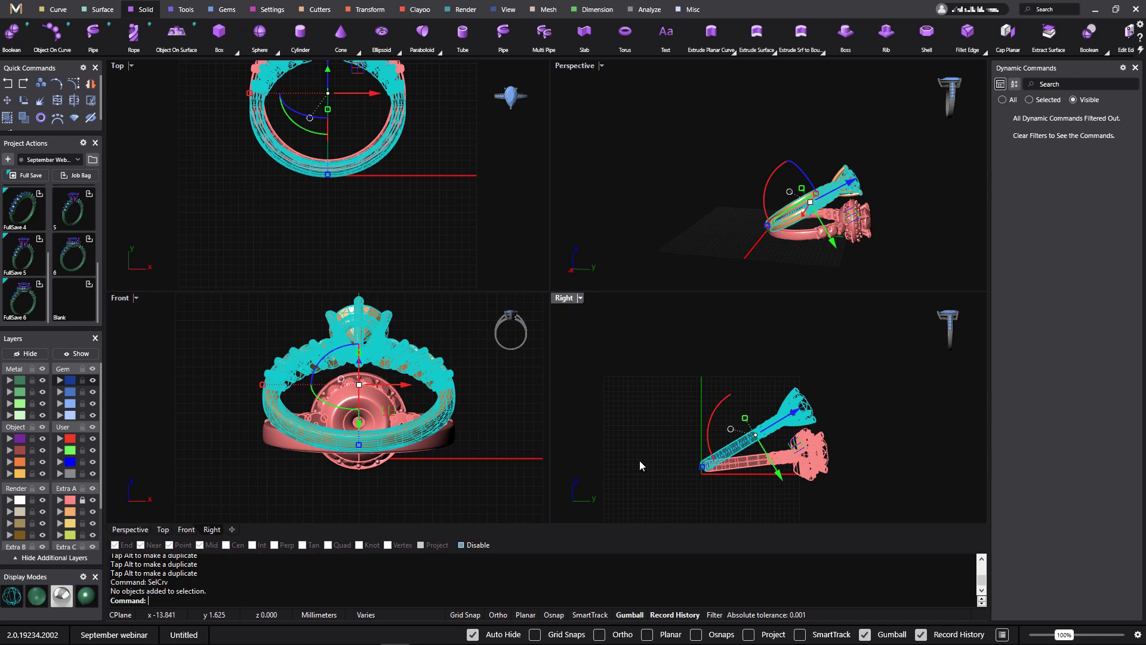
left_click(643, 436)
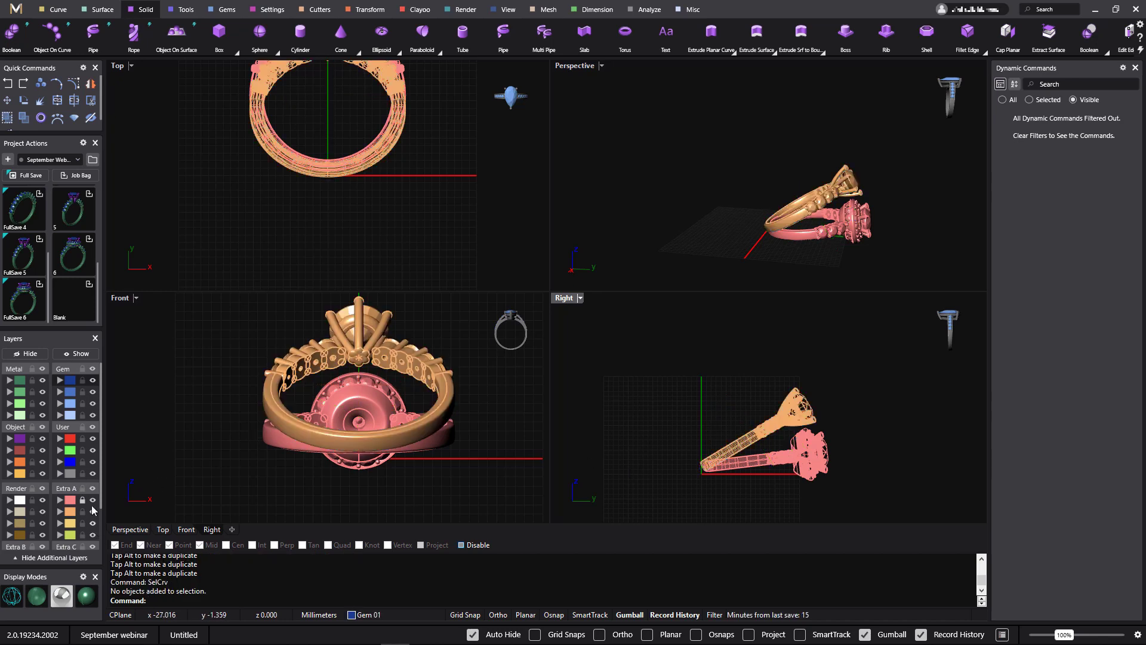
- Load the gem band from job bag item 4 into the scene and delete its leftover curves selected with SelCrv
scroll(74, 265, "up", 1)
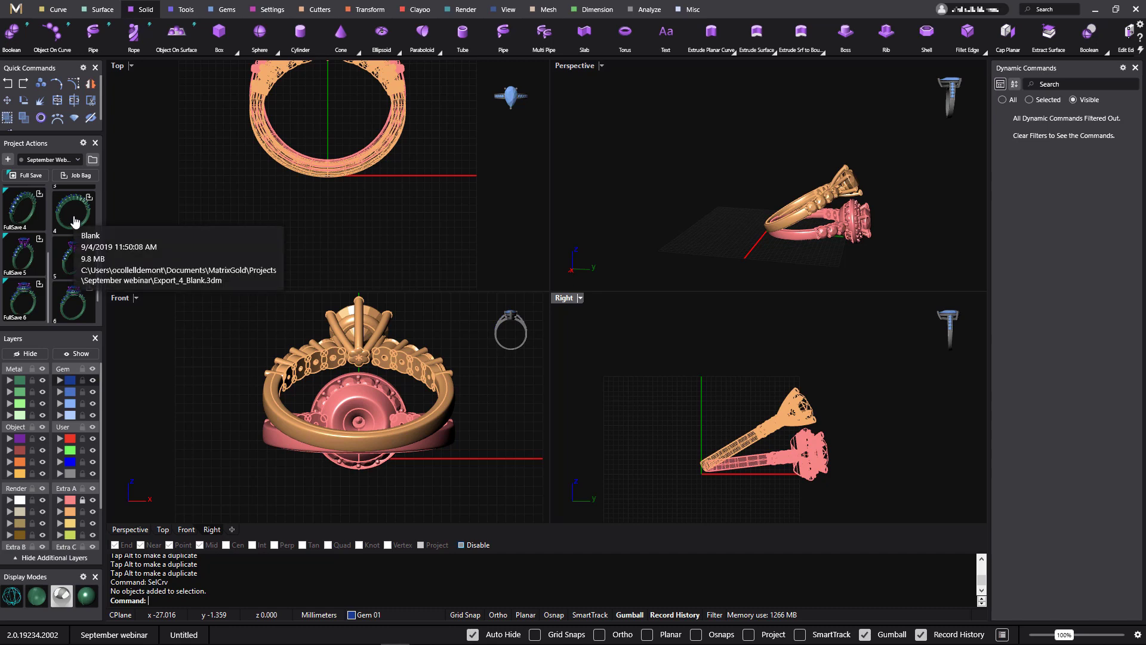
left_click(80, 230)
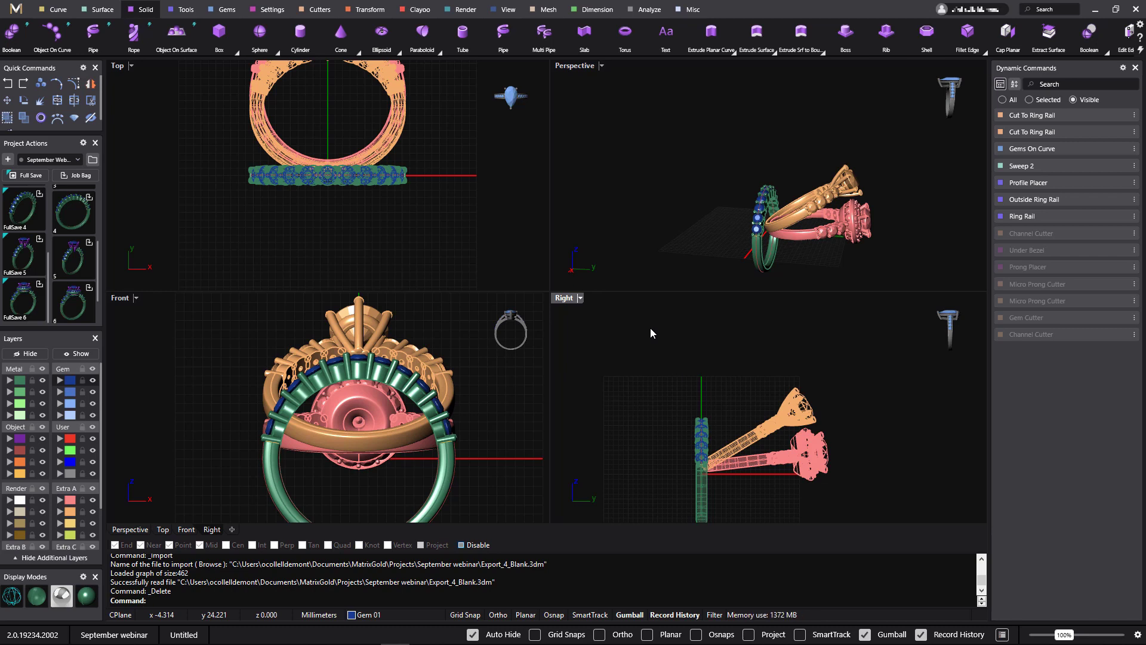
double_click(576, 67)
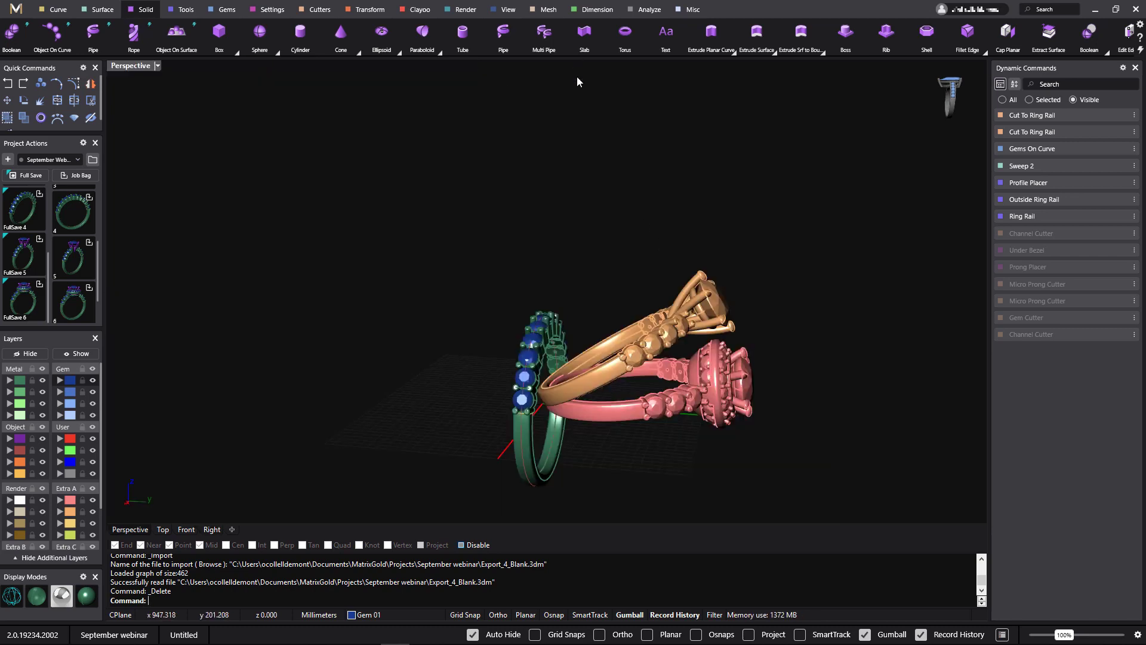
type("SelCrv")
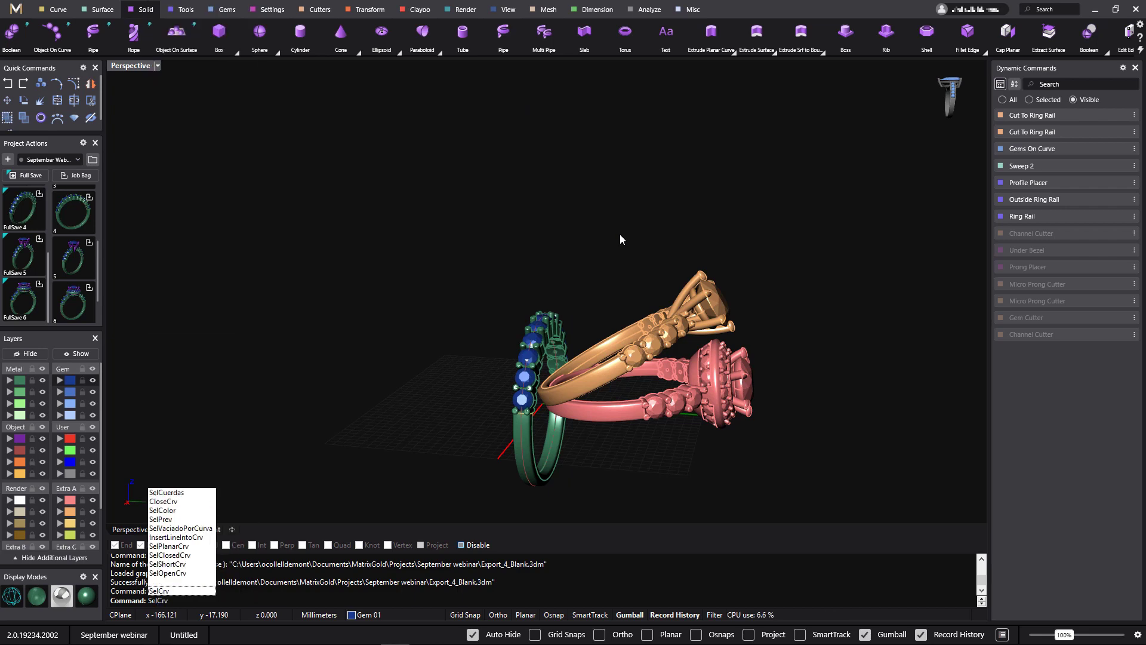
key("Return")
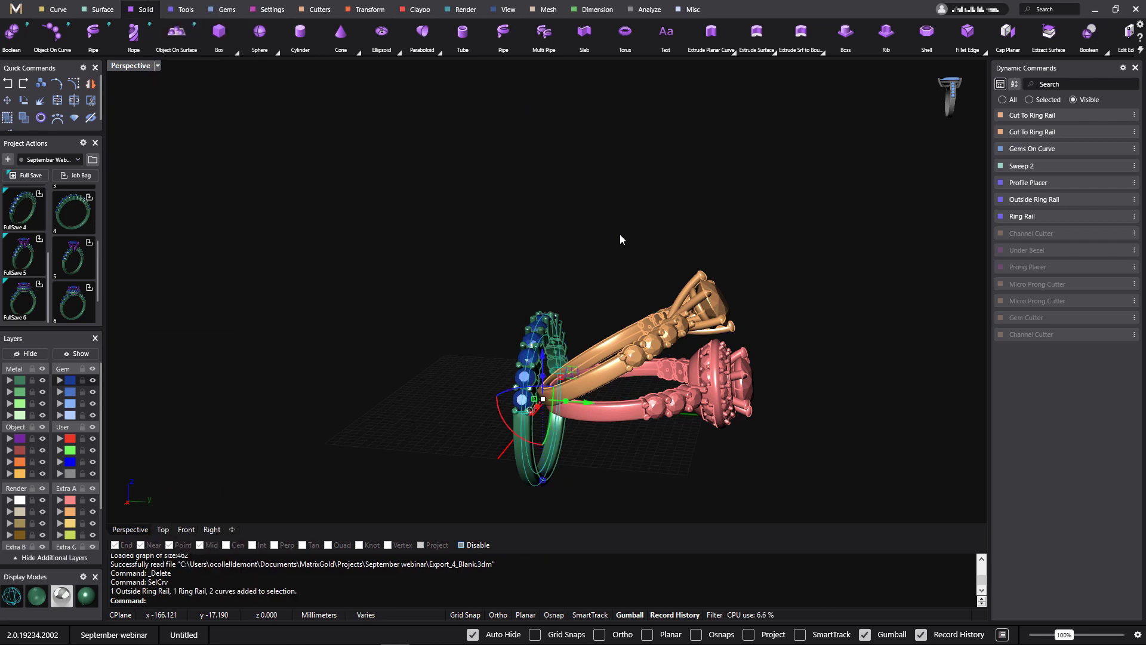
key("Delete")
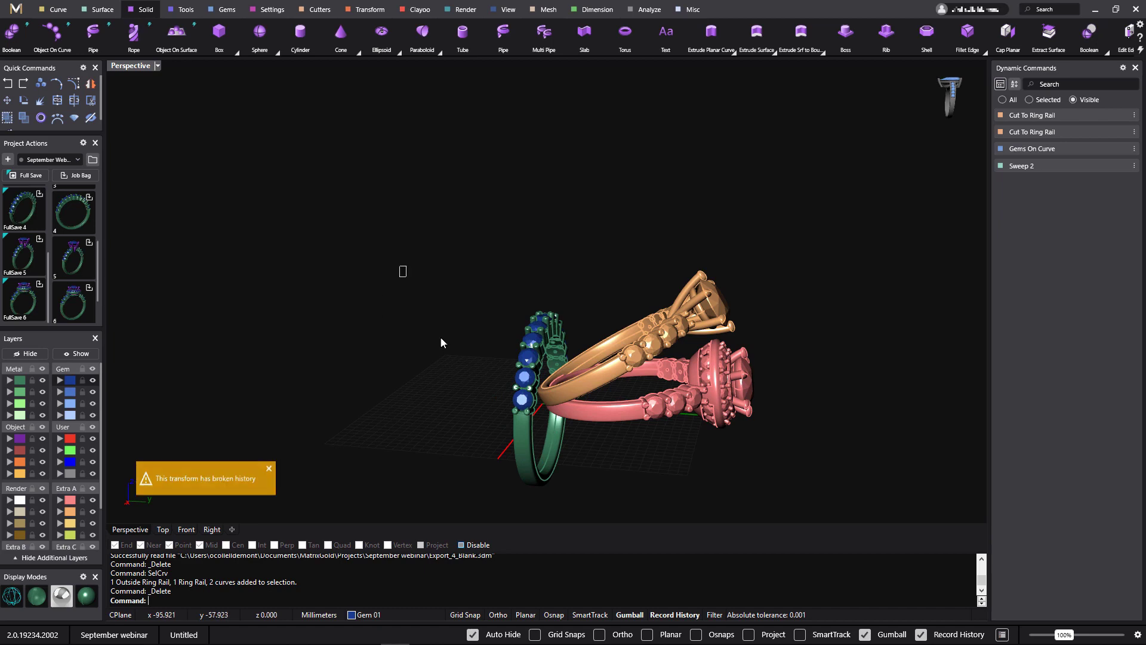
- Assign the band loaded from item 4 to the Extra 03 layer and raise it upright onto the ground plane
left_click_drag(400, 265, 606, 511)
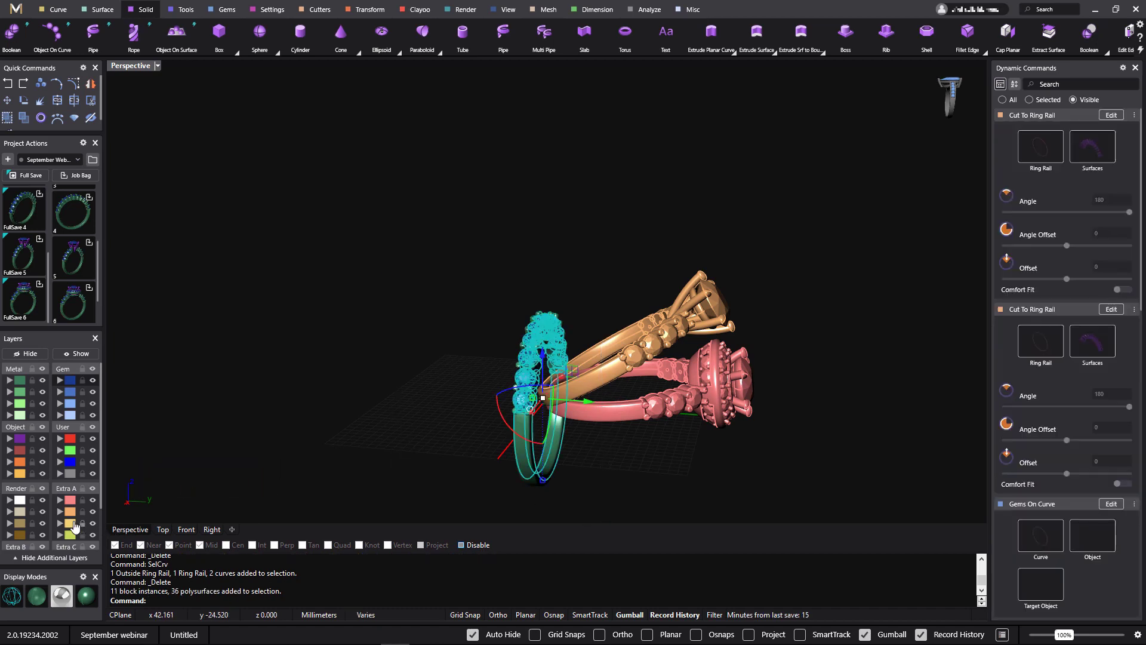
left_click(60, 525)
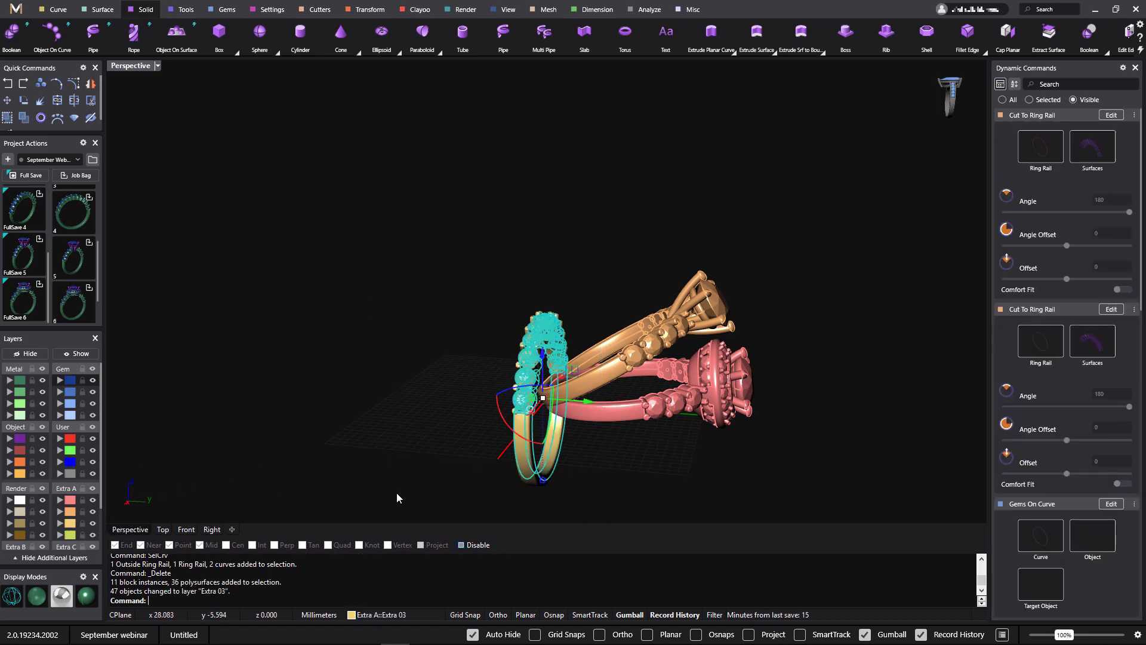
double_click(126, 67)
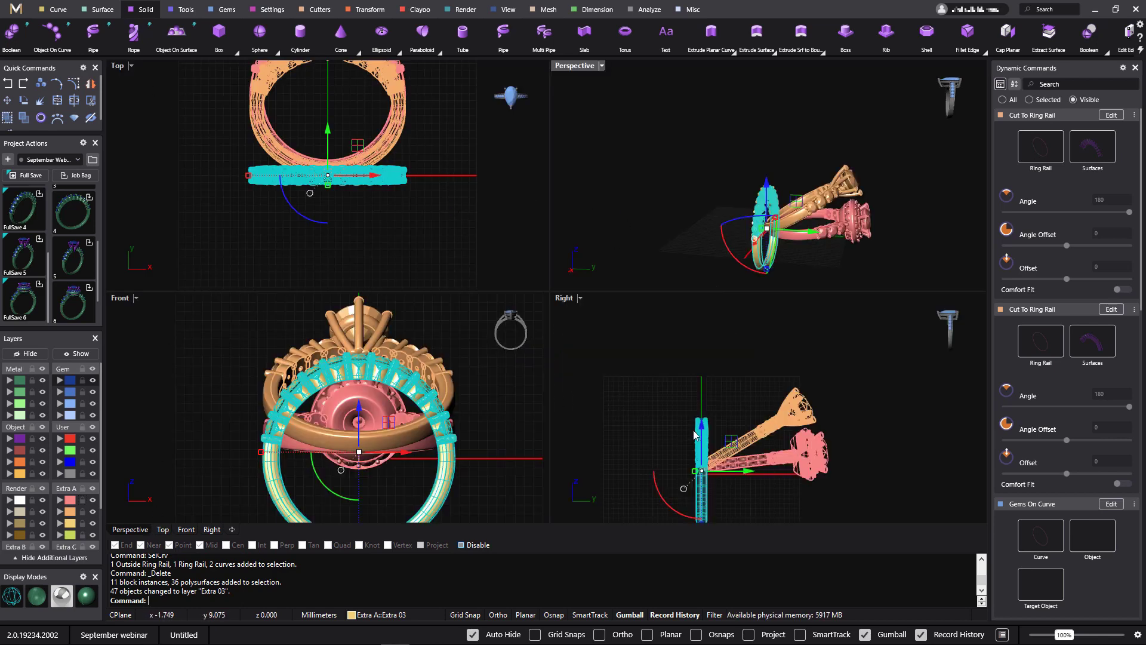
scroll(697, 437, "down", 4)
right_click_drag(739, 448, 790, 420)
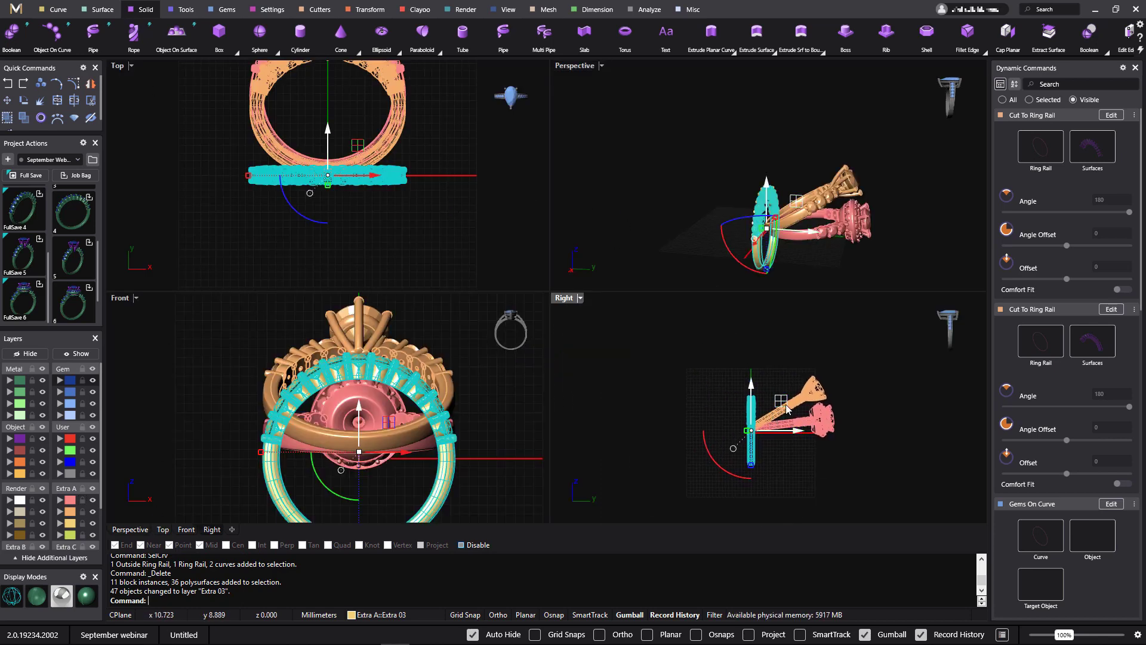
left_click_drag(781, 401, 782, 368)
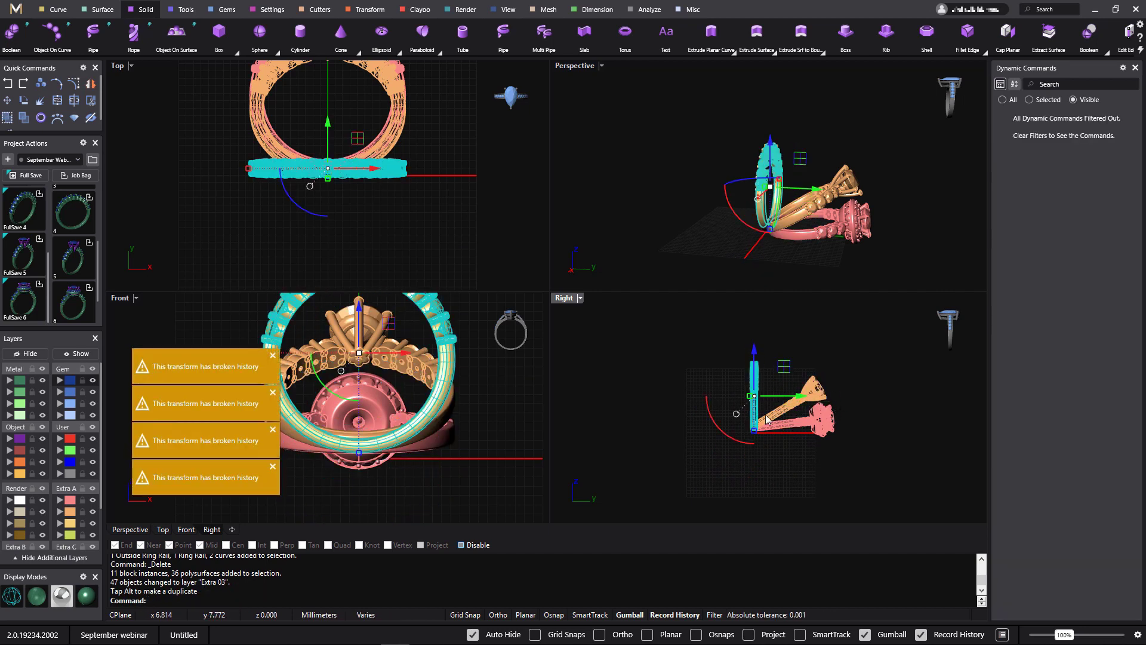
- Tilt the Extra 03 band in the side view and fit it at a steeper angle above the center-stone ring, bases meeting at the origin
left_click_drag(728, 437, 710, 406)
left_click_drag(798, 397, 822, 406)
left_click_drag(741, 437, 738, 422)
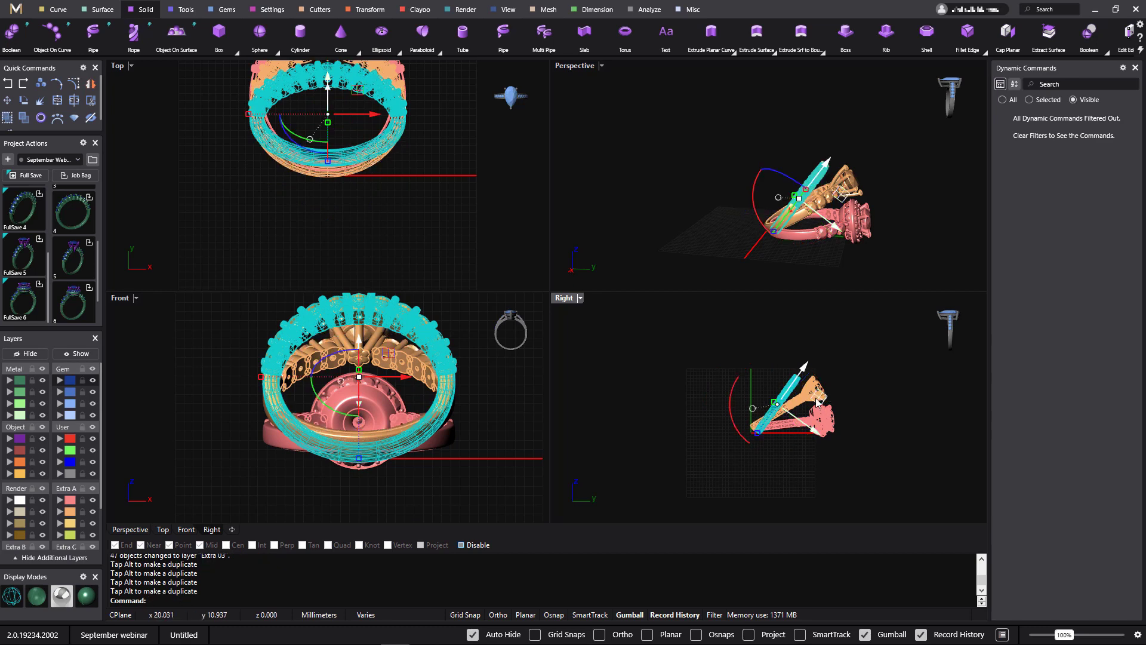
left_click_drag(822, 403, 807, 399)
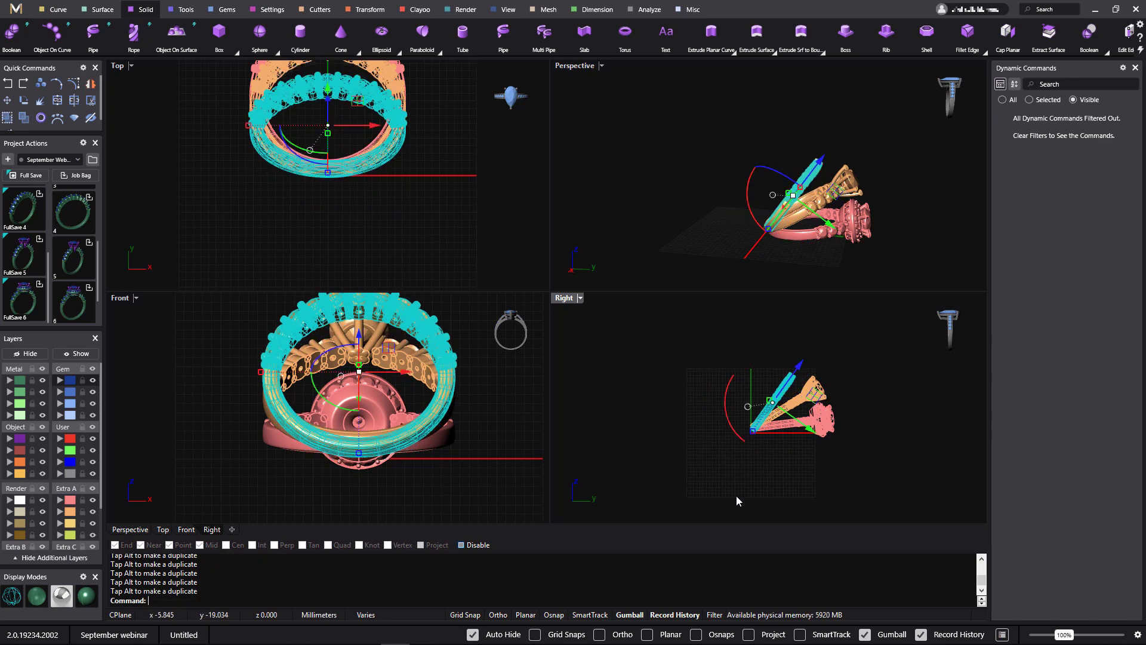
left_click(530, 433)
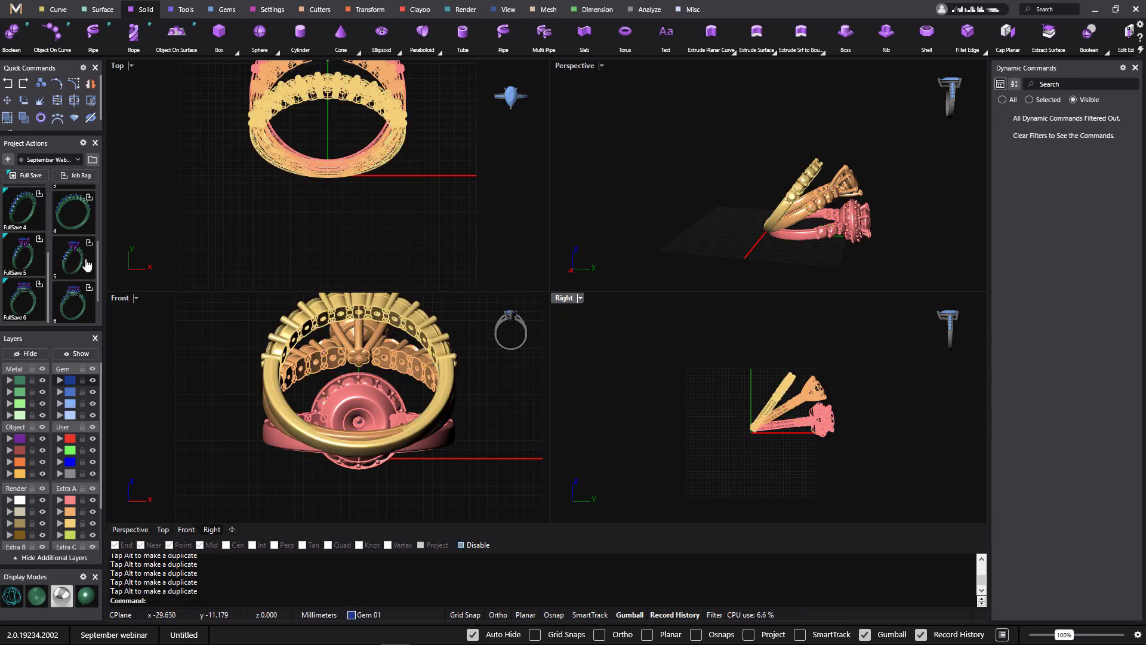
- Load the band from job bag item 3 into the scene and delete its leftover curves selected with SelCrv
scroll(85, 262, "up", 1)
scroll(85, 262, "up", 2)
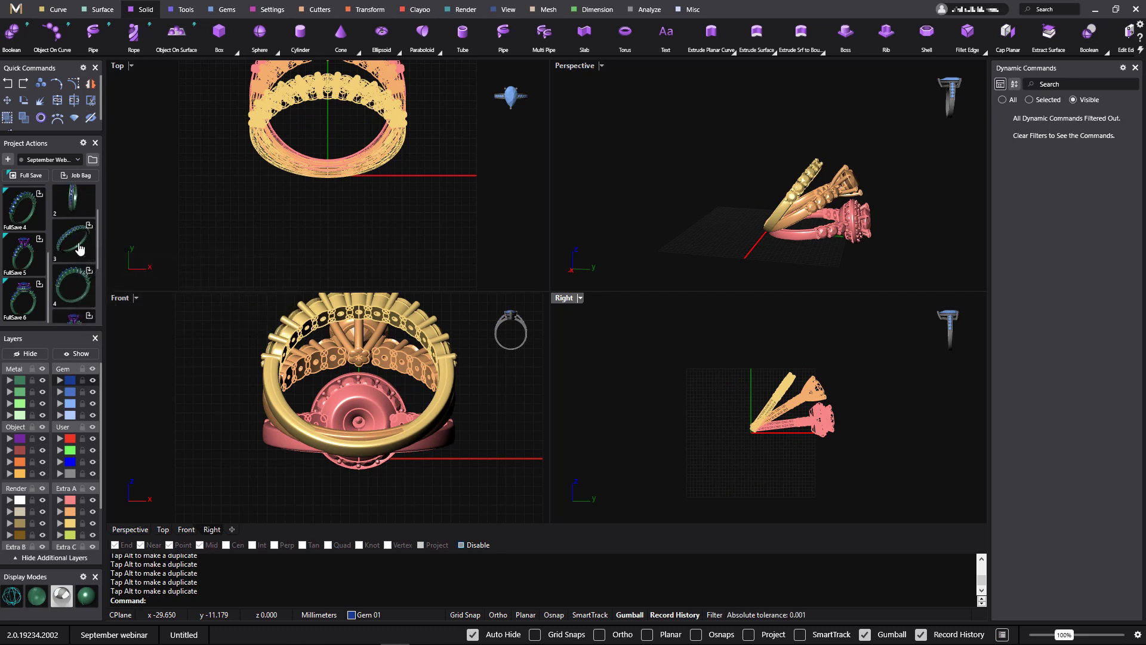
left_click(80, 248)
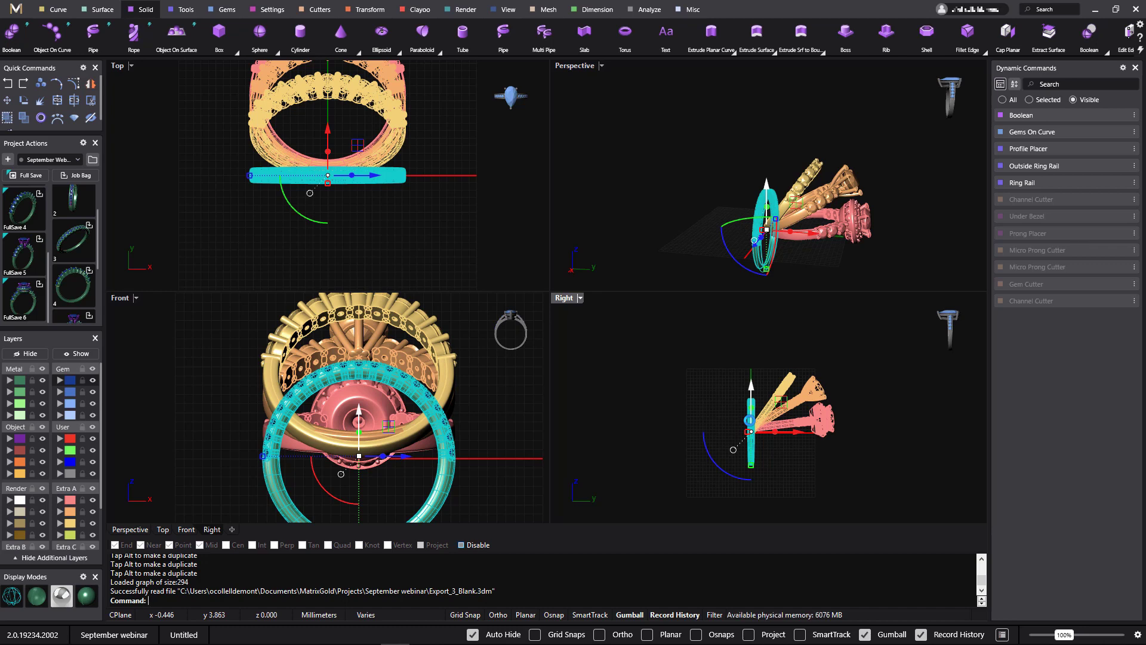
left_click(646, 415)
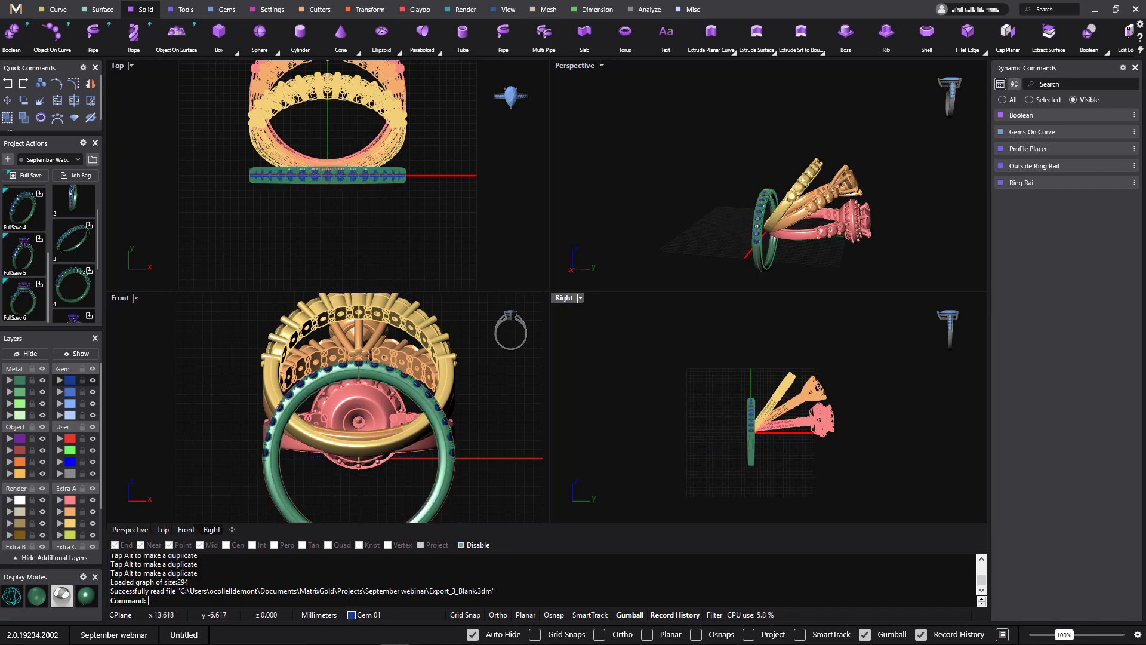
type("Sel")
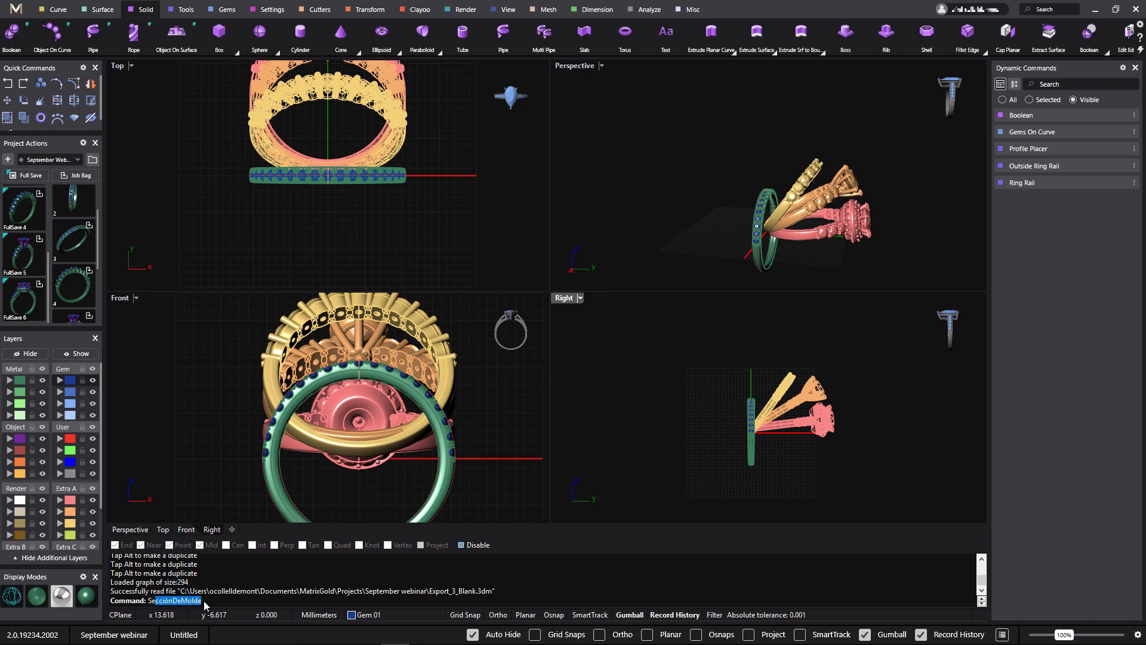
type("Crv")
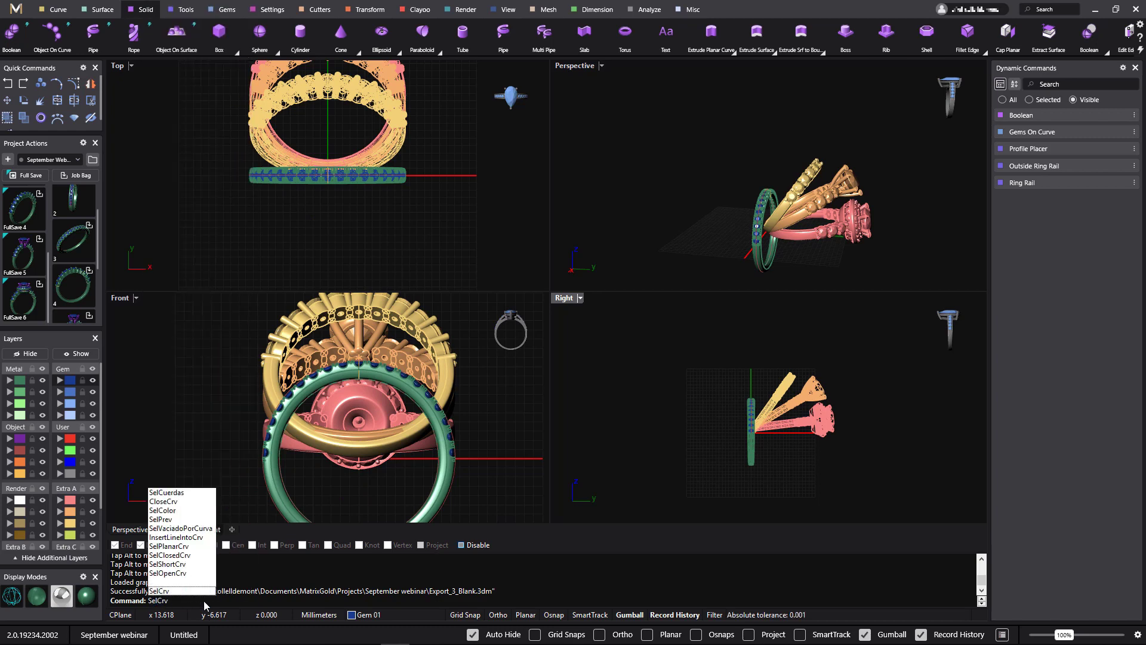
key("Return")
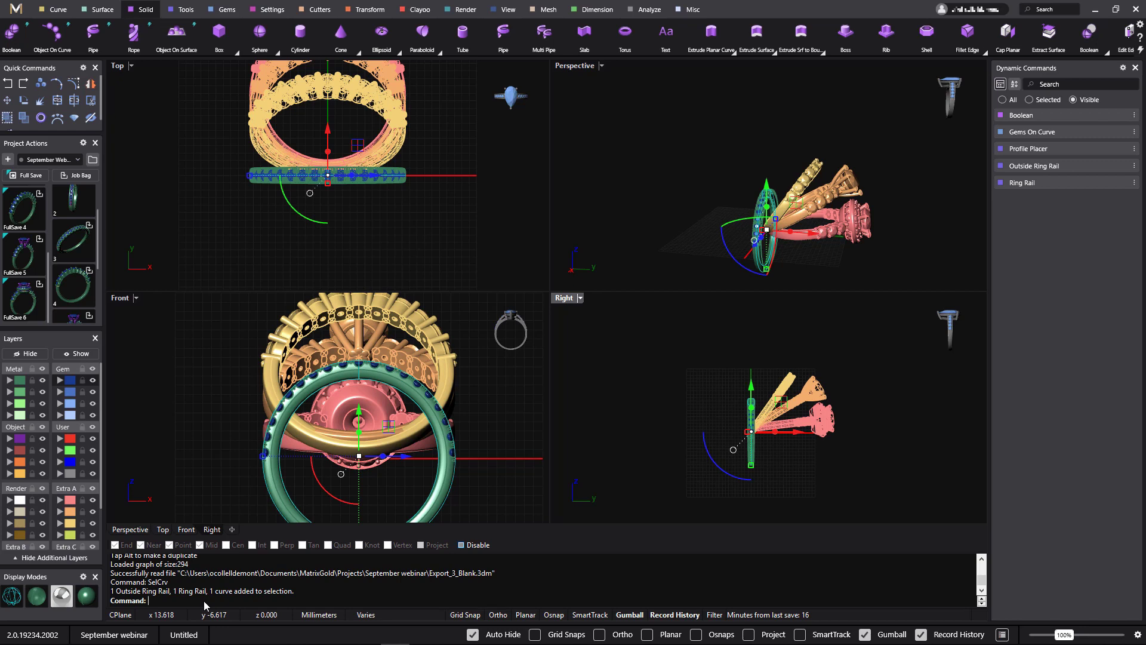
key("Delete")
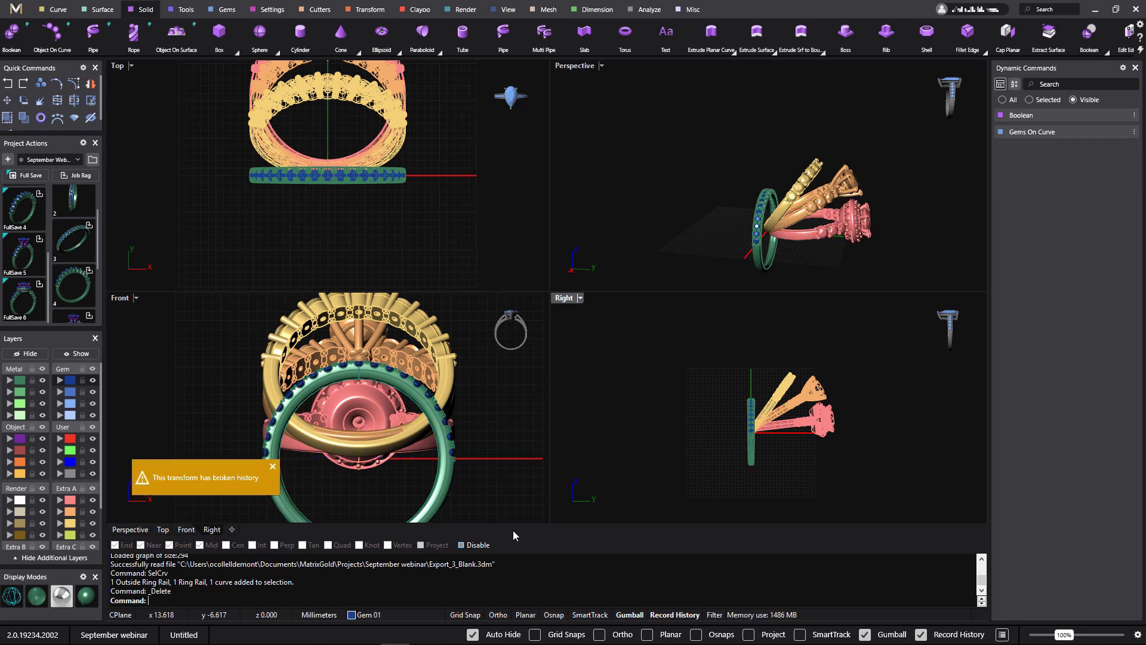
- Assign the band loaded from item 3 to the Extra 04 layer and raise it upright onto the ground plane
left_click_drag(719, 388, 767, 478)
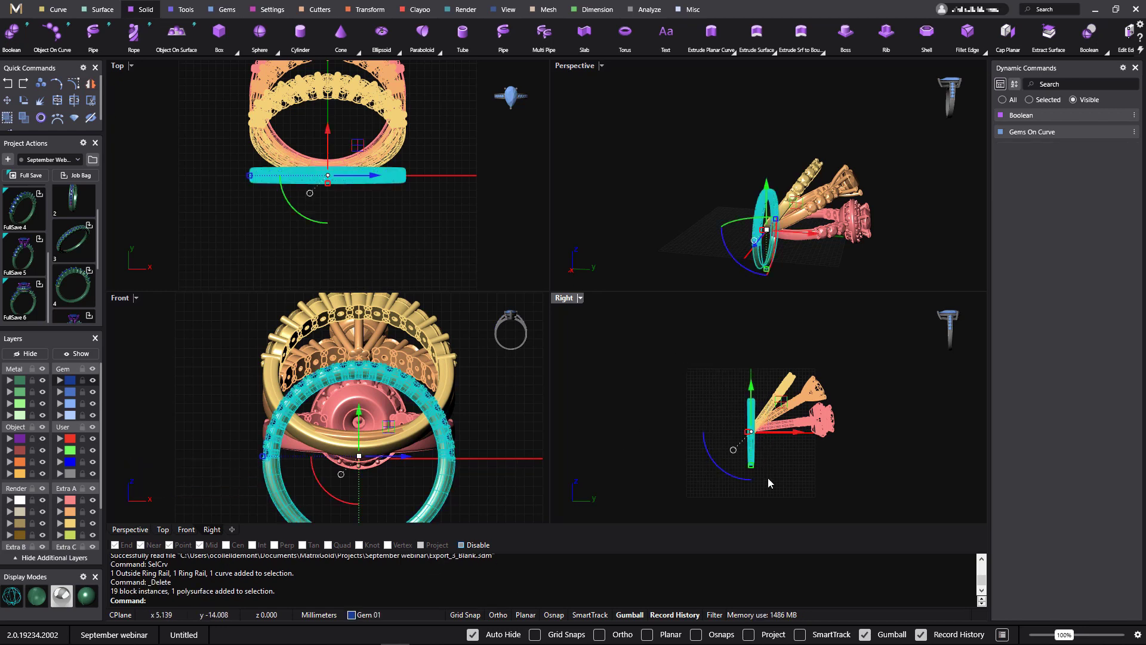
left_click(60, 535)
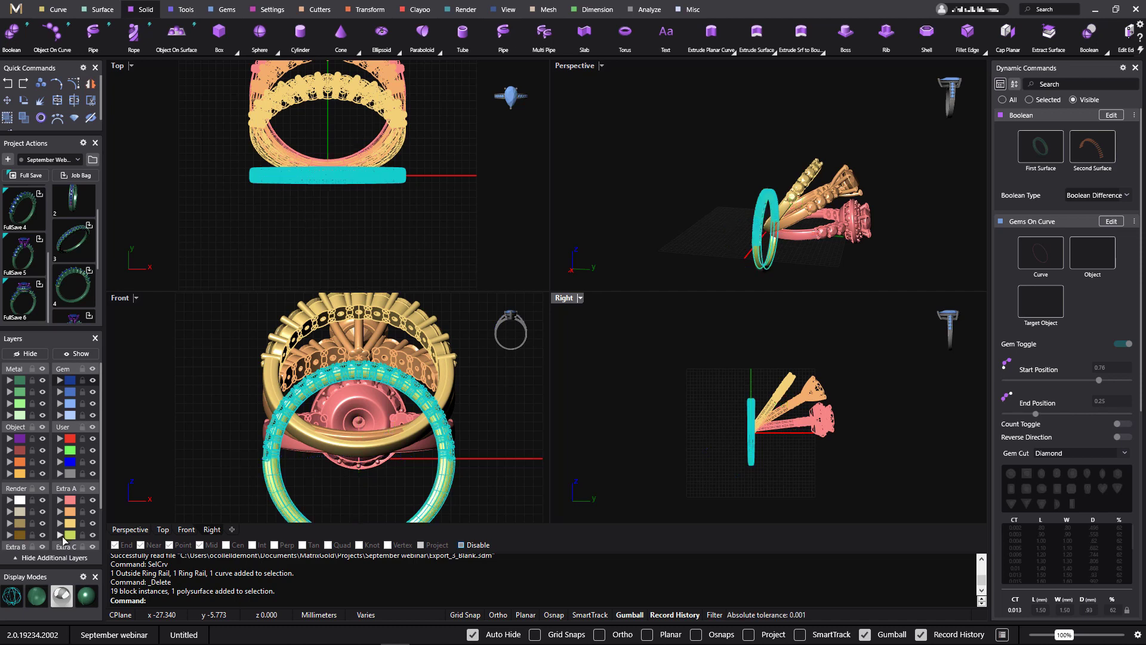
scroll(743, 449, "down", 2)
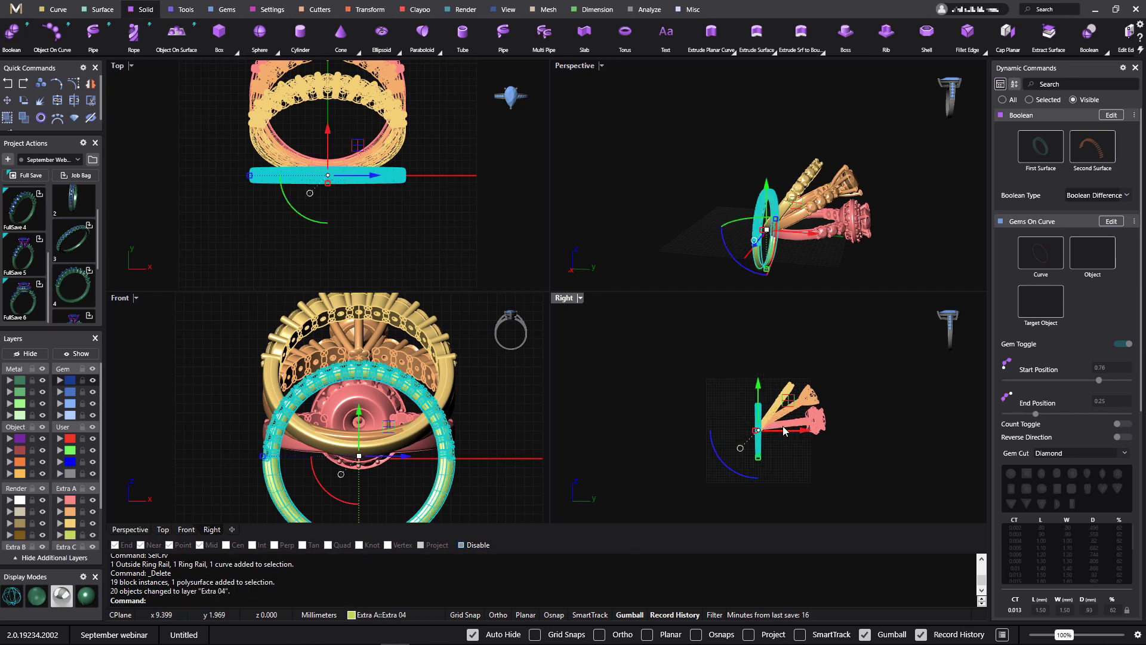
left_click_drag(750, 445, 754, 412)
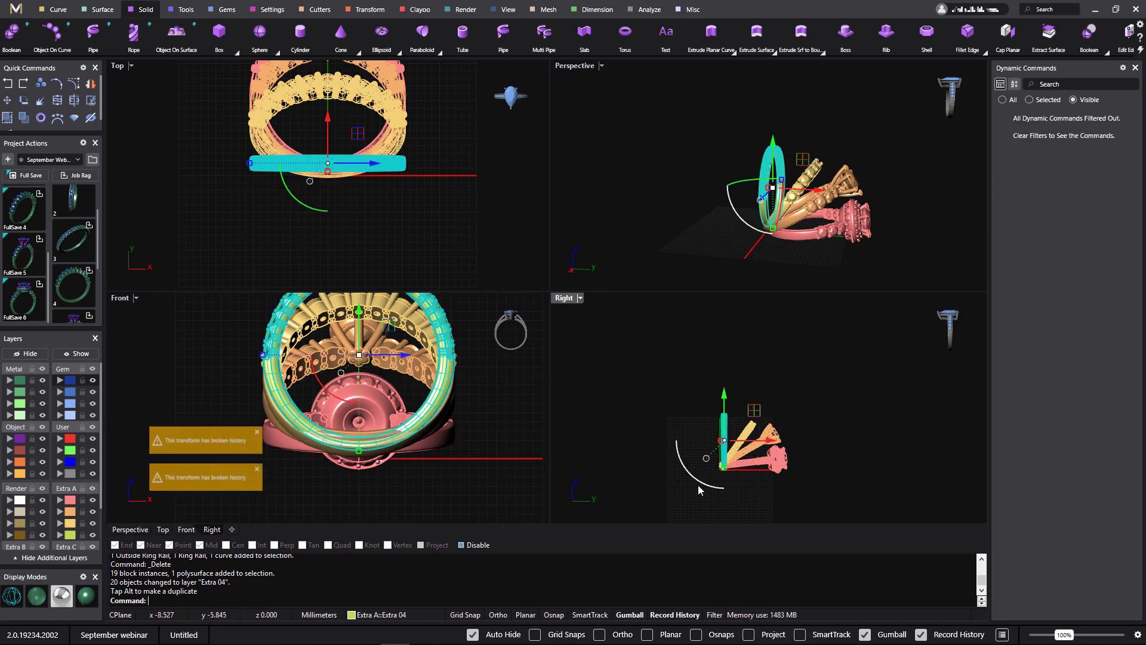
- Tilt the Extra 04 band slightly to lean above the Extra 03 band, and check the scene for remaining curves with SelCrv
left_click_drag(695, 485, 767, 425)
type("SelCrv")
key("Return")
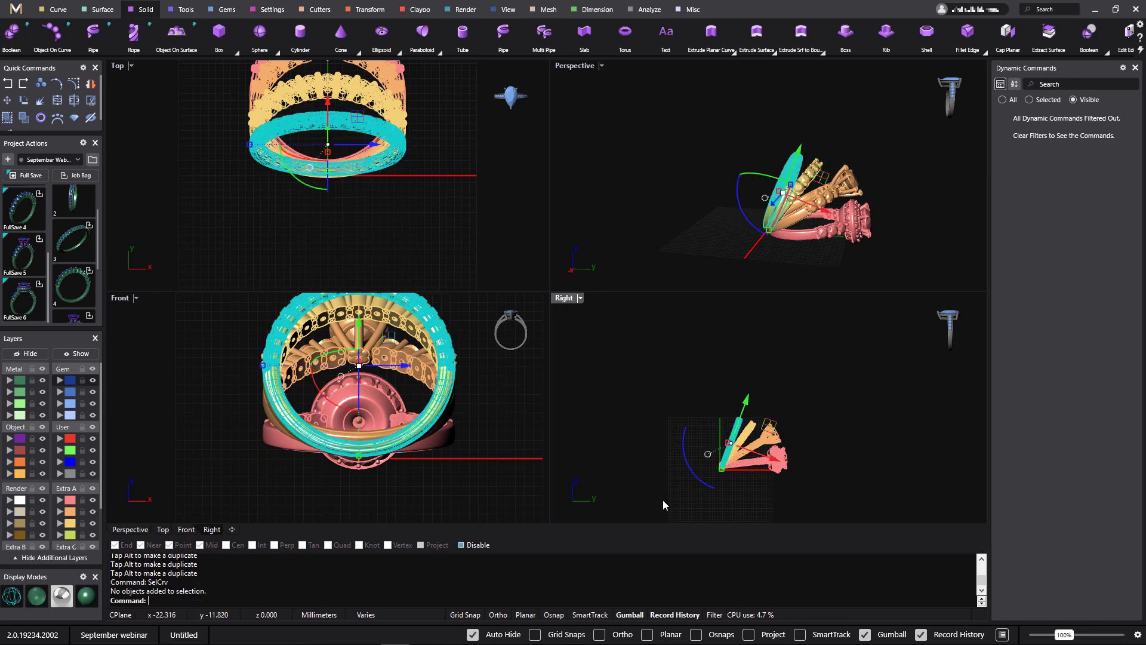
left_click(176, 429)
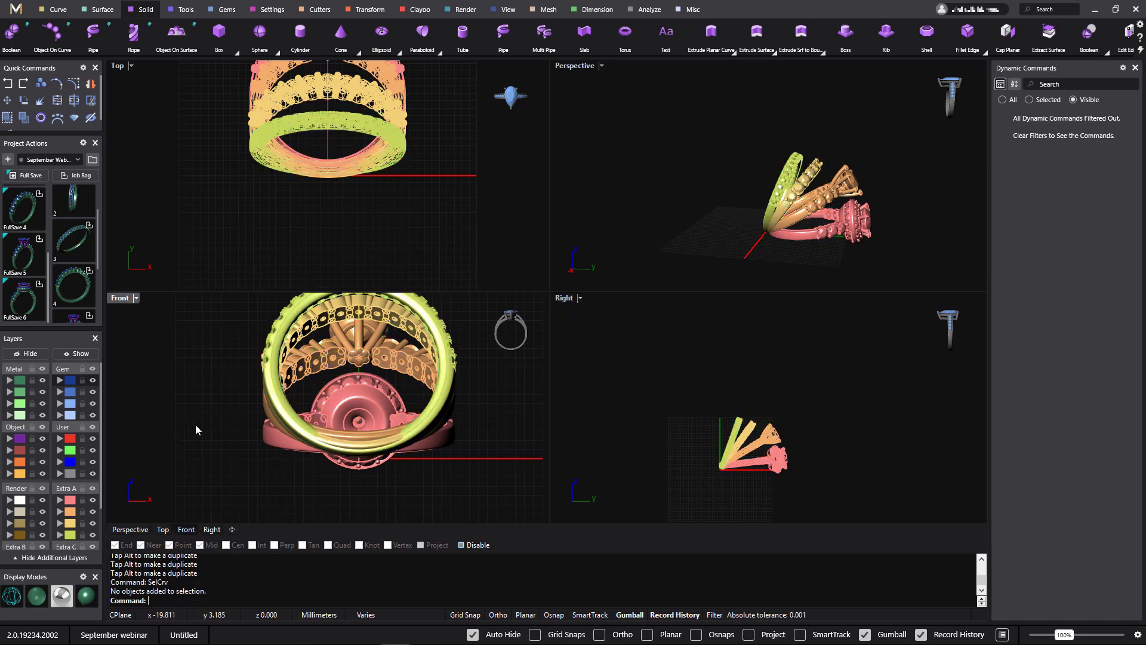
mouse_move(763, 308)
right_mouse_down()
mouse_move(799, 320)
mouse_move(768, 343)
mouse_move(771, 326)
right_mouse_up()
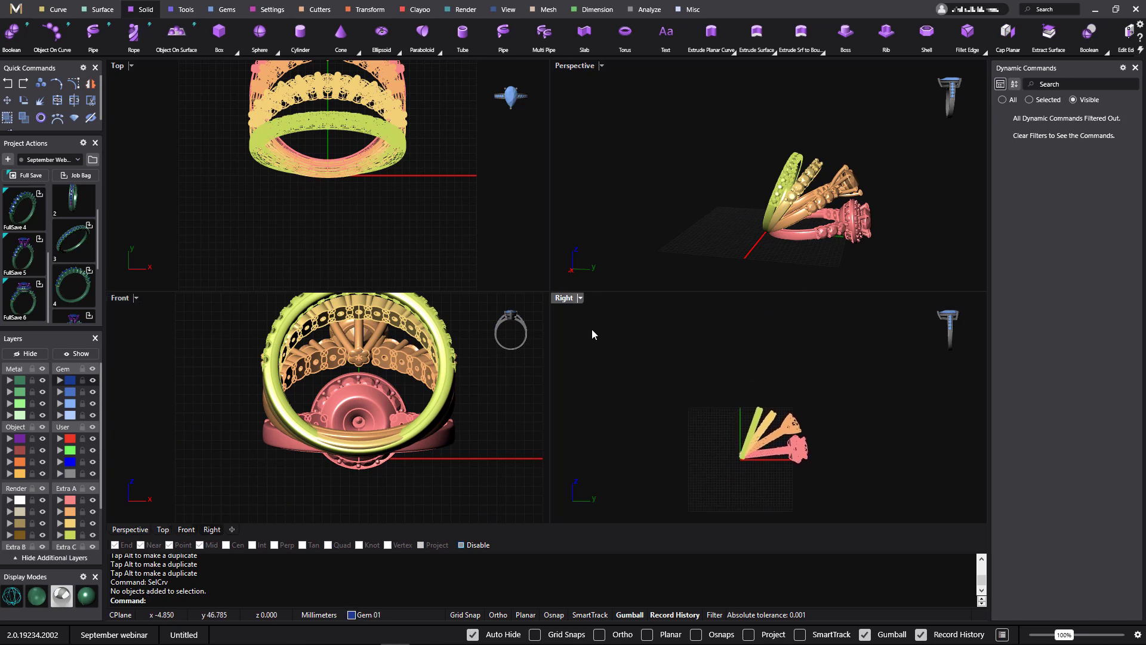
- Load the band from job bag item 2 into the scene and delete its leftover curves selected with SelCrv
scroll(75, 227, "up", 1)
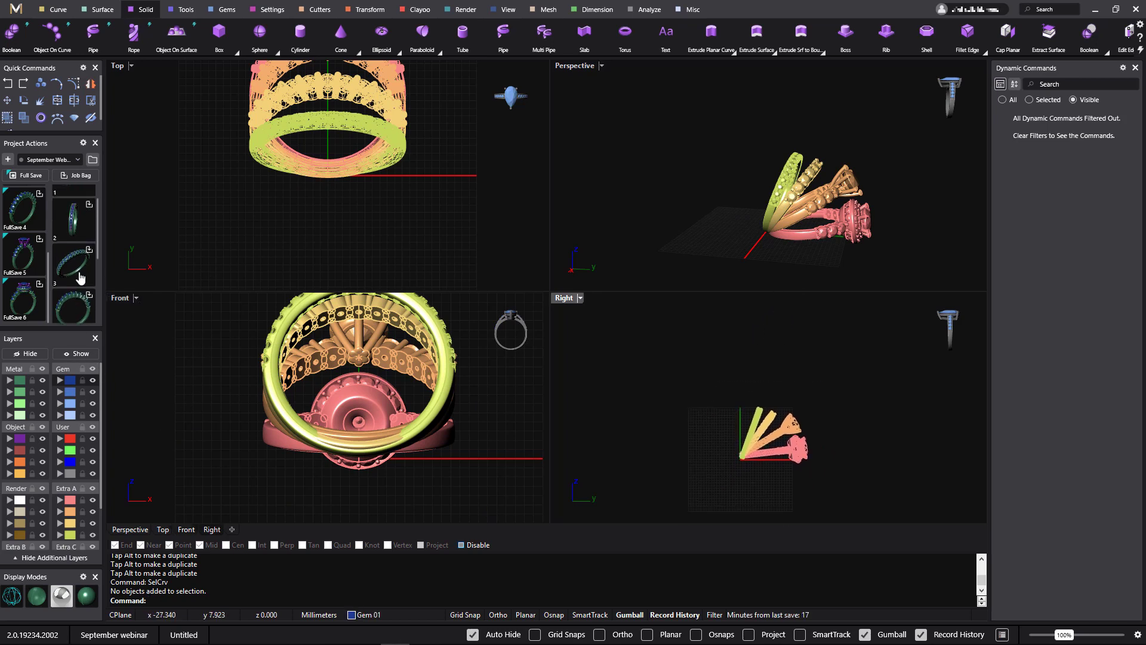
left_click(75, 231)
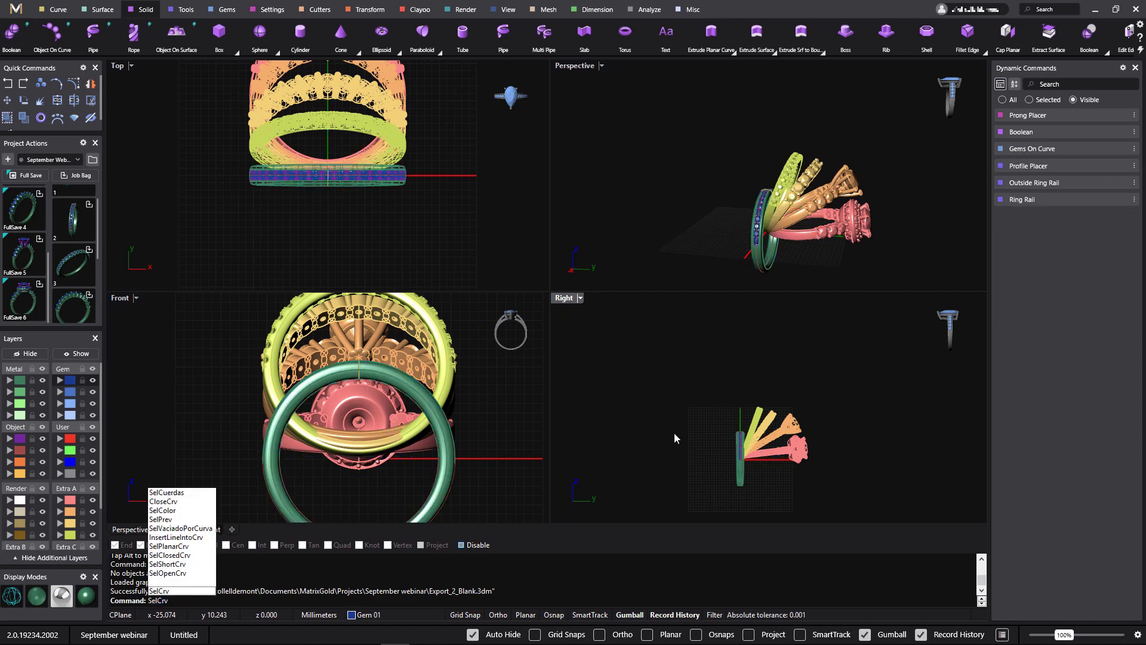
key("Return")
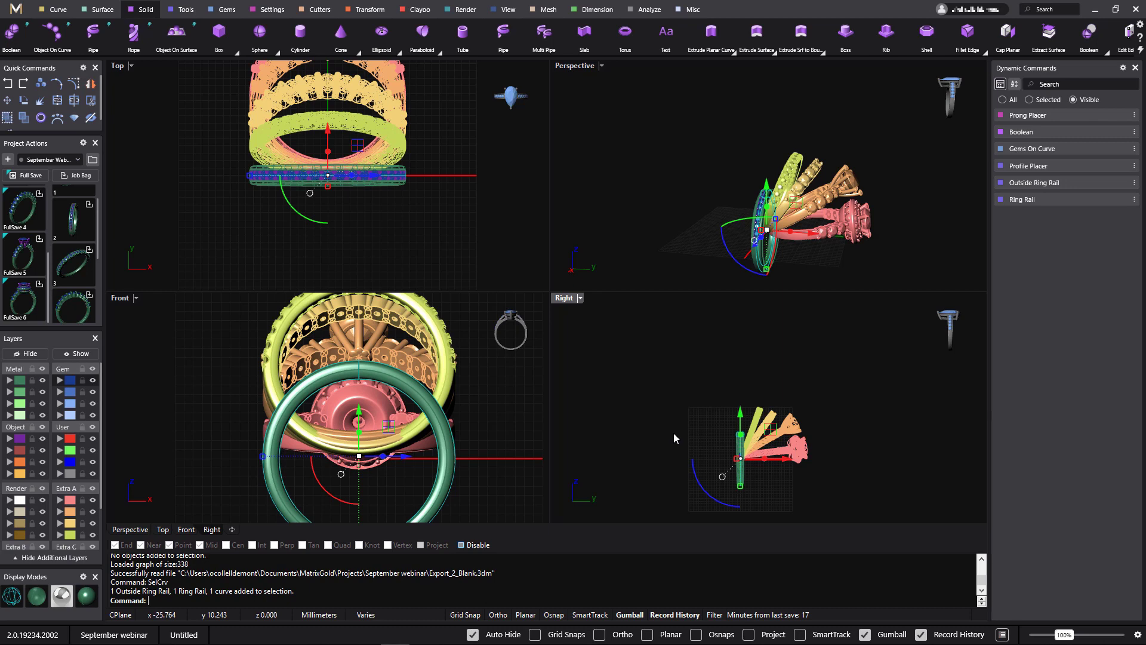
key("Delete")
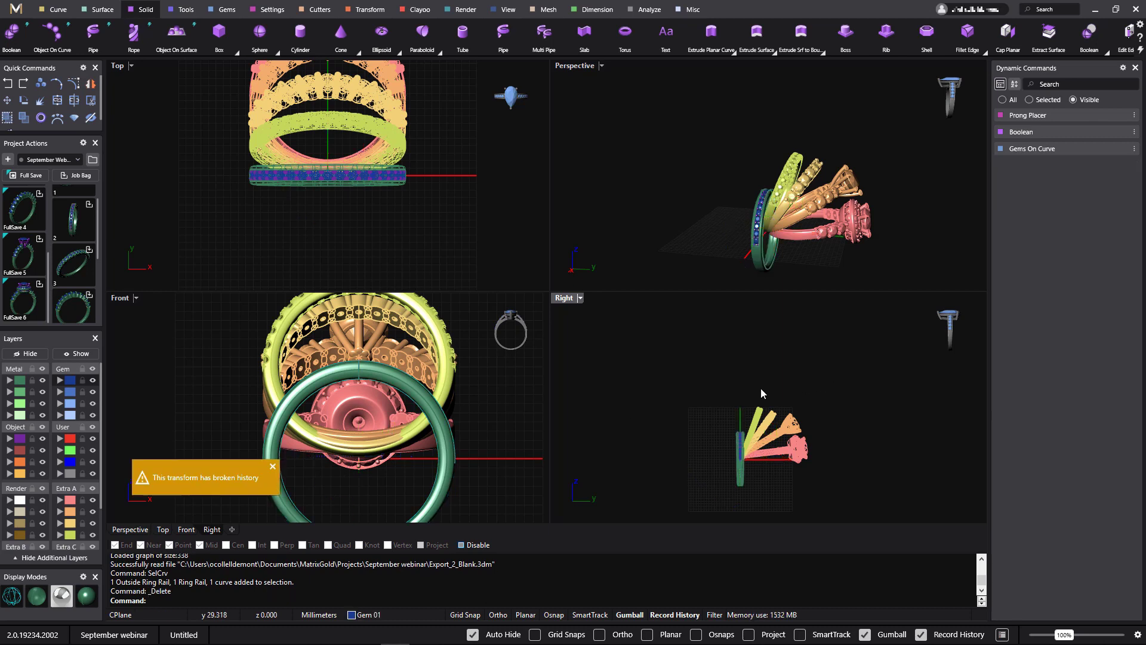
- Assign the band loaded from item 2 to the Emissive layer and raise it upright onto the ground plane beside the Extra 04 band
left_click_drag(695, 411, 751, 519)
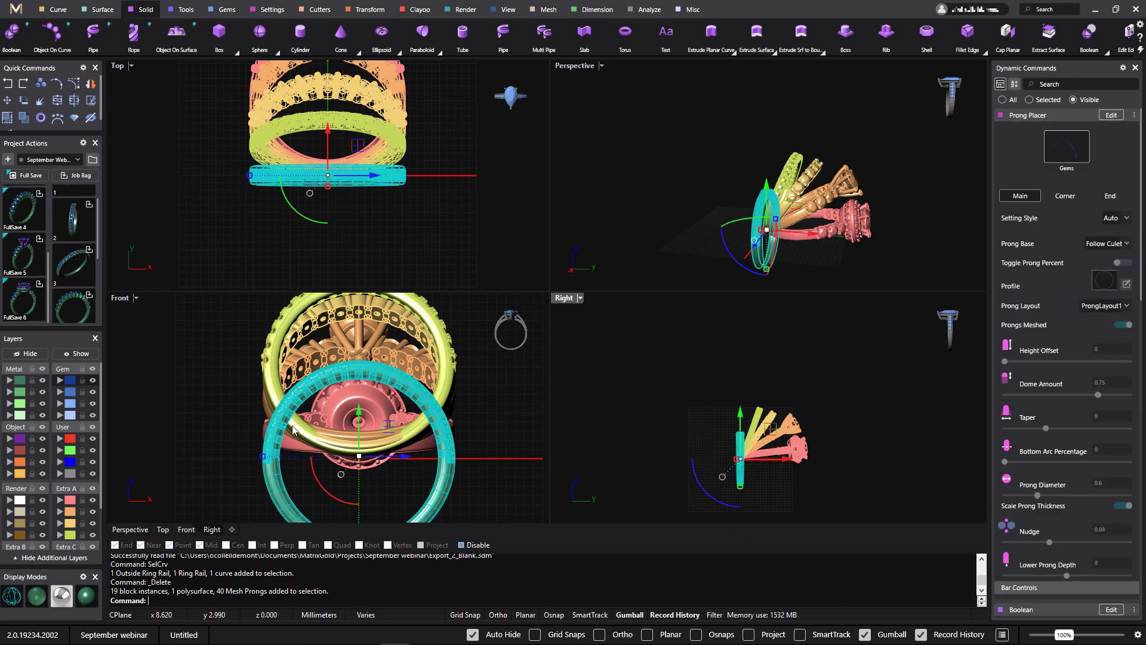
left_click(9, 535)
scroll(756, 445, "up", 3)
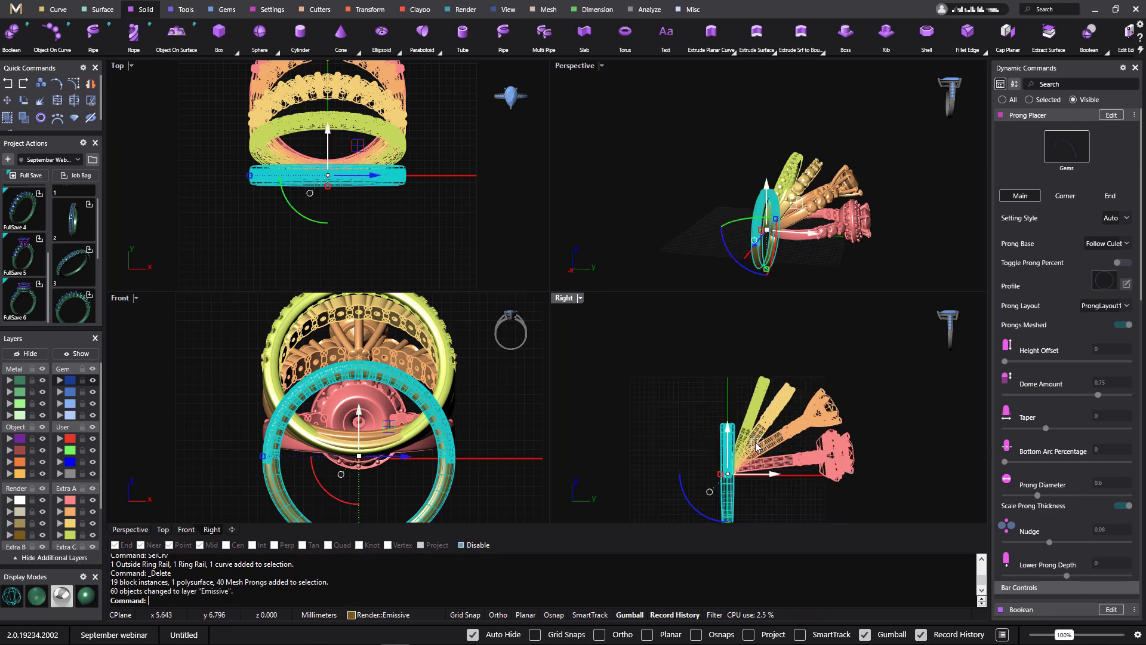
left_click_drag(759, 448, 747, 427)
key("Escape")
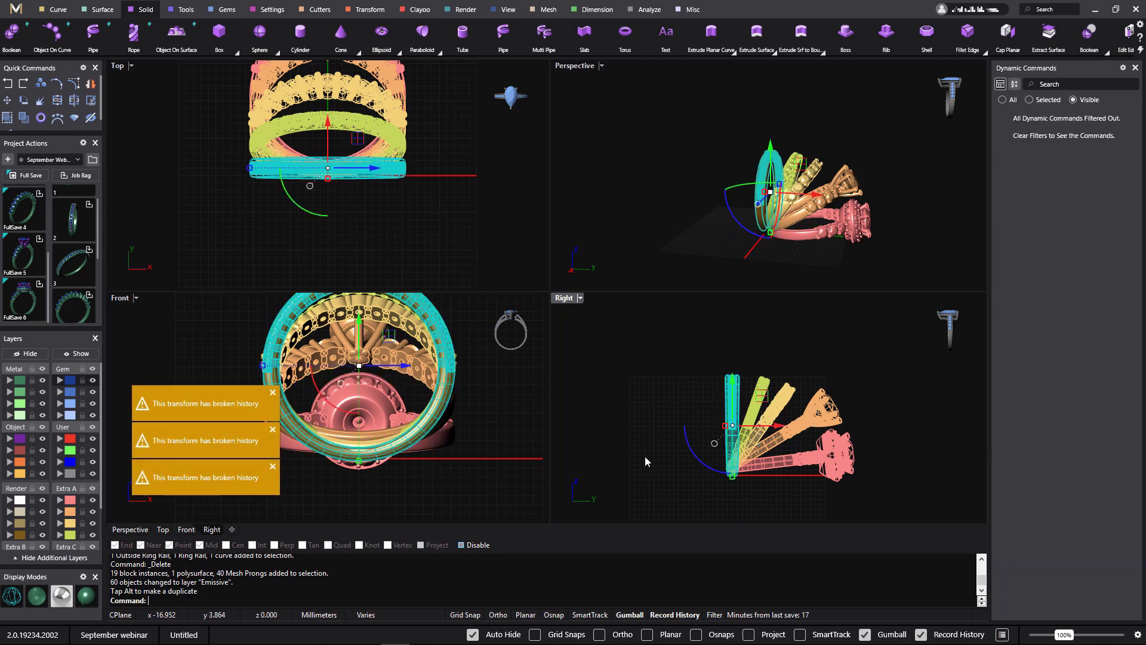
left_click(657, 453)
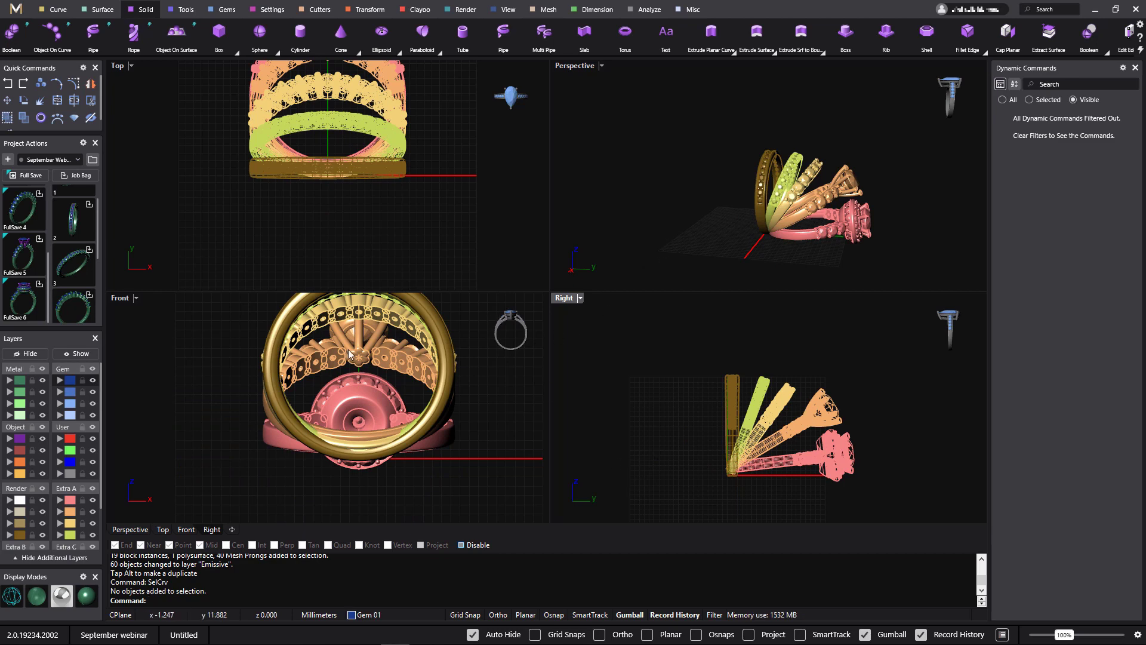
- Load the band from job bag item 1 into the scene and delete its leftover curves selected with SelCrv
scroll(72, 215, "up", 1)
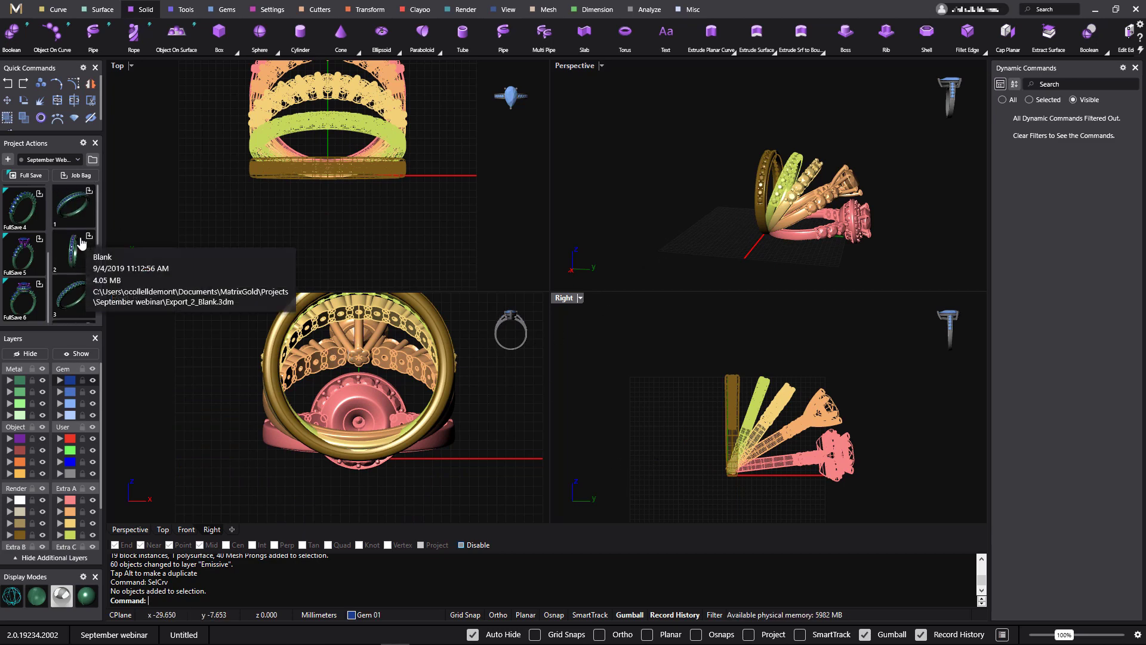
left_click_drag(70, 206, 411, 297)
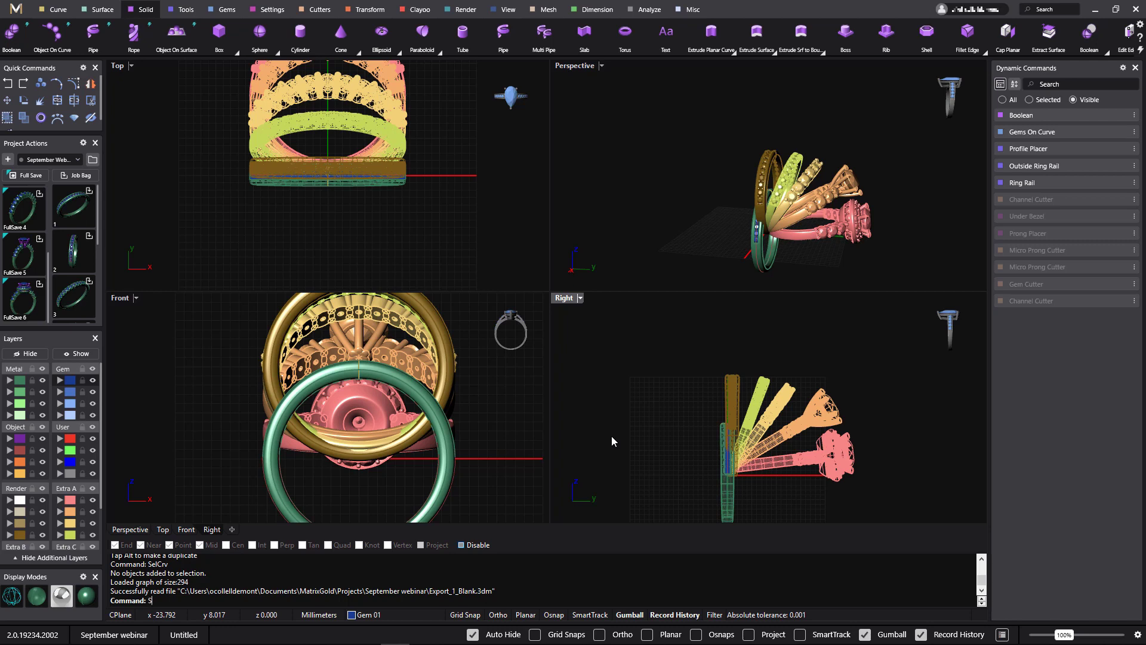
type("elCrv")
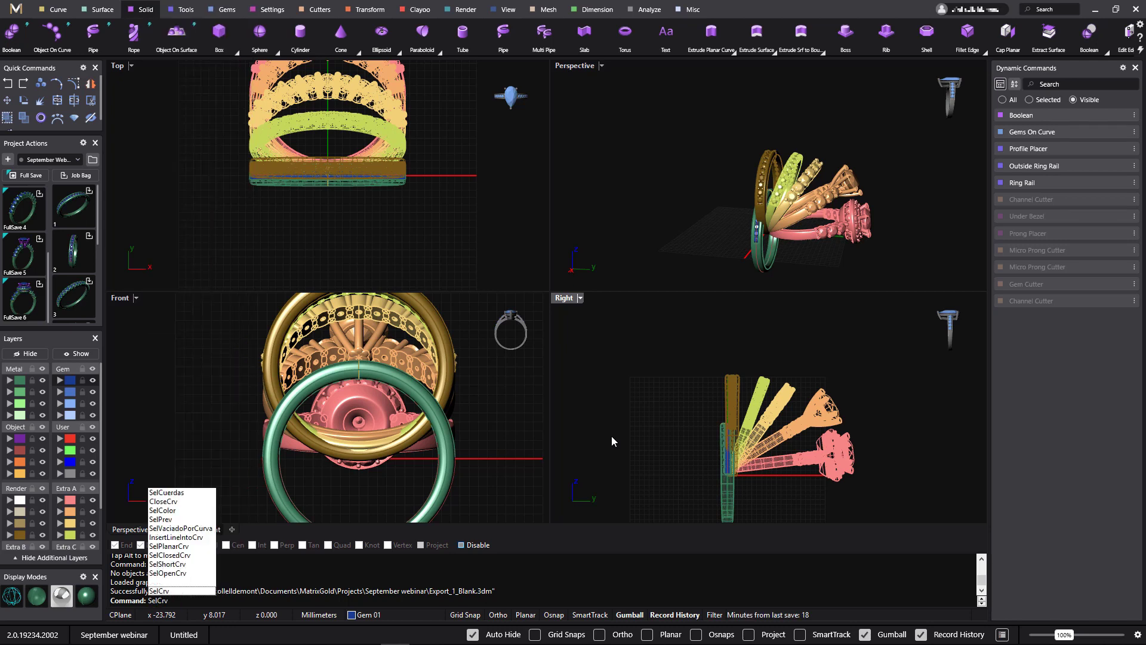
key("Return")
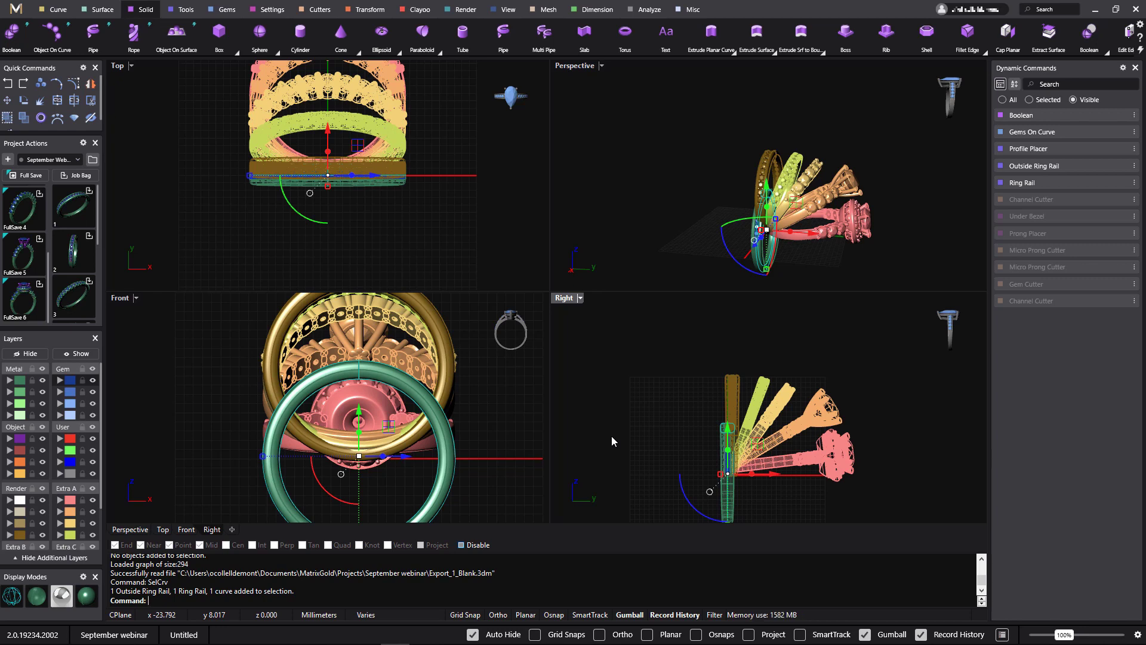
key("Delete")
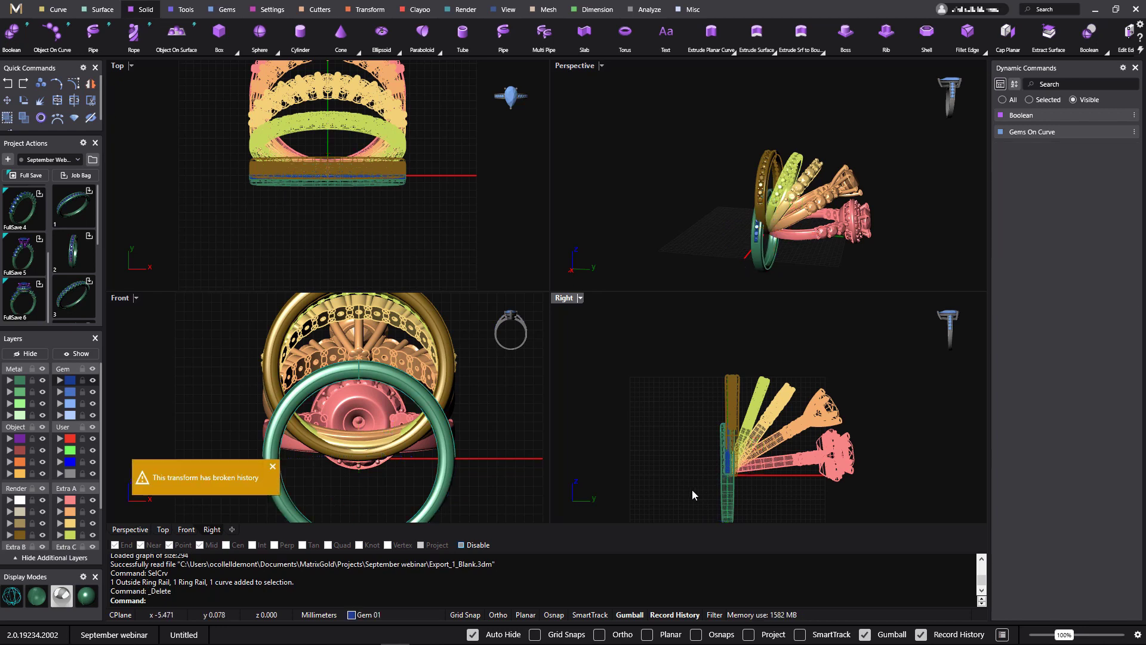
- Select the whole band loaded from item 1 in the side view and raise it to ground level just behind the Emissive band
right_click_drag(686, 435, 691, 378)
left_click_drag(682, 349, 748, 496)
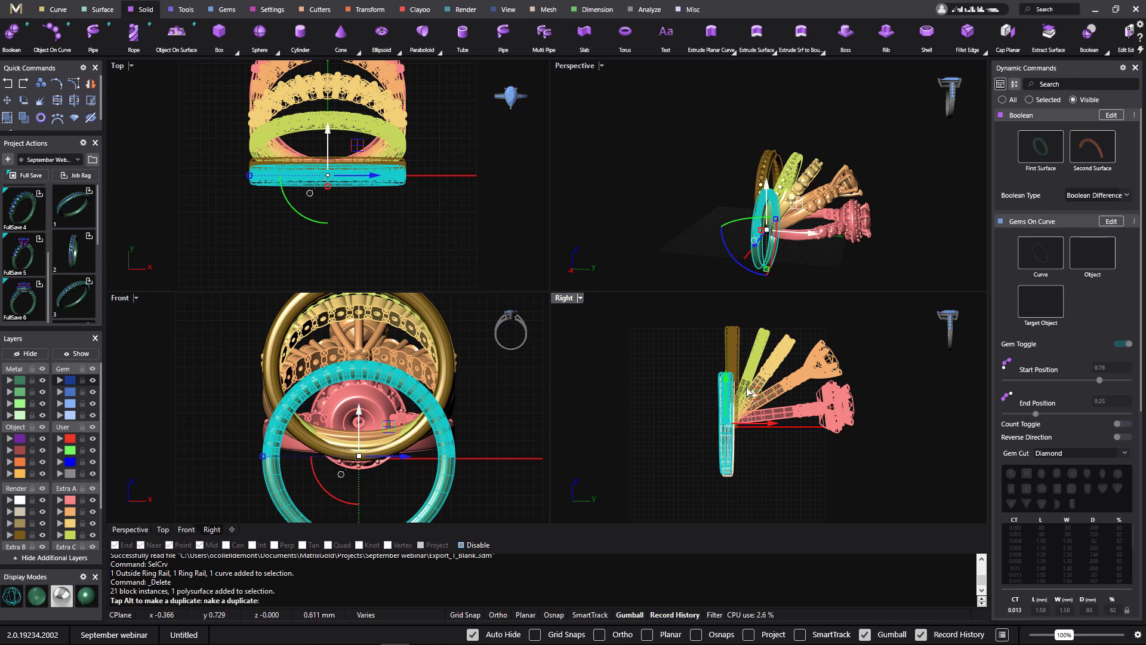
left_click_drag(754, 412, 743, 354)
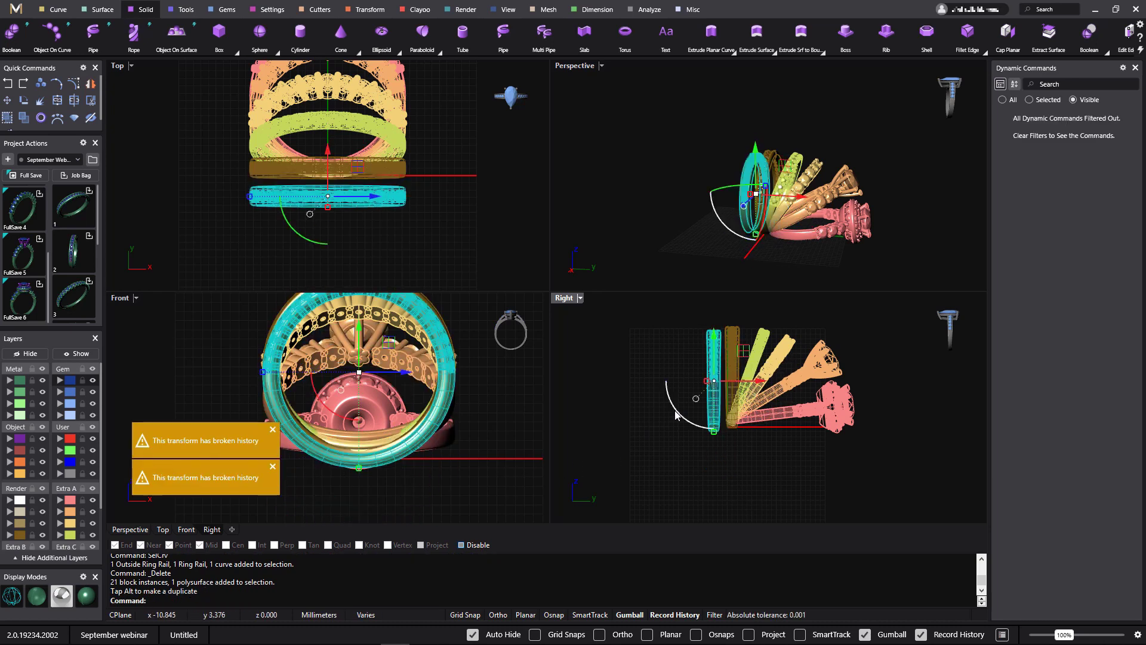
- Tilt the item 1 band slightly backward with its base meeting the other rings, and assign it to the Prop layer
left_click_drag(679, 412, 692, 428)
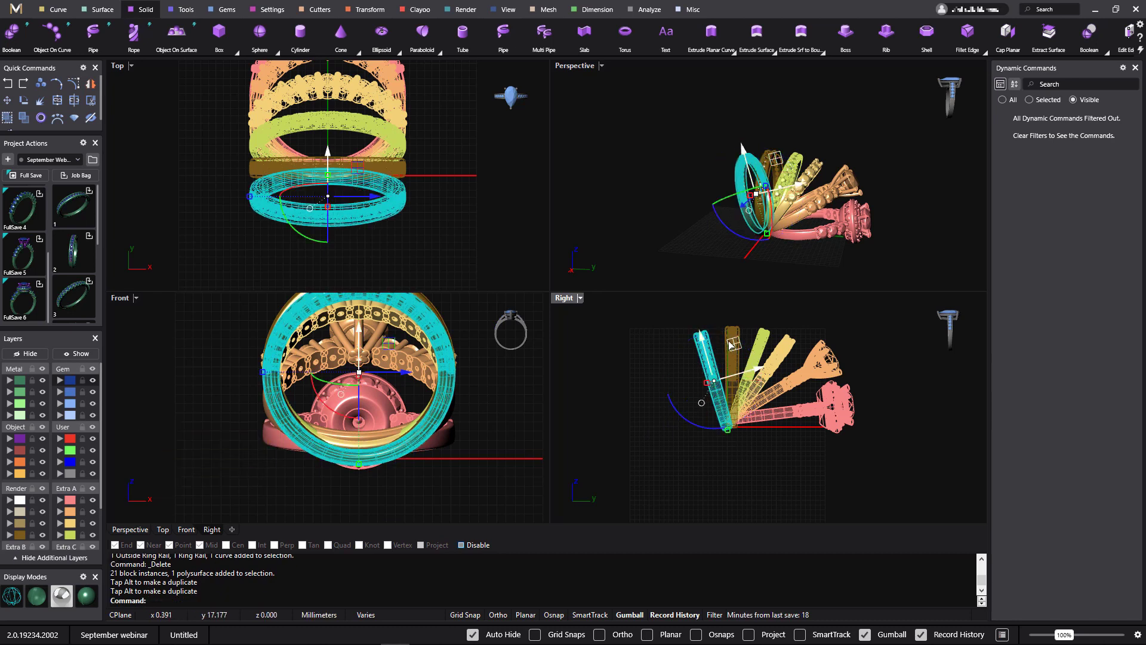
left_click_drag(729, 345, 727, 343)
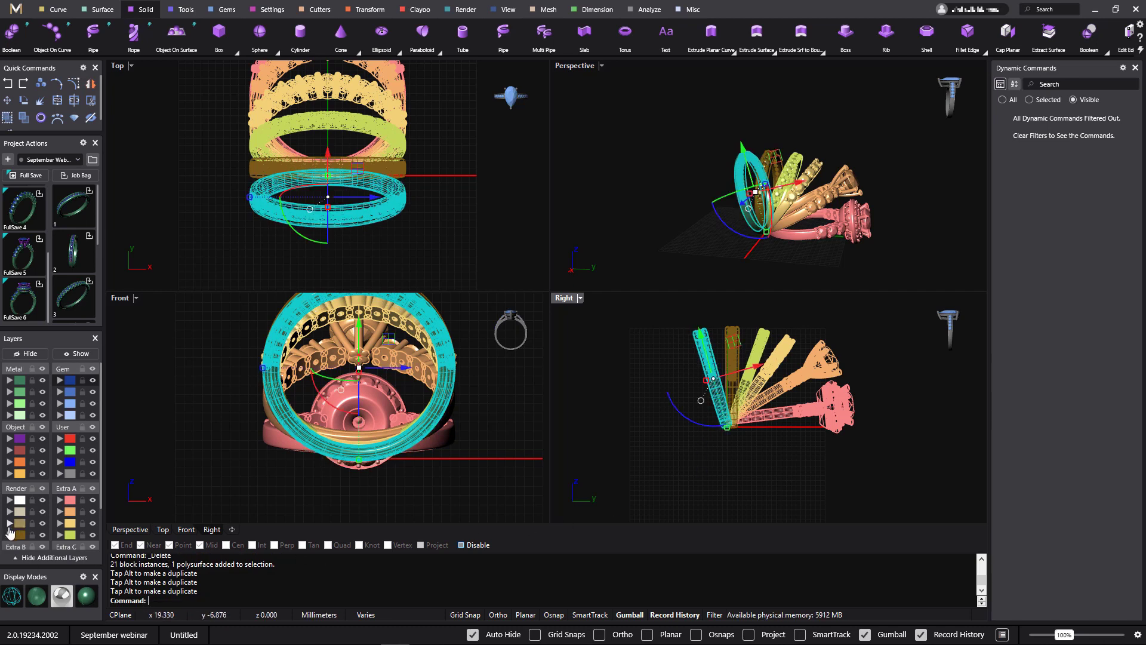
left_click(9, 527)
left_click(650, 442)
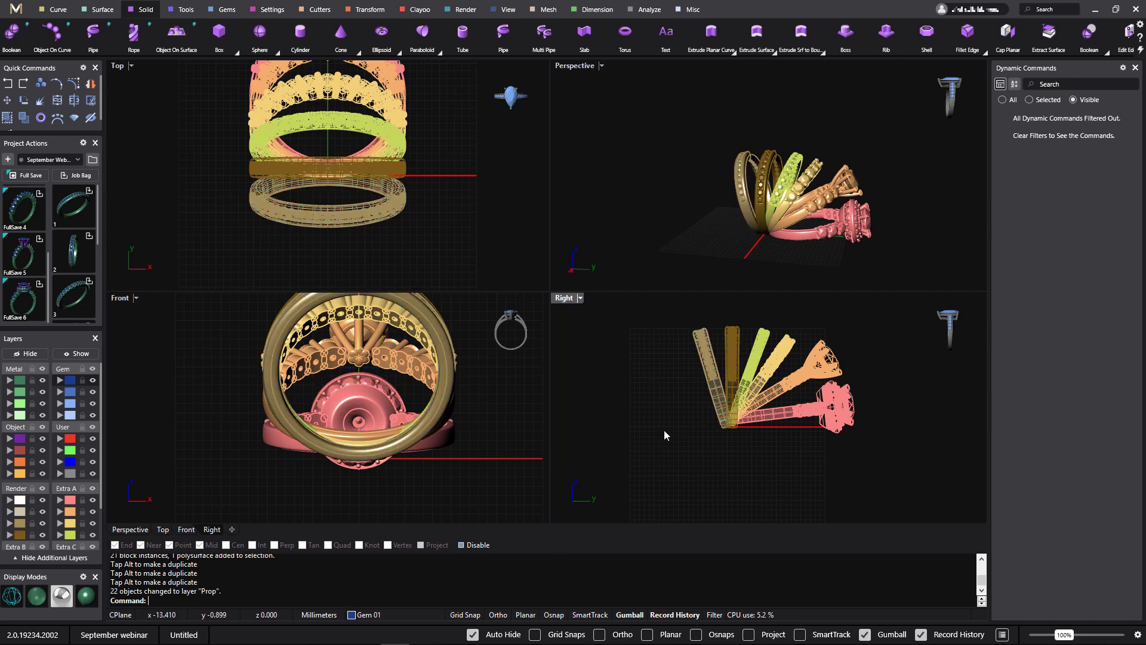
- Examine the complete six-ring fan from several sides in a maximized Perspective view
double_click(576, 68)
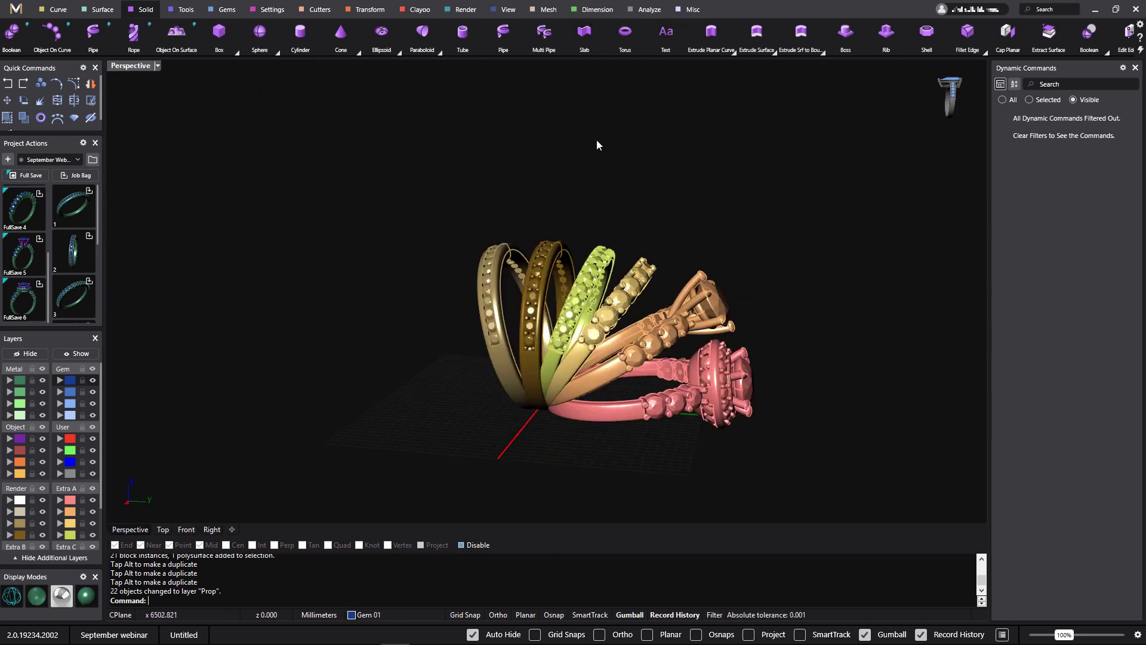
right_click_drag(596, 145, 677, 305)
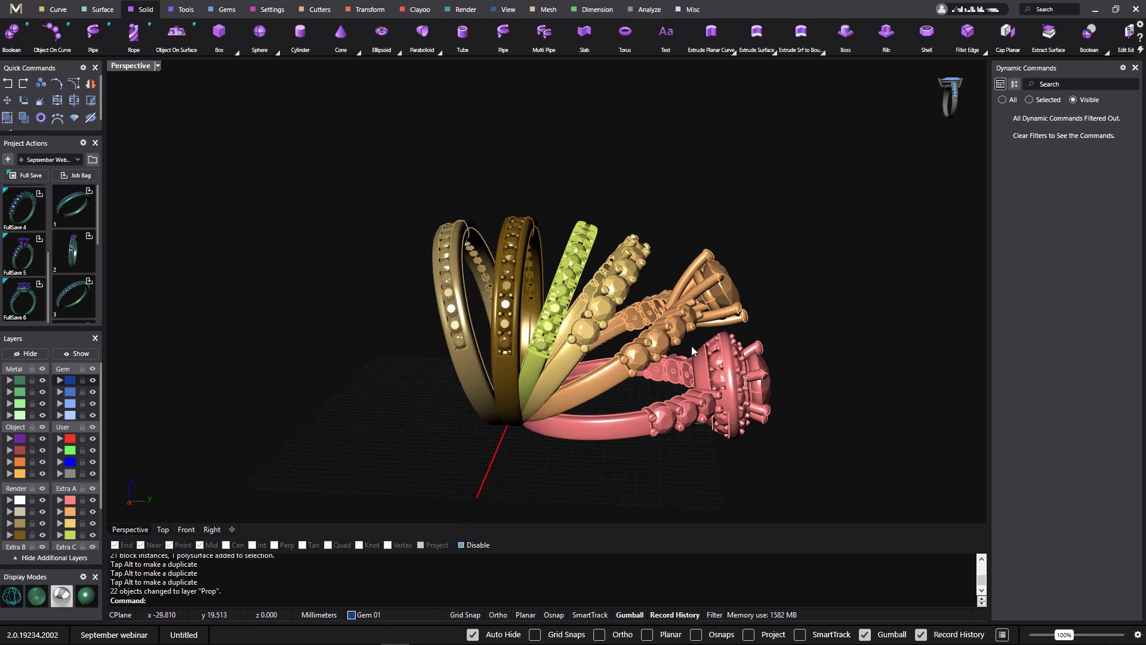
right_click_drag(692, 351, 777, 342)
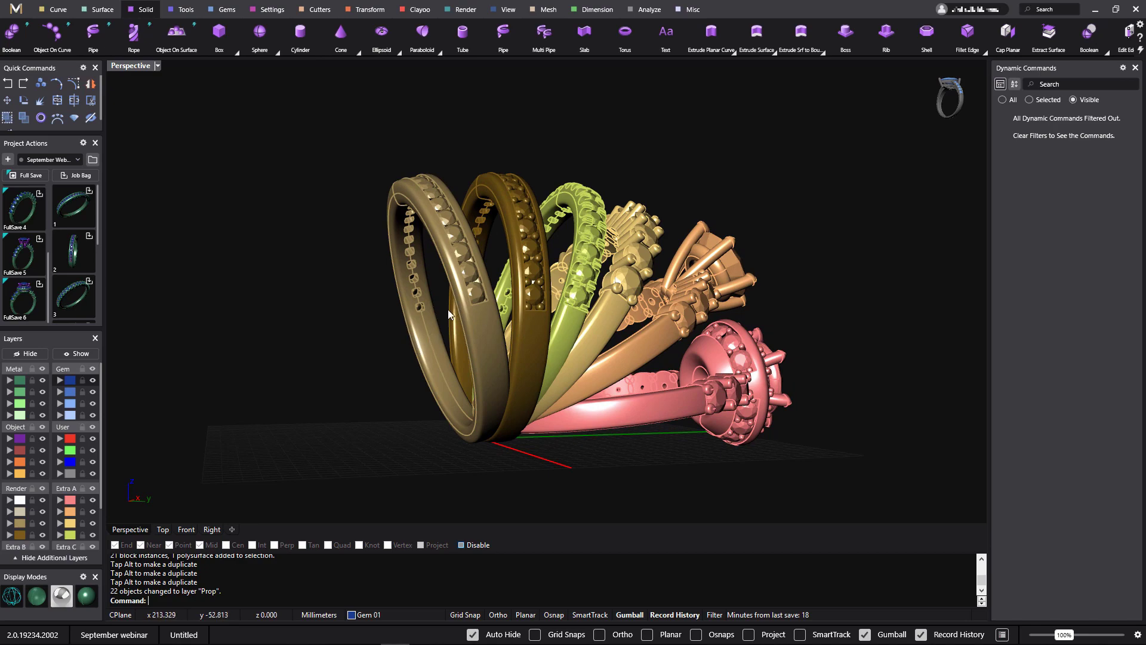
right_click_drag(660, 357, 578, 395)
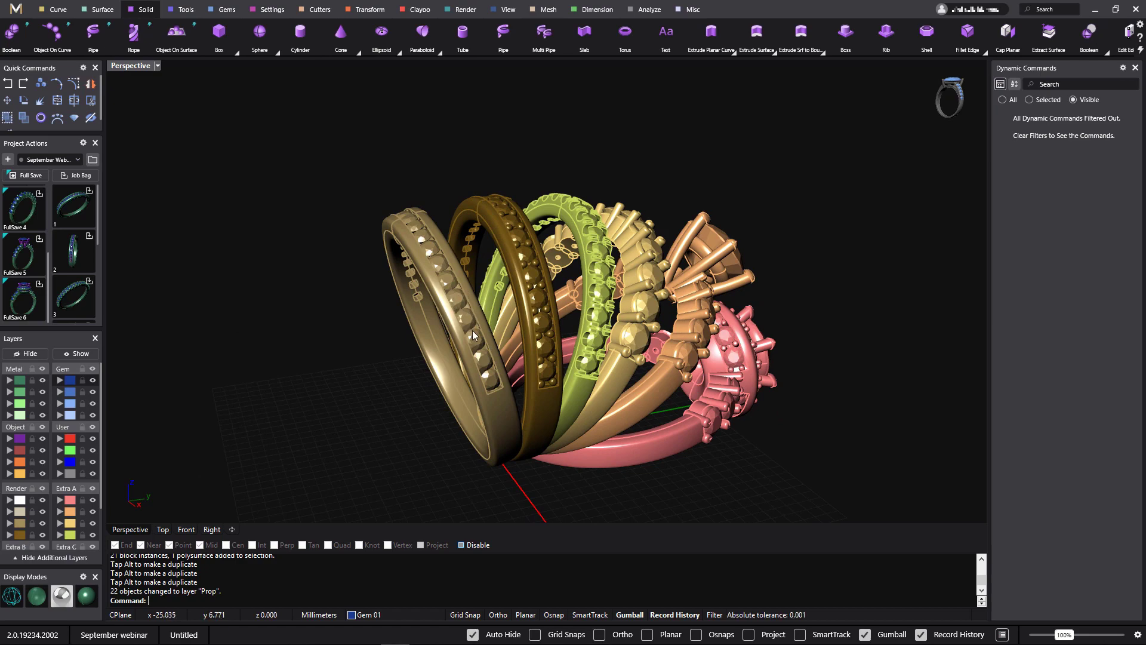
right_click_drag(495, 384, 640, 421)
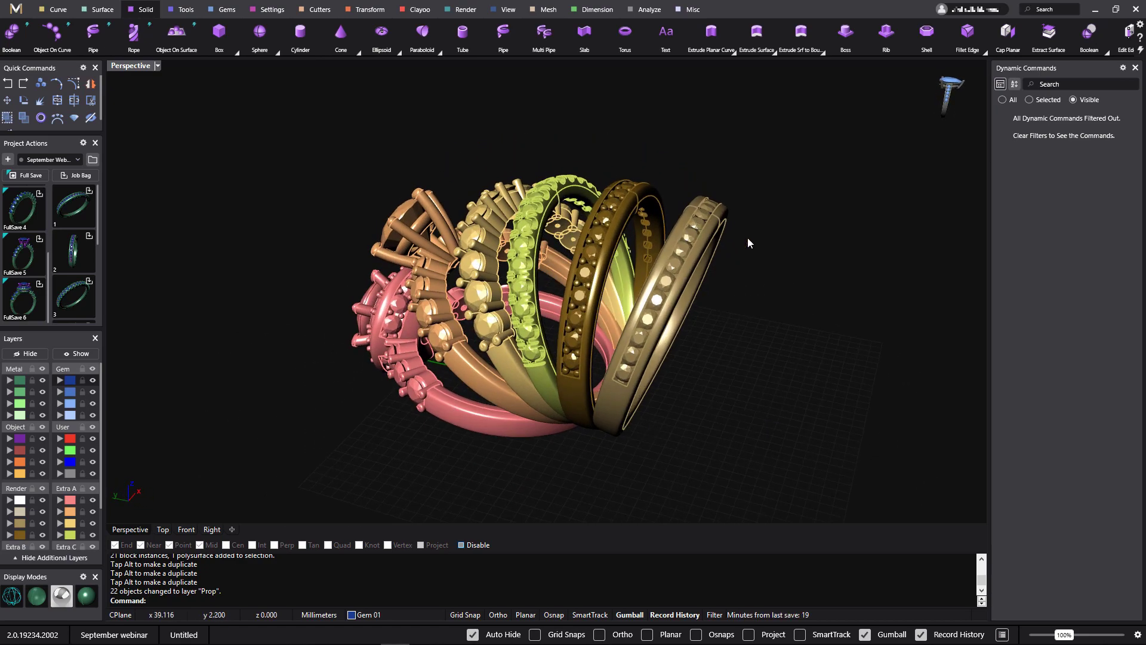
right_click_drag(748, 238, 557, 277)
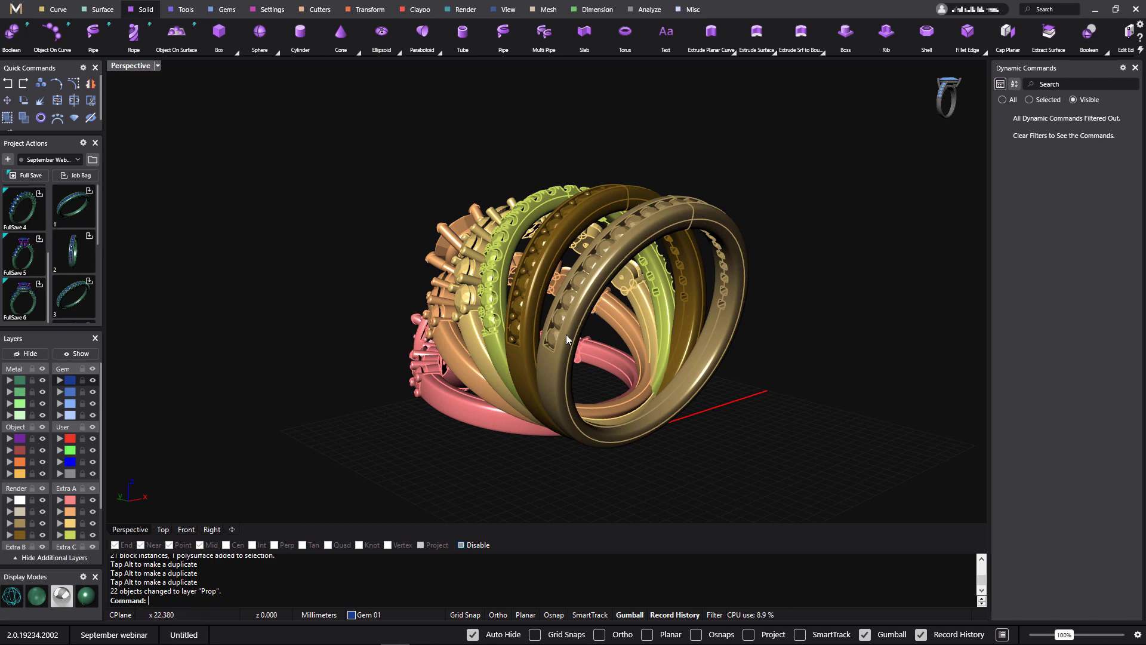
right_click_drag(606, 346, 720, 278)
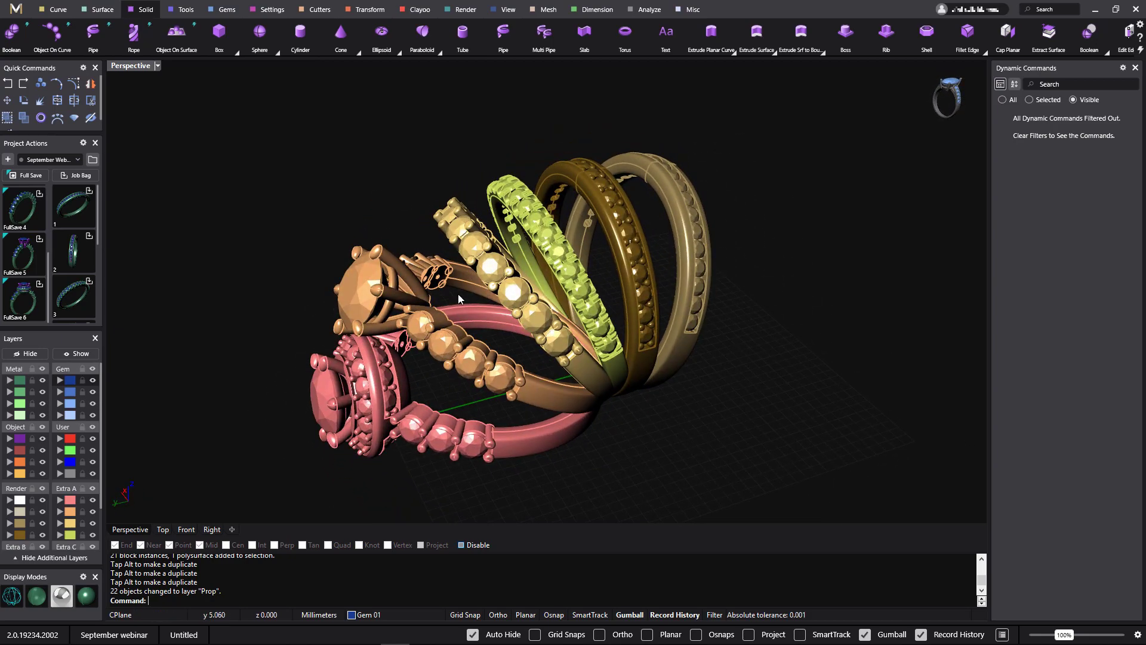
right_click_drag(414, 384, 720, 399)
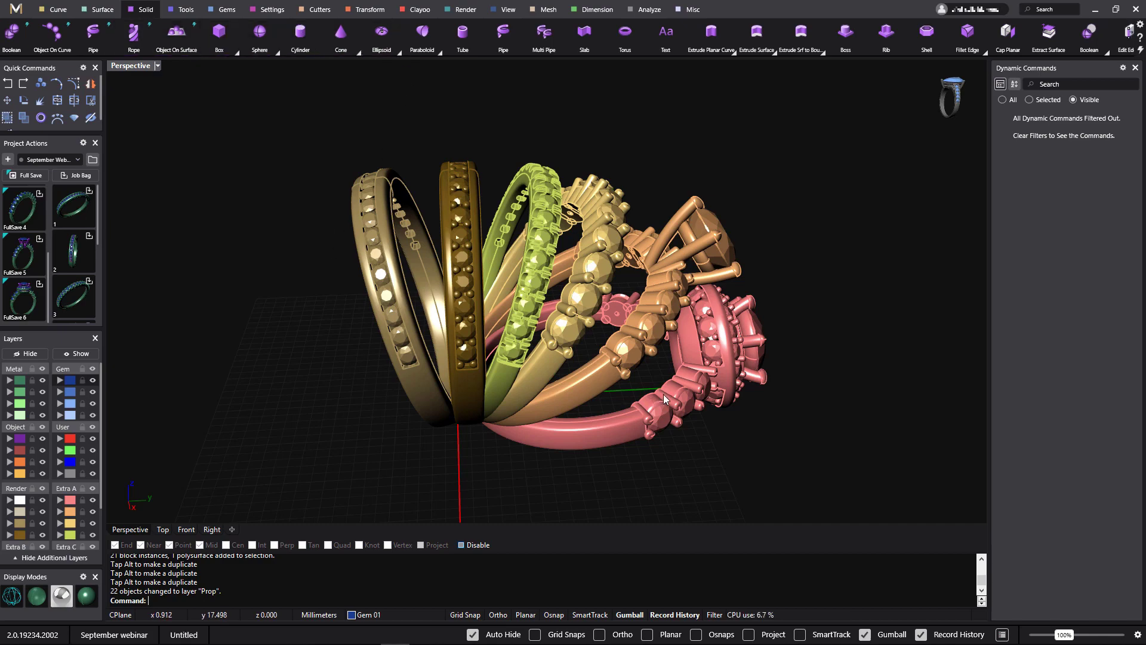
right_click_drag(663, 393, 677, 373)
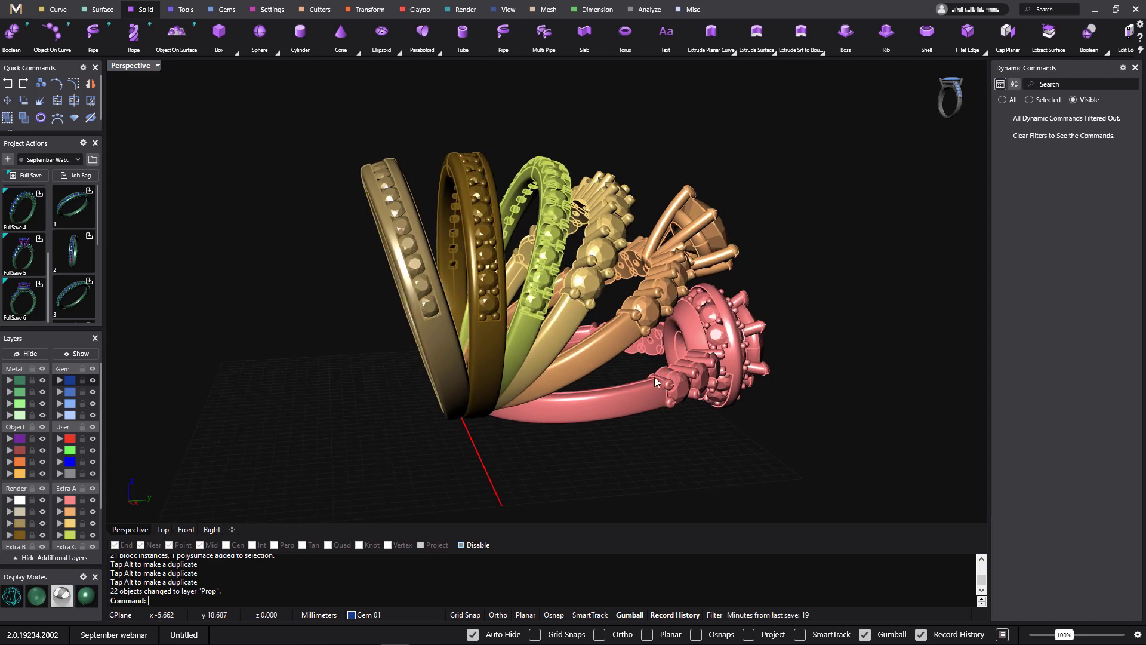